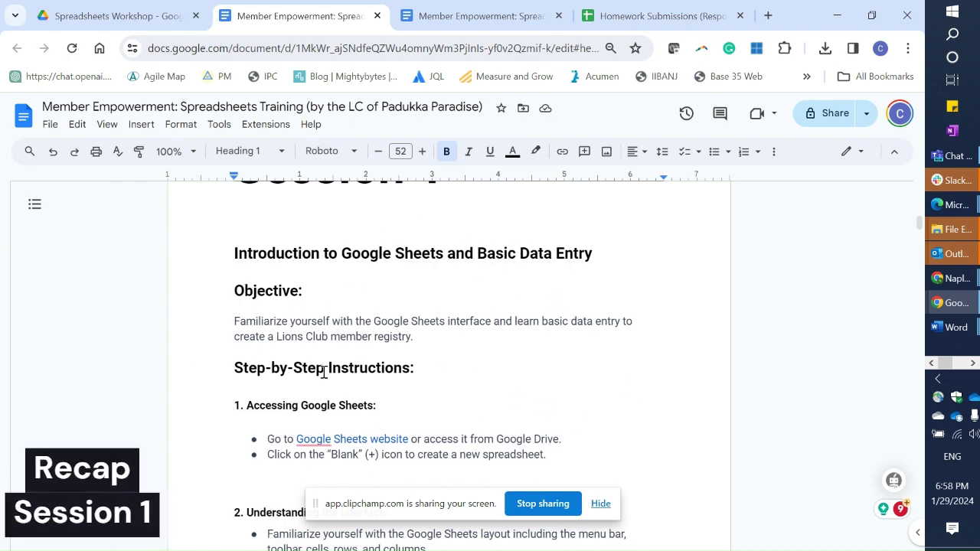
Review the Session 1 handout on Google Sheets basics, from accessing Sheets through data entry tips and the practice activity
{"action": "scroll", "coordinate": [327, 373], "scroll_direction": "down", "scroll_amount": 2}
{"action": "scroll", "coordinate": [315, 381], "scroll_direction": "down", "scroll_amount": 5}
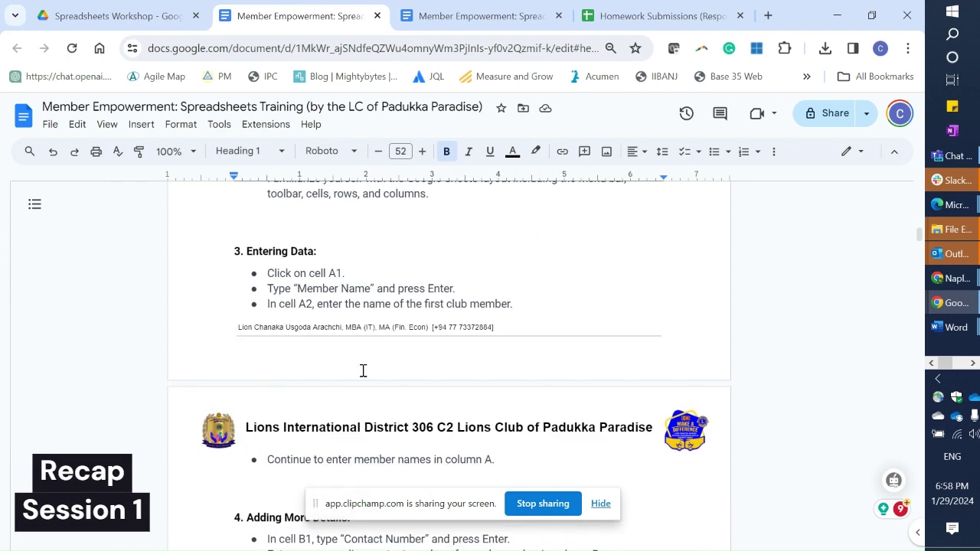
{"action": "scroll", "coordinate": [385, 370], "scroll_direction": "down", "scroll_amount": 3}
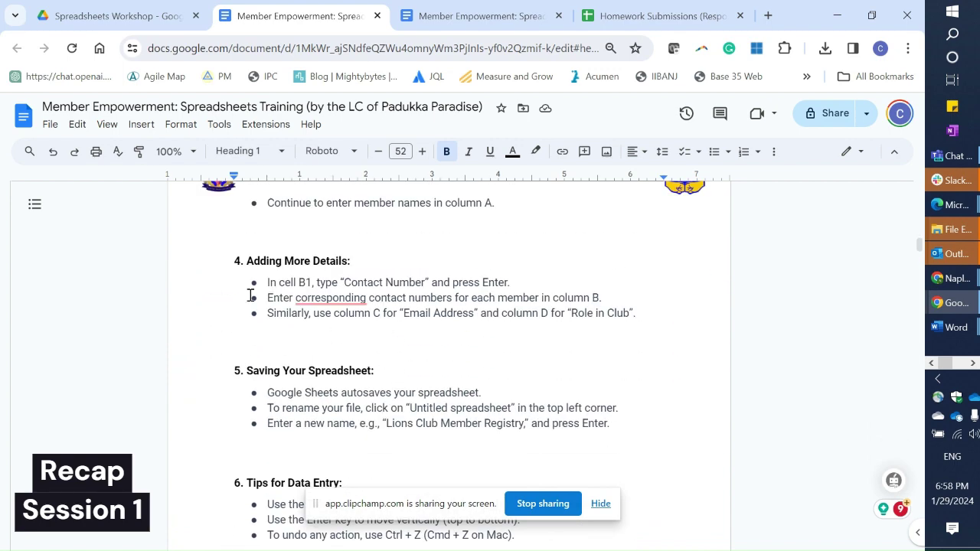
{"action": "scroll", "coordinate": [420, 294], "scroll_direction": "down", "scroll_amount": 3}
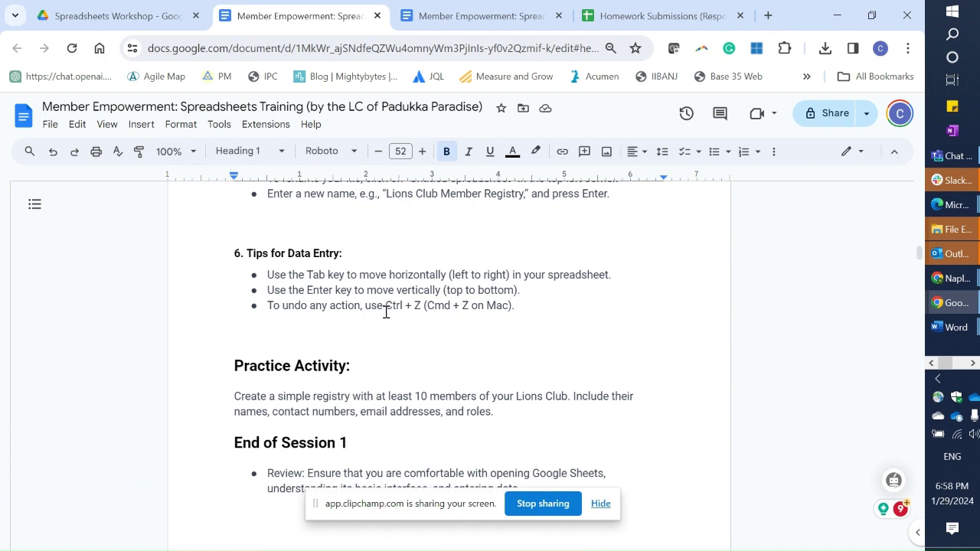
{"action": "scroll", "coordinate": [443, 431], "scroll_direction": "down", "scroll_amount": 4}
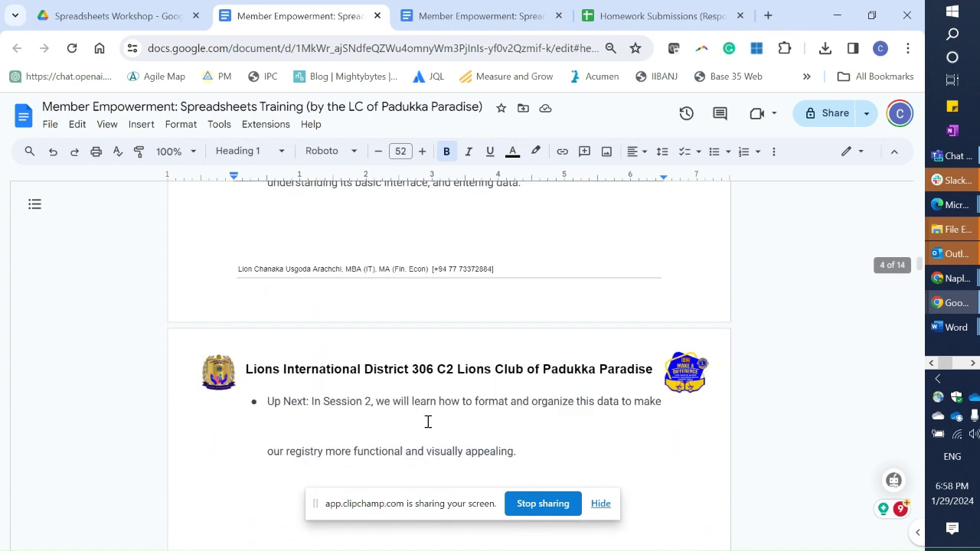
{"action": "scroll", "coordinate": [414, 419], "scroll_direction": "down", "scroll_amount": 10}
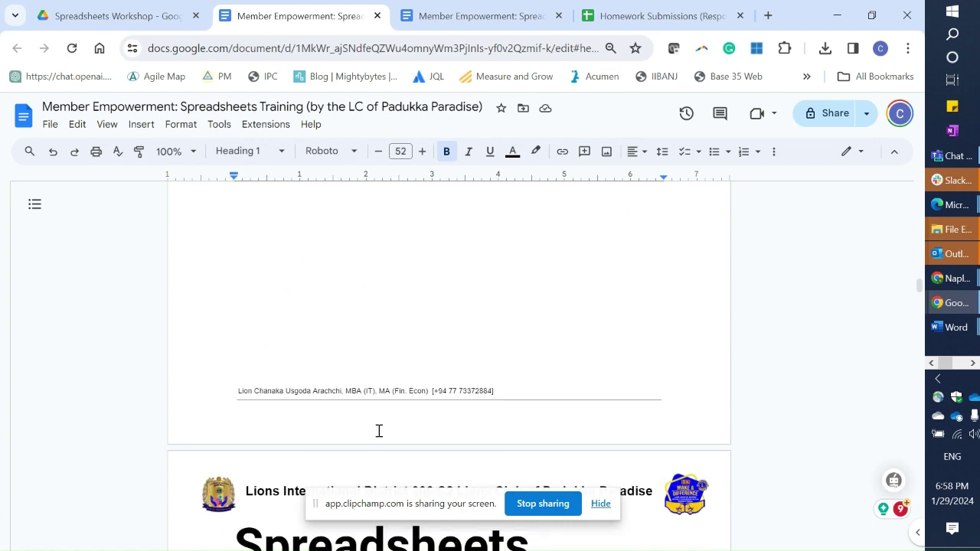
Review the Session 2 handout on formatting and organizing data, including column widths, headings, fill colors, borders and sorting
{"action": "scroll", "coordinate": [358, 405], "scroll_direction": "down", "scroll_amount": 2}
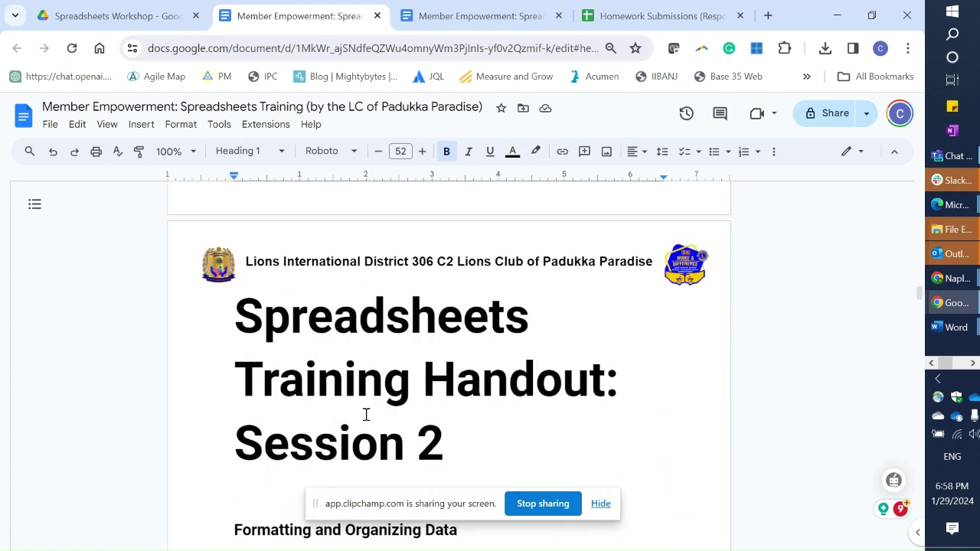
{"action": "scroll", "coordinate": [359, 405], "scroll_direction": "down", "scroll_amount": 3}
{"action": "scroll", "coordinate": [360, 403], "scroll_direction": "down", "scroll_amount": 1}
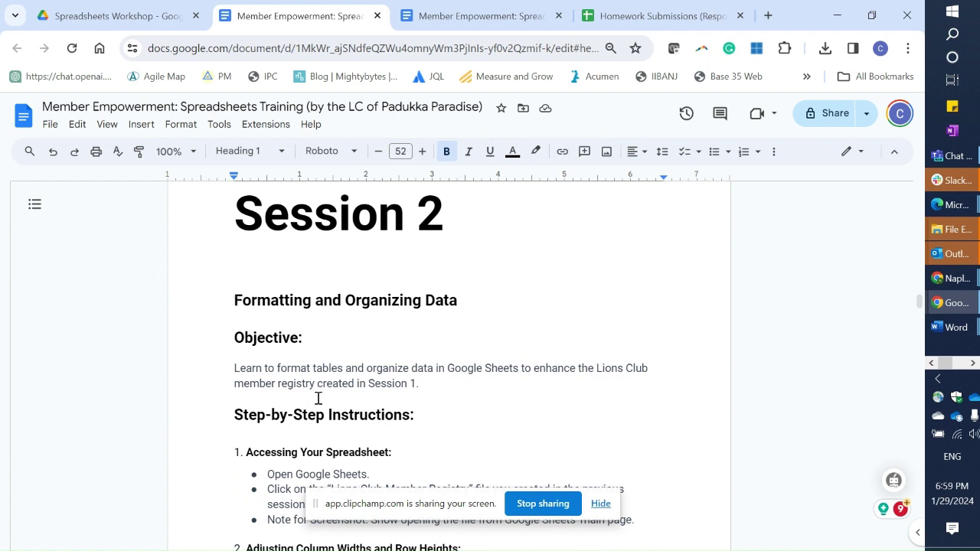
{"action": "scroll", "coordinate": [332, 398], "scroll_direction": "down", "scroll_amount": 3}
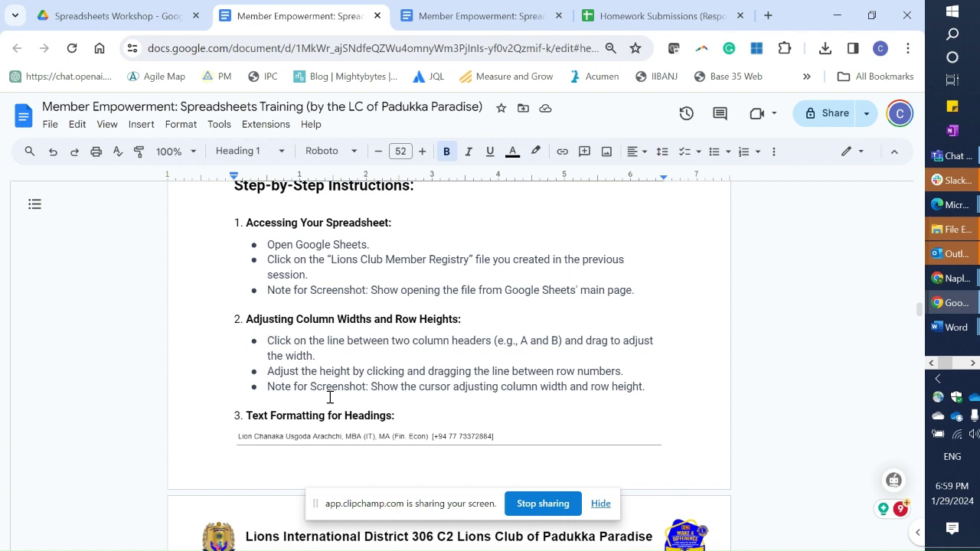
{"action": "scroll", "coordinate": [476, 372], "scroll_direction": "down", "scroll_amount": 6}
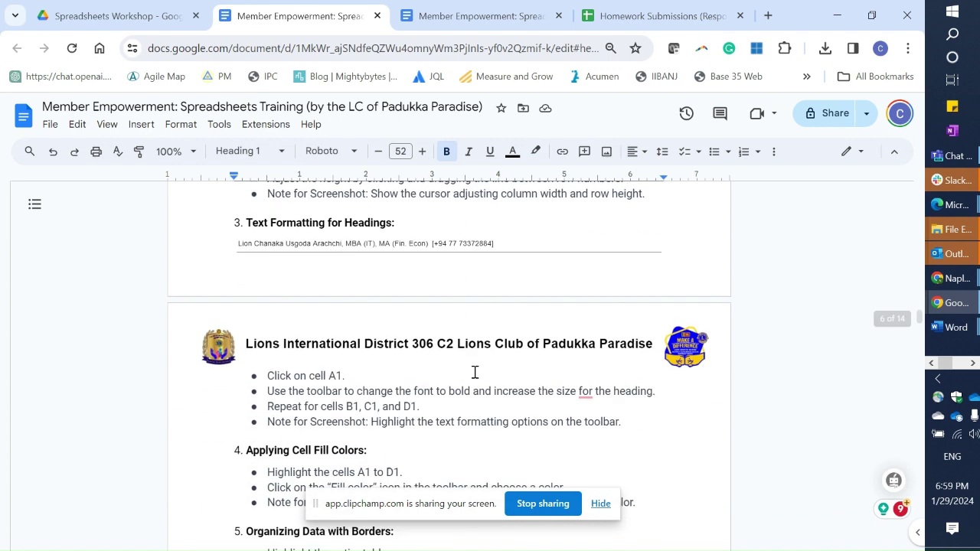
{"action": "scroll", "coordinate": [443, 359], "scroll_direction": "down", "scroll_amount": 2}
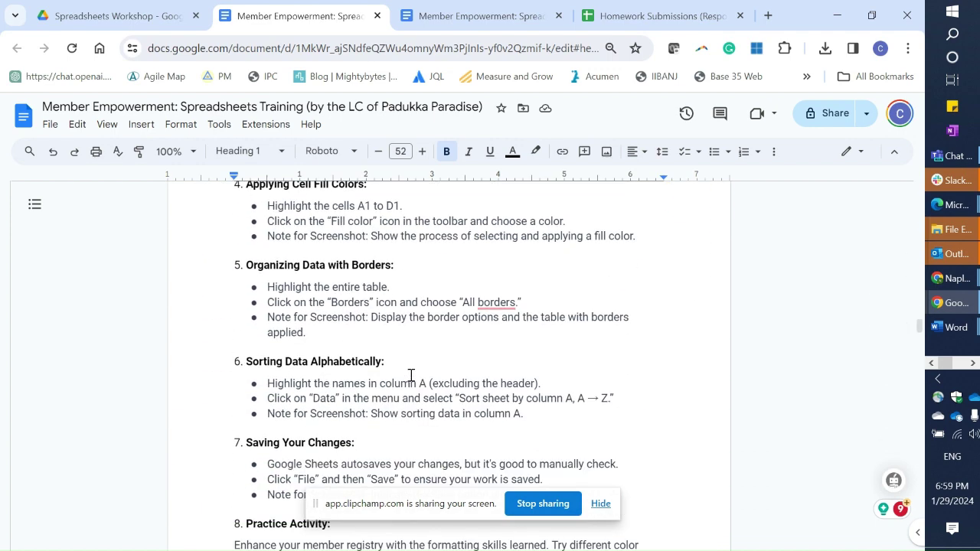
{"action": "scroll", "coordinate": [411, 376], "scroll_direction": "up", "scroll_amount": 2}
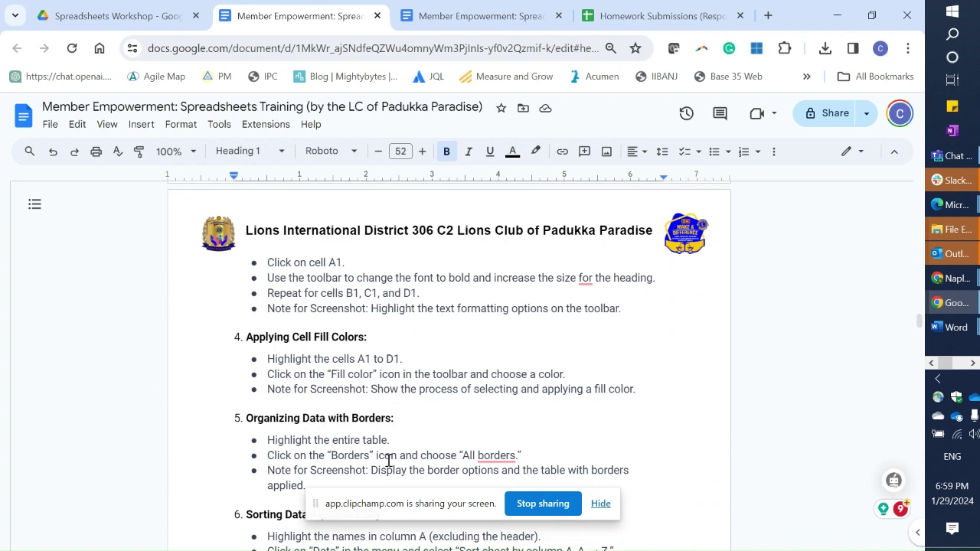
{"action": "scroll", "coordinate": [388, 459], "scroll_direction": "down", "scroll_amount": 3}
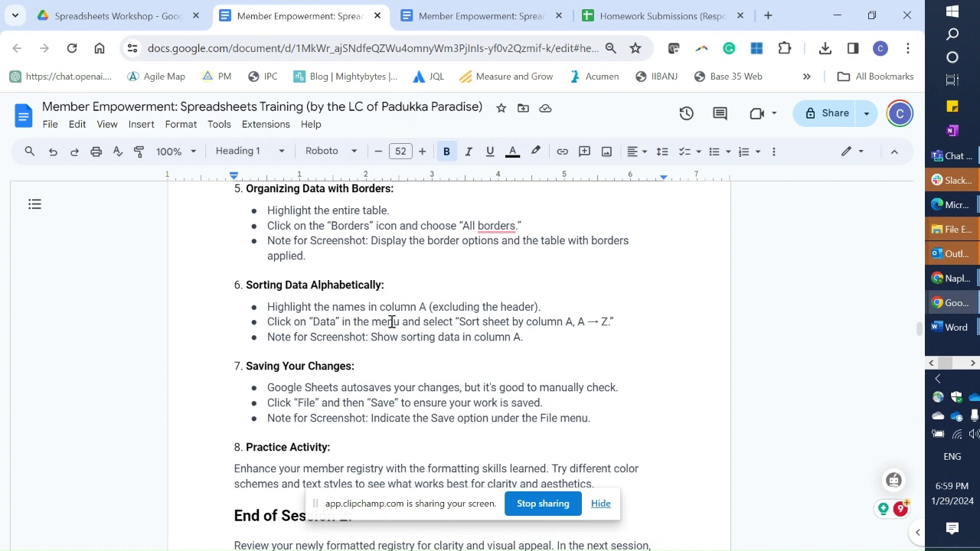
{"action": "scroll", "coordinate": [401, 317], "scroll_direction": "down", "scroll_amount": 4}
Review the Session 3 handout on basic formulas and functions, covering the expense report, SUM function and Google Forms
{"action": "scroll", "coordinate": [326, 296], "scroll_direction": "down", "scroll_amount": 3}
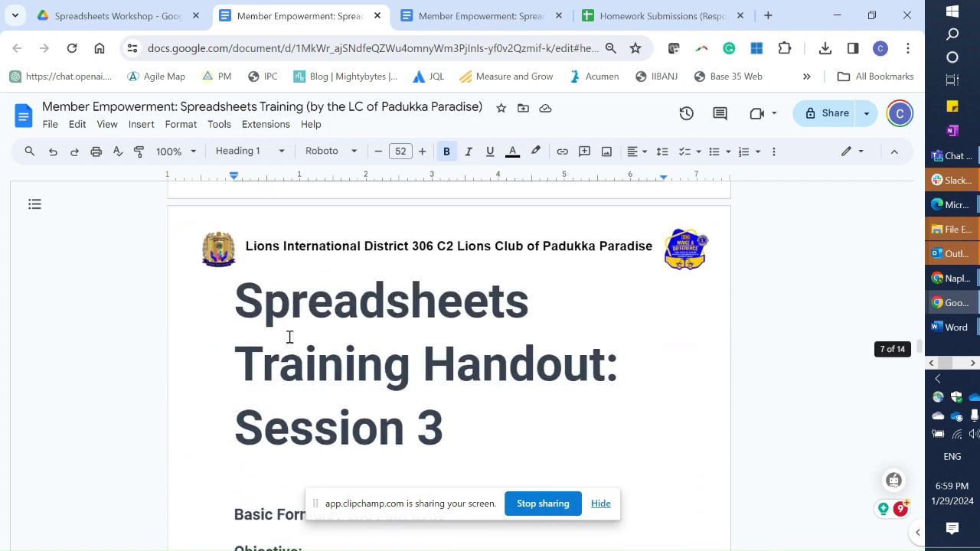
{"action": "scroll", "coordinate": [288, 339], "scroll_direction": "down", "scroll_amount": 1}
{"action": "scroll", "coordinate": [323, 323], "scroll_direction": "down", "scroll_amount": 3}
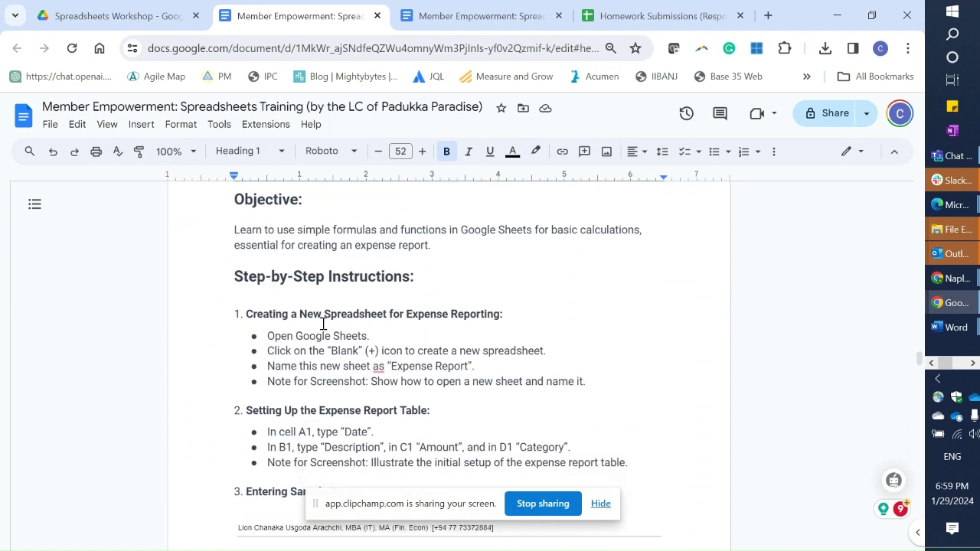
{"action": "scroll", "coordinate": [323, 323], "scroll_direction": "up", "scroll_amount": 2}
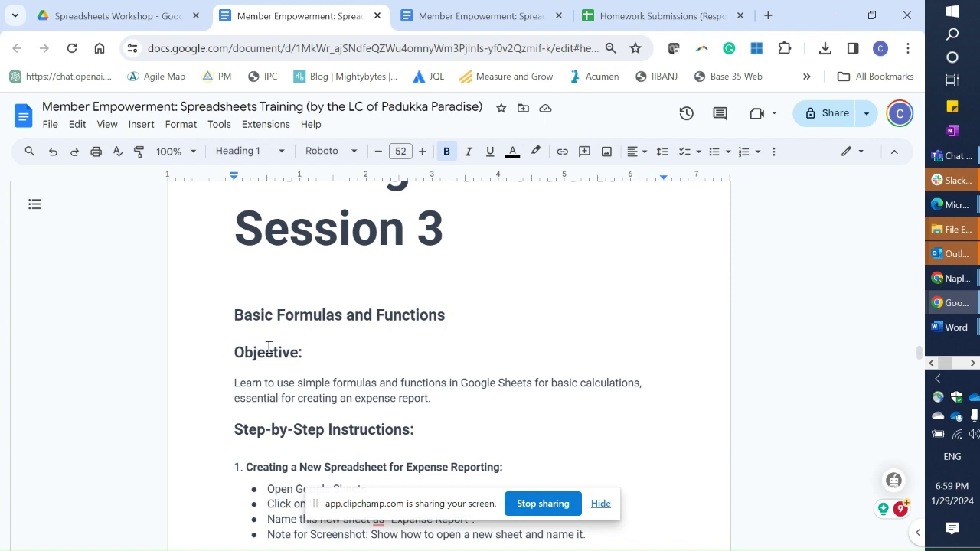
{"action": "scroll", "coordinate": [241, 398], "scroll_direction": "down", "scroll_amount": 7}
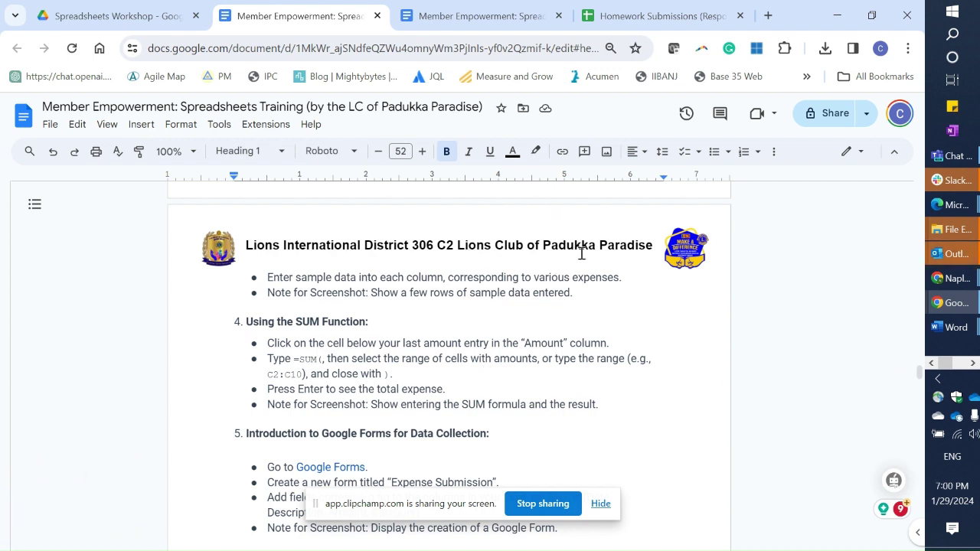
{"action": "scroll", "coordinate": [775, 312], "scroll_direction": "down", "scroll_amount": 1}
{"action": "scroll", "coordinate": [715, 271], "scroll_direction": "down", "scroll_amount": 10}
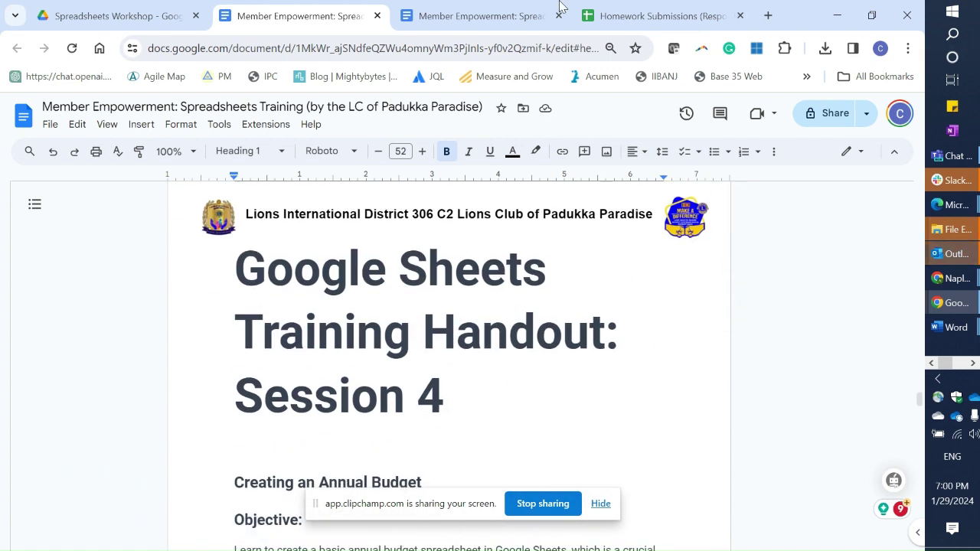
Switch to the [4-6] training document and read the Session 4 instructions for setting up an annual budget spreadsheet
{"action": "left_click", "coordinate": [494, 16]}
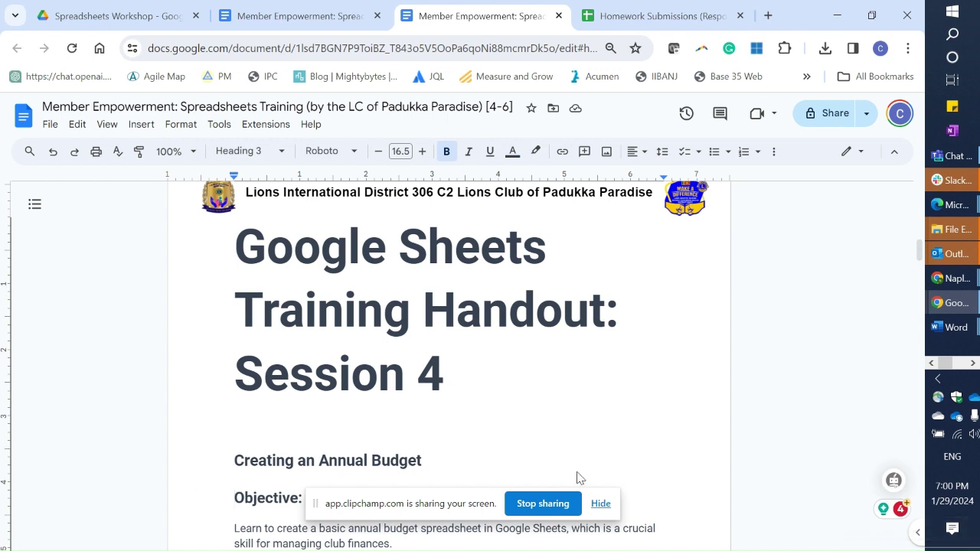
{"action": "left_click", "coordinate": [608, 383]}
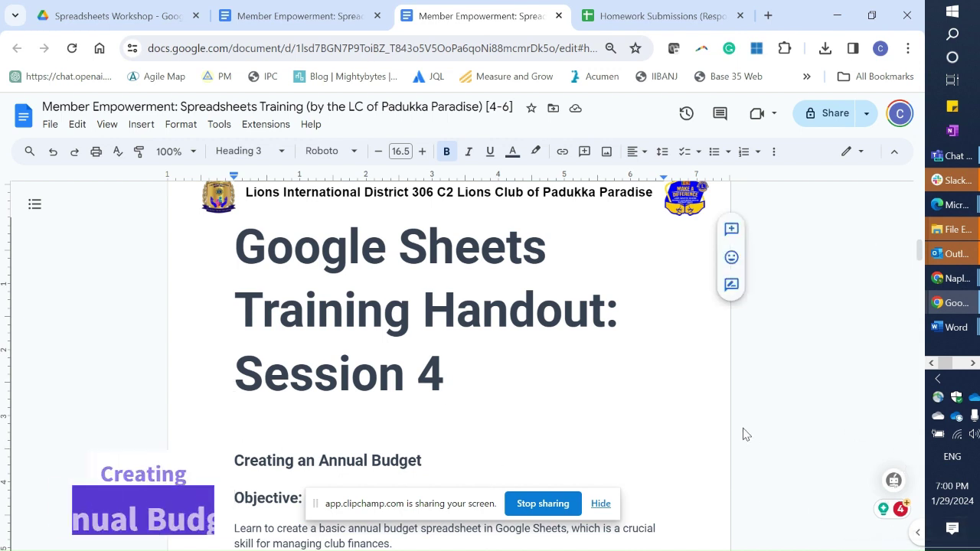
{"action": "scroll", "coordinate": [505, 317], "scroll_direction": "down", "scroll_amount": 2}
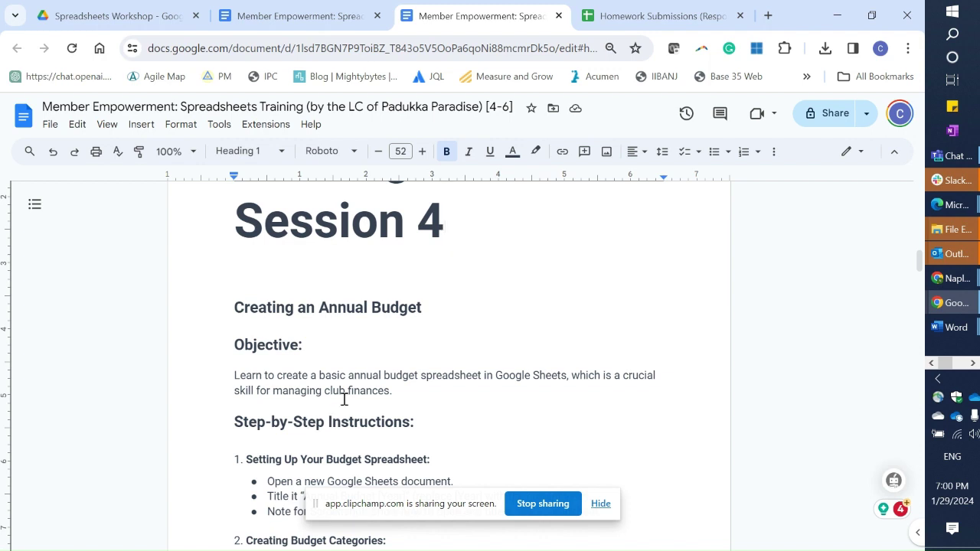
{"action": "scroll", "coordinate": [343, 398], "scroll_direction": "down", "scroll_amount": 2}
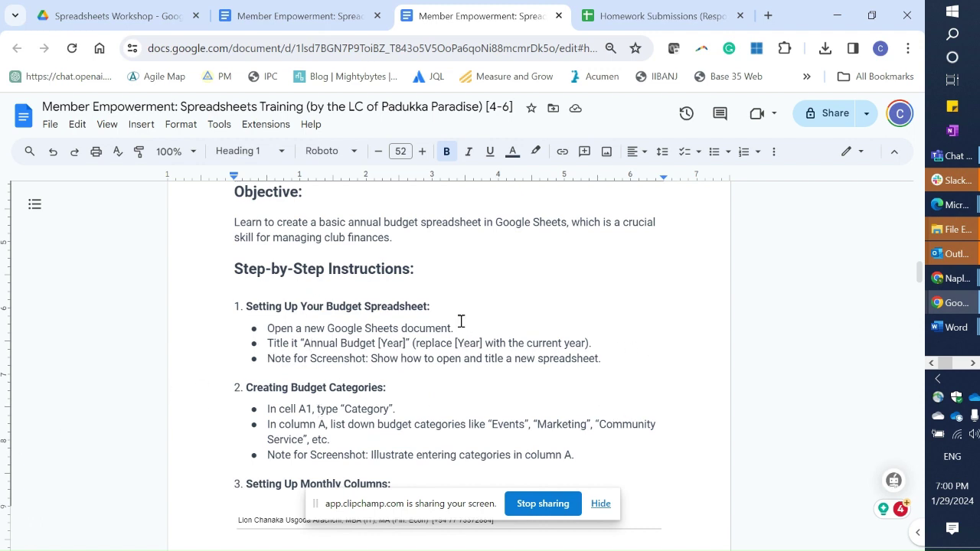
Open sheets.google.com in a new browser tab, check the signed-in account, and create a blank spreadsheet
{"action": "left_click", "coordinate": [767, 15]}
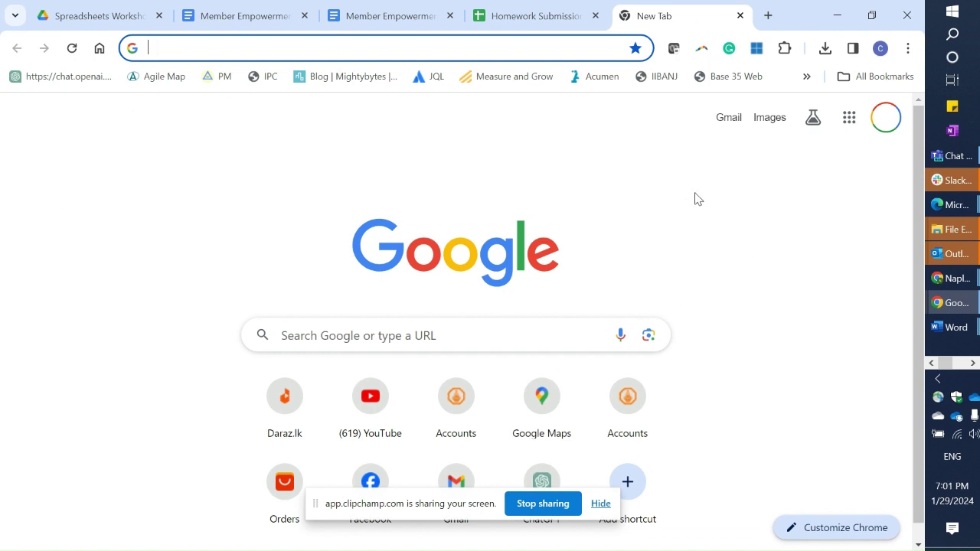
{"action": "type", "text": "sheets.google.com"}
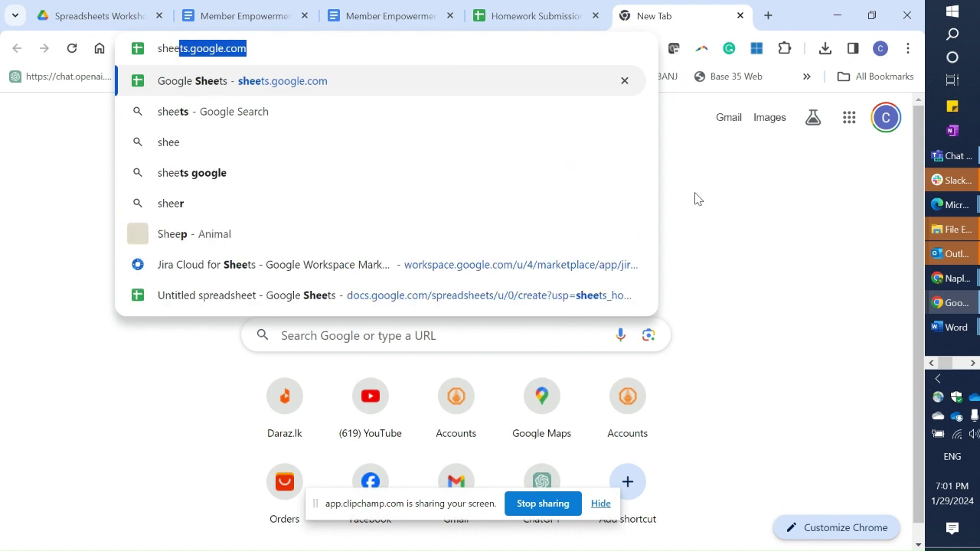
{"action": "key", "text": "Return"}
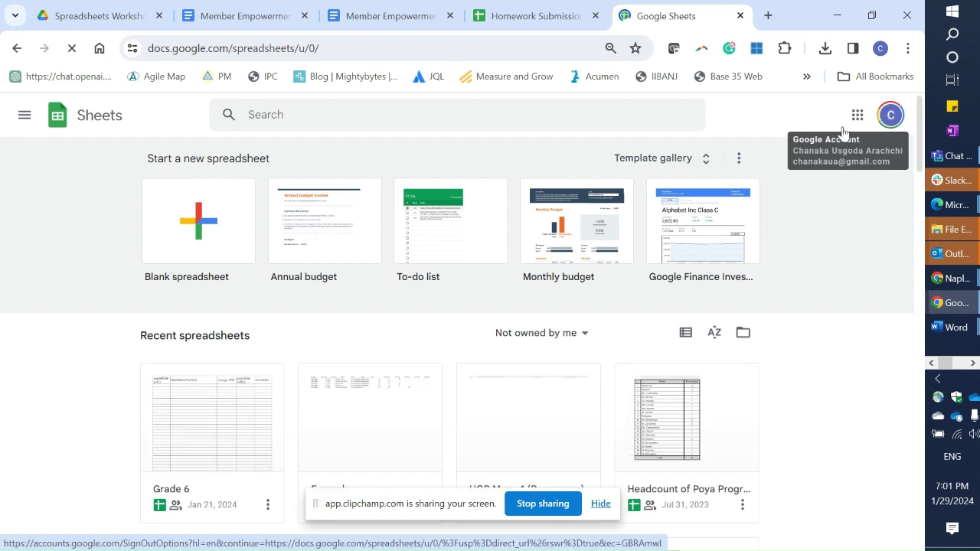
{"action": "left_click", "coordinate": [888, 124]}
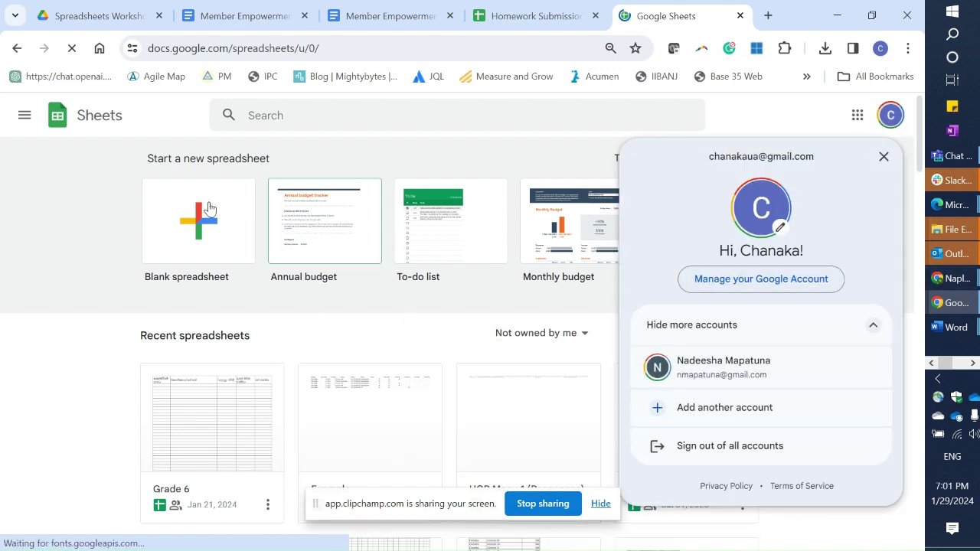
{"action": "left_click", "coordinate": [48, 196]}
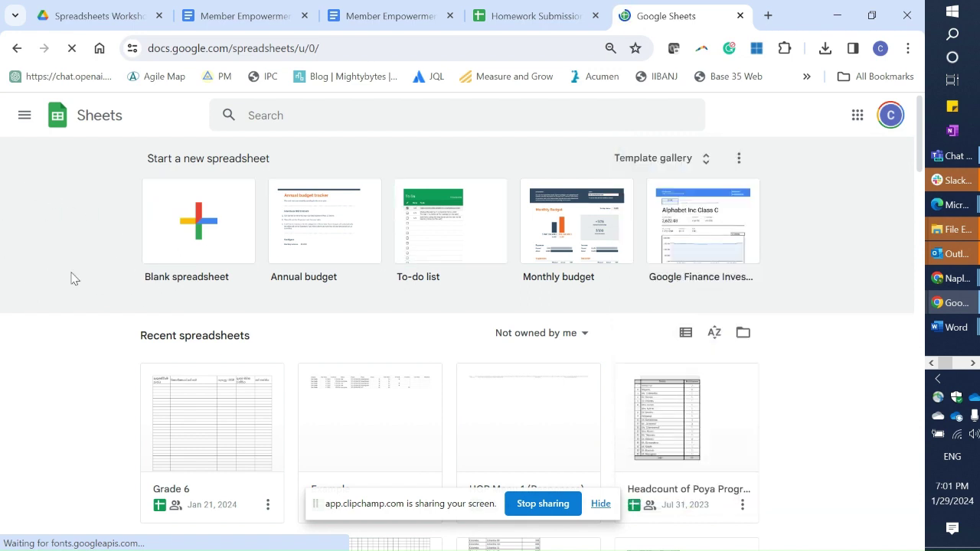
{"action": "left_click", "coordinate": [182, 235]}
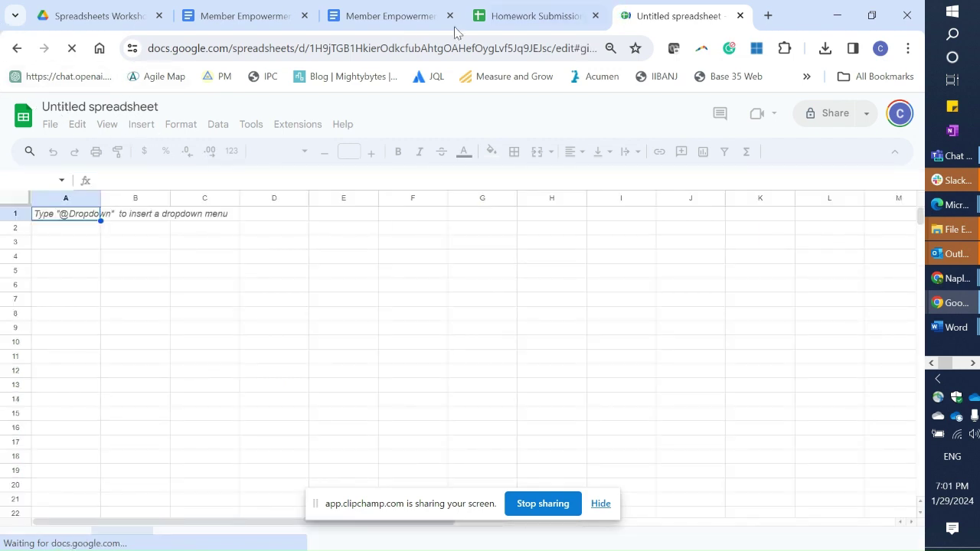
Title the untitled spreadsheet "Annual Budget [Year]", following the wording in the Session 4 handout
{"action": "left_click", "coordinate": [355, 21]}
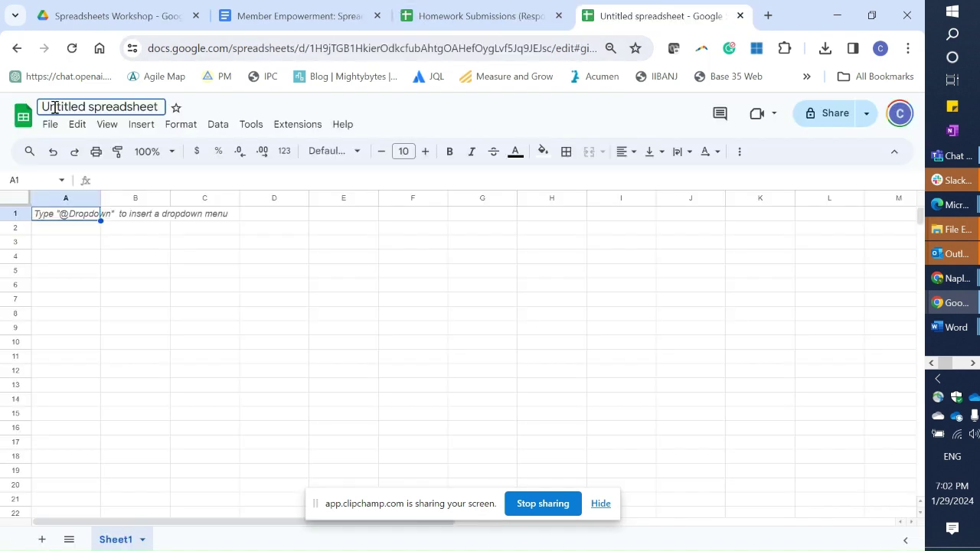
{"action": "double_click", "coordinate": [55, 109]}
{"action": "left_click", "coordinate": [59, 109]}
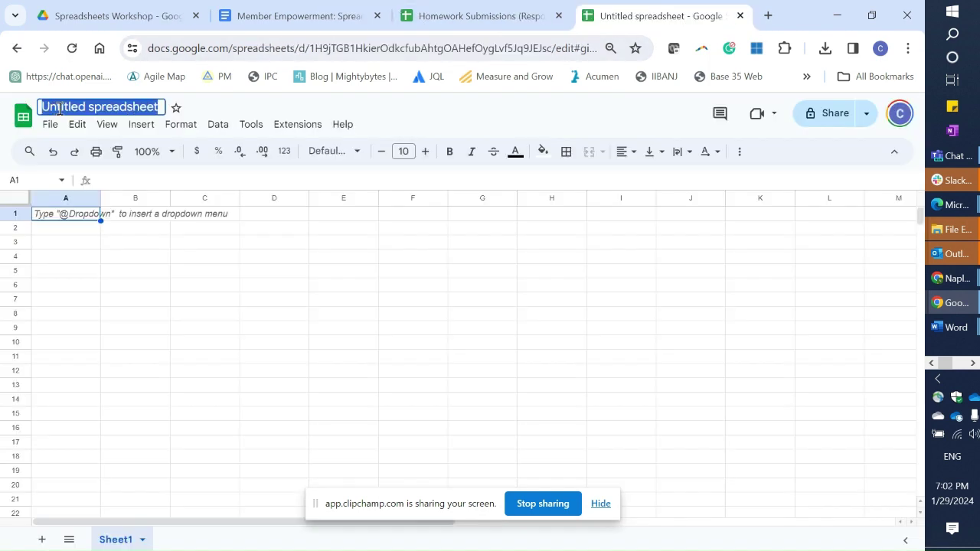
{"action": "type", "text": "Annual Budget [Year]"}
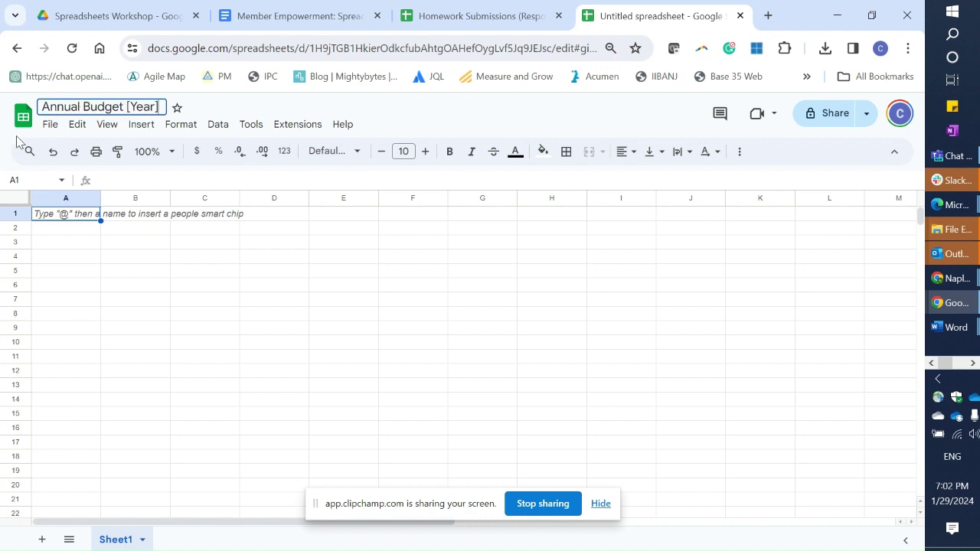
Replace the year placeholder in the spreadsheet title with "2024-25"
{"action": "key", "text": "BackSpace"}
{"action": "key", "text": "BackSpace"}
{"action": "key", "text": "BackSpace"}
{"action": "key", "text": "BackSpace"}
{"action": "key", "text": "BackSpace"}
{"action": "key", "text": "BackSpace"}
{"action": "key", "text": "BackSpace"}
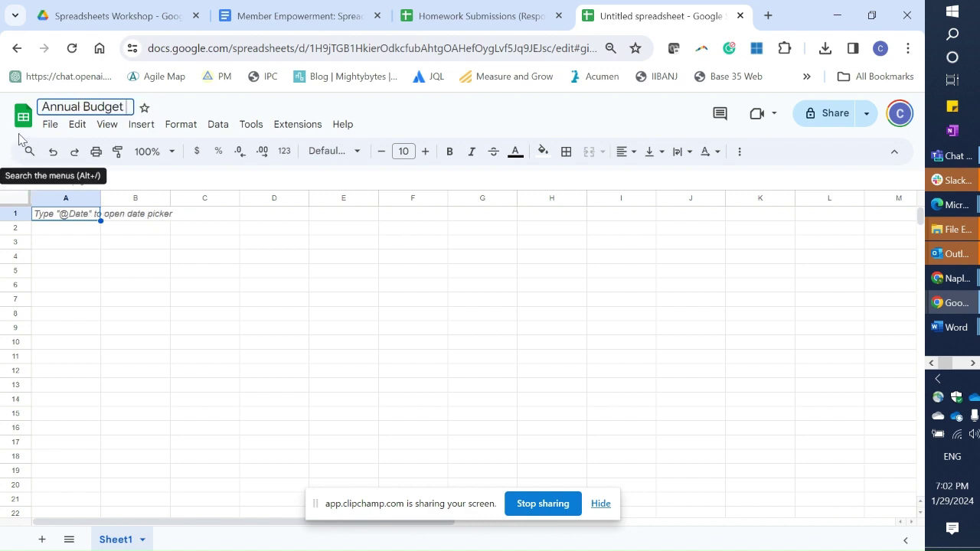
{"action": "type", "text": "2024"}
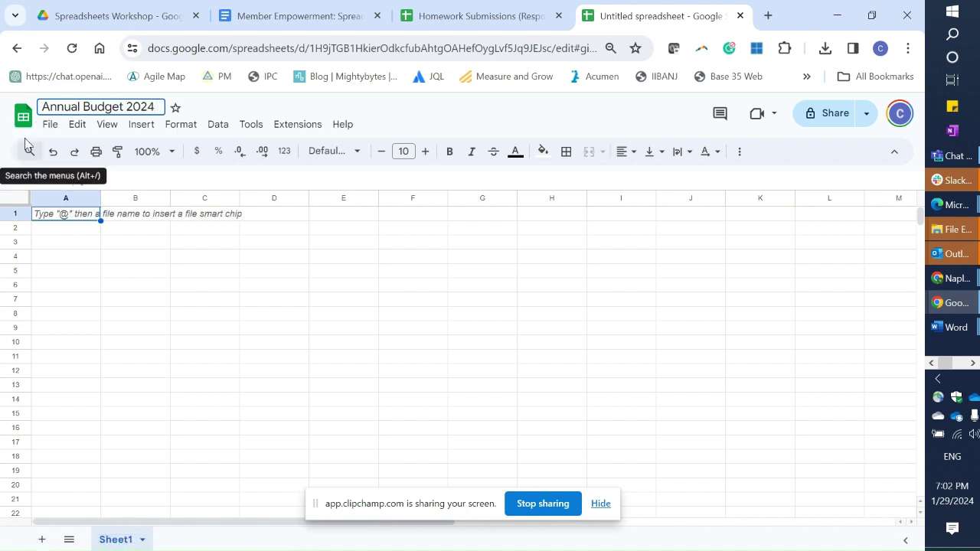
{"action": "type", "text": "-"}
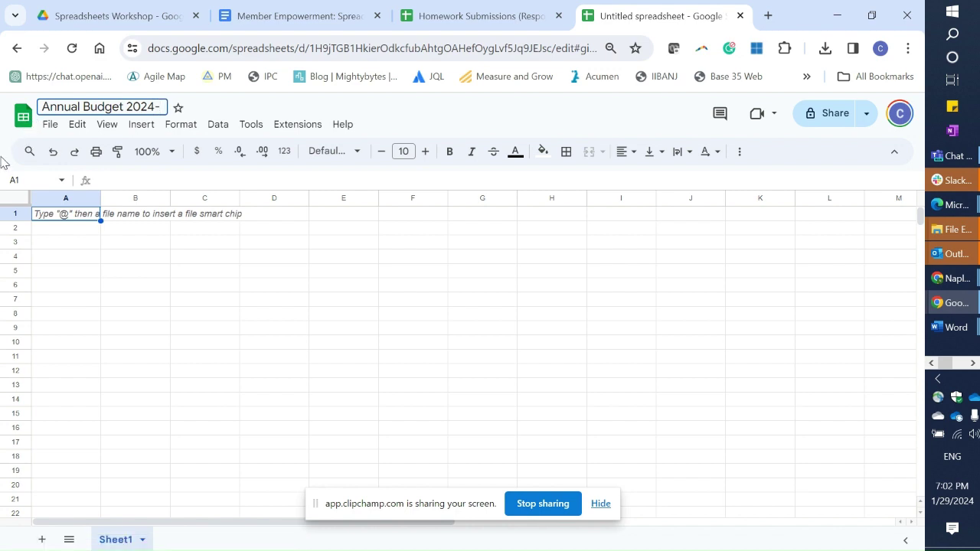
{"action": "type", "text": "25"}
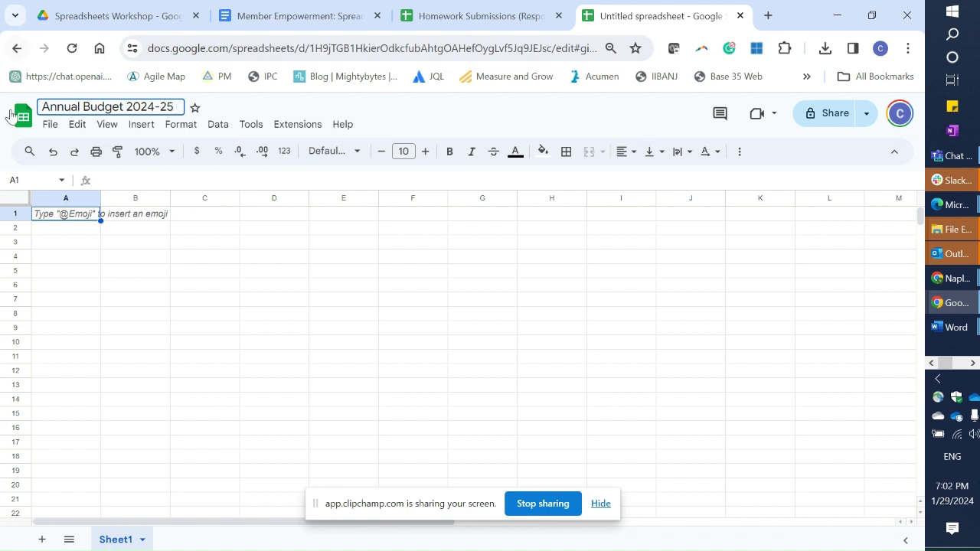
{"action": "key", "text": "BackSpace"}
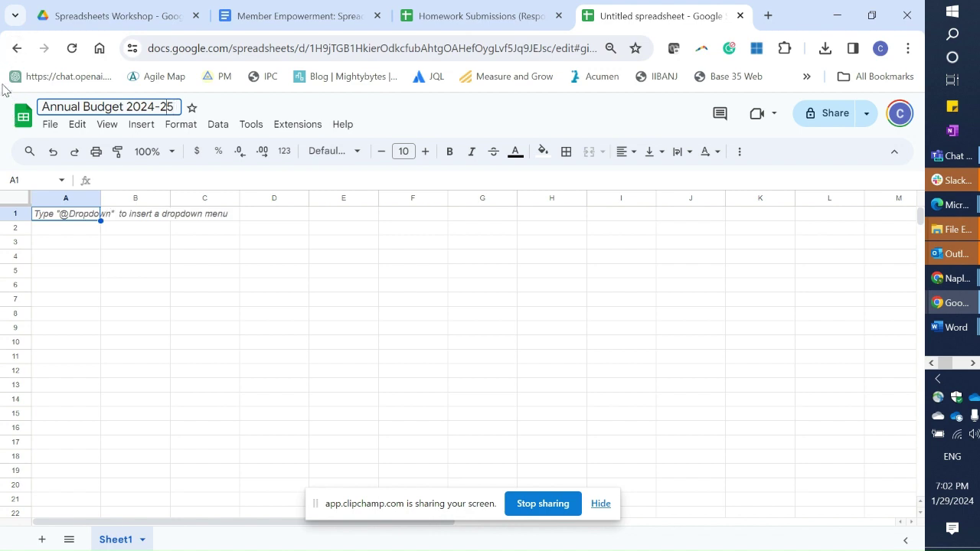
Add the club name "Padukka Paradise" in front of "Annual Budget 2024-25" in the spreadsheet title
{"action": "left_click", "coordinate": [43, 107]}
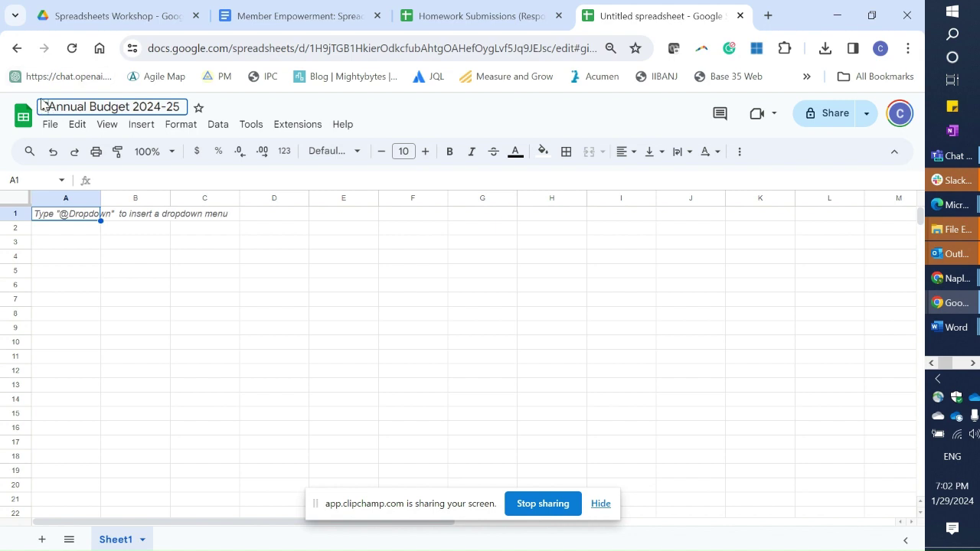
{"action": "type", "text": "Cadu"}
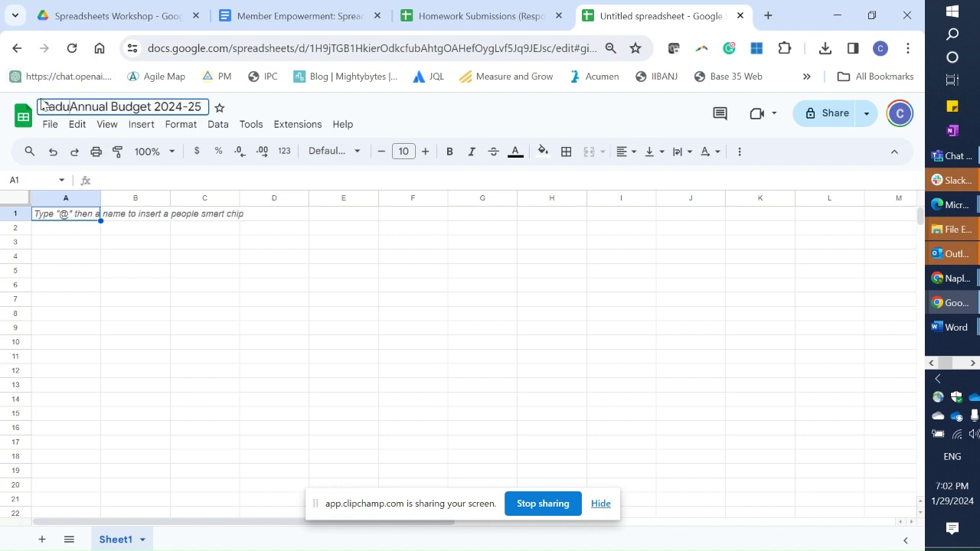
{"action": "type", "text": "kka Par"}
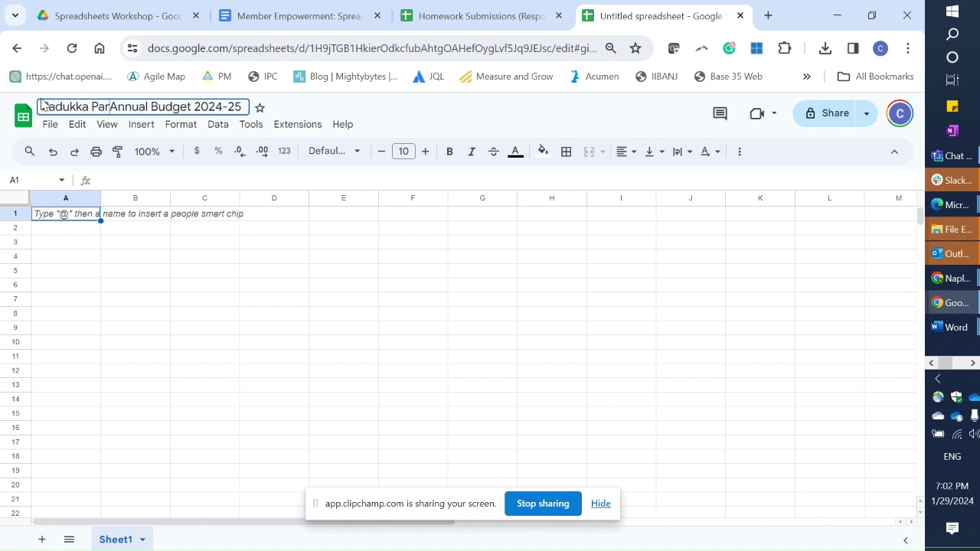
{"action": "type", "text": "adise"}
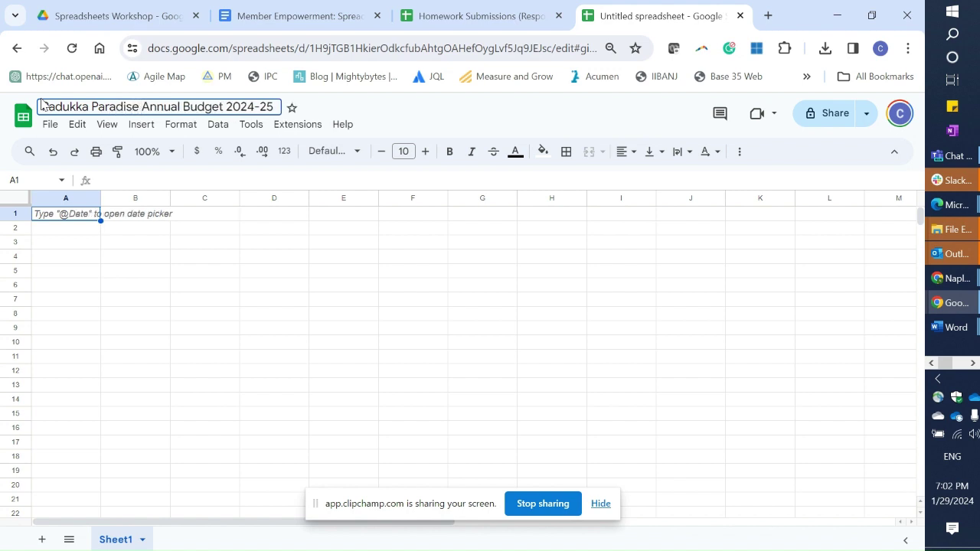
{"action": "left_click", "coordinate": [63, 245]}
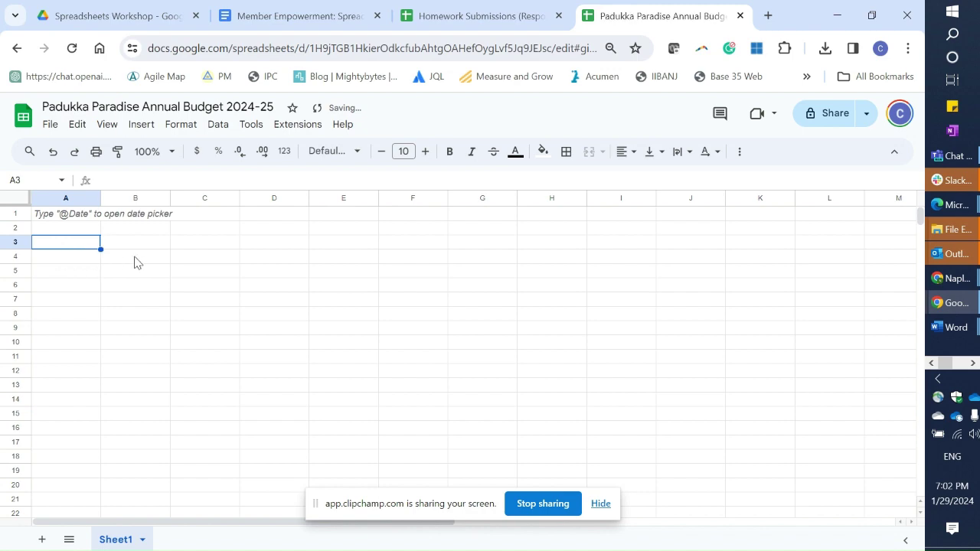
Consult the handout's instructions for creating budget categories and enter the heading "Category" in cell A1 of the budget spreadsheet
{"action": "key", "text": "alt+Tab"}
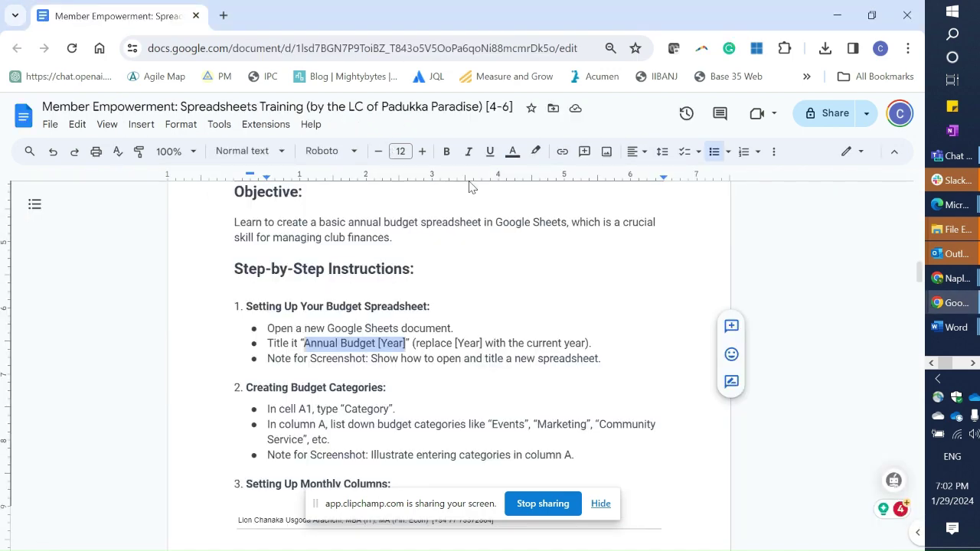
{"action": "scroll", "coordinate": [367, 421], "scroll_direction": "down", "scroll_amount": 3}
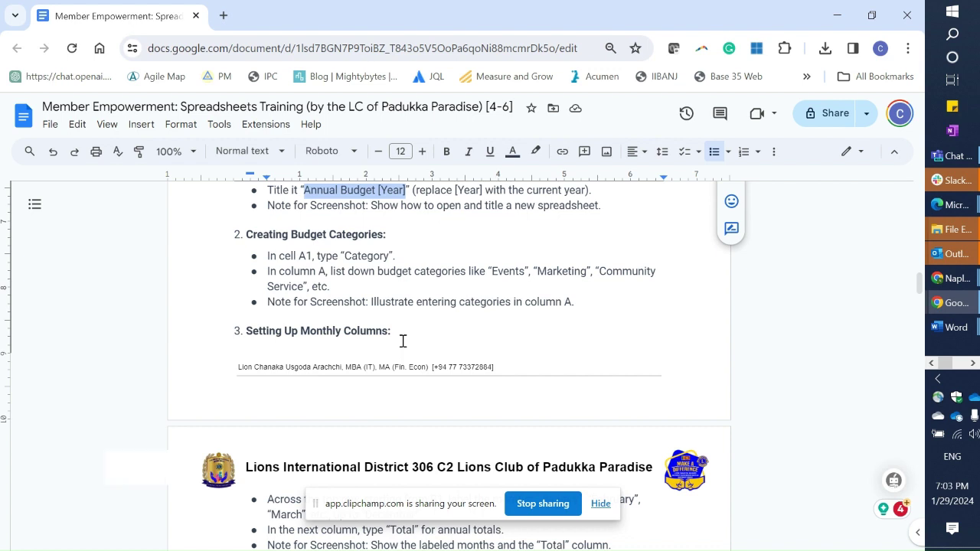
{"action": "scroll", "coordinate": [411, 325], "scroll_direction": "up", "scroll_amount": 1}
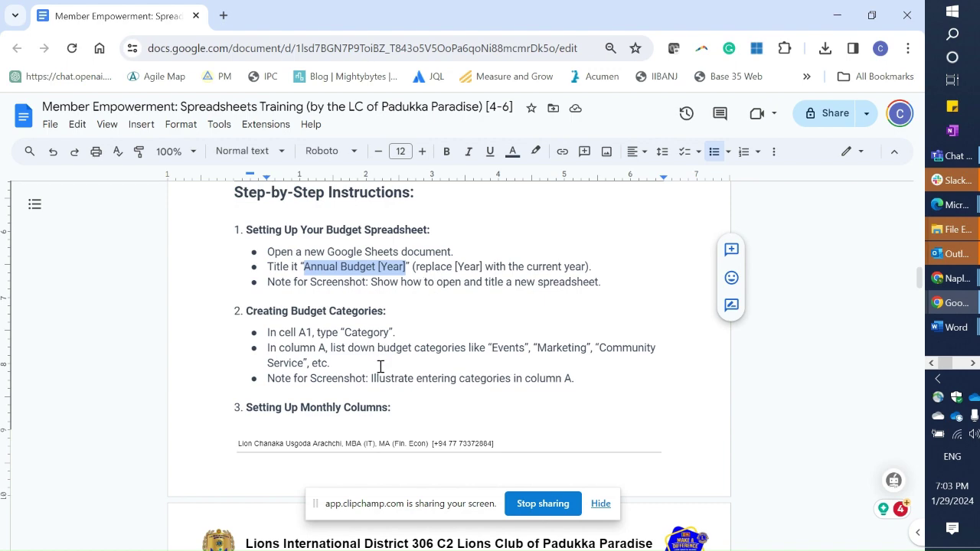
{"action": "key", "text": "alt+Tab"}
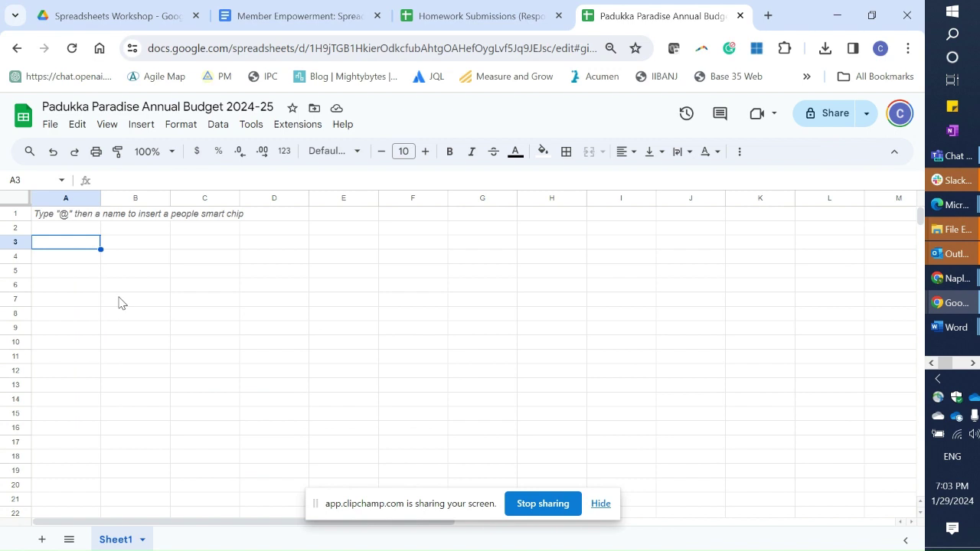
{"action": "key", "text": "Up"}
{"action": "key", "text": "Up"}
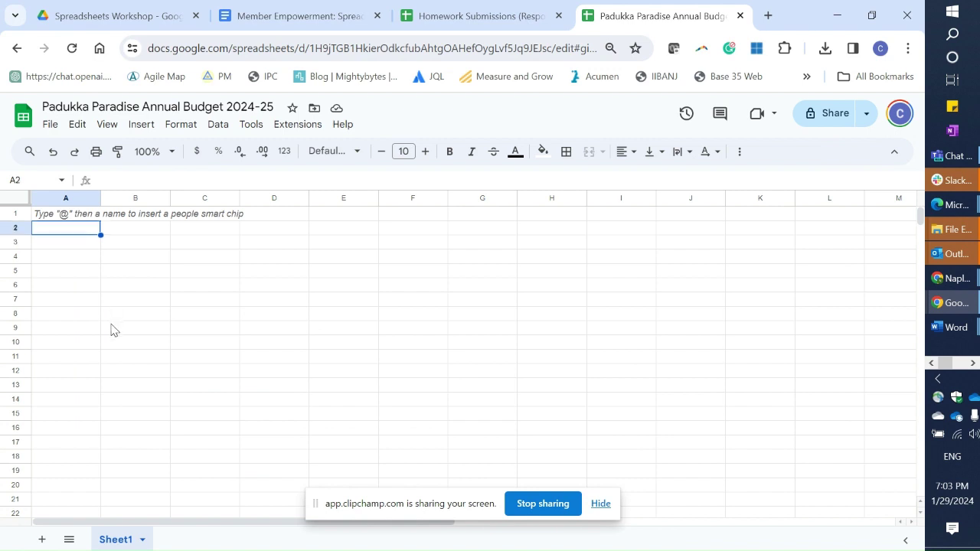
{"action": "type", "text": "C"}
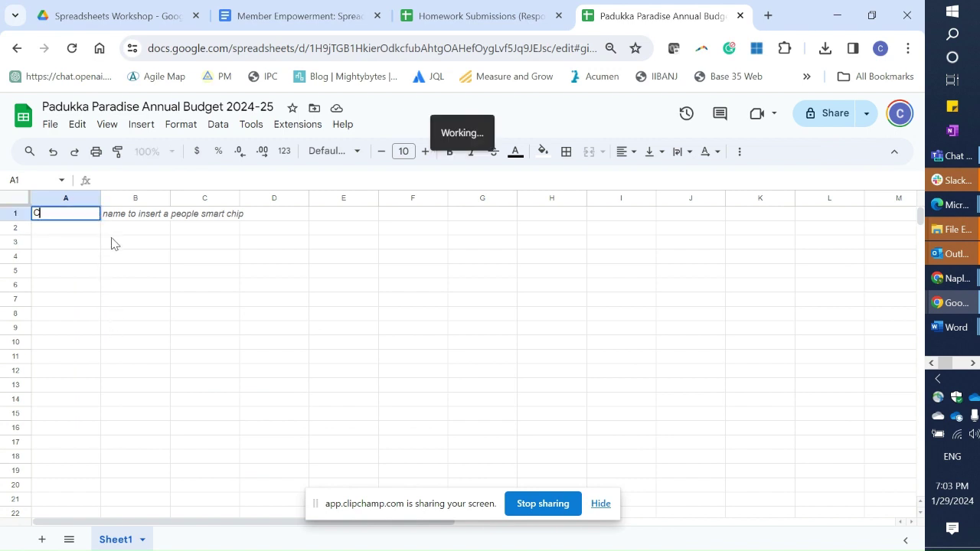
{"action": "type", "text": "ategory"}
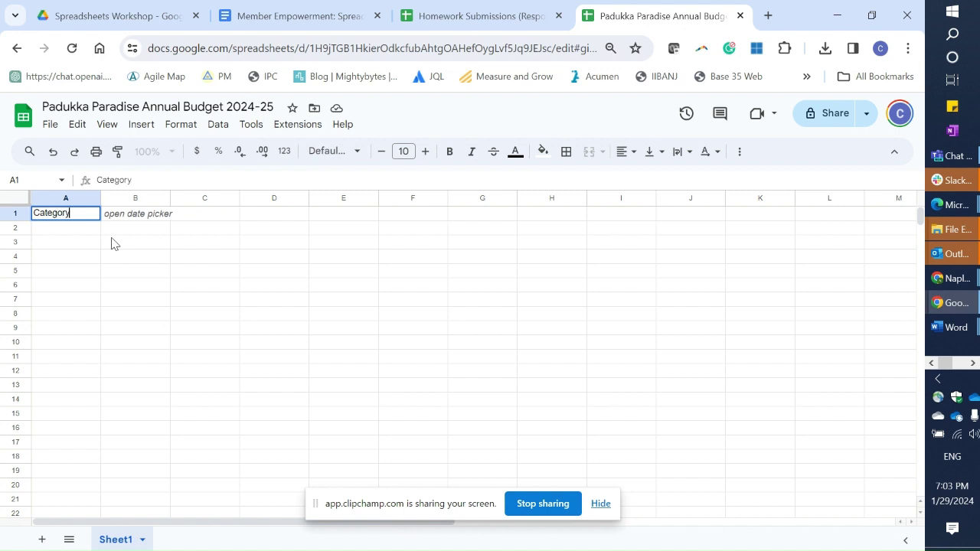
{"action": "key", "text": "Return"}
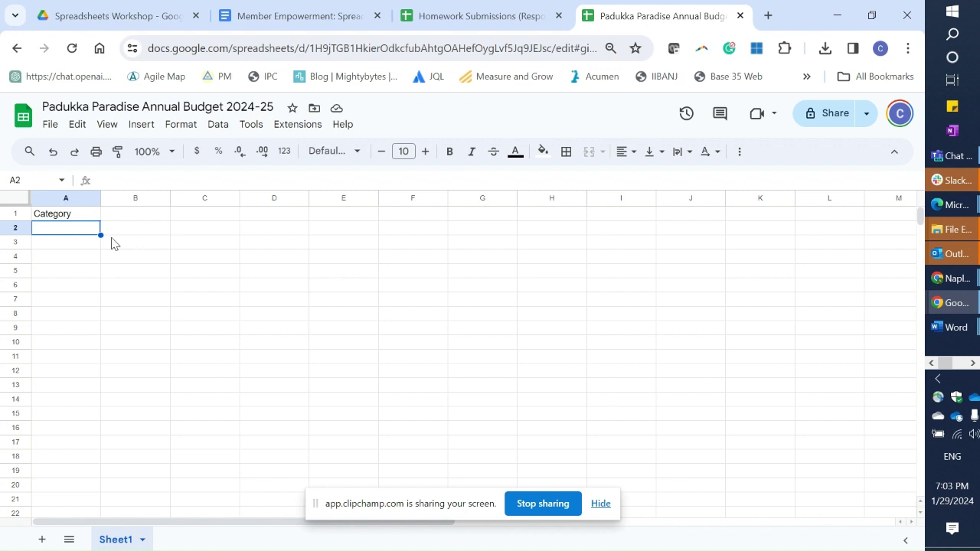
Recheck the category instructions in the handout, then list "Vision", "Heath", "Environment" and "Administrative" in cells A2 to A5 of the budget spreadsheet
{"action": "key", "text": "alt+Tab"}
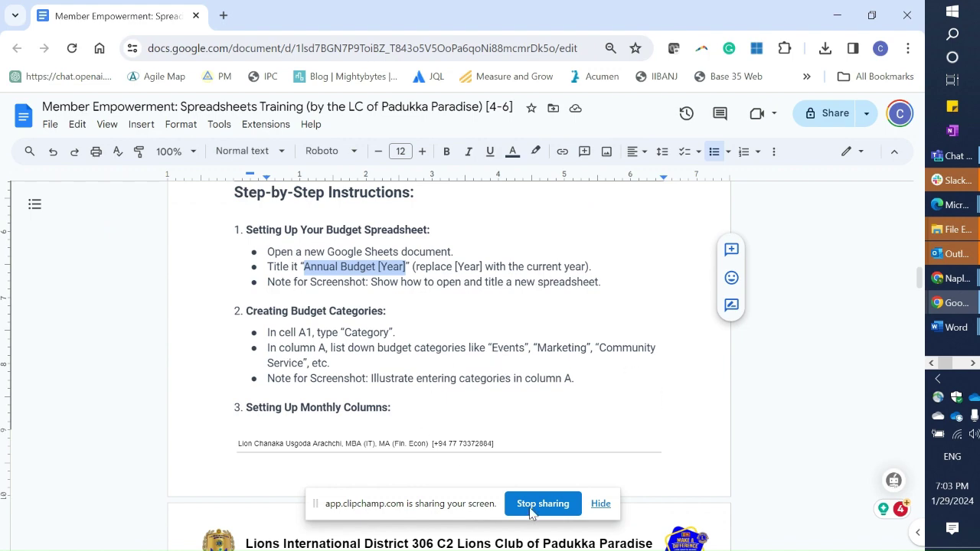
{"action": "key", "text": "alt+Tab"}
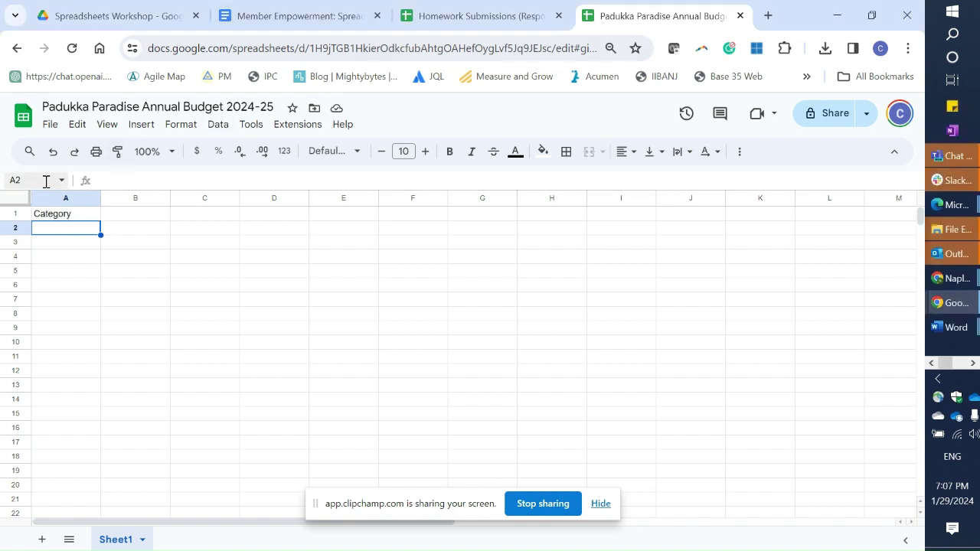
{"action": "type", "text": "Visi"}
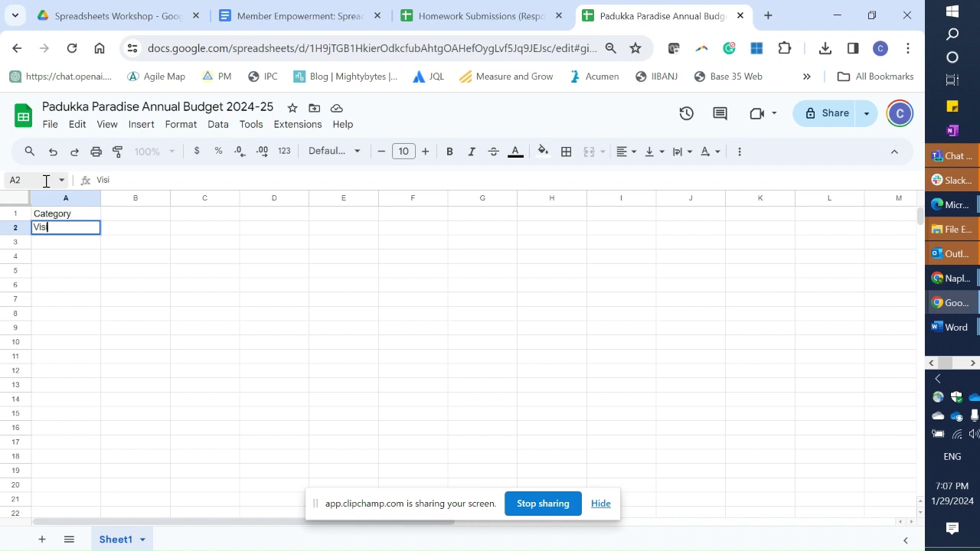
{"action": "type", "text": "on"}
{"action": "key", "text": "Return"}
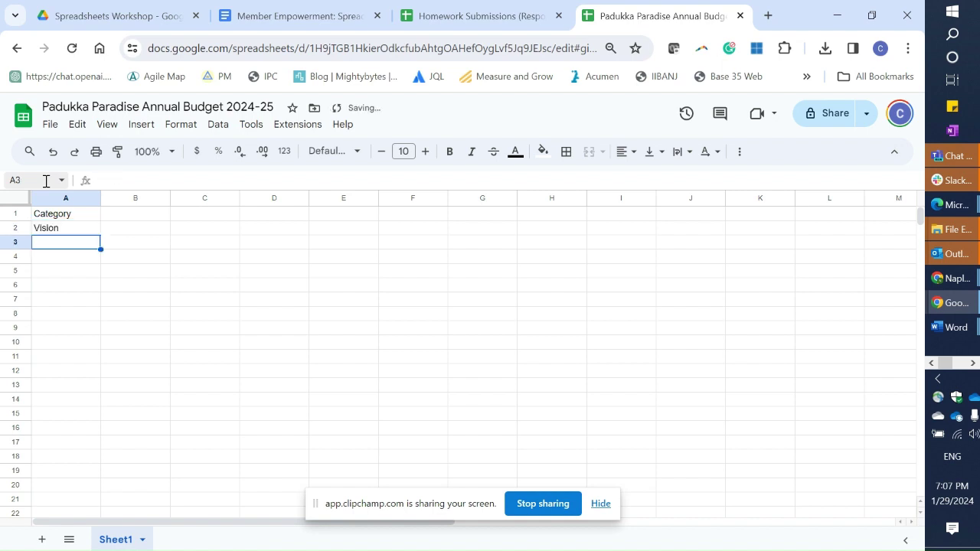
{"action": "type", "text": "Heal"}
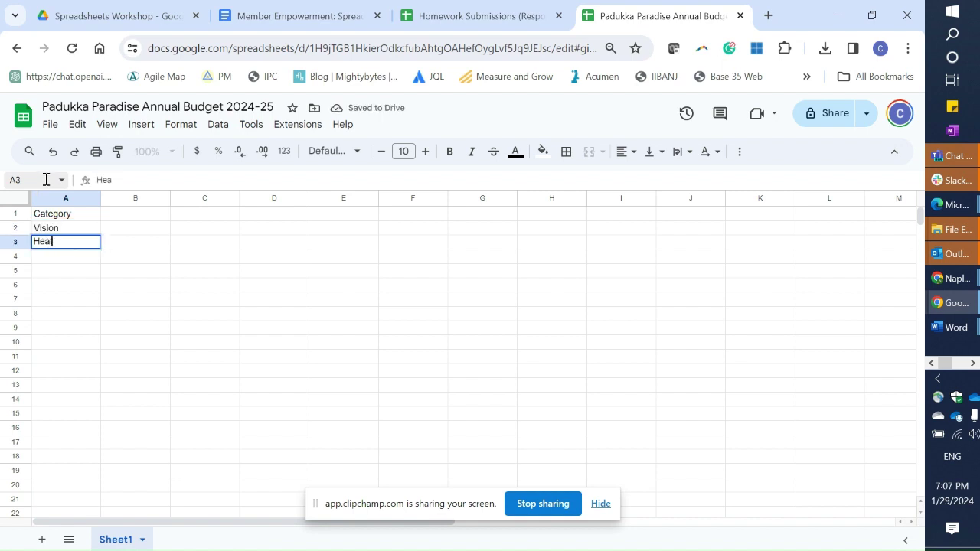
{"action": "key", "text": "Return"}
{"action": "key", "text": "Right"}
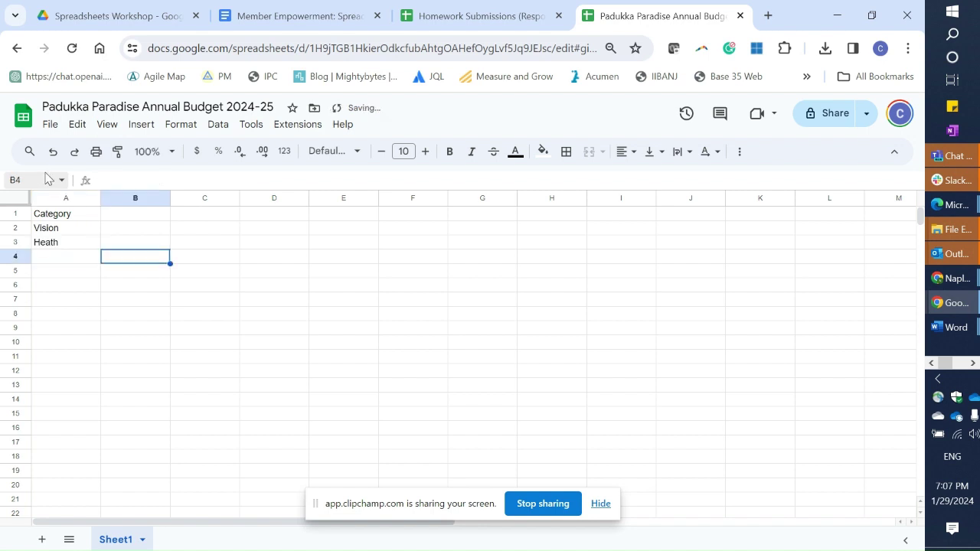
{"action": "key", "text": "Left"}
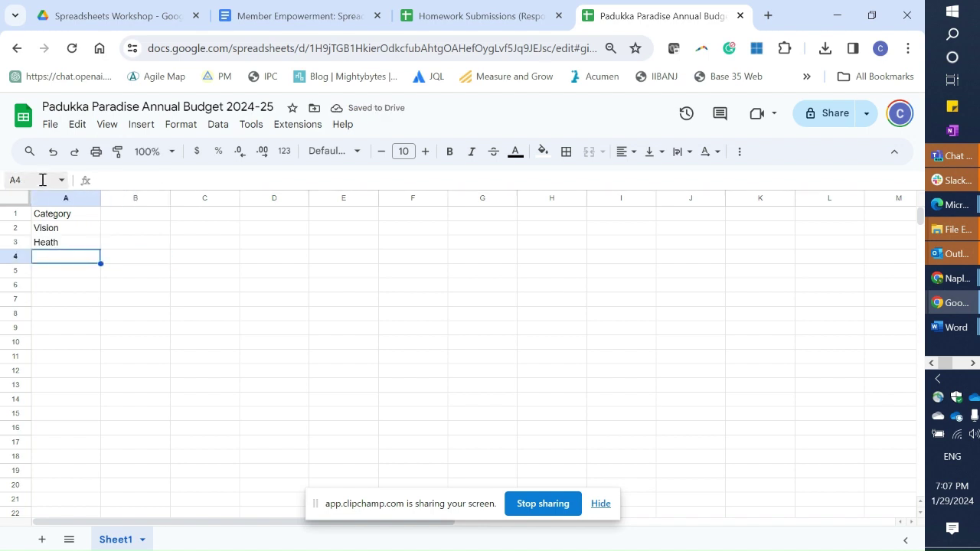
{"action": "type", "text": "En"}
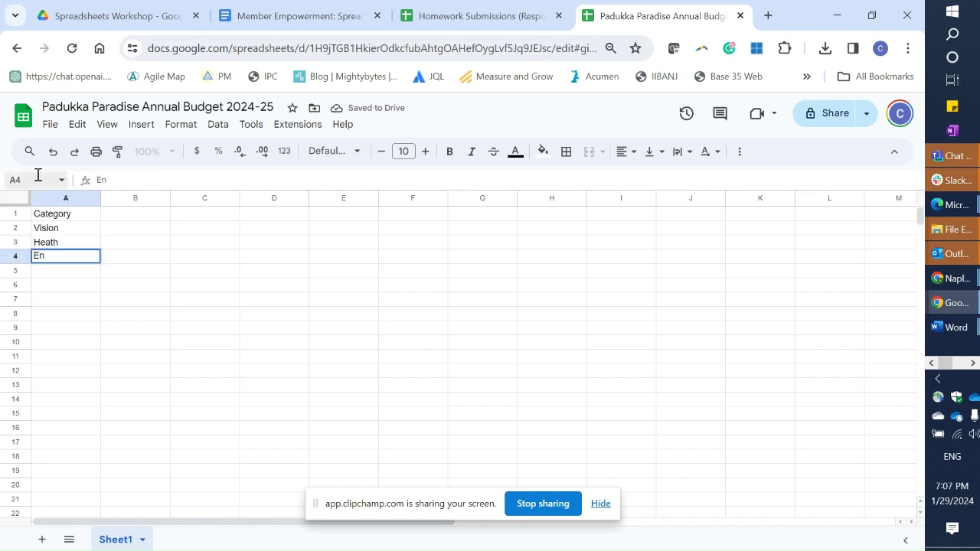
{"action": "type", "text": "vironment"}
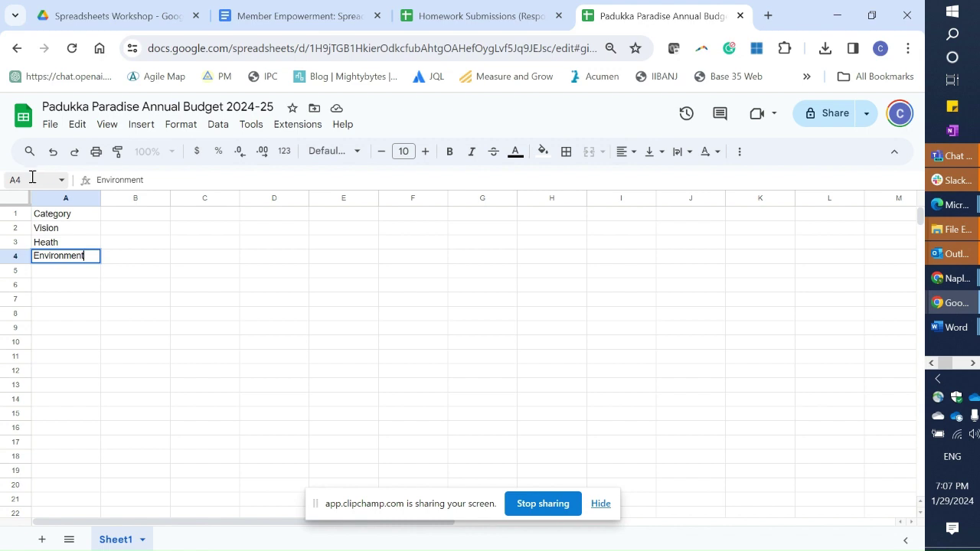
{"action": "key", "text": "Return"}
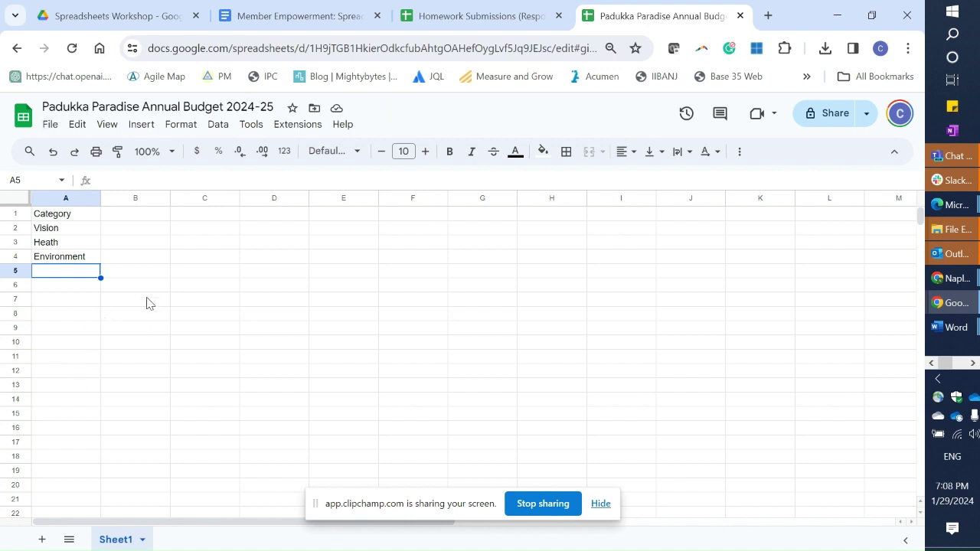
{"action": "type", "text": "Admin"}
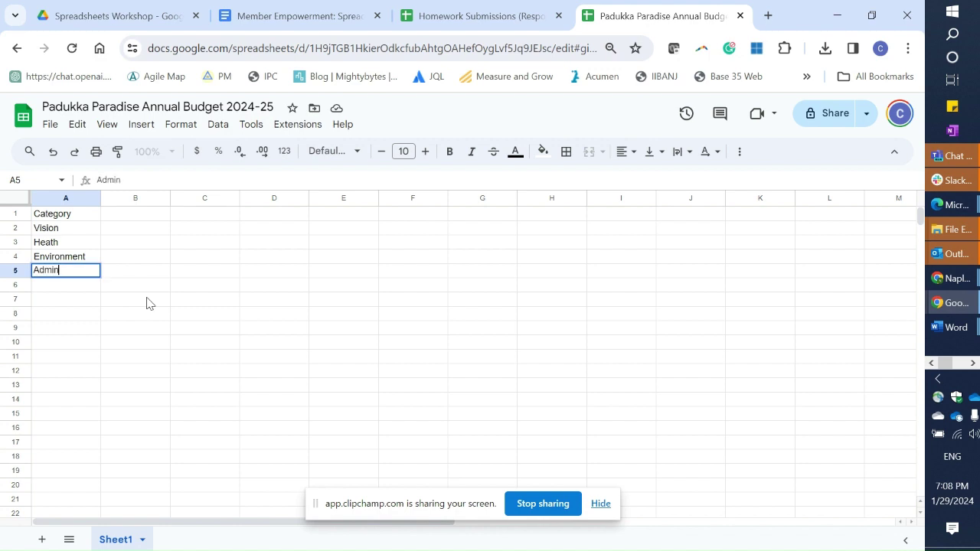
{"action": "type", "text": "istrative"}
Extend the category names in A2 to A4 to "Vision Projecrts", "Heath Projects" and "Environment Projects"
{"action": "left_click", "coordinate": [77, 232]}
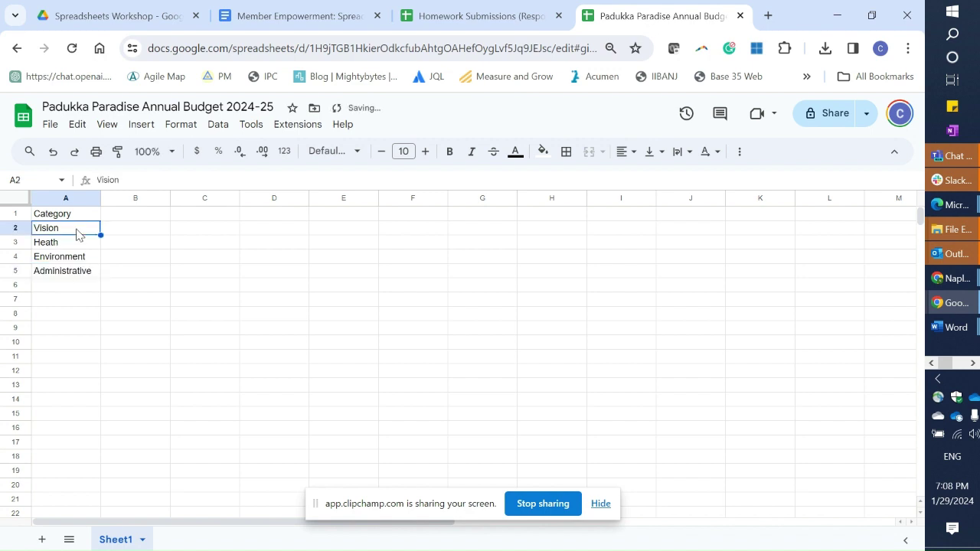
{"action": "double_click", "coordinate": [77, 235]}
{"action": "type", "text": "P"}
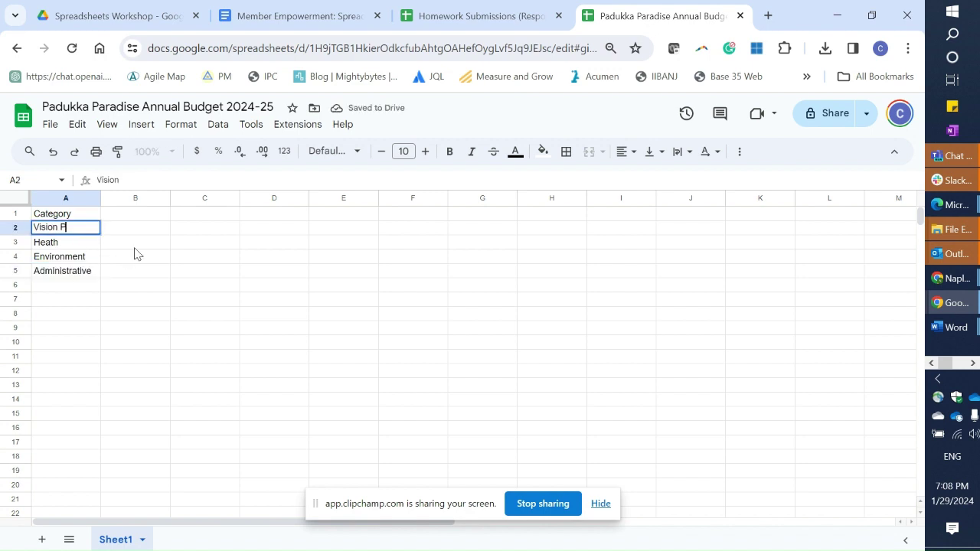
{"action": "type", "text": "rojecrt"}
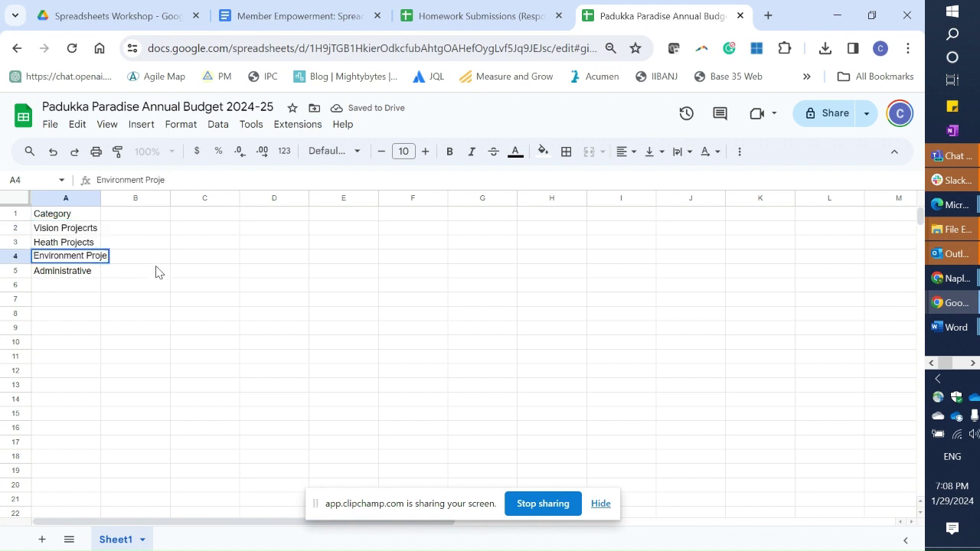
{"action": "type", "text": "cts"}
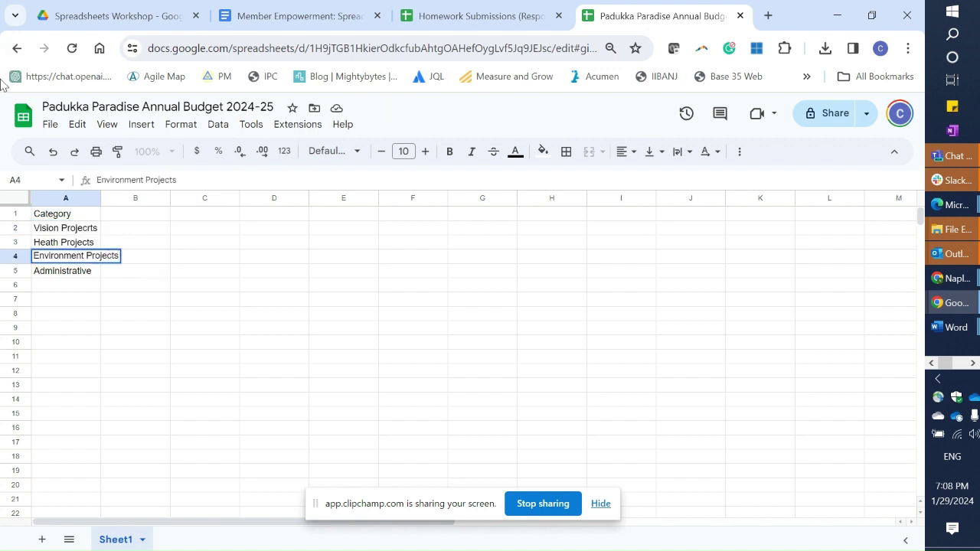
{"action": "left_click", "coordinate": [74, 273]}
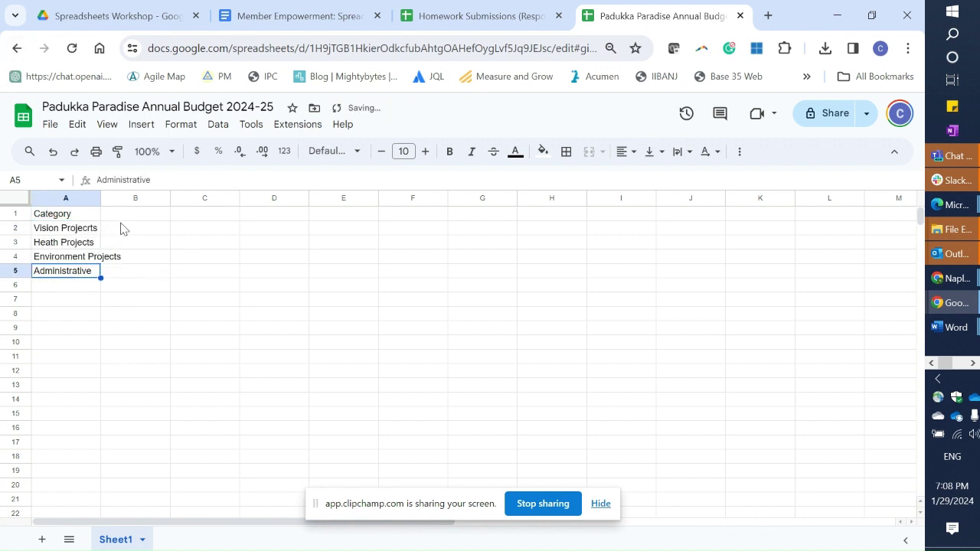
Widen column A to fit the longest category name and move "Administrative" down to cell A7
{"action": "left_click_drag", "start_coordinate": [102, 193], "coordinate": [104, 194]}
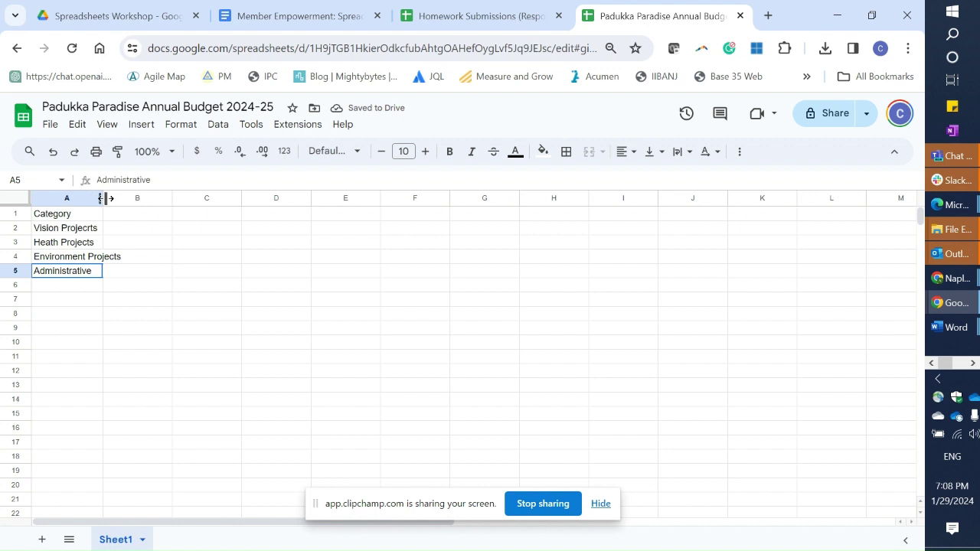
{"action": "left_click_drag", "start_coordinate": [102, 199], "coordinate": [133, 199]}
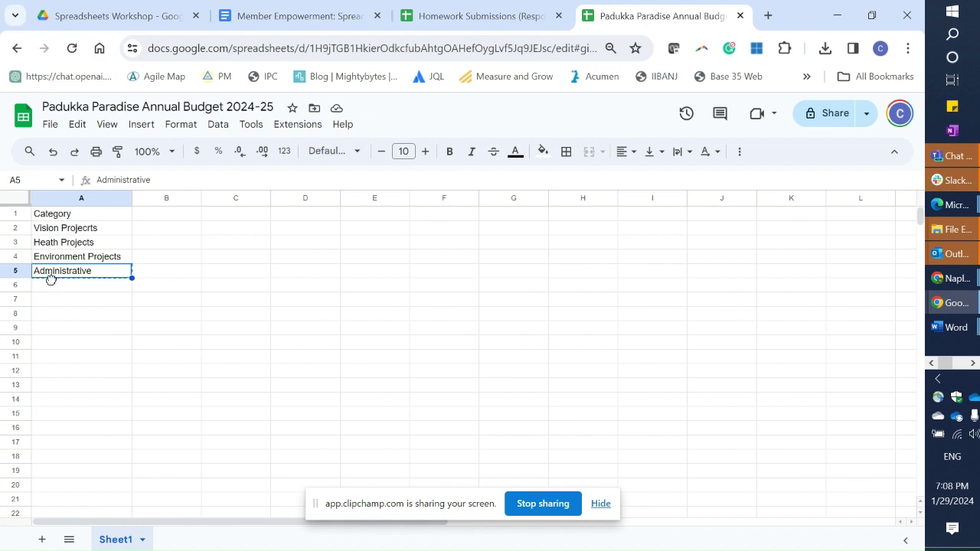
{"action": "left_click_drag", "start_coordinate": [50, 278], "coordinate": [39, 323]}
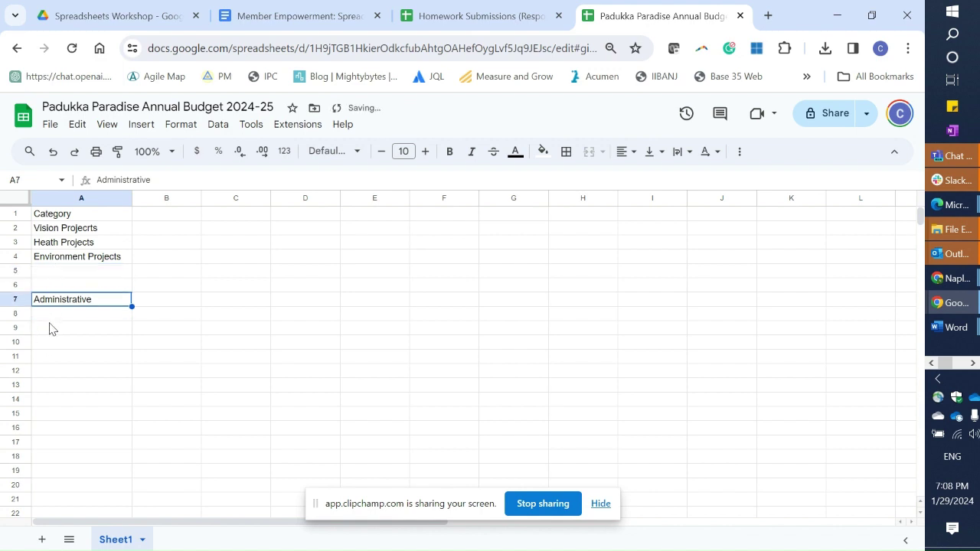
{"action": "left_click", "coordinate": [59, 274]}
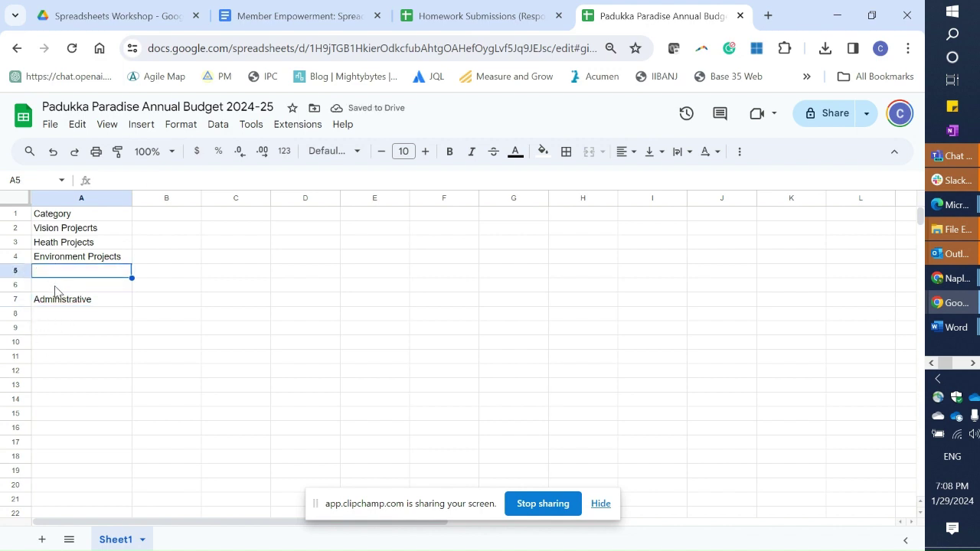
{"action": "left_click", "coordinate": [56, 290]}
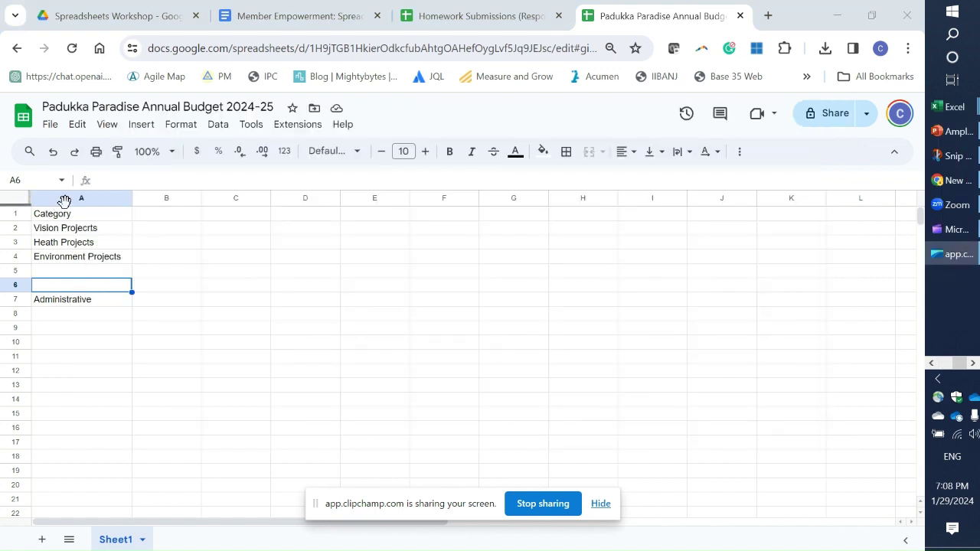
Consult the handout's instructions for labelling the months, then enter "July" in B1 and "Augest" in C1 of the budget spreadsheet
{"action": "key", "text": "alt+Tab"}
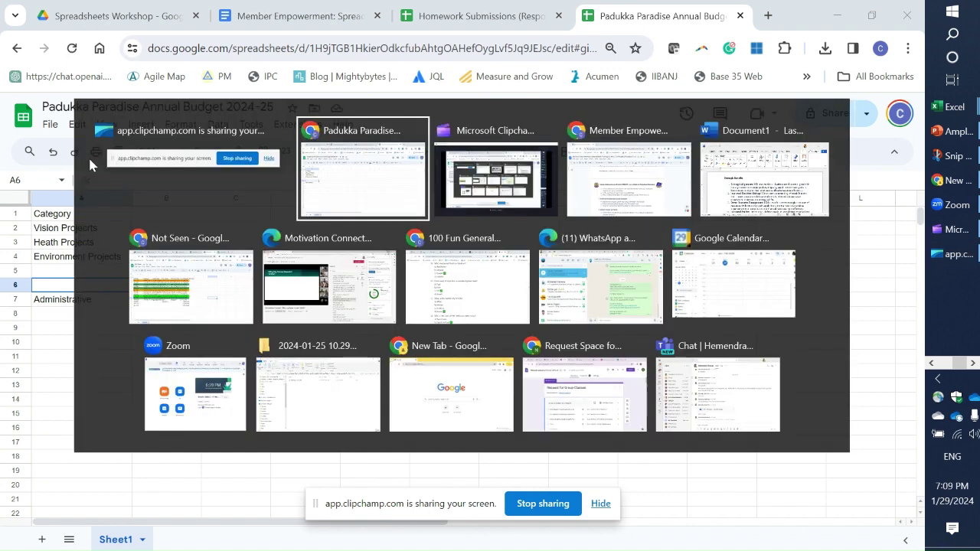
{"action": "key", "text": "Tab"}
{"action": "key", "text": "Tab"}
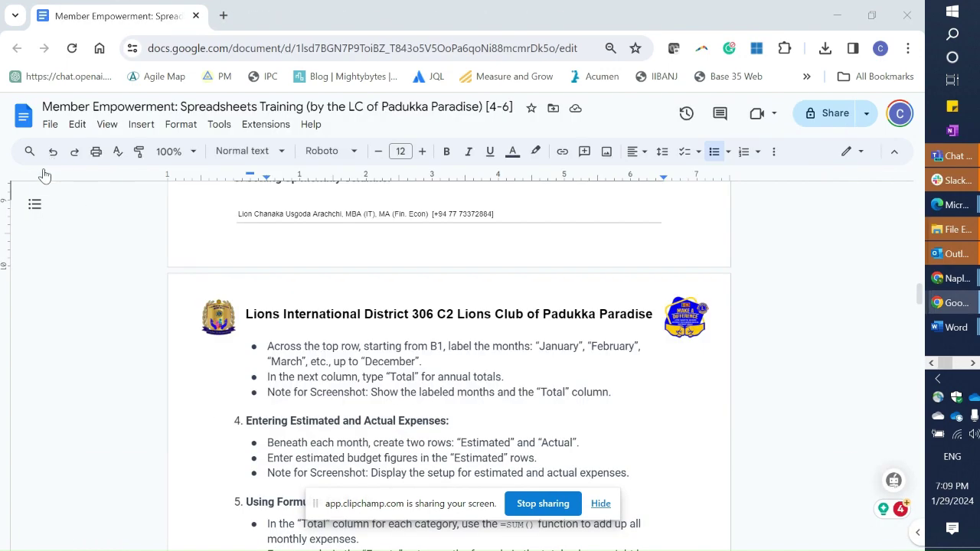
{"action": "scroll", "coordinate": [219, 360], "scroll_direction": "down", "scroll_amount": 2}
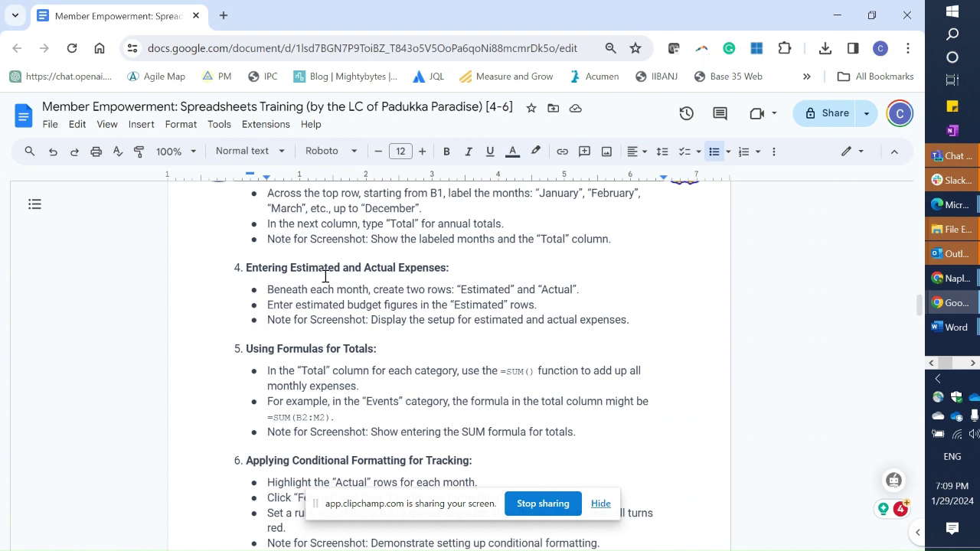
{"action": "scroll", "coordinate": [327, 277], "scroll_direction": "up", "scroll_amount": 1}
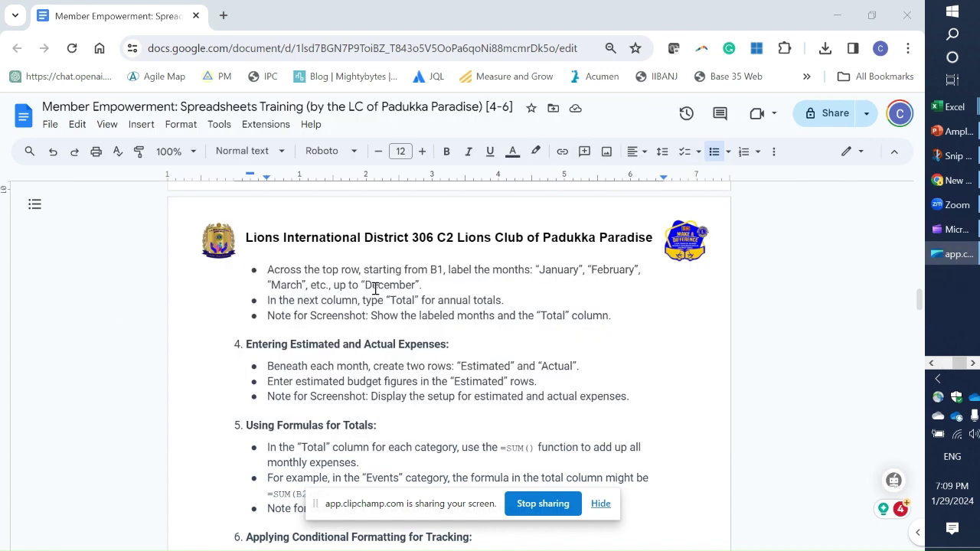
{"action": "key", "text": "alt+Tab"}
{"action": "key", "text": "alt+Tab"}
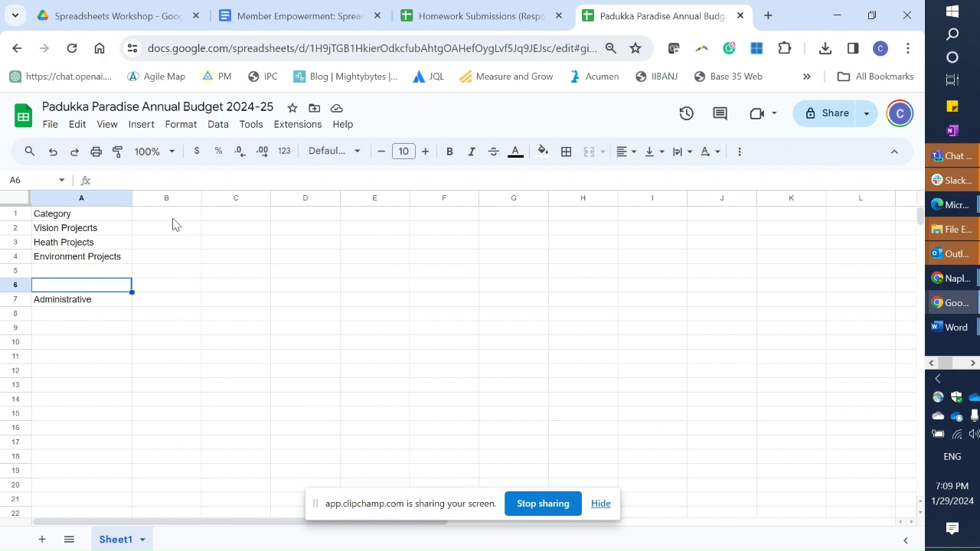
{"action": "left_click", "coordinate": [173, 217]}
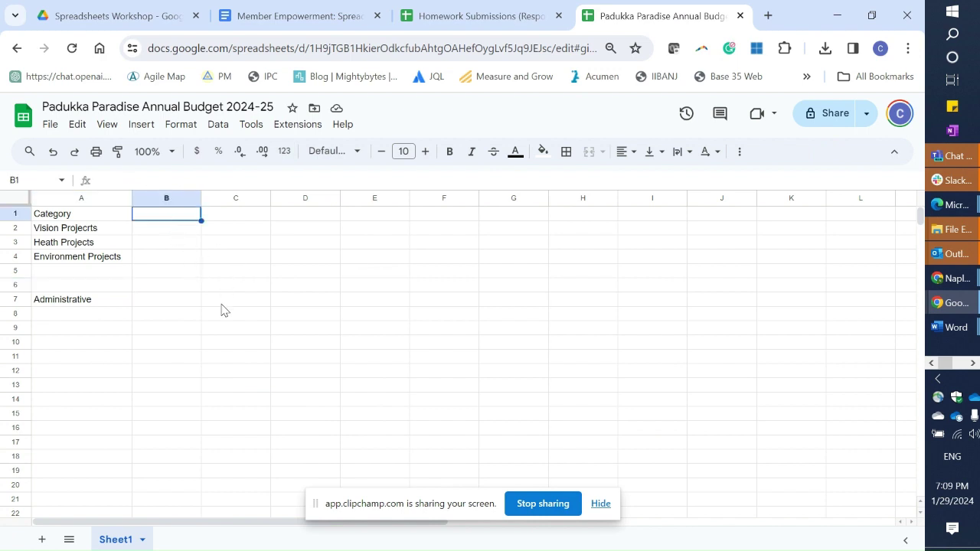
{"action": "type", "text": "July"}
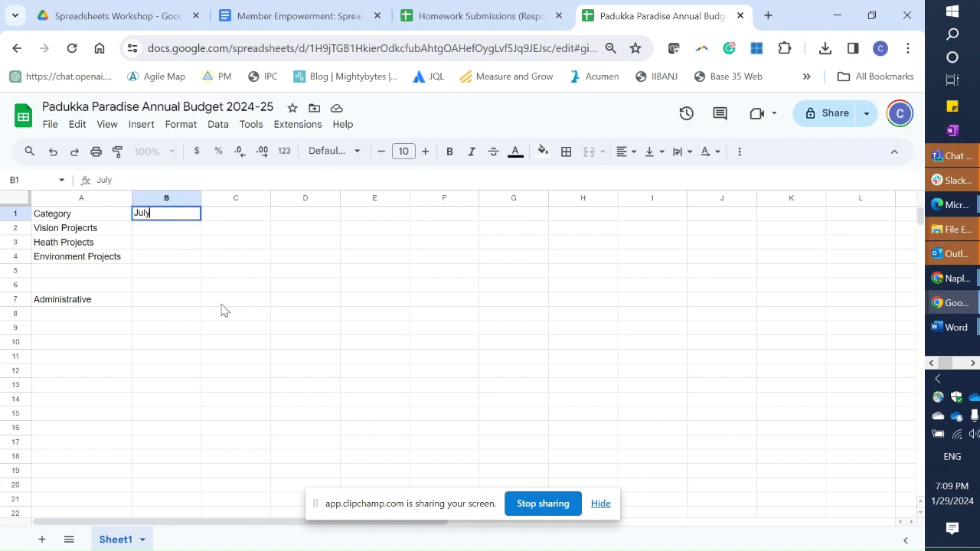
{"action": "key", "text": "Tab"}
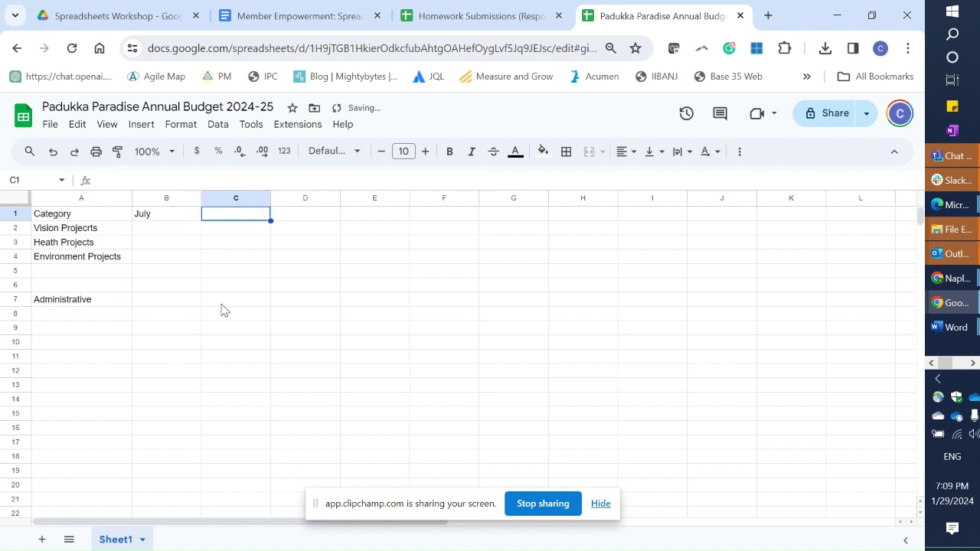
{"action": "type", "text": "Au"}
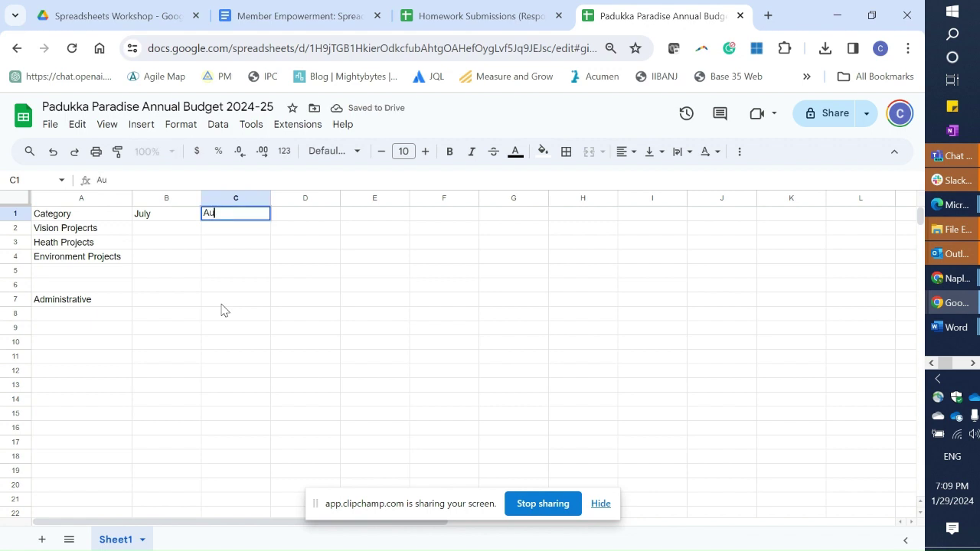
{"action": "type", "text": "gest"}
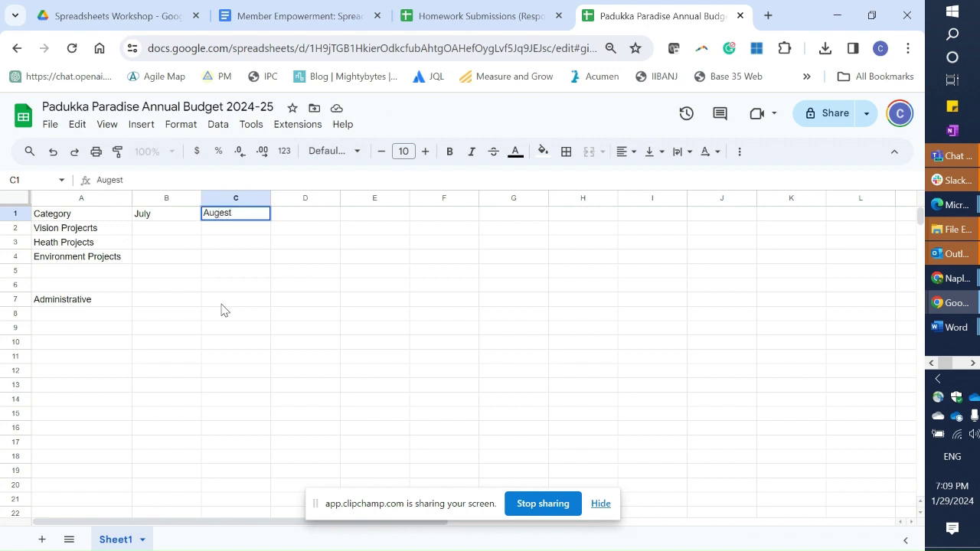
{"action": "key", "text": "Tab"}
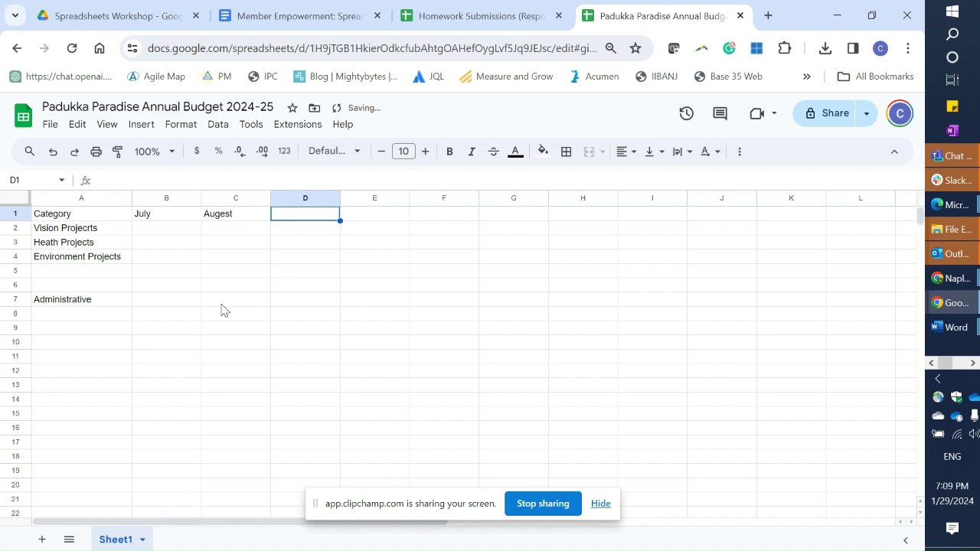
Continue the month headings in D1 to M1 with Sep, Oct, Nov, Dec, Jan, Feb, Mar, Apr, May and June
{"action": "type", "text": "Se"}
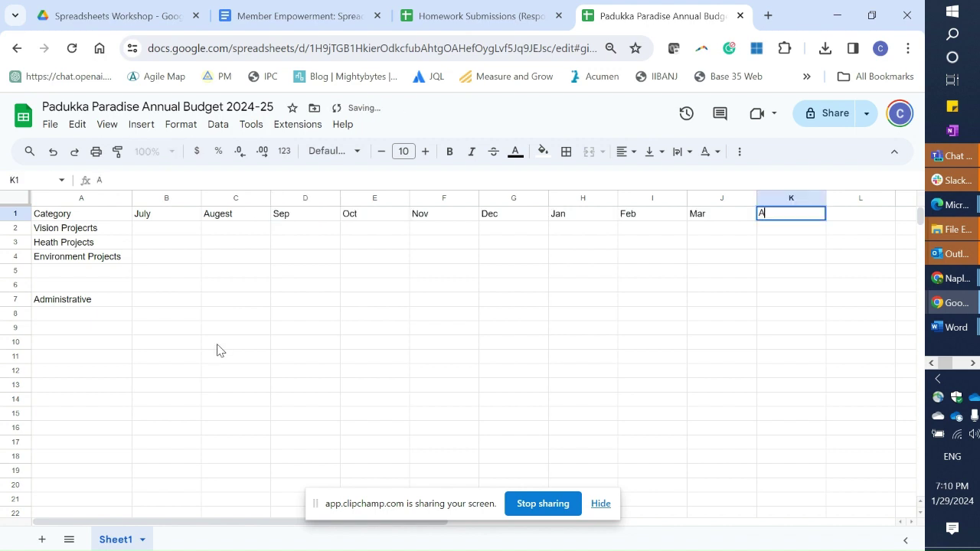
{"action": "type", "text": "pr"}
{"action": "key", "text": "Tab"}
{"action": "type", "text": "Ma"}
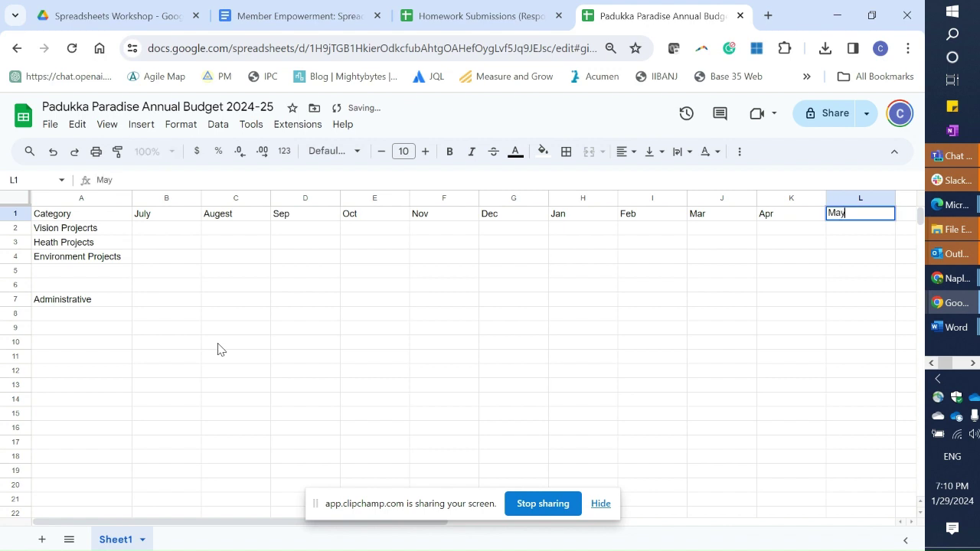
{"action": "type", "text": "y"}
{"action": "key", "text": "Tab"}
{"action": "type", "text": "J"}
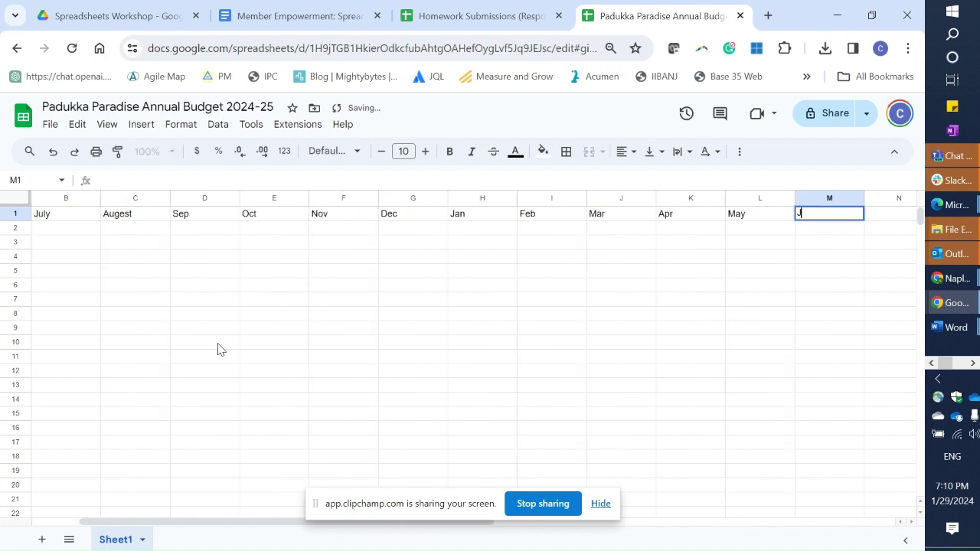
{"action": "type", "text": "une"}
{"action": "key", "text": "Tab"}
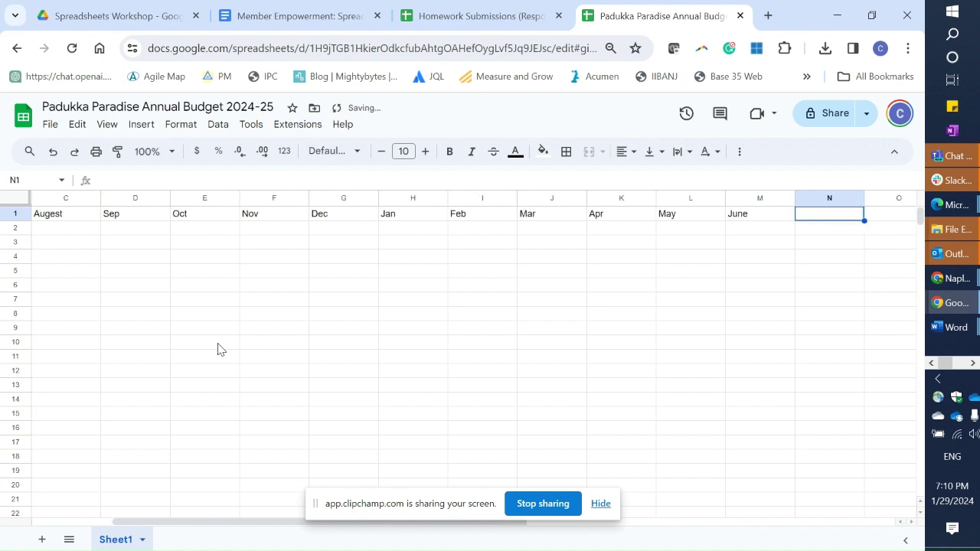
Review the month headings in row 1 from June back to the Category column
{"action": "key", "text": "Left"}
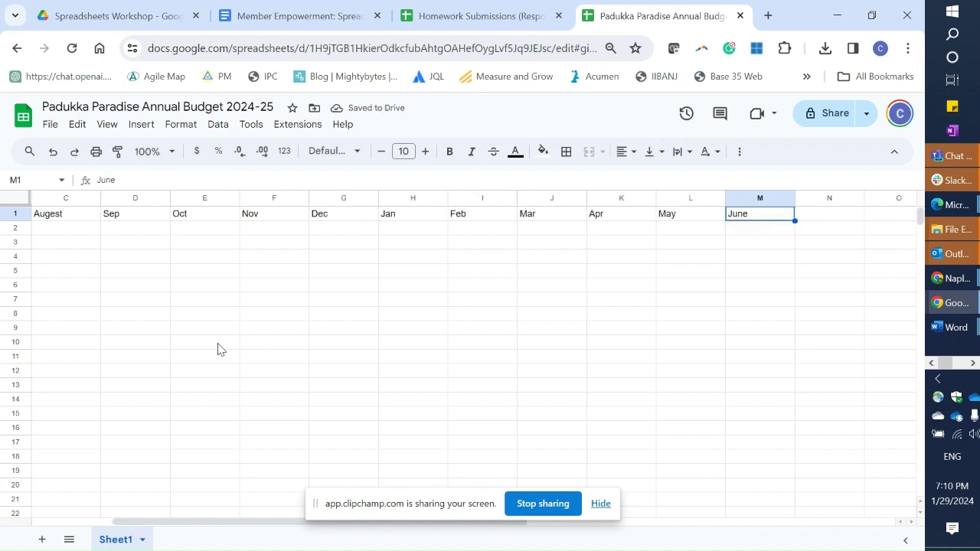
{"action": "key", "text": "Left"}
{"action": "key", "text": "Left"}
{"action": "key", "text": "Left"}
{"action": "key", "text": "Left"}
{"action": "key", "text": "Left"}
{"action": "key", "text": "Left"}
{"action": "key", "text": "Left"}
{"action": "key", "text": "Left"}
{"action": "key", "text": "Left"}
{"action": "key", "text": "Left"}
{"action": "key", "text": "Left"}
{"action": "key", "text": "Left"}
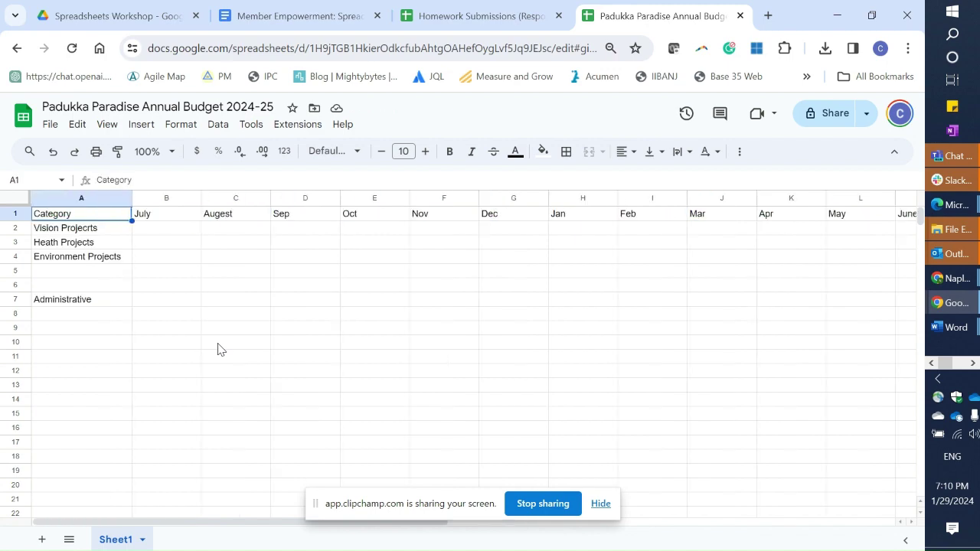
Check the handout's instruction for the column following the months, then enter "Total" in cell N1 of the budget spreadsheet
{"action": "key", "text": "alt+Tab"}
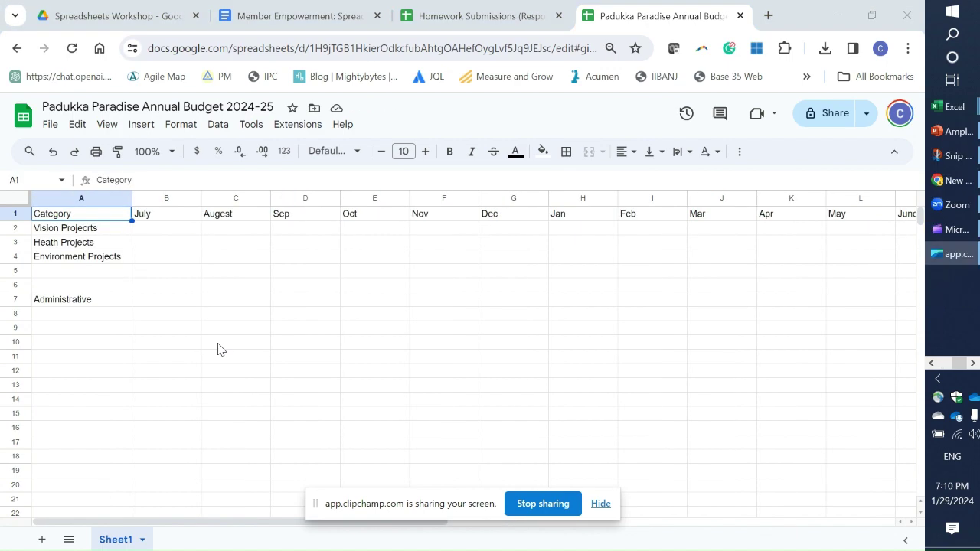
{"action": "key", "text": "alt+Tab"}
{"action": "key", "text": "alt+Tab"}
{"action": "key", "text": "Tab"}
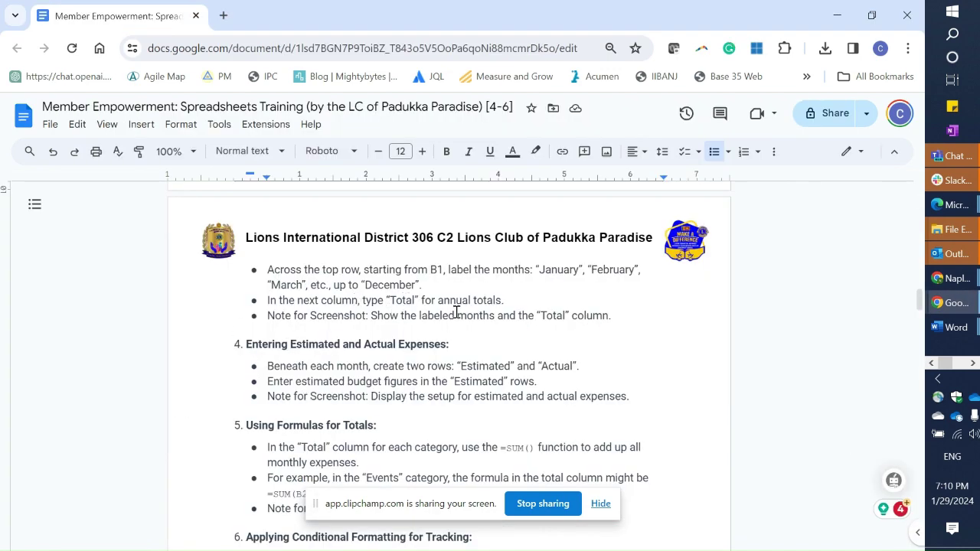
{"action": "key", "text": "alt+Tab"}
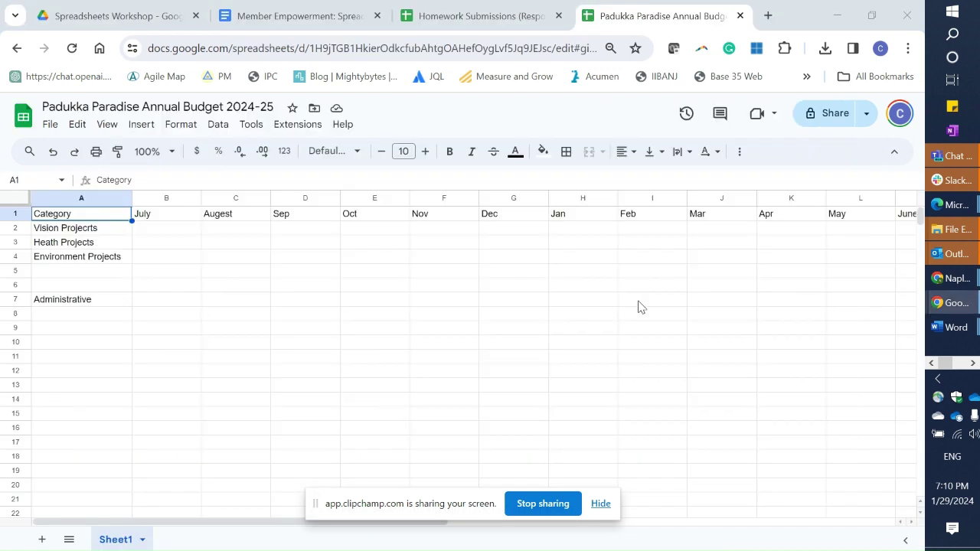
{"action": "left_click", "coordinate": [669, 218]}
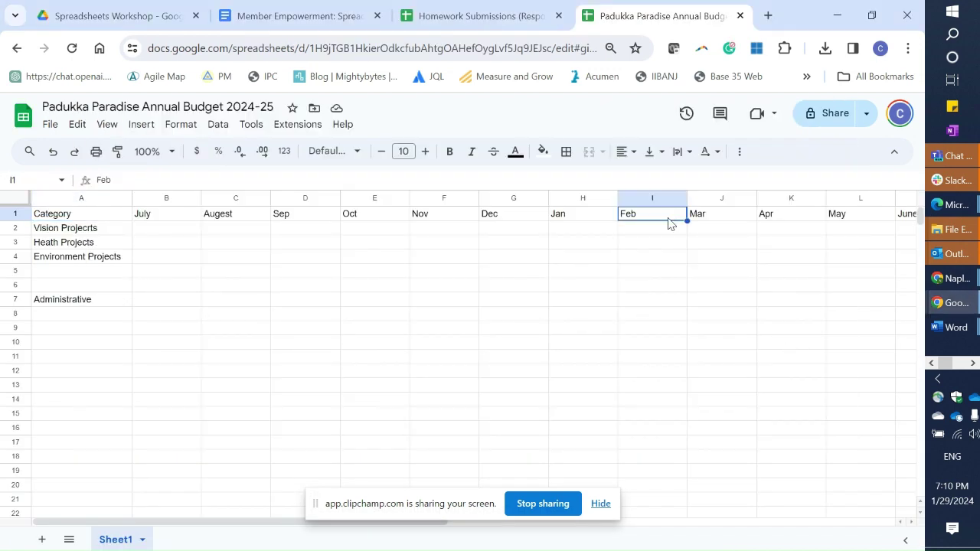
{"action": "key", "text": "Right"}
{"action": "key", "text": "Right"}
{"action": "key", "text": "Right"}
{"action": "key", "text": "Right"}
{"action": "key", "text": "Right"}
{"action": "key", "text": "Right"}
{"action": "key", "text": "Right"}
{"action": "key", "text": "Right"}
{"action": "key", "text": "Right"}
{"action": "key", "text": "Left"}
{"action": "key", "text": "Left"}
{"action": "key", "text": "Left"}
{"action": "key", "text": "Left"}
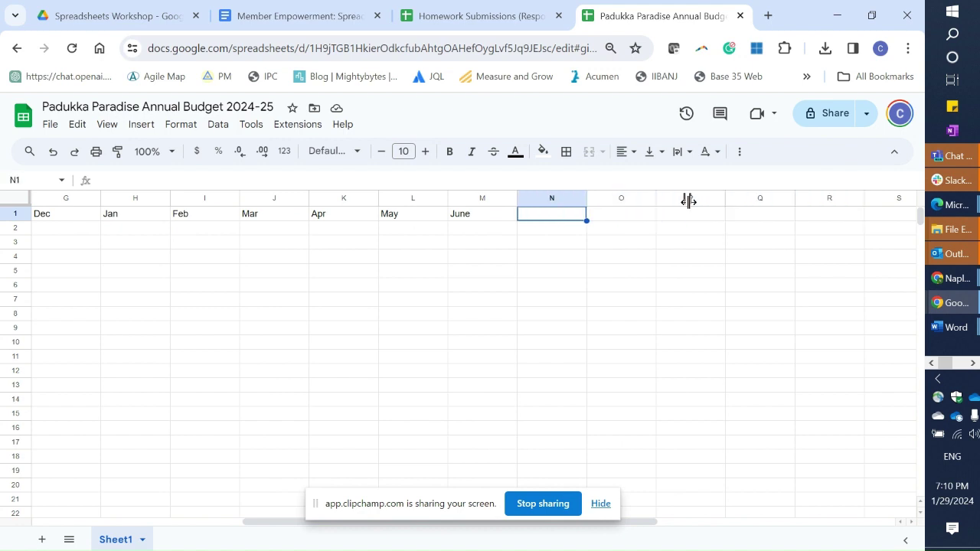
{"action": "type", "text": "To"}
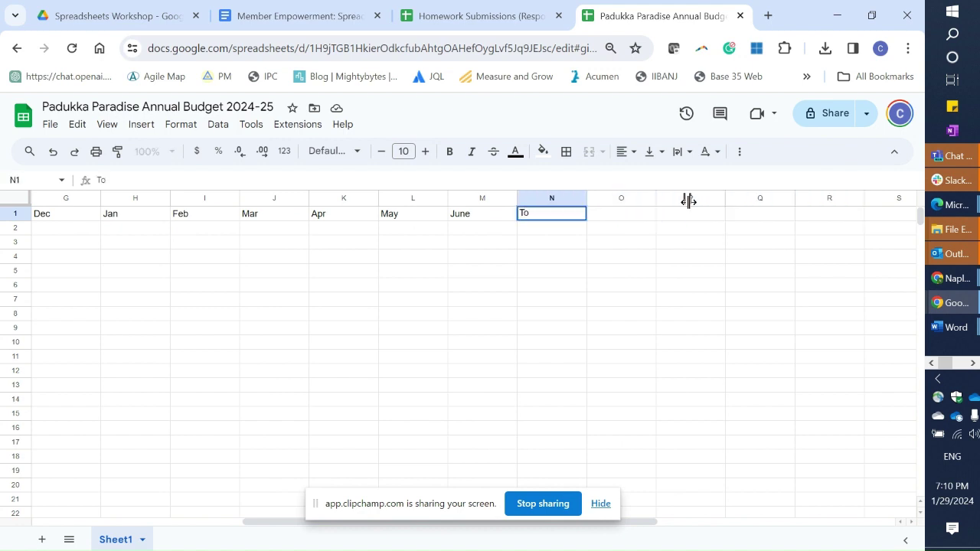
{"action": "type", "text": "tal"}
{"action": "key", "text": "Return"}
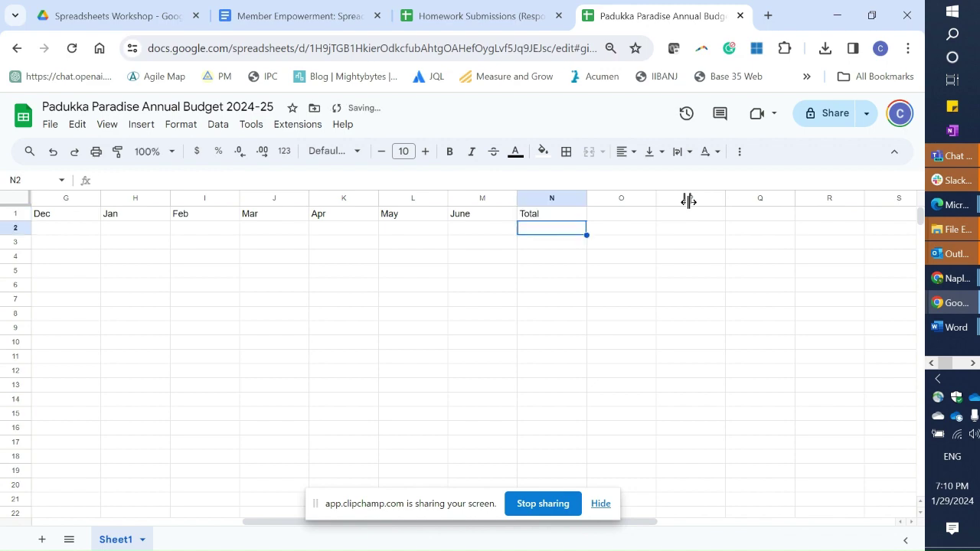
Insert a blank row above the "Vision Projecrts" row and select cell A2
{"action": "key", "text": "alt+Tab"}
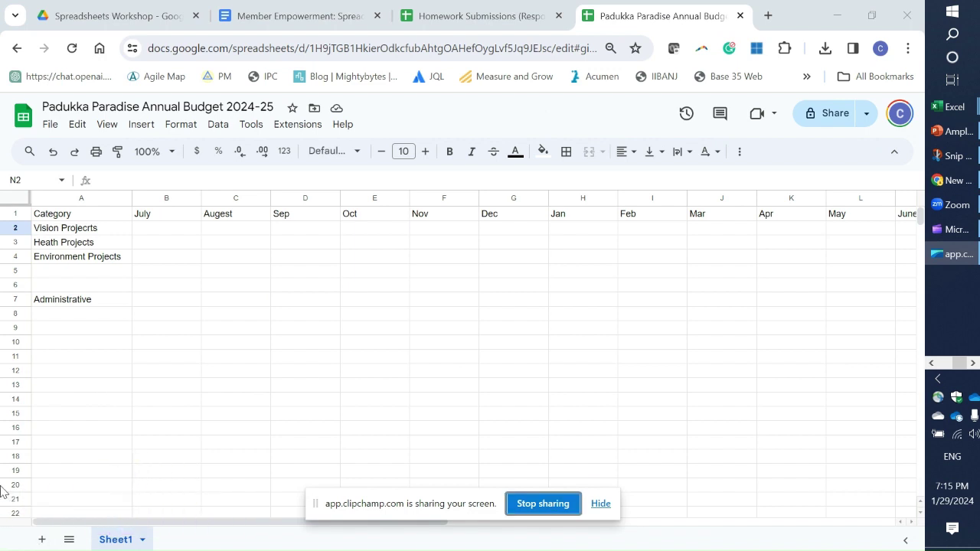
{"action": "left_click", "coordinate": [85, 372]}
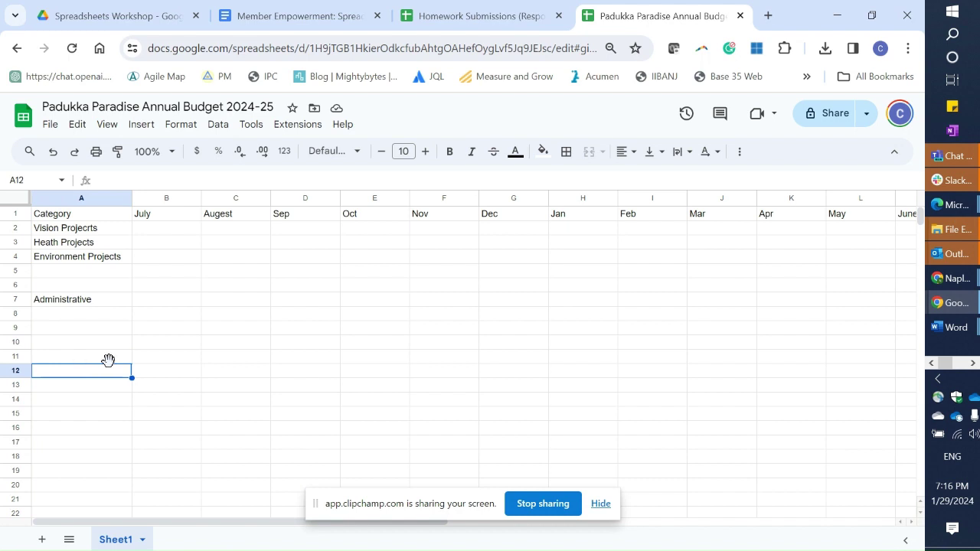
{"action": "left_click", "coordinate": [15, 228]}
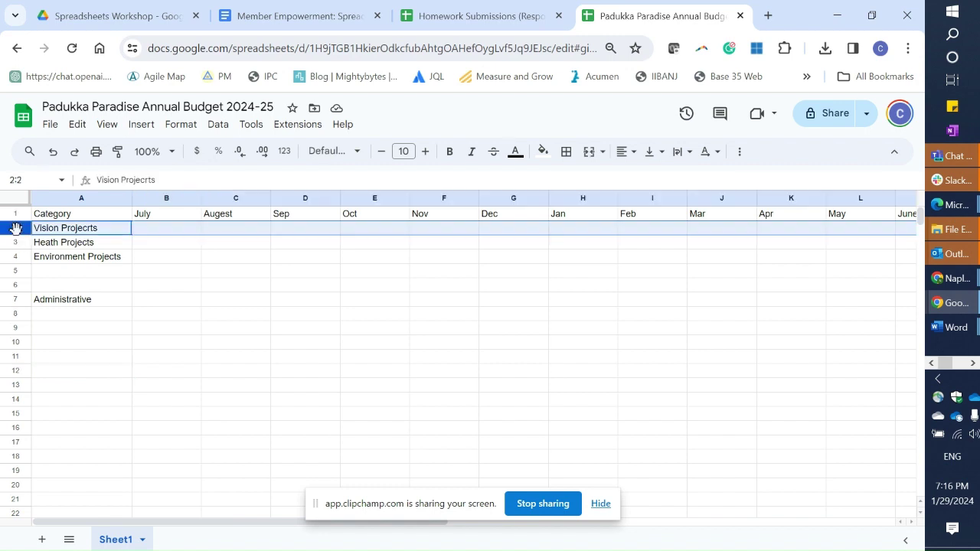
{"action": "right_click", "coordinate": [16, 228]}
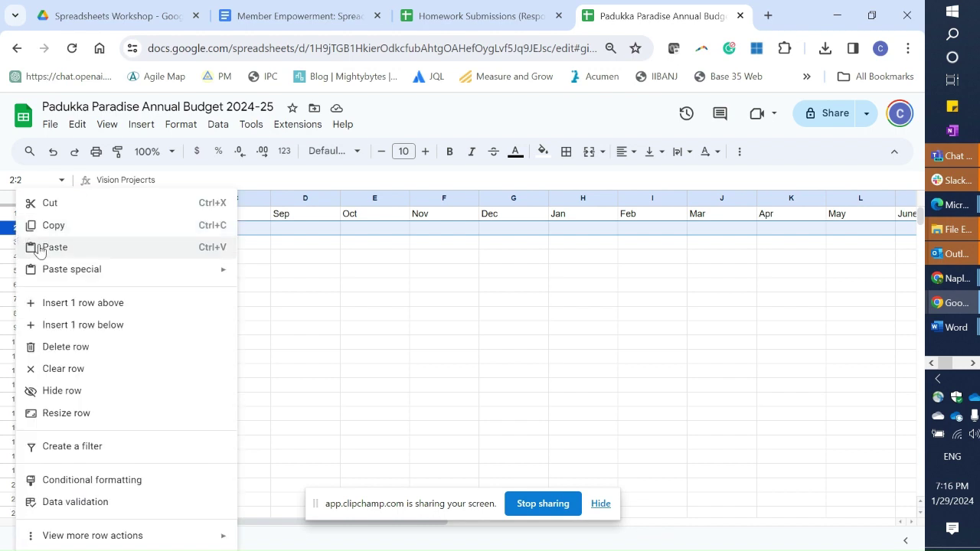
{"action": "left_click", "coordinate": [63, 312]}
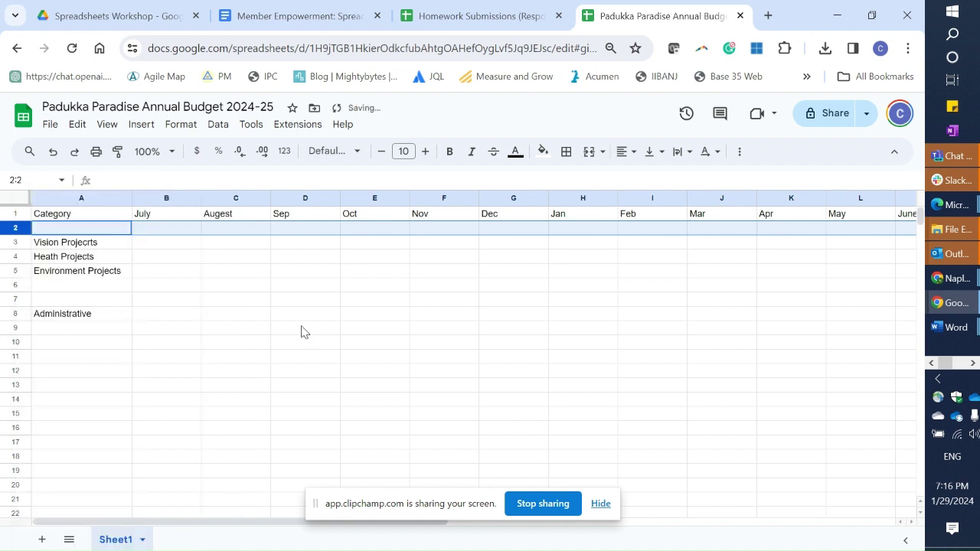
{"action": "left_click", "coordinate": [62, 232]}
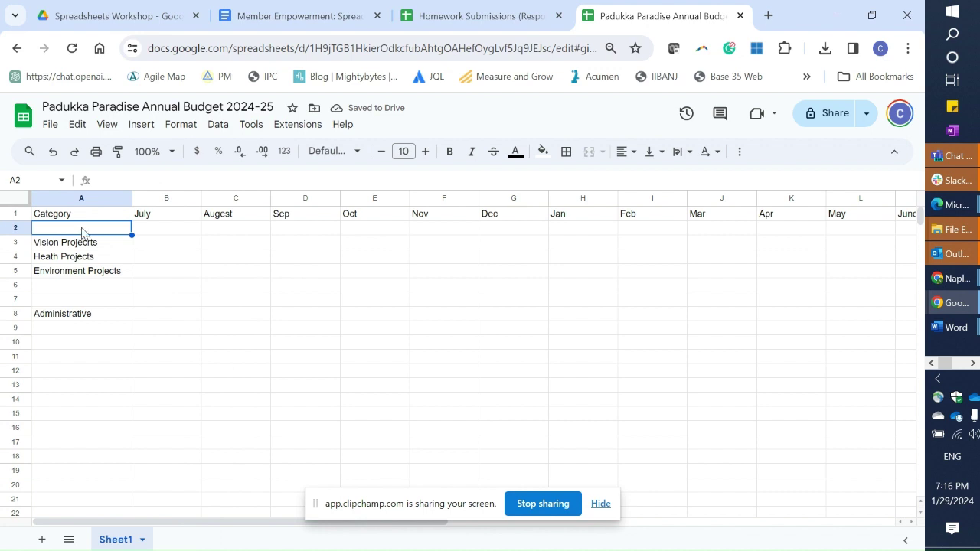
Enter the section headings "Expenses" in cell A2 and "Income" in cell A11
{"action": "type", "text": "E"}
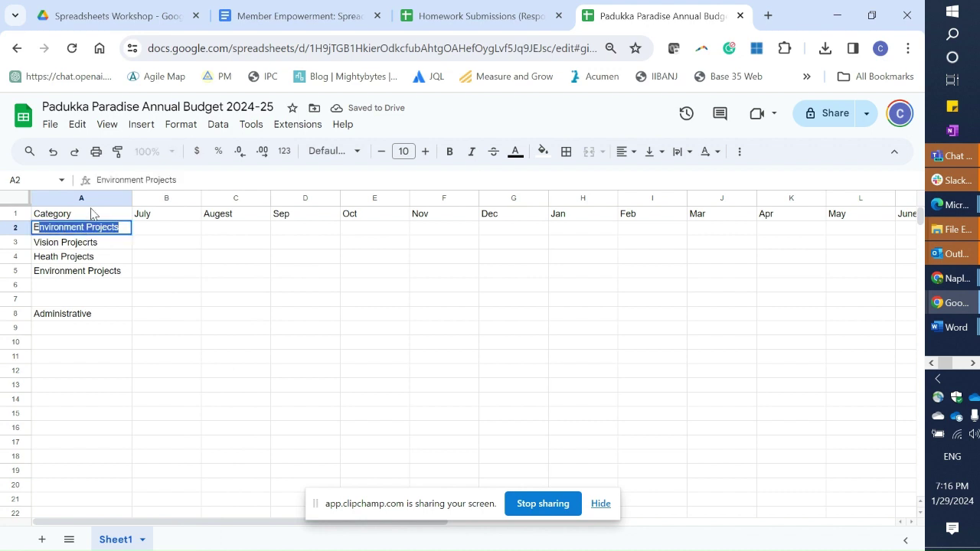
{"action": "type", "text": "xpenses"}
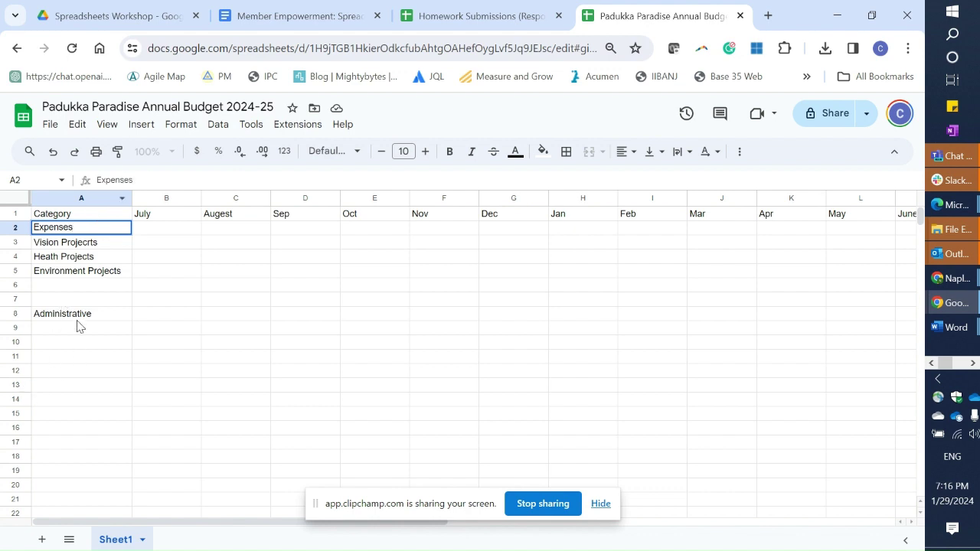
{"action": "left_click", "coordinate": [55, 356]}
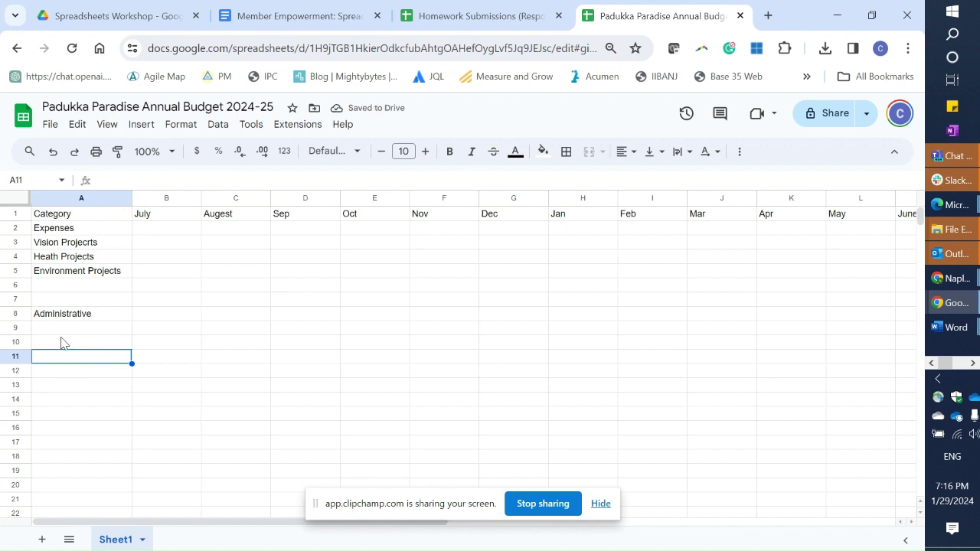
{"action": "type", "text": "Income"}
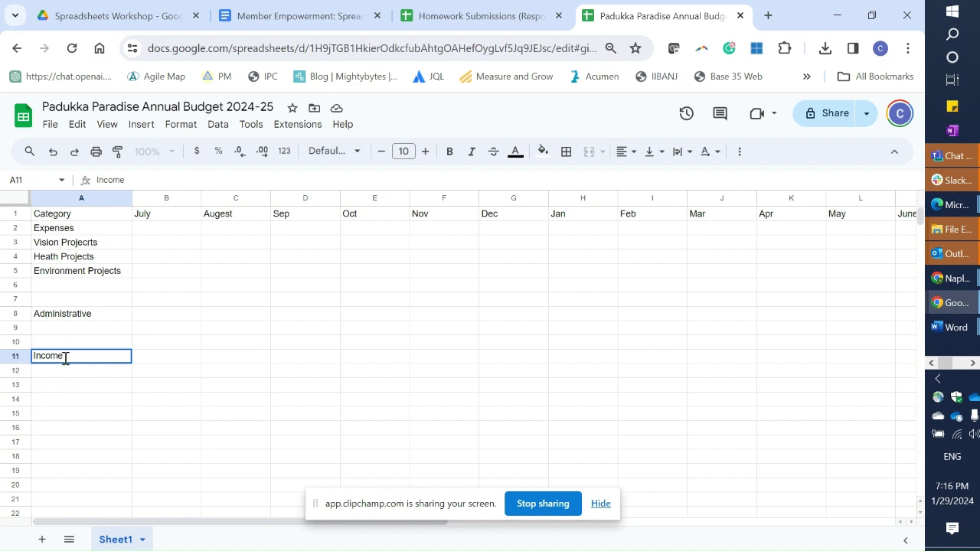
{"action": "left_click", "coordinate": [97, 430]}
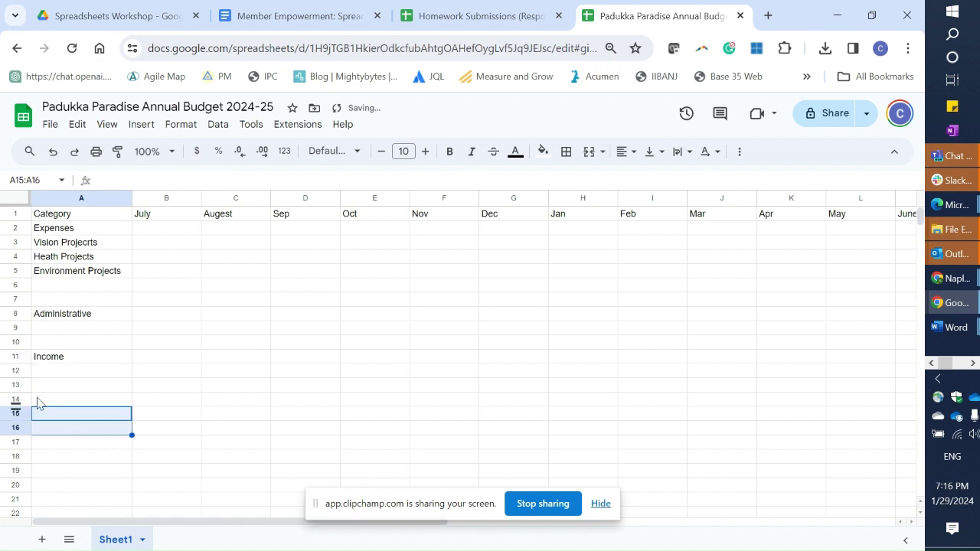
List the income categories "Membersip Fees", "Donations" and "Fundraising" in cells A12 to A14 under the Income heading
{"action": "left_click_drag", "start_coordinate": [57, 373], "coordinate": [91, 386]}
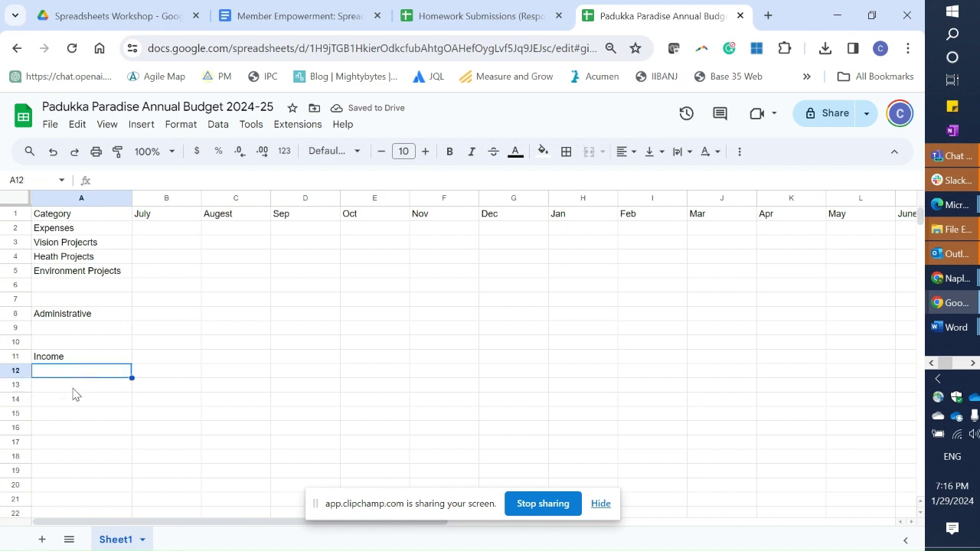
{"action": "type", "text": "Membersip"}
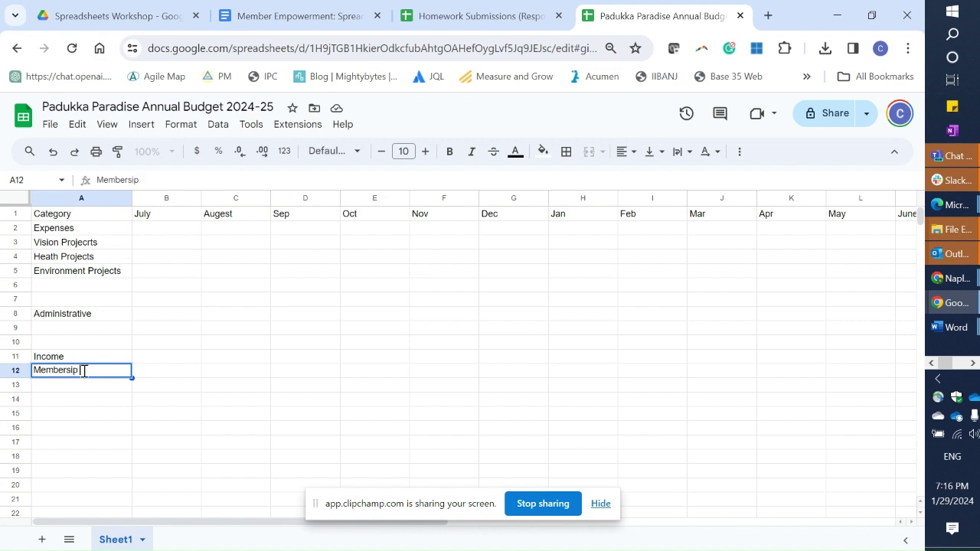
{"action": "type", "text": "Fees"}
{"action": "left_click", "coordinate": [48, 390]}
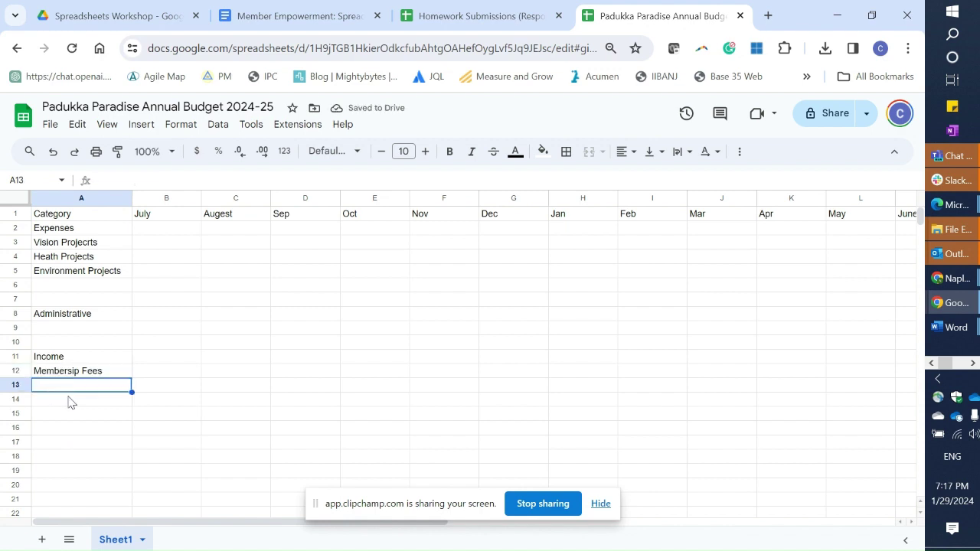
{"action": "type", "text": "D"}
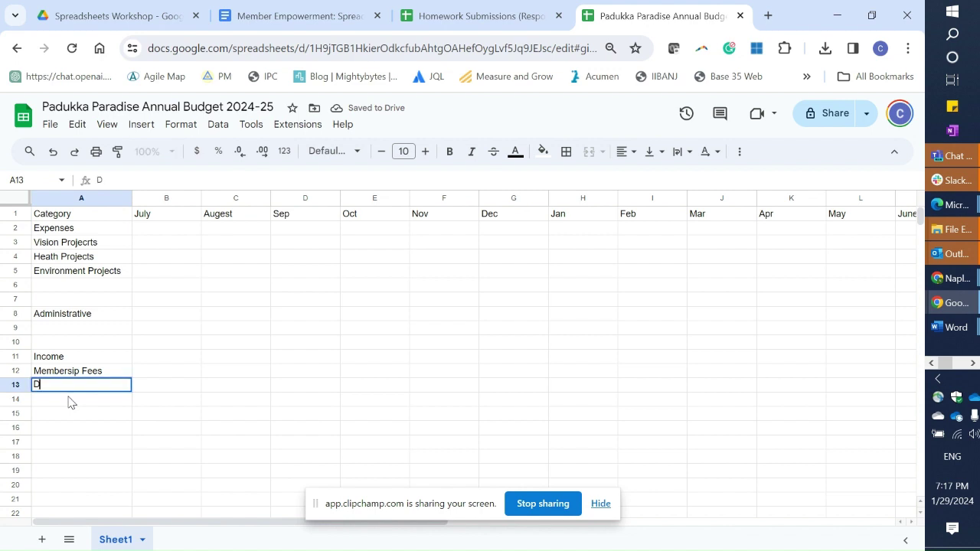
{"action": "type", "text": "onat"}
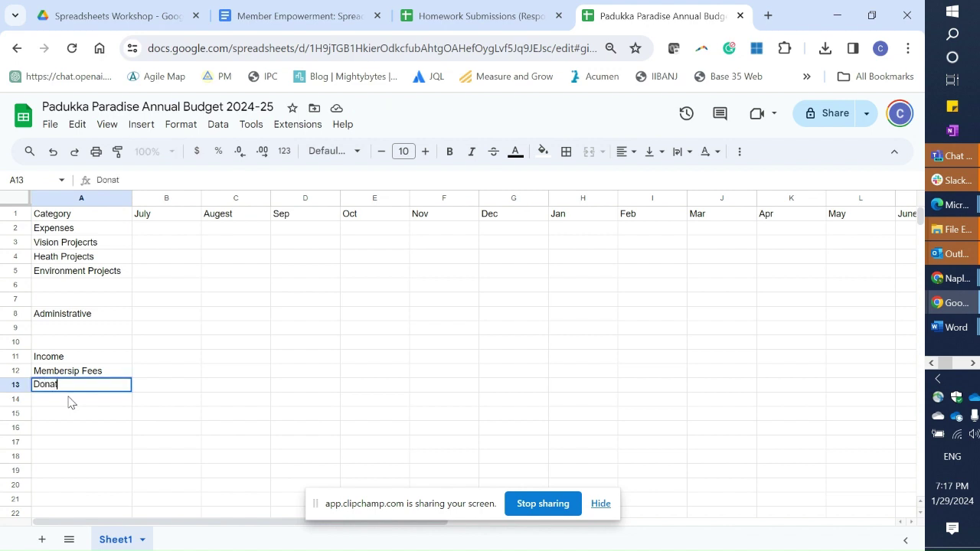
{"action": "type", "text": "ions"}
{"action": "key", "text": "Return"}
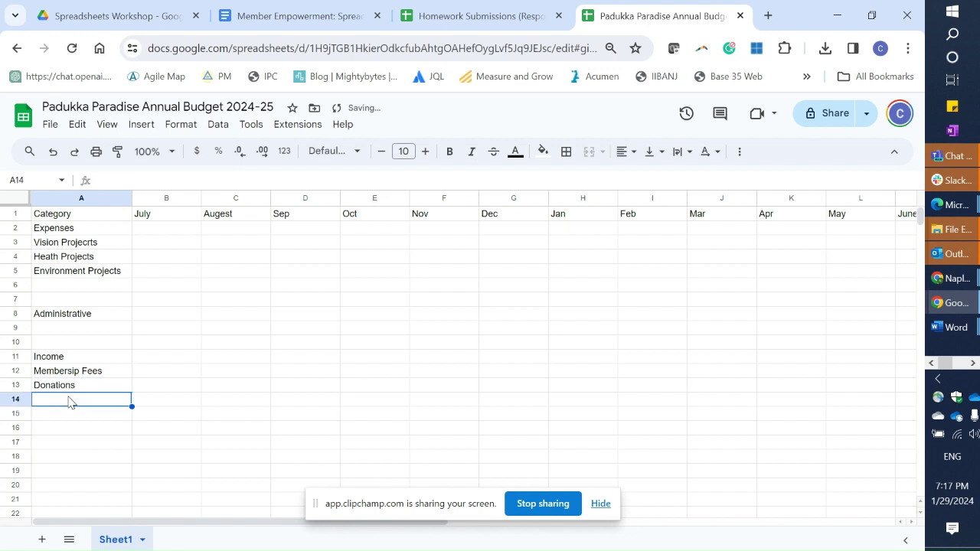
{"action": "type", "text": "Fun"}
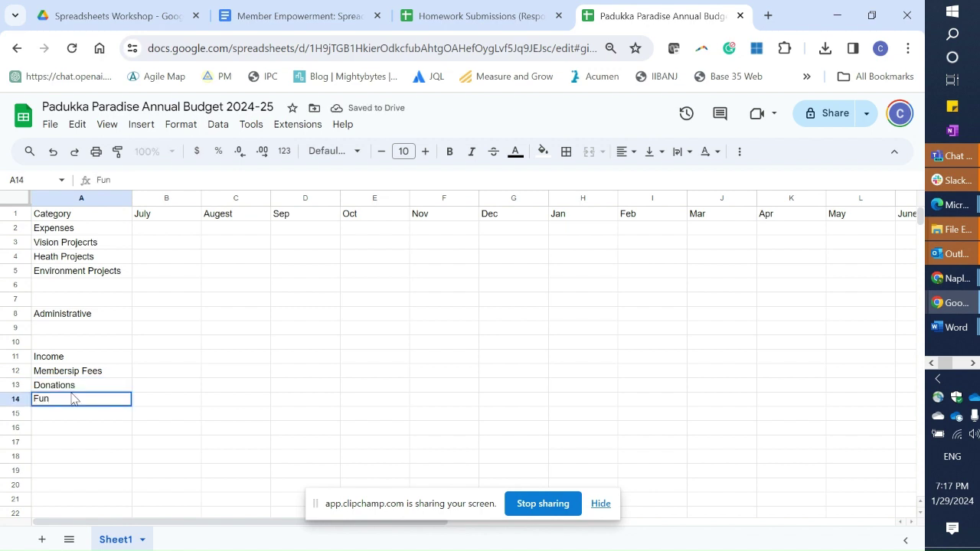
{"action": "type", "text": "draising"}
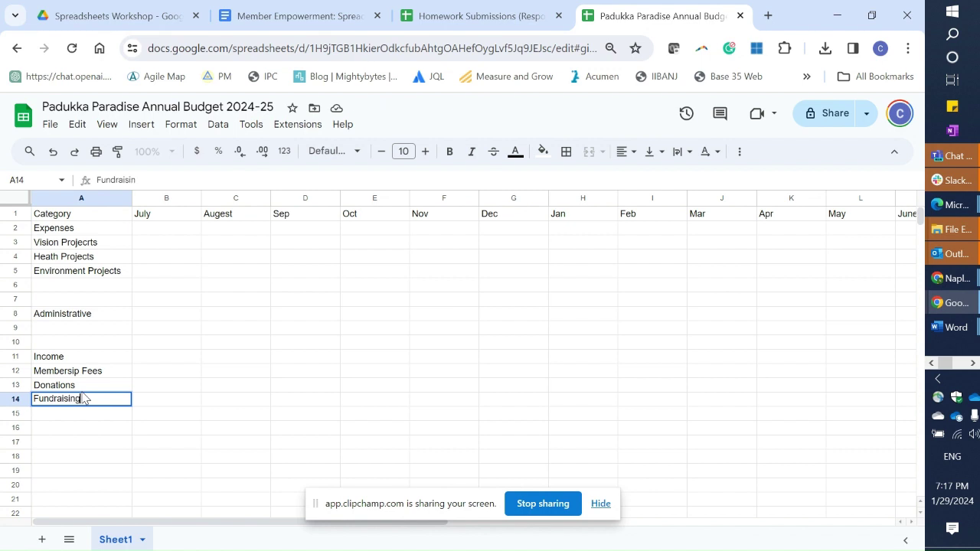
{"action": "left_click", "coordinate": [100, 448]}
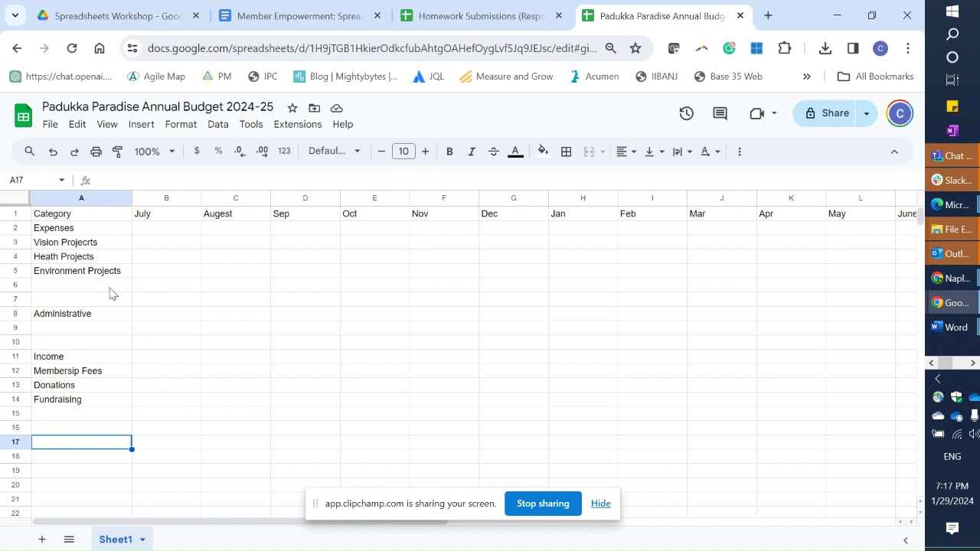
Move the "Administrative" heading up to cell A7 and enter "International Dues" in A8 and "District Dues" in A9 beneath it
{"action": "left_click", "coordinate": [55, 317]}
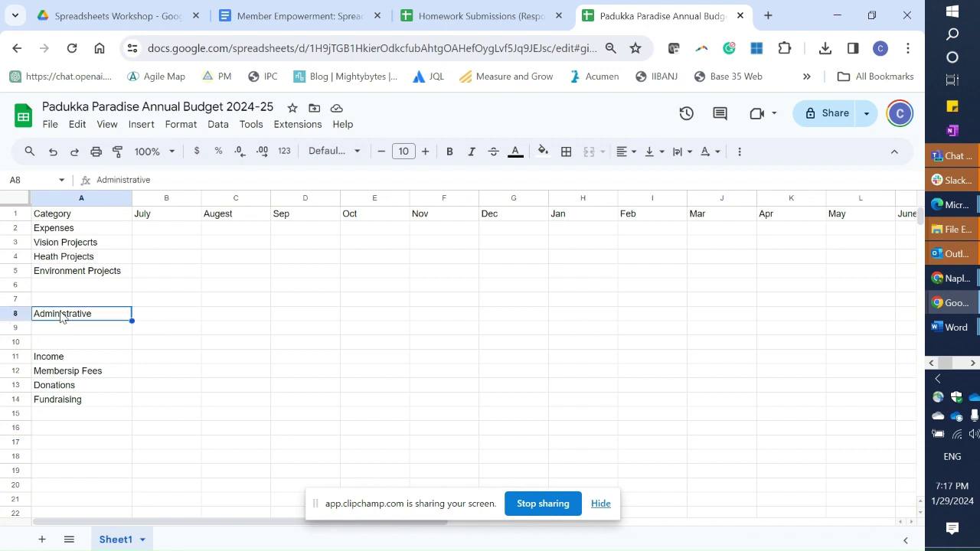
{"action": "left_click_drag", "start_coordinate": [66, 310], "coordinate": [65, 309]}
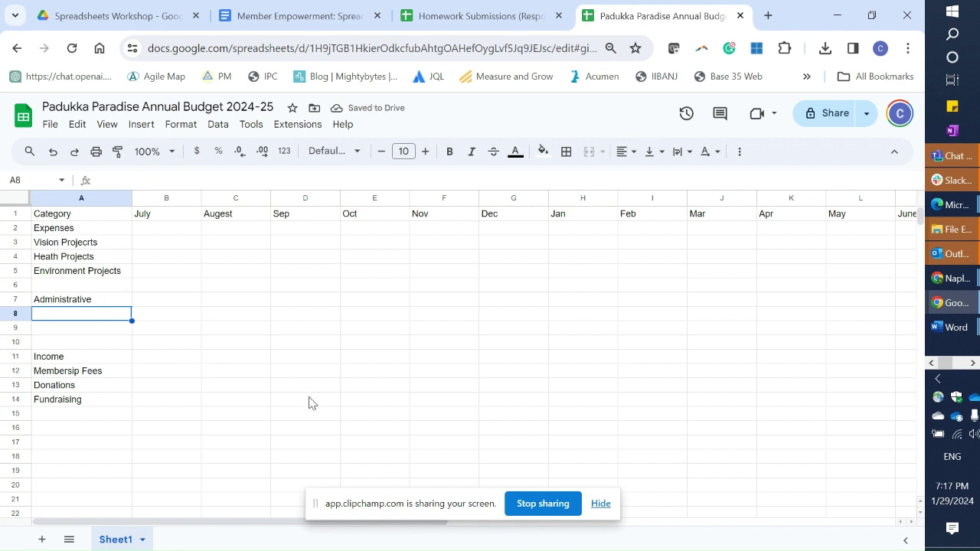
{"action": "type", "text": "Inte"}
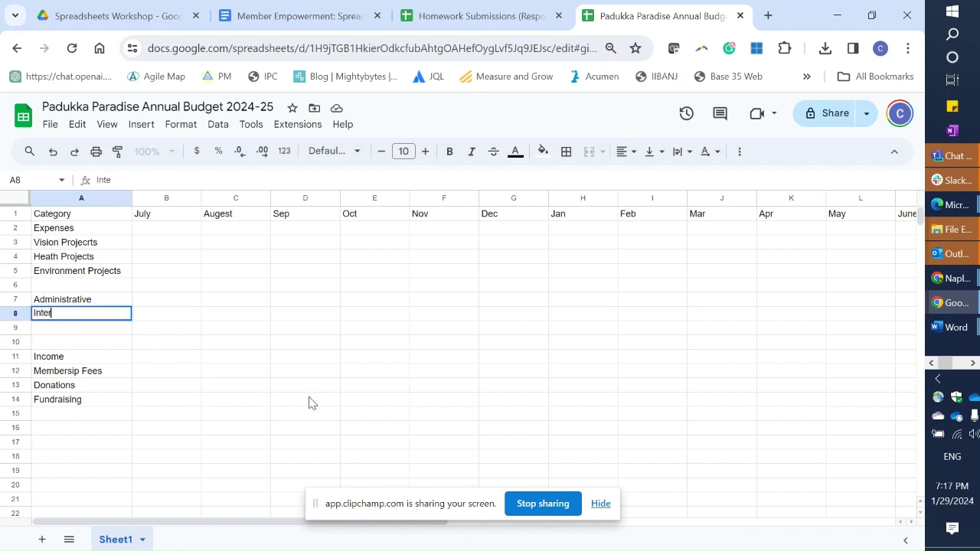
{"action": "type", "text": "rb"}
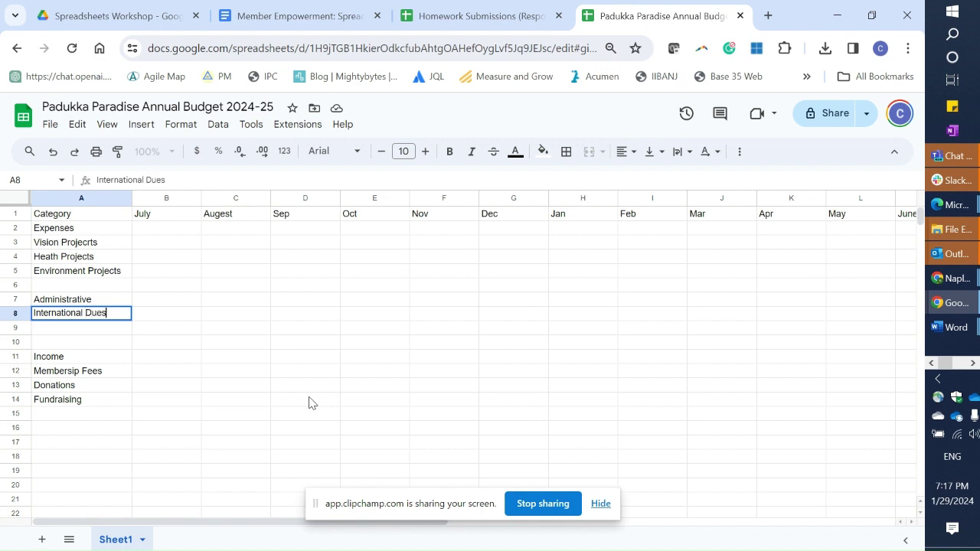
{"action": "key", "text": "Return"}
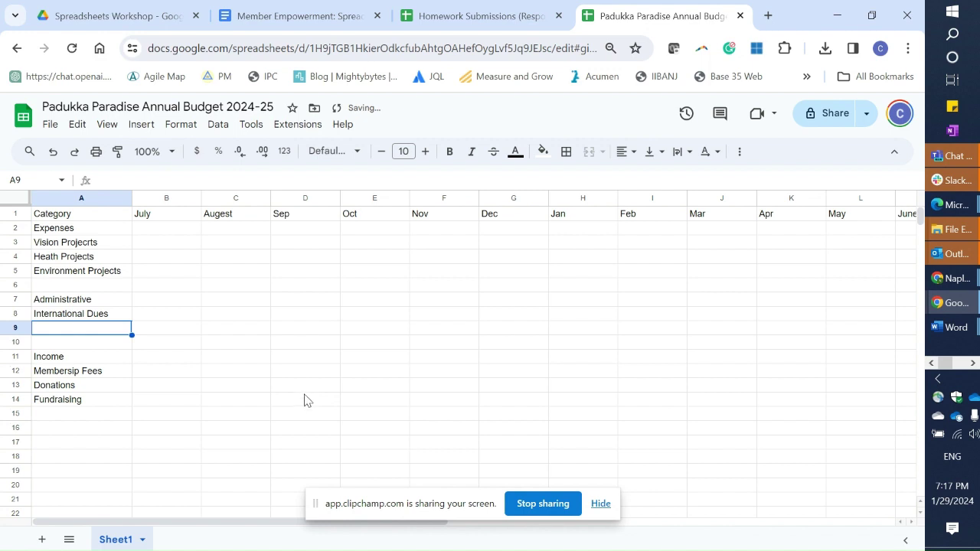
{"action": "type", "text": "Distr"}
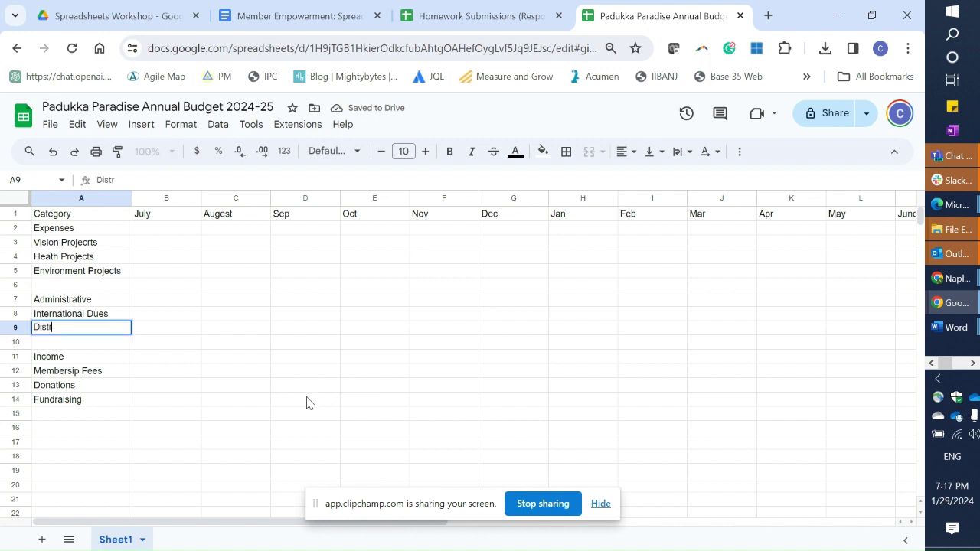
{"action": "type", "text": "ict D"}
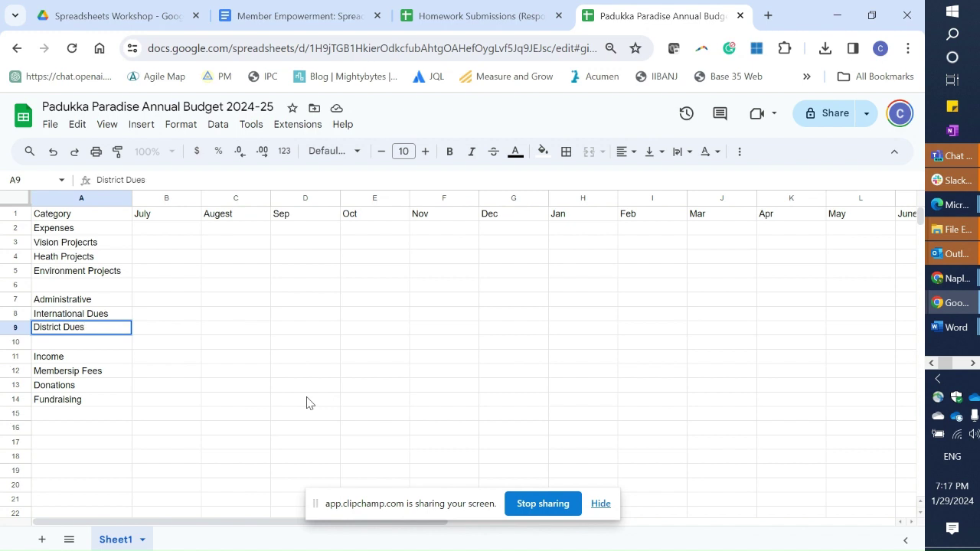
{"action": "type", "text": "ues"}
{"action": "key", "text": "Tab"}
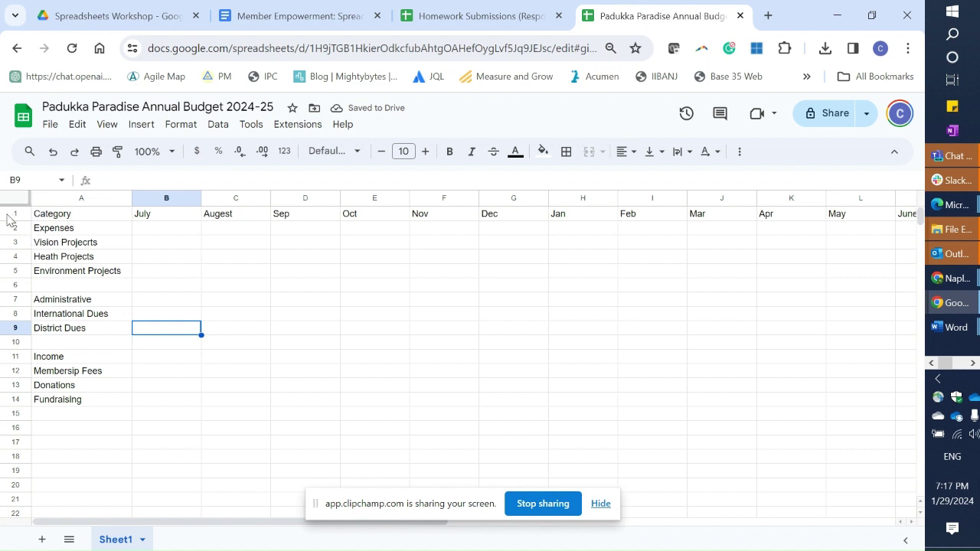
Make header row 1 and the Expenses, Administrative and Income section headings in column A bold
{"action": "left_click", "coordinate": [12, 214]}
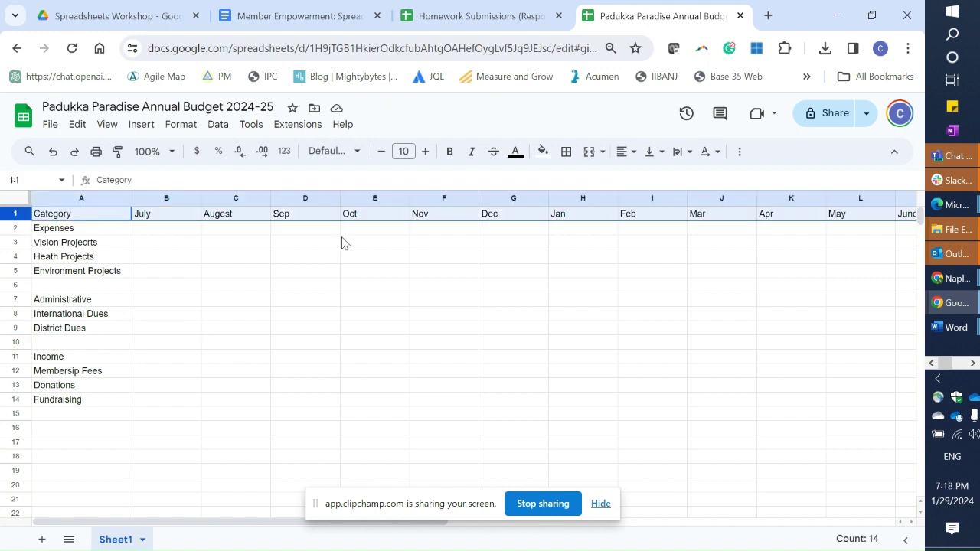
{"action": "left_click", "coordinate": [448, 152]}
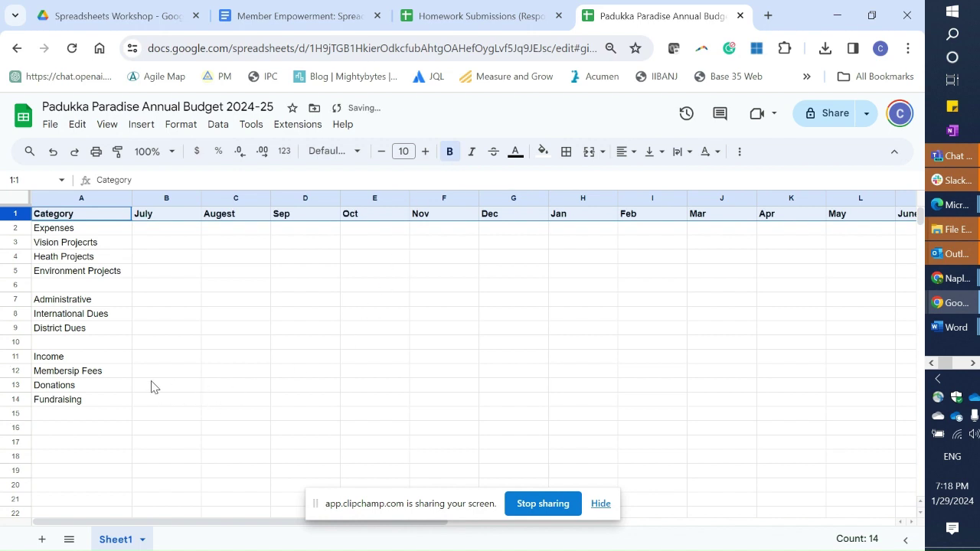
{"action": "left_click", "coordinate": [63, 231]}
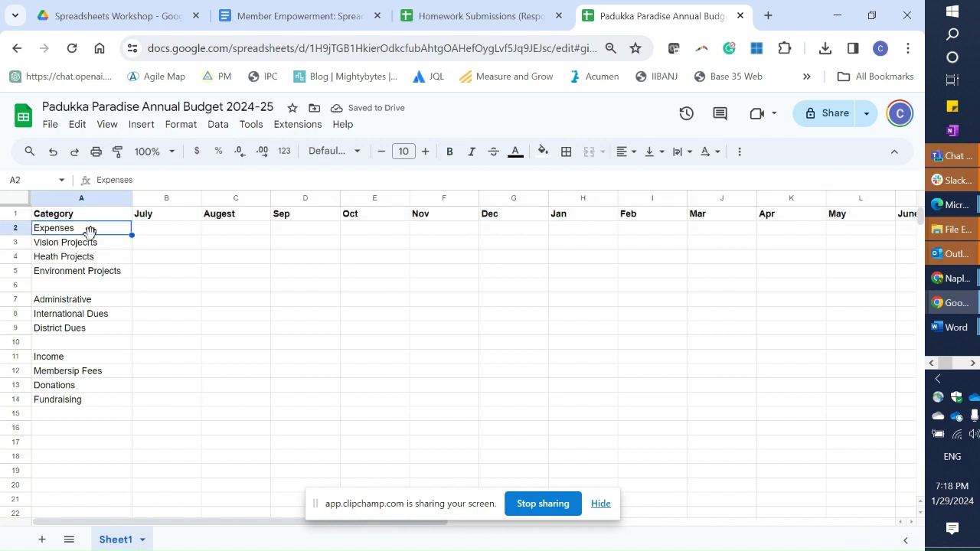
{"action": "key", "text": "ctrl+b"}
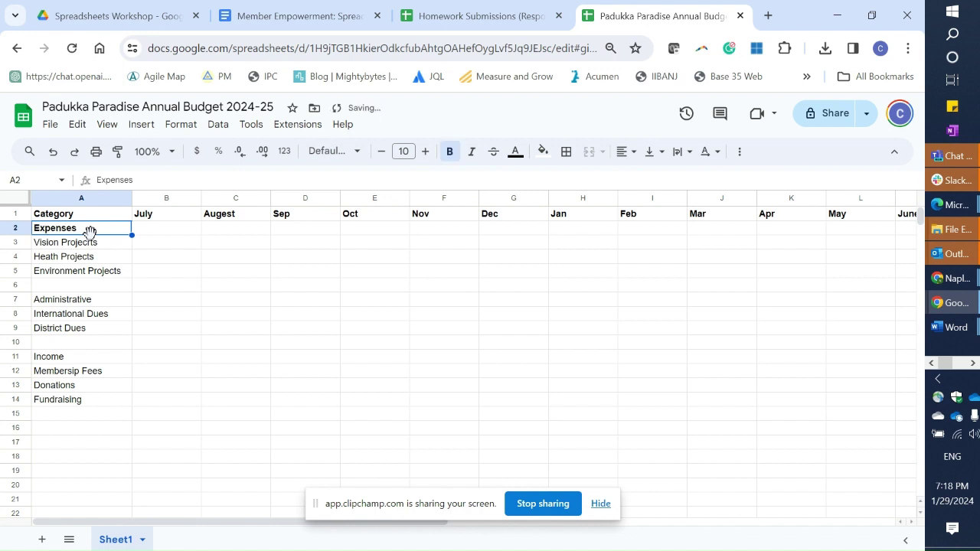
{"action": "left_click", "coordinate": [60, 302]}
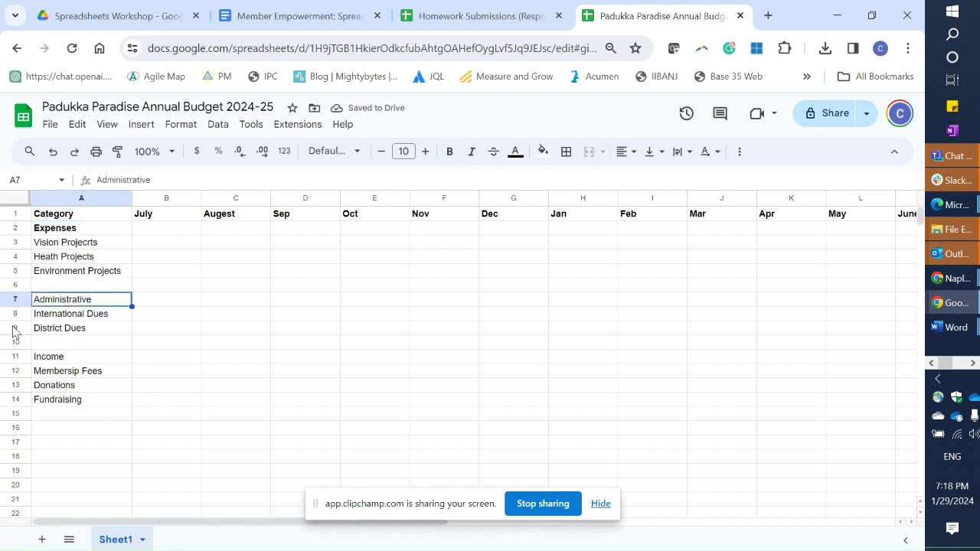
{"action": "key", "text": "ctrl+b"}
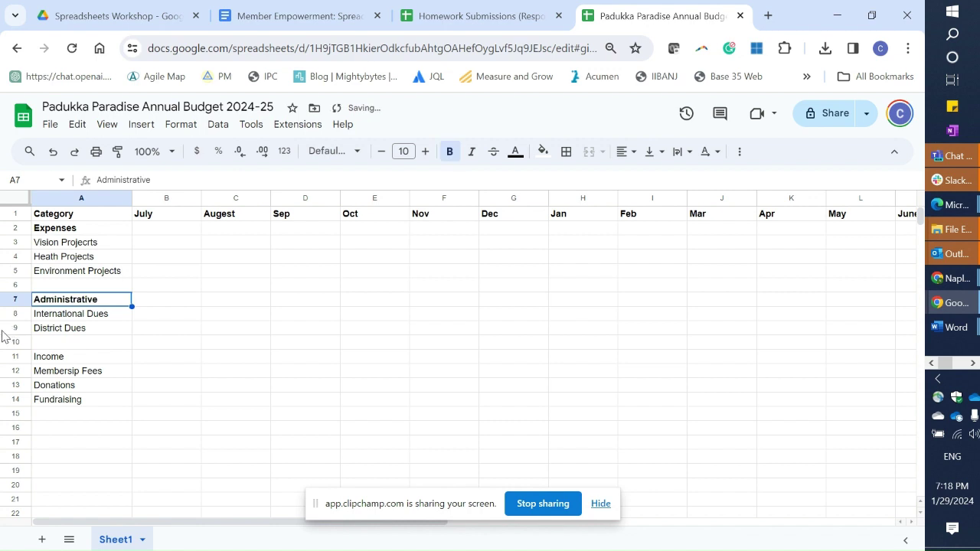
{"action": "left_click", "coordinate": [60, 360]}
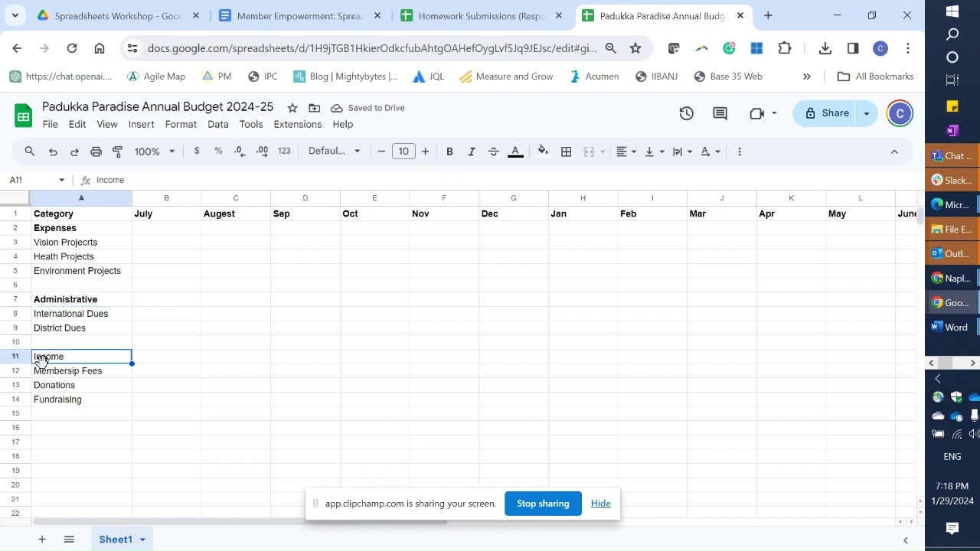
{"action": "key", "text": "ctrl+b"}
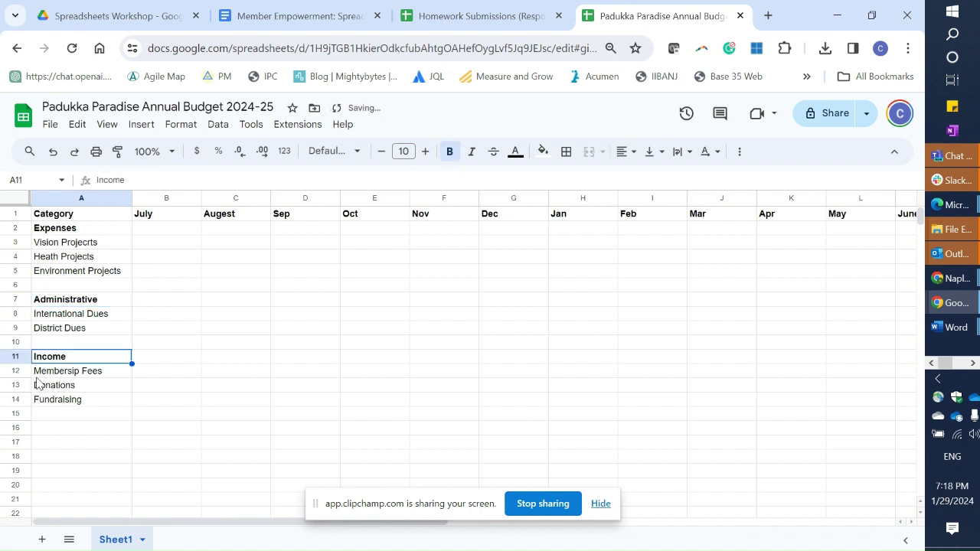
{"action": "left_click", "coordinate": [63, 458]}
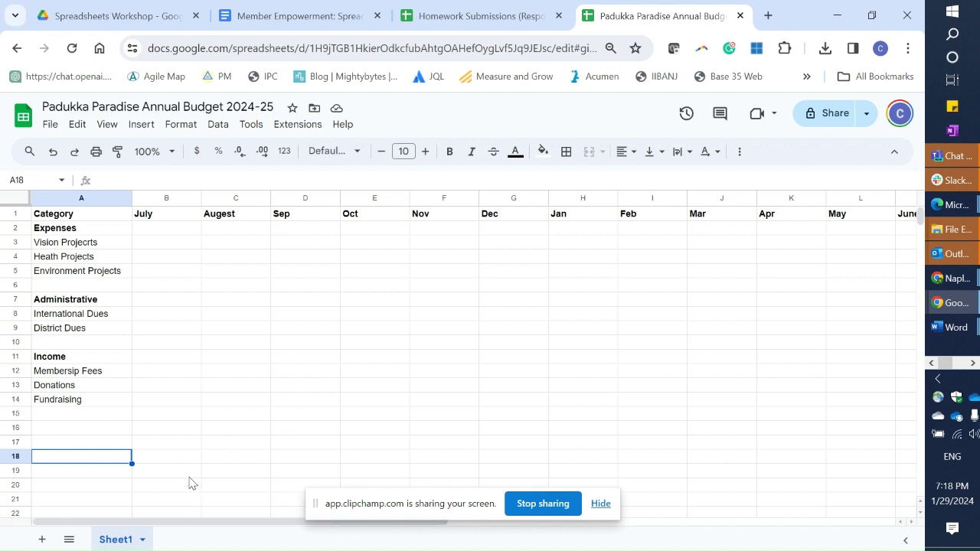
Insert two blank rows above the Income heading to make room beneath the Administrative items
{"action": "left_click", "coordinate": [14, 359]}
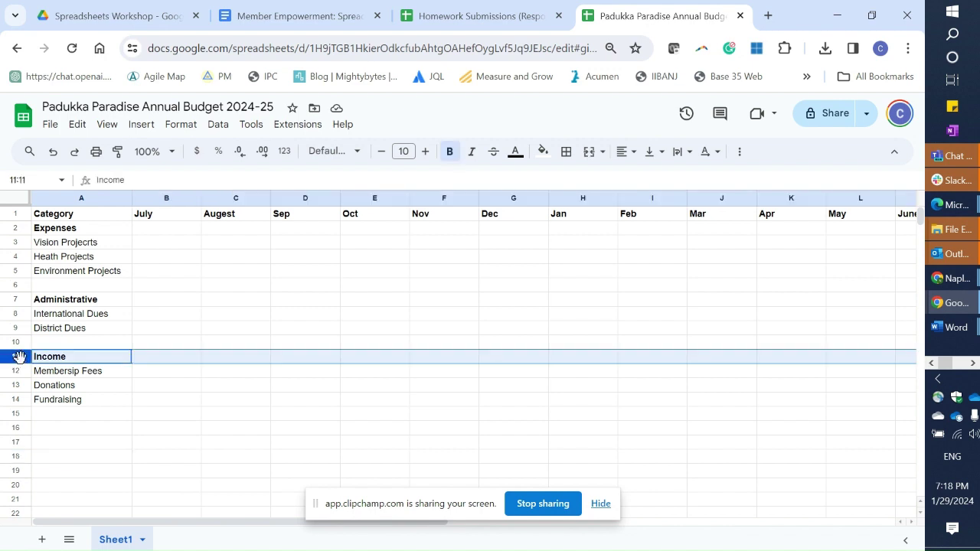
{"action": "right_click", "coordinate": [18, 357]}
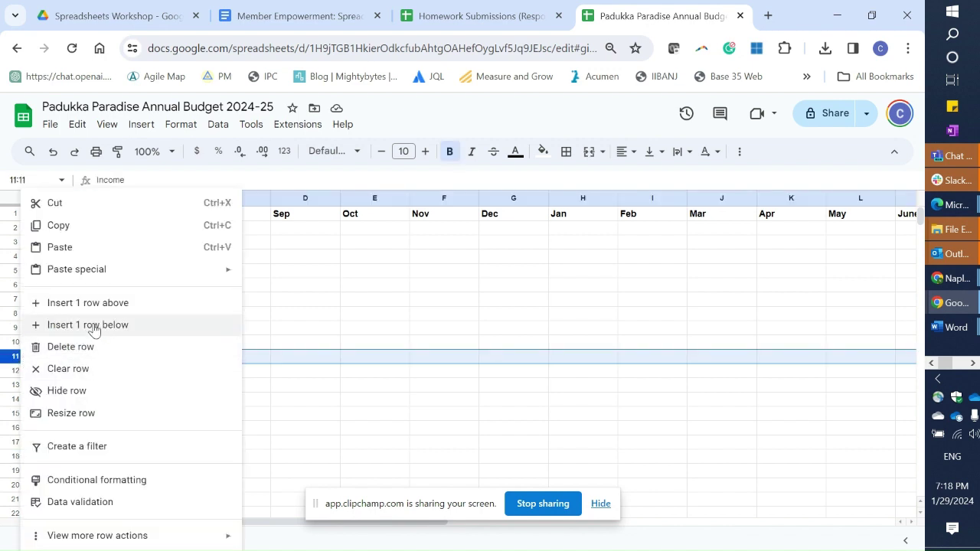
{"action": "left_click", "coordinate": [90, 304]}
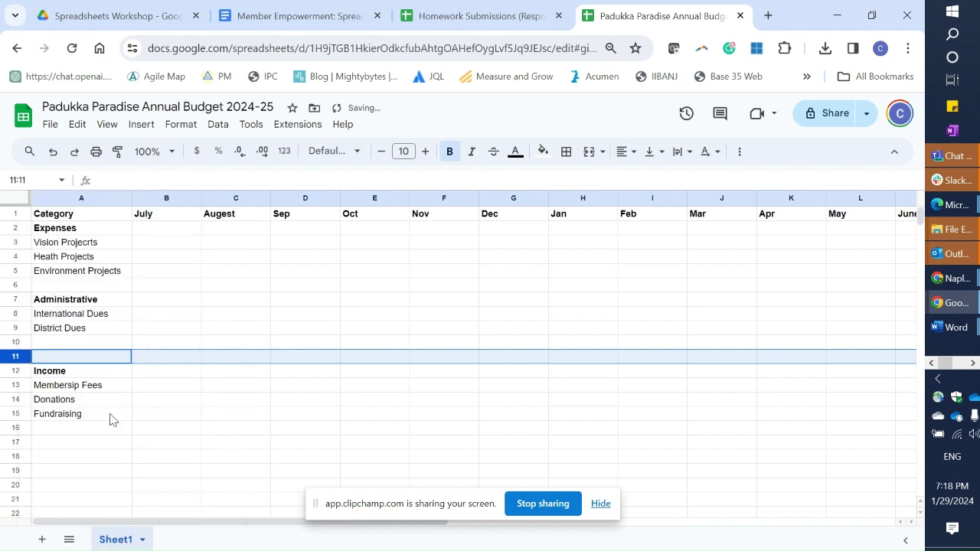
{"action": "right_click", "coordinate": [6, 358]}
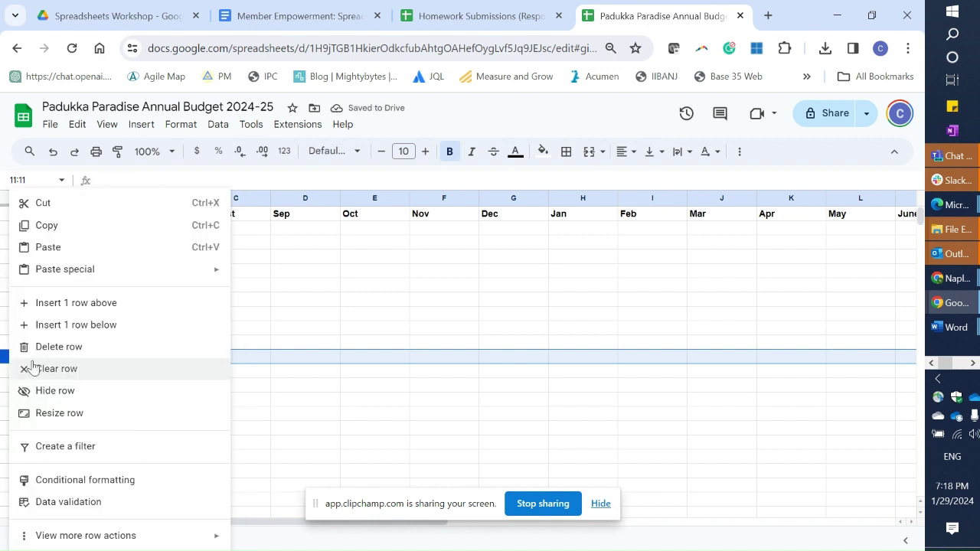
{"action": "left_click", "coordinate": [92, 304]}
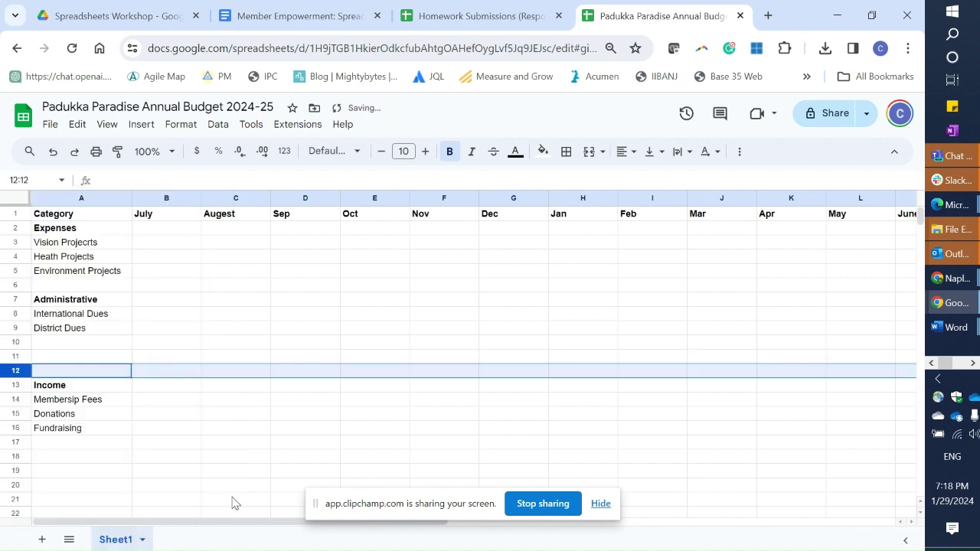
{"action": "left_click", "coordinate": [122, 442]}
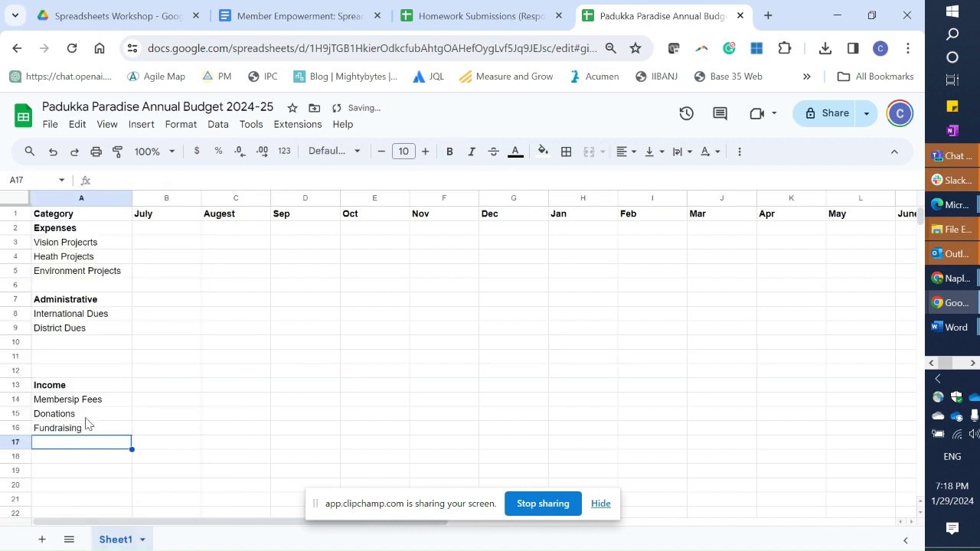
Enter "Estimated" in cell A10 and "Actual" in A11 under the Administrative items, with both labels in bold
{"action": "left_click", "coordinate": [69, 348]}
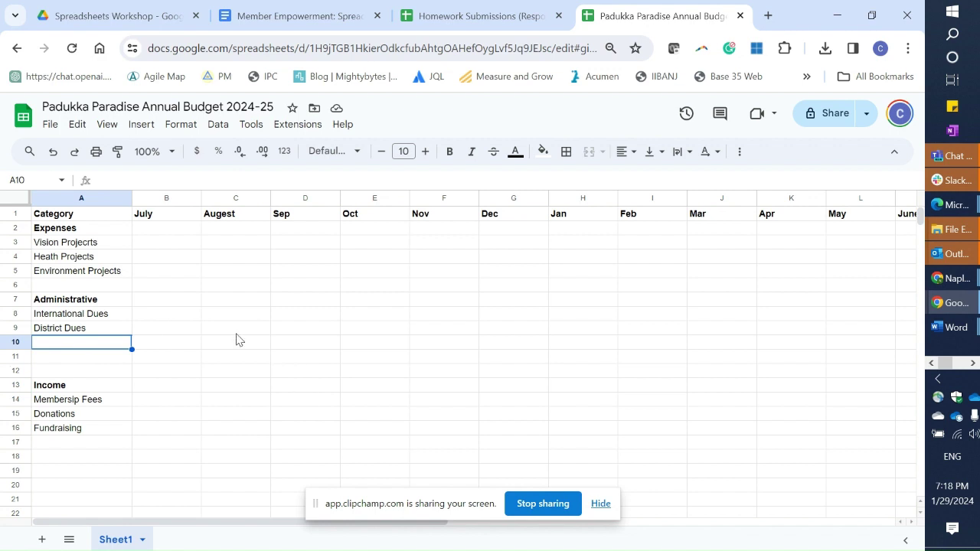
{"action": "type", "text": "Estimated"}
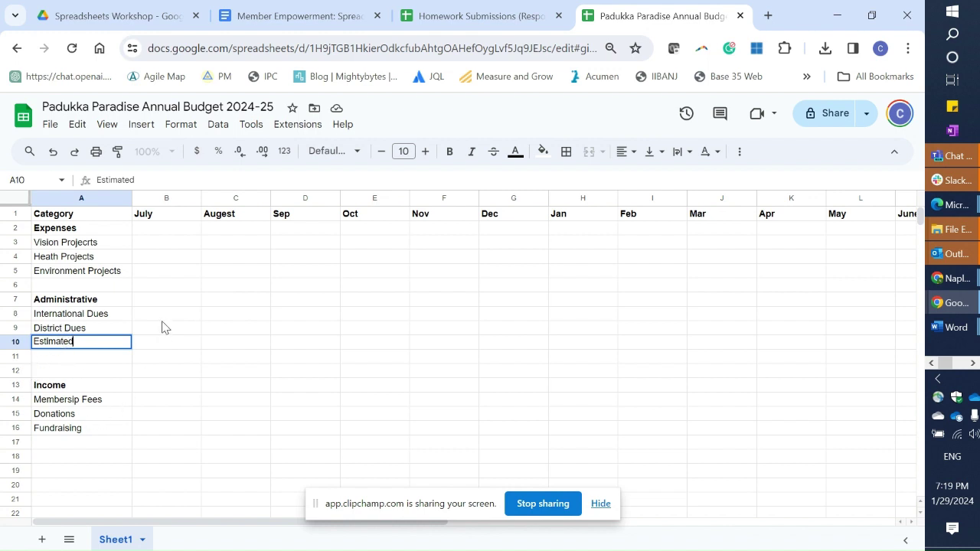
{"action": "key", "text": "Return"}
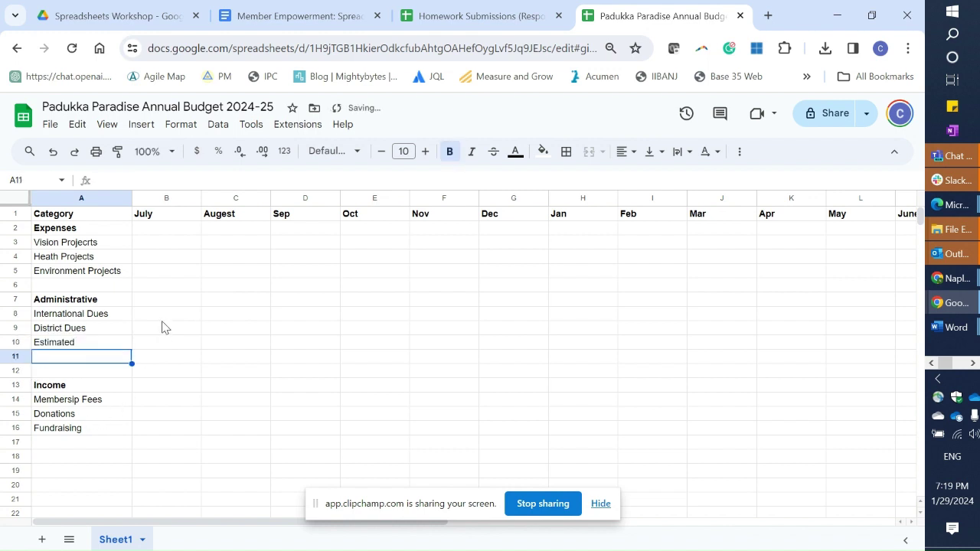
{"action": "type", "text": "Actual"}
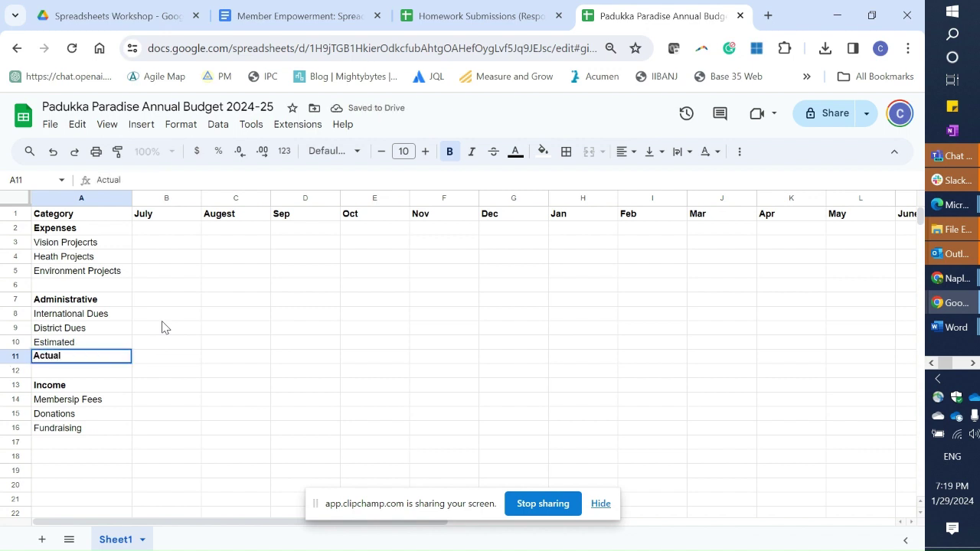
{"action": "left_click_drag", "start_coordinate": [170, 373], "coordinate": [157, 383]}
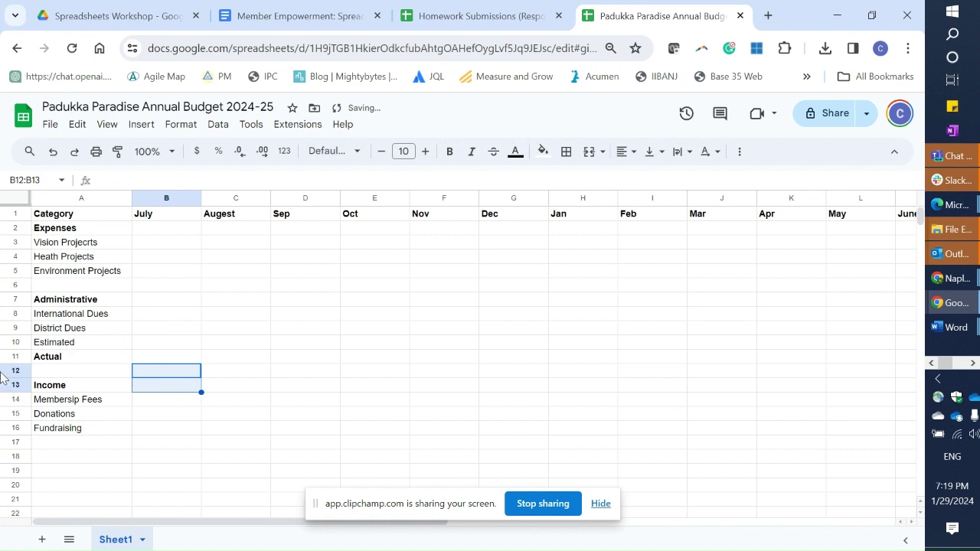
{"action": "left_click", "coordinate": [41, 346]}
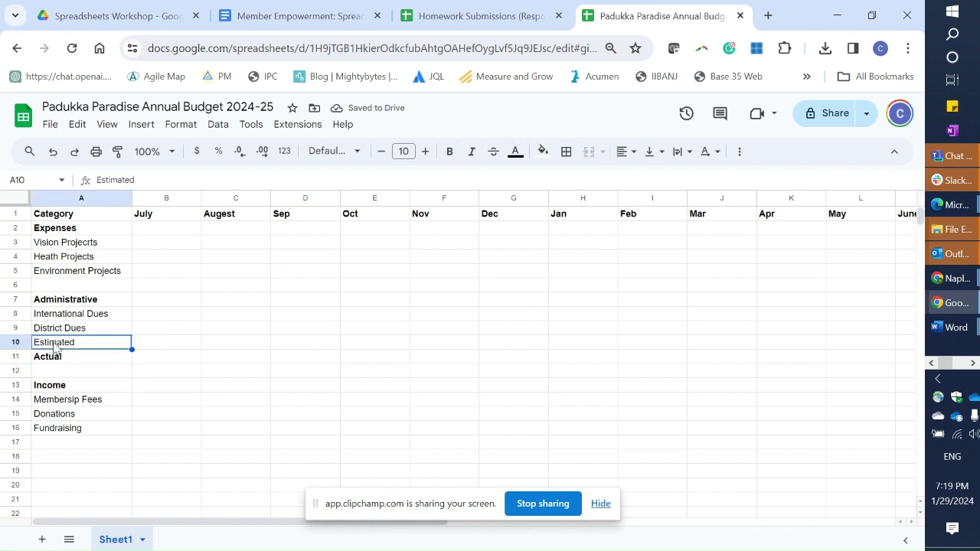
{"action": "key", "text": "ctrl+b"}
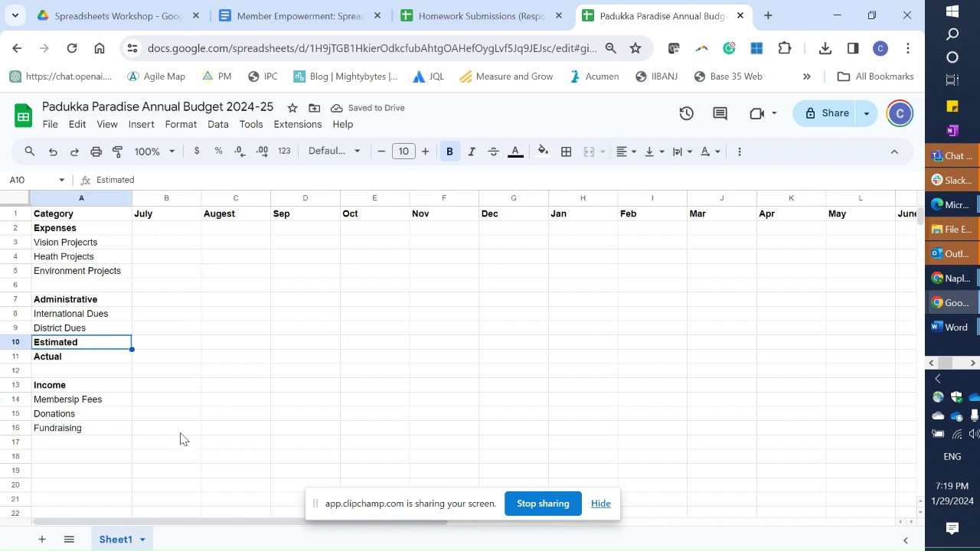
Insert one blank row above the Administrative heading, keeping the header row at its original height
{"action": "left_click", "coordinate": [16, 300]}
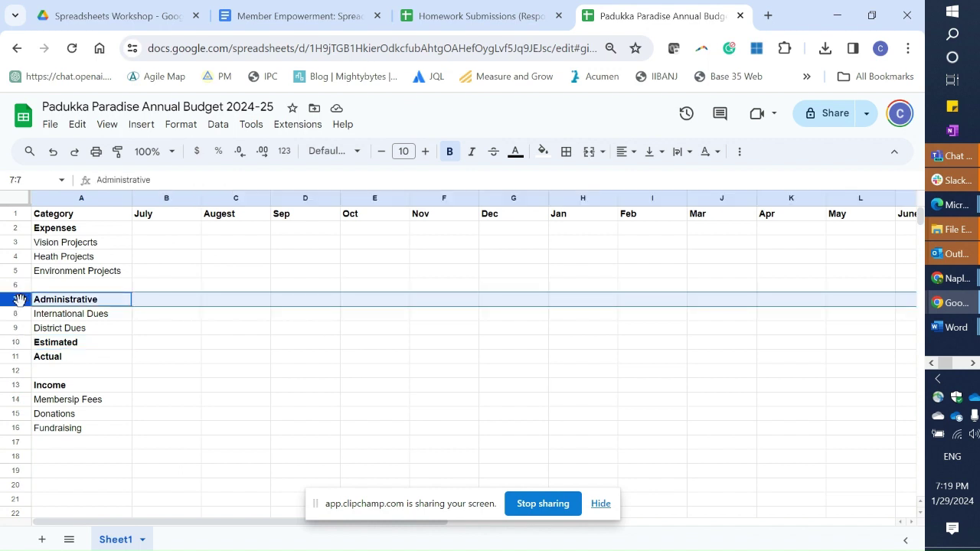
{"action": "right_click", "coordinate": [16, 301]}
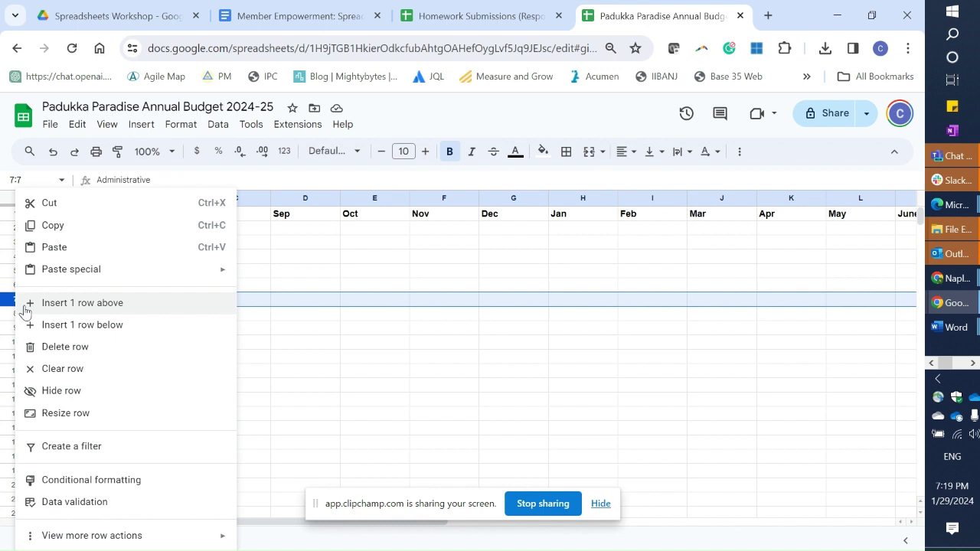
{"action": "left_click", "coordinate": [26, 306]}
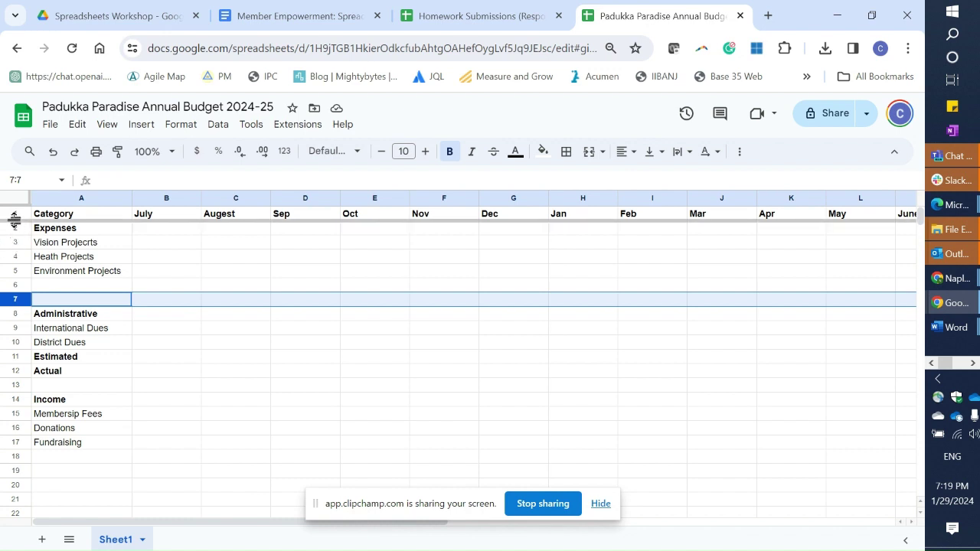
{"action": "left_click_drag", "start_coordinate": [15, 220], "coordinate": [13, 225]}
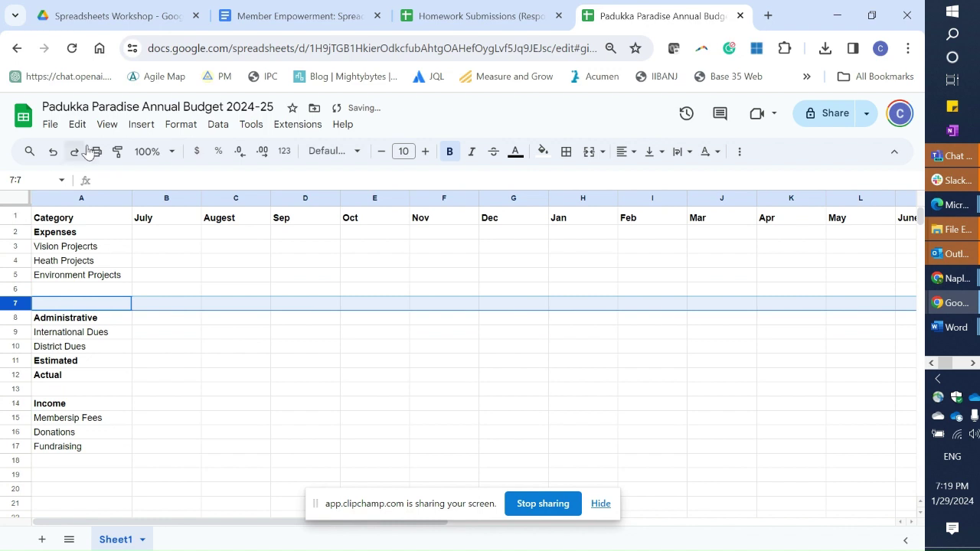
{"action": "left_click", "coordinate": [51, 151]}
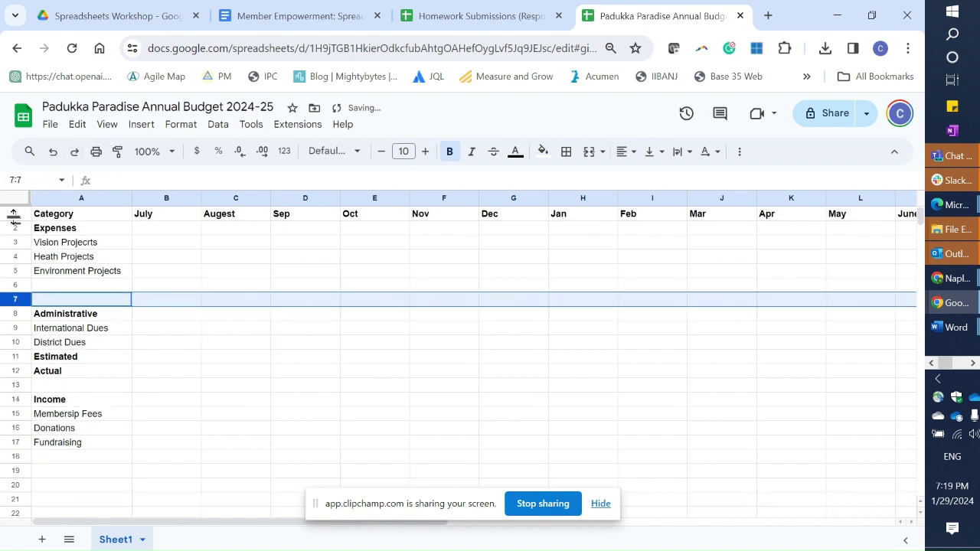
Set the text colour of header row 1 to blue
{"action": "left_click", "coordinate": [16, 213]}
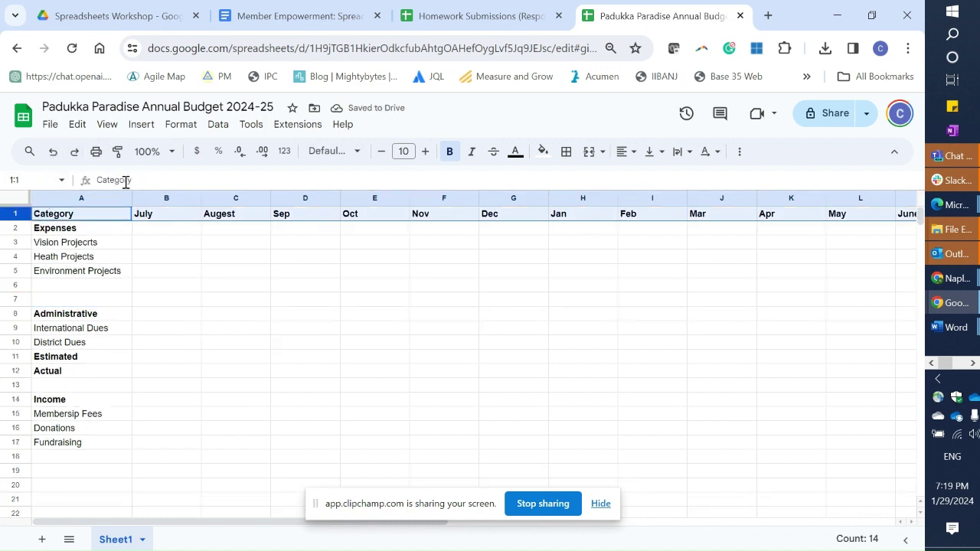
{"action": "left_click", "coordinate": [515, 152]}
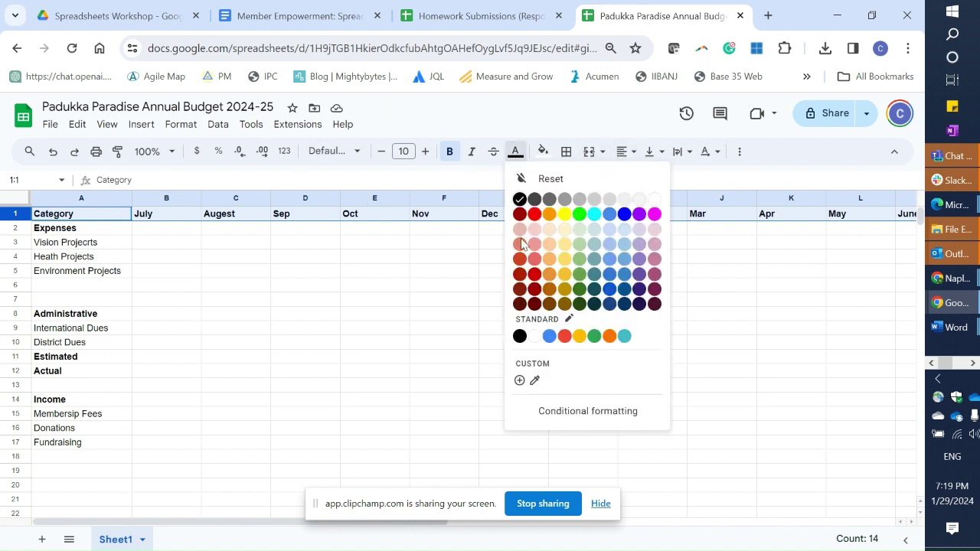
{"action": "left_click", "coordinate": [594, 336]}
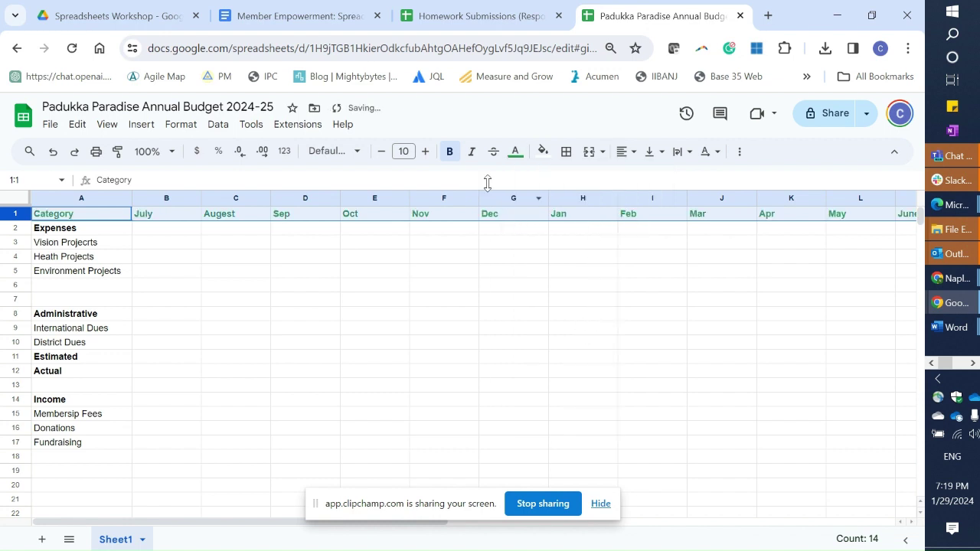
{"action": "left_click", "coordinate": [515, 151]}
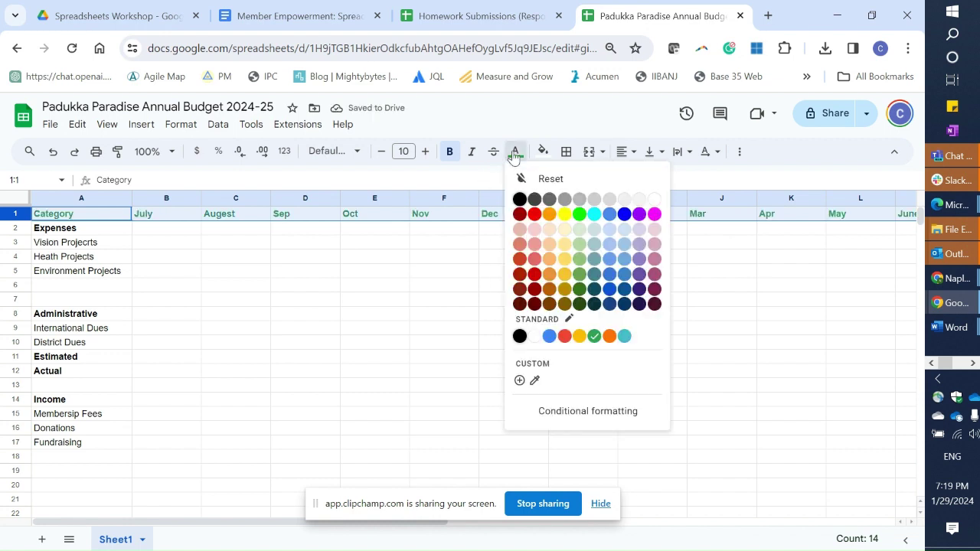
{"action": "left_click", "coordinate": [624, 214]}
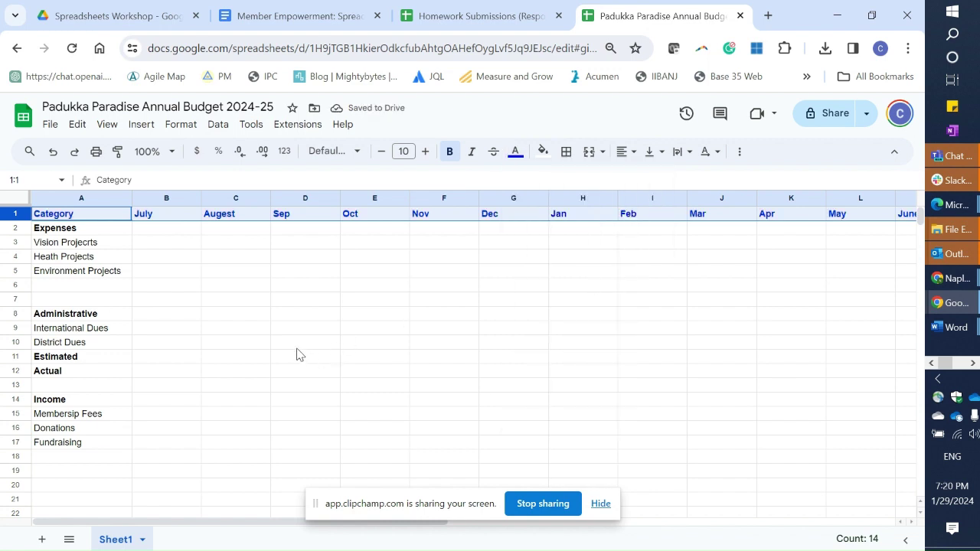
Colour the Expenses, Administrative and Income section headings in column A the same blue as the header row
{"action": "left_click", "coordinate": [58, 234]}
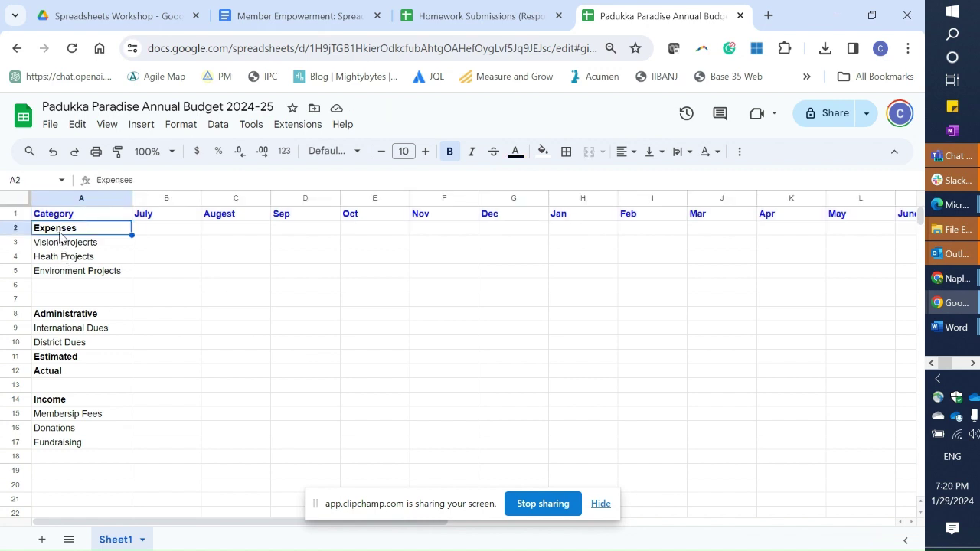
{"action": "left_click", "coordinate": [62, 318], "text": "ctrl"}
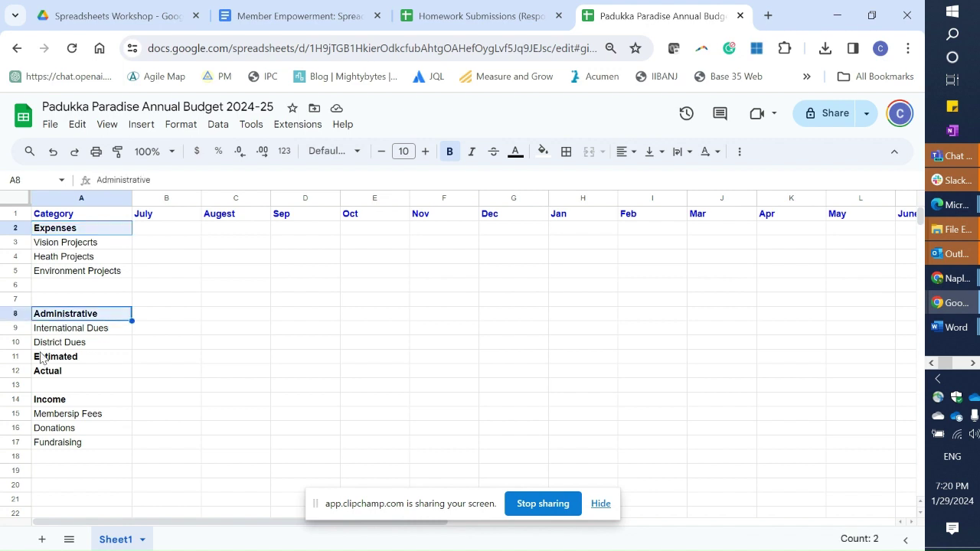
{"action": "left_click", "coordinate": [47, 401], "text": "ctrl"}
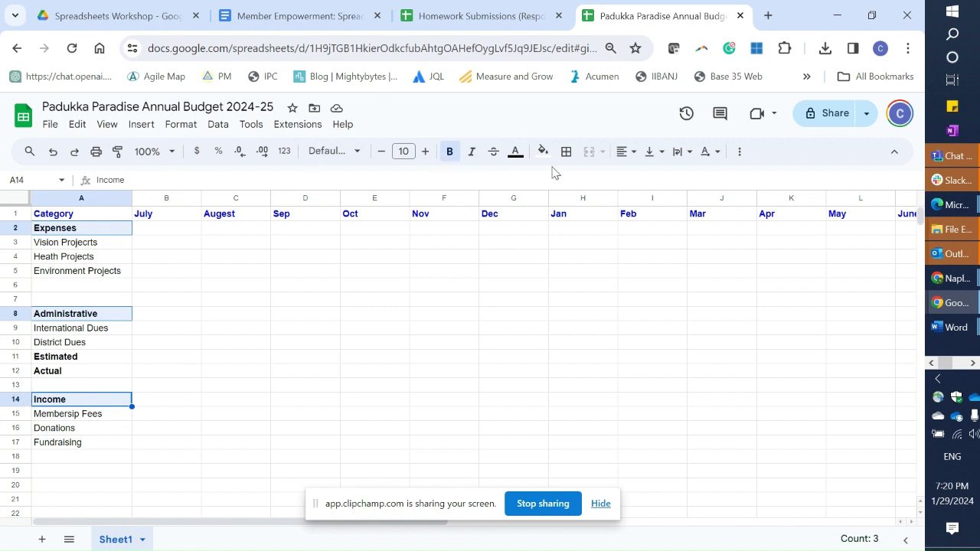
{"action": "left_click", "coordinate": [515, 151]}
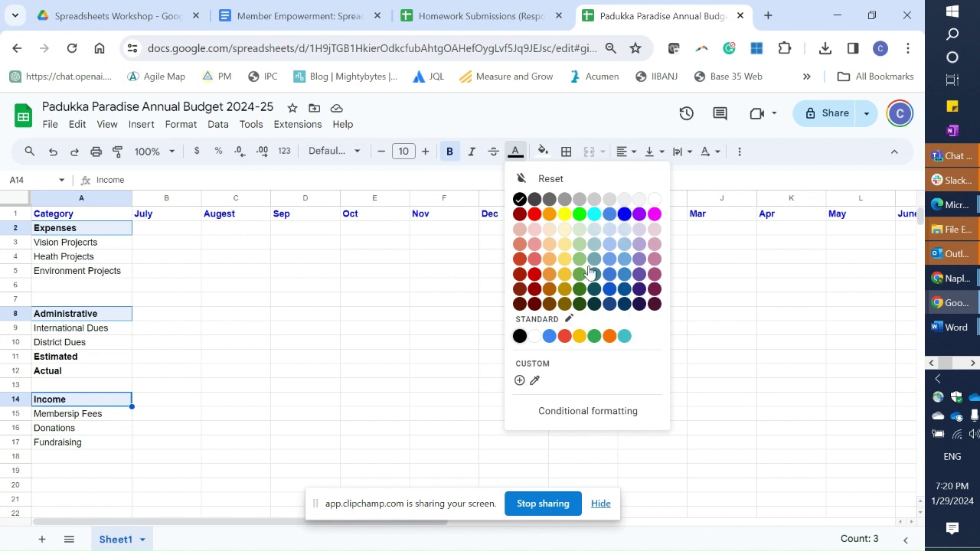
{"action": "left_click", "coordinate": [624, 214]}
{"action": "left_click", "coordinate": [222, 403]}
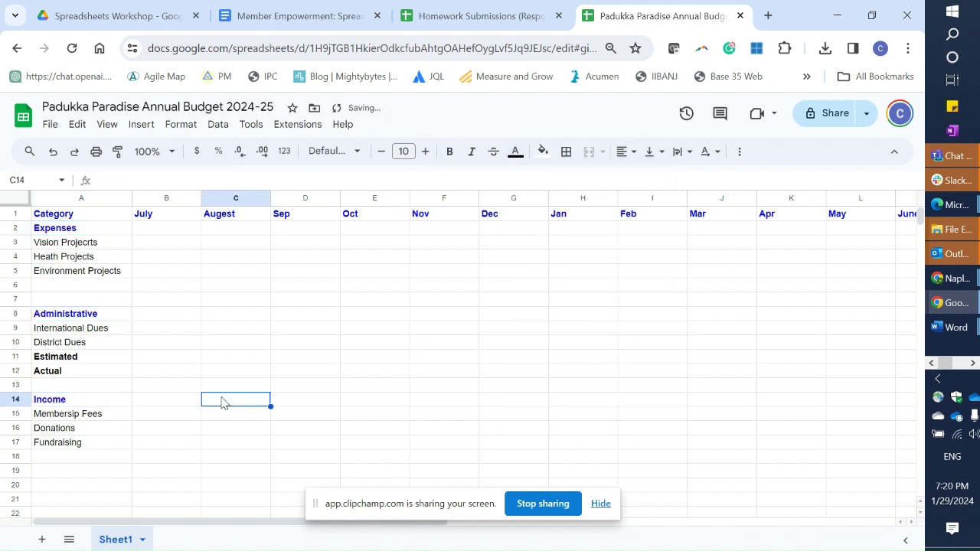
Set the text colour of the Estimated and Actual rows, 11 and 12, to orange
{"action": "left_click", "coordinate": [58, 359]}
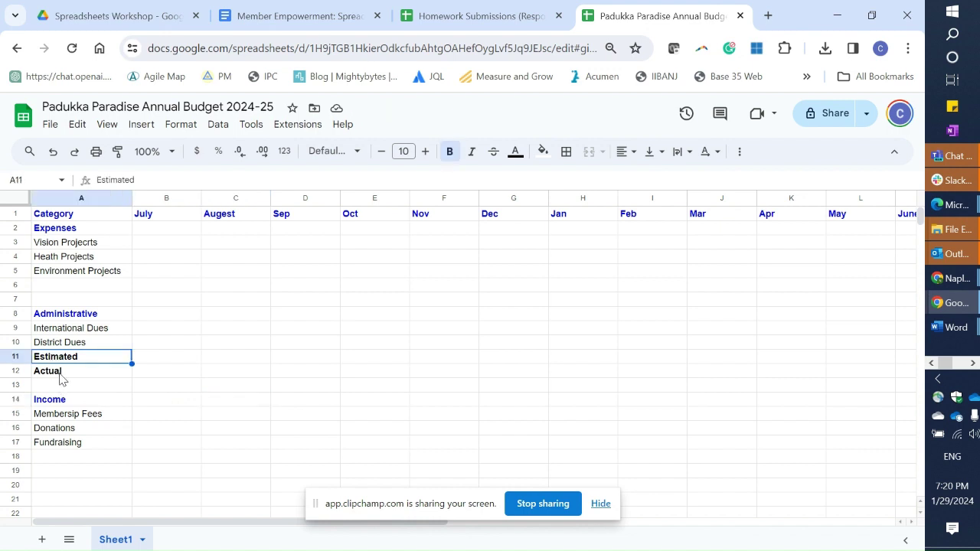
{"action": "left_click", "coordinate": [14, 355]}
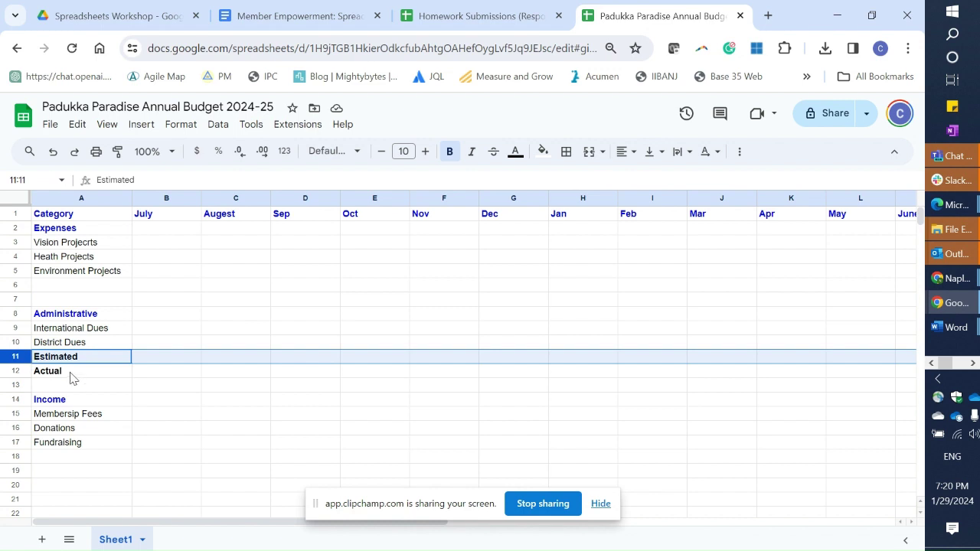
{"action": "left_click", "coordinate": [15, 372], "text": "ctrl"}
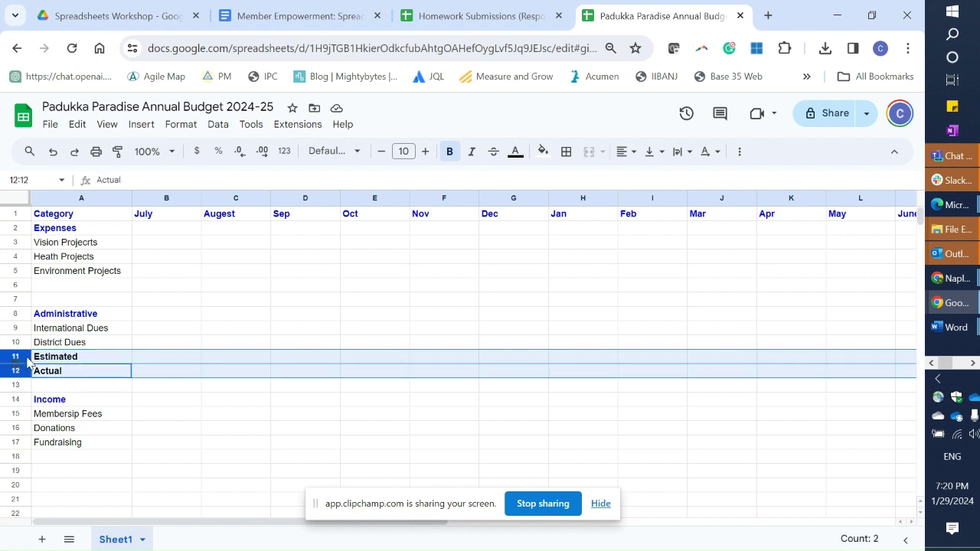
{"action": "left_click", "coordinate": [516, 157]}
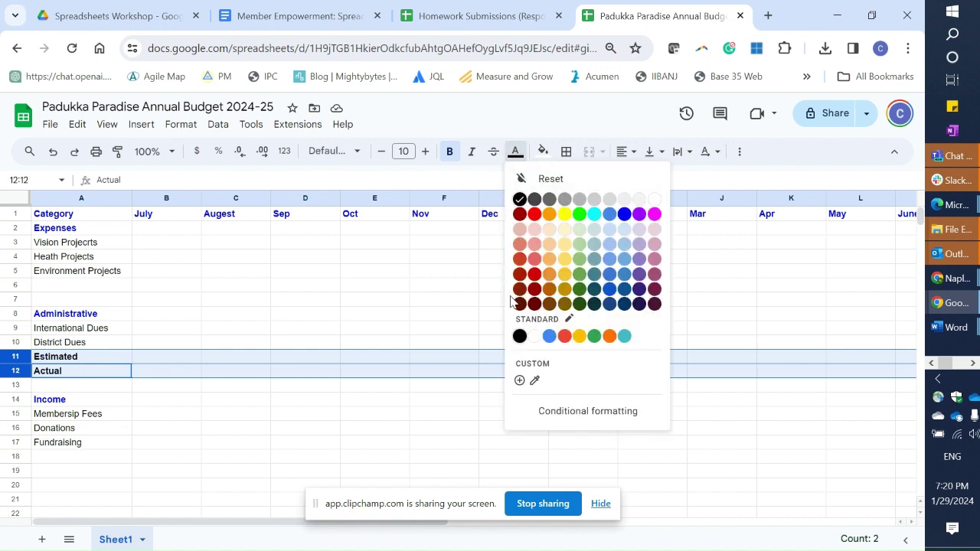
{"action": "left_click", "coordinate": [608, 337]}
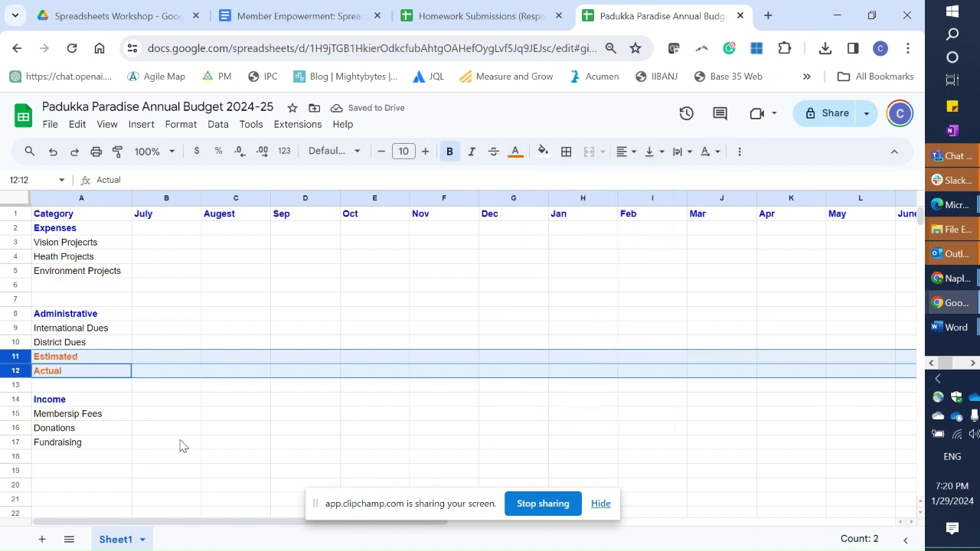
Copy the orange Estimated and Actual rows into rows 6–7 under Expenses and rows 19–20 below the Income items
{"action": "key", "text": "ctrl+c"}
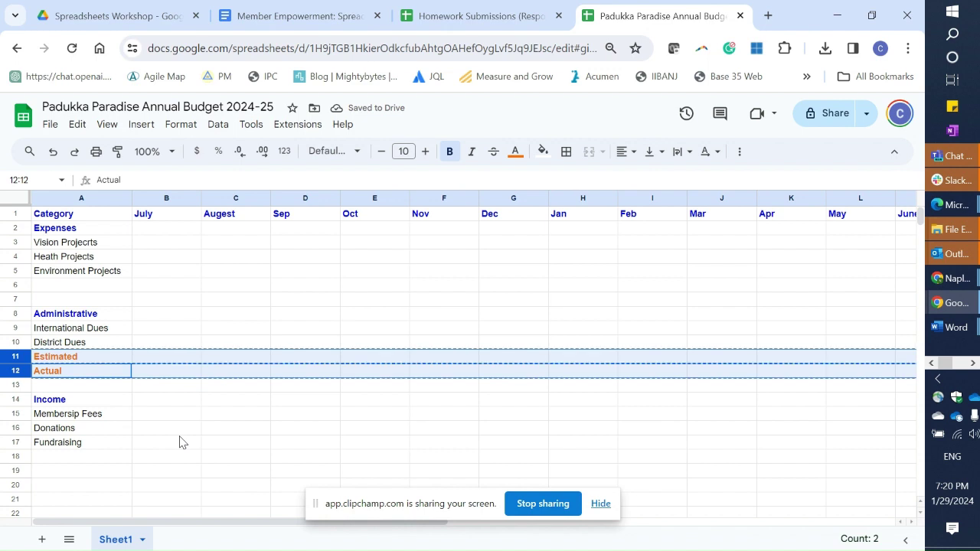
{"action": "left_click", "coordinate": [40, 288]}
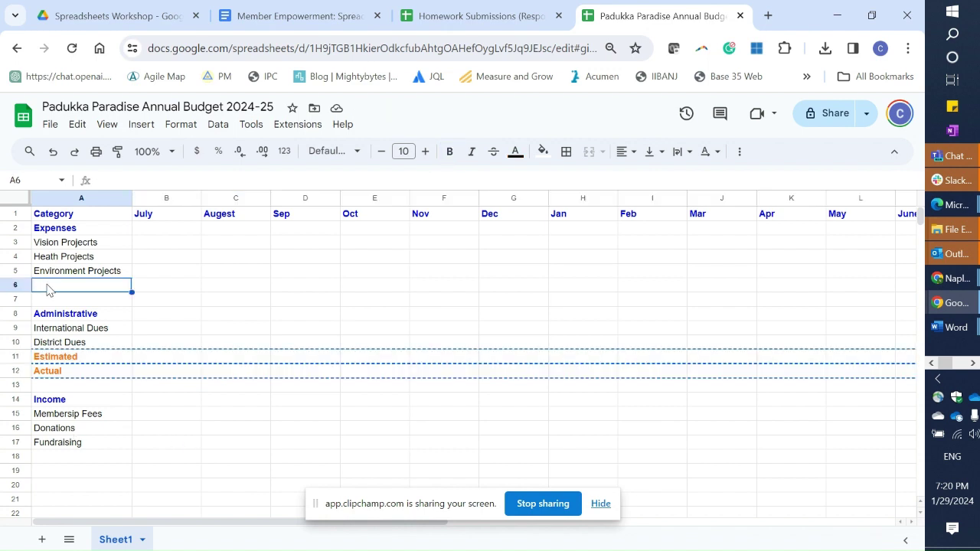
{"action": "key", "text": "ctrl+v"}
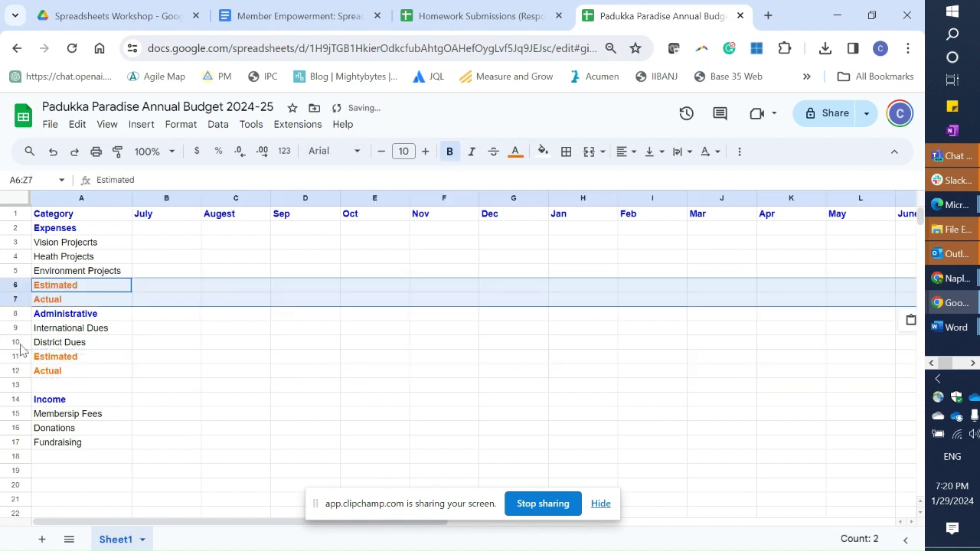
{"action": "left_click", "coordinate": [58, 458]}
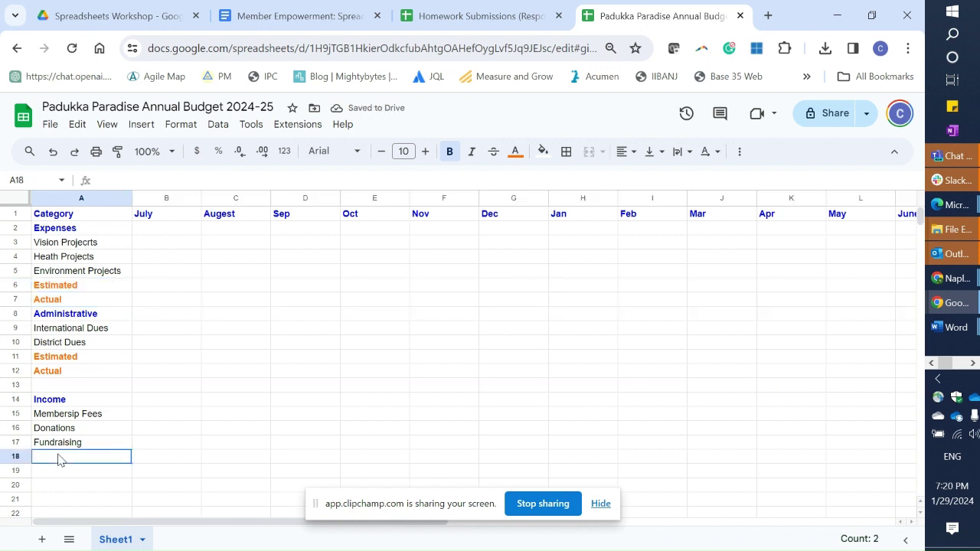
{"action": "left_click", "coordinate": [46, 478]}
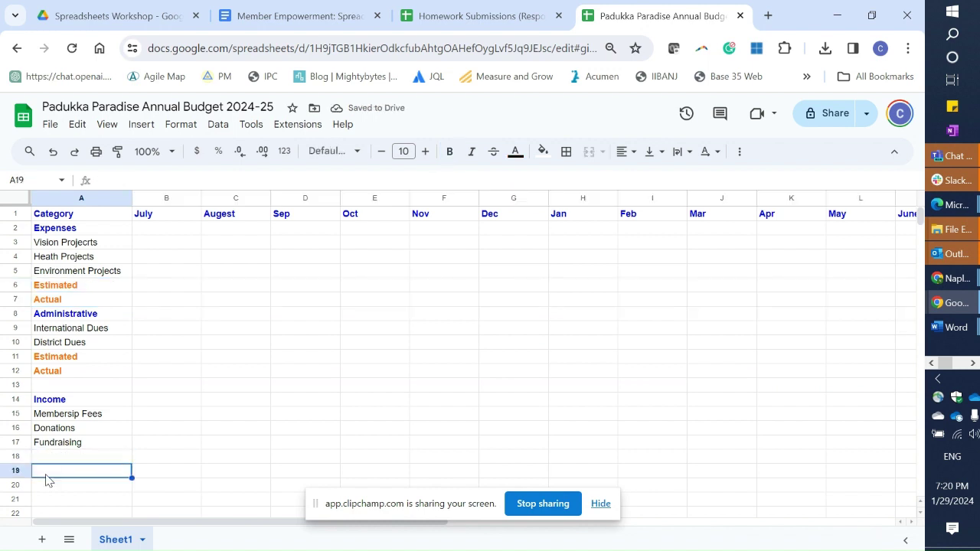
{"action": "key", "text": "ctrl+v"}
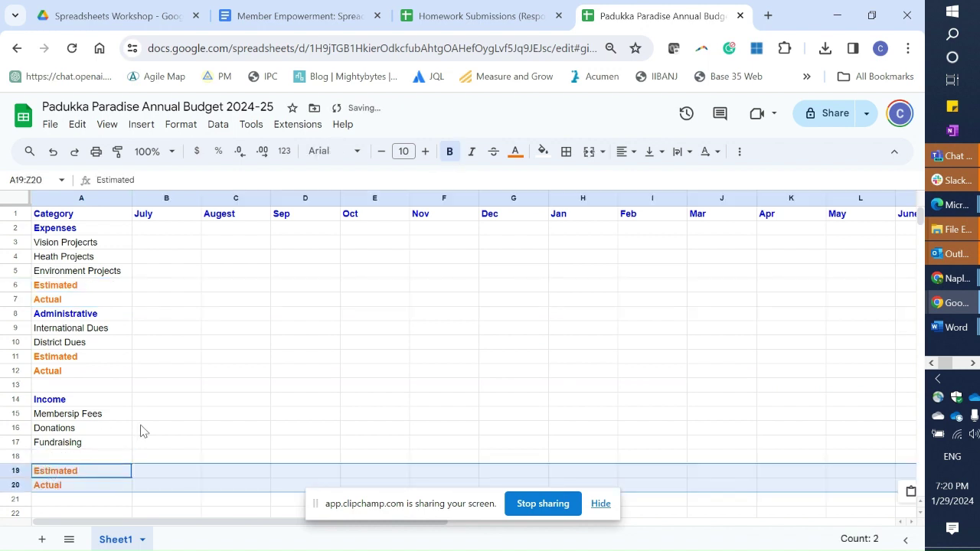
Insert one blank row above the Estimated row in both the Administrative and the Expenses sections
{"action": "left_click", "coordinate": [17, 357]}
{"action": "right_click", "coordinate": [17, 356]}
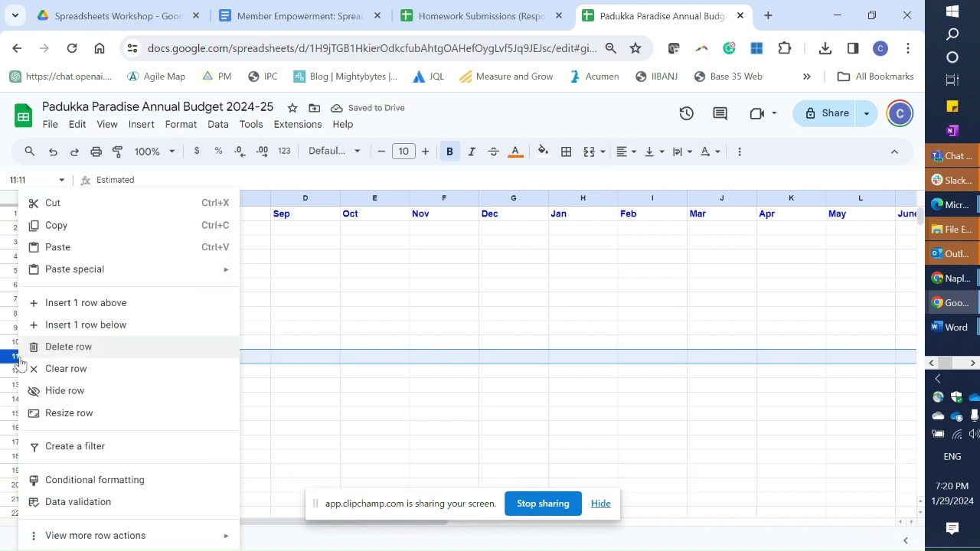
{"action": "left_click", "coordinate": [44, 306]}
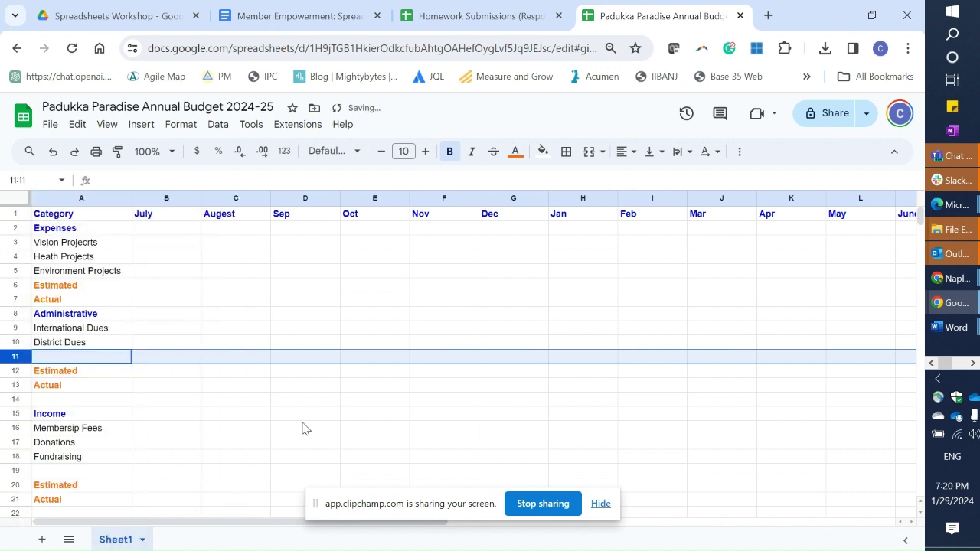
{"action": "left_click", "coordinate": [17, 286]}
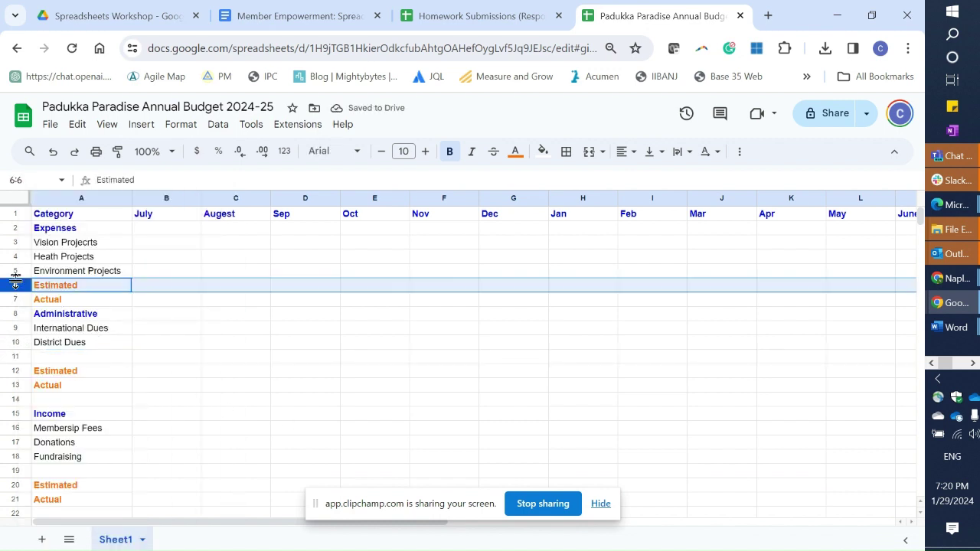
{"action": "right_click", "coordinate": [17, 285]}
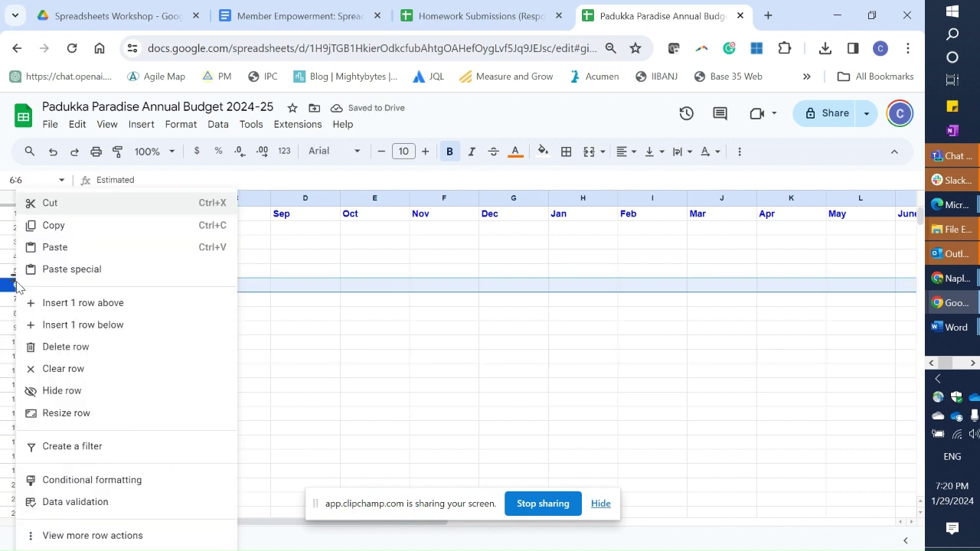
{"action": "left_click", "coordinate": [70, 305]}
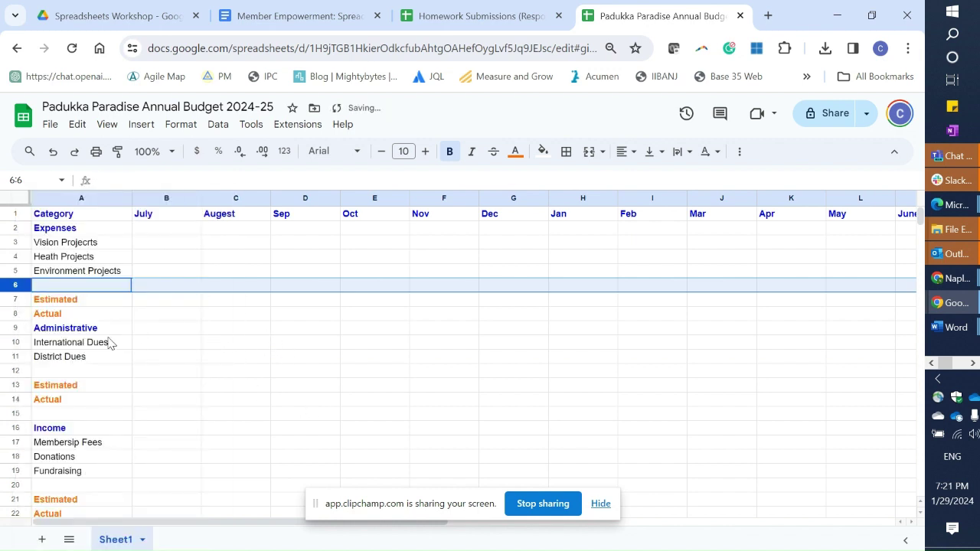
Insert one blank row above the Administrative heading to separate it from the Expenses section
{"action": "left_click", "coordinate": [19, 327]}
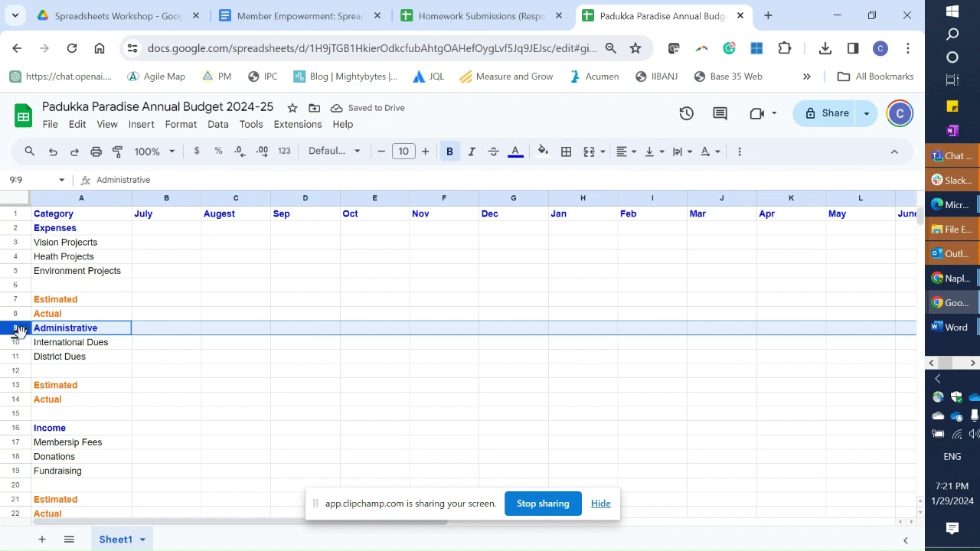
{"action": "right_click", "coordinate": [19, 327]}
{"action": "left_click", "coordinate": [90, 305]}
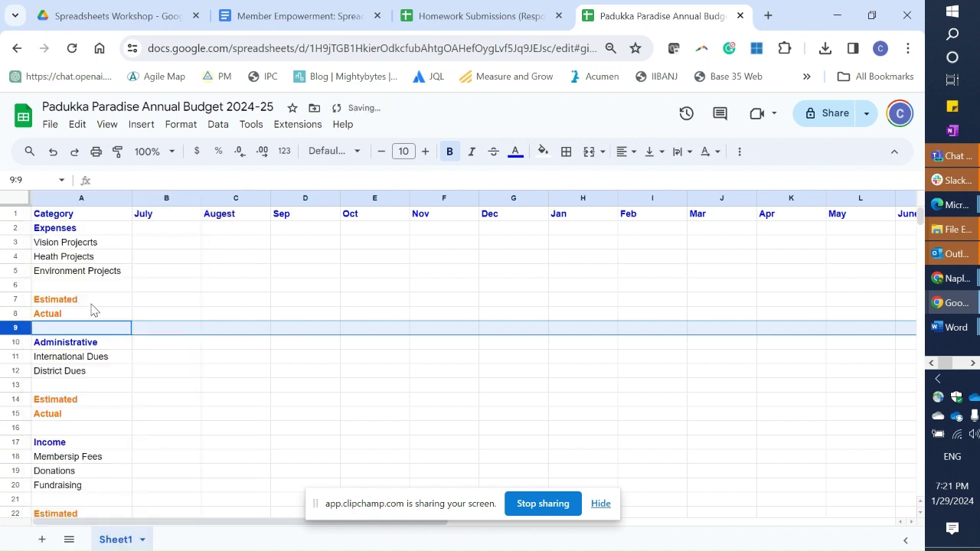
{"action": "left_click_drag", "start_coordinate": [266, 387], "coordinate": [276, 388]}
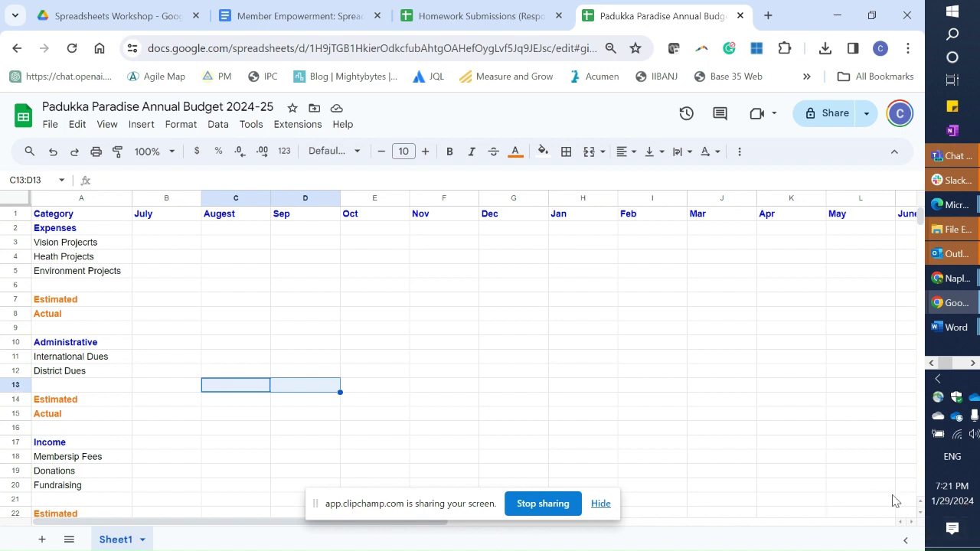
Review the budget layout, and switch to the Member Empowerment training document to read the sections on total formulas and conditional formatting
{"action": "scroll", "coordinate": [473, 483], "scroll_direction": "down", "scroll_amount": 3}
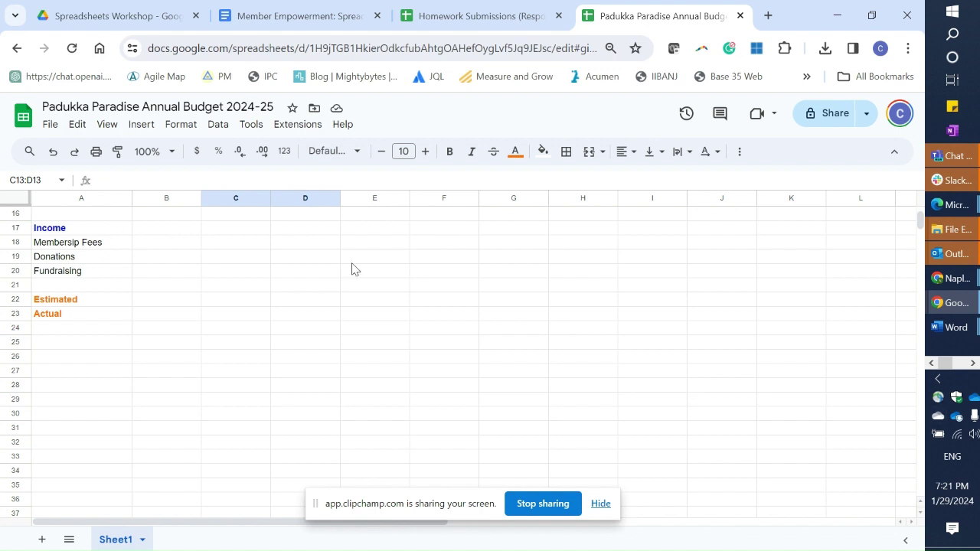
{"action": "scroll", "coordinate": [352, 268], "scroll_direction": "up", "scroll_amount": 3}
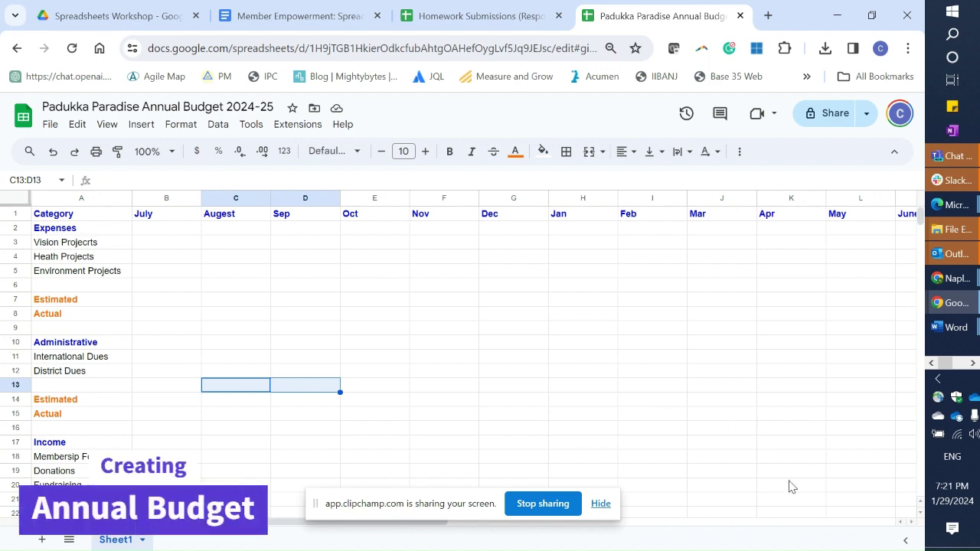
{"action": "key", "text": "alt+Tab"}
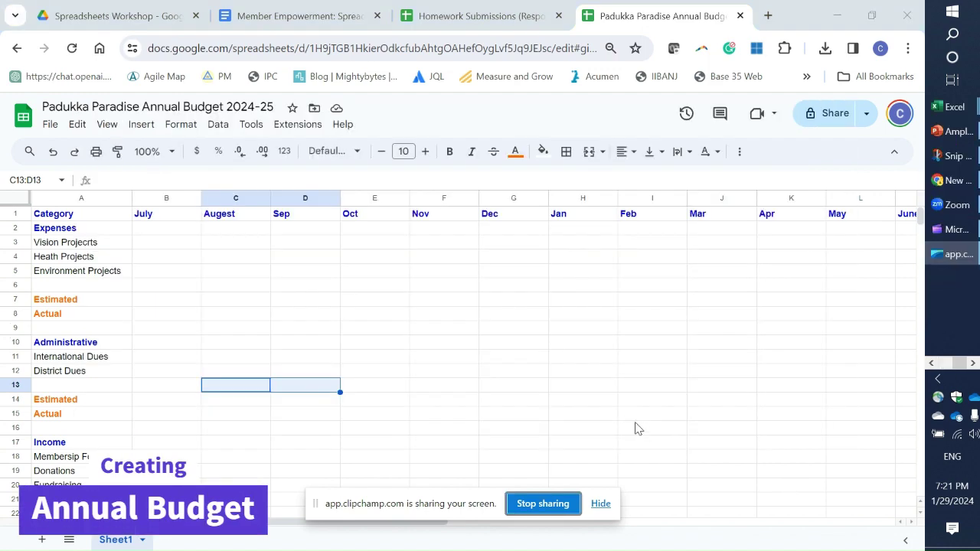
{"action": "key", "text": "alt+Tab"}
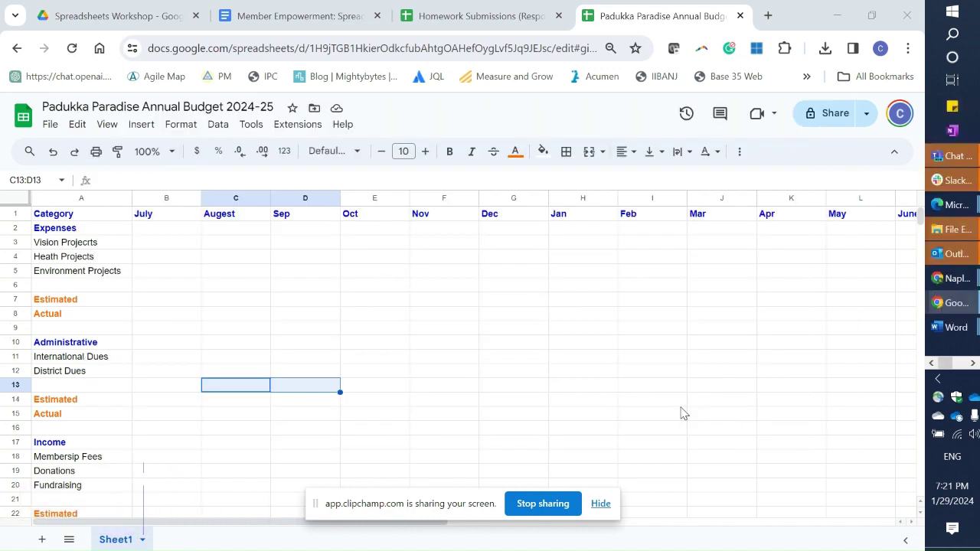
{"action": "key", "text": "alt+Tab"}
{"action": "key", "text": "alt+Tab"}
{"action": "key", "text": "alt+Tab"}
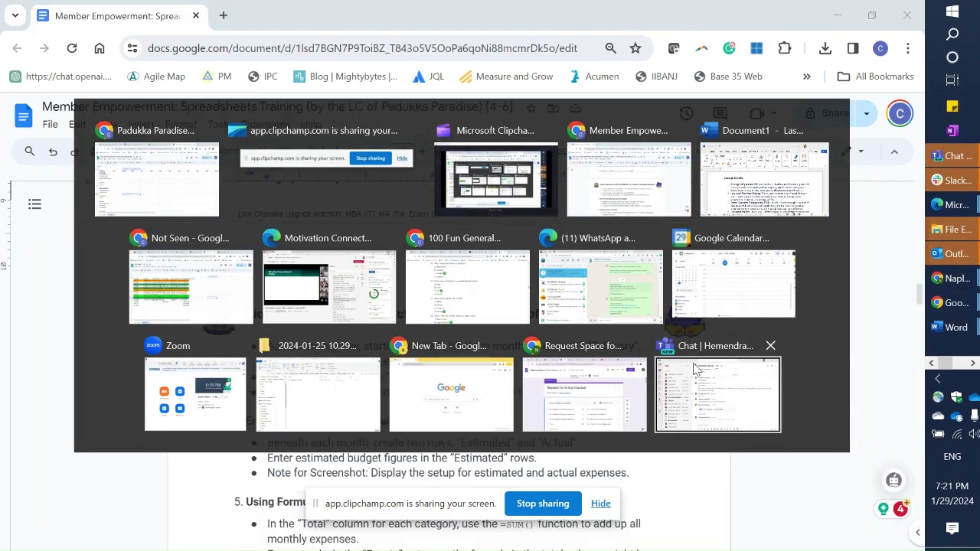
{"action": "scroll", "coordinate": [474, 444], "scroll_direction": "down", "scroll_amount": 3}
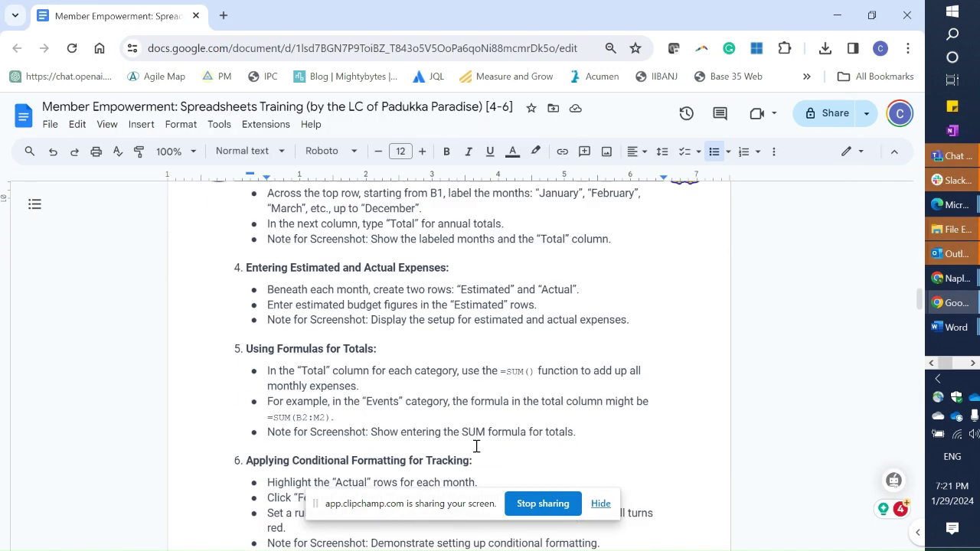
{"action": "scroll", "coordinate": [480, 458], "scroll_direction": "up", "scroll_amount": 1}
{"action": "scroll", "coordinate": [413, 406], "scroll_direction": "down", "scroll_amount": 2}
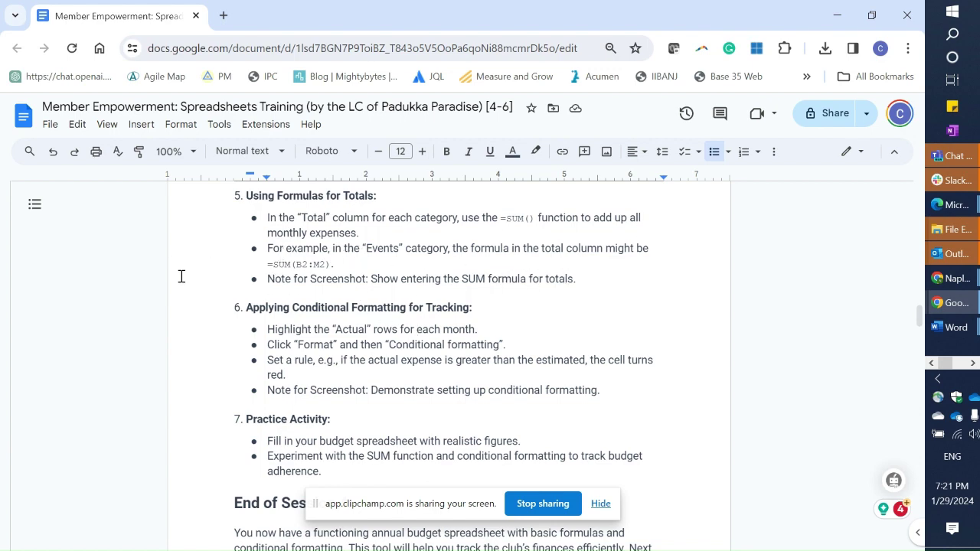
Return to the budget spreadsheet and enter =sum(B2:B6) in the July cell of the Expenses Estimated row, B7
{"action": "key", "text": "alt+Tab"}
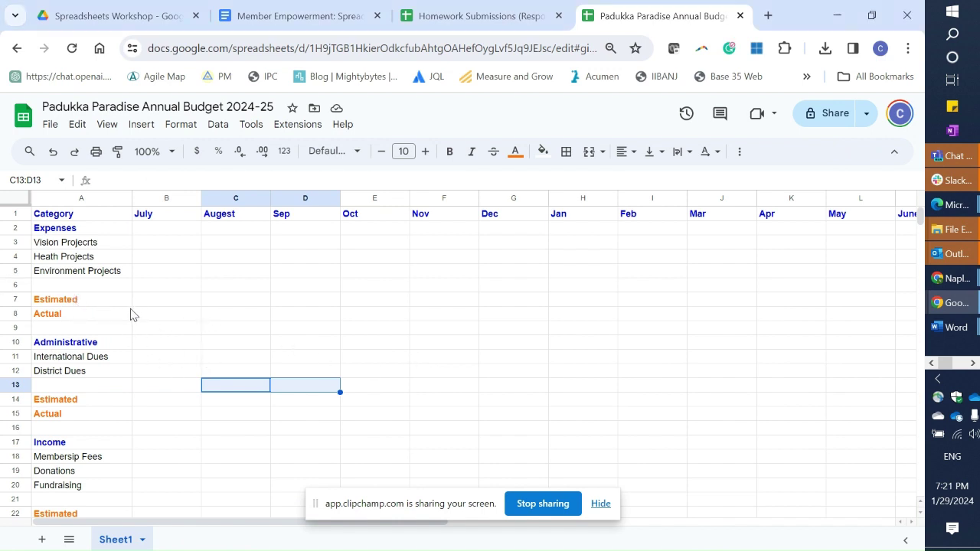
{"action": "left_click", "coordinate": [149, 305]}
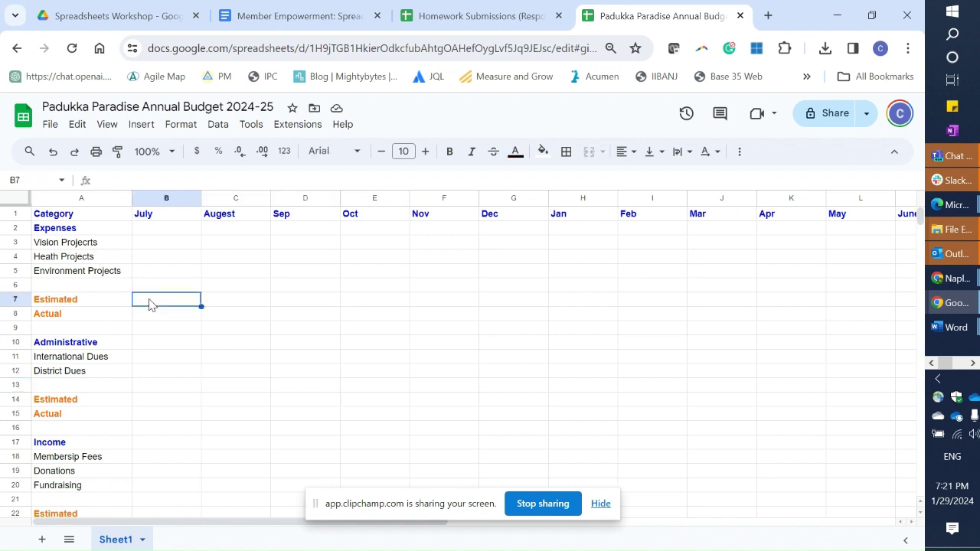
{"action": "type", "text": "="}
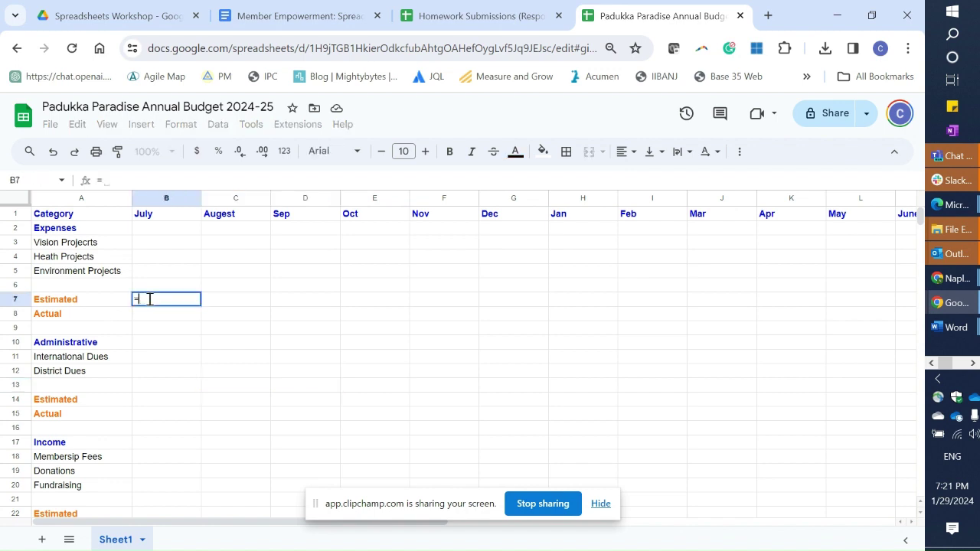
{"action": "type", "text": "sum("}
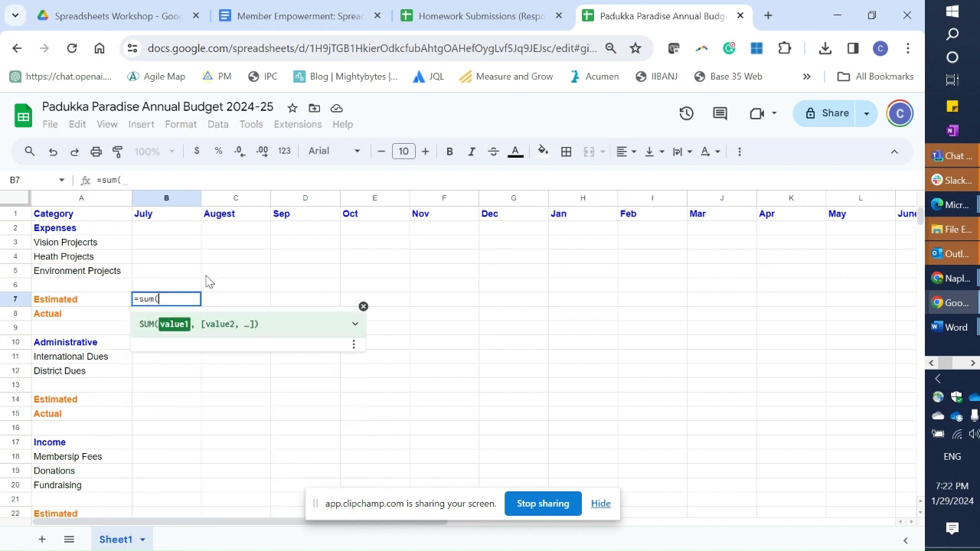
{"action": "left_click_drag", "start_coordinate": [155, 234], "coordinate": [141, 293]}
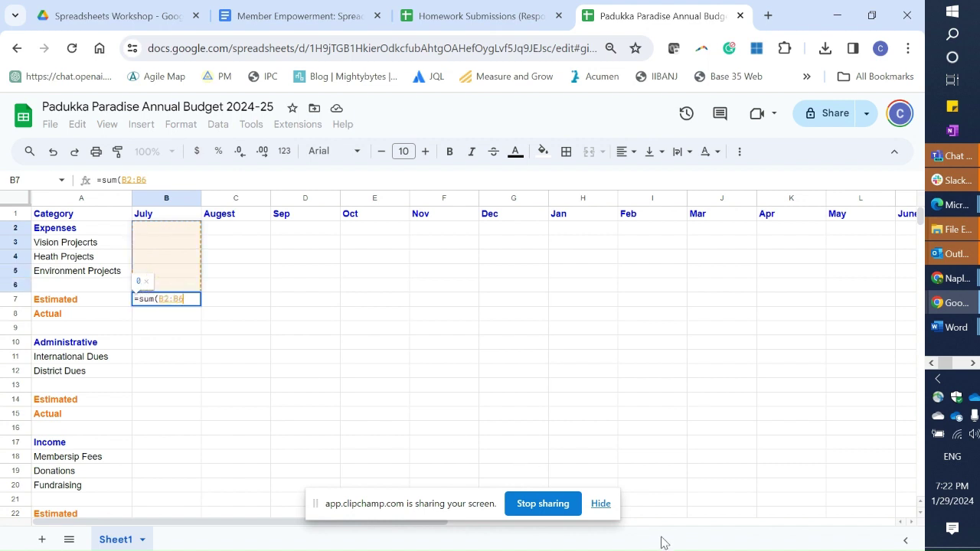
{"action": "type", "text": ")"}
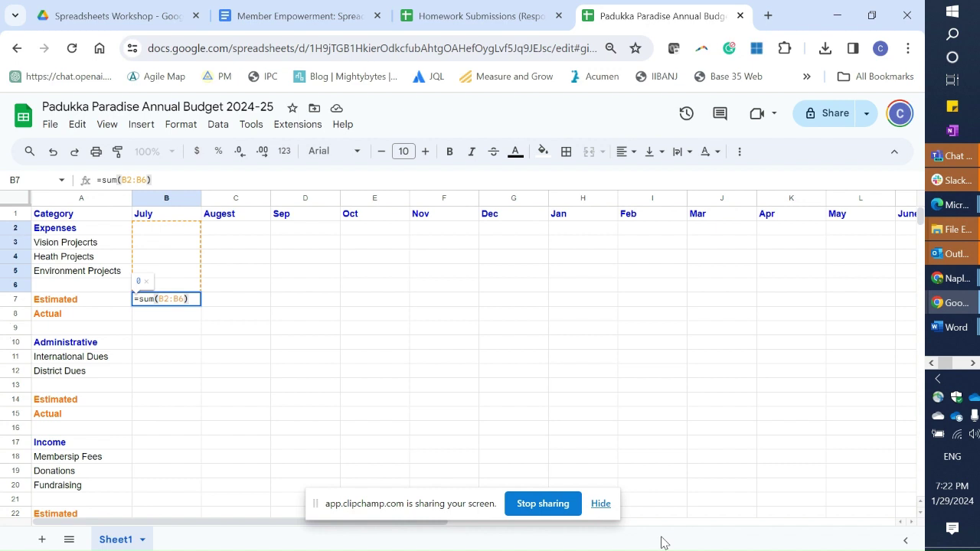
{"action": "key", "text": "Return"}
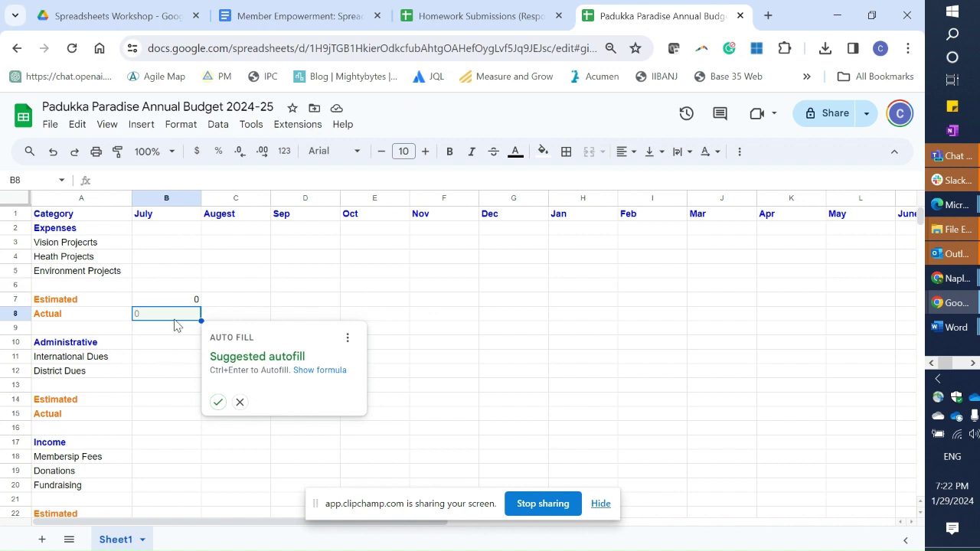
{"action": "key", "text": "ctrl+c"}
{"action": "key", "text": "Right"}
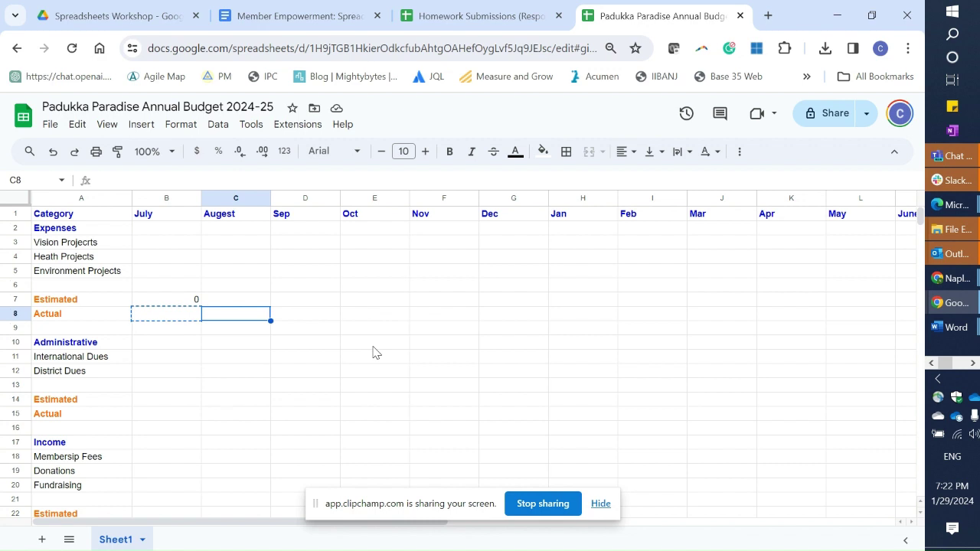
{"action": "key", "text": "ctrl+v"}
{"action": "key", "text": "Up"}
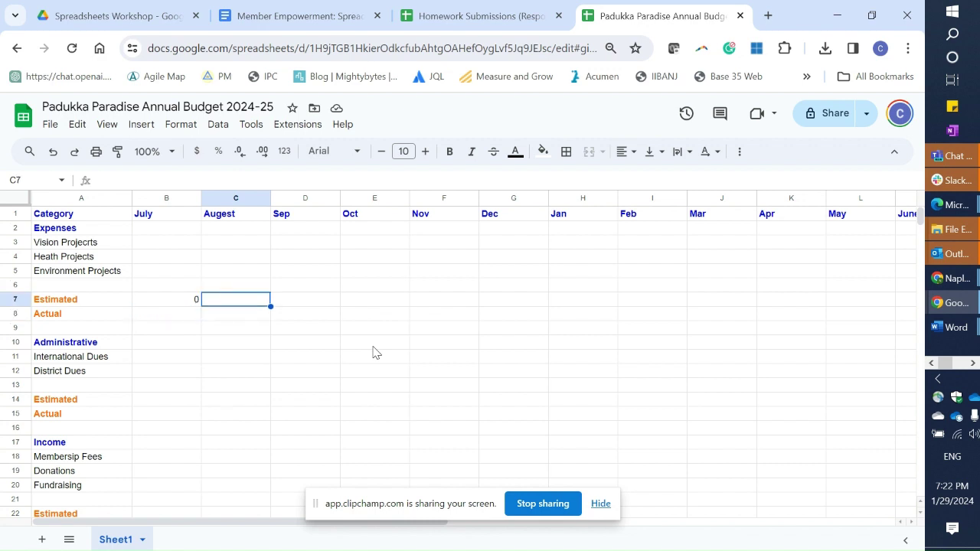
Copy the July Estimated sum formula from B7 across C7:N7, covering the remaining months and the Total column
{"action": "key", "text": "Left"}
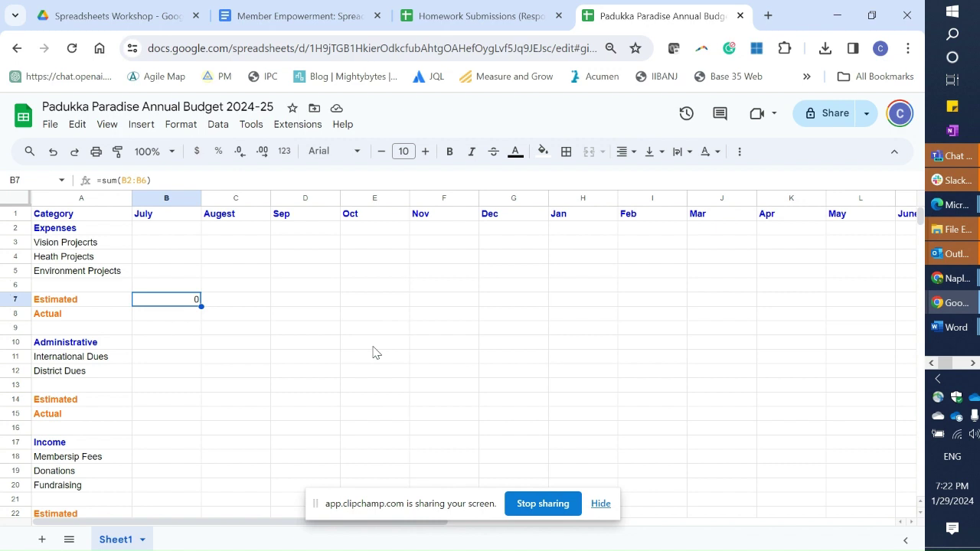
{"action": "key", "text": "ctrl+c"}
{"action": "key", "text": "Right"}
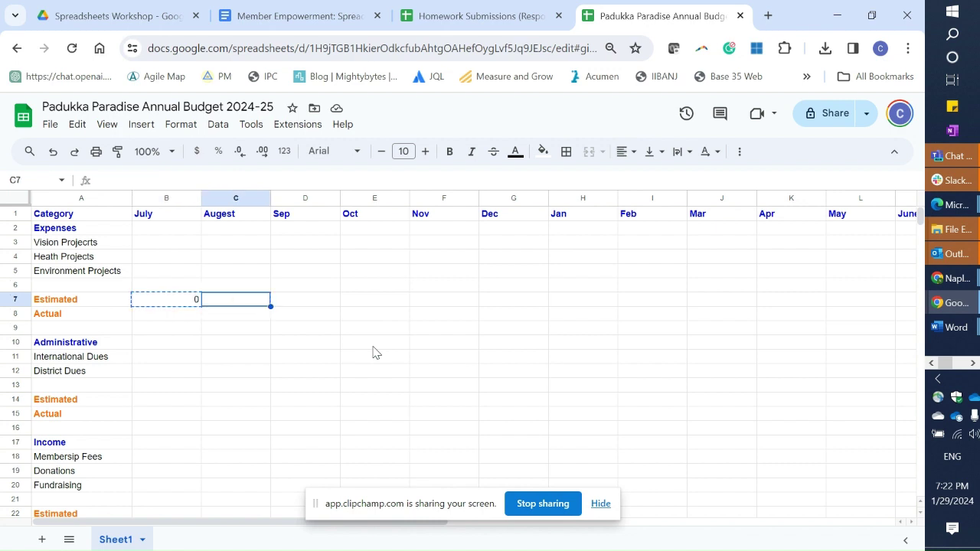
{"action": "key", "text": "shift+Right"}
{"action": "key", "text": "shift+Right"}
{"action": "key", "text": "shift+Right"}
{"action": "key", "text": "shift+Right"}
{"action": "key", "text": "shift+Right"}
{"action": "key", "text": "shift+Right"}
{"action": "key", "text": "shift+Right"}
{"action": "key", "text": "shift+Right"}
{"action": "key", "text": "shift+Right"}
{"action": "key", "text": "shift+Right"}
{"action": "key", "text": "shift+Right"}
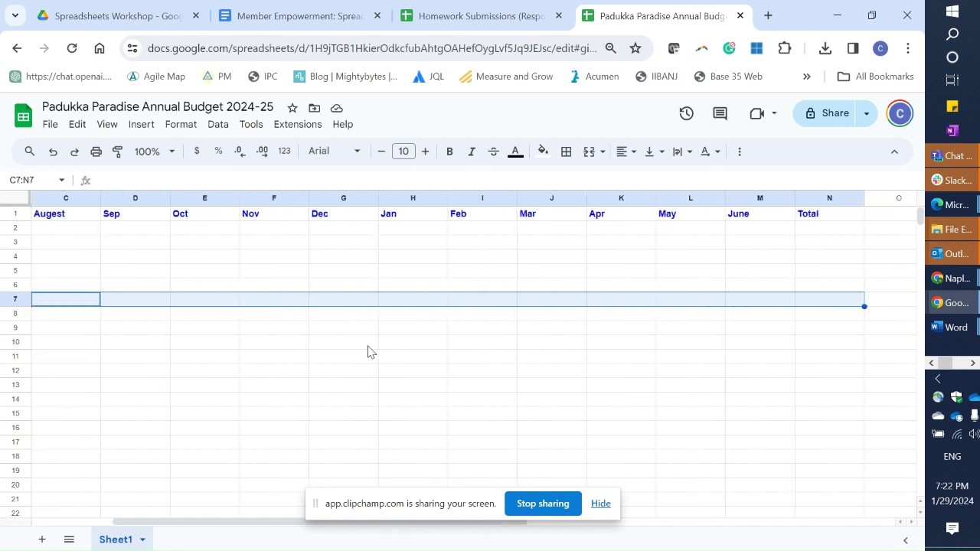
{"action": "key", "text": "ctrl+v"}
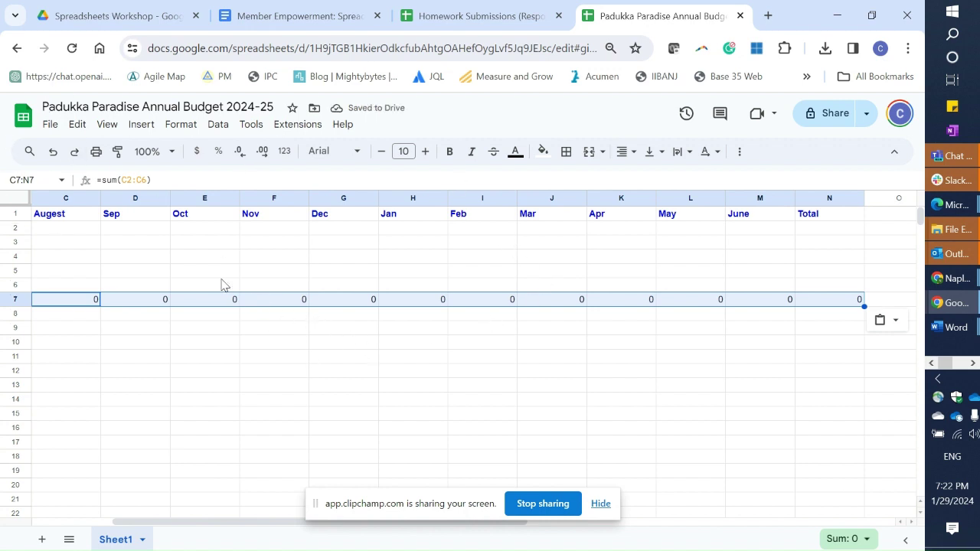
{"action": "left_click", "coordinate": [130, 304]}
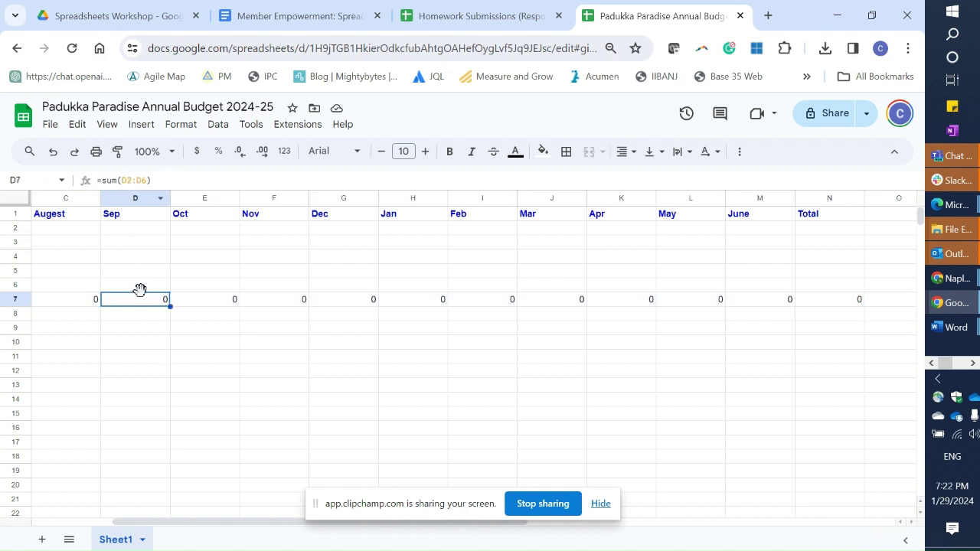
Review the sum formulas across the Expenses Estimated row and the available copy and paste options for them
{"action": "key", "text": "Right"}
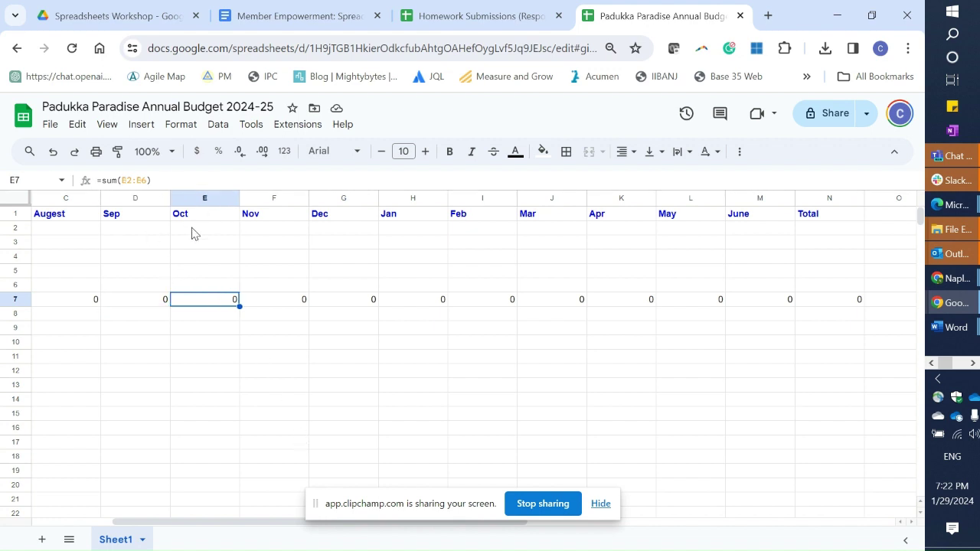
{"action": "left_click", "coordinate": [295, 428]}
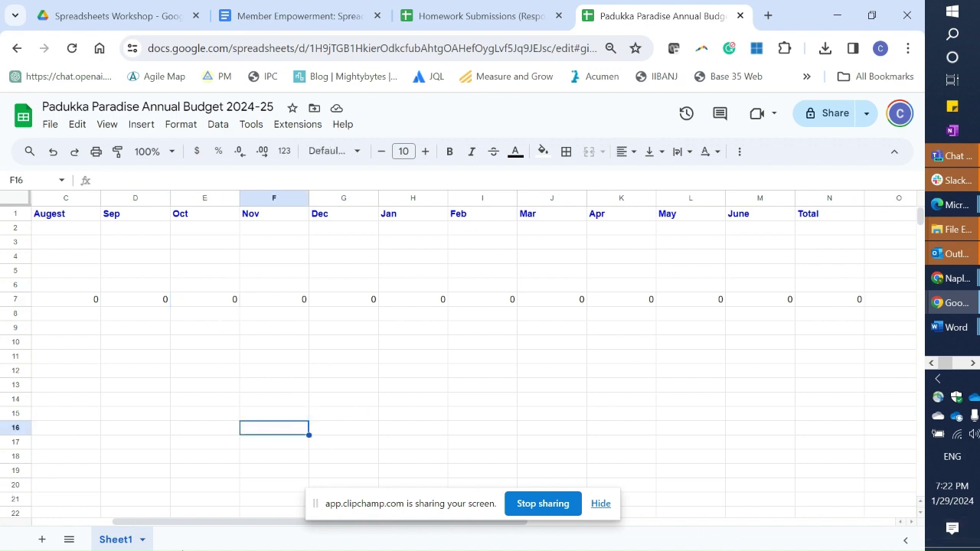
{"action": "left_click_drag", "start_coordinate": [183, 522], "coordinate": [92, 518]}
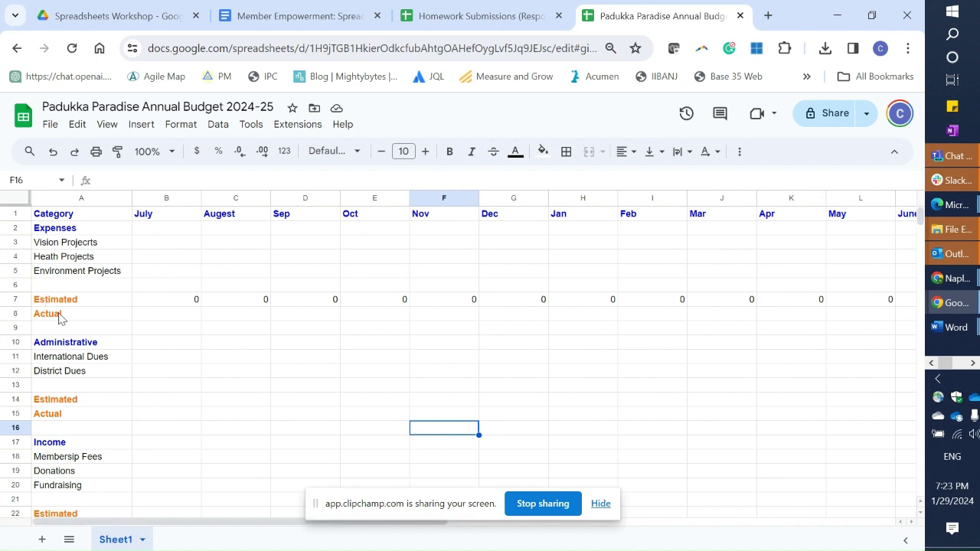
{"action": "left_click", "coordinate": [162, 300]}
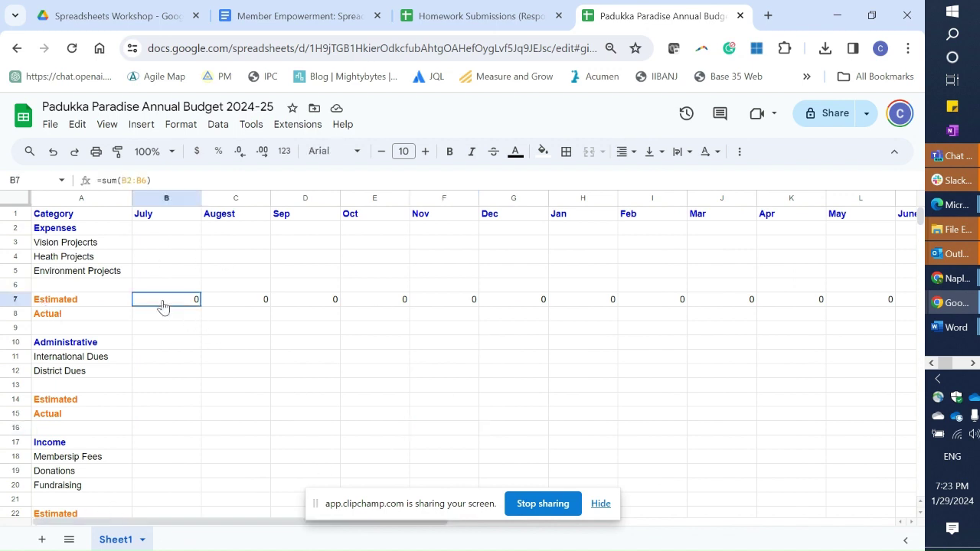
{"action": "right_click", "coordinate": [163, 301]}
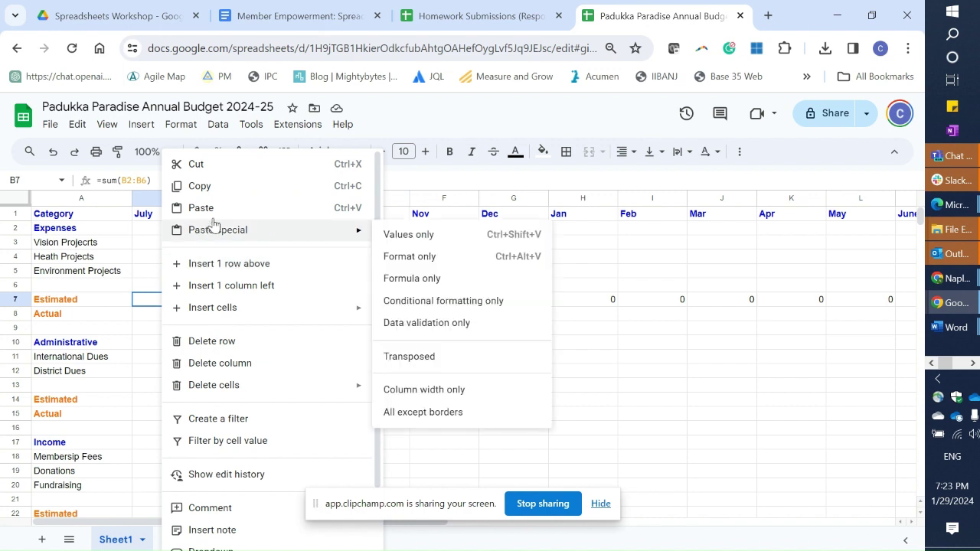
{"action": "left_click", "coordinate": [451, 358]}
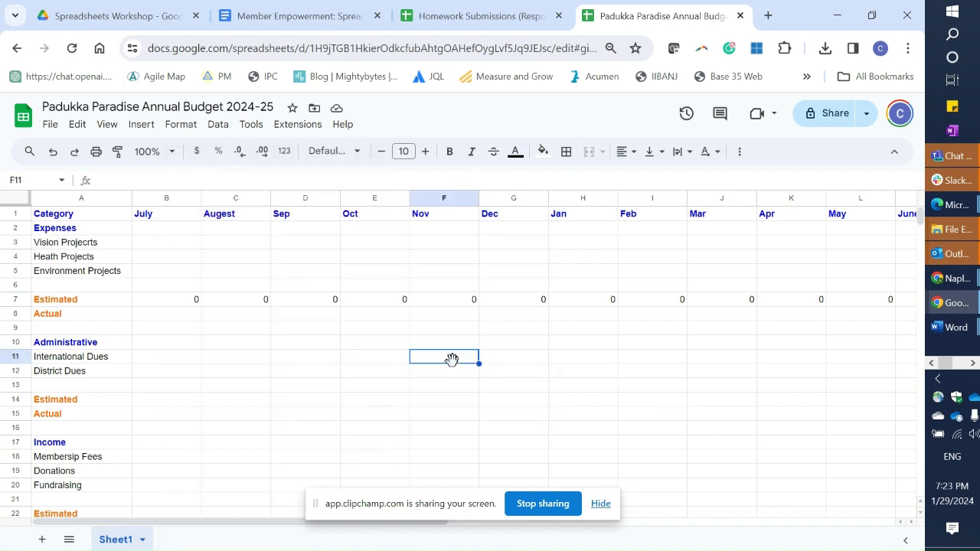
{"action": "left_click", "coordinate": [233, 305]}
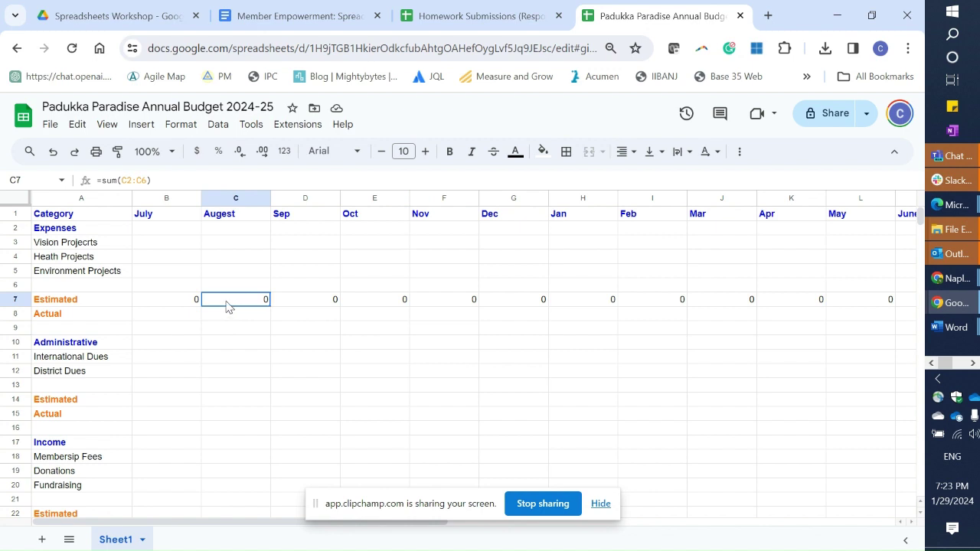
{"action": "left_click_drag", "start_coordinate": [226, 306], "coordinate": [671, 304]}
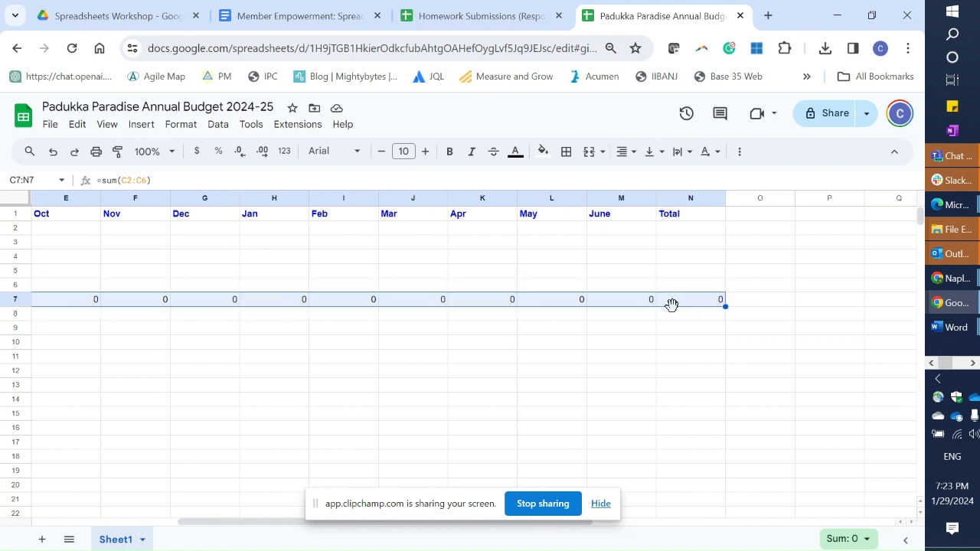
{"action": "left_click", "coordinate": [75, 125]}
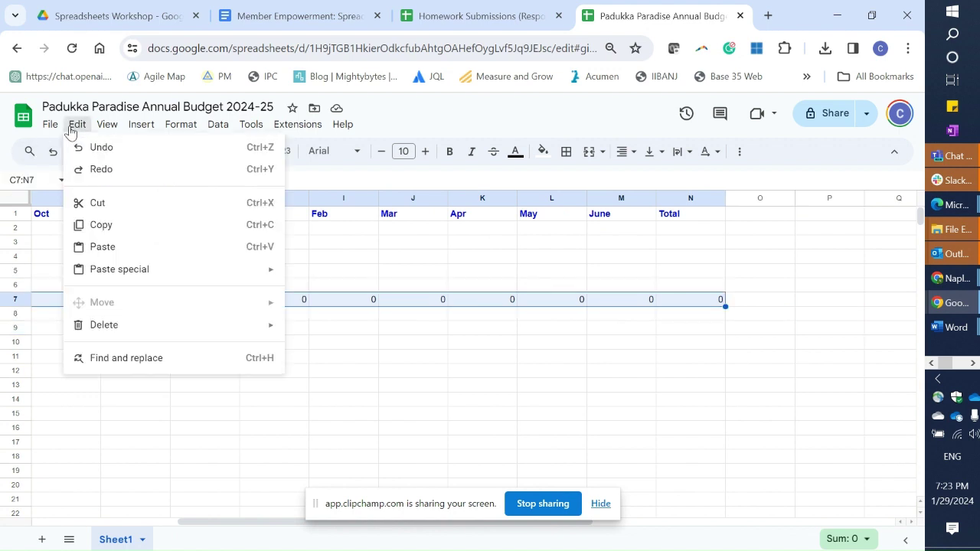
{"action": "mouse_move", "coordinate": [124, 261]}
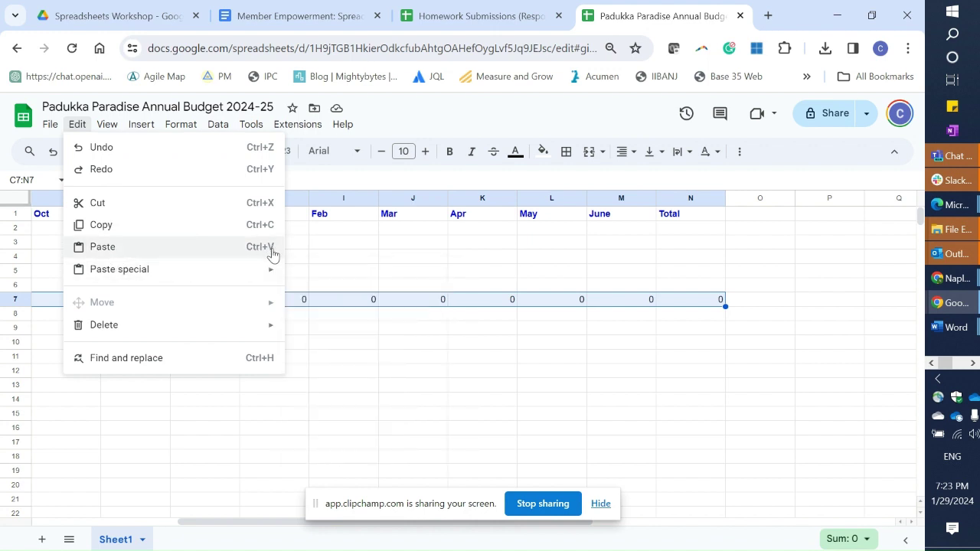
{"action": "left_click", "coordinate": [397, 404]}
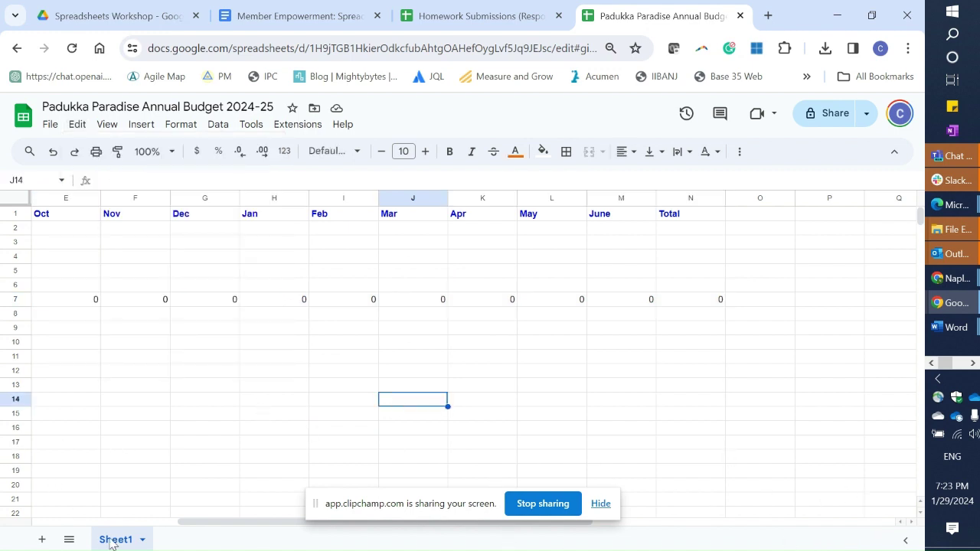
{"action": "left_click_drag", "start_coordinate": [249, 521], "coordinate": [87, 501]}
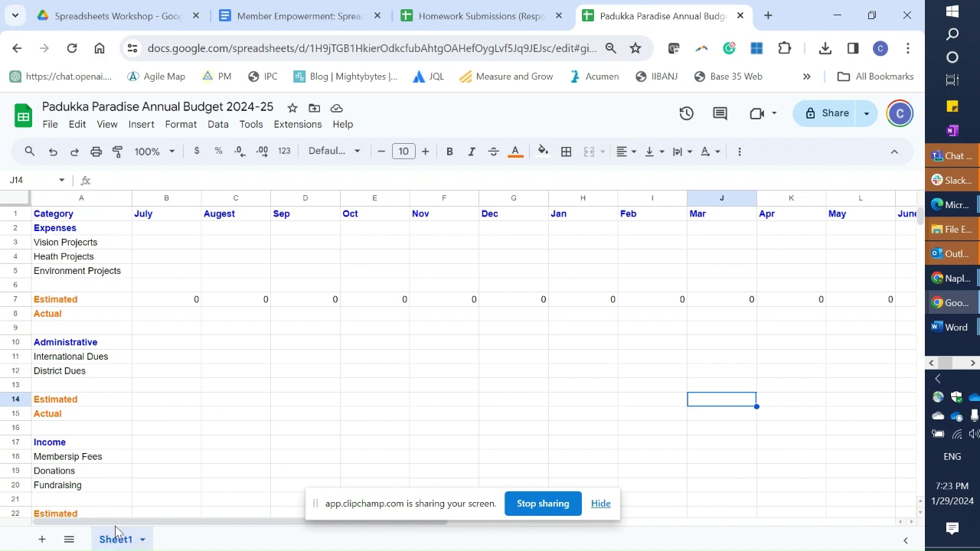
{"action": "left_click_drag", "start_coordinate": [109, 522], "coordinate": [65, 526]}
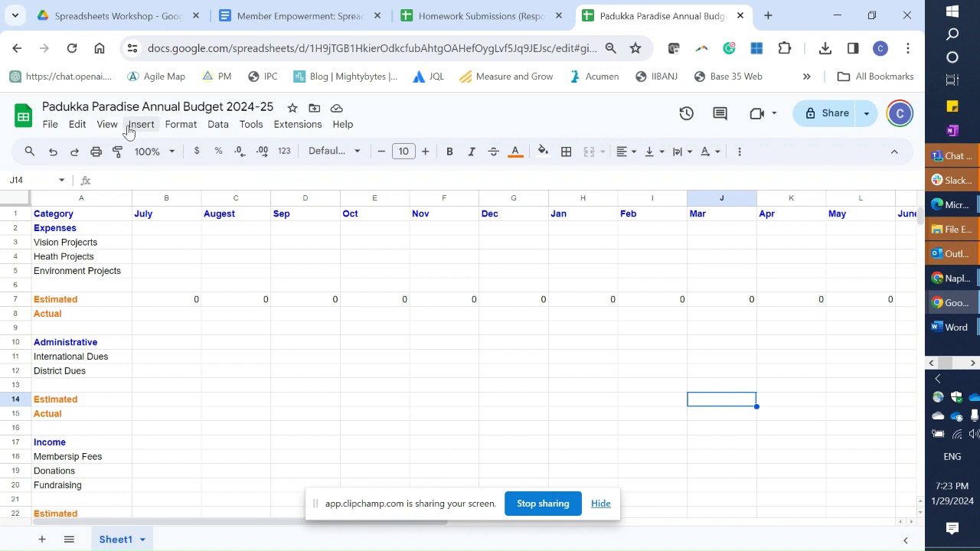
Freeze the first row so the month headings stay in view, and check it against the lower budget sections
{"action": "left_click", "coordinate": [104, 125]}
{"action": "mouse_move", "coordinate": [126, 176]}
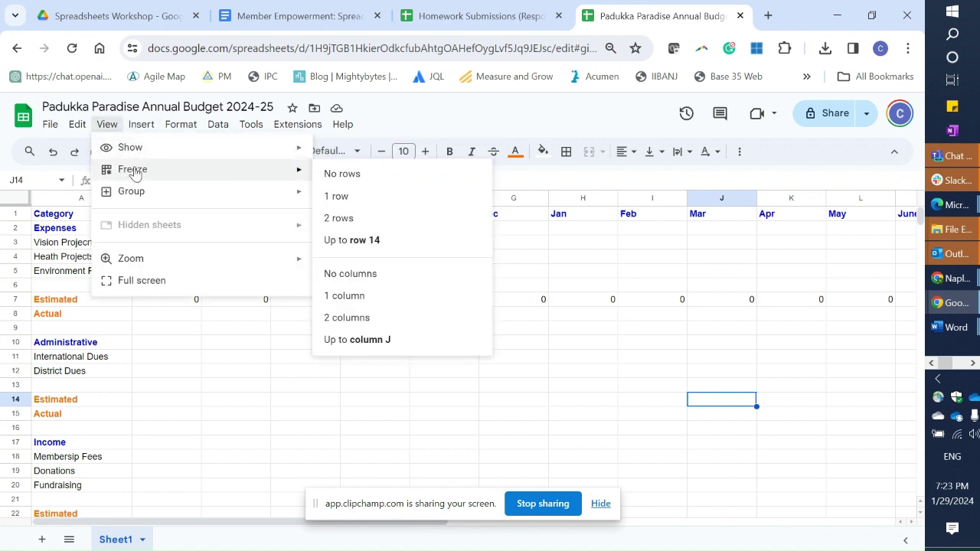
{"action": "left_click", "coordinate": [342, 197]}
{"action": "scroll", "coordinate": [306, 260], "scroll_direction": "down", "scroll_amount": 3}
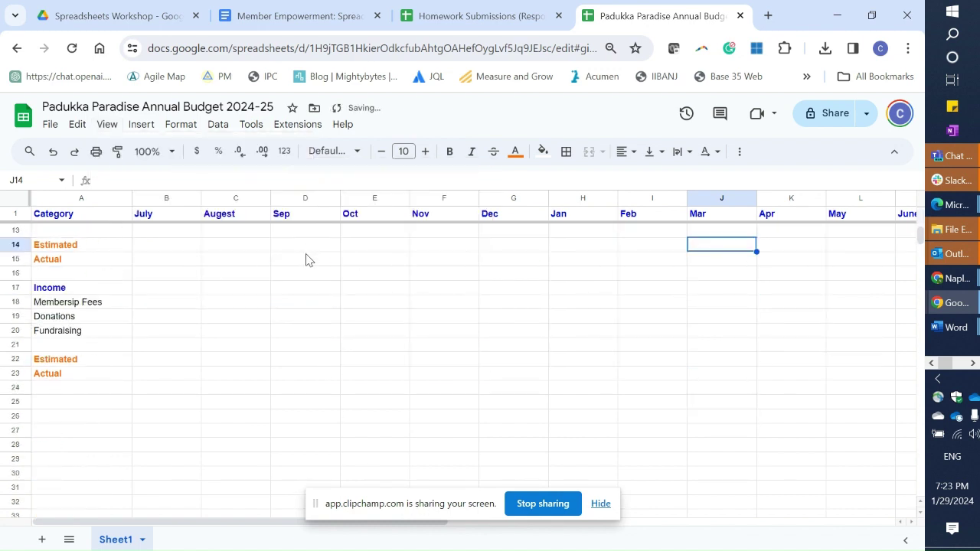
{"action": "scroll", "coordinate": [306, 260], "scroll_direction": "up", "scroll_amount": 3}
{"action": "scroll", "coordinate": [306, 260], "scroll_direction": "down", "scroll_amount": 3}
{"action": "scroll", "coordinate": [306, 260], "scroll_direction": "up", "scroll_amount": 3}
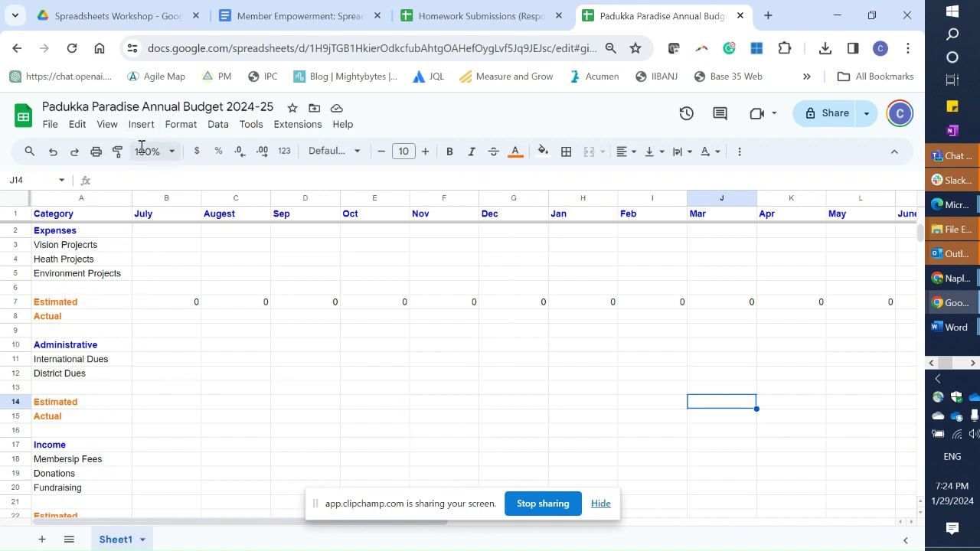
Freeze the first column so the category labels stay in view, and check it across to the Total column
{"action": "left_click", "coordinate": [112, 132]}
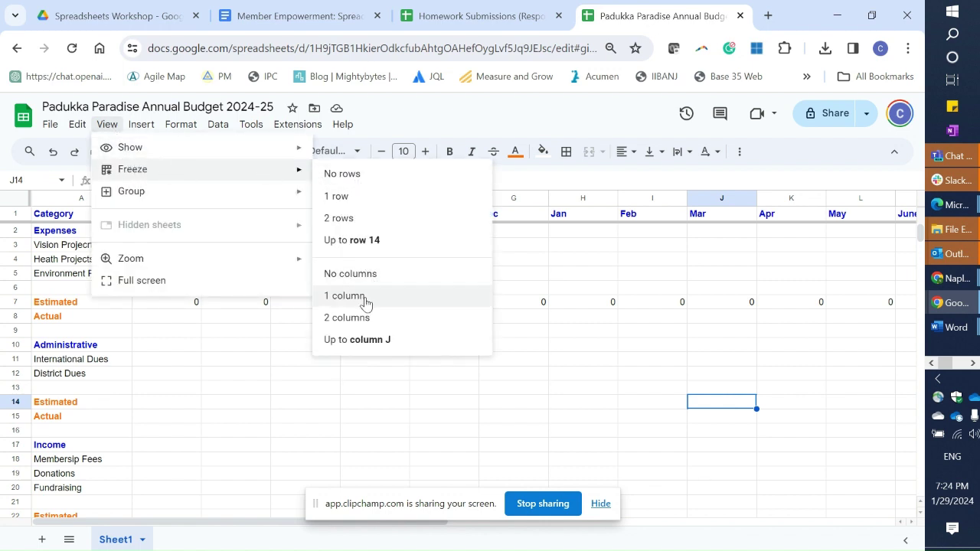
{"action": "left_click", "coordinate": [364, 305]}
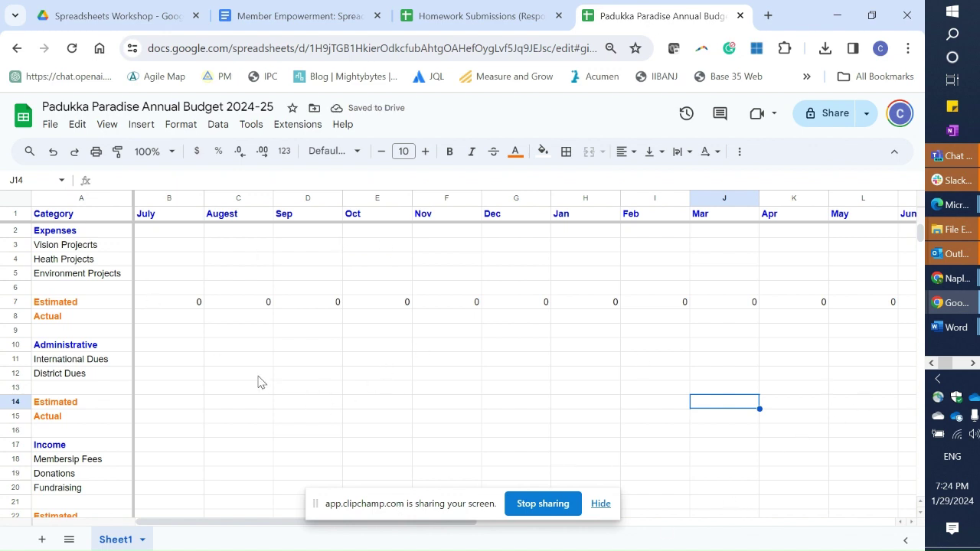
{"action": "left_click", "coordinate": [259, 345]}
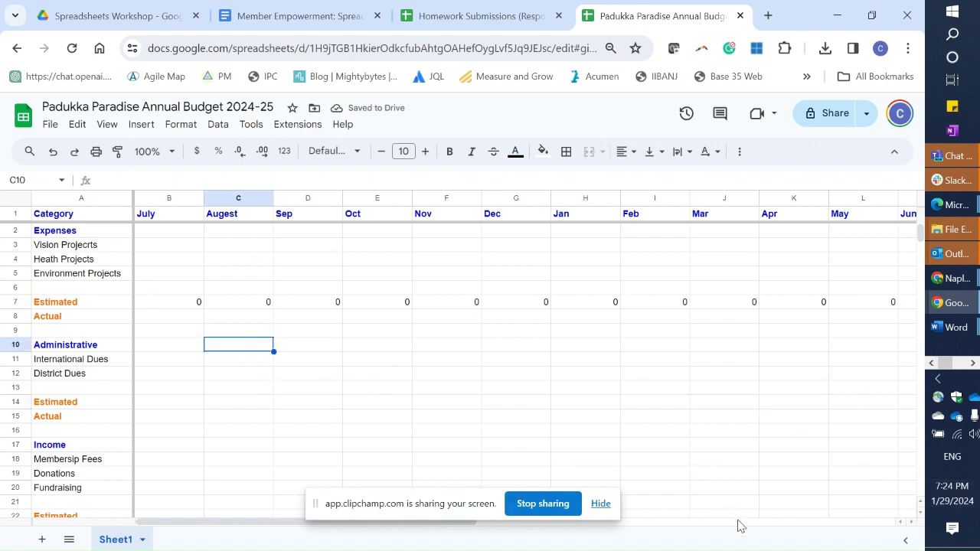
{"action": "left_click_drag", "start_coordinate": [215, 521], "coordinate": [352, 507]}
{"action": "scroll", "coordinate": [284, 492], "scroll_direction": "right", "scroll_amount": 2}
{"action": "scroll", "coordinate": [164, 483], "scroll_direction": "left", "scroll_amount": 5}
{"action": "scroll", "coordinate": [112, 475], "scroll_direction": "right", "scroll_amount": 10}
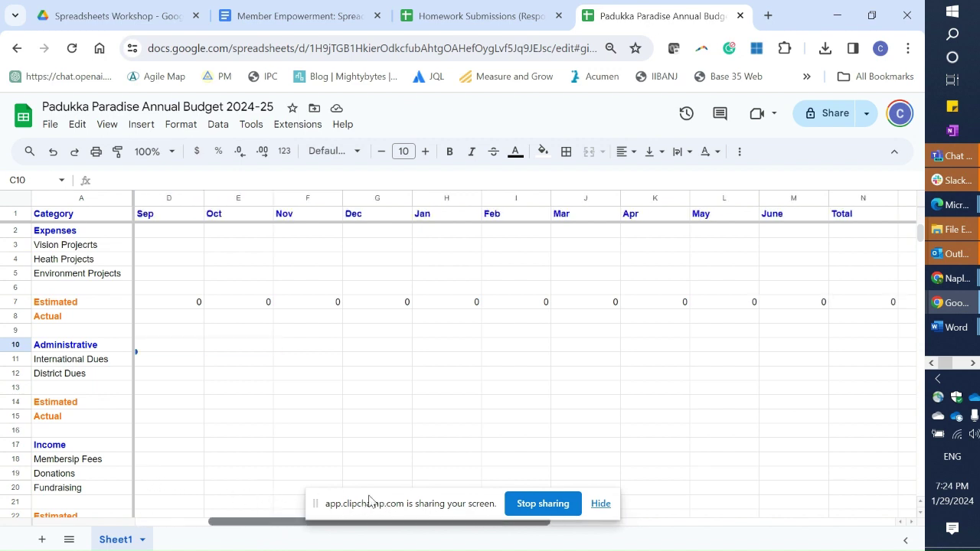
{"action": "scroll", "coordinate": [112, 475], "scroll_direction": "left", "scroll_amount": 10}
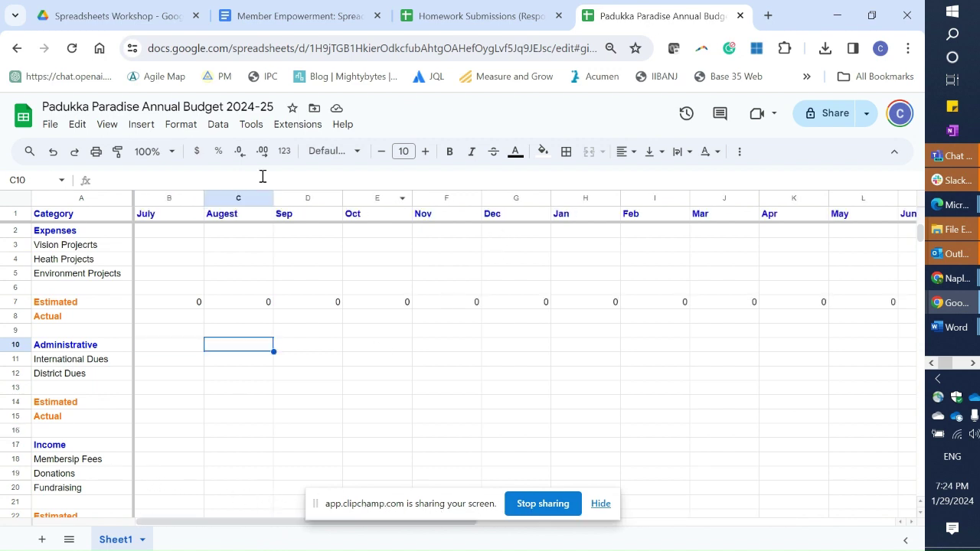
{"action": "left_click", "coordinate": [101, 127]}
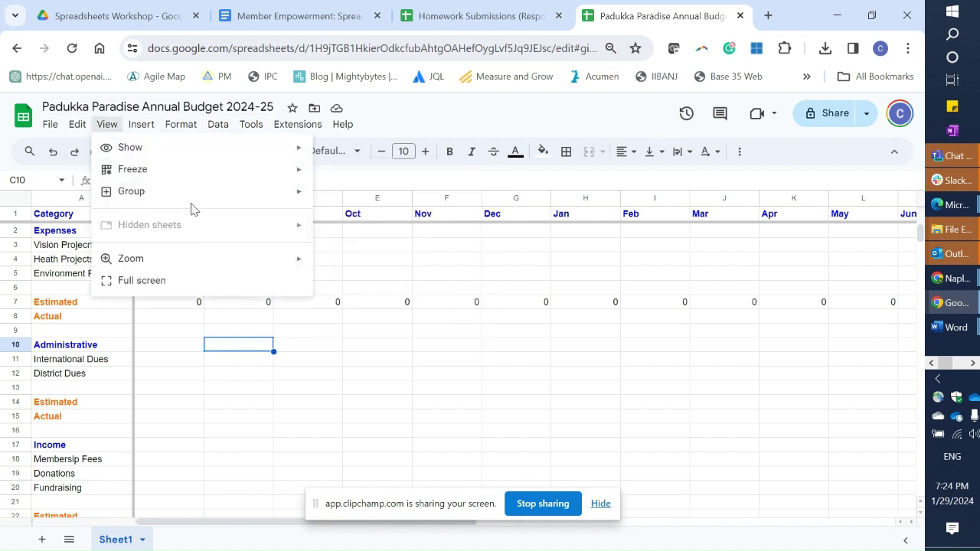
{"action": "mouse_move", "coordinate": [207, 173]}
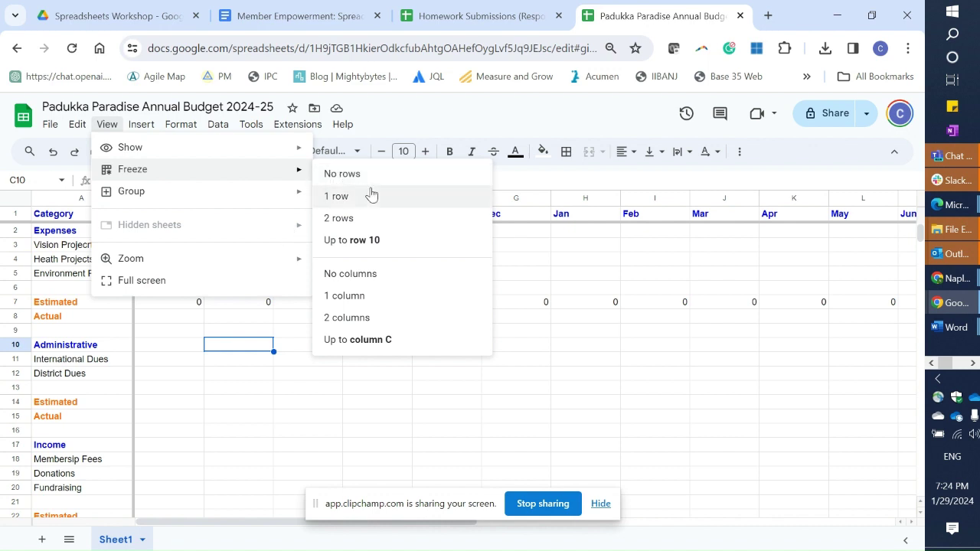
{"action": "mouse_move", "coordinate": [274, 254]}
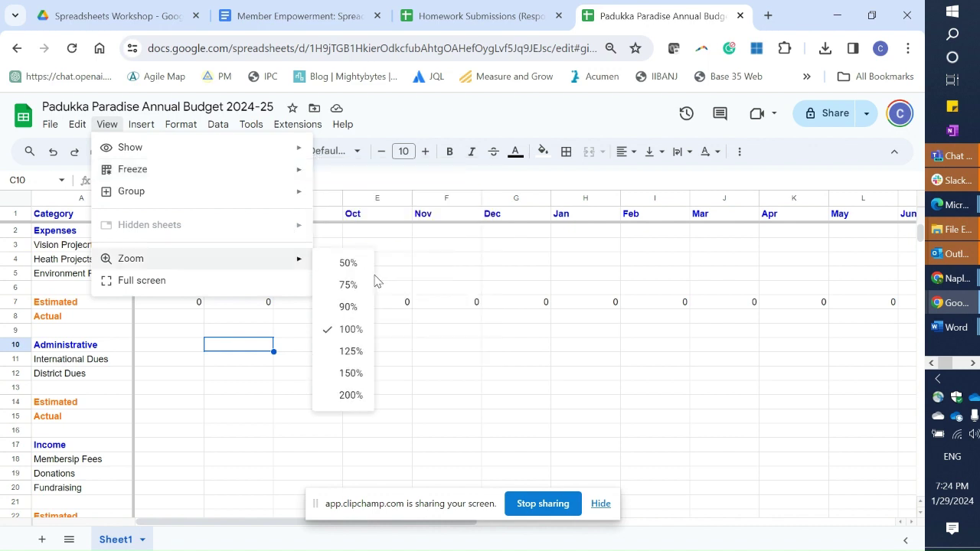
{"action": "left_click", "coordinate": [208, 388]}
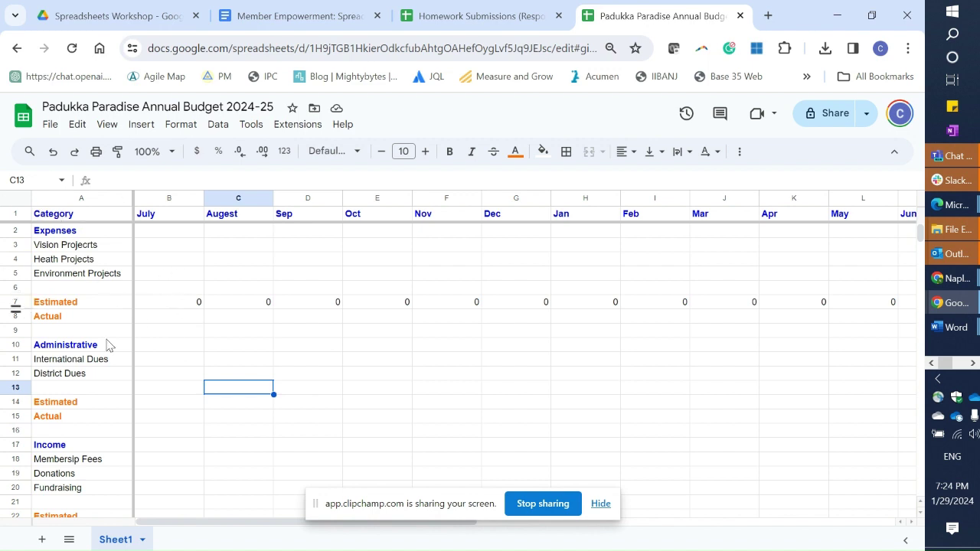
Enter sample Vision Projects expenses of 5000 for July in B3 and 3000 for September in D3
{"action": "left_click", "coordinate": [170, 250]}
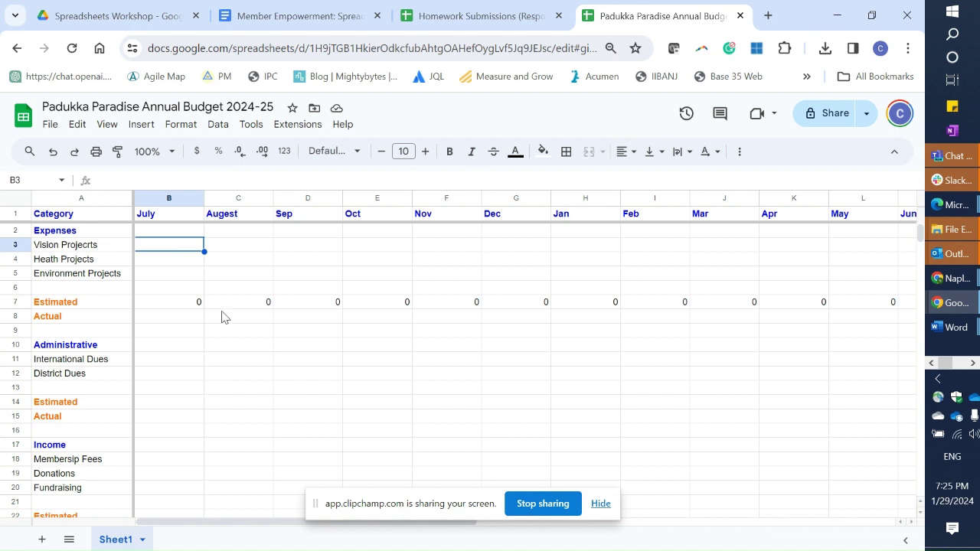
{"action": "type", "text": "5000"}
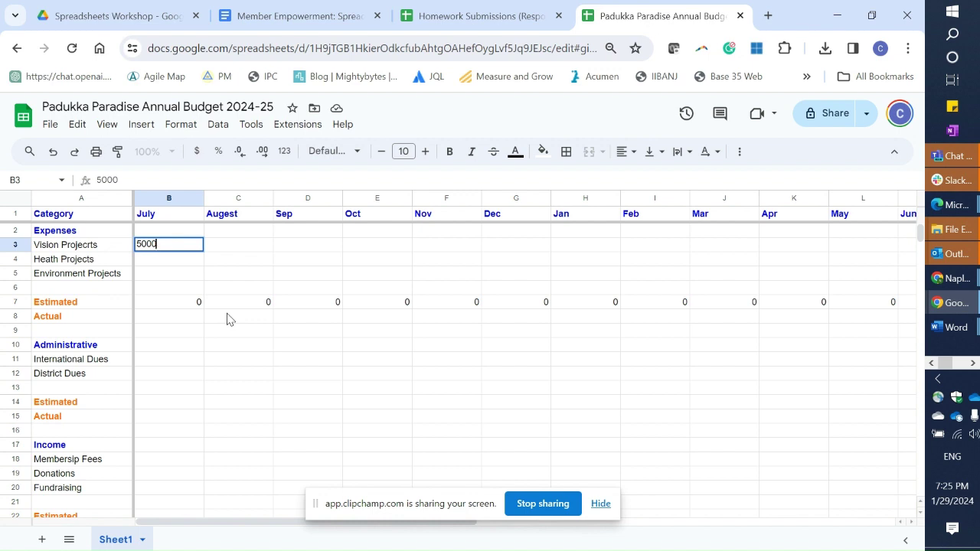
{"action": "key", "text": "Return"}
{"action": "key", "text": "Up"}
{"action": "key", "text": "Right"}
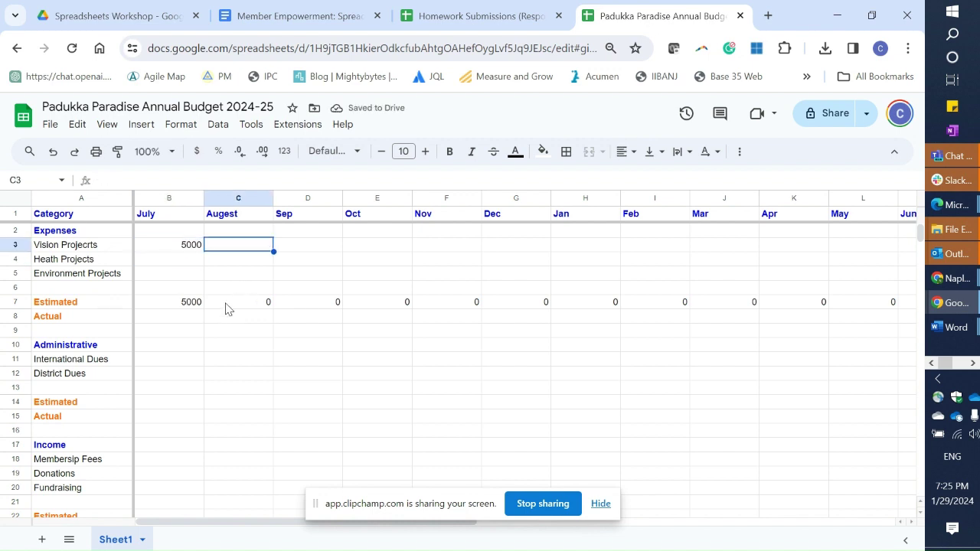
{"action": "key", "text": "Right"}
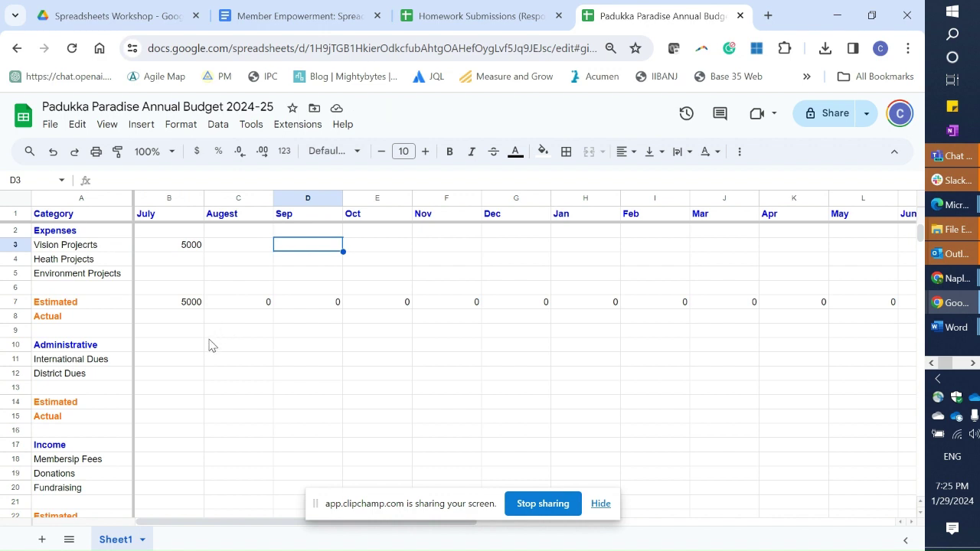
{"action": "type", "text": "3000"}
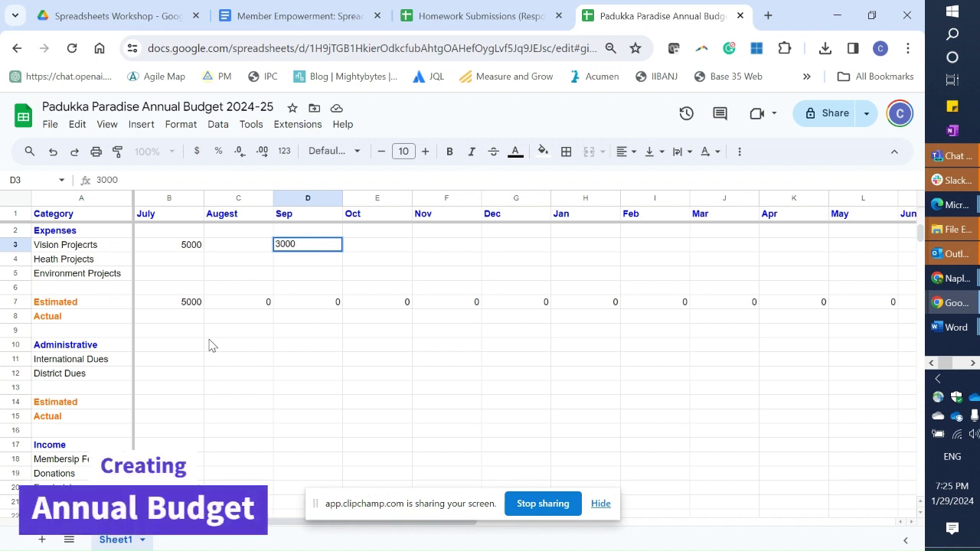
{"action": "key", "text": "Return"}
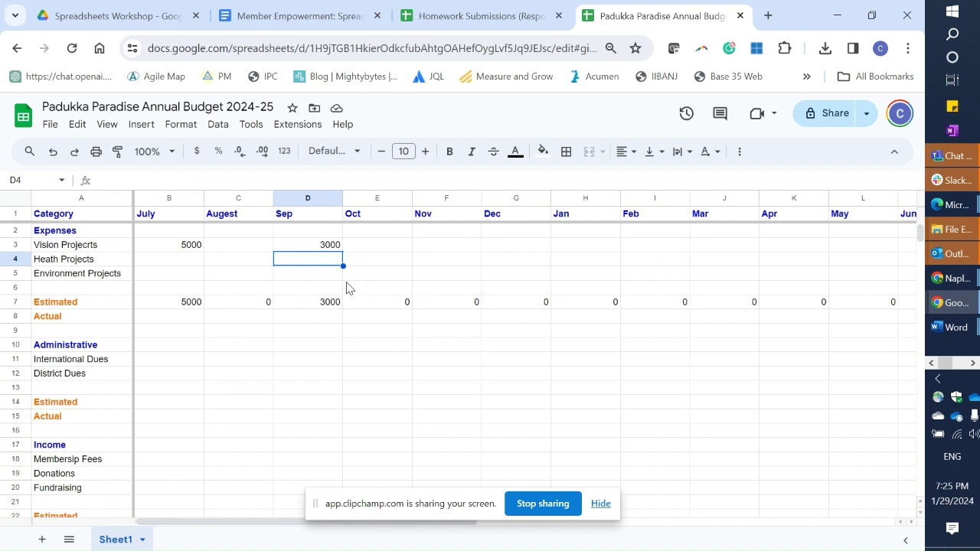
Enter 9000 as the August expense for Environment Projects in C5
{"action": "left_click", "coordinate": [212, 278]}
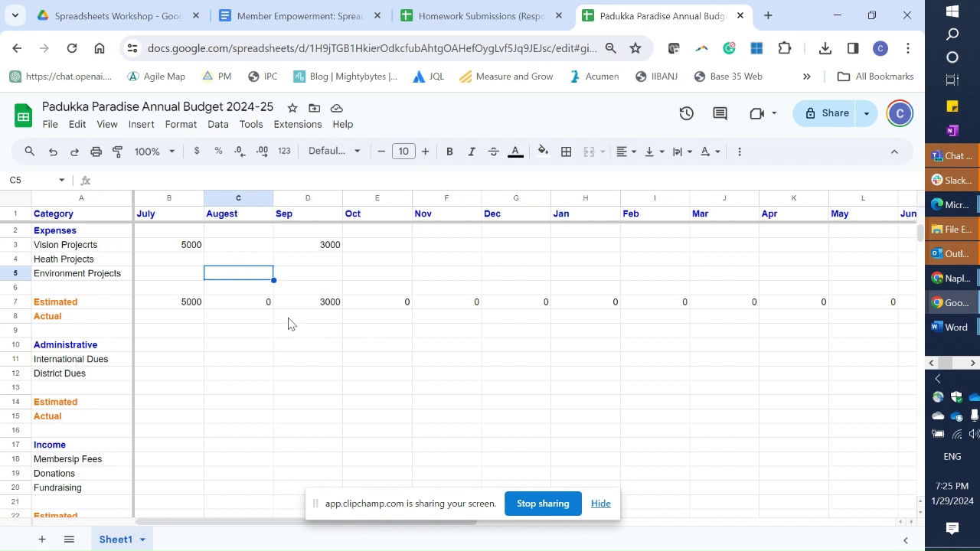
{"action": "type", "text": "9000"}
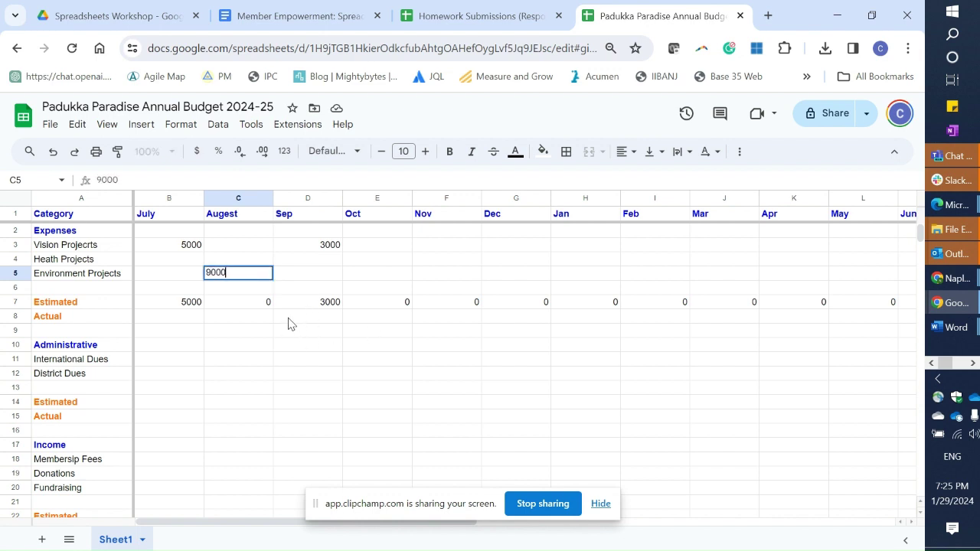
{"action": "key", "text": "Return"}
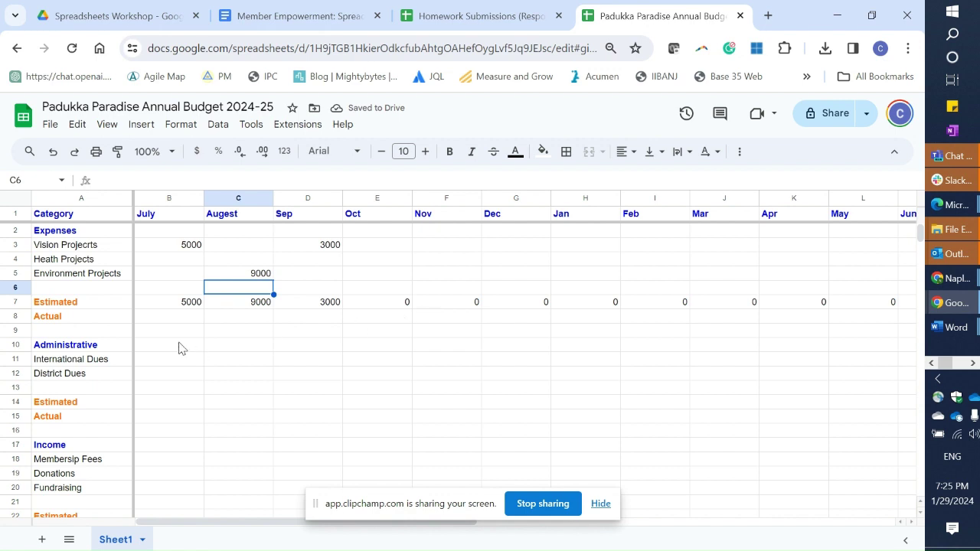
Make the entire Estimated row under Expenses (row 7) bold, including its monthly amounts
{"action": "left_click", "coordinate": [15, 302]}
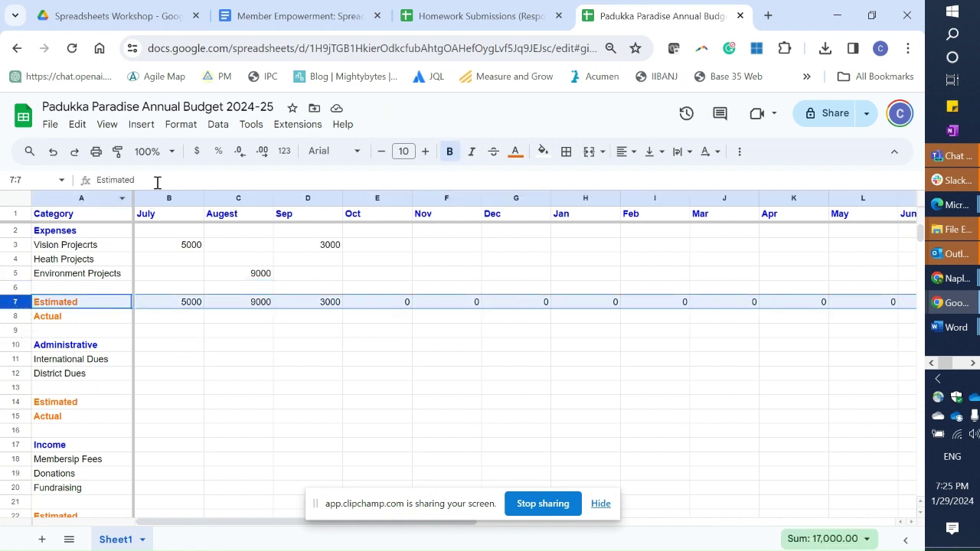
{"action": "left_click", "coordinate": [448, 157]}
{"action": "left_click", "coordinate": [449, 156]}
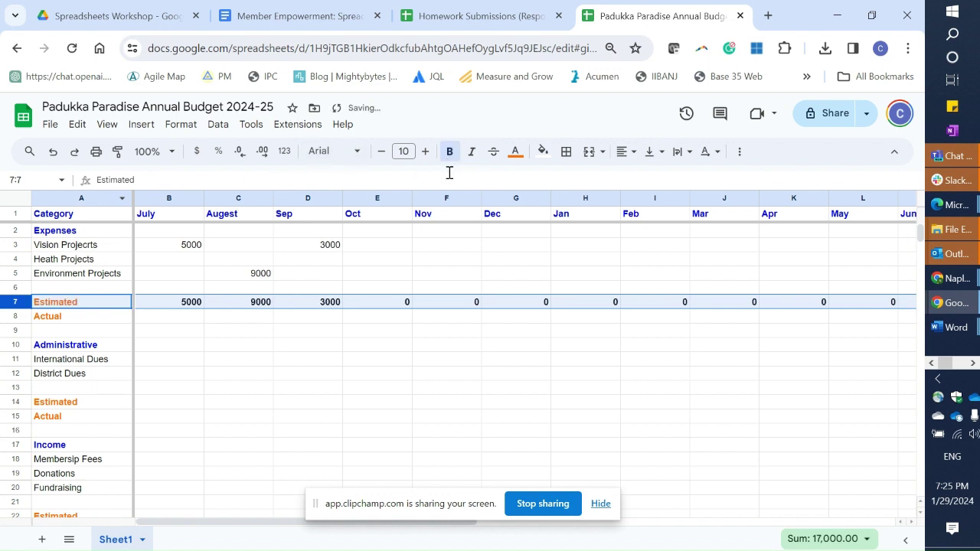
{"action": "left_click", "coordinate": [266, 344]}
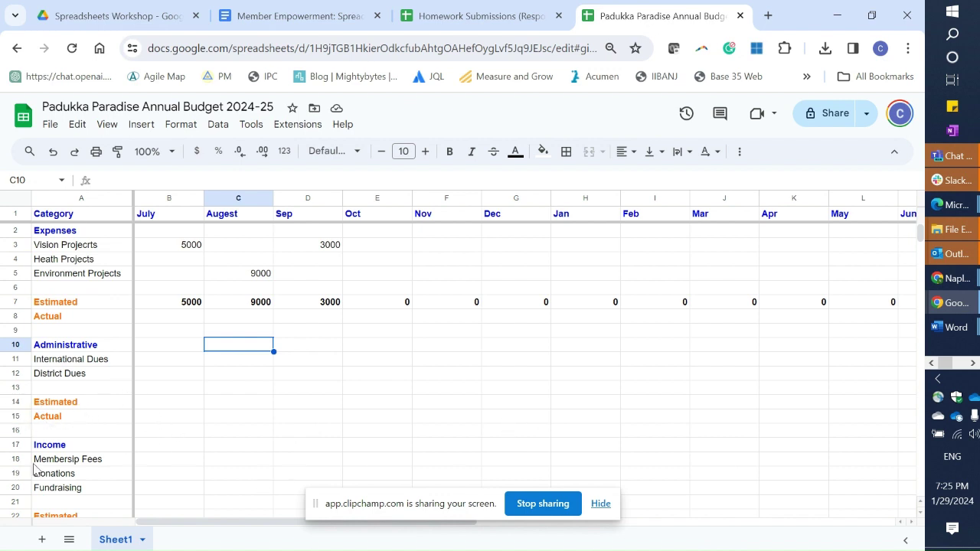
Enter the formula =sum(B11:B13) in B14 as the July Estimated amount for the Administrative section
{"action": "left_click", "coordinate": [183, 407]}
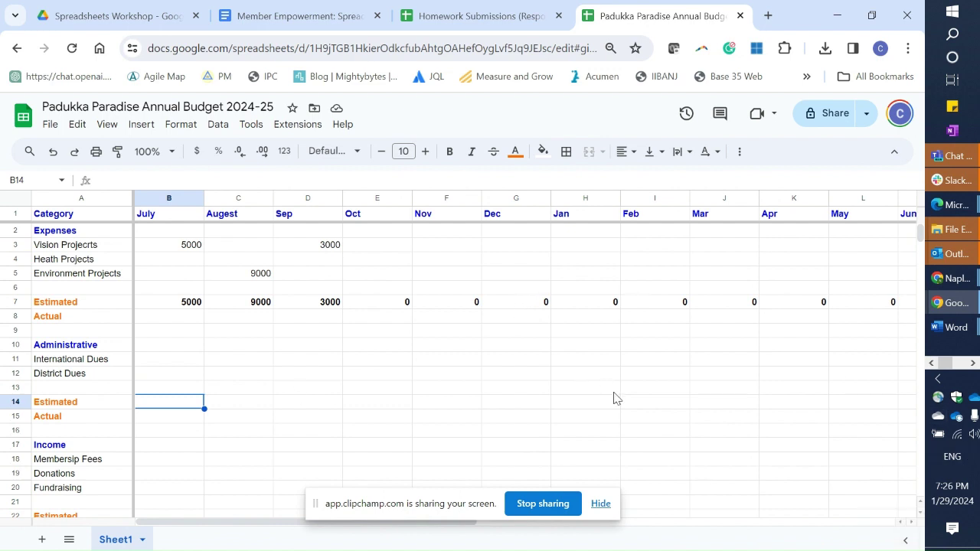
{"action": "type", "text": "="}
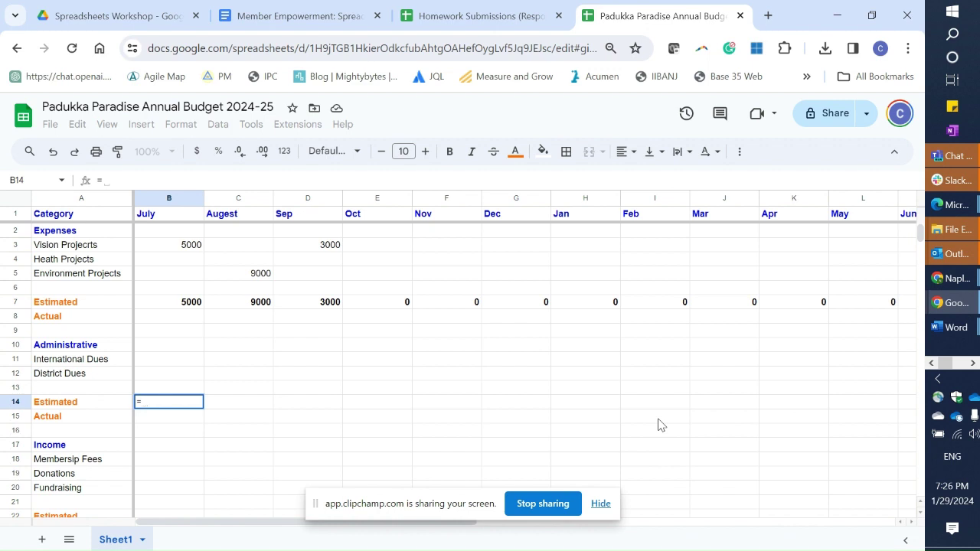
{"action": "type", "text": "sum"}
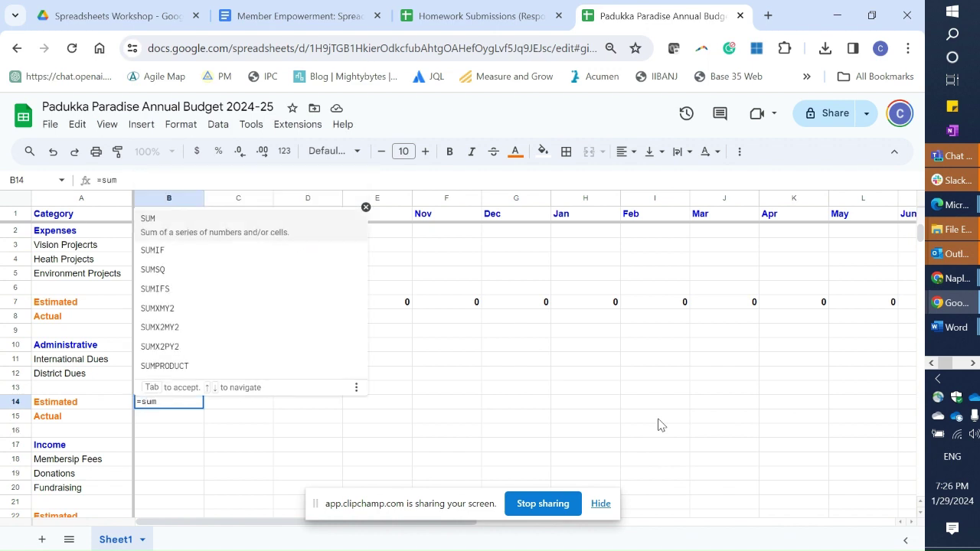
{"action": "type", "text": "("}
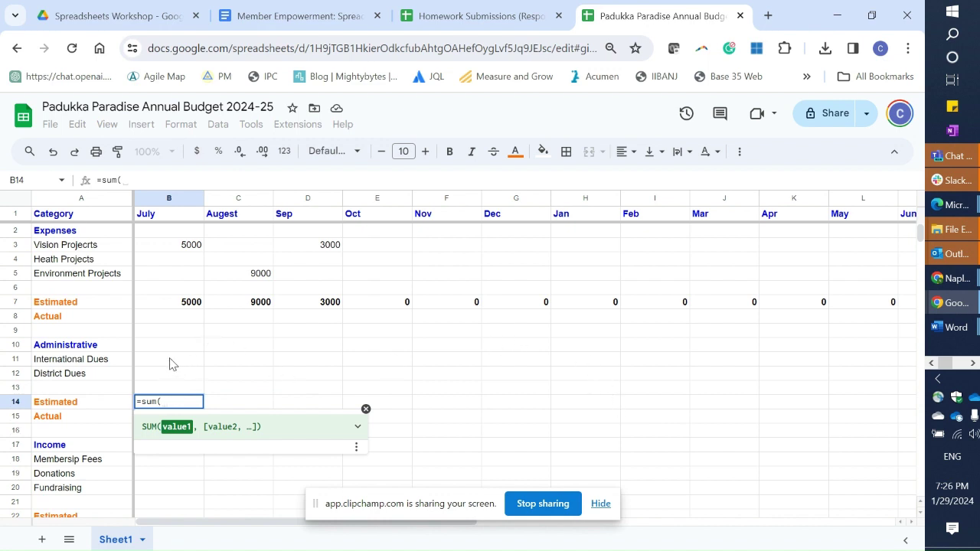
{"action": "left_click_drag", "start_coordinate": [170, 364], "coordinate": [169, 396]}
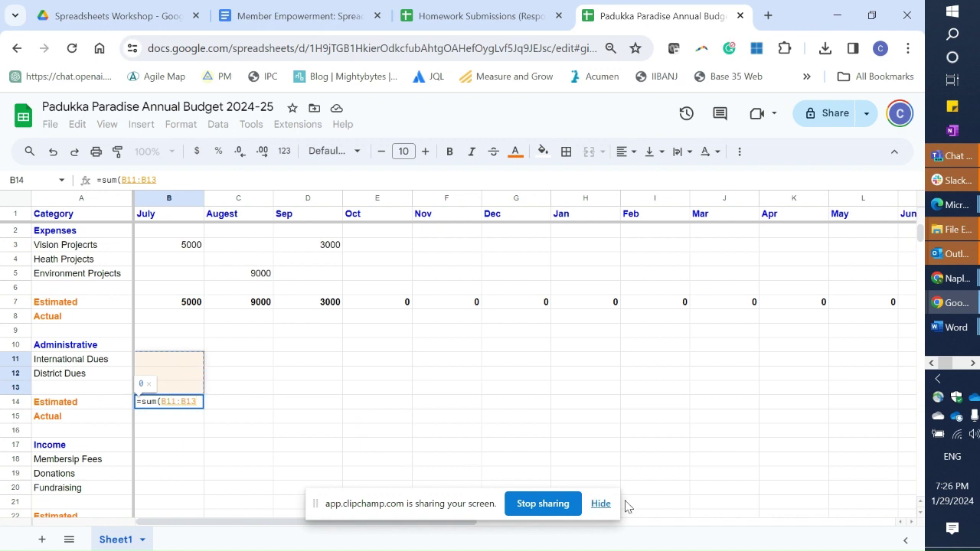
{"action": "type", "text": ")"}
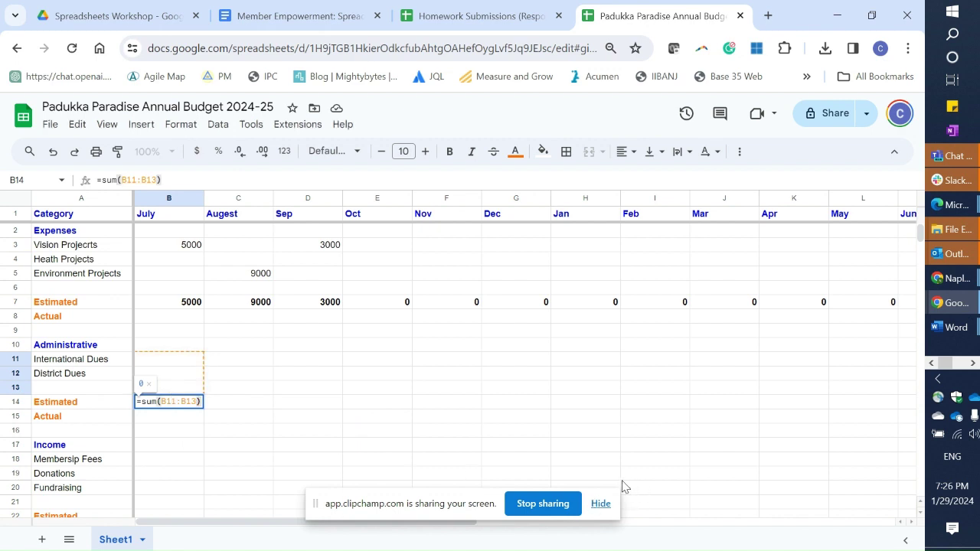
{"action": "key", "text": "Return"}
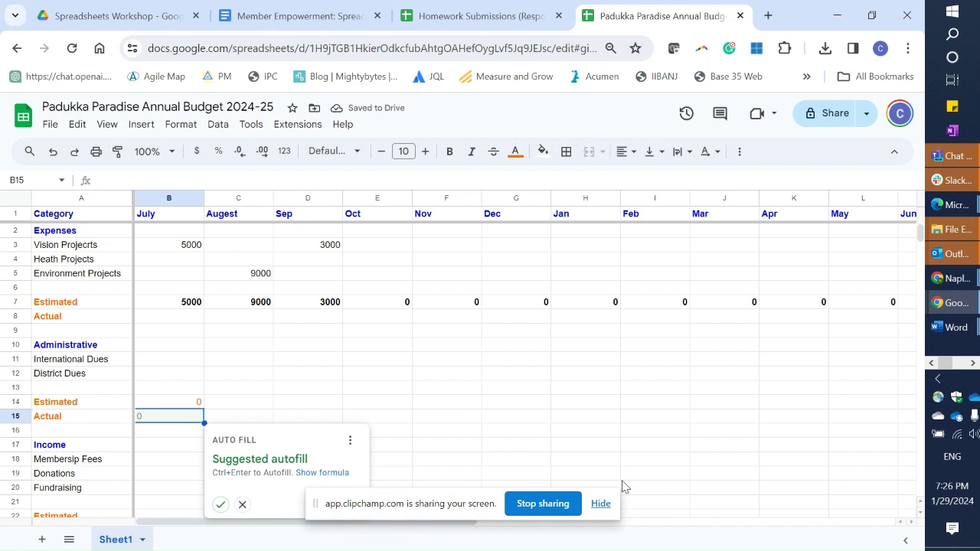
Copy the Administrative Estimated formula from B14 across C14:N14, covering the remaining months and the Total column
{"action": "key", "text": "Up"}
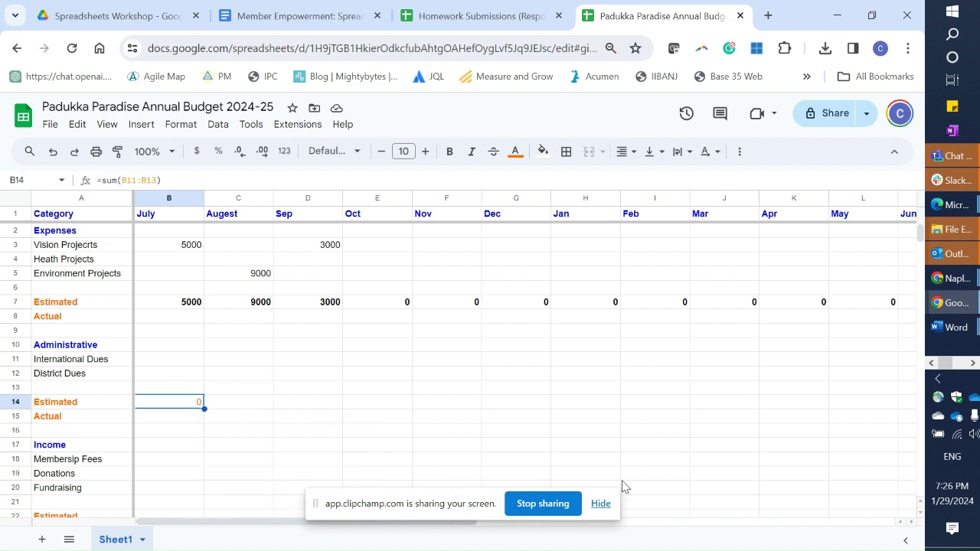
{"action": "key", "text": "ctrl+c"}
{"action": "key", "text": "Right"}
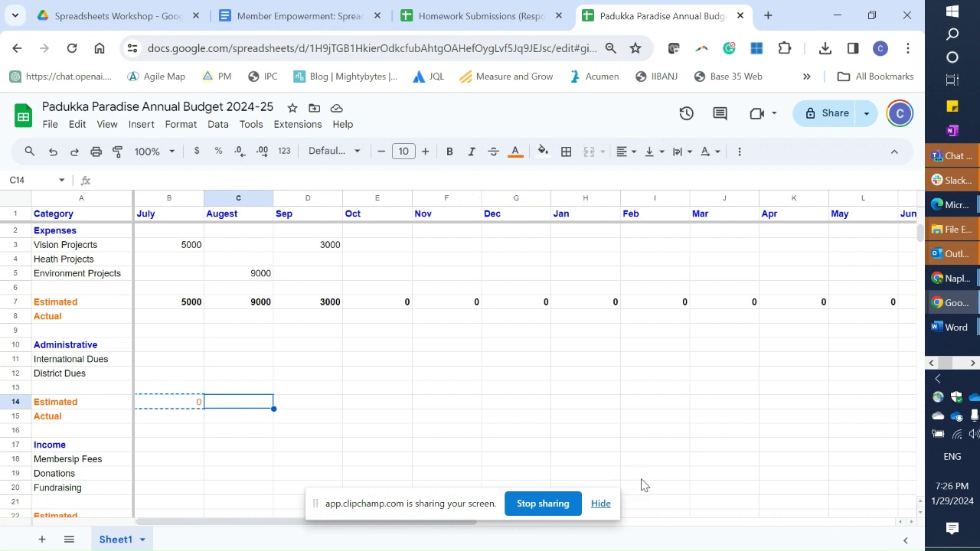
{"action": "key", "text": "shift+Right"}
{"action": "key", "text": "shift+Right"}
{"action": "key", "text": "shift+Right"}
{"action": "key", "text": "shift+Right"}
{"action": "key", "text": "shift+Right"}
{"action": "key", "text": "shift+Right"}
{"action": "key", "text": "shift+Right"}
{"action": "key", "text": "shift+Right"}
{"action": "key", "text": "shift+Right"}
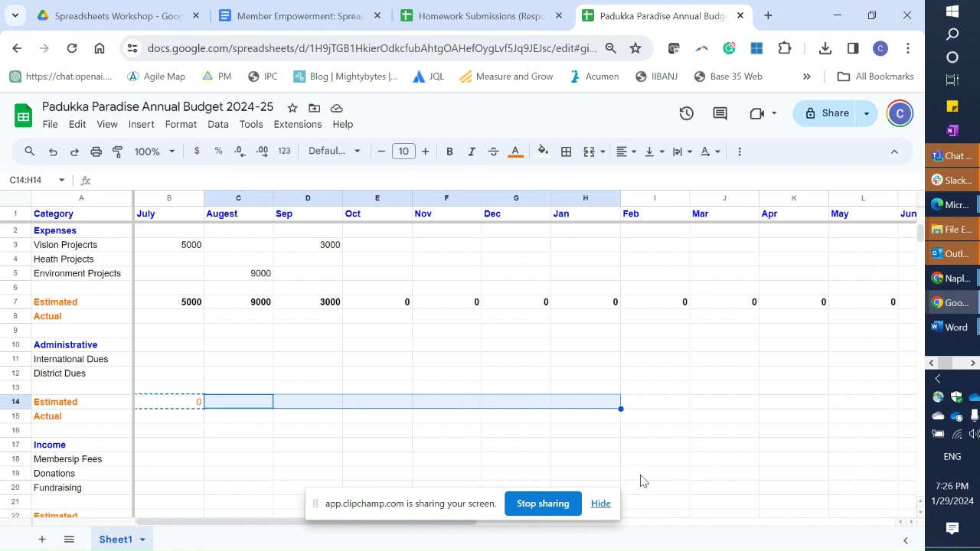
{"action": "scroll", "coordinate": [641, 482], "scroll_direction": "right", "scroll_amount": 2}
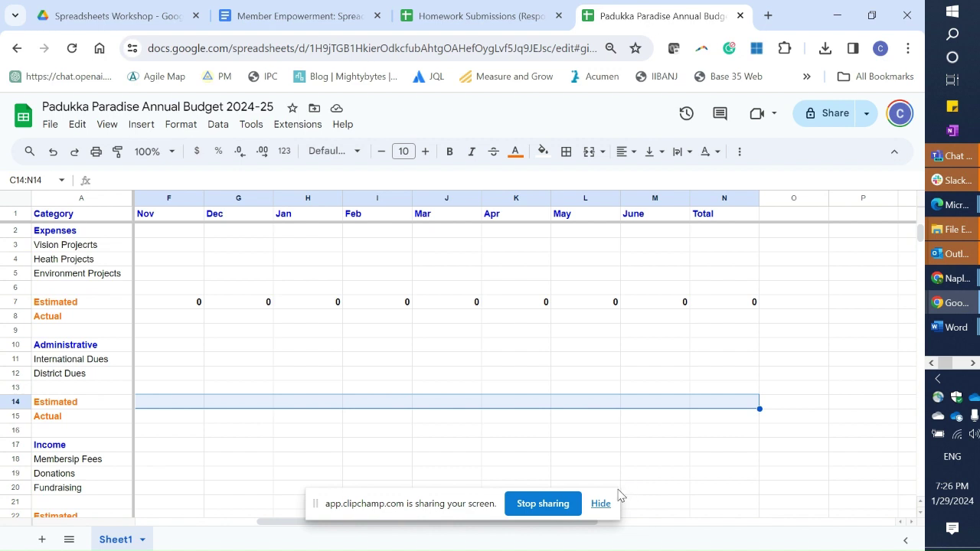
{"action": "key", "text": "ctrl+v"}
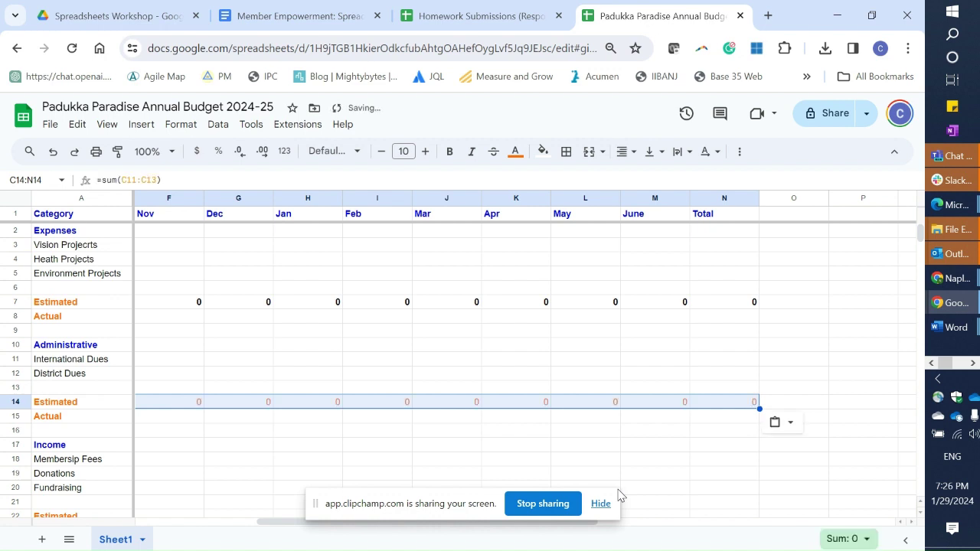
{"action": "key", "text": "Tab"}
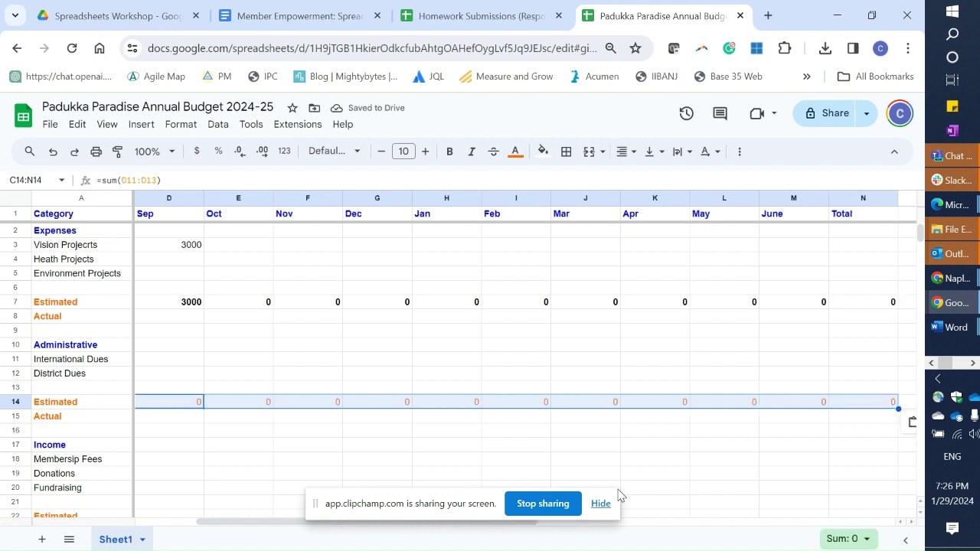
{"action": "key", "text": "Left"}
{"action": "key", "text": "Left"}
{"action": "key", "text": "Left"}
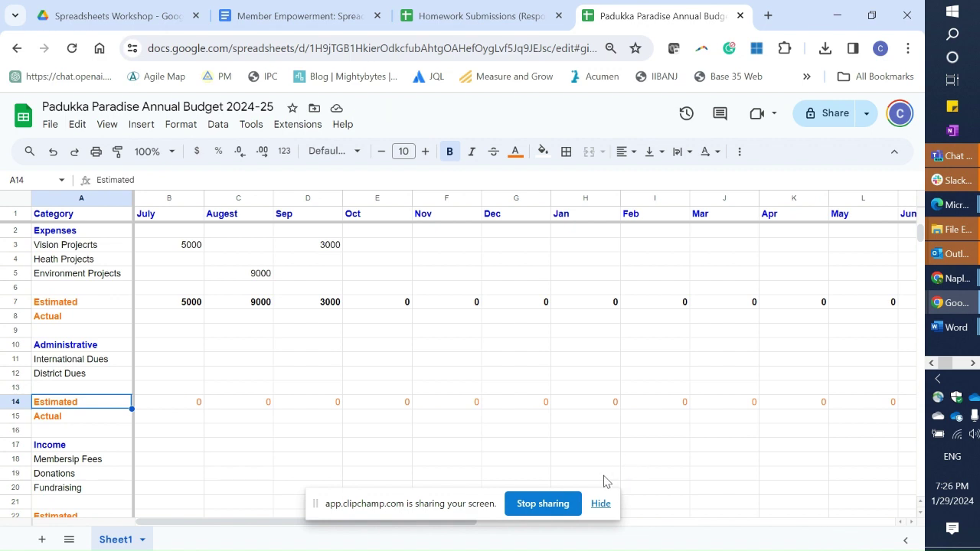
Enter the formula =sum(B18:B21) in B22 as the July Estimated amount for the Income section
{"action": "key", "text": "Down"}
{"action": "key", "text": "Down"}
{"action": "key", "text": "Down"}
{"action": "key", "text": "Down"}
{"action": "key", "text": "Down"}
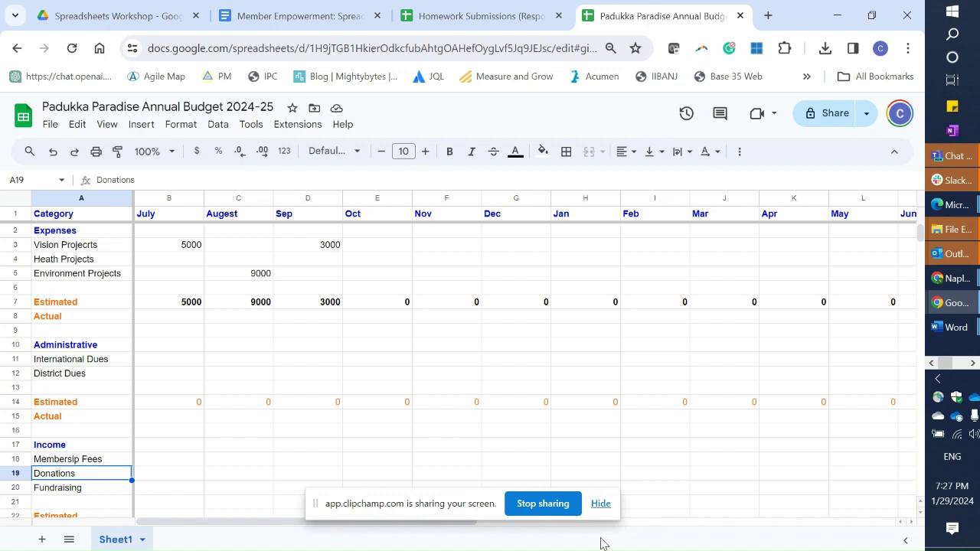
{"action": "key", "text": "Down"}
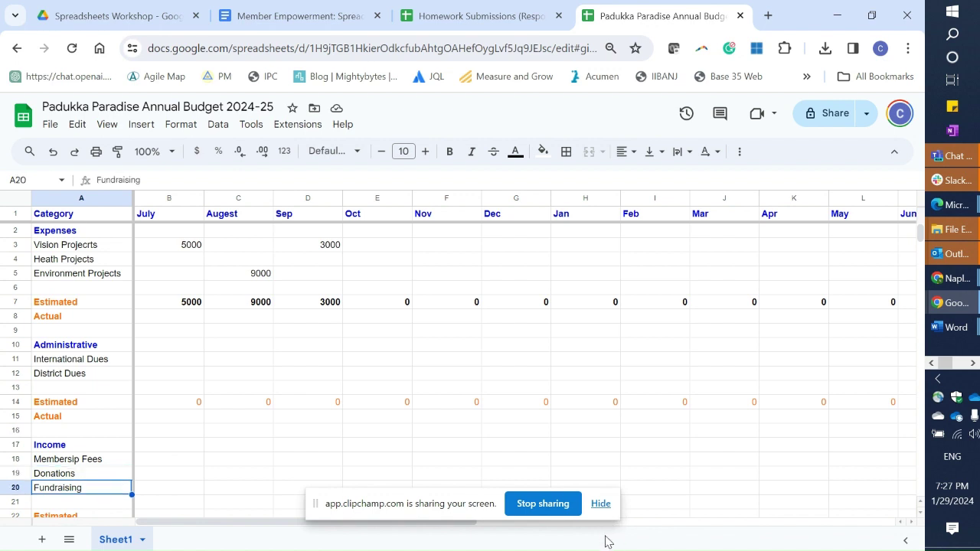
{"action": "key", "text": "Down"}
{"action": "key", "text": "Down"}
{"action": "key", "text": "Down"}
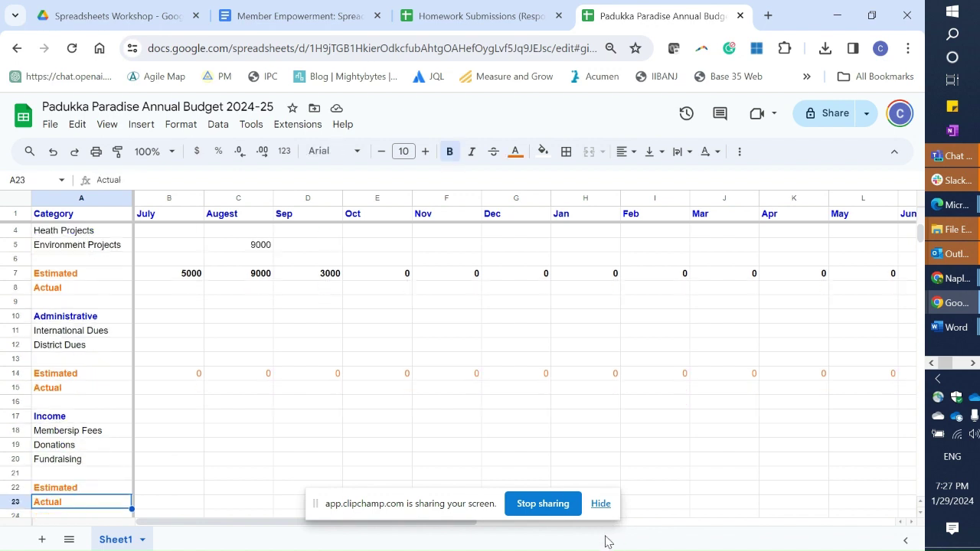
{"action": "key", "text": "Up"}
{"action": "key", "text": "Right"}
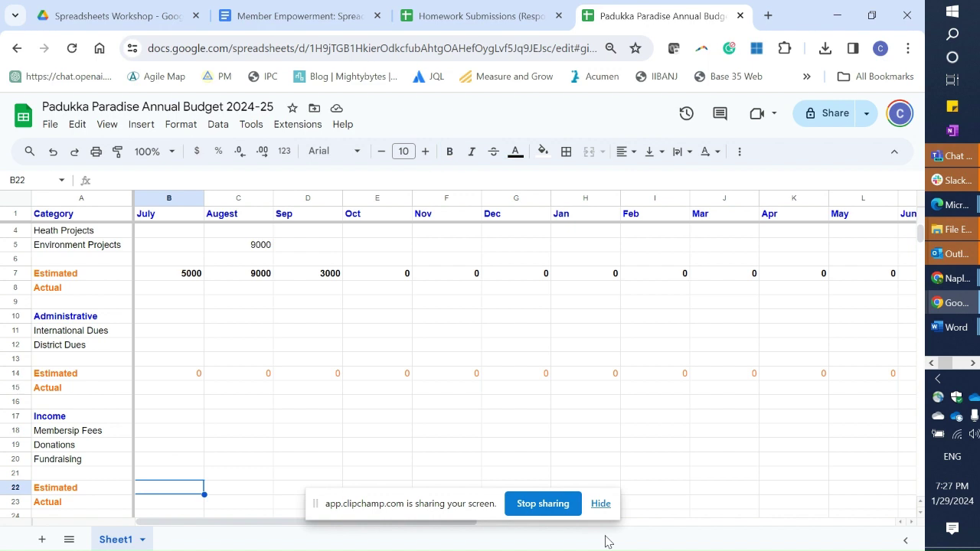
{"action": "type", "text": "="}
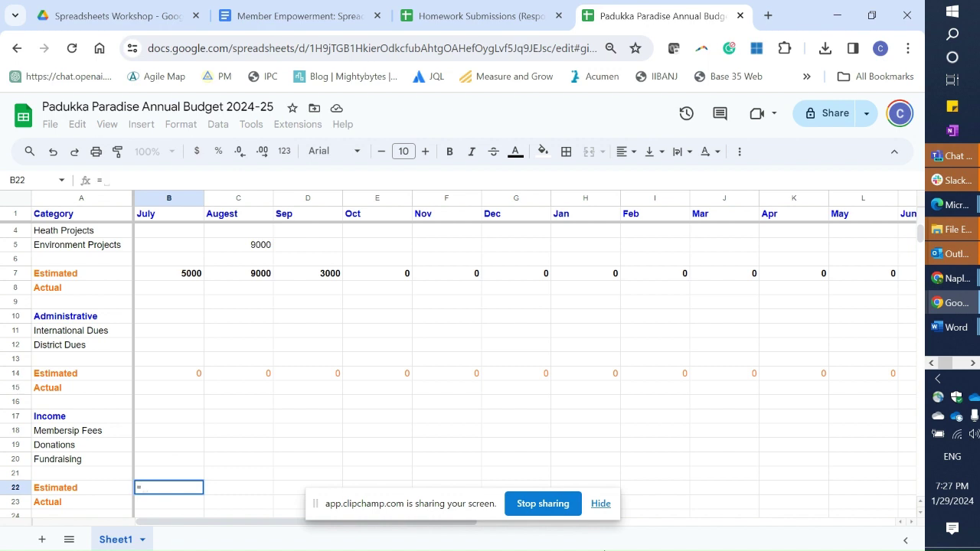
{"action": "type", "text": "sum"}
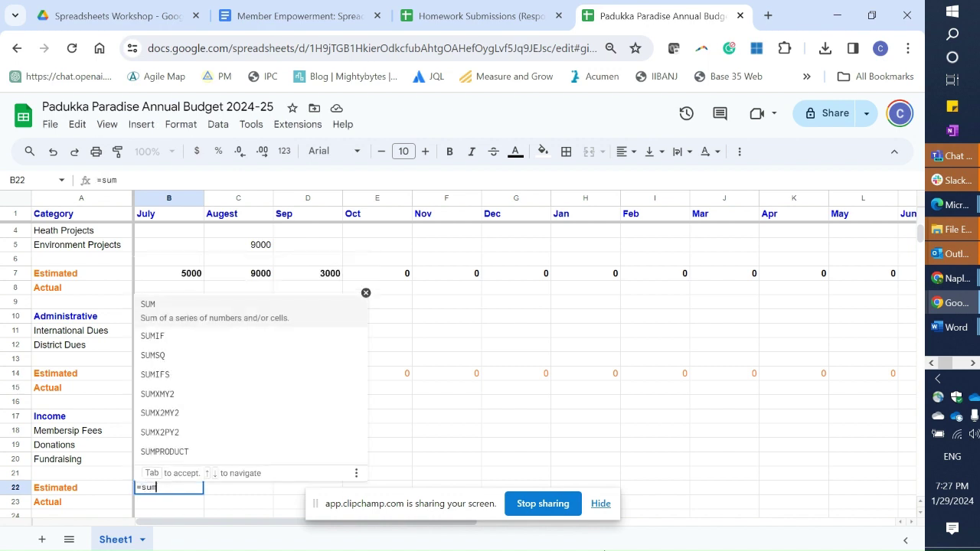
{"action": "type", "text": "("}
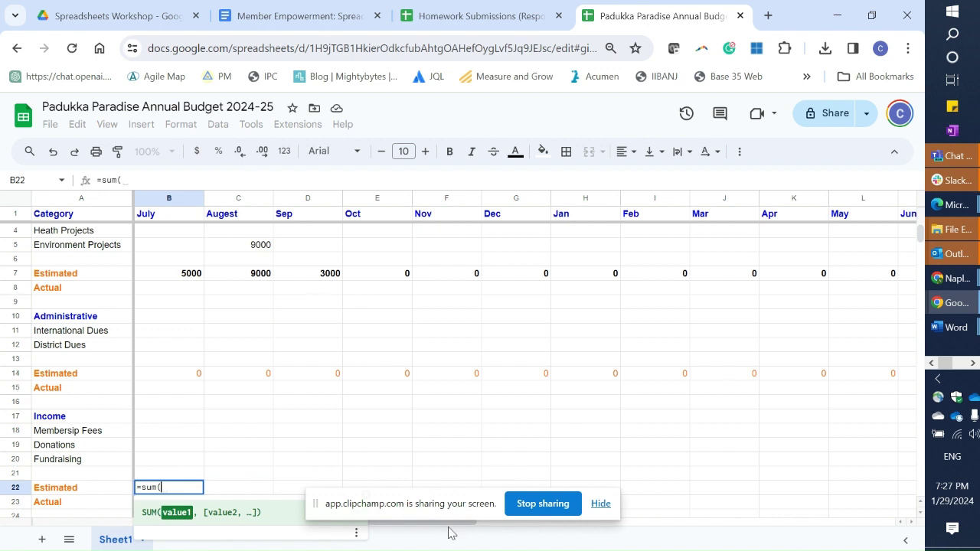
{"action": "left_click", "coordinate": [169, 433]}
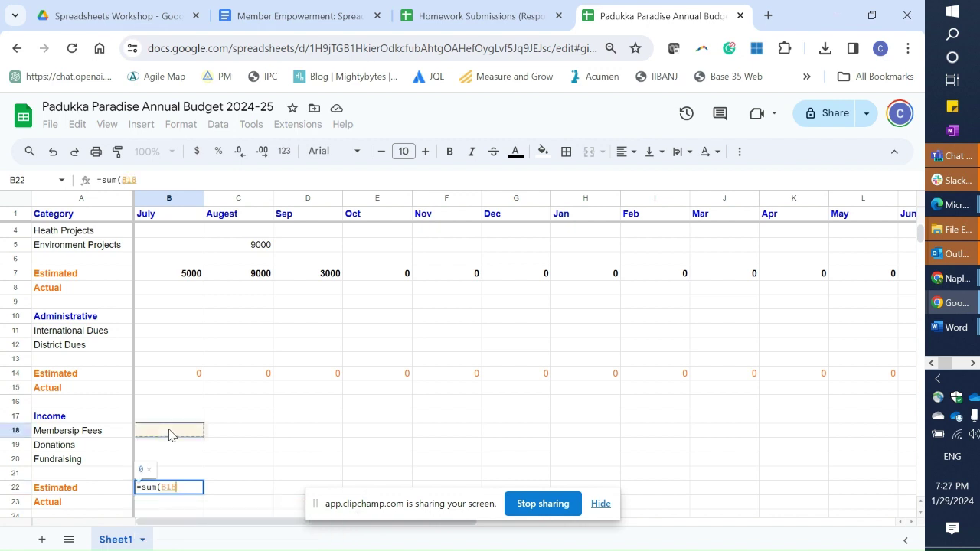
{"action": "left_click_drag", "start_coordinate": [169, 434], "coordinate": [162, 482]}
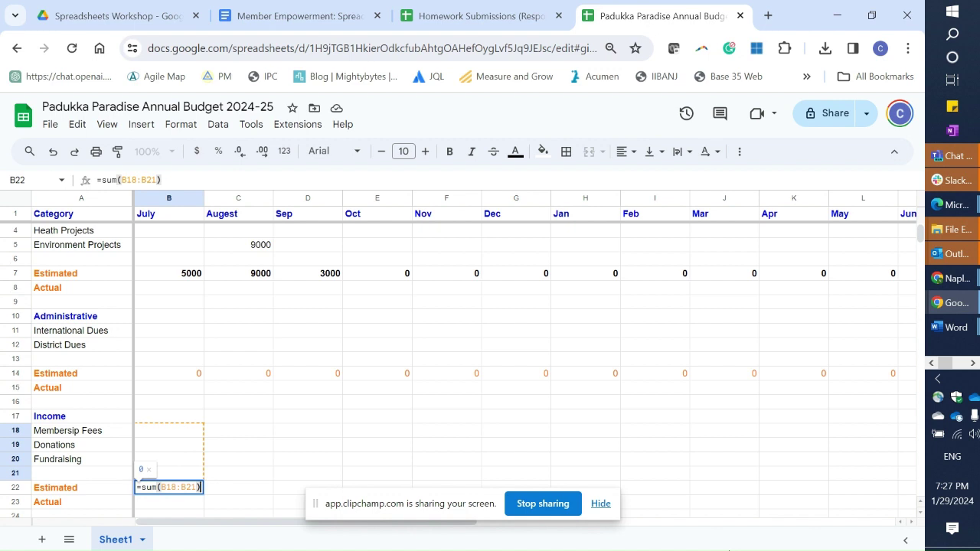
{"action": "key", "text": "Return"}
Copy the Income Estimated formula from B22 across C22:N22, through the Total column
{"action": "left_click", "coordinate": [169, 487]}
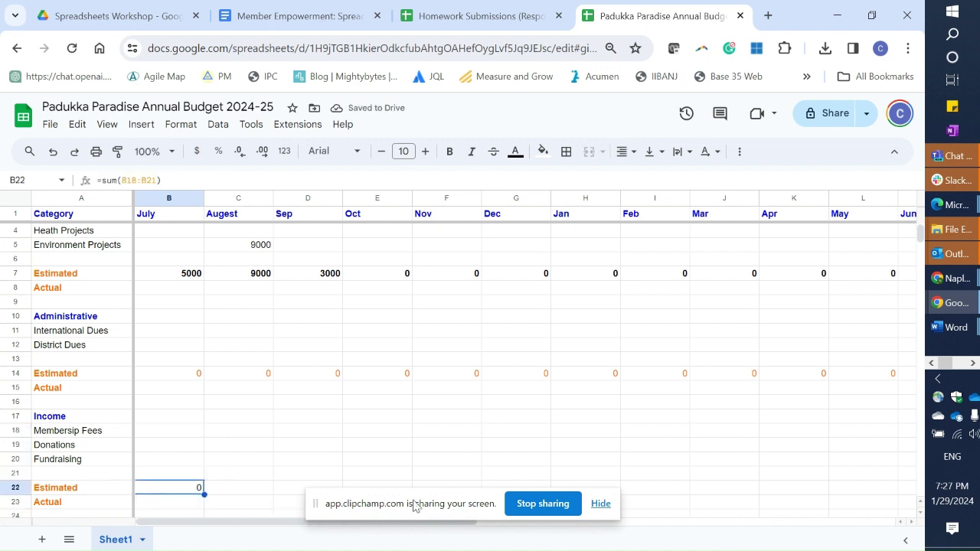
{"action": "right_click", "coordinate": [145, 490]}
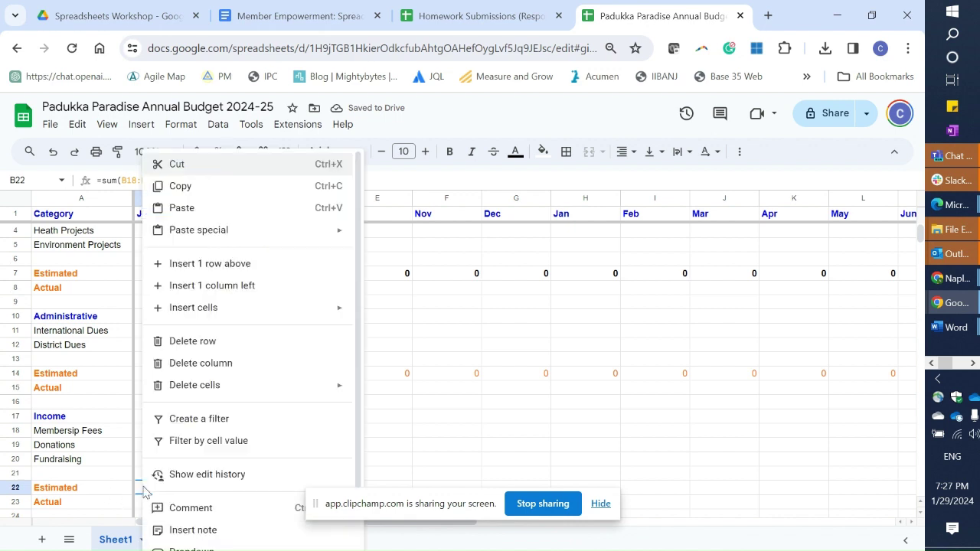
{"action": "left_click", "coordinate": [217, 188]}
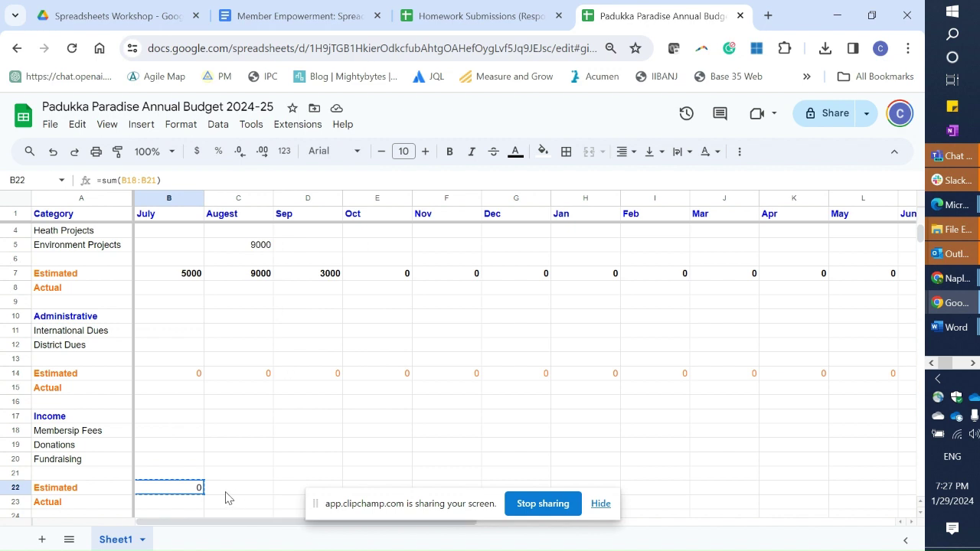
{"action": "left_click_drag", "start_coordinate": [228, 492], "coordinate": [928, 493]}
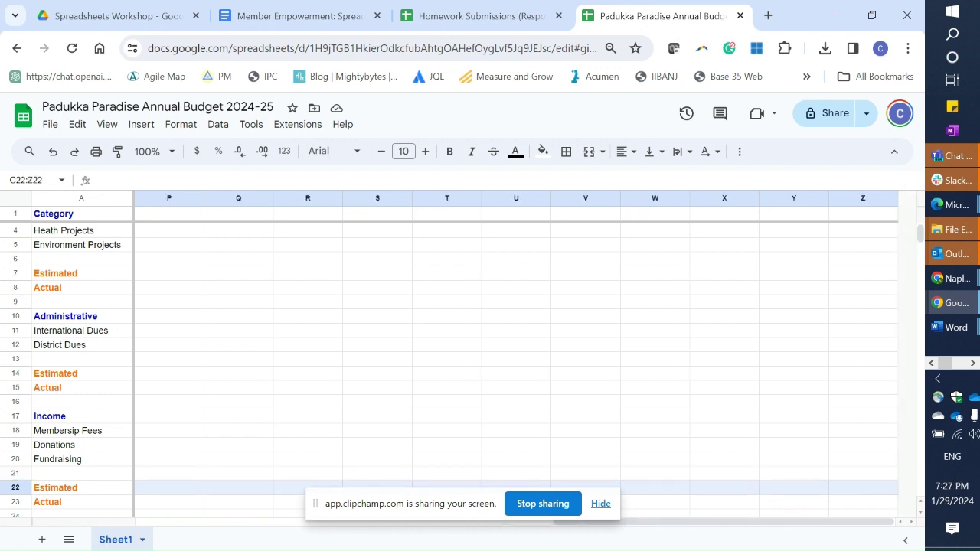
{"action": "left_click_drag", "start_coordinate": [929, 493], "coordinate": [291, 284]}
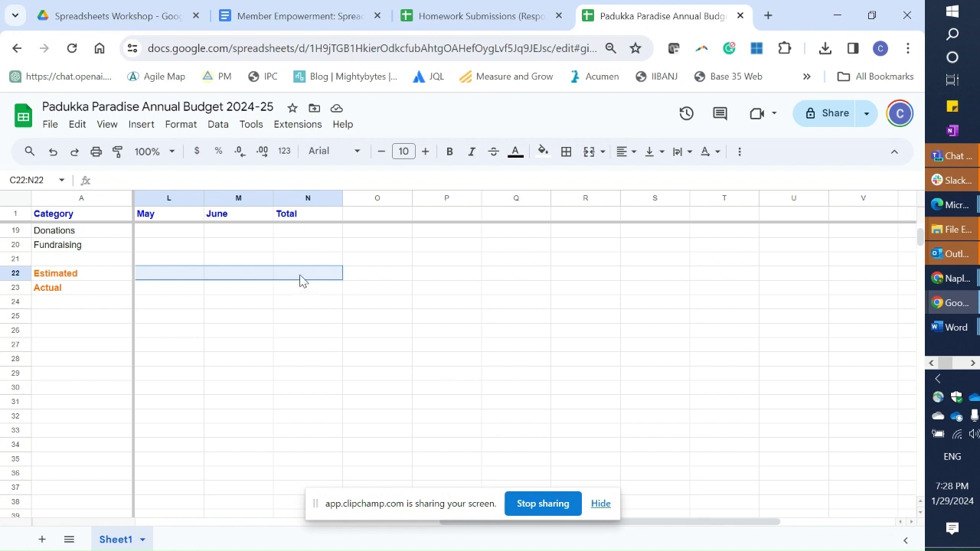
{"action": "right_click", "coordinate": [300, 280]}
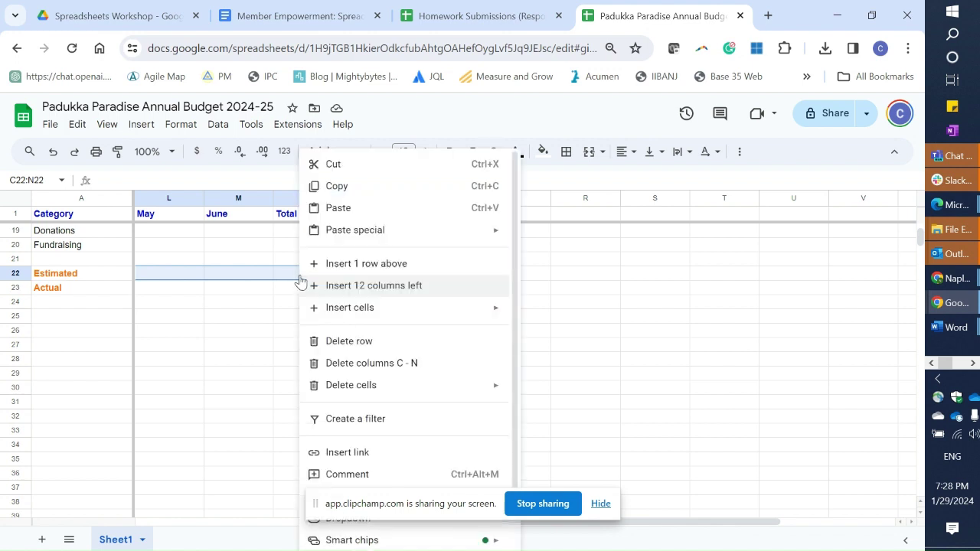
{"action": "left_click", "coordinate": [355, 208]}
{"action": "left_click", "coordinate": [297, 407]}
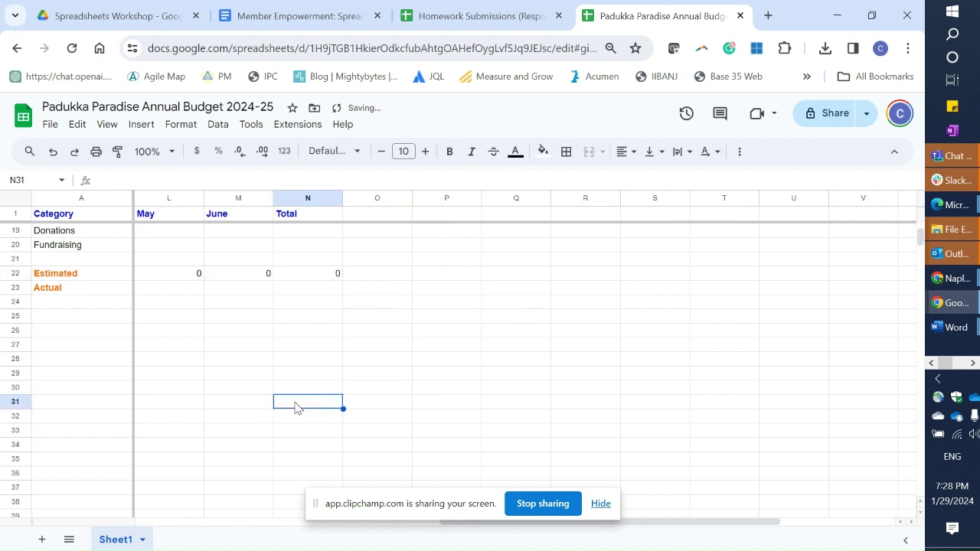
Review the Estimated rows of the Income, Administrative and Expenses sections, going back to the first month and up to Vision Projects
{"action": "key", "text": "Left"}
{"action": "key", "text": "Left"}
{"action": "key", "text": "Left"}
{"action": "key", "text": "Left"}
{"action": "key", "text": "Left"}
{"action": "key", "text": "Left"}
{"action": "key", "text": "Left"}
{"action": "key", "text": "Left"}
{"action": "key", "text": "Left"}
{"action": "key", "text": "Left"}
{"action": "key", "text": "Left"}
{"action": "key", "text": "Left"}
{"action": "key", "text": "Left"}
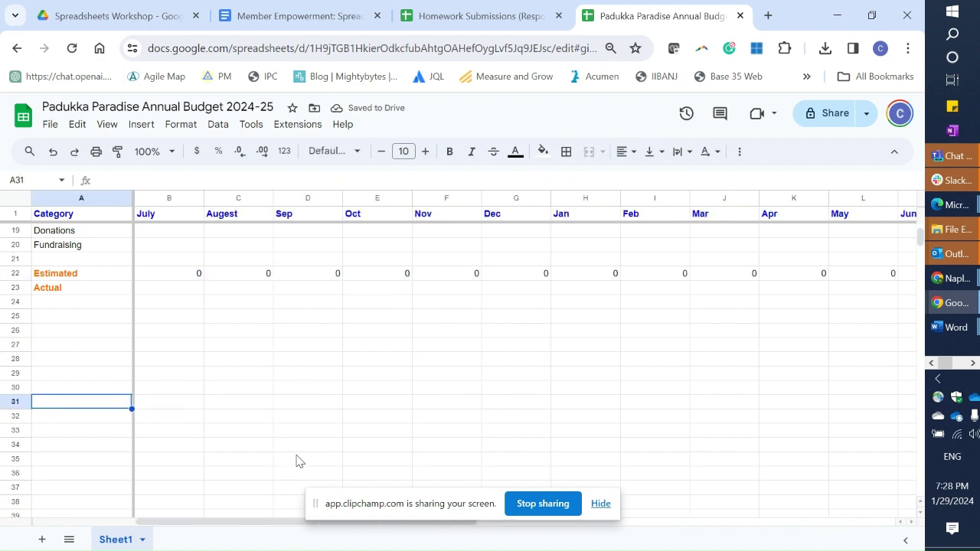
{"action": "key", "text": "Up"}
{"action": "key", "text": "Up"}
{"action": "key", "text": "Up"}
{"action": "key", "text": "Up"}
{"action": "key", "text": "Up"}
{"action": "key", "text": "Up"}
{"action": "key", "text": "Up"}
{"action": "key", "text": "Up"}
{"action": "key", "text": "Up"}
{"action": "key", "text": "Up"}
{"action": "key", "text": "Up"}
{"action": "key", "text": "Up"}
{"action": "key", "text": "Up"}
{"action": "key", "text": "Up"}
{"action": "key", "text": "Up"}
{"action": "key", "text": "Up"}
{"action": "key", "text": "Up"}
{"action": "key", "text": "Up"}
{"action": "key", "text": "Up"}
{"action": "key", "text": "Up"}
{"action": "key", "text": "Up"}
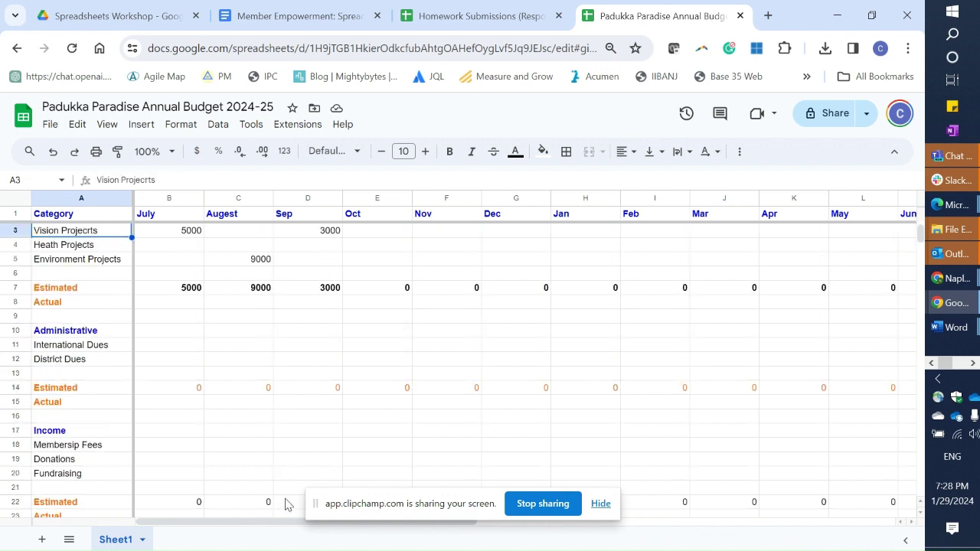
Enter 100000 as the August amount for International Dues in the Administrative section, cell C11
{"action": "key", "text": "Down"}
{"action": "key", "text": "Down"}
{"action": "key", "text": "Down"}
{"action": "key", "text": "Down"}
{"action": "key", "text": "Down"}
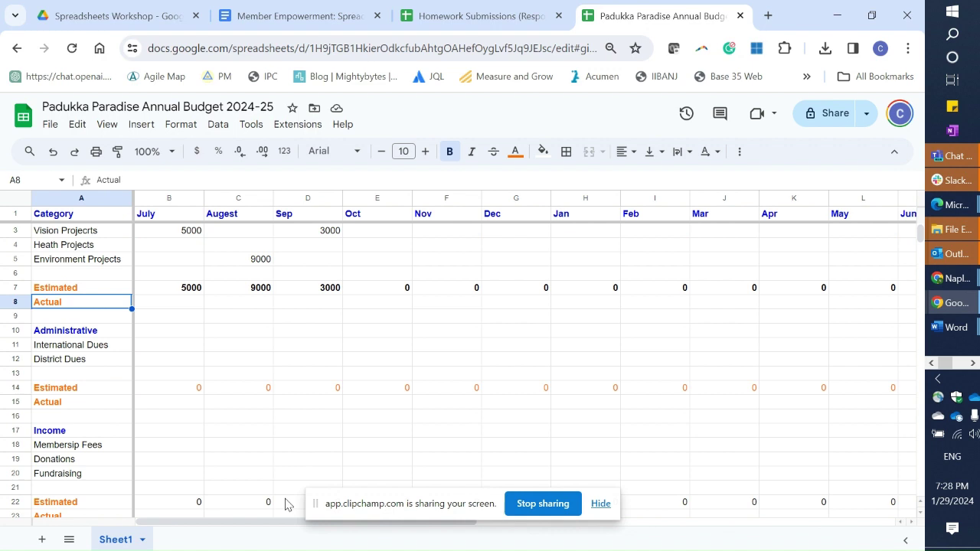
{"action": "key", "text": "Down"}
{"action": "key", "text": "Down"}
{"action": "key", "text": "Down"}
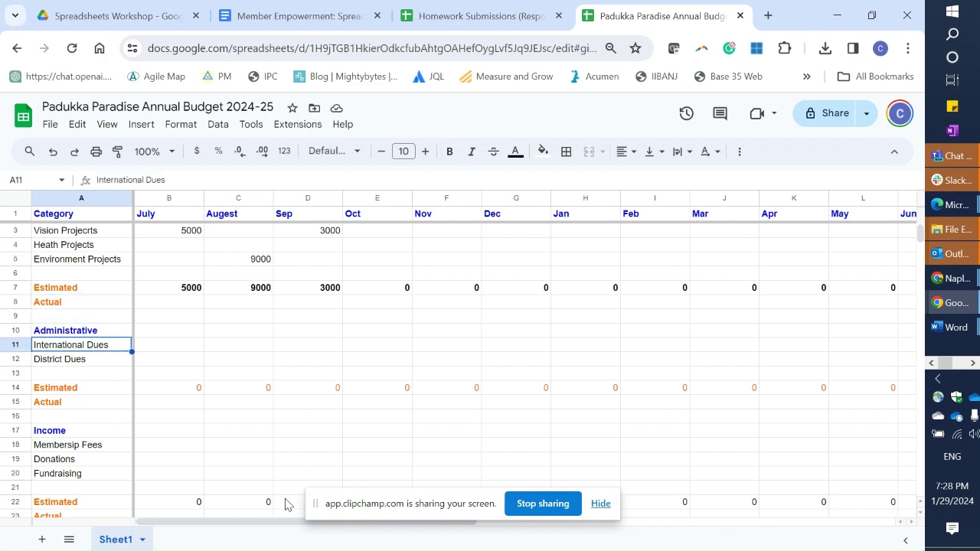
{"action": "key", "text": "Right"}
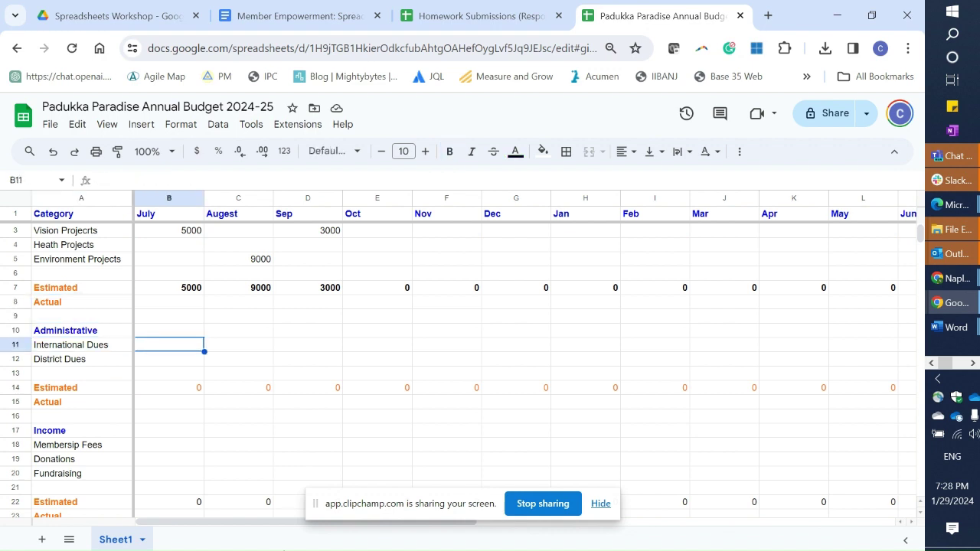
{"action": "key", "text": "Right"}
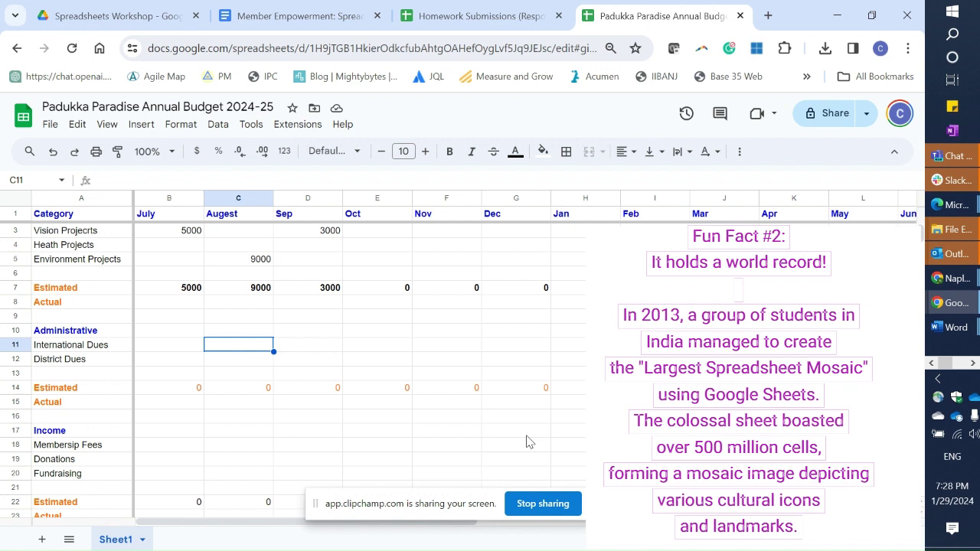
{"action": "type", "text": "100000"}
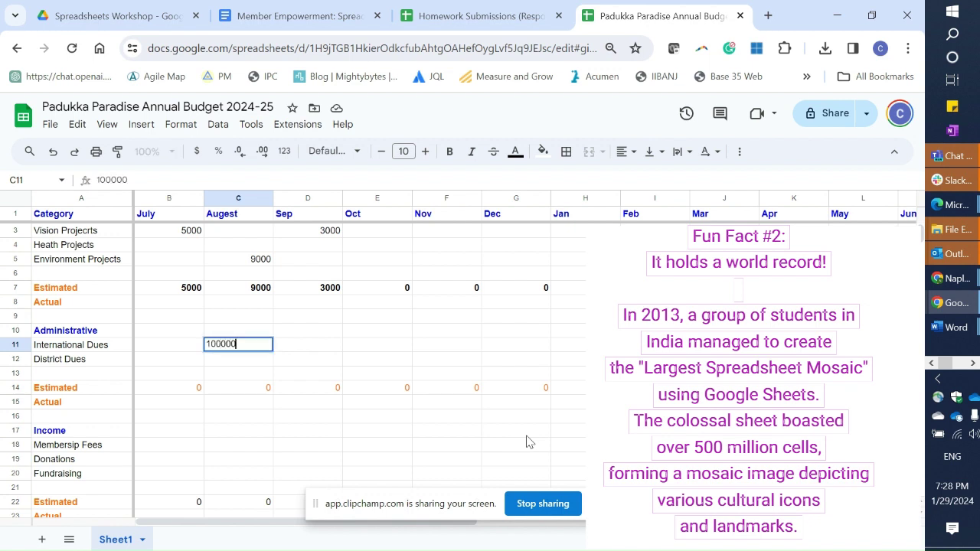
{"action": "key", "text": "Return"}
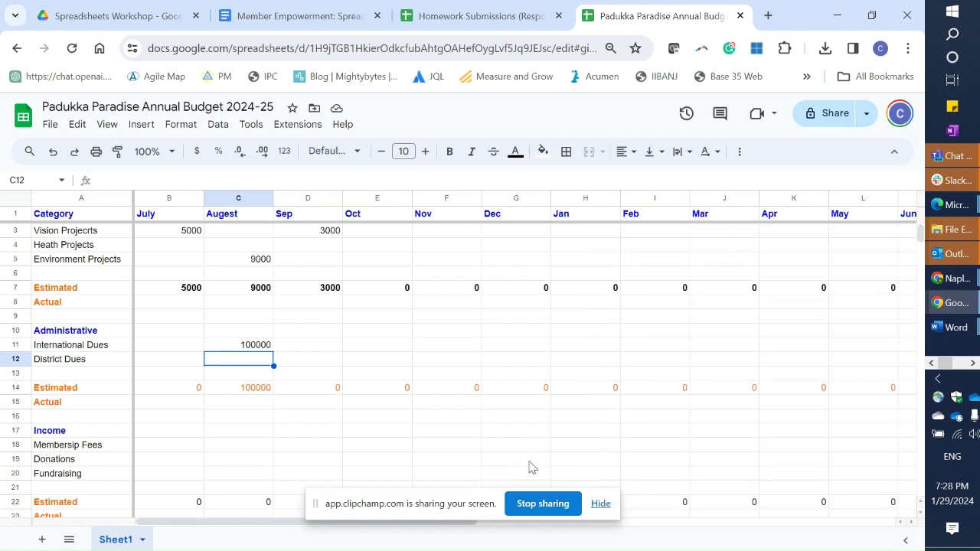
Enter 12000 as the August amount for District Dues in cell C12
{"action": "type", "text": "1200"}
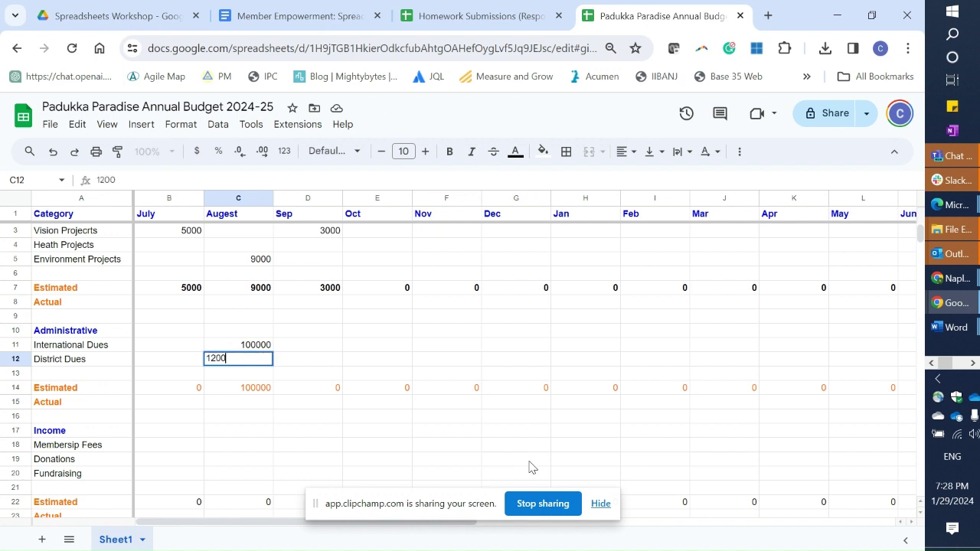
{"action": "type", "text": "0"}
{"action": "key", "text": "Return"}
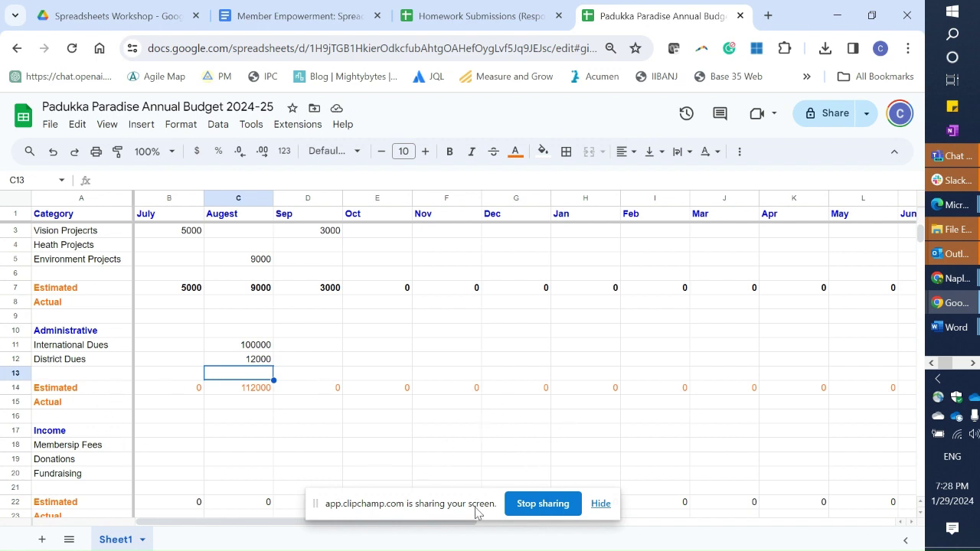
Enter 200000 as the July membership fees amount in the Income section, cell B18
{"action": "scroll", "coordinate": [461, 476], "scroll_direction": "down", "scroll_amount": 1}
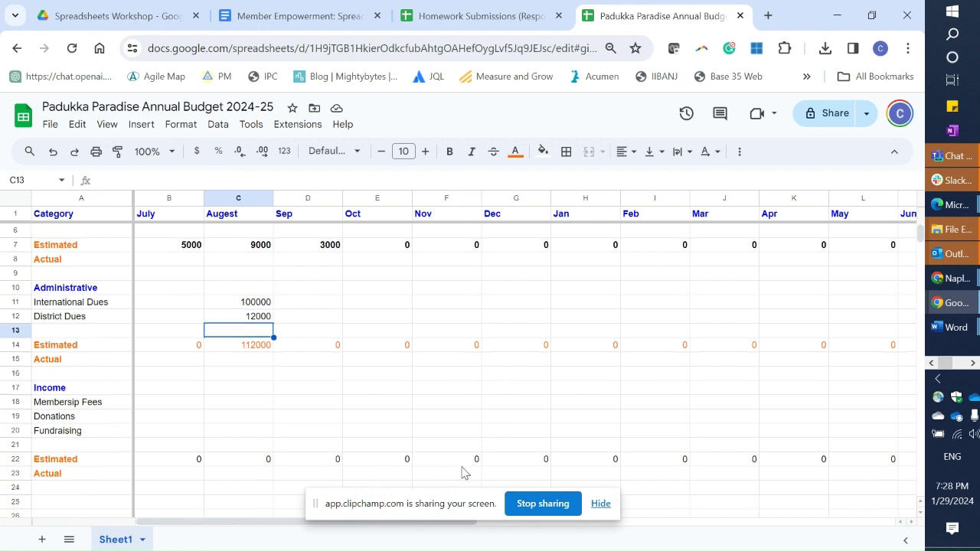
{"action": "left_click", "coordinate": [163, 407]}
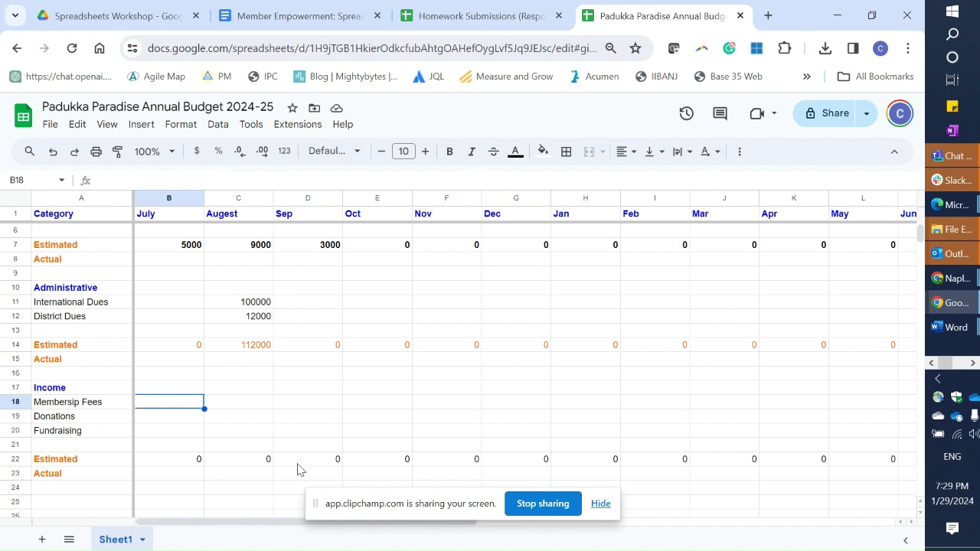
{"action": "type", "text": "2"}
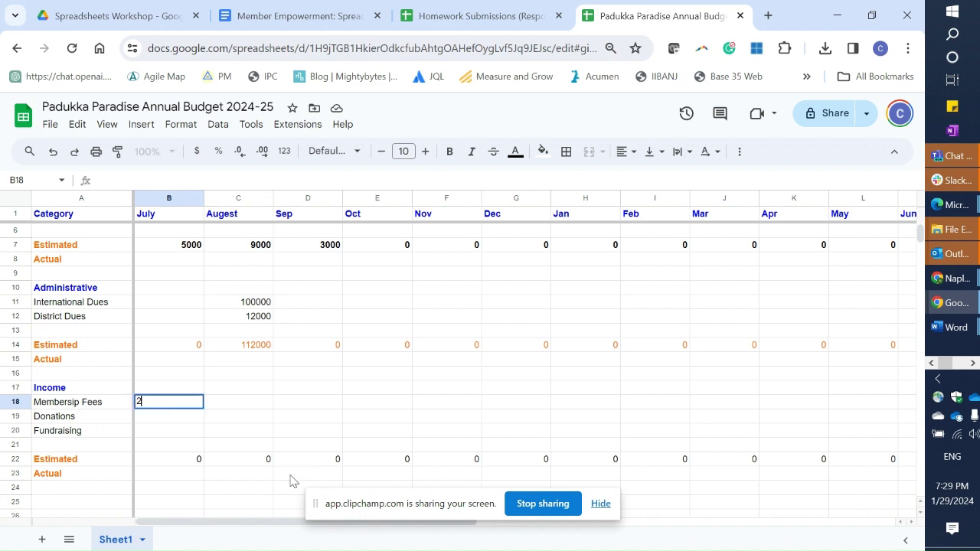
{"action": "type", "text": "00000"}
{"action": "key", "text": "Return"}
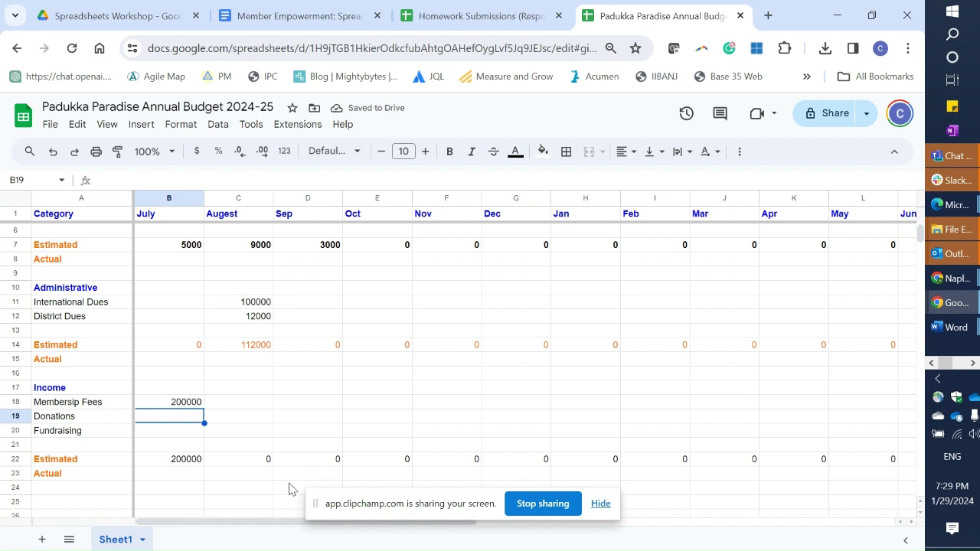
Enter 400000 as the December Fundraising amount in the Income section, cell G20
{"action": "key", "text": "Right"}
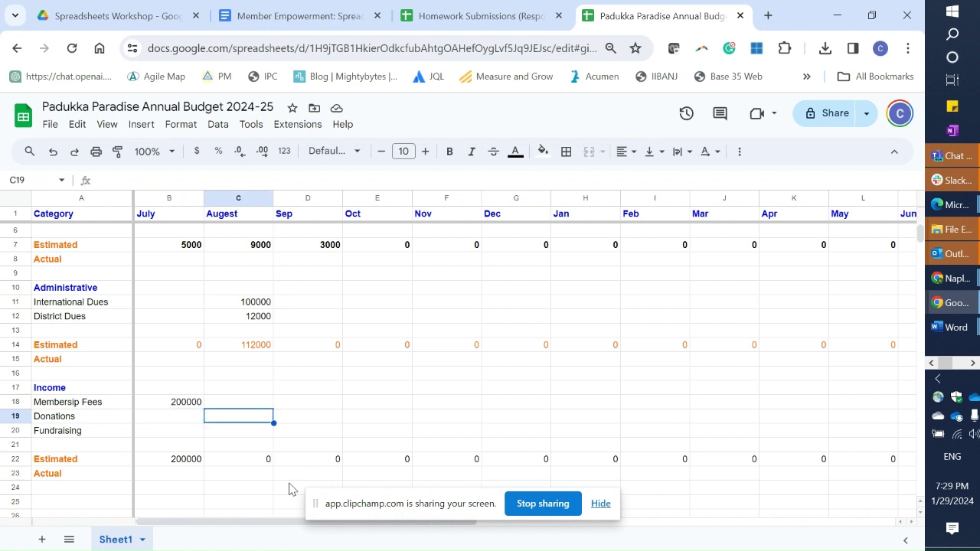
{"action": "key", "text": "Down"}
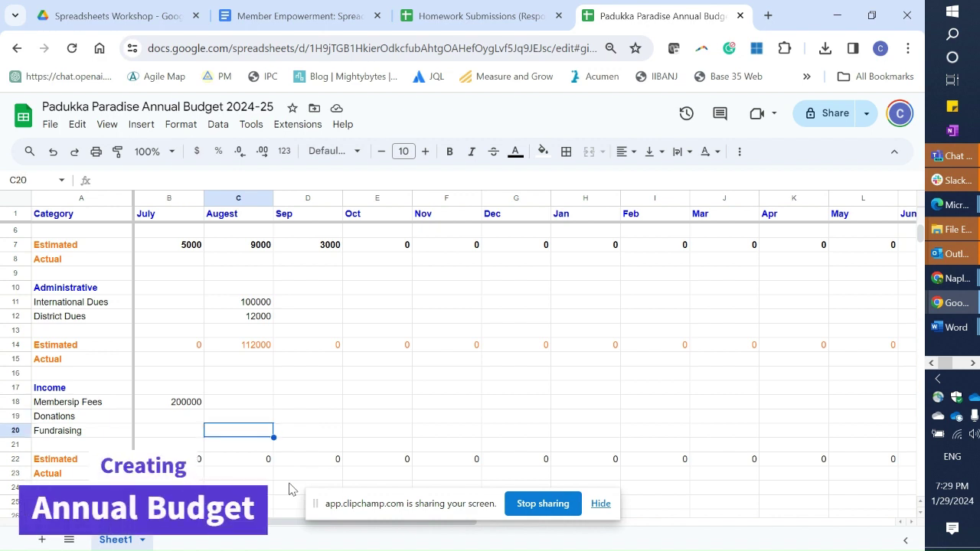
{"action": "key", "text": "Right"}
{"action": "key", "text": "Right"}
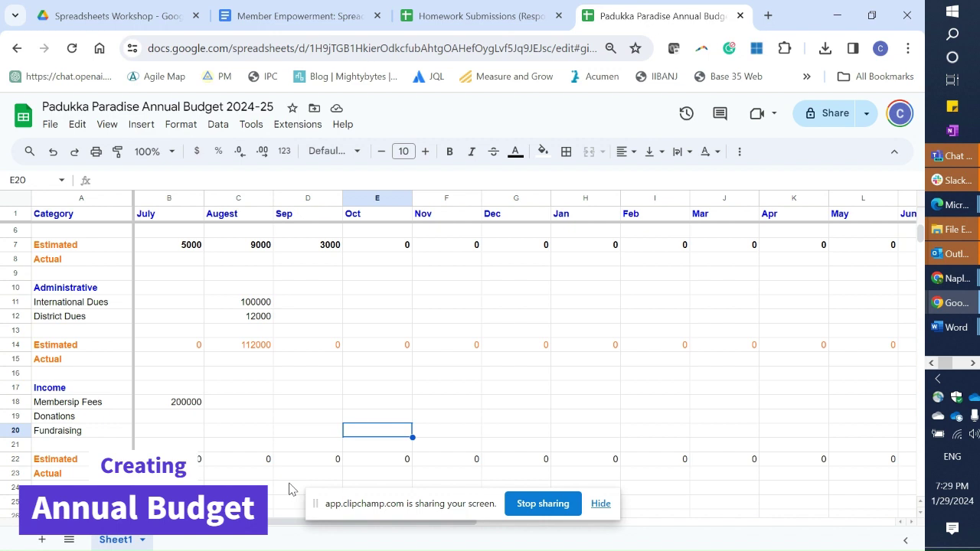
{"action": "key", "text": "Right"}
{"action": "key", "text": "Right"}
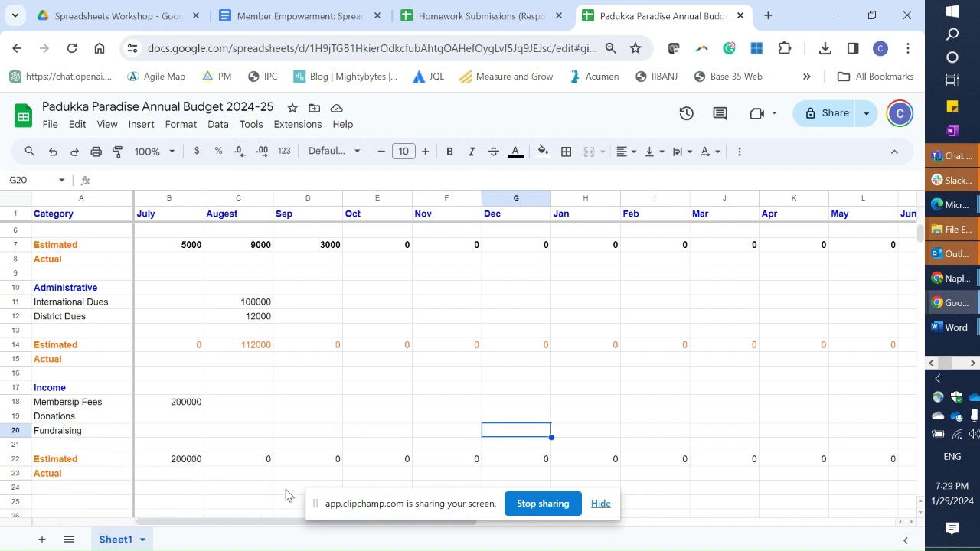
{"action": "type", "text": "4"}
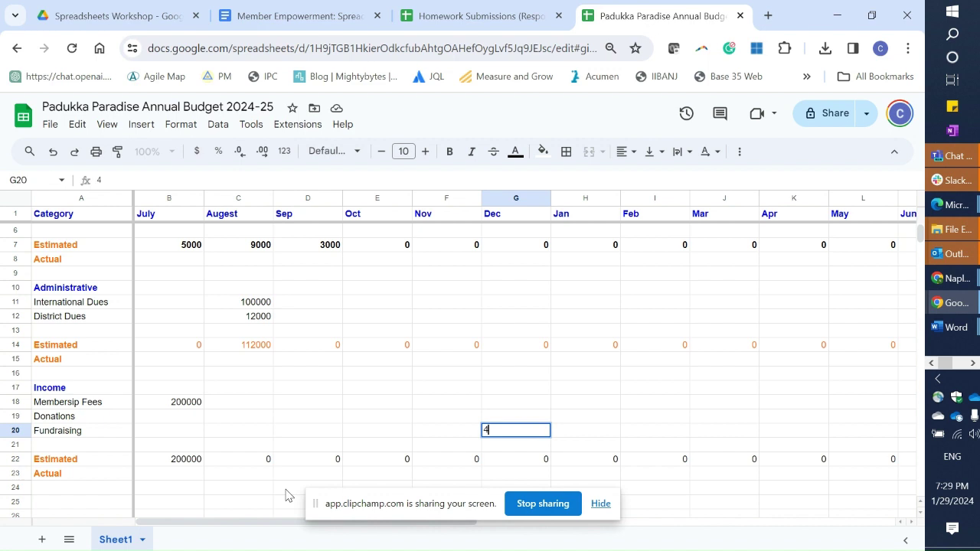
{"action": "type", "text": "00000"}
{"action": "key", "text": "Return"}
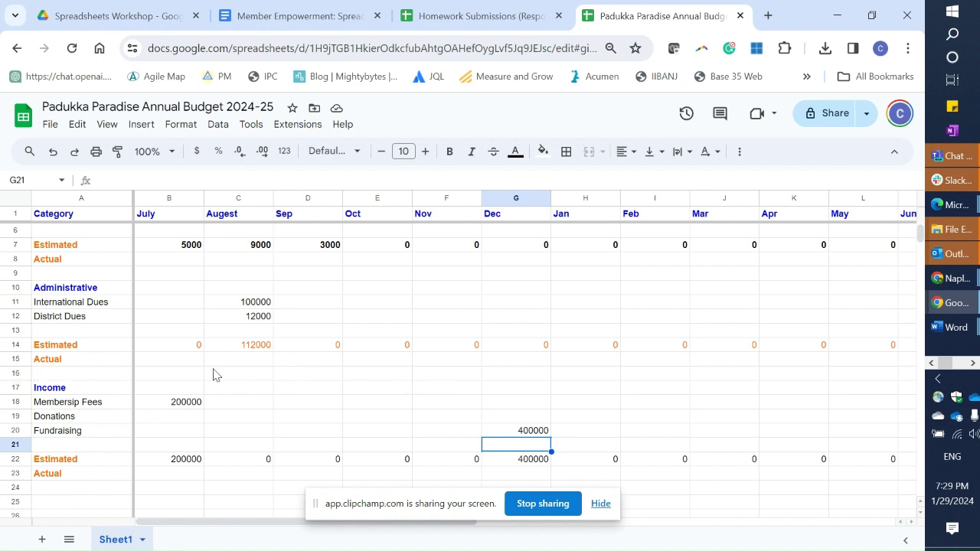
Add the row label Funds Remaining in A25, below the Income section
{"action": "scroll", "coordinate": [138, 342], "scroll_direction": "down", "scroll_amount": 3}
{"action": "scroll", "coordinate": [126, 356], "scroll_direction": "up", "scroll_amount": 2}
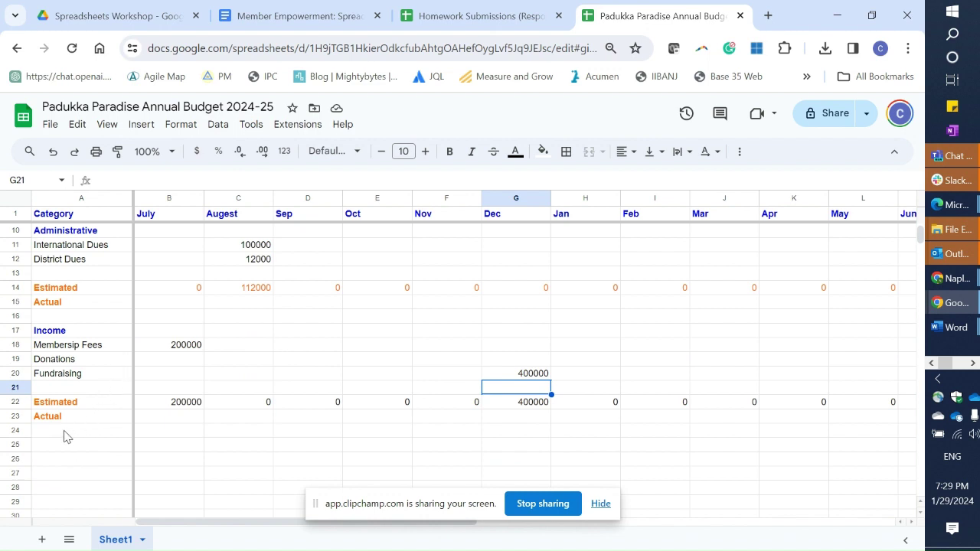
{"action": "left_click", "coordinate": [50, 448]}
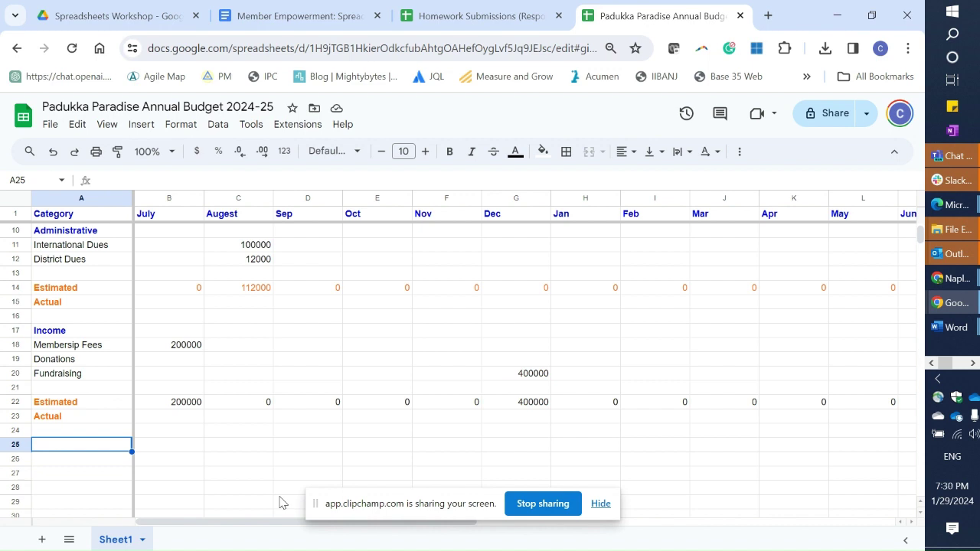
{"action": "type", "text": "Funds"}
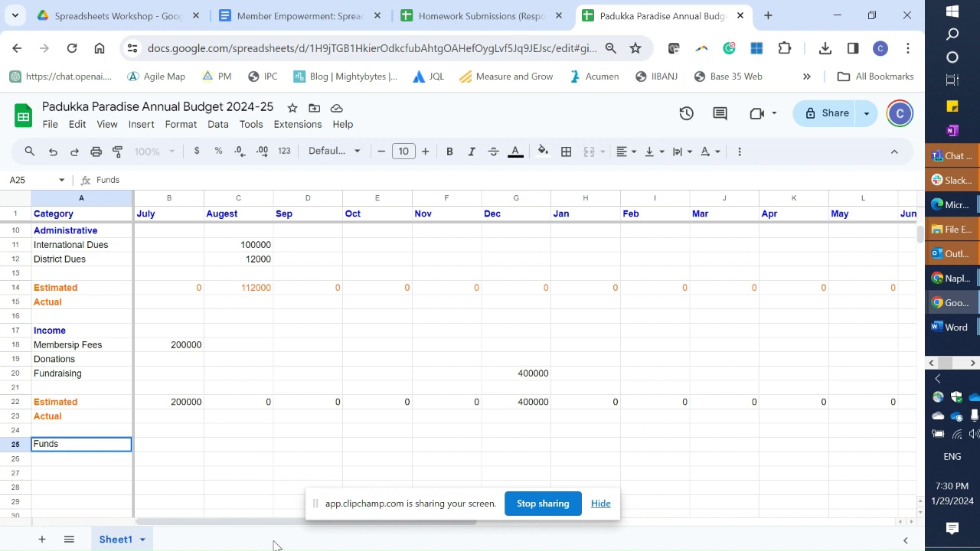
{"action": "type", "text": "Rem"}
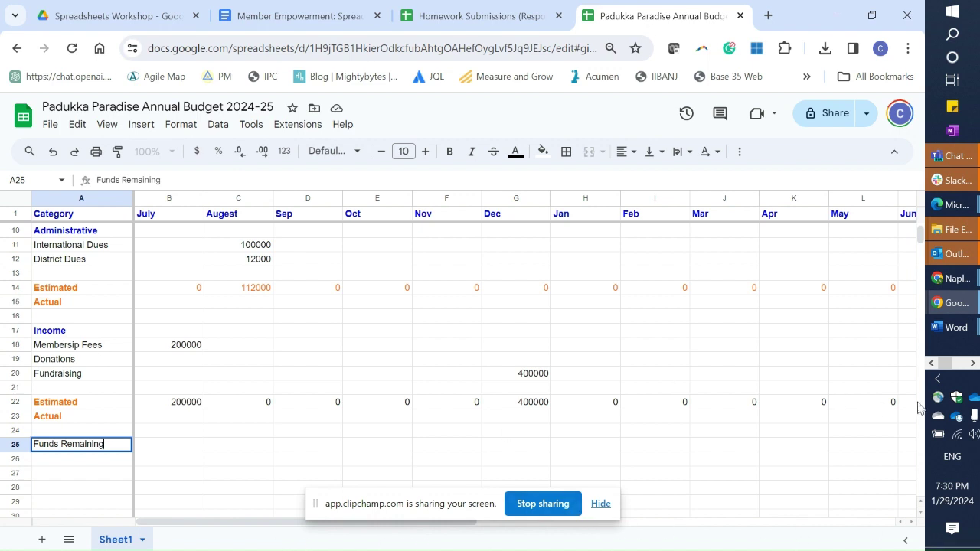
{"action": "type", "text": "aining"}
{"action": "left_click", "coordinate": [157, 476]}
{"action": "left_click", "coordinate": [161, 449]}
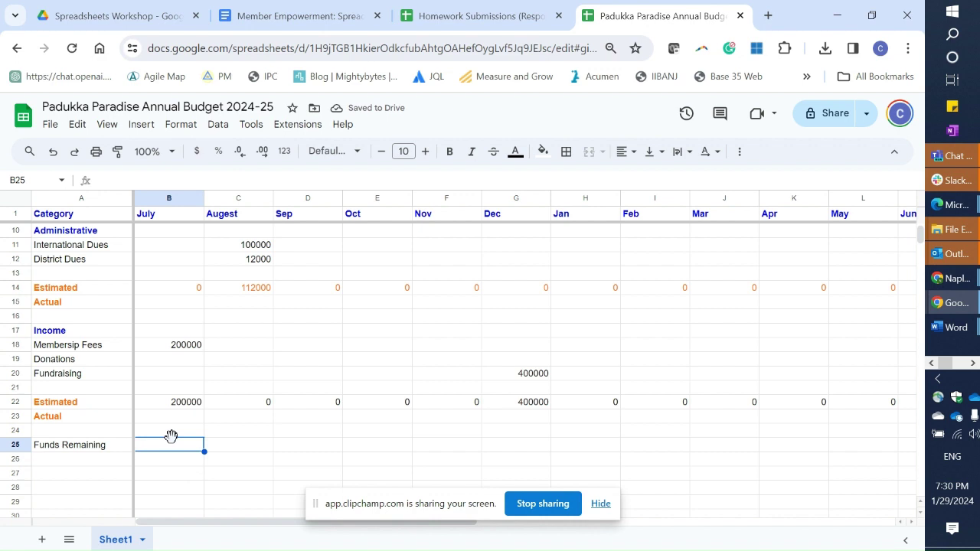
{"action": "type", "text": "="}
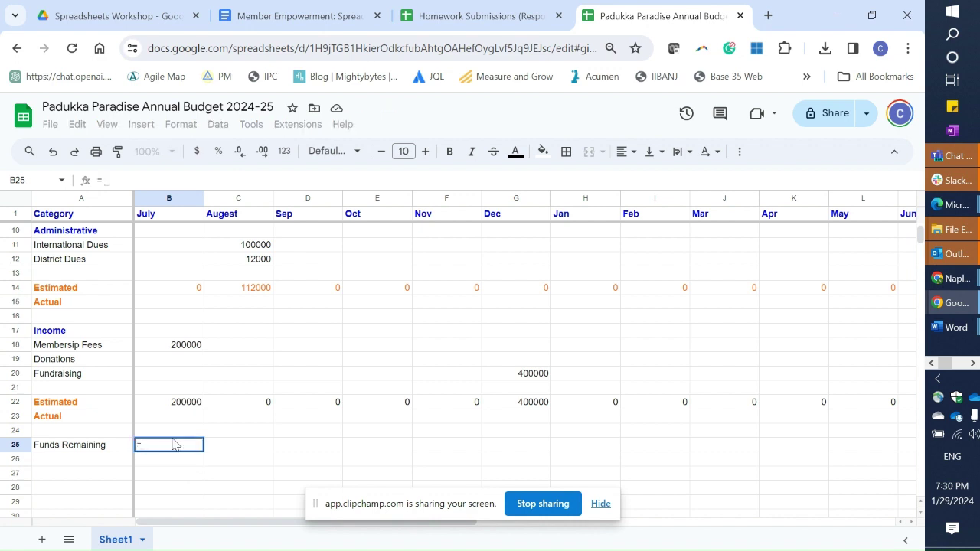
{"action": "key", "text": "BackSpace"}
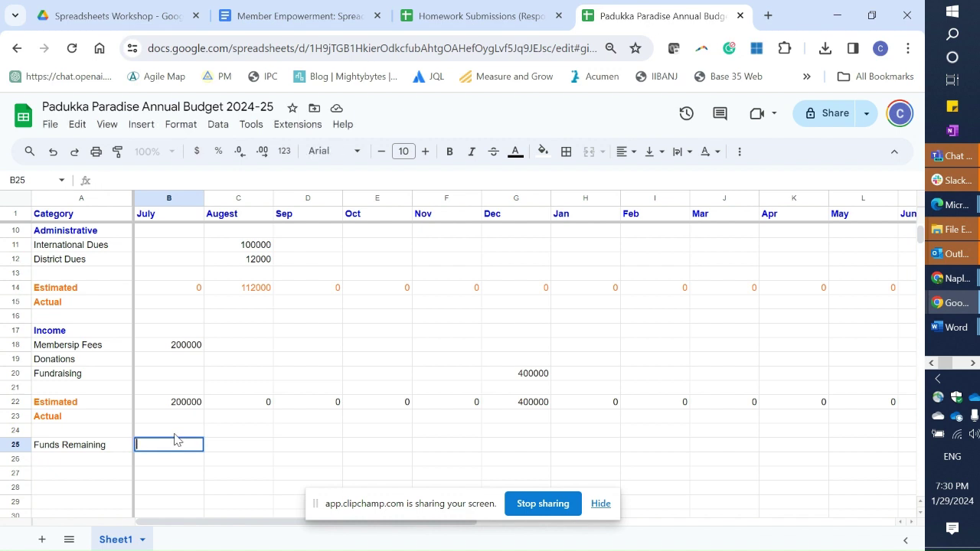
{"action": "key", "text": "Escape"}
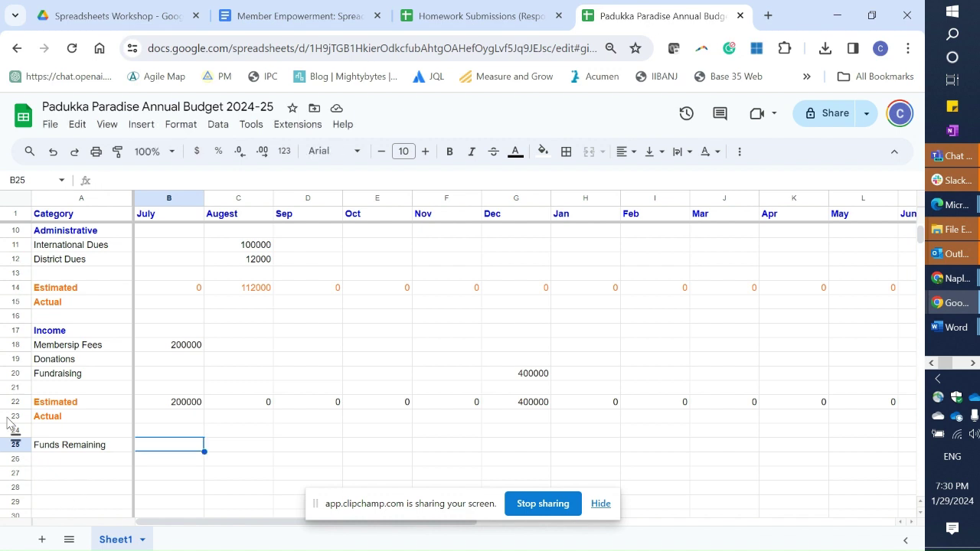
Copy the Estimated and Actual labels from A22:A23 to A26:A27, directly under Funds Remaining
{"action": "left_click_drag", "start_coordinate": [50, 406], "coordinate": [49, 416]}
{"action": "key", "text": "ctrl+c"}
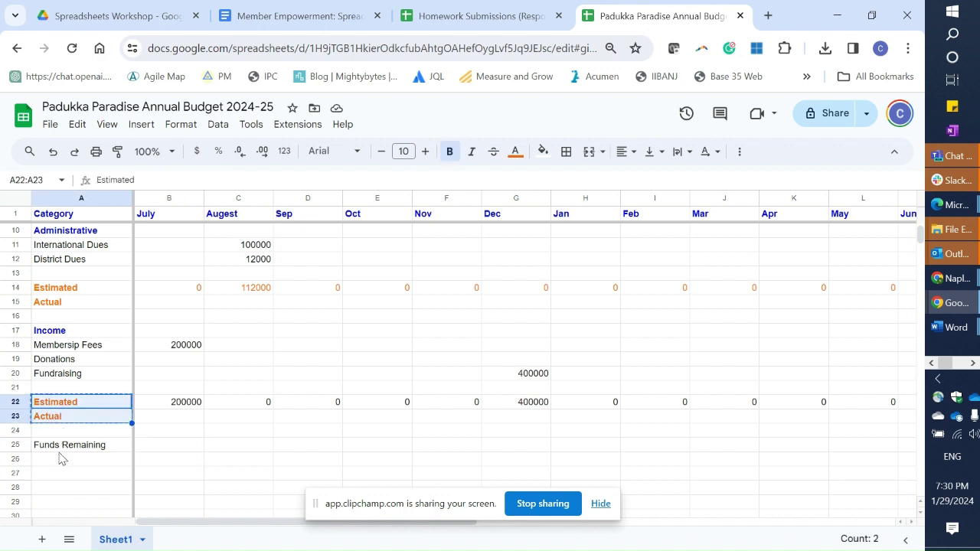
{"action": "left_click", "coordinate": [75, 464]}
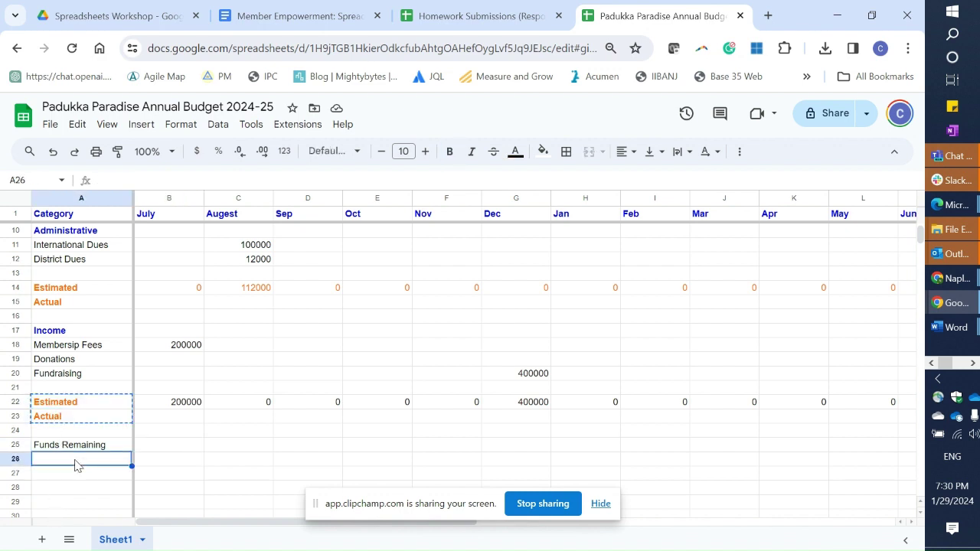
{"action": "key", "text": "ctrl+v"}
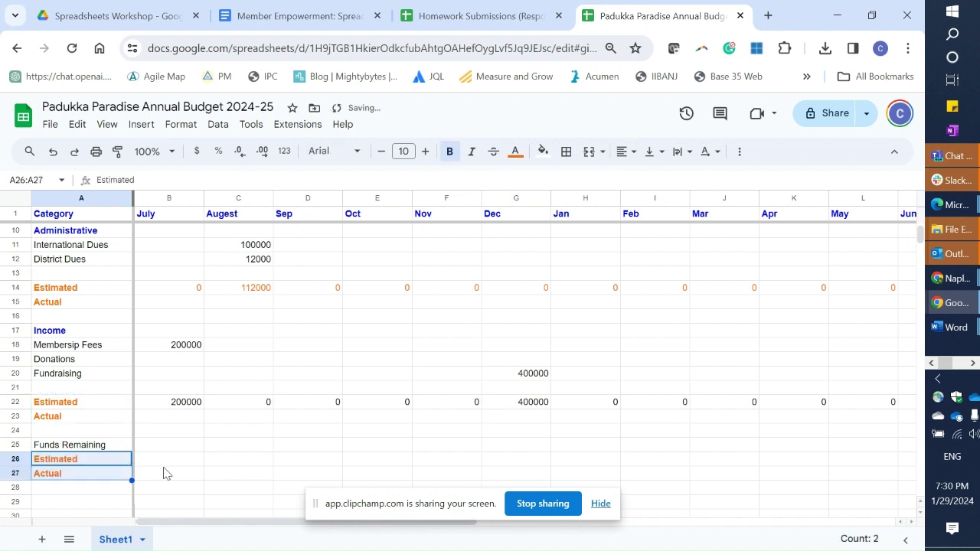
Enter the formula =B22-(B14+B7) in B26 for July's estimated Funds Remaining
{"action": "left_click", "coordinate": [202, 476]}
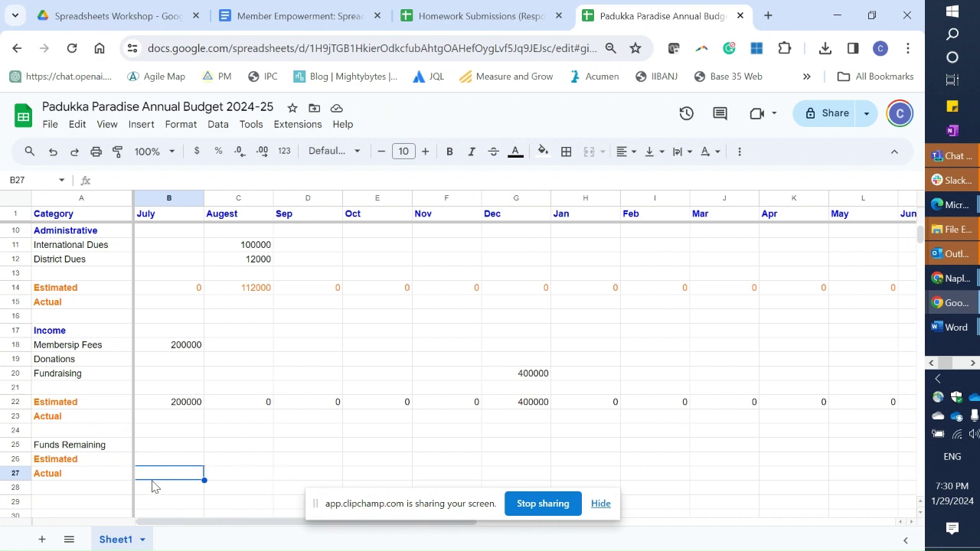
{"action": "left_click", "coordinate": [163, 458]}
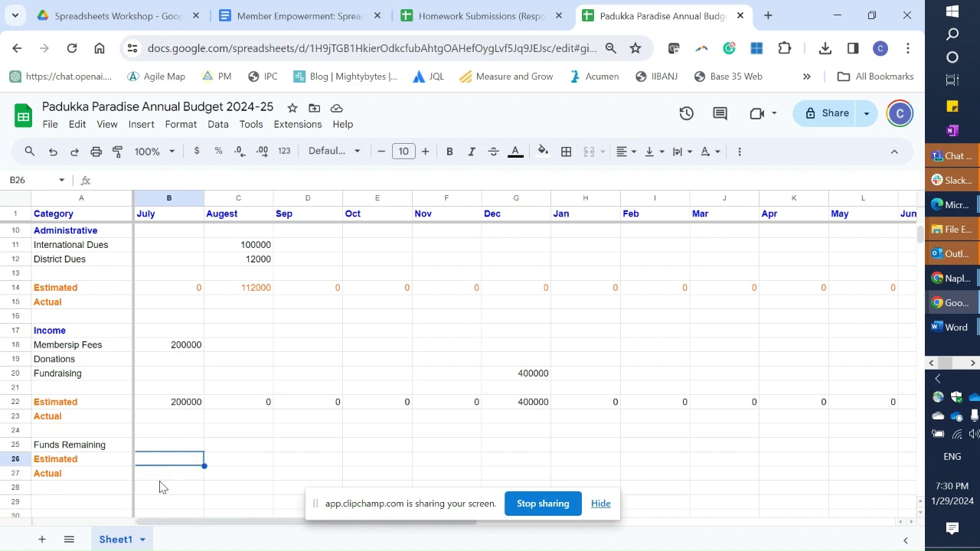
{"action": "type", "text": "="}
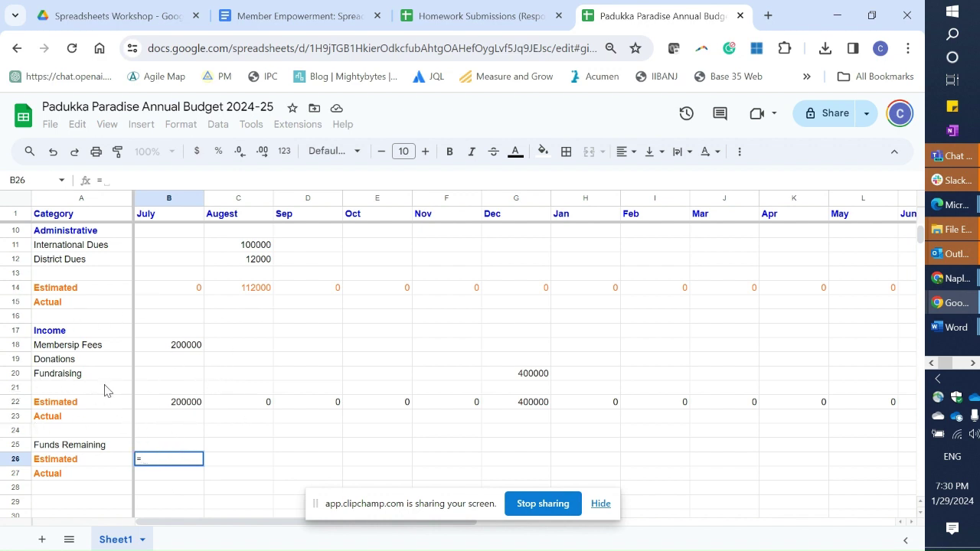
{"action": "left_click", "coordinate": [168, 404]}
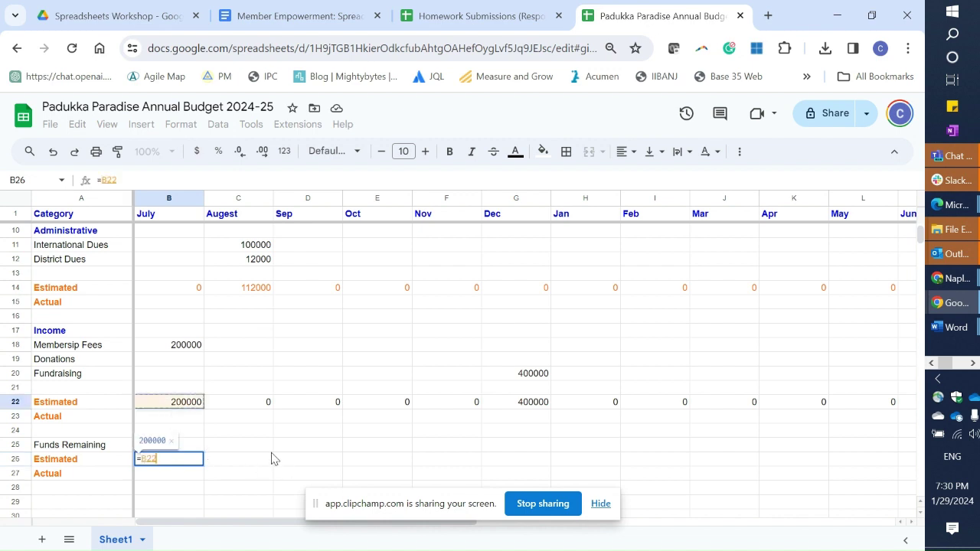
{"action": "type", "text": "-"}
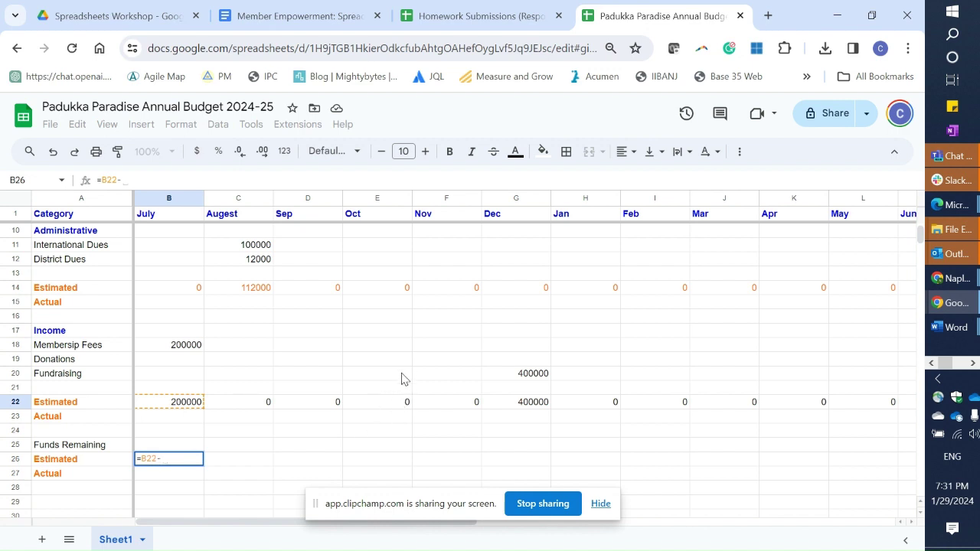
{"action": "scroll", "coordinate": [403, 378], "scroll_direction": "up", "scroll_amount": 2}
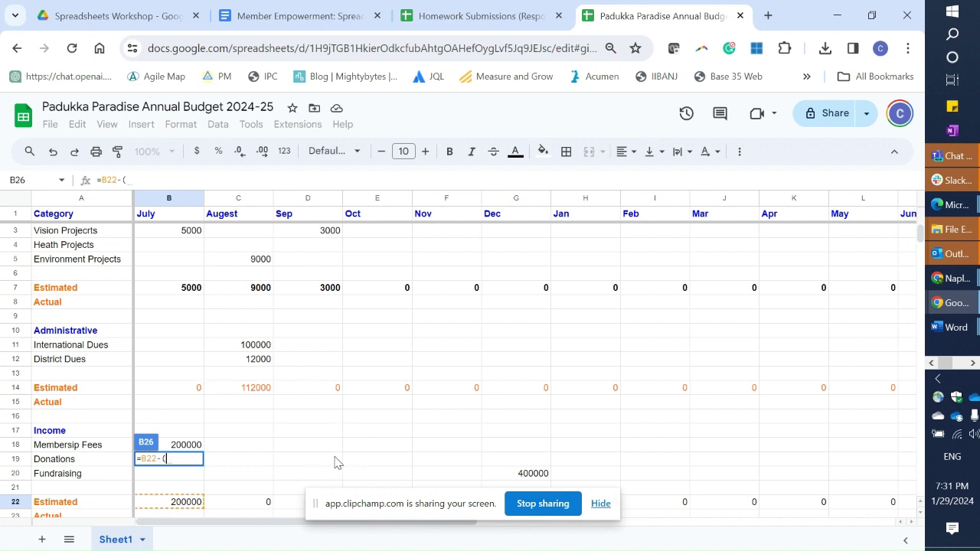
{"action": "left_click", "coordinate": [146, 388]}
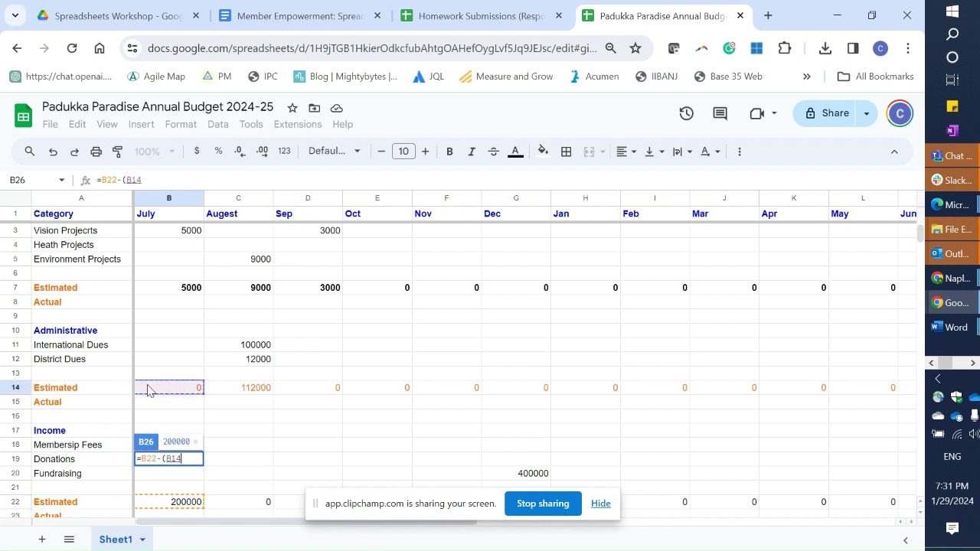
{"action": "type", "text": "+"}
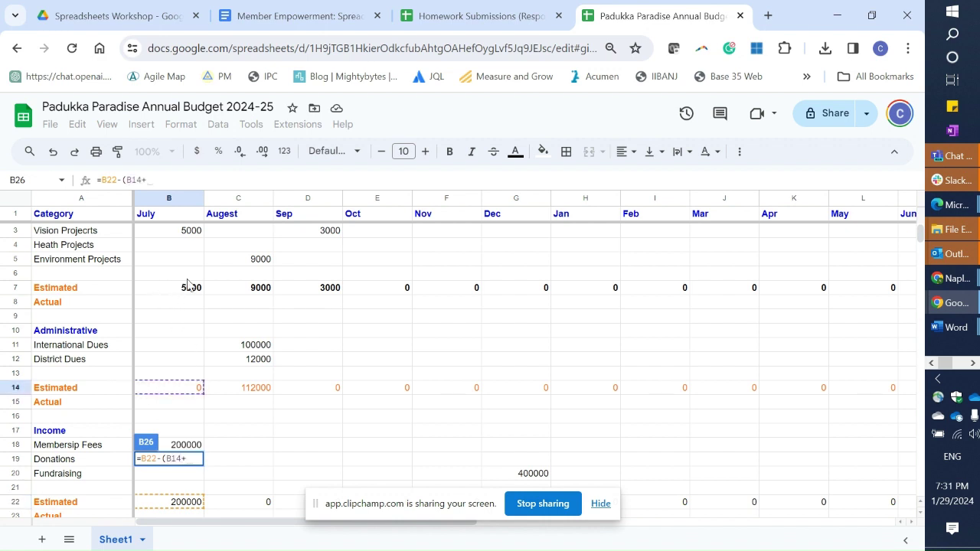
{"action": "scroll", "coordinate": [189, 285], "scroll_direction": "up", "scroll_amount": 1}
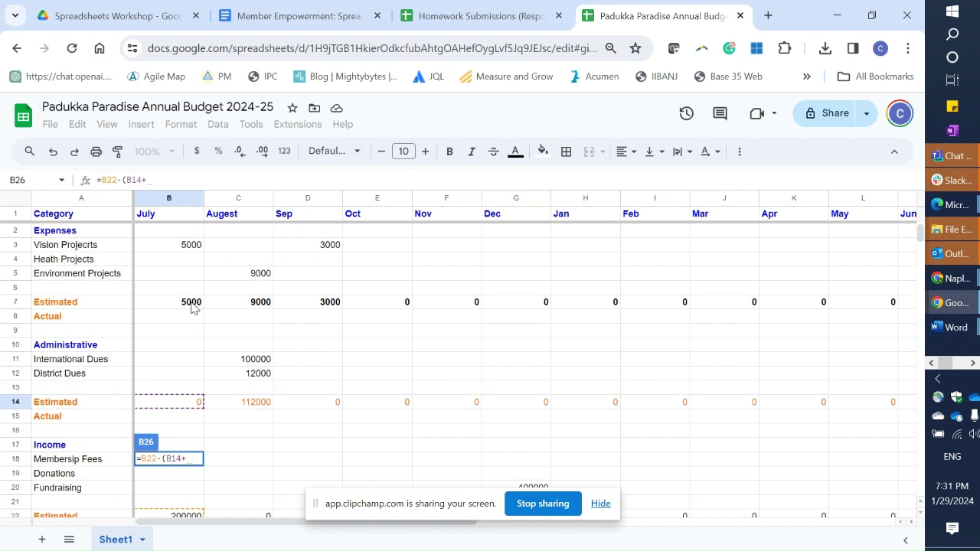
{"action": "left_click", "coordinate": [191, 306]}
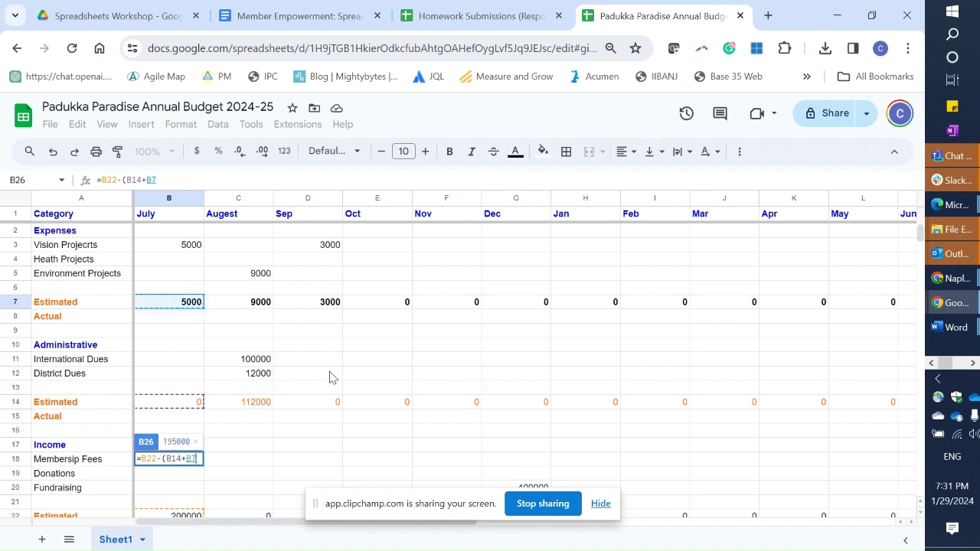
{"action": "type", "text": ")"}
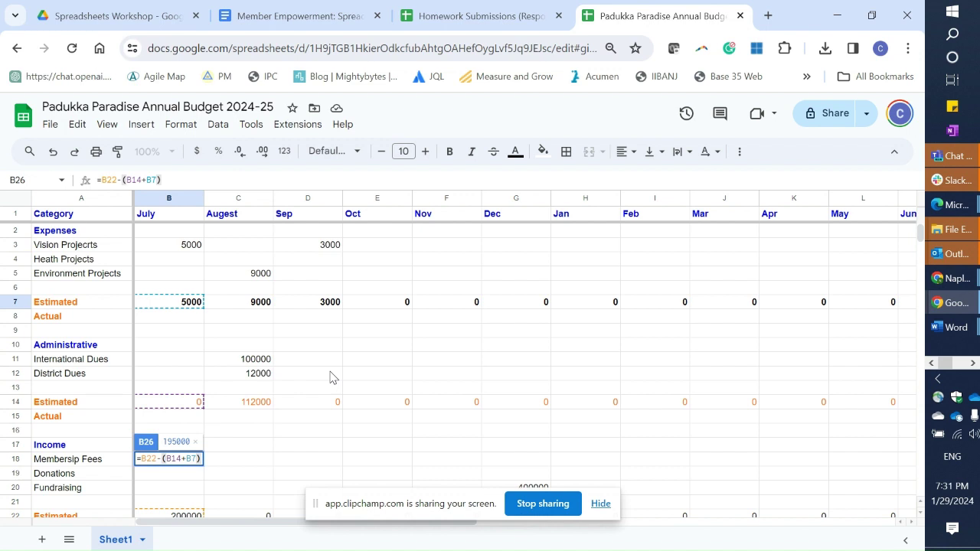
{"action": "key", "text": "Return"}
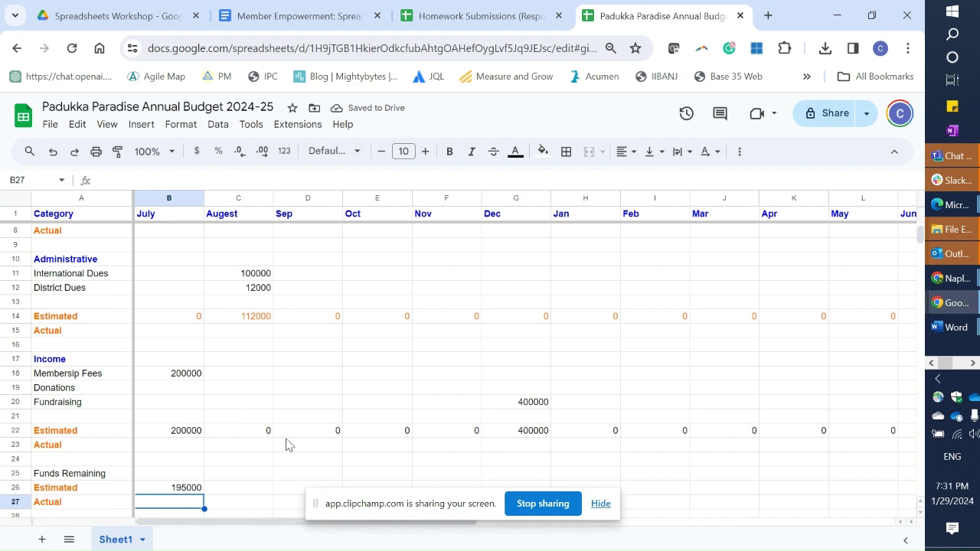
Fill the July Funds Remaining formula from B26 across the Estimated row to the Total column, N26
{"action": "scroll", "coordinate": [278, 440], "scroll_direction": "up", "scroll_amount": 2}
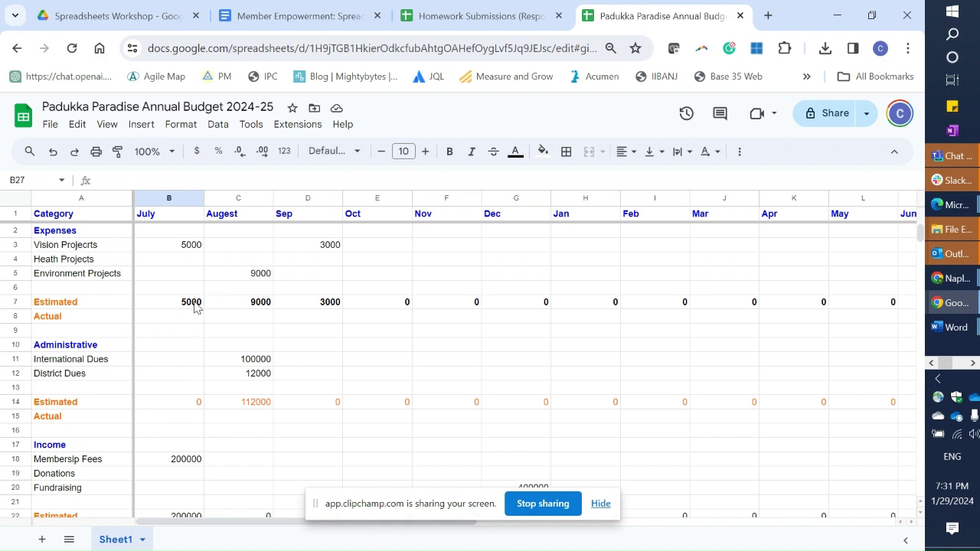
{"action": "scroll", "coordinate": [205, 290], "scroll_direction": "down", "scroll_amount": 3}
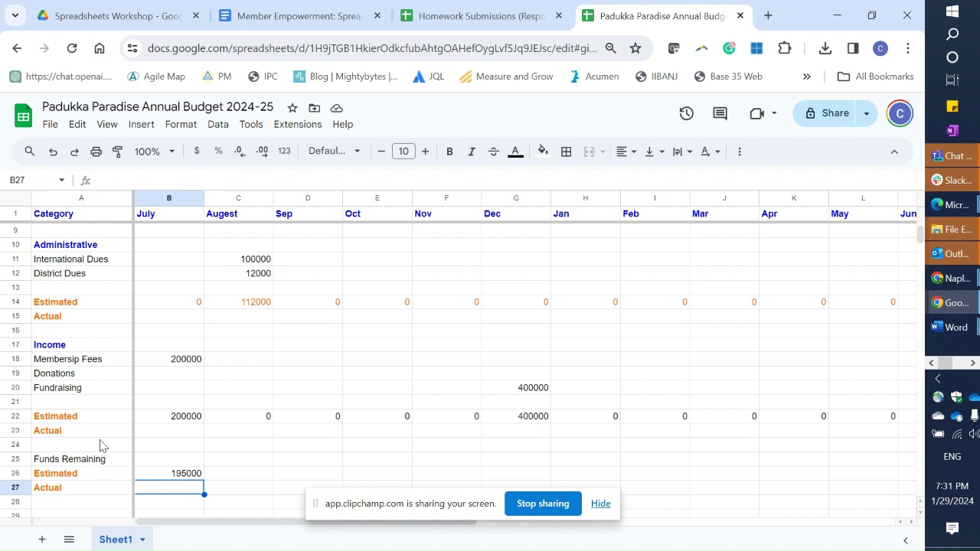
{"action": "left_click", "coordinate": [167, 476]}
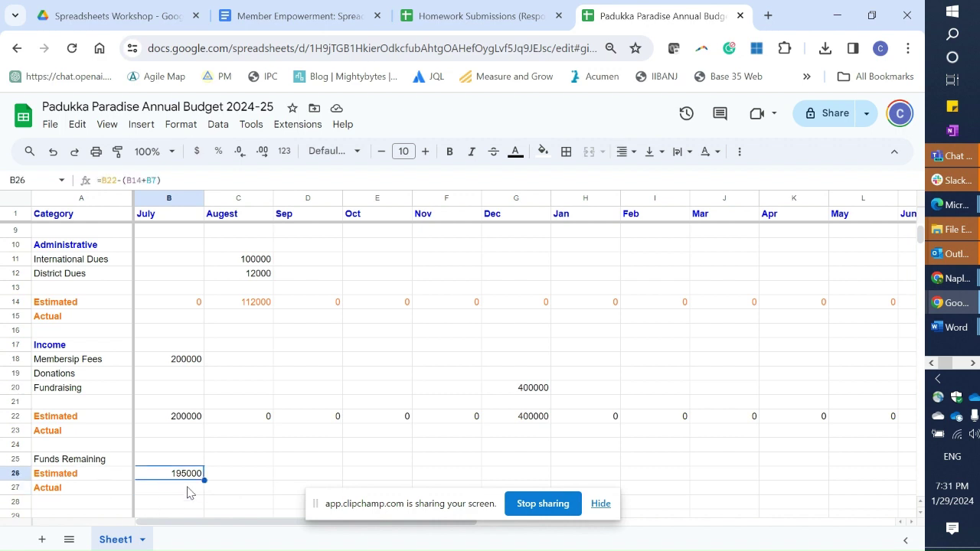
{"action": "left_click_drag", "start_coordinate": [204, 480], "coordinate": [450, 479]}
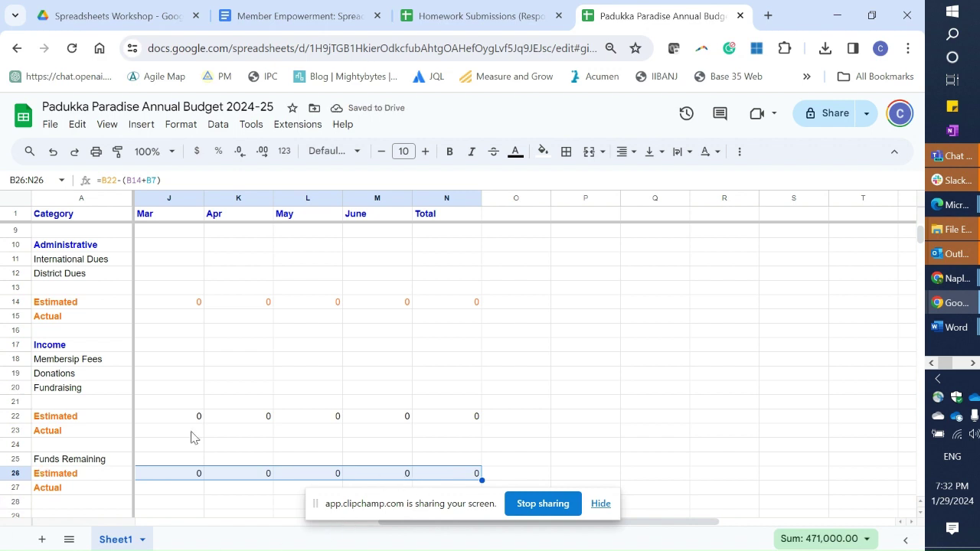
{"action": "scroll", "coordinate": [199, 435], "scroll_direction": "down", "scroll_amount": 4}
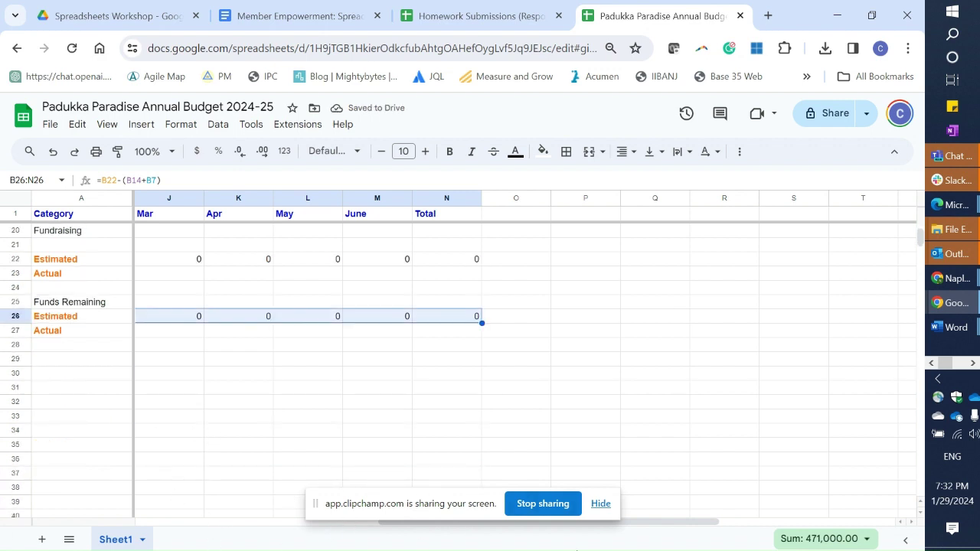
{"action": "left_click_drag", "start_coordinate": [678, 522], "coordinate": [369, 539]}
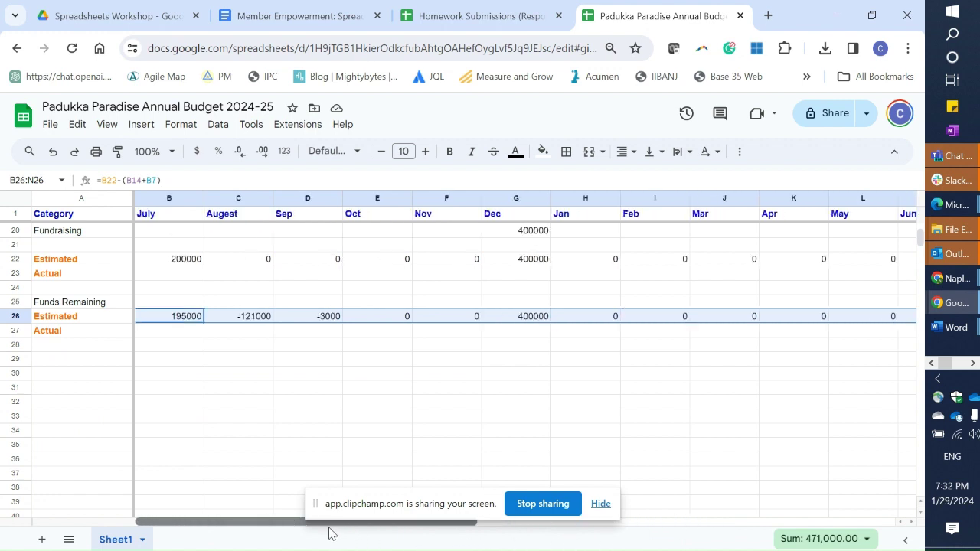
{"action": "scroll", "coordinate": [316, 452], "scroll_direction": "up", "scroll_amount": 2}
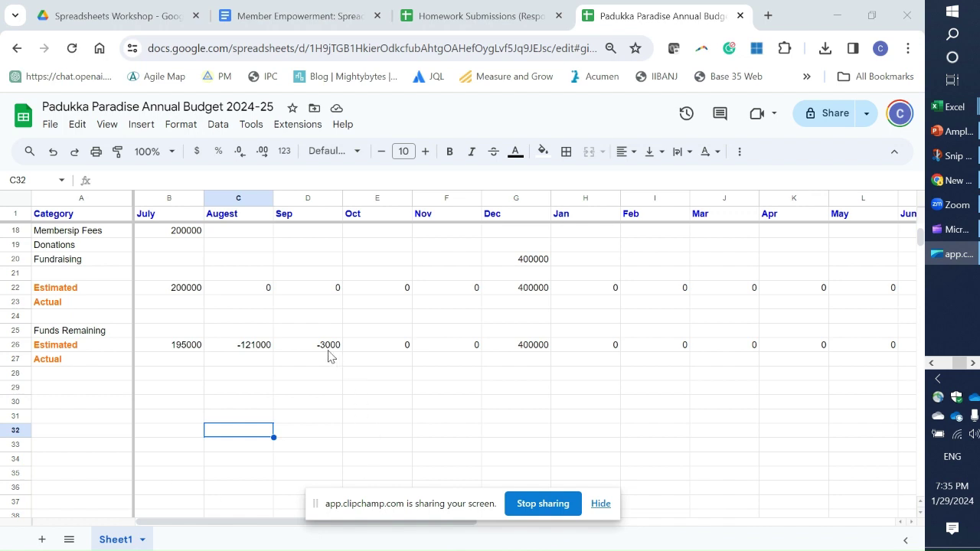
Extend the August Funds Remaining formula in C26 to =C22-(C14+C7)+B26 so it carries over July's balance
{"action": "left_click", "coordinate": [252, 348]}
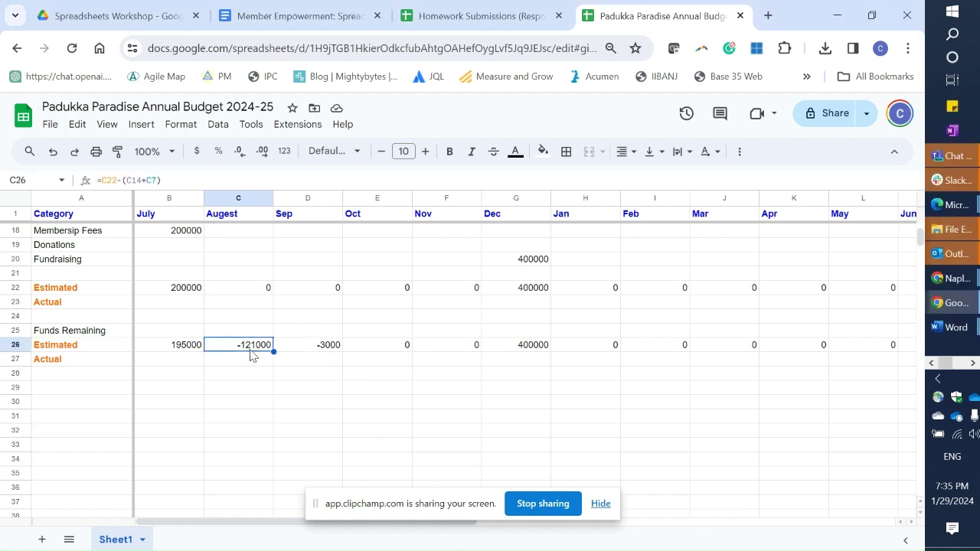
{"action": "scroll", "coordinate": [311, 423], "scroll_direction": "up", "scroll_amount": 5}
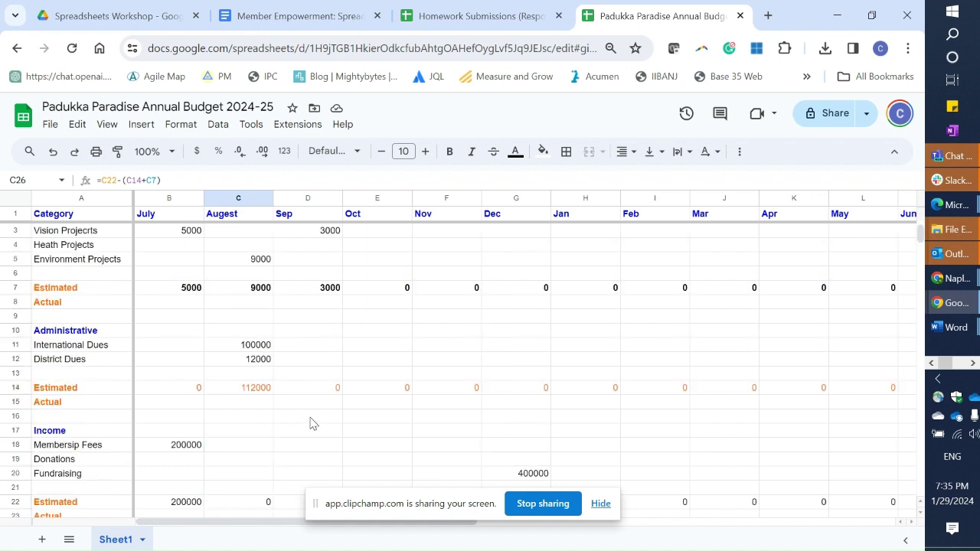
{"action": "scroll", "coordinate": [311, 423], "scroll_direction": "up", "scroll_amount": 1}
{"action": "scroll", "coordinate": [312, 419], "scroll_direction": "down", "scroll_amount": 3}
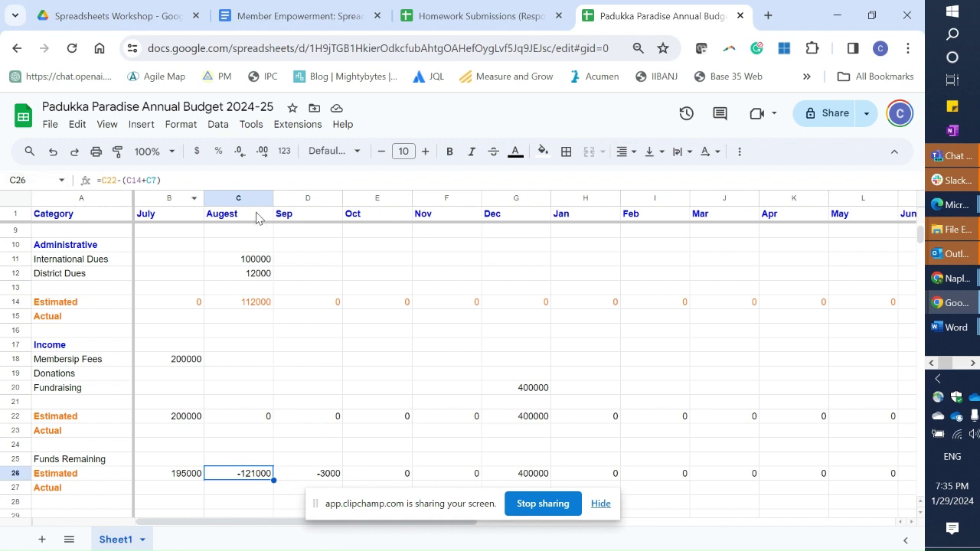
{"action": "left_click", "coordinate": [169, 179]}
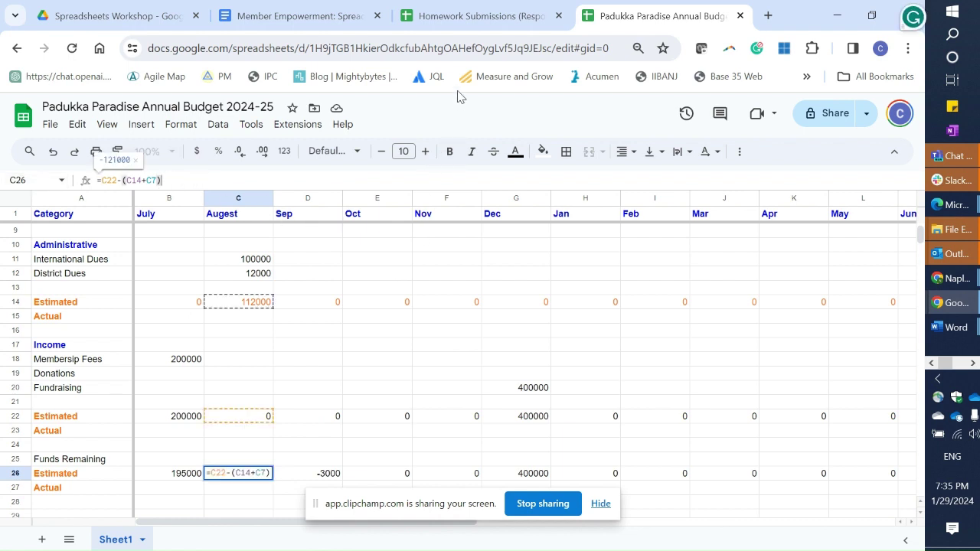
{"action": "type", "text": "+"}
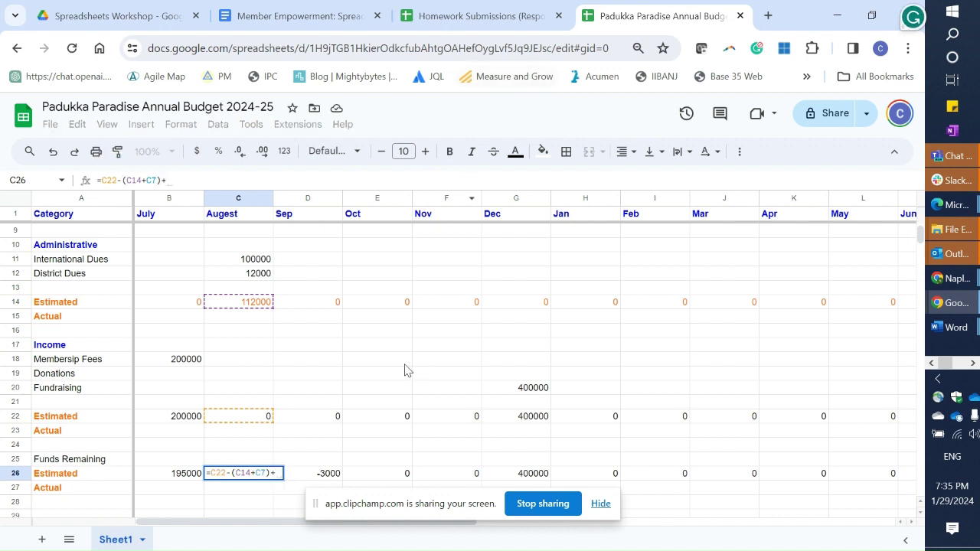
{"action": "left_click", "coordinate": [186, 478]}
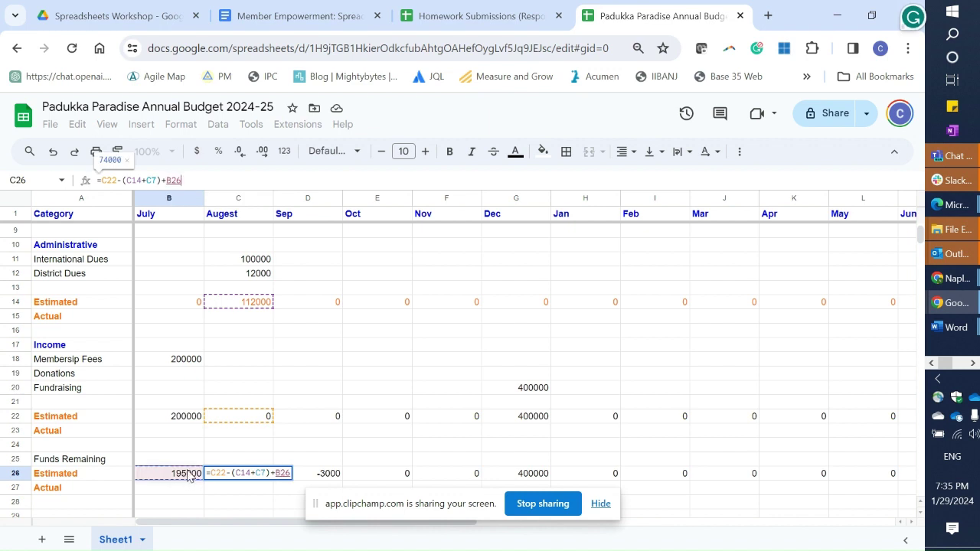
{"action": "key", "text": "Return"}
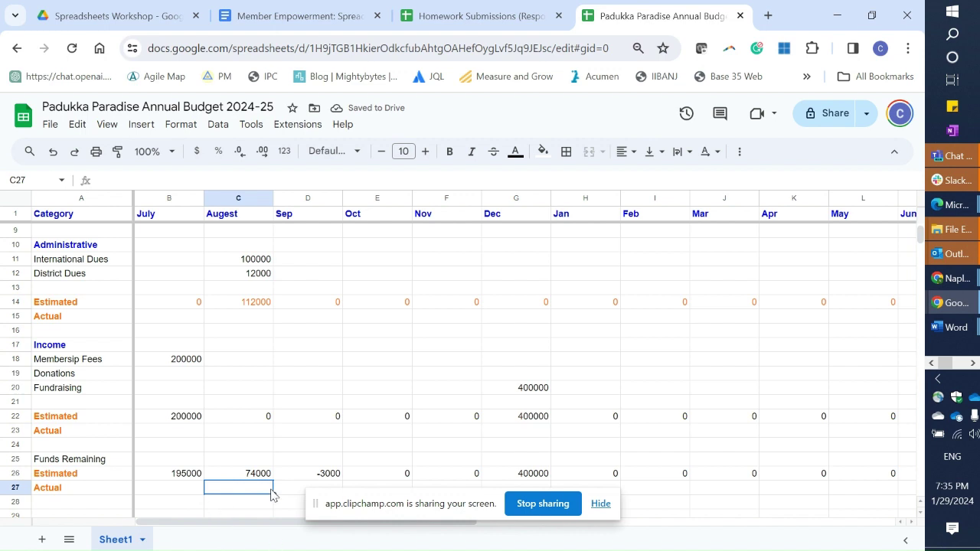
Fill the carry-over formula from C26 across the Funds Remaining Estimated row to N26
{"action": "left_click", "coordinate": [241, 474]}
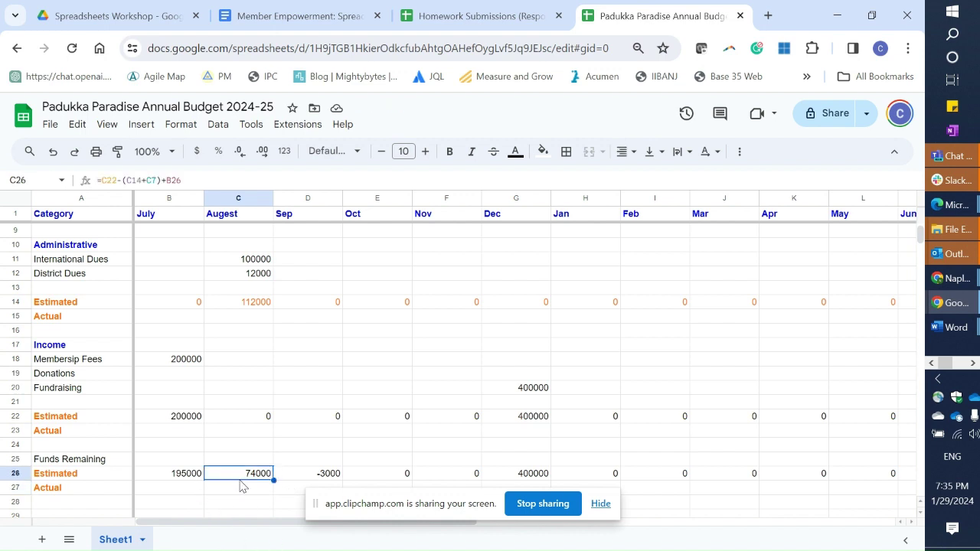
{"action": "left_click_drag", "start_coordinate": [275, 480], "coordinate": [368, 491]}
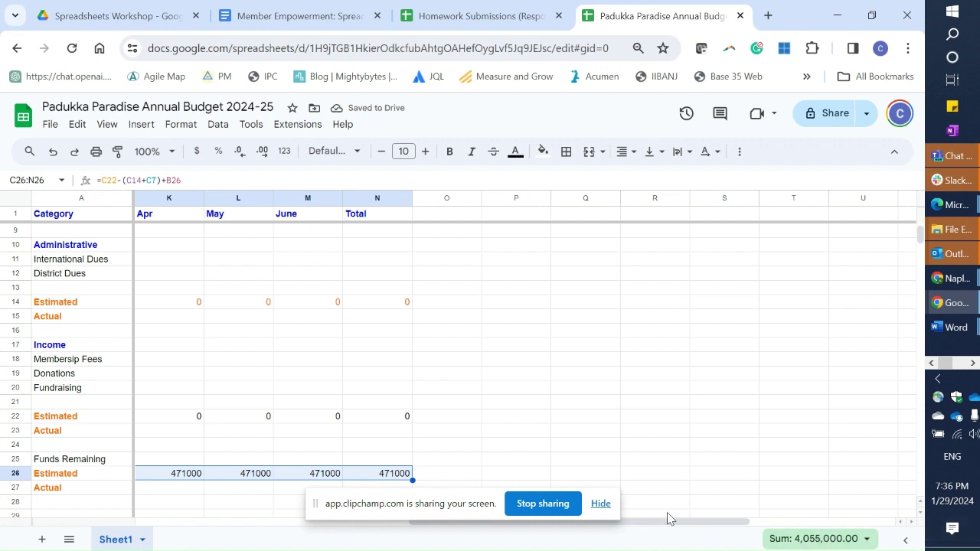
{"action": "left_click_drag", "start_coordinate": [681, 526], "coordinate": [192, 535]}
{"action": "left_click", "coordinate": [224, 502]}
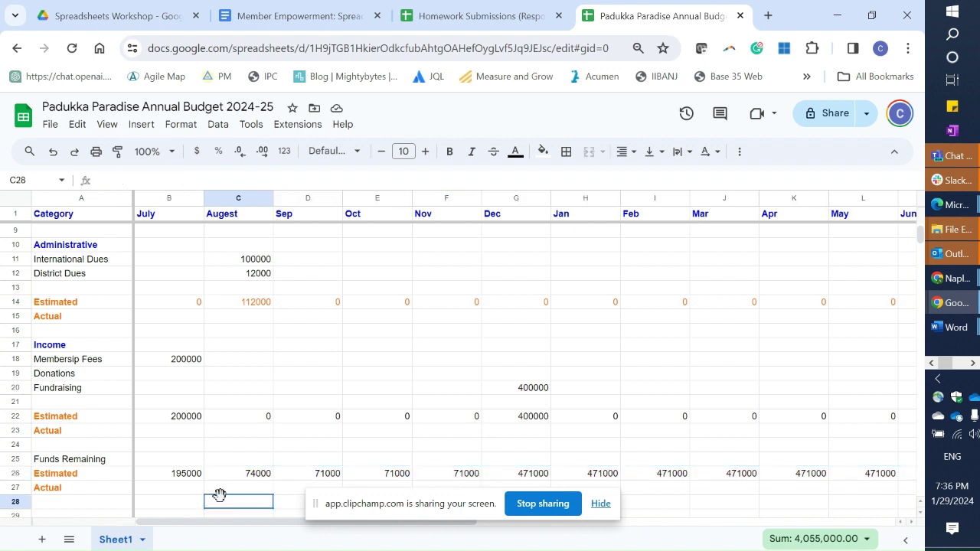
Check the Funds Remaining formulas in C26 through F26 and the Administrative Estimated formula in the Total column, N14
{"action": "left_click", "coordinate": [240, 475]}
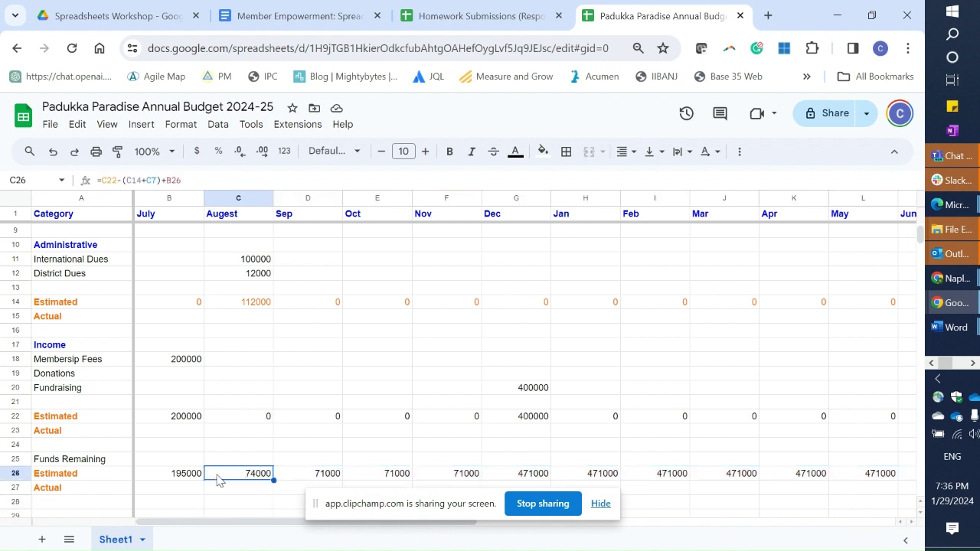
{"action": "left_click", "coordinate": [297, 476]}
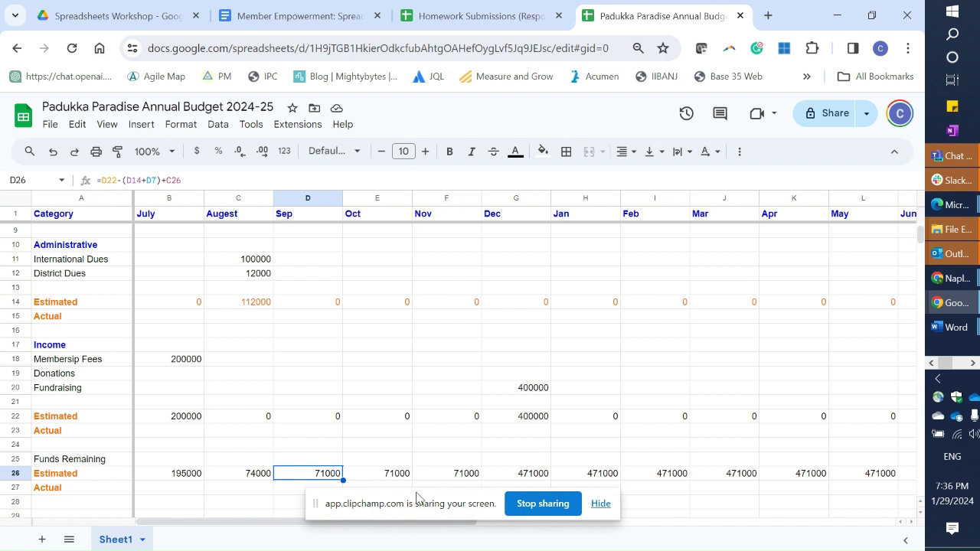
{"action": "key", "text": "Right"}
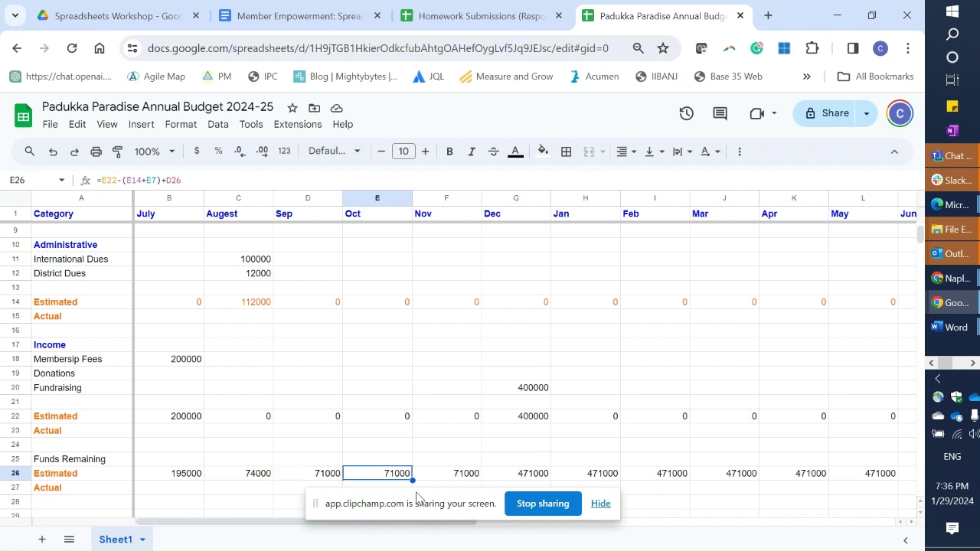
{"action": "key", "text": "Right"}
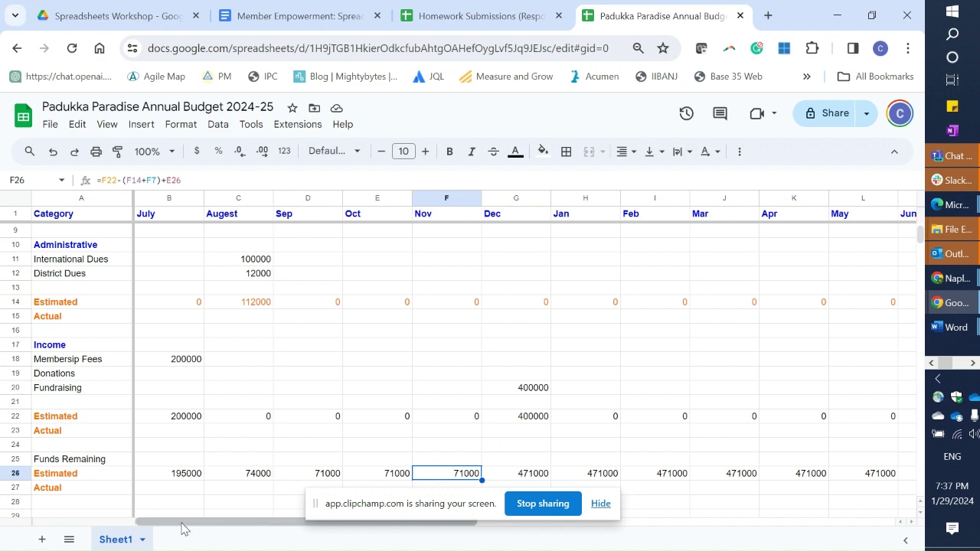
{"action": "left_click_drag", "start_coordinate": [191, 522], "coordinate": [327, 511]}
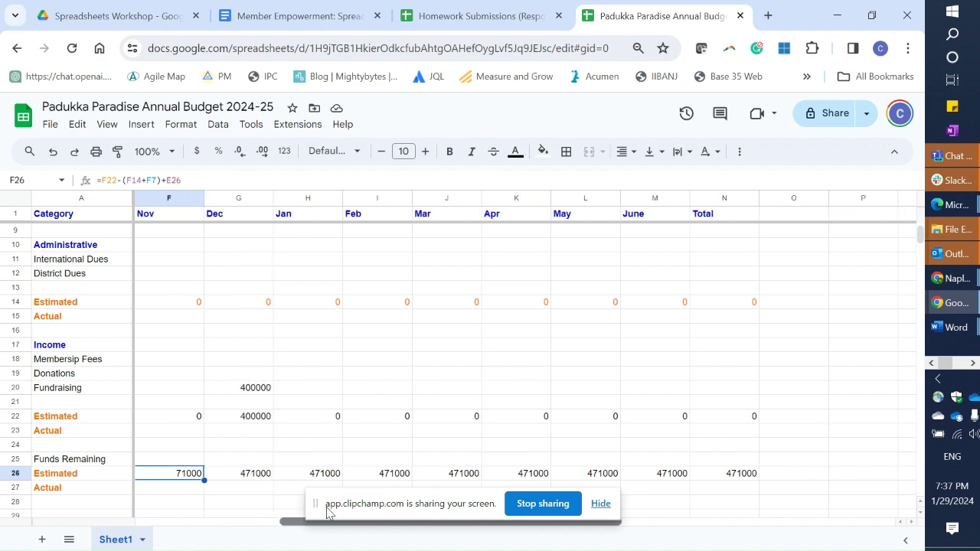
{"action": "left_click", "coordinate": [704, 304]}
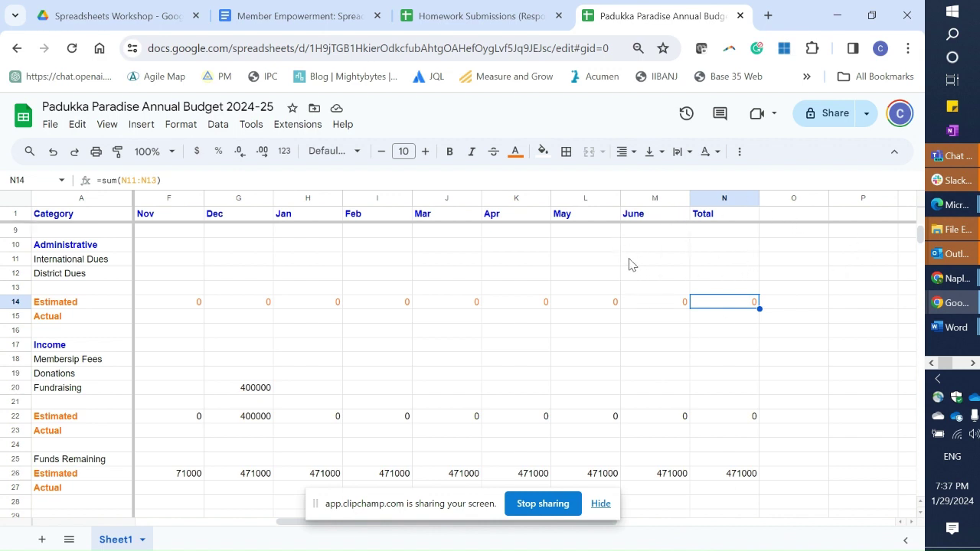
Enter =SUM(B3:M3) in N3 to total the Vision Projects row across all months
{"action": "left_click", "coordinate": [703, 248]}
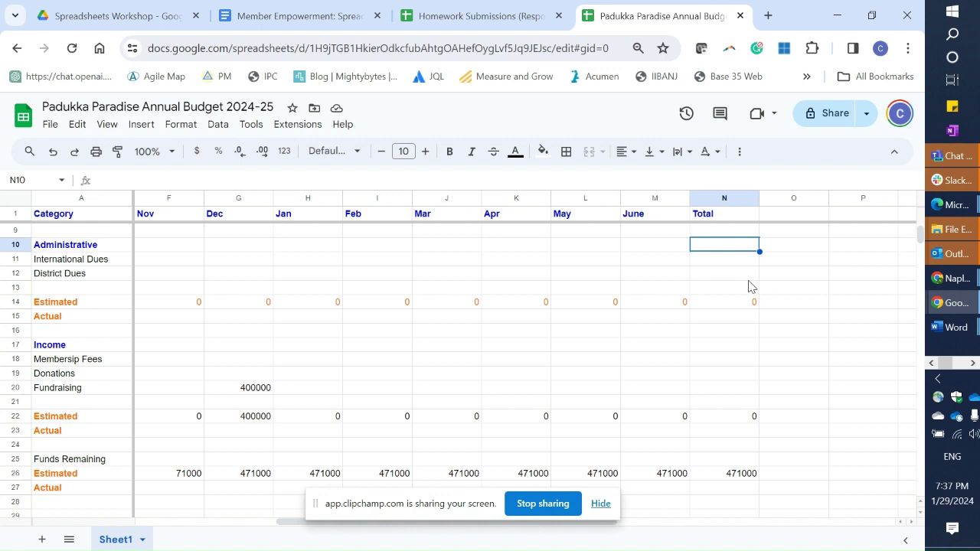
{"action": "key", "text": "Down"}
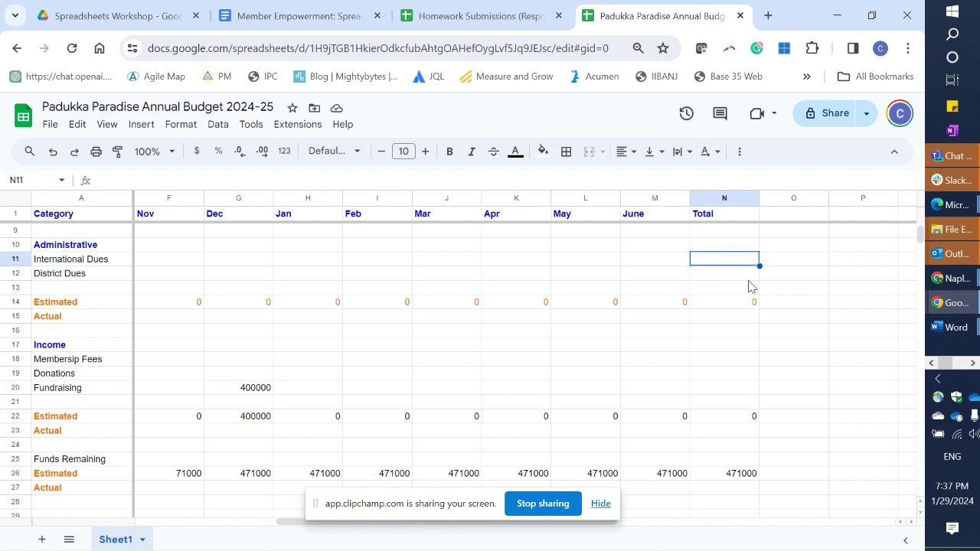
{"action": "key", "text": "Up"}
{"action": "key", "text": "Up"}
{"action": "key", "text": "Up"}
{"action": "key", "text": "Up"}
{"action": "key", "text": "Up"}
{"action": "key", "text": "Up"}
{"action": "key", "text": "Up"}
{"action": "key", "text": "Up"}
{"action": "key", "text": "Up"}
{"action": "key", "text": "Up"}
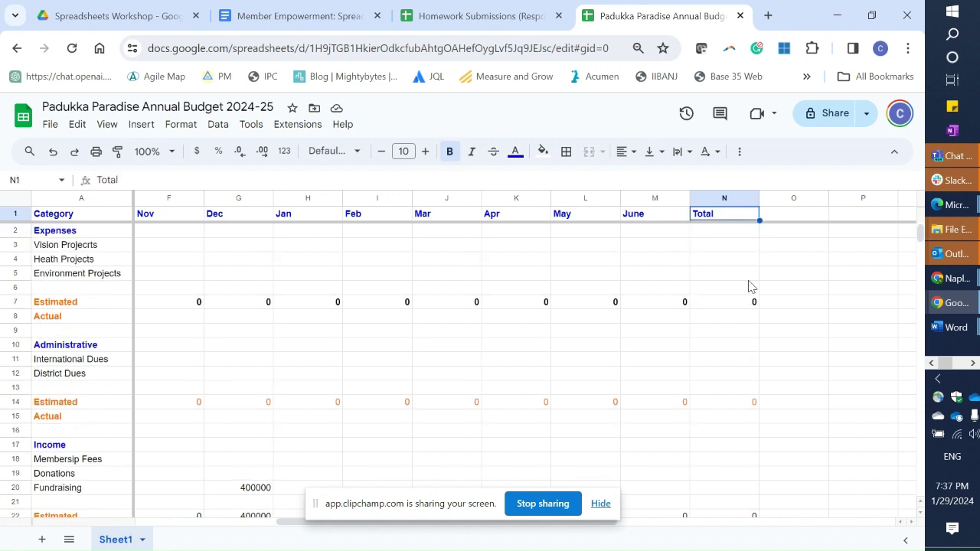
{"action": "key", "text": "Down"}
{"action": "key", "text": "Down"}
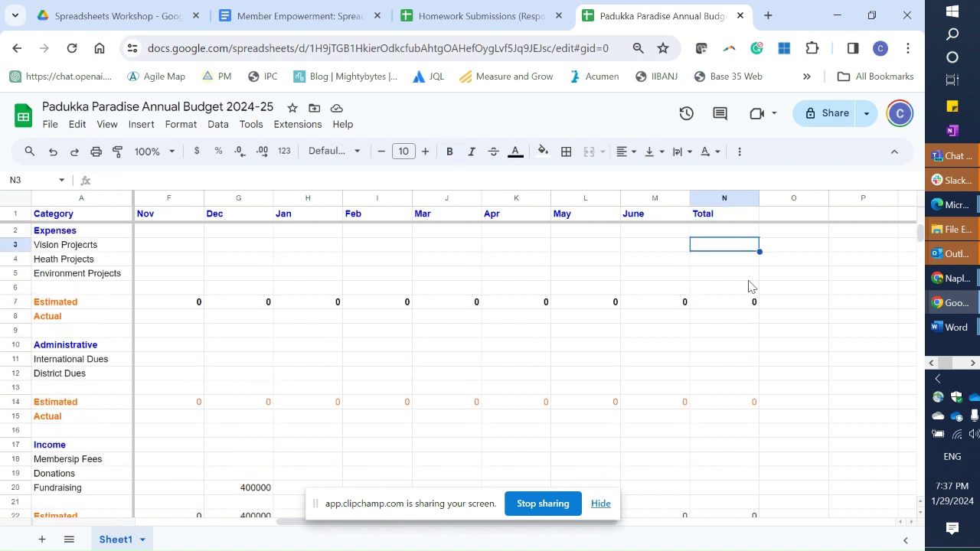
{"action": "type", "text": "="}
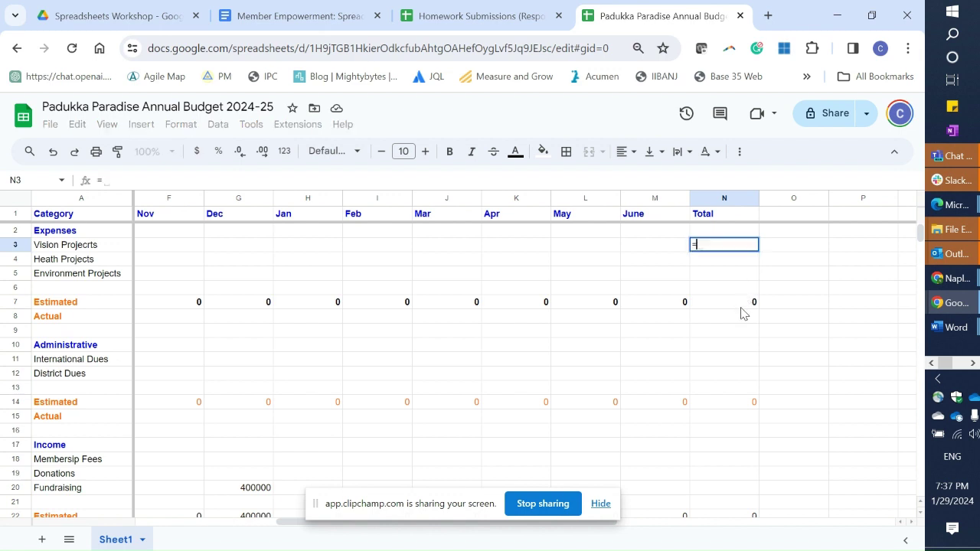
{"action": "type", "text": "s"}
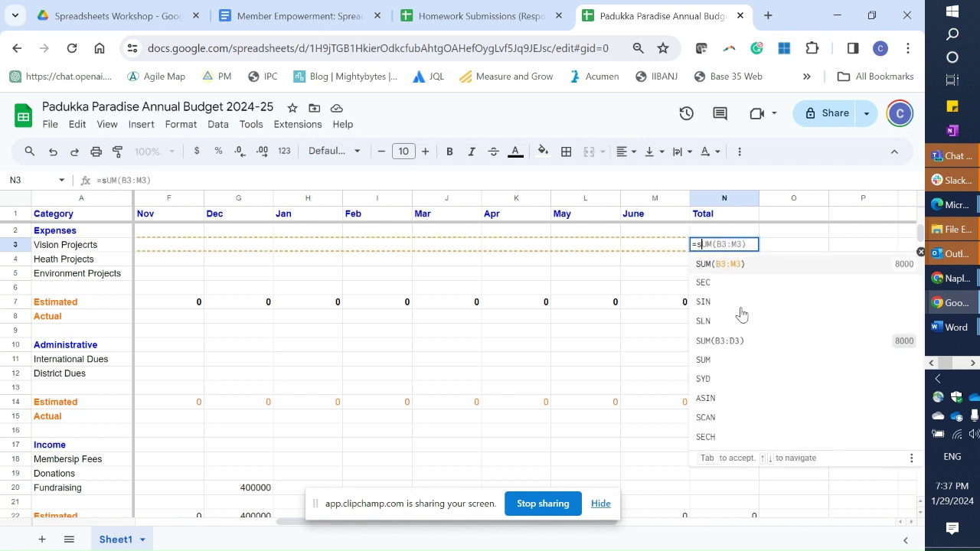
{"action": "type", "text": "um("}
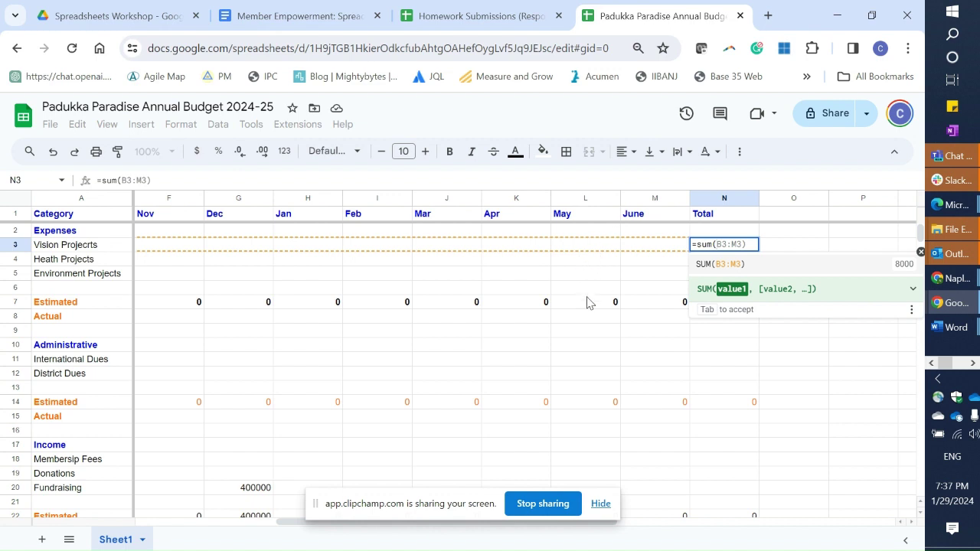
{"action": "key", "text": "Tab"}
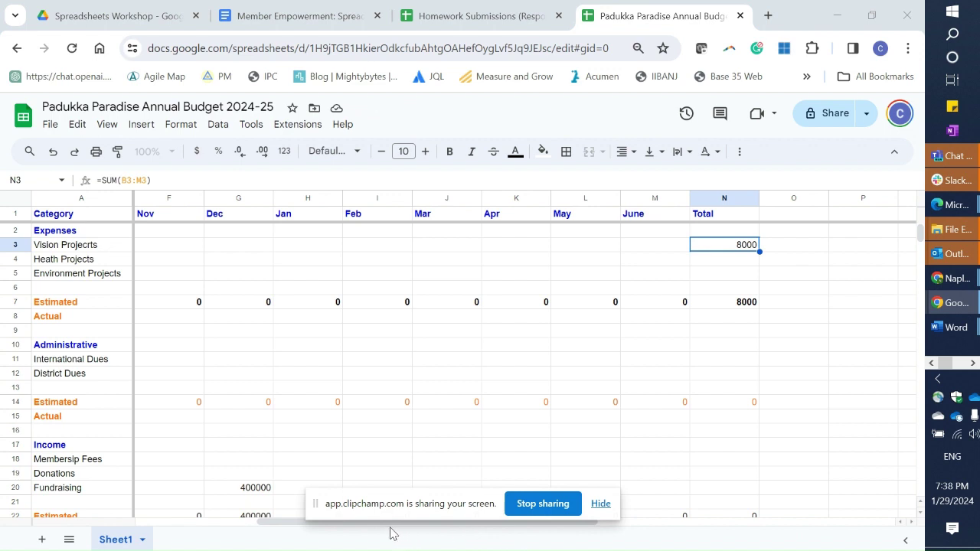
Fill the row total formula from N3 down the Expenses section to N6
{"action": "left_click_drag", "start_coordinate": [291, 527], "coordinate": [143, 524]}
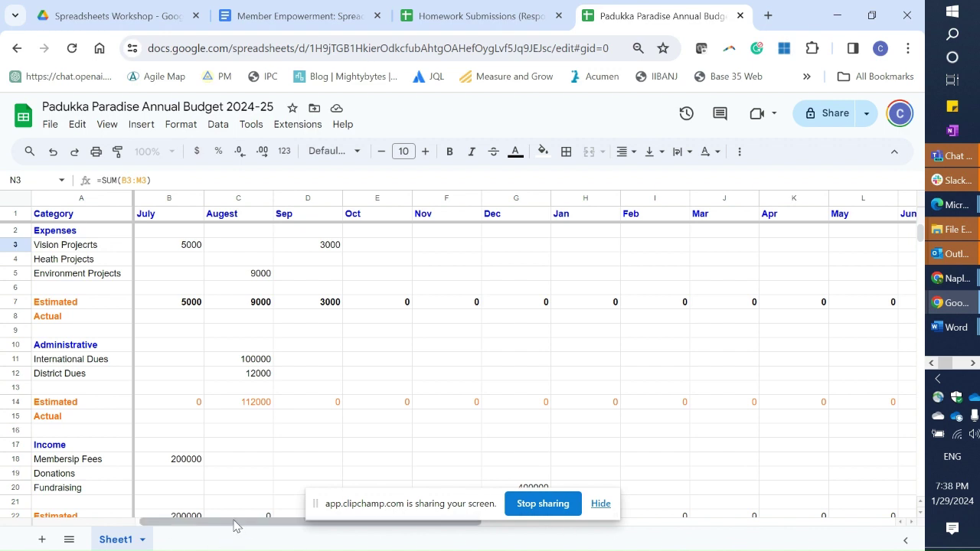
{"action": "left_click_drag", "start_coordinate": [238, 525], "coordinate": [400, 525]}
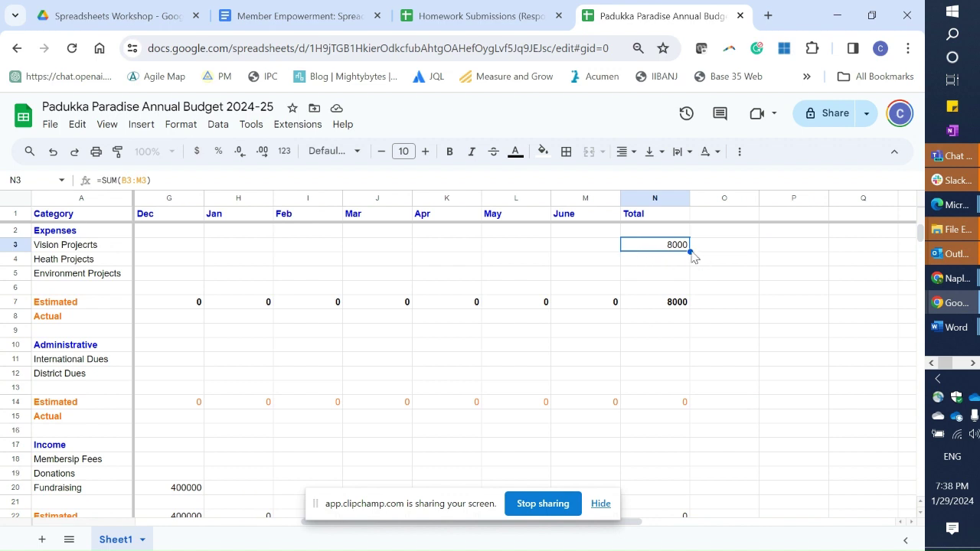
{"action": "left_click_drag", "start_coordinate": [689, 251], "coordinate": [692, 294]}
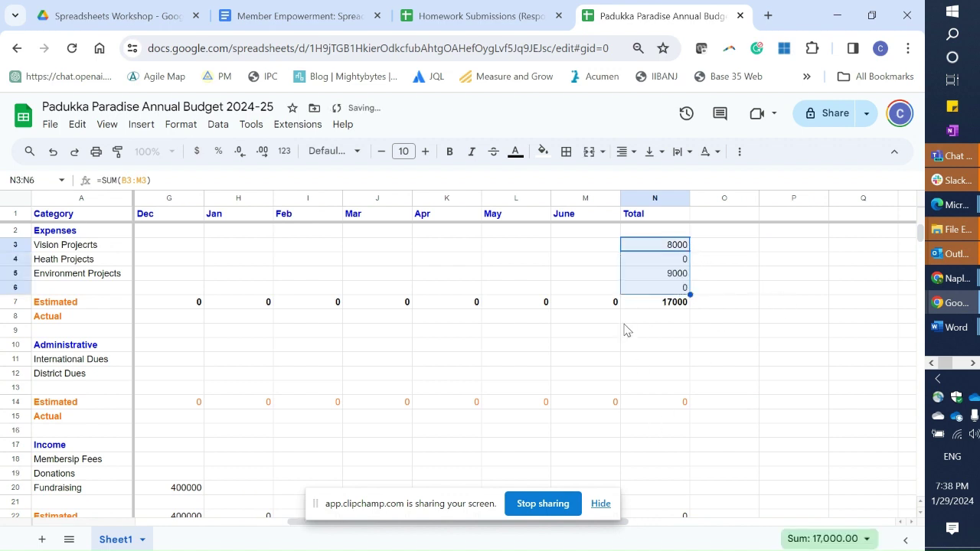
Copy the N3 total formula to the International Dues row in N11 and fill it down to N13
{"action": "left_click", "coordinate": [661, 360]}
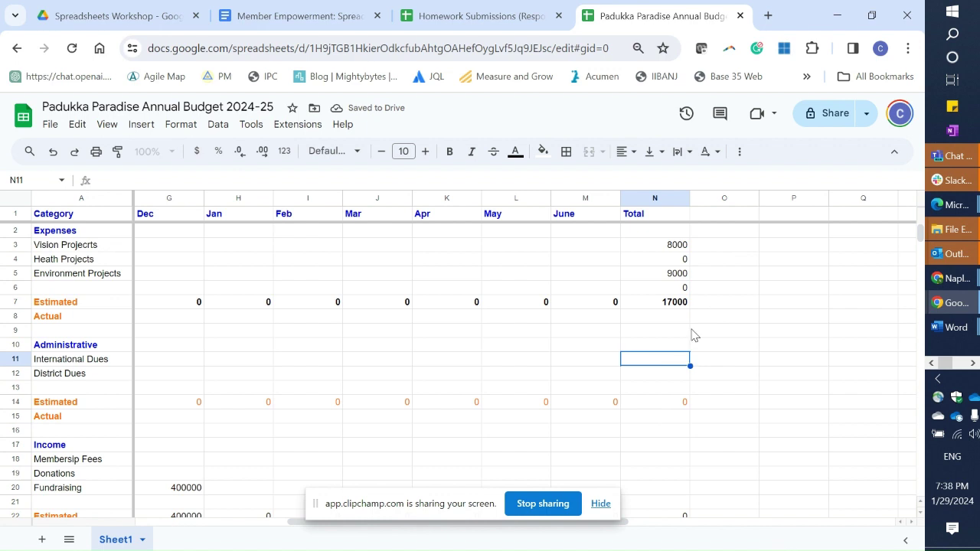
{"action": "left_click", "coordinate": [663, 250]}
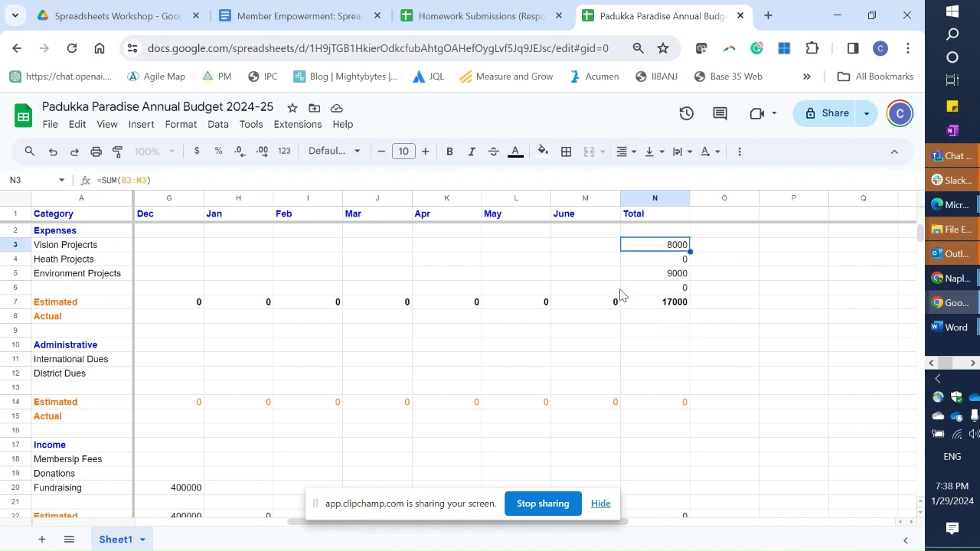
{"action": "key", "text": "ctrl+c"}
{"action": "left_click", "coordinate": [643, 366]}
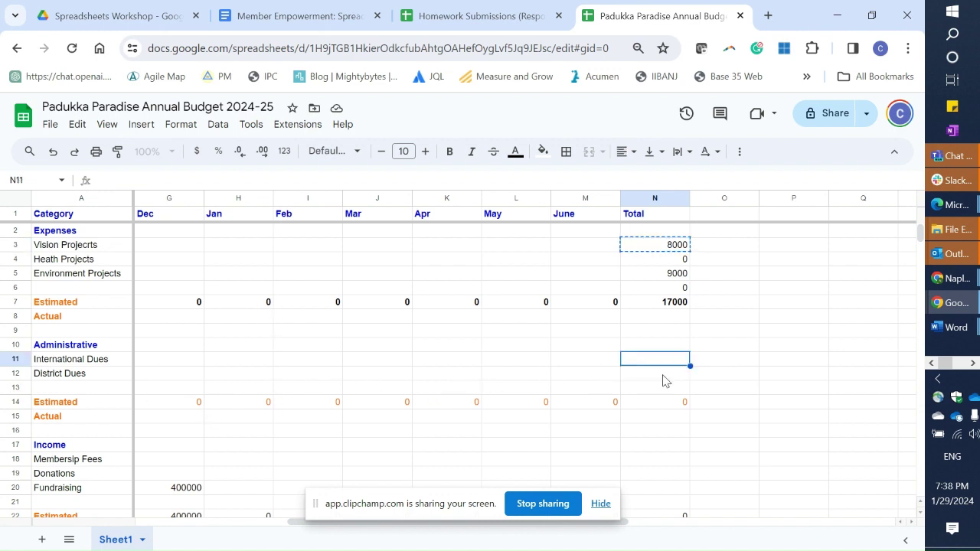
{"action": "key", "text": "ctrl+v"}
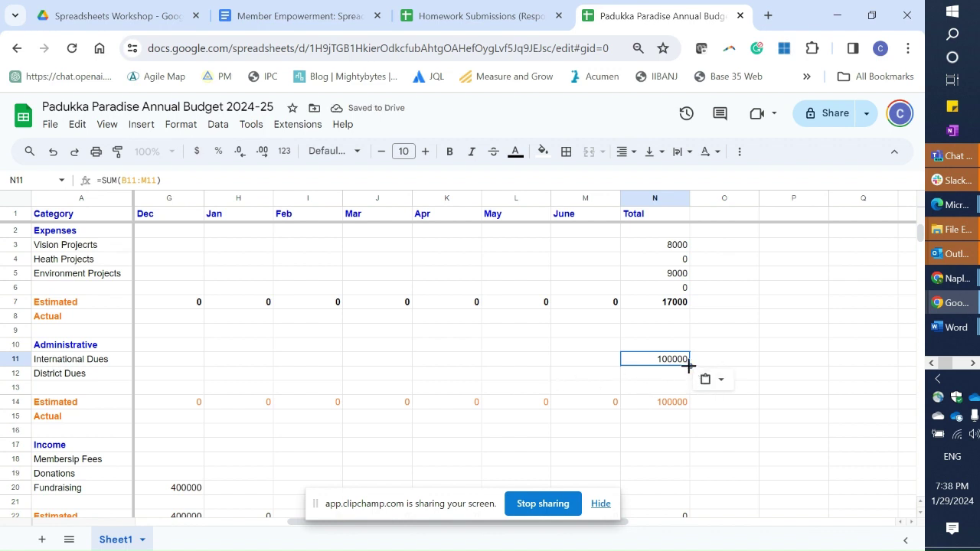
{"action": "left_click_drag", "start_coordinate": [688, 365], "coordinate": [685, 387]}
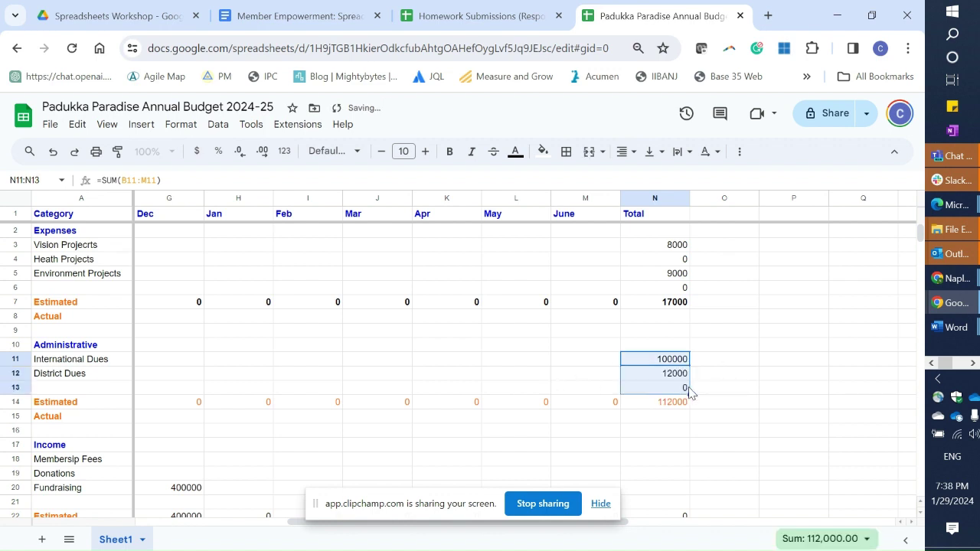
{"action": "left_click", "coordinate": [753, 388]}
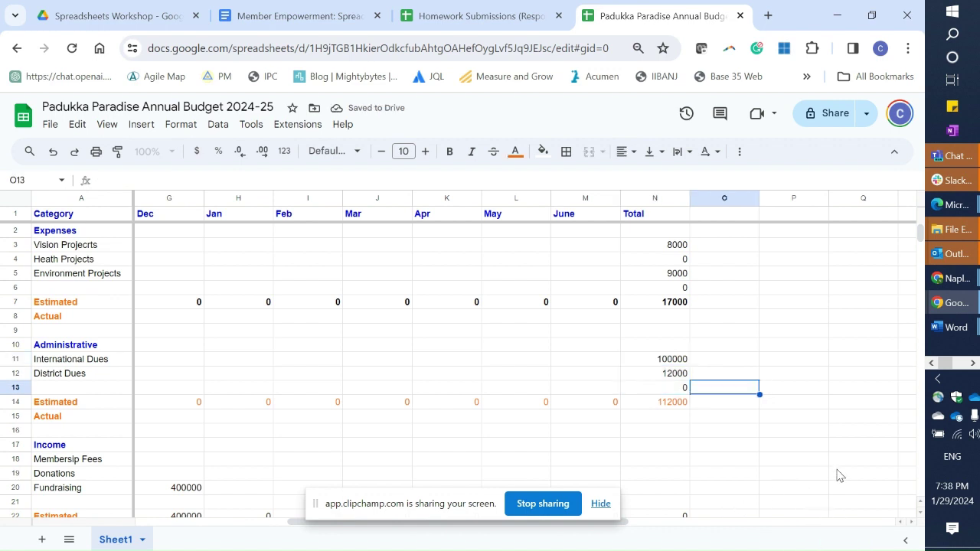
Copy the District Dues total formula from N12 to the Membership Fees row in N18 and fill it down to N21
{"action": "scroll", "coordinate": [840, 475], "scroll_direction": "down", "scroll_amount": 1}
{"action": "scroll", "coordinate": [840, 475], "scroll_direction": "up", "scroll_amount": 1}
{"action": "scroll", "coordinate": [840, 475], "scroll_direction": "down", "scroll_amount": 4}
{"action": "scroll", "coordinate": [840, 475], "scroll_direction": "up", "scroll_amount": 2}
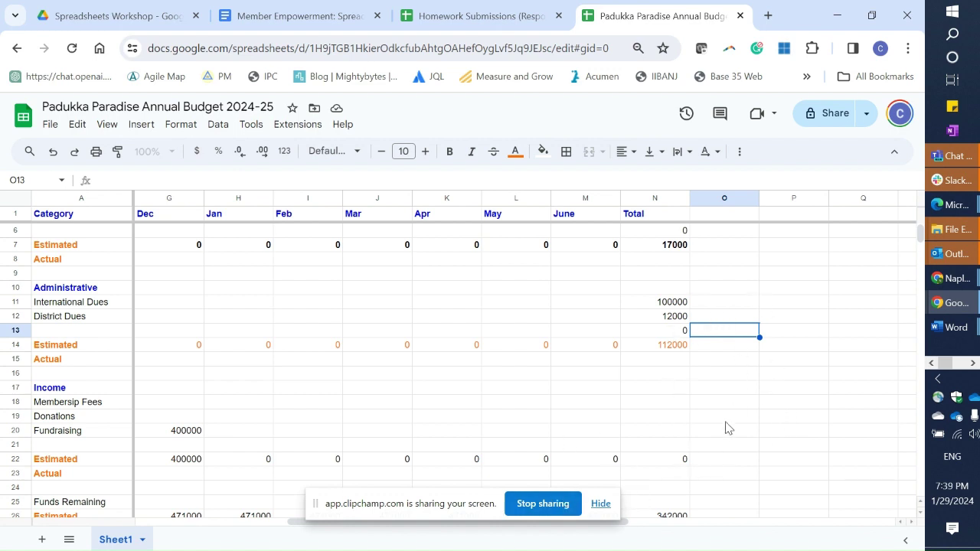
{"action": "key", "text": "Left"}
{"action": "key", "text": "Up"}
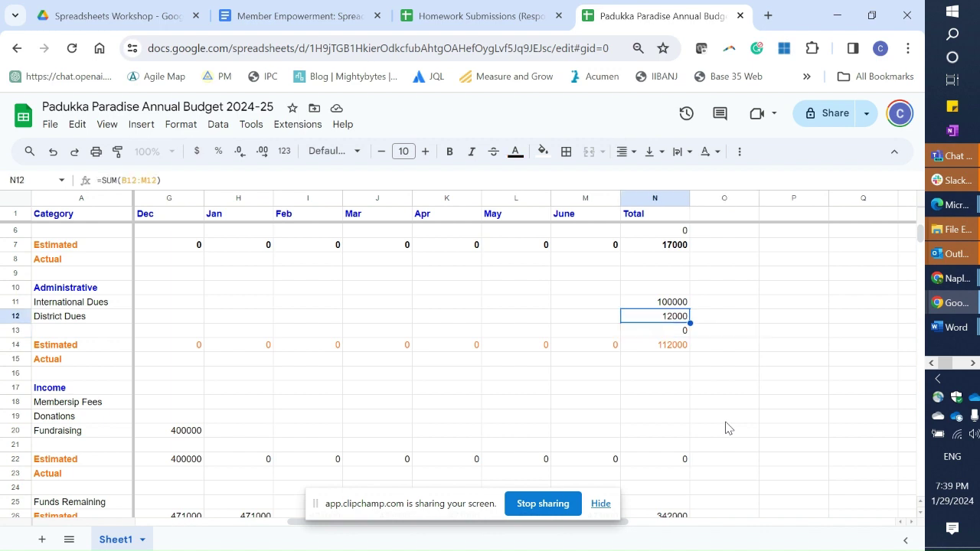
{"action": "key", "text": "Down"}
{"action": "key", "text": "Down"}
{"action": "key", "text": "Down"}
{"action": "key", "text": "Down"}
{"action": "key", "text": "Down"}
{"action": "key", "text": "Down"}
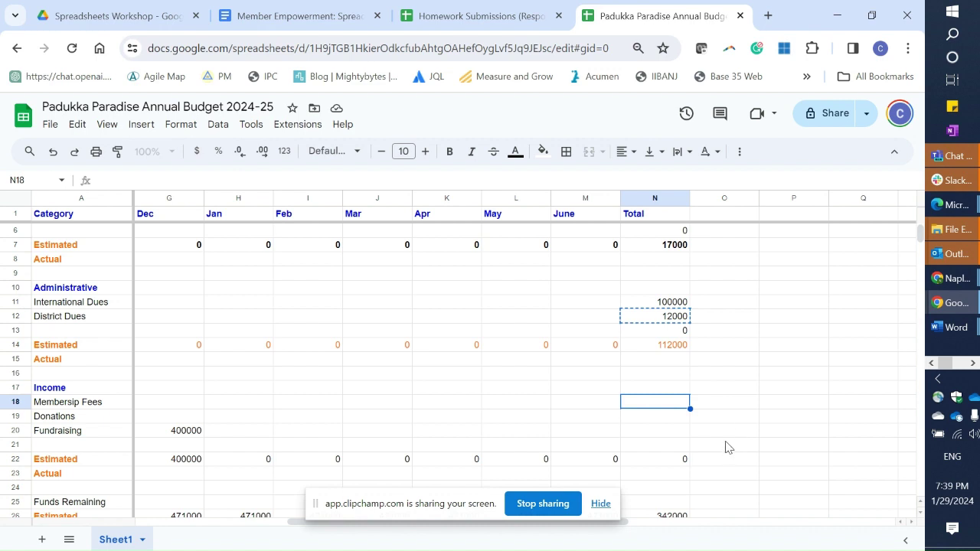
{"action": "key", "text": "ctrl+v"}
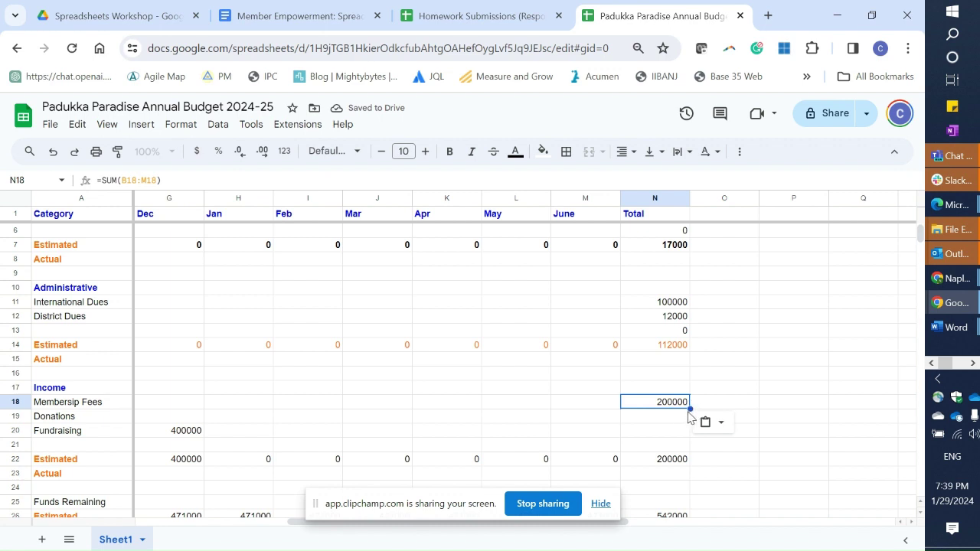
{"action": "left_click_drag", "start_coordinate": [688, 409], "coordinate": [681, 444]}
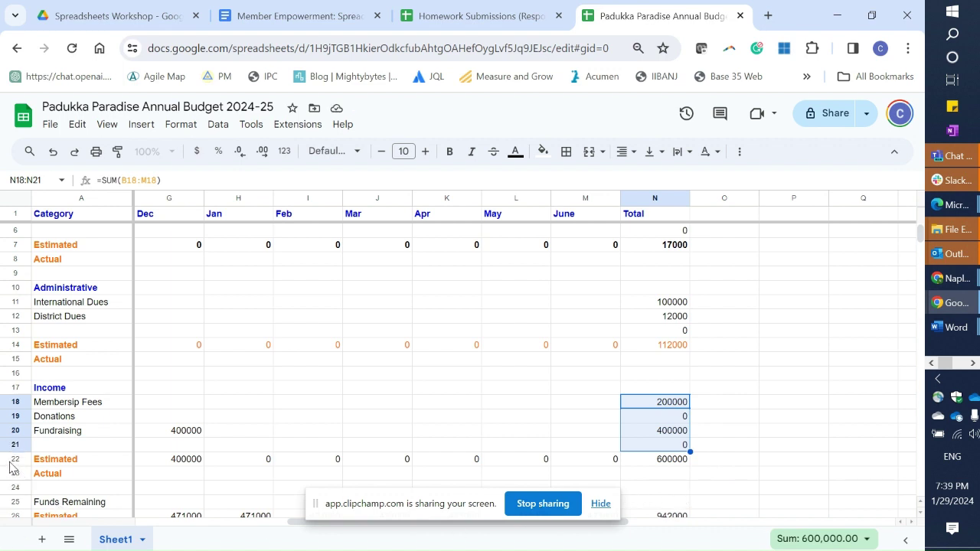
Make the whole Income Estimated and Actual rows, 22 and 23, bold
{"action": "left_click_drag", "start_coordinate": [10, 462], "coordinate": [8, 472]}
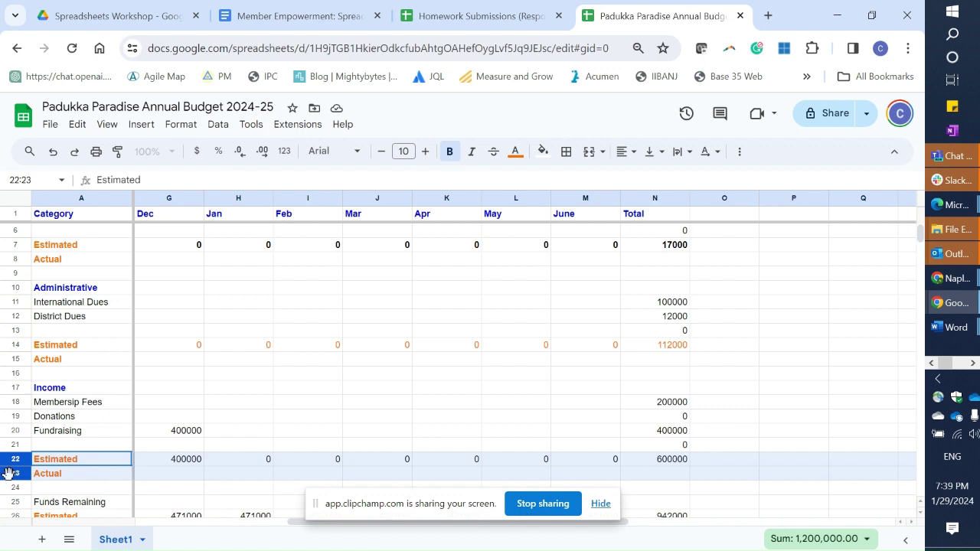
{"action": "left_click", "coordinate": [451, 155]}
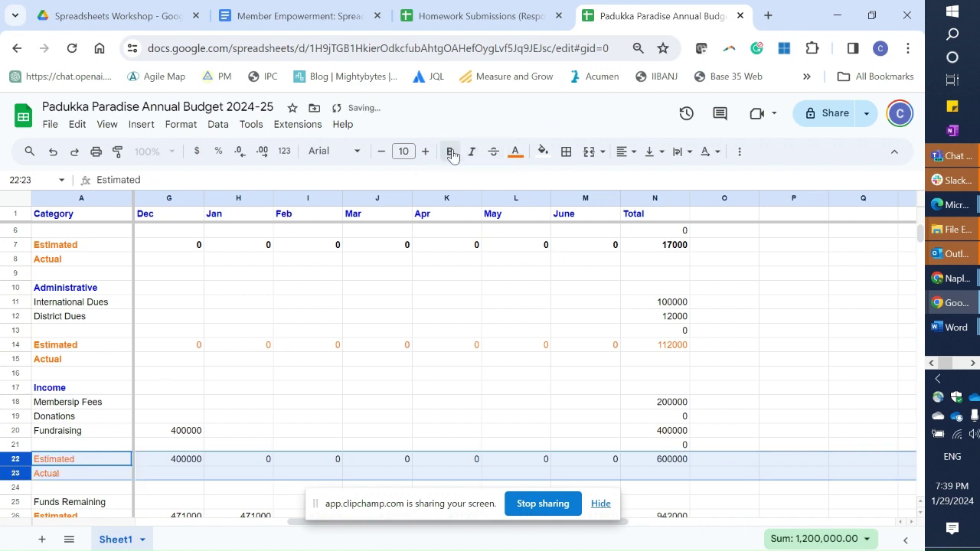
{"action": "left_click", "coordinate": [451, 154]}
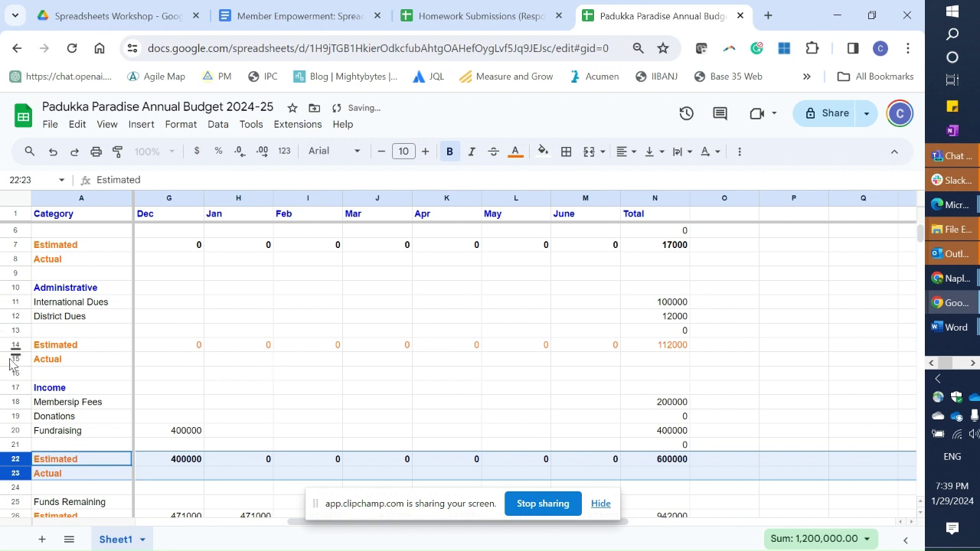
Make the Administrative Estimated and Actual rows, 14 and 15, and the Funds Remaining rows, 26 and 27, bold
{"action": "left_click_drag", "start_coordinate": [13, 344], "coordinate": [12, 358]}
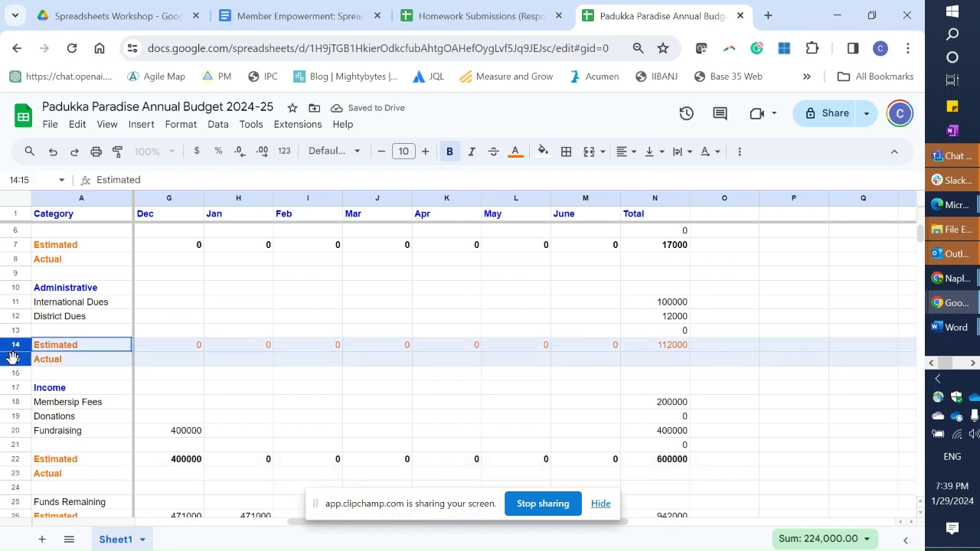
{"action": "left_click", "coordinate": [447, 155]}
{"action": "left_click", "coordinate": [445, 156]}
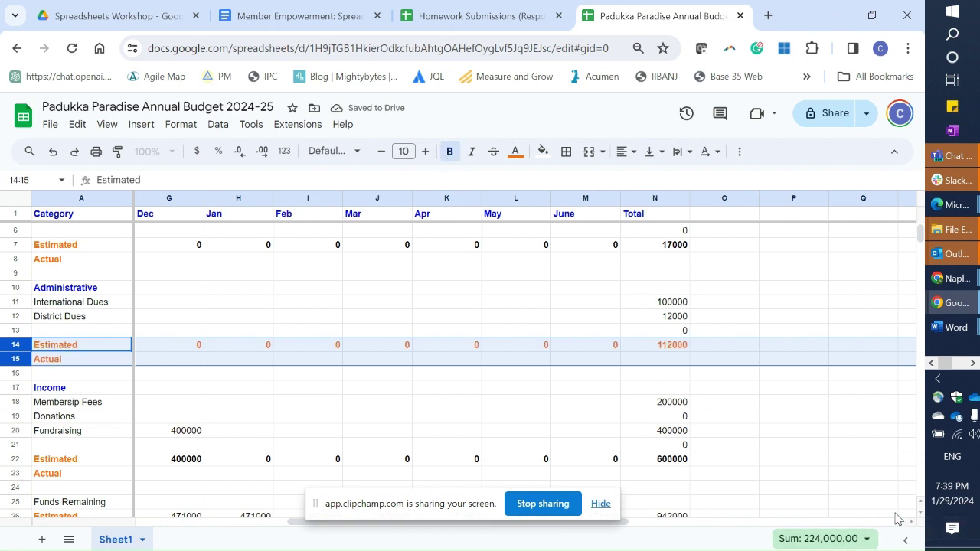
{"action": "scroll", "coordinate": [863, 514], "scroll_direction": "down", "scroll_amount": 3}
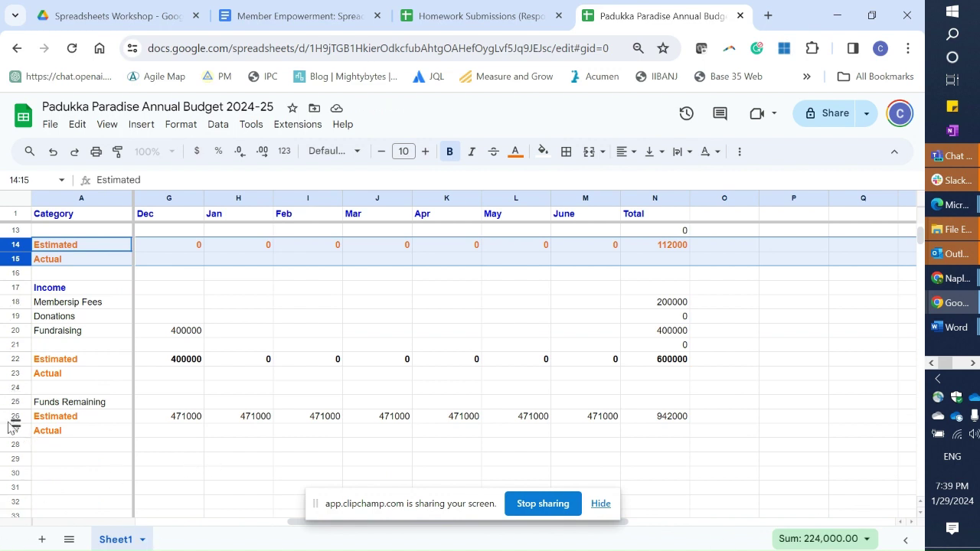
{"action": "left_click_drag", "start_coordinate": [13, 417], "coordinate": [12, 430]}
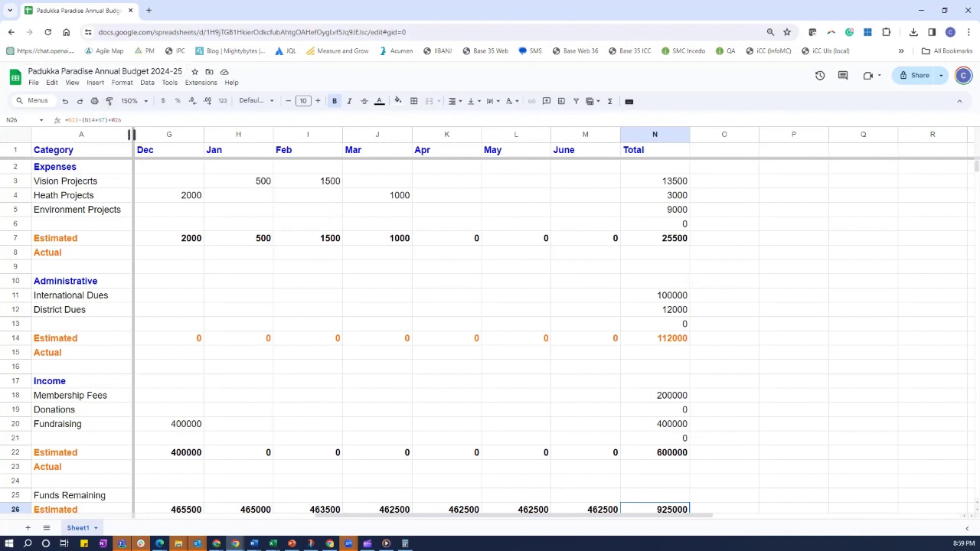
Remove the June carry-over from the Total column's Funds Remaining formula in N26, leaving =N22-(N14+N7)
{"action": "left_click", "coordinate": [152, 121]}
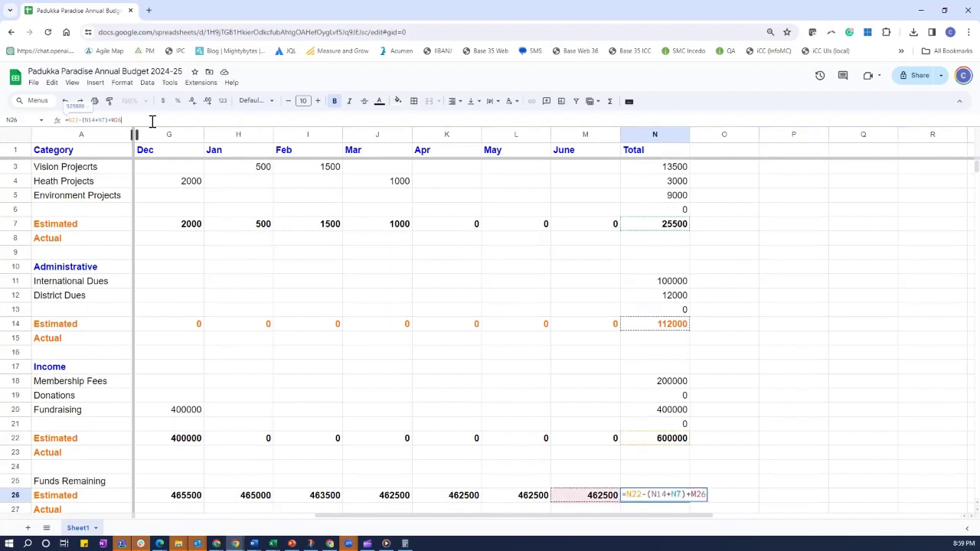
{"action": "key", "text": "BackSpace"}
{"action": "key", "text": "BackSpace"}
{"action": "key", "text": "BackSpace"}
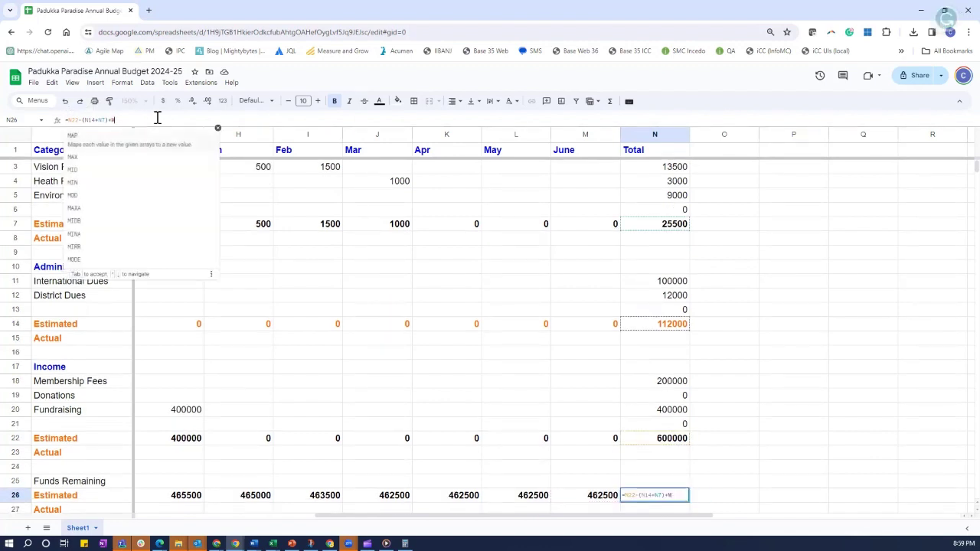
{"action": "key", "text": "Return"}
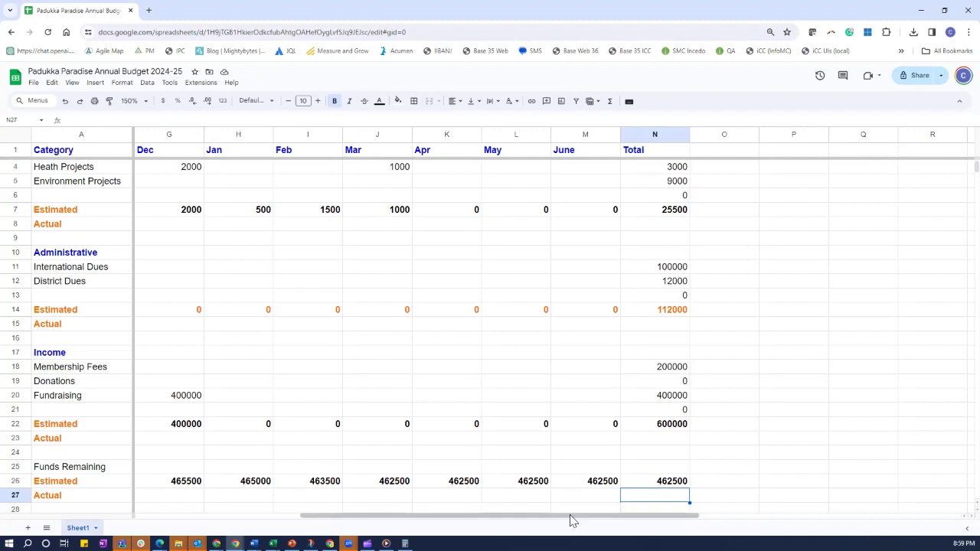
Review the budget from July onward, checking the July Administrative Estimated formula in B14 and the Actual cell below it
{"action": "left_click_drag", "start_coordinate": [571, 520], "coordinate": [346, 517]}
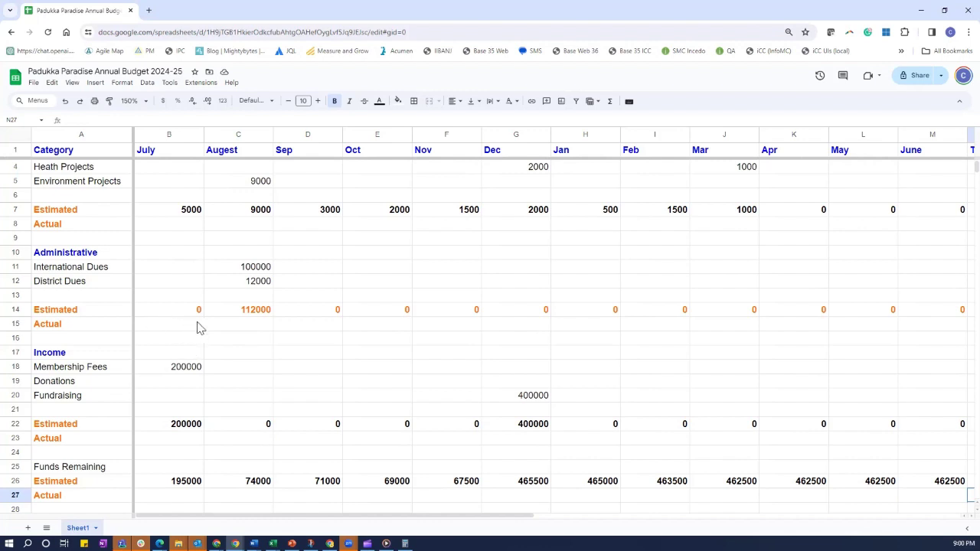
{"action": "scroll", "coordinate": [207, 327], "scroll_direction": "up", "scroll_amount": 1}
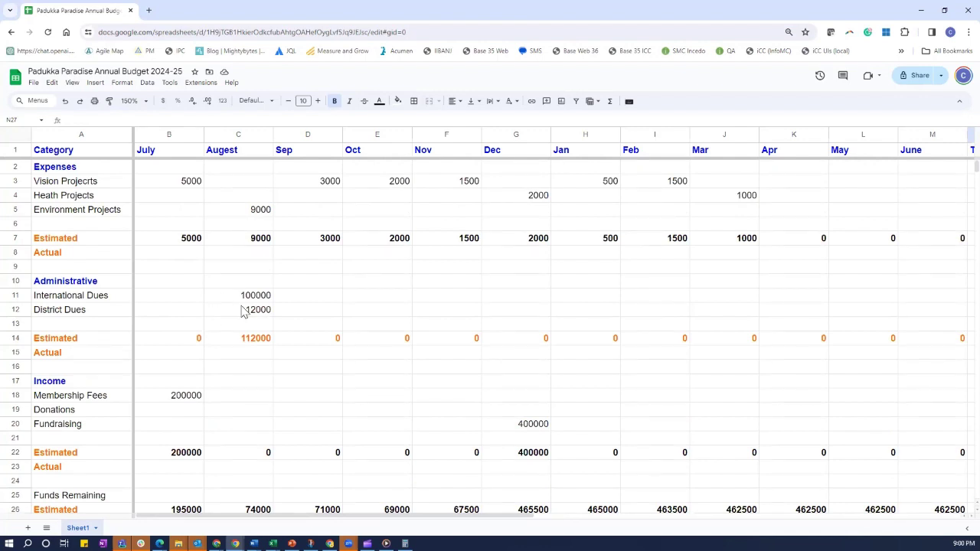
{"action": "left_click", "coordinate": [171, 343]}
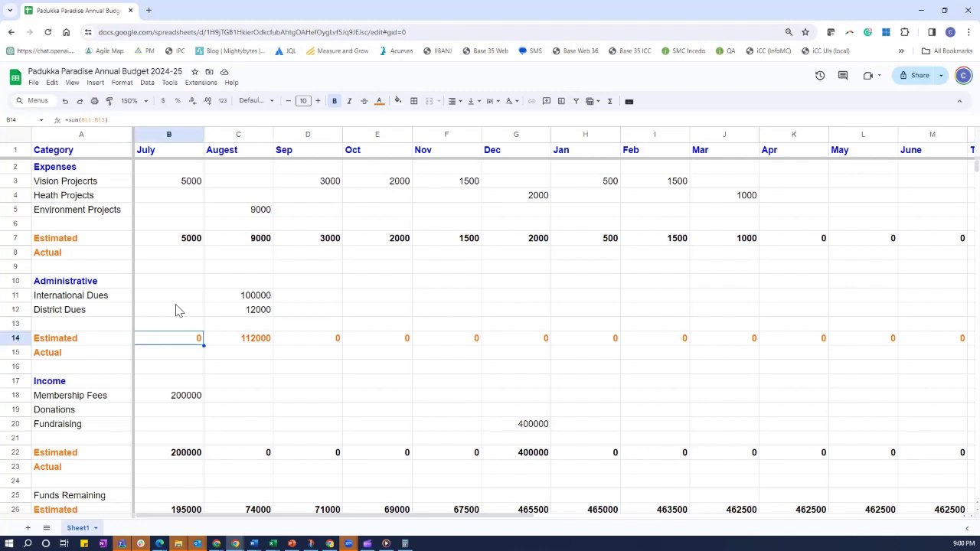
{"action": "left_click", "coordinate": [175, 359]}
{"action": "scroll", "coordinate": [198, 374], "scroll_direction": "down", "scroll_amount": 2}
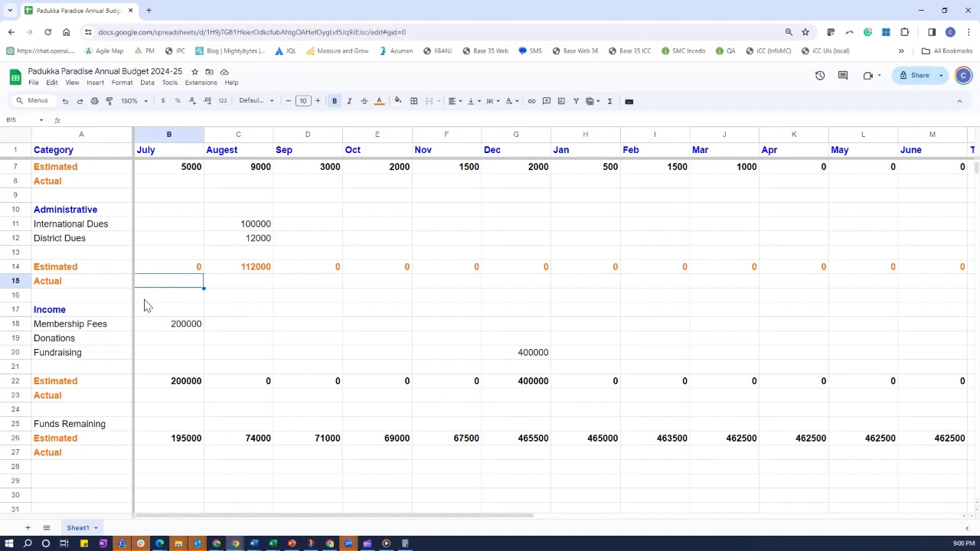
Enter 1000 as the July Actual amount in the Administrative section (B15)
{"action": "type", "text": "100"}
{"action": "key", "text": "Home"}
{"action": "type", "text": "0"}
{"action": "key", "text": "Tab"}
{"action": "key", "text": "Tab"}
{"action": "key", "text": "Left"}
{"action": "key", "text": "Left"}
{"action": "type", "text": "5"}
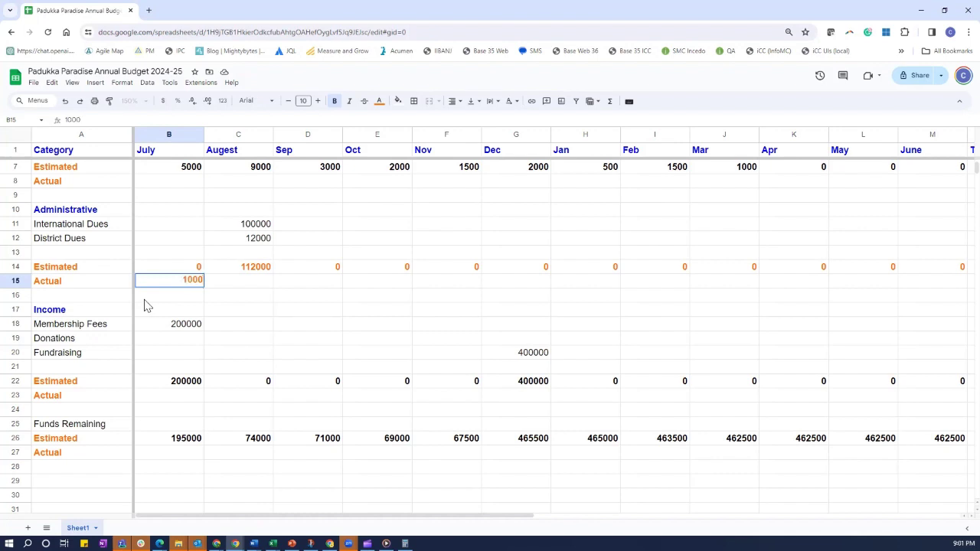
{"action": "type", "text": "000"}
{"action": "key", "text": "Return"}
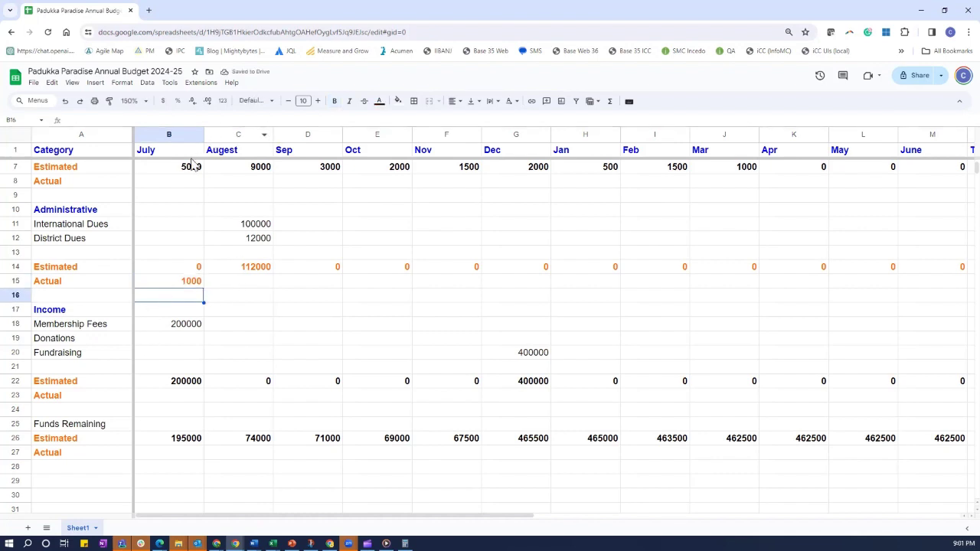
Enter 3000 as the July Actual amount in the Expenses section (B8)
{"action": "scroll", "coordinate": [184, 186], "scroll_direction": "up", "scroll_amount": 2}
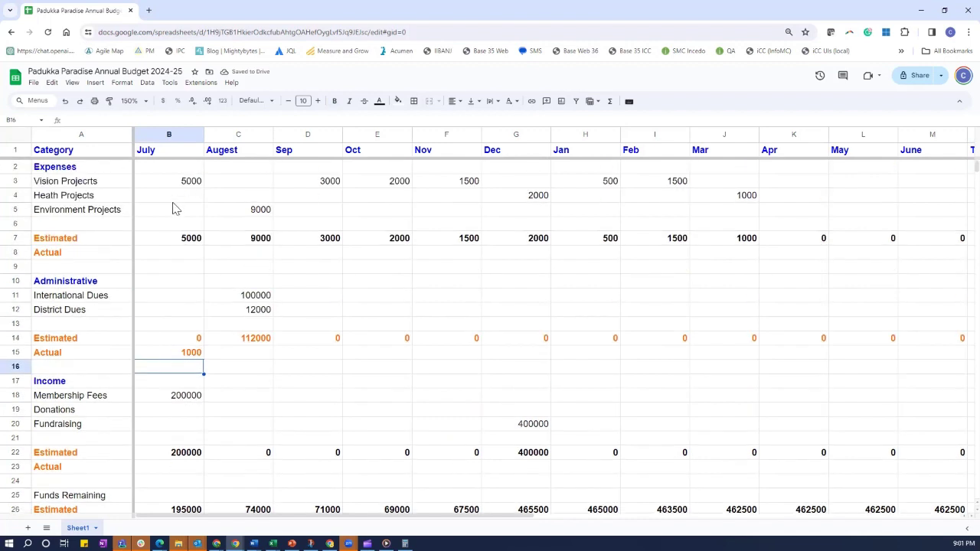
{"action": "left_click", "coordinate": [175, 259]}
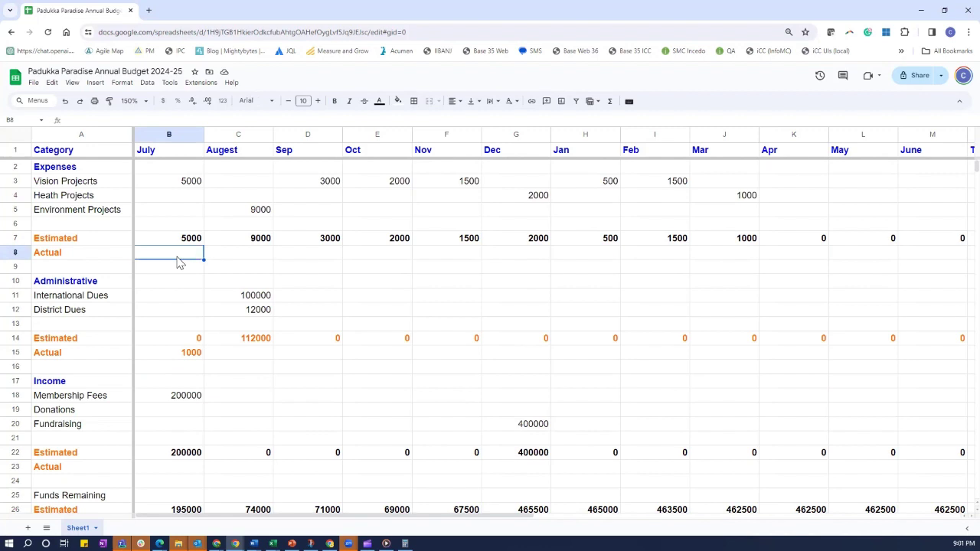
{"action": "type", "text": "3000"}
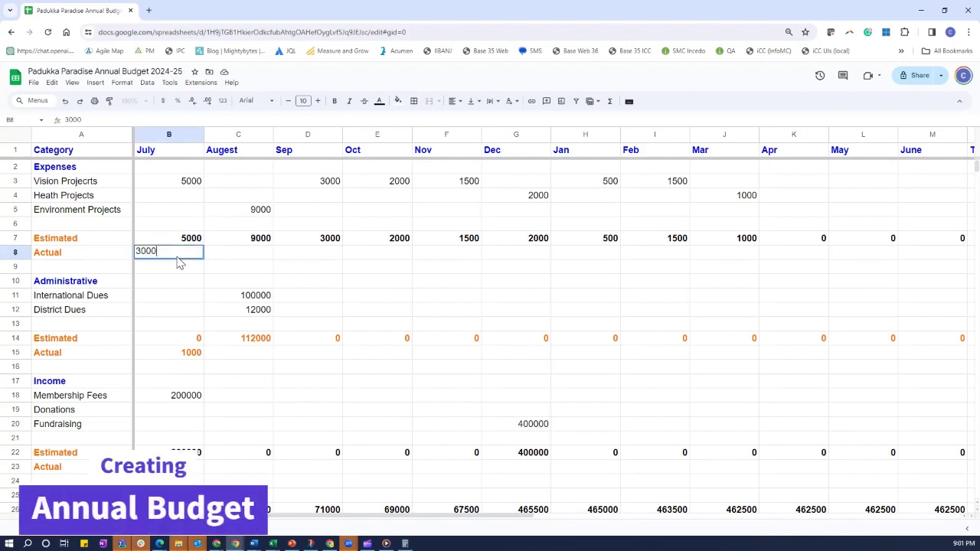
{"action": "key", "text": "Return"}
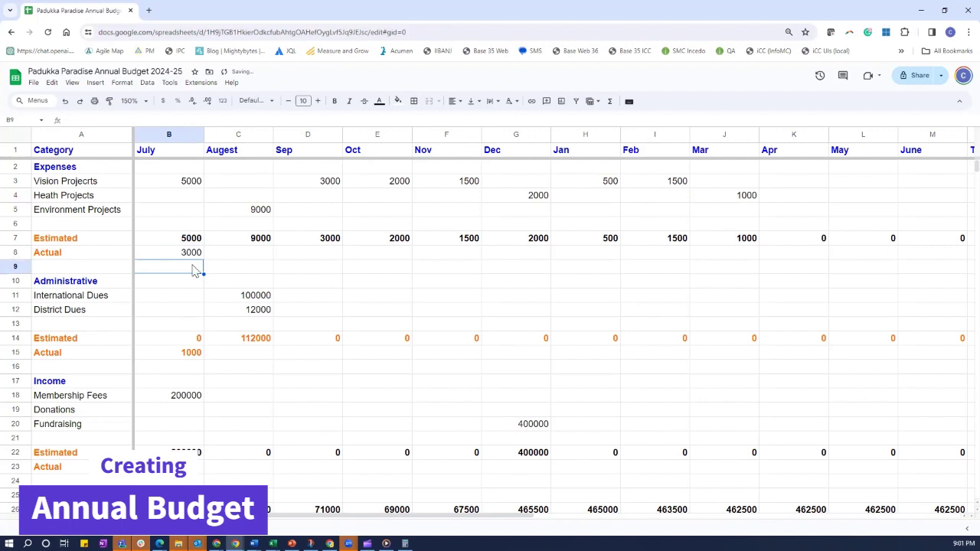
Copy the July Estimated formula under Funds Remaining (B26) down into the Actual row (B27)
{"action": "scroll", "coordinate": [222, 272], "scroll_direction": "down", "scroll_amount": 1}
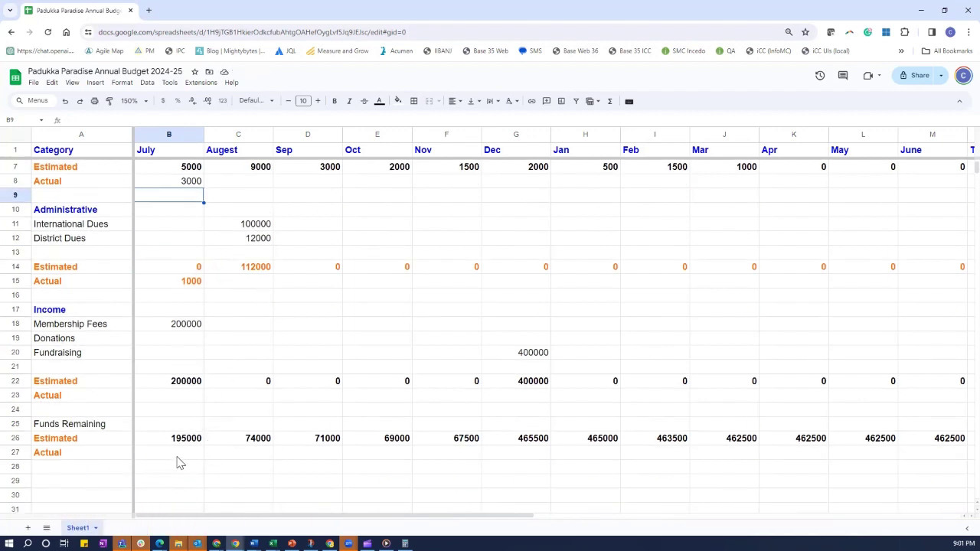
{"action": "left_click", "coordinate": [186, 443]}
{"action": "left_click", "coordinate": [184, 453]}
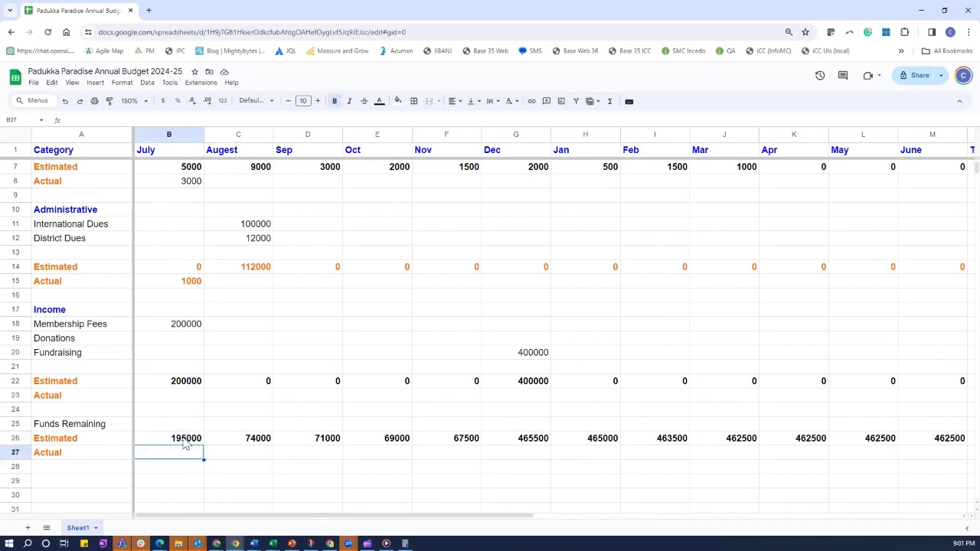
{"action": "left_click", "coordinate": [185, 441]}
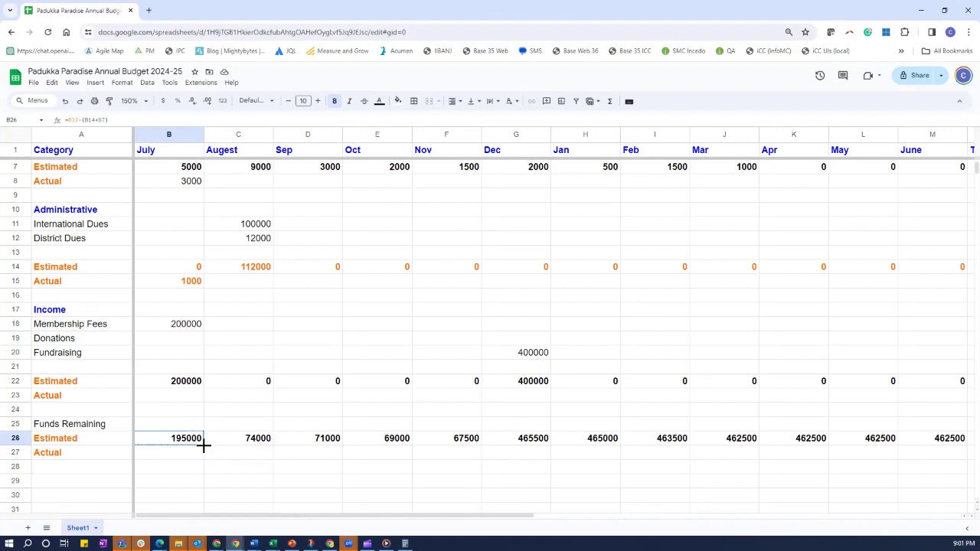
{"action": "left_click_drag", "start_coordinate": [204, 445], "coordinate": [203, 453]}
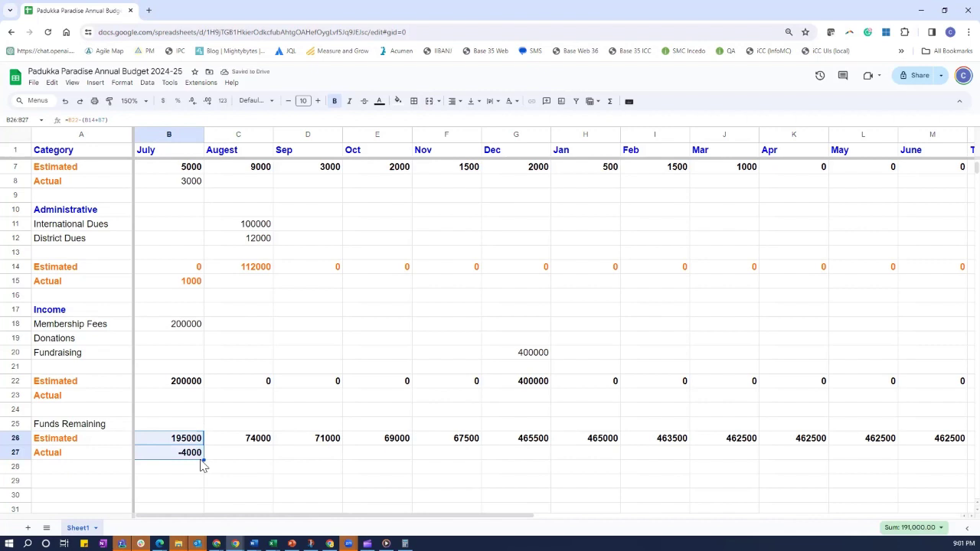
{"action": "left_click", "coordinate": [182, 472]}
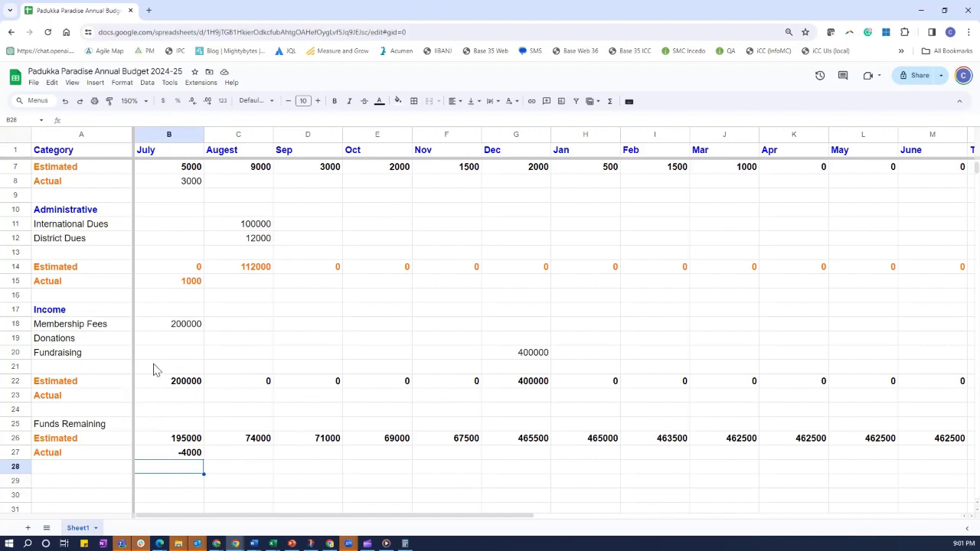
Enter 120000 as the July Actual amount in the Income section (B23)
{"action": "left_click", "coordinate": [174, 401]}
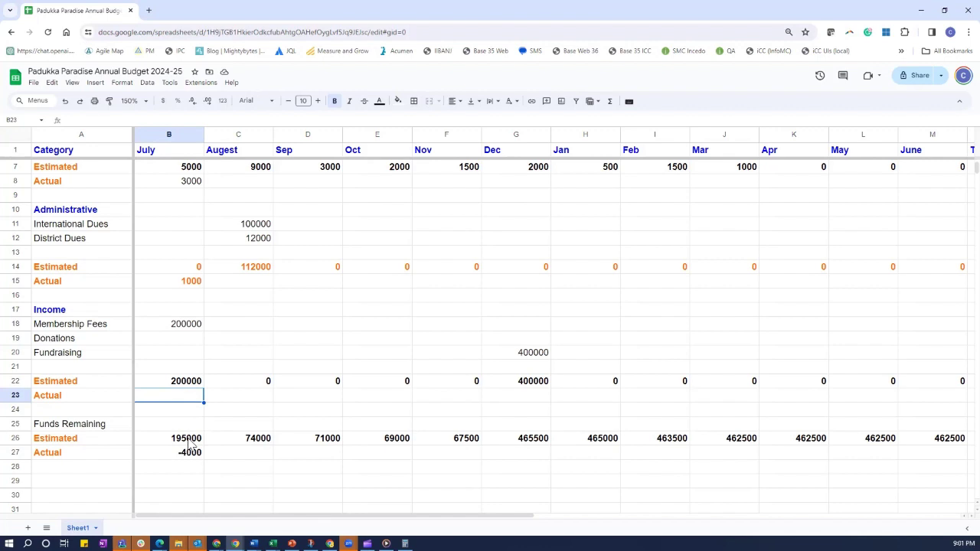
{"action": "type", "text": "1"}
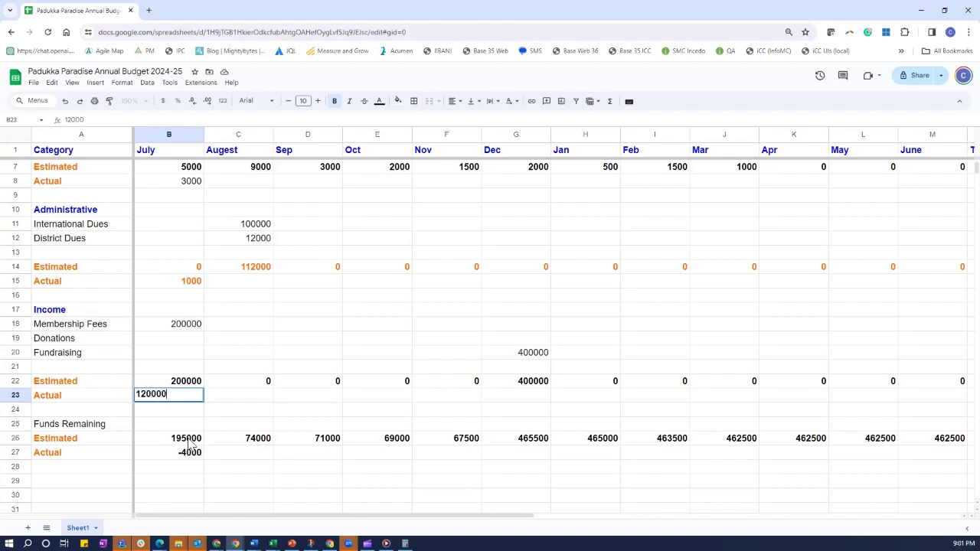
{"action": "type", "text": "20000"}
{"action": "key", "text": "Return"}
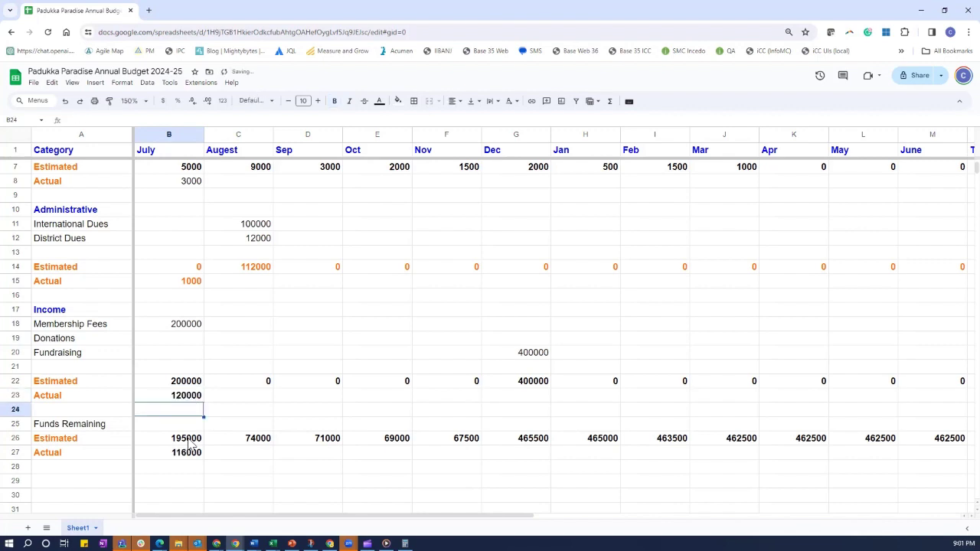
{"action": "left_click", "coordinate": [195, 471]}
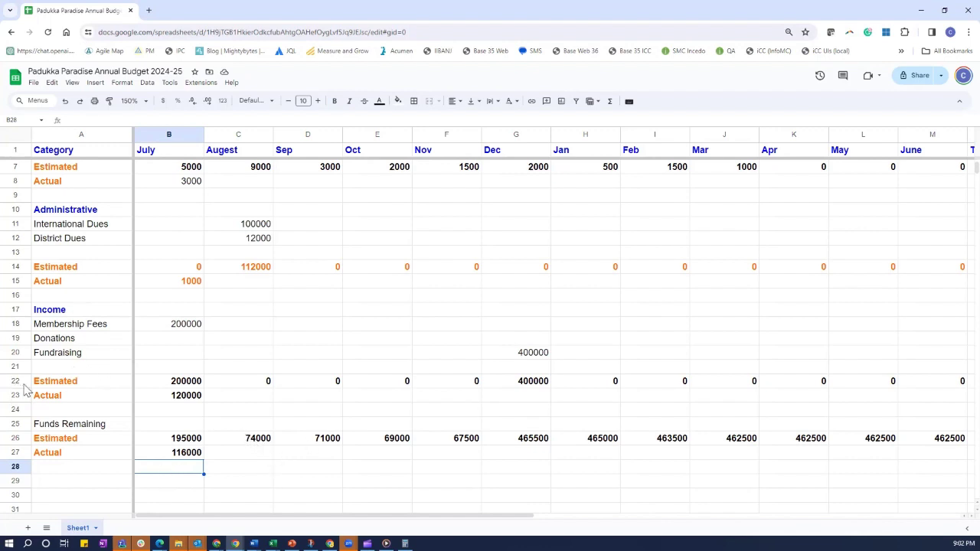
Try a lighter orange text color on the Income section's Estimated and Actual rows (22 and 23) and undo it
{"action": "left_click_drag", "start_coordinate": [19, 386], "coordinate": [16, 392]}
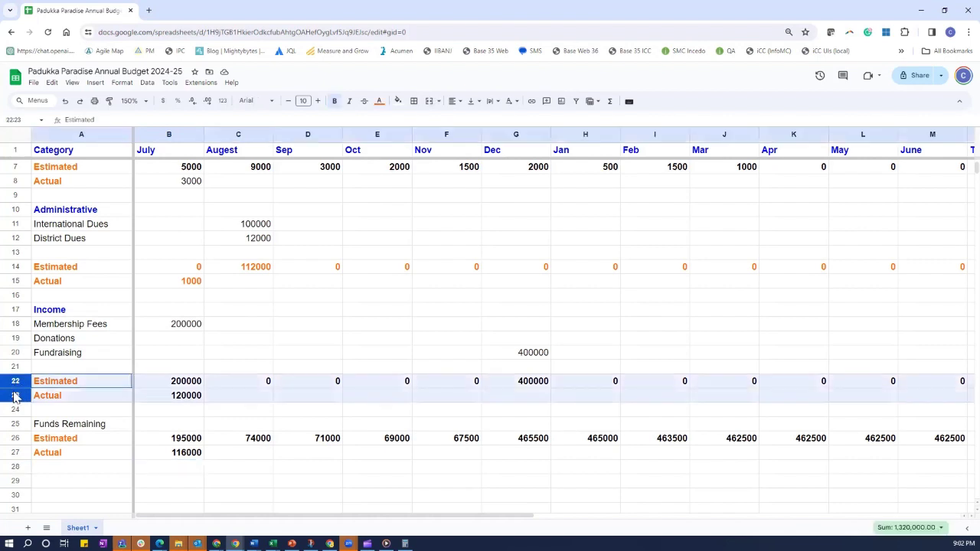
{"action": "left_click", "coordinate": [378, 102]}
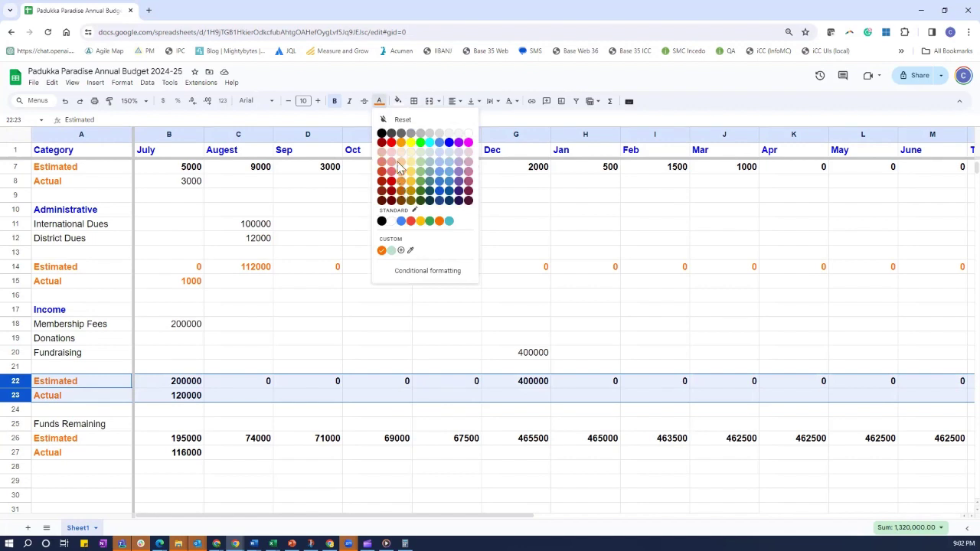
{"action": "left_click", "coordinate": [402, 143]}
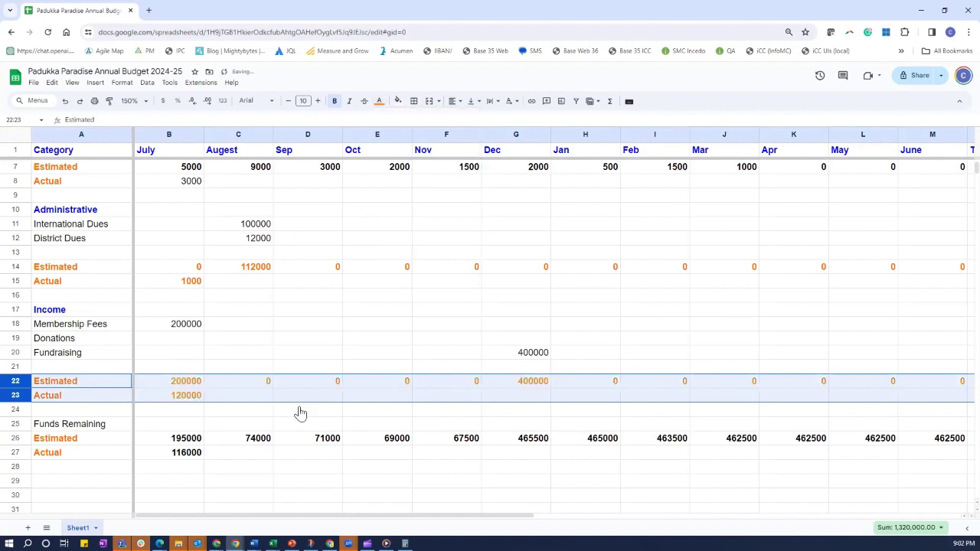
{"action": "left_click", "coordinate": [286, 487]}
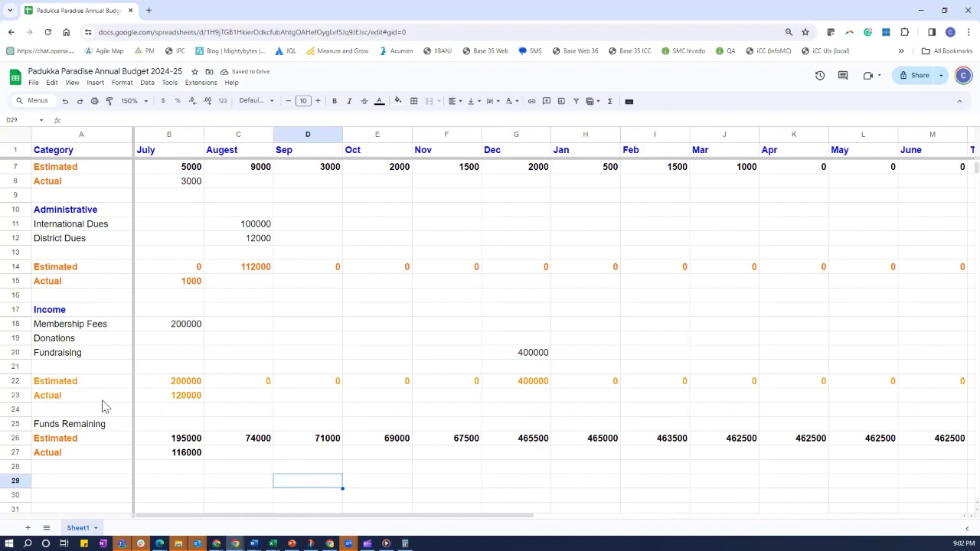
{"action": "left_click", "coordinate": [65, 100]}
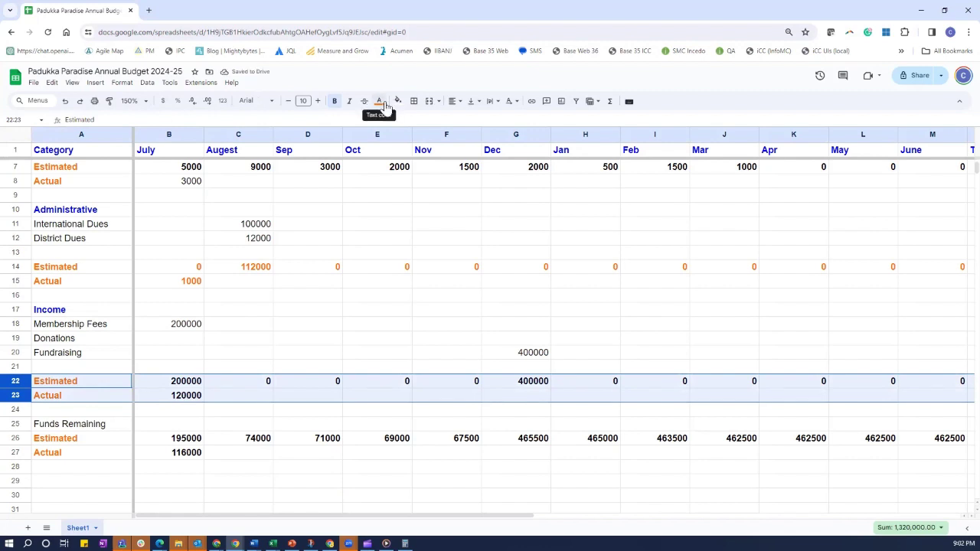
{"action": "left_click", "coordinate": [378, 102]}
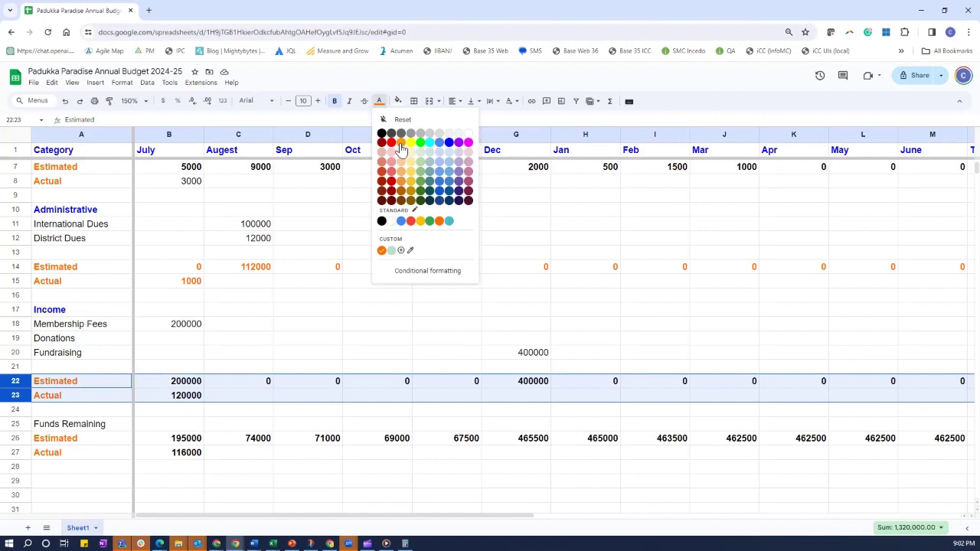
{"action": "left_click", "coordinate": [398, 162]}
{"action": "left_click", "coordinate": [269, 324]}
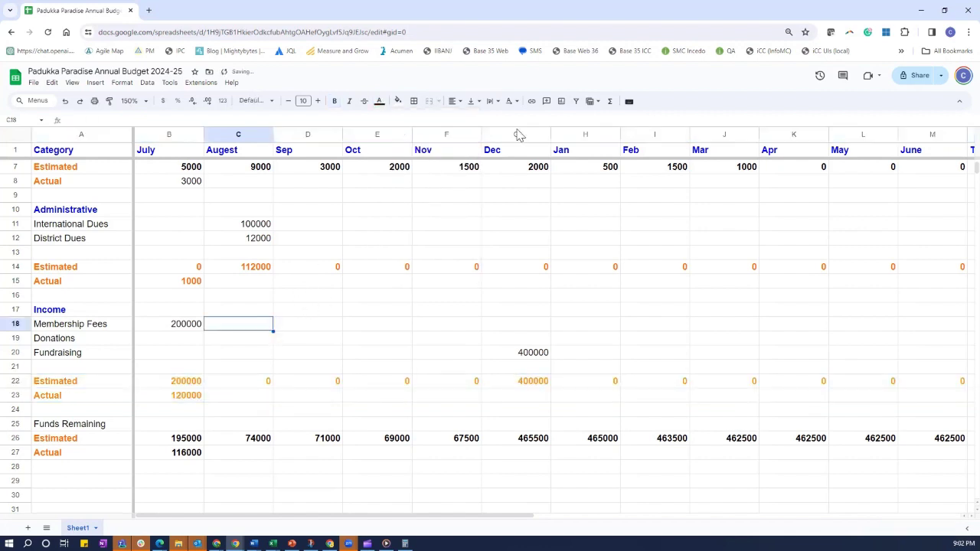
{"action": "left_click", "coordinate": [66, 103]}
Apply the standard orange text color to the Estimated and Actual rows of Income (22–23) and Funds Remaining (26–27)
{"action": "left_click", "coordinate": [376, 104]}
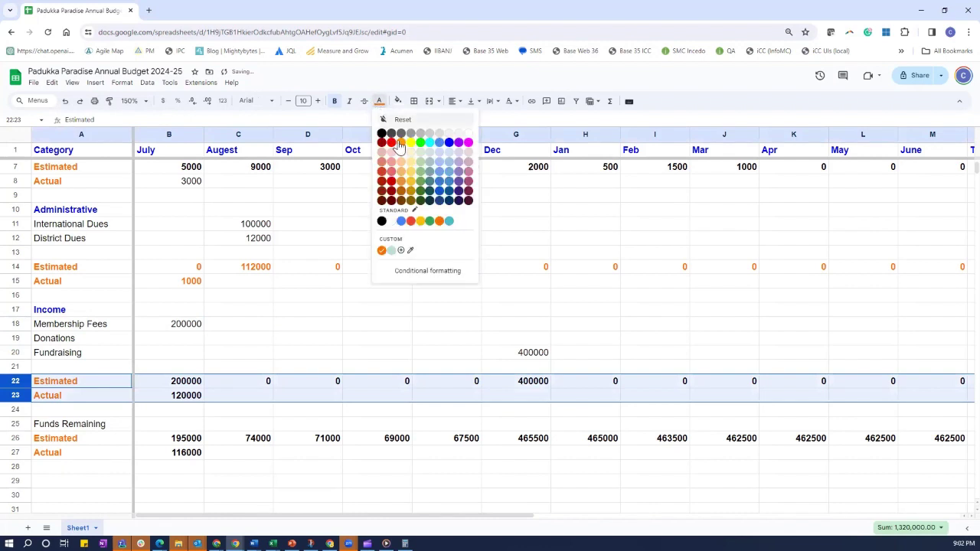
{"action": "left_click", "coordinate": [438, 222]}
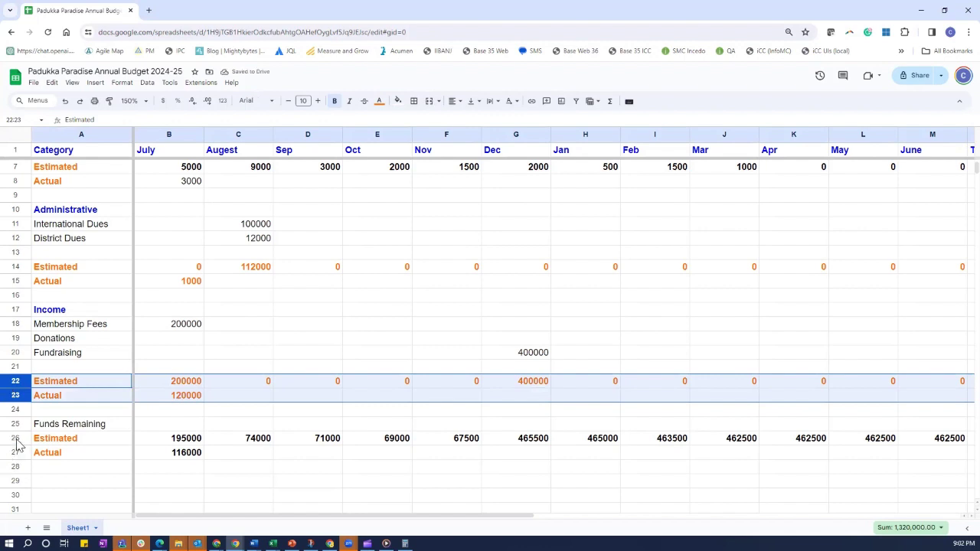
{"action": "left_click_drag", "start_coordinate": [15, 439], "coordinate": [15, 455]}
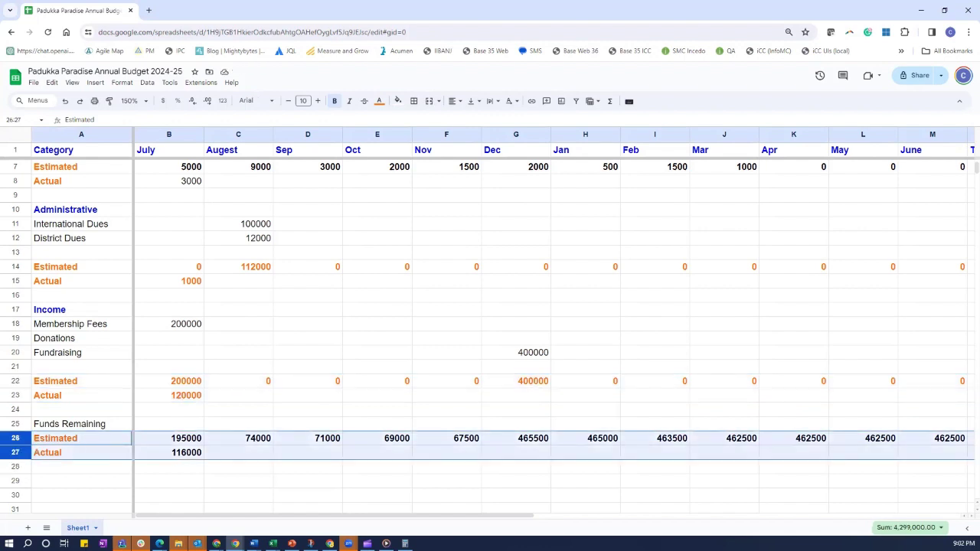
{"action": "left_click", "coordinate": [379, 101]}
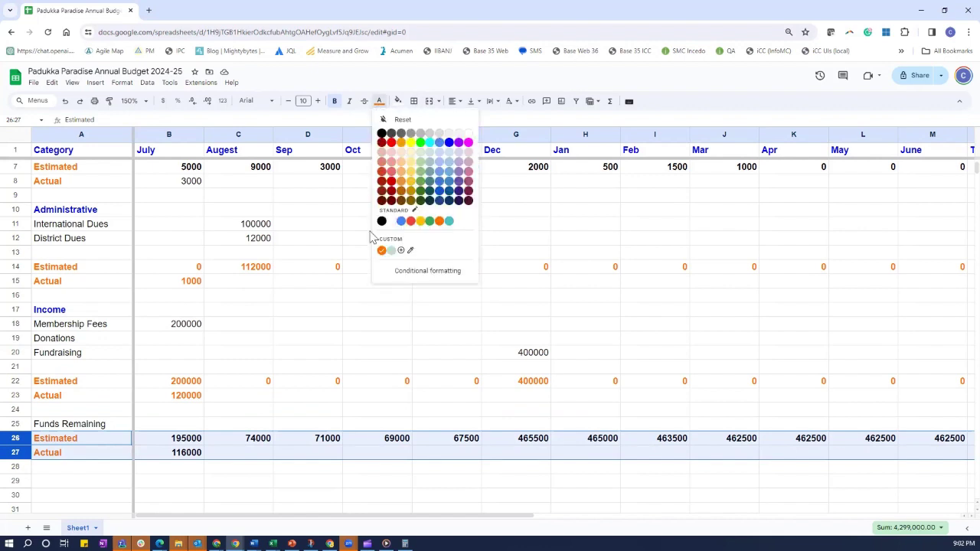
{"action": "left_click", "coordinate": [440, 221]}
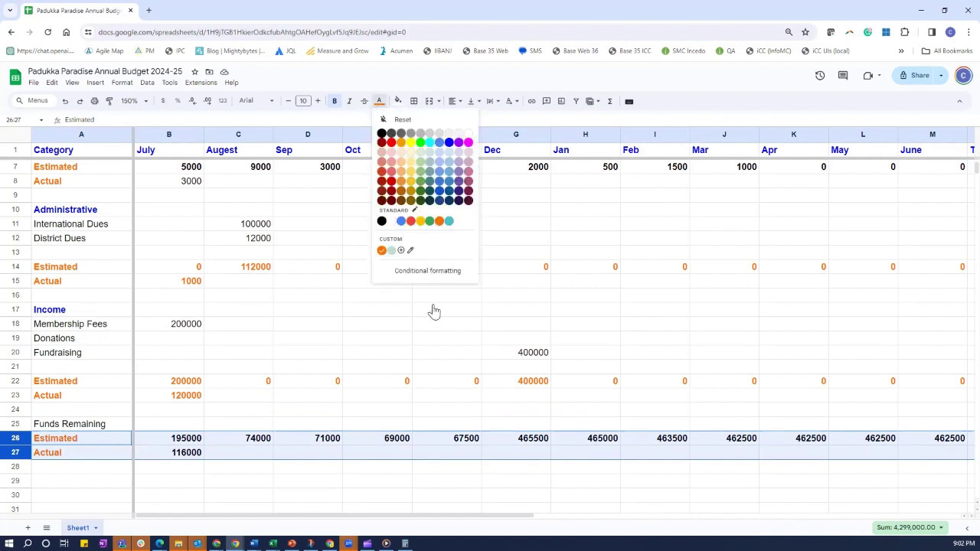
{"action": "left_click", "coordinate": [307, 410]}
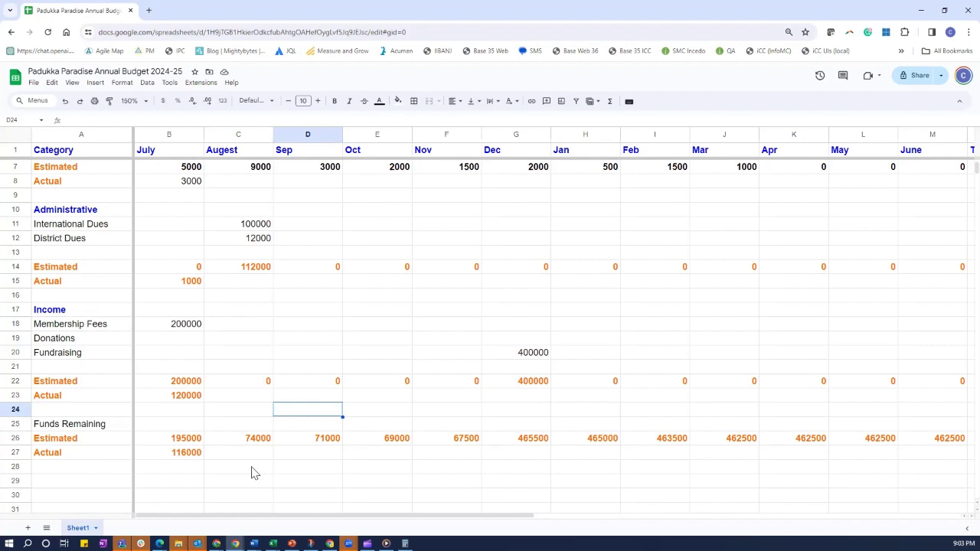
Copy the July Actual formula under Funds Remaining (B27) across row 27 through the Total column (N27)
{"action": "left_click", "coordinate": [182, 456]}
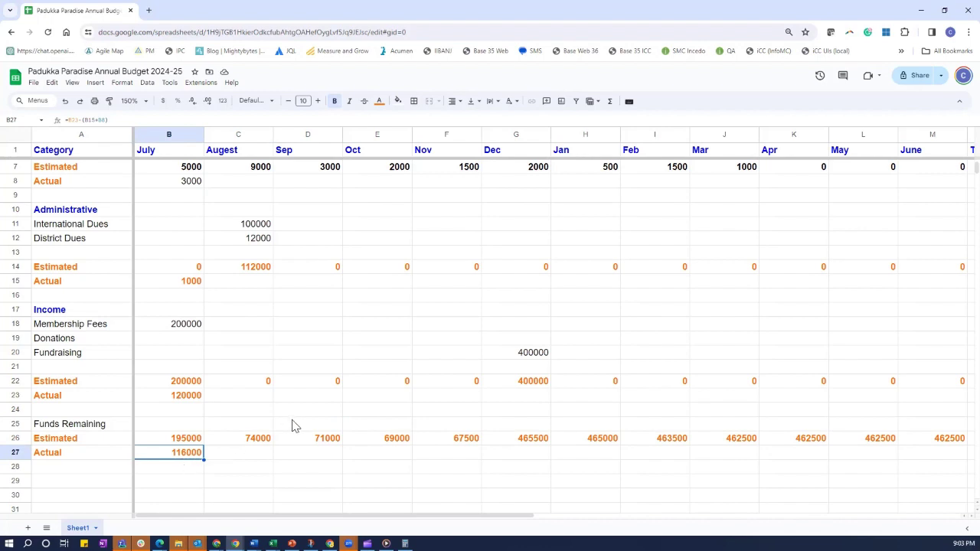
{"action": "left_click", "coordinate": [235, 454]}
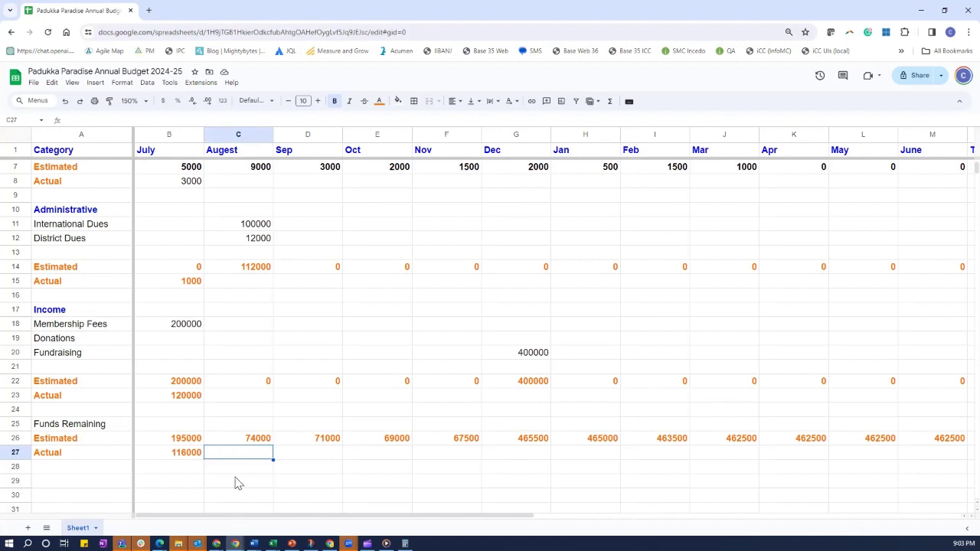
{"action": "left_click", "coordinate": [178, 453]}
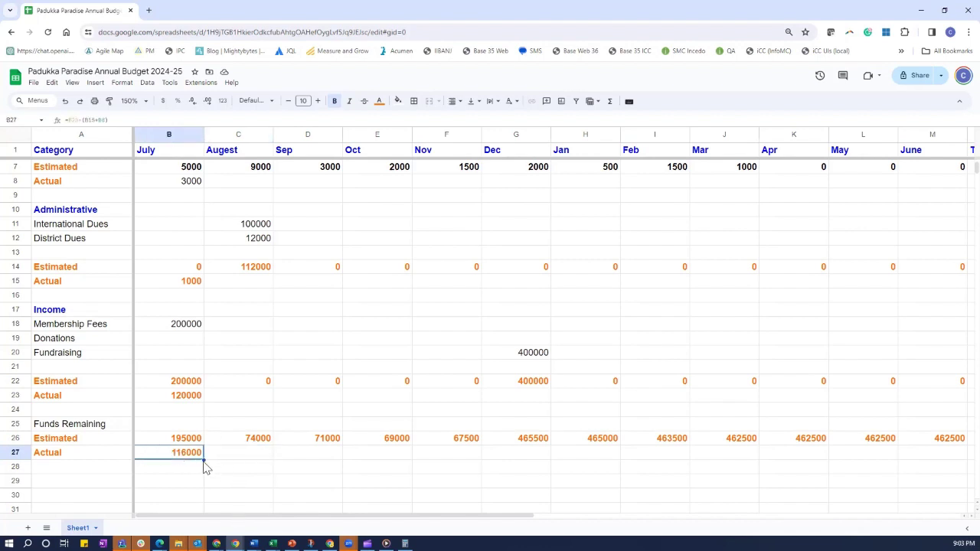
{"action": "left_click_drag", "start_coordinate": [204, 457], "coordinate": [806, 451]}
{"action": "left_click_drag", "start_coordinate": [898, 443], "coordinate": [809, 459]}
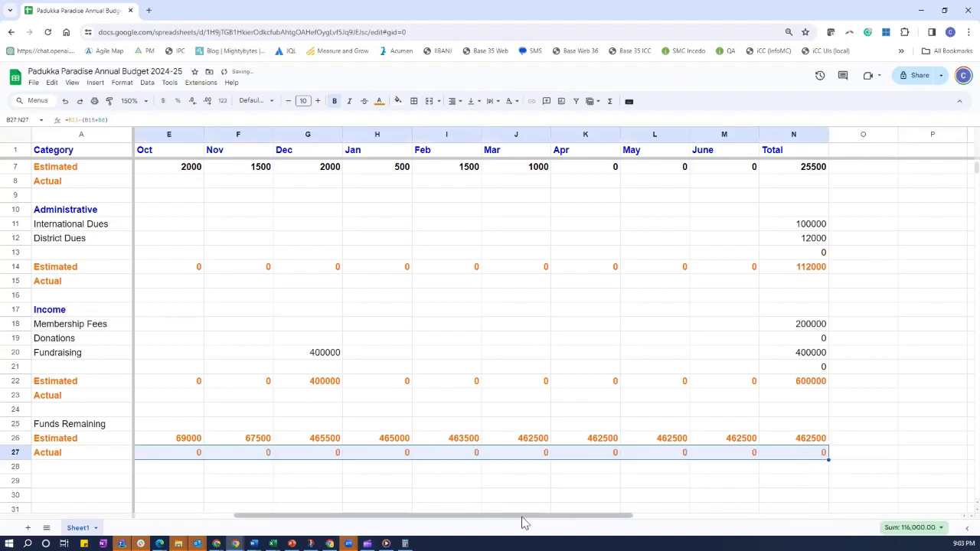
{"action": "left_click_drag", "start_coordinate": [522, 517], "coordinate": [372, 518]}
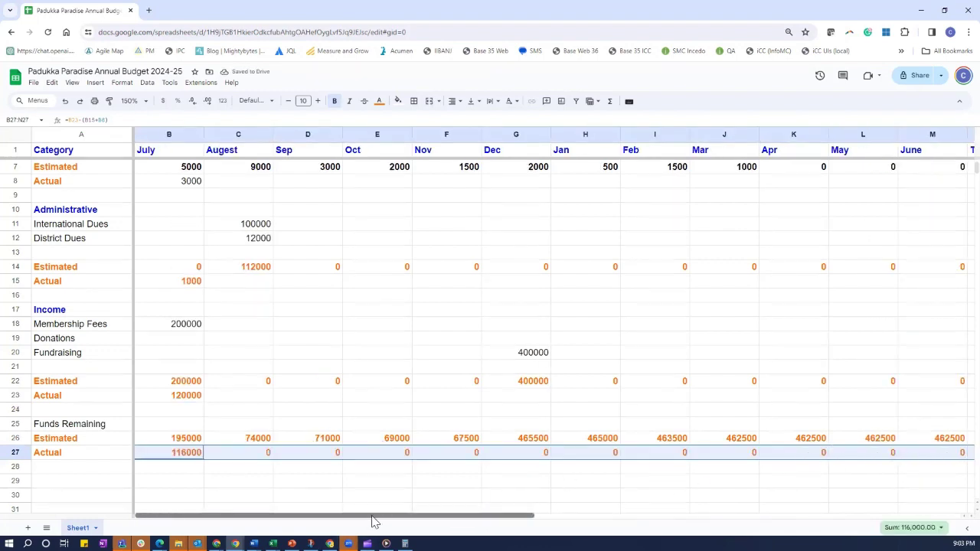
{"action": "left_click", "coordinate": [249, 400]}
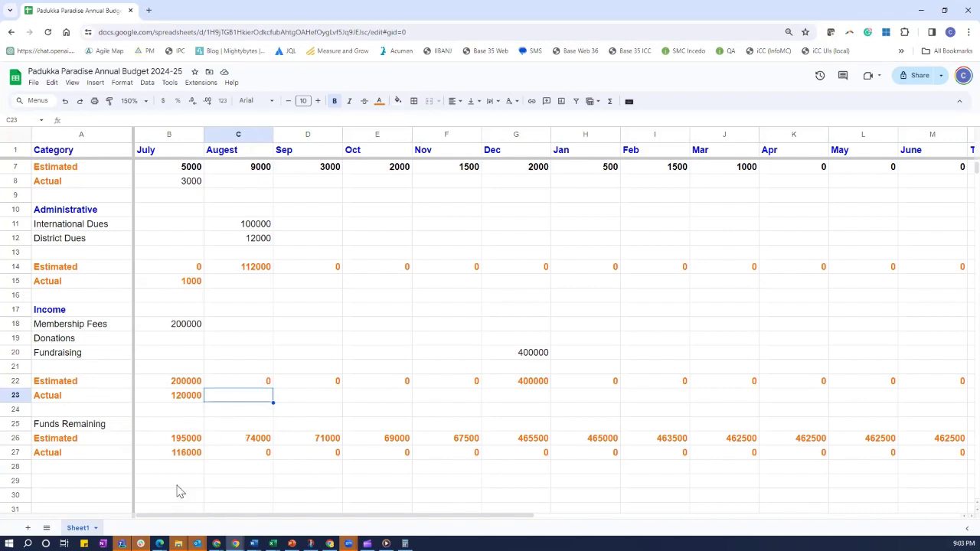
{"action": "left_click", "coordinate": [243, 455]}
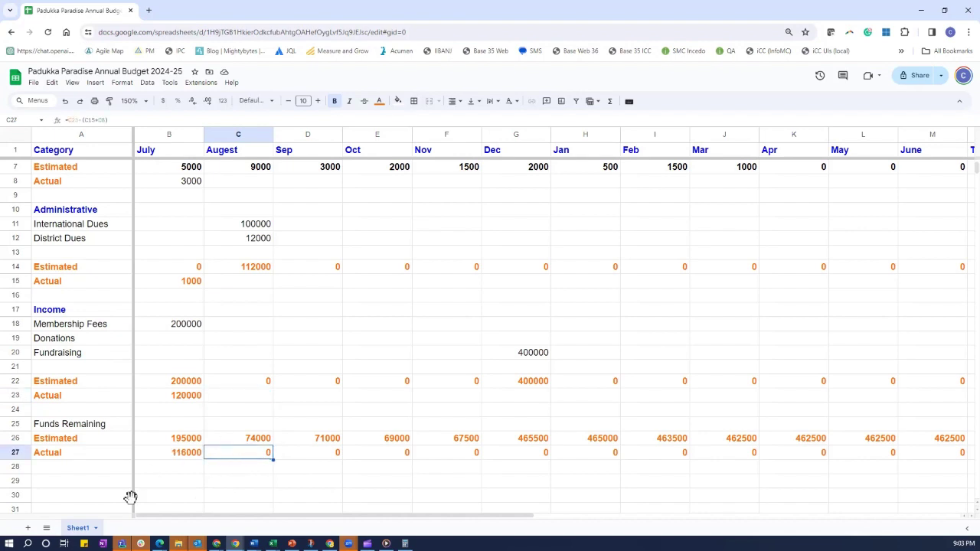
{"action": "left_click", "coordinate": [215, 441]}
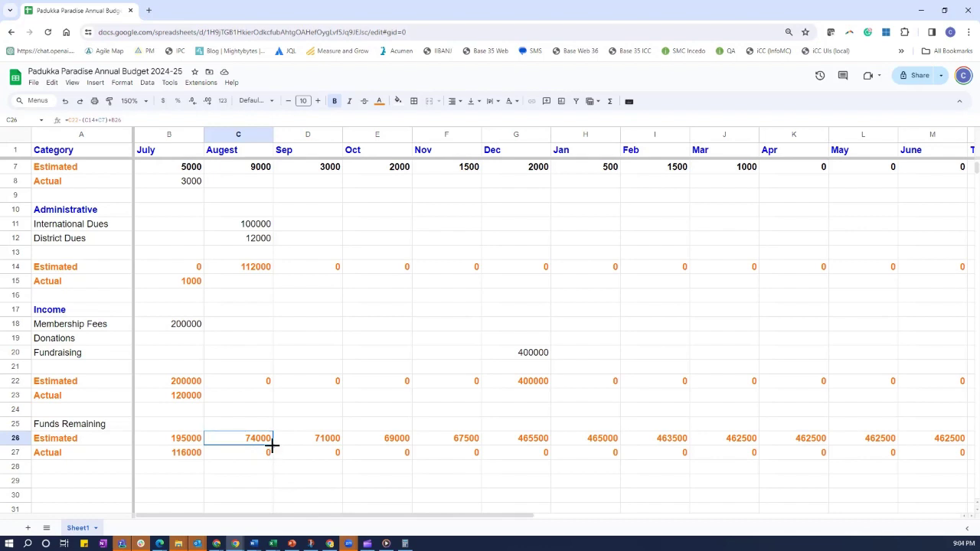
{"action": "left_click_drag", "start_coordinate": [272, 445], "coordinate": [272, 465]}
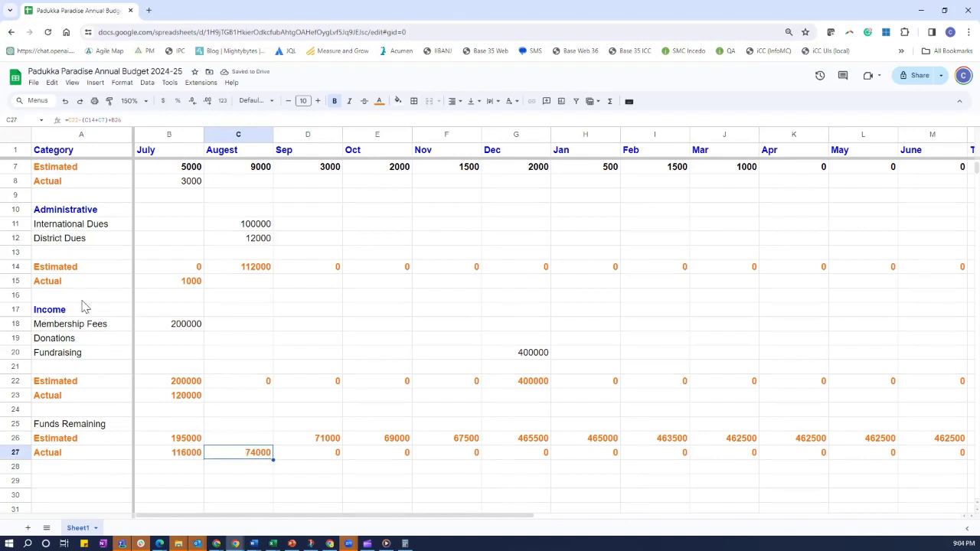
{"action": "left_click", "coordinate": [65, 102]}
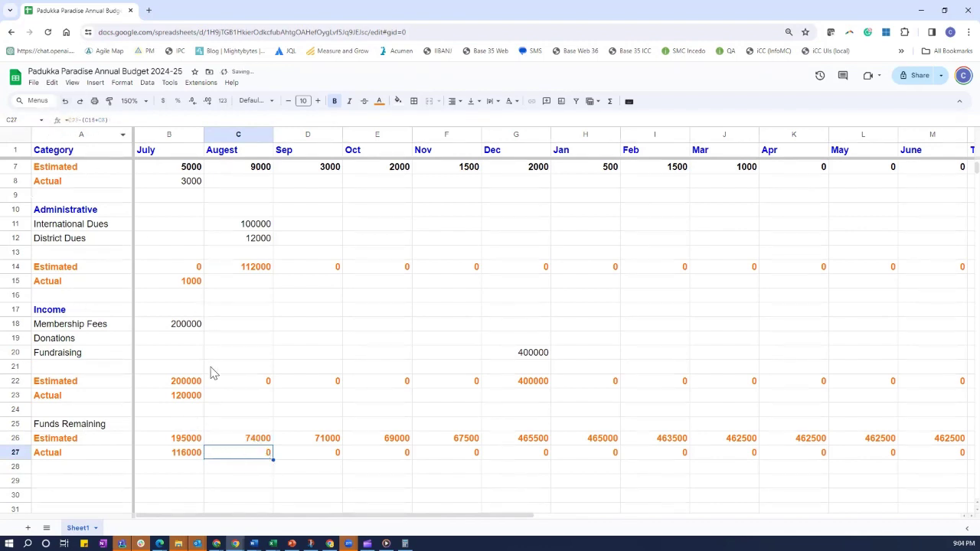
Copy the August Estimated Funds Remaining formula (C26) down to the Actual row (C27) and fill it across through June (M27)
{"action": "left_click", "coordinate": [261, 440]}
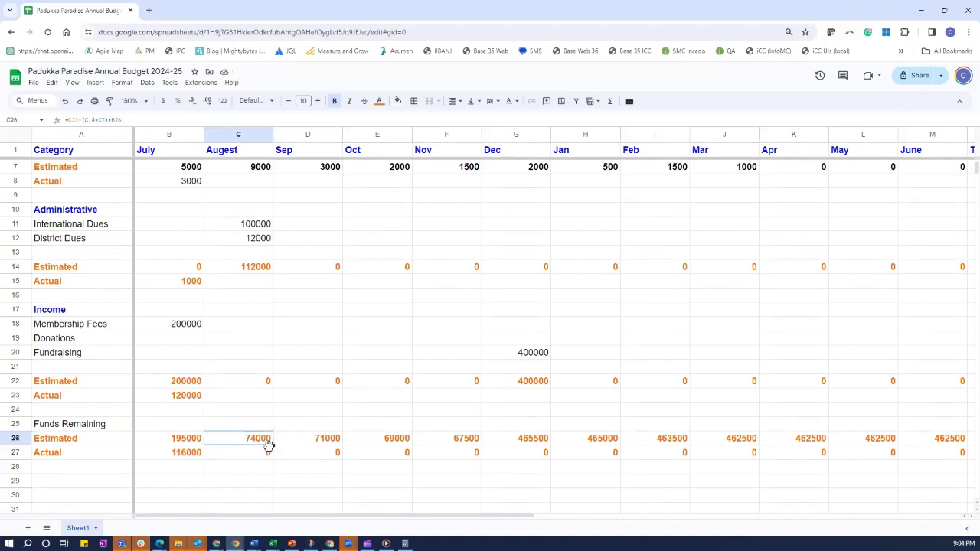
{"action": "left_click_drag", "start_coordinate": [273, 444], "coordinate": [268, 459]}
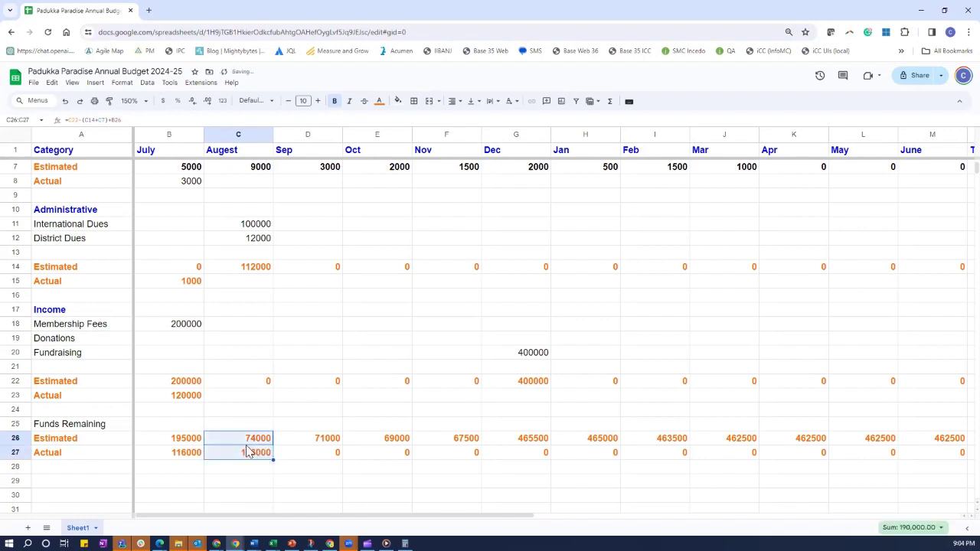
{"action": "left_click", "coordinate": [264, 469]}
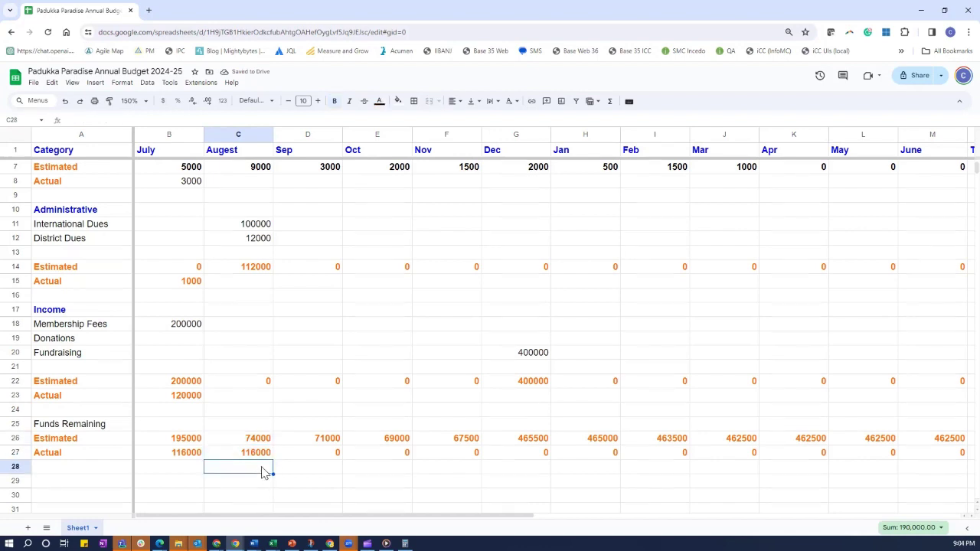
{"action": "left_click", "coordinate": [260, 455]}
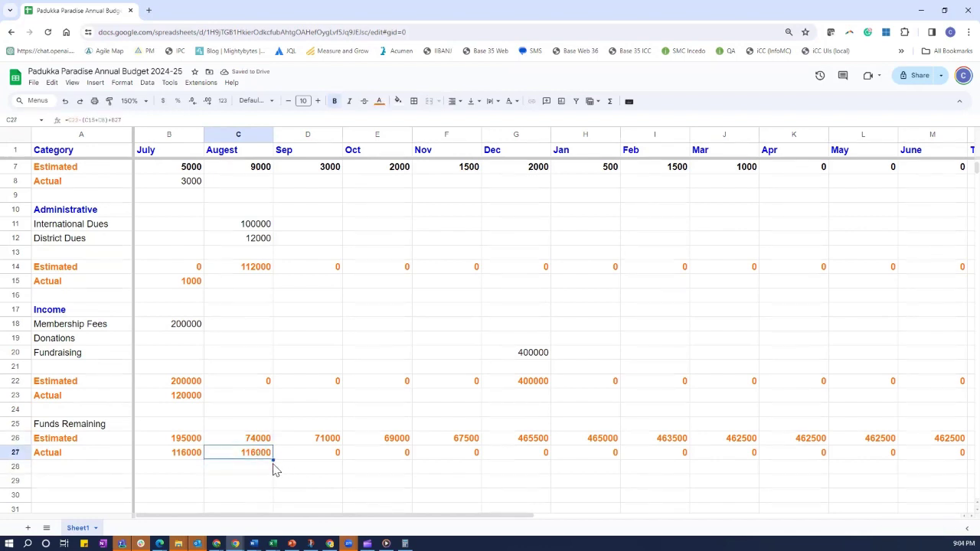
{"action": "left_click_drag", "start_coordinate": [273, 459], "coordinate": [739, 467]}
Copy the Total column's Estimated Funds Remaining formula (N26) down to the Actual row (N27)
{"action": "left_click", "coordinate": [806, 442]}
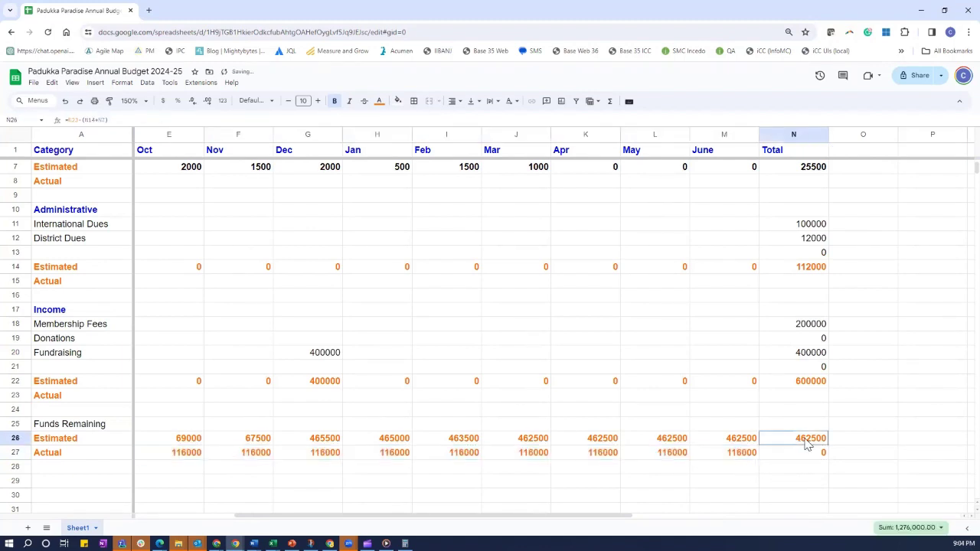
{"action": "left_click_drag", "start_coordinate": [827, 446], "coordinate": [826, 457]}
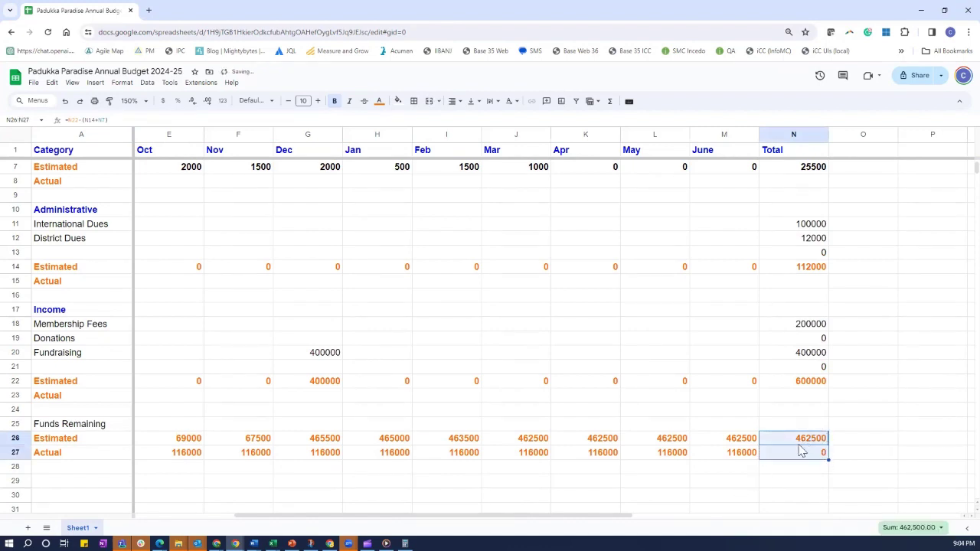
{"action": "left_click", "coordinate": [802, 446]}
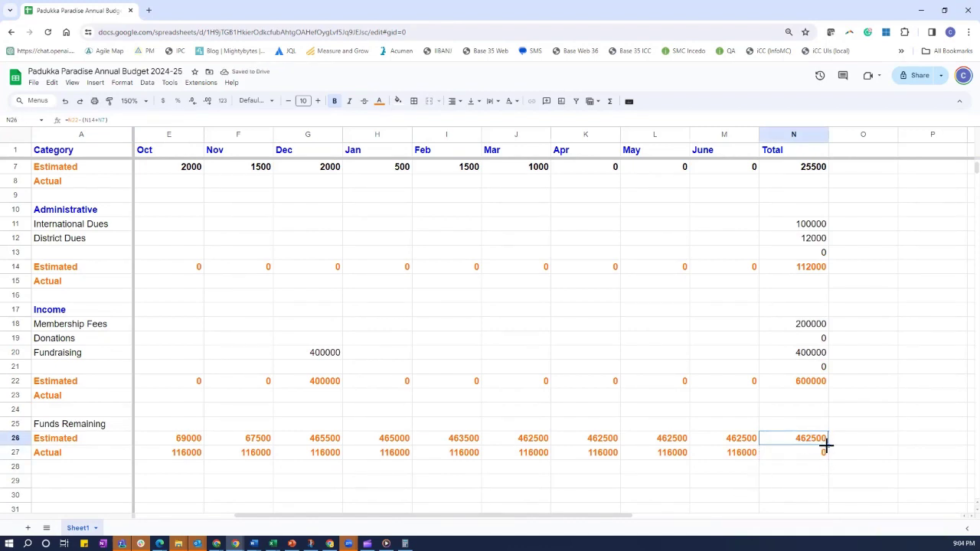
{"action": "left_click_drag", "start_coordinate": [827, 445], "coordinate": [826, 459]}
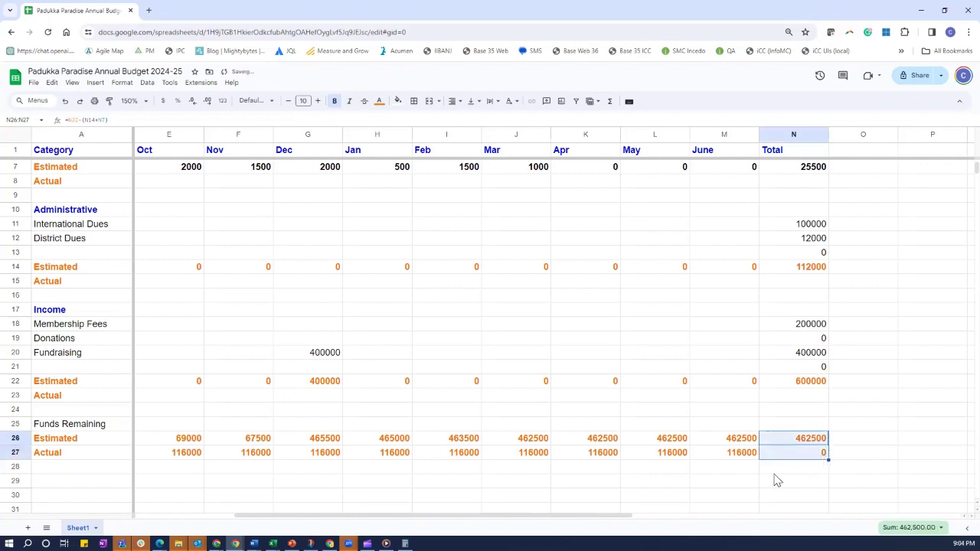
{"action": "left_click", "coordinate": [792, 469]}
{"action": "left_click", "coordinate": [808, 454]}
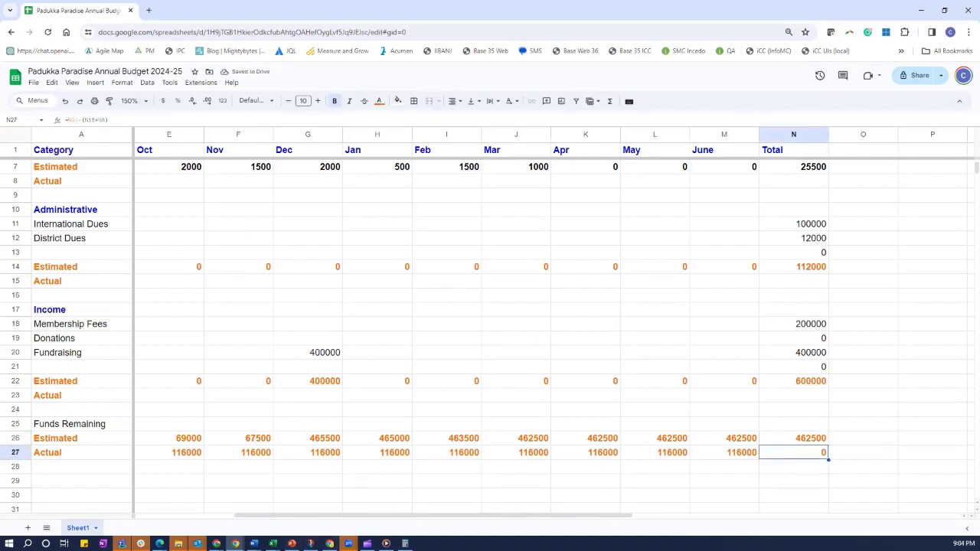
{"action": "left_click_drag", "start_coordinate": [292, 515], "coordinate": [328, 516]}
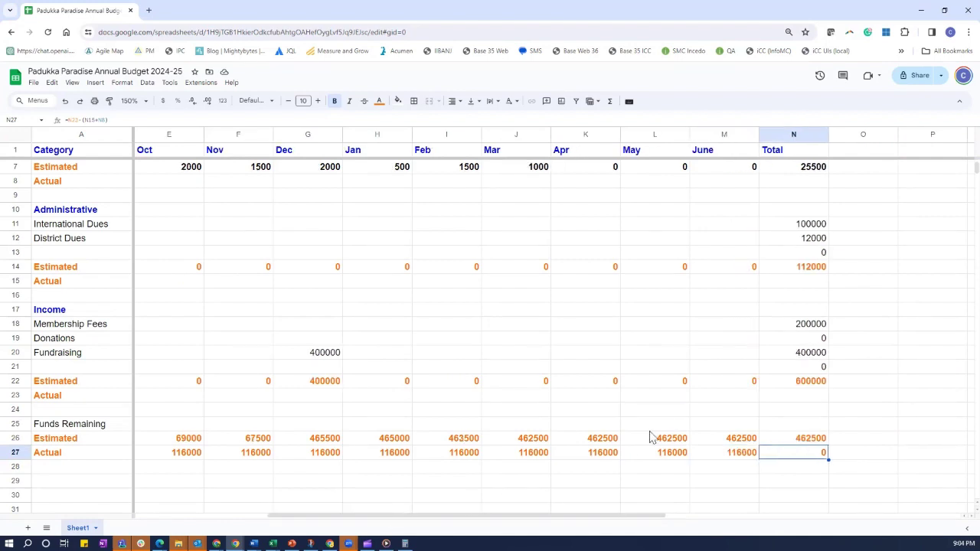
Copy the Income section's Estimated total formula (N22) down to its Actual row (N23)
{"action": "left_click", "coordinate": [802, 396]}
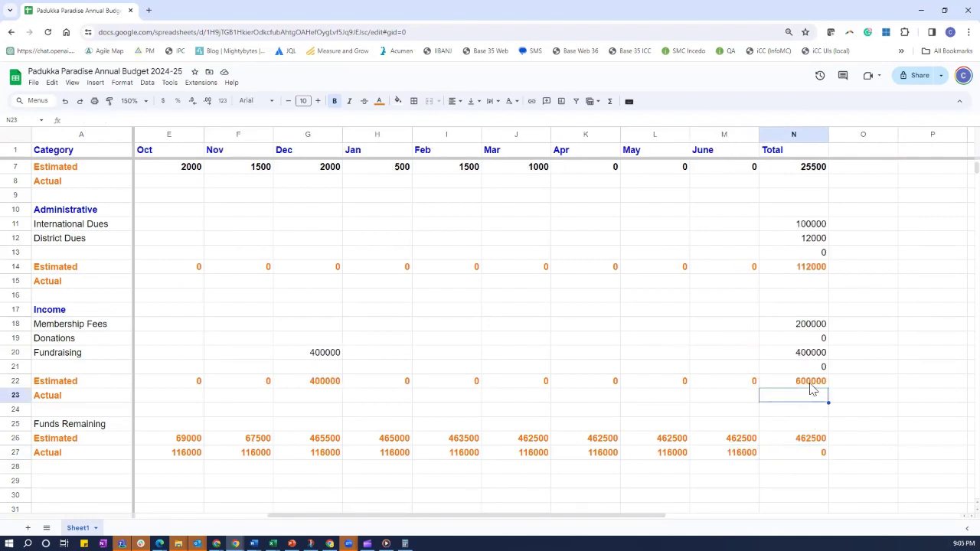
{"action": "left_click", "coordinate": [810, 383]}
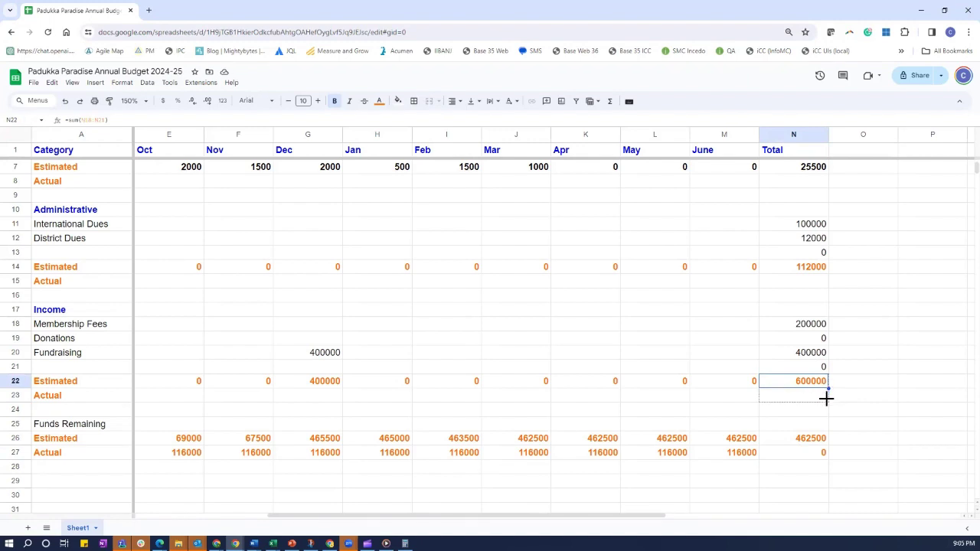
{"action": "left_click_drag", "start_coordinate": [825, 398], "coordinate": [826, 401]}
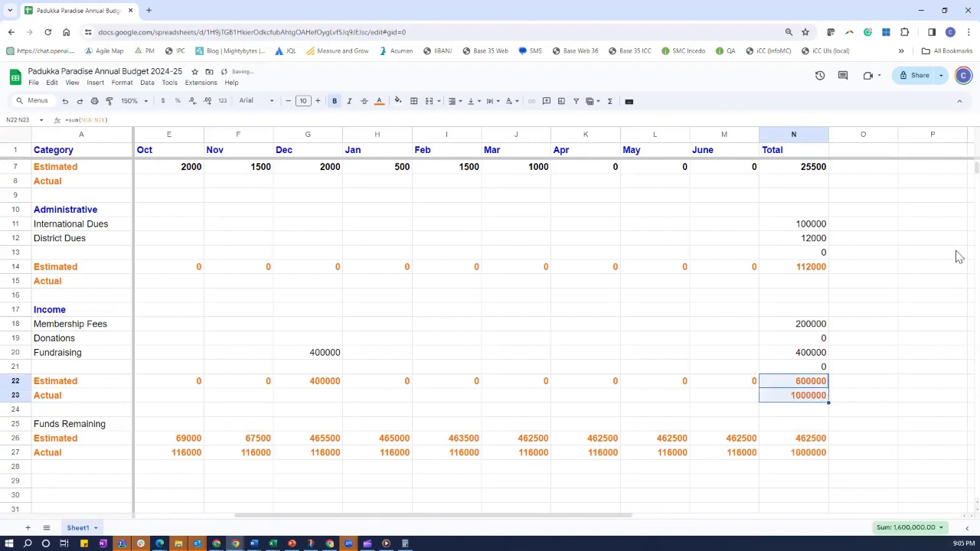
Copy the Administrative section's Estimated total formula (N14) down to its Actual row (N15)
{"action": "left_click", "coordinate": [815, 283]}
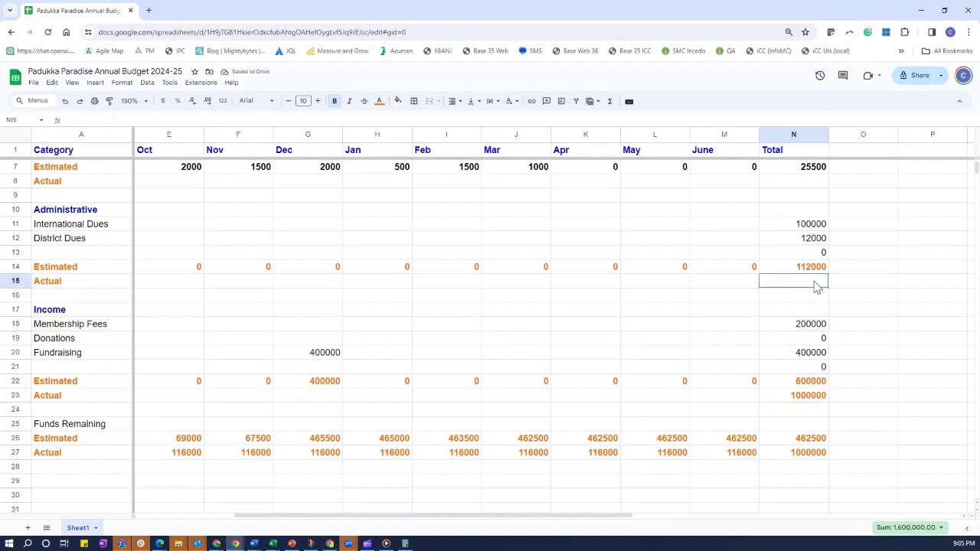
{"action": "left_click", "coordinate": [827, 270]}
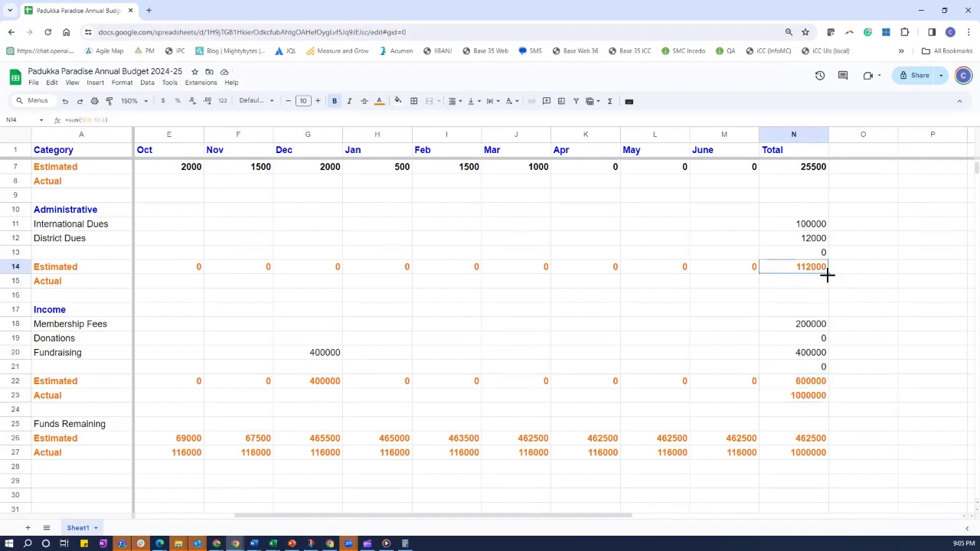
{"action": "left_click_drag", "start_coordinate": [827, 274], "coordinate": [829, 286]}
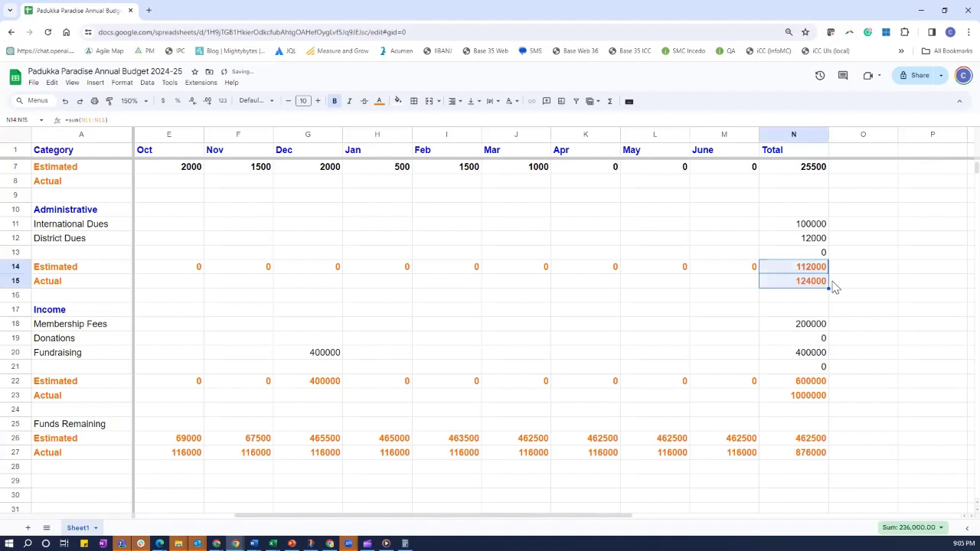
Copy the Expenses section's Estimated total formula (N7) down to its Actual row (N8)
{"action": "scroll", "coordinate": [787, 291], "scroll_direction": "up", "scroll_amount": 2}
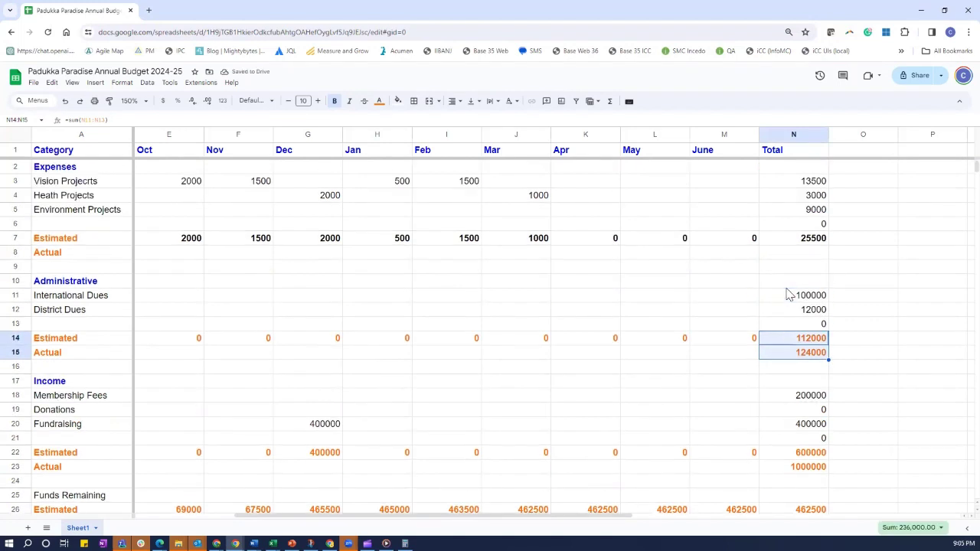
{"action": "left_click", "coordinate": [810, 254]}
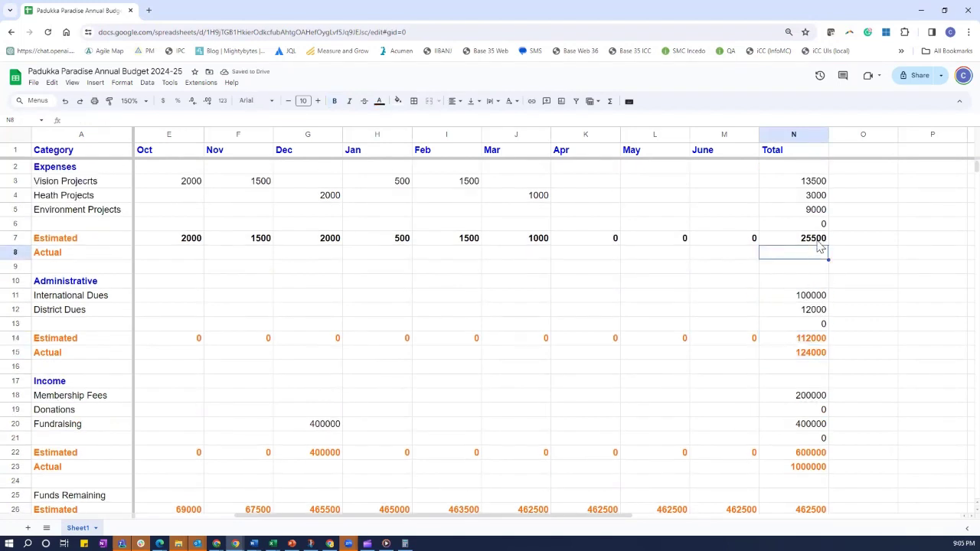
{"action": "left_click", "coordinate": [816, 241]}
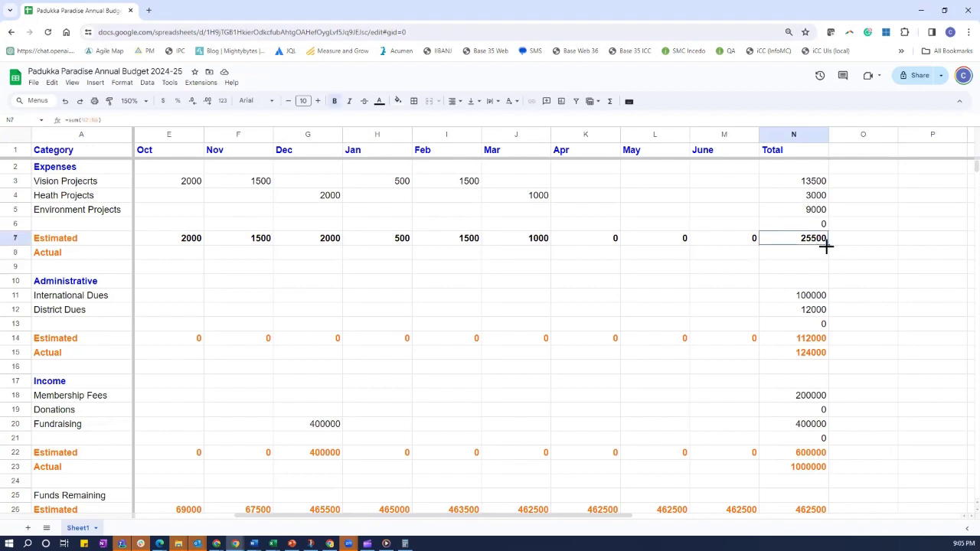
{"action": "left_click_drag", "start_coordinate": [828, 245], "coordinate": [828, 262]}
{"action": "scroll", "coordinate": [835, 291], "scroll_direction": "down", "scroll_amount": 3}
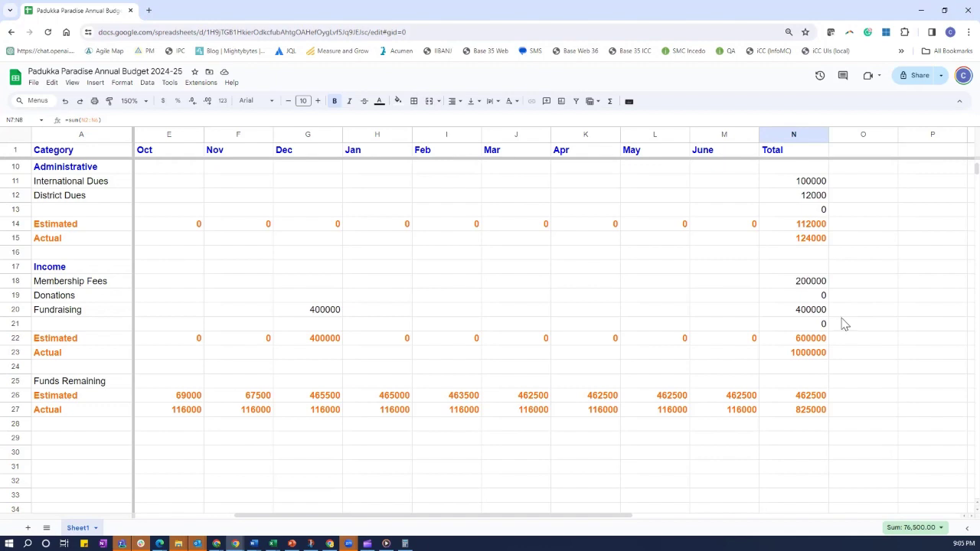
Check the Income section's Actual total formula (N23) against the Estimated one (N22) and clear N23
{"action": "left_click", "coordinate": [805, 358]}
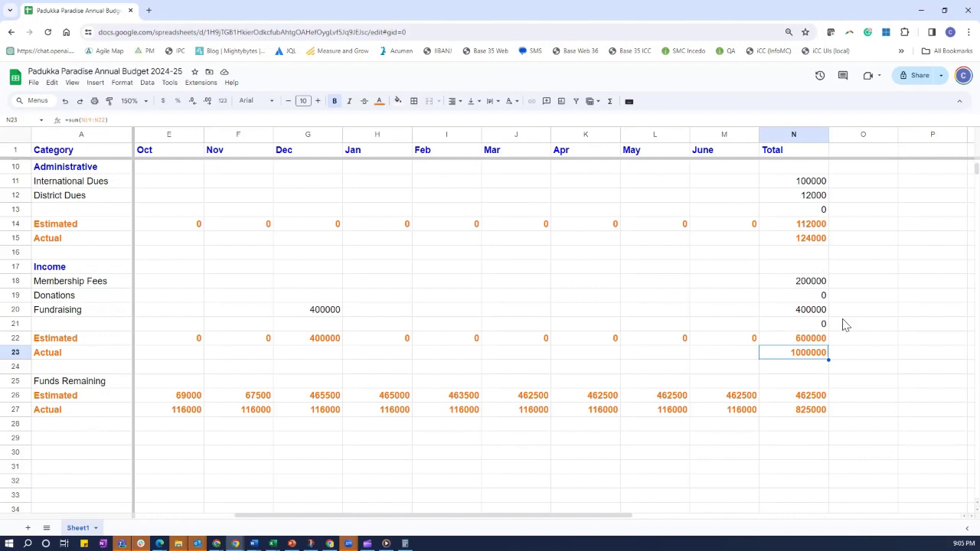
{"action": "double_click", "coordinate": [795, 358]}
{"action": "key", "text": "Return"}
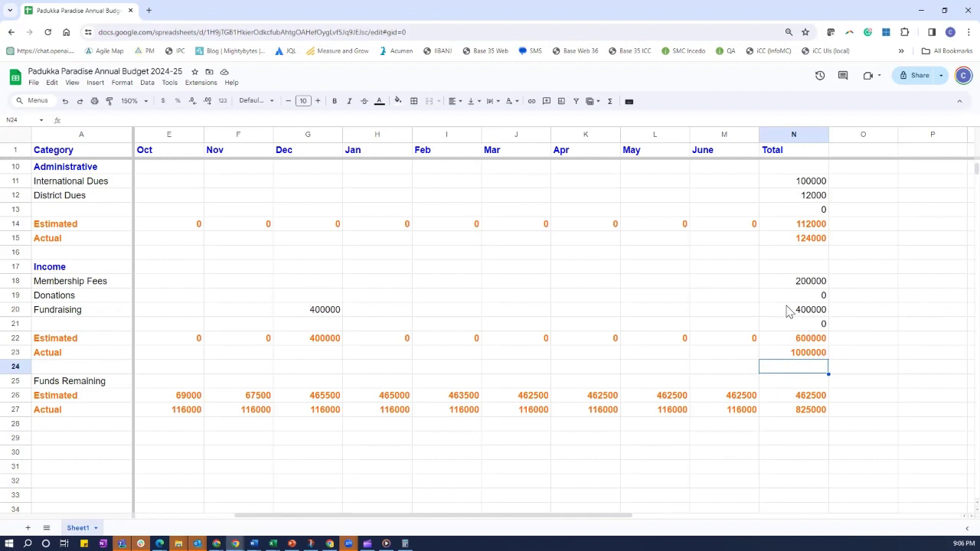
{"action": "left_click", "coordinate": [804, 341]}
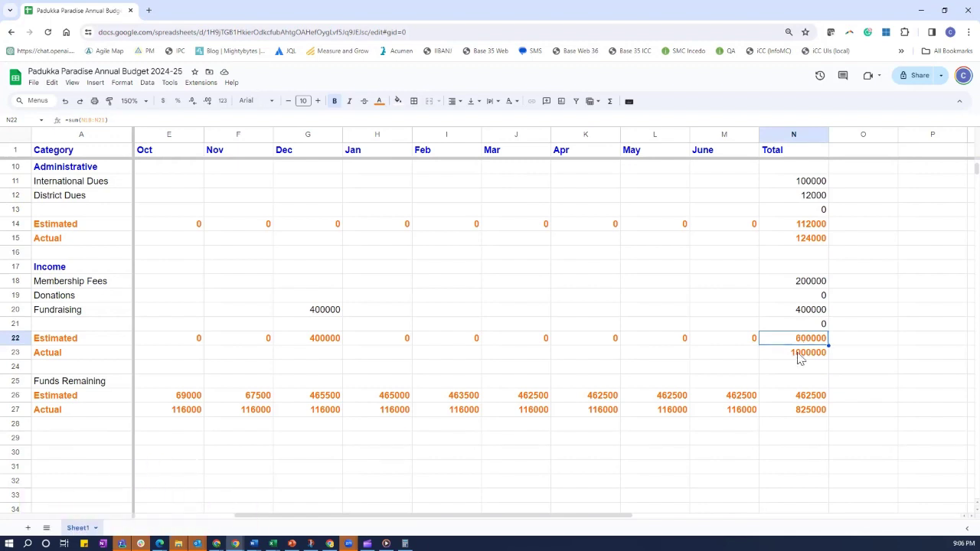
{"action": "left_click", "coordinate": [799, 354]}
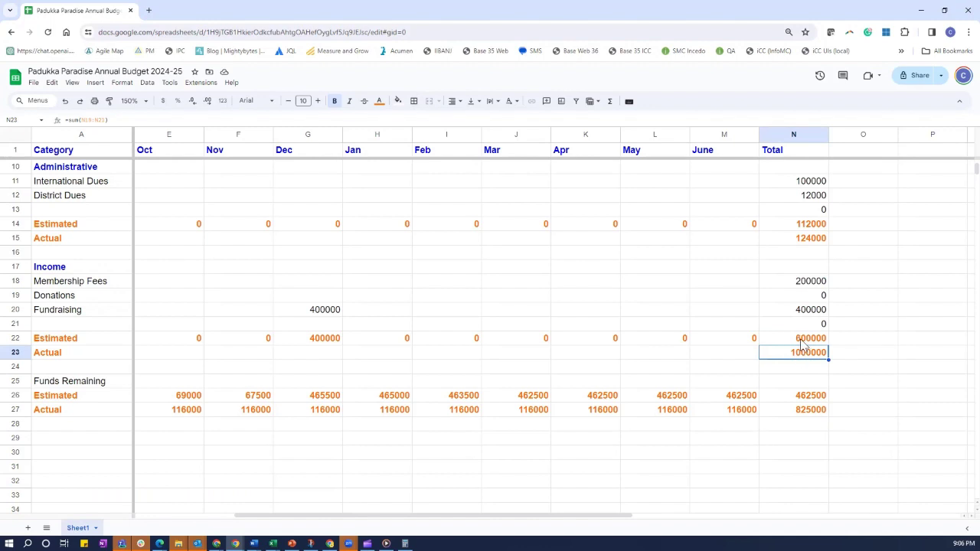
{"action": "key", "text": "Delete"}
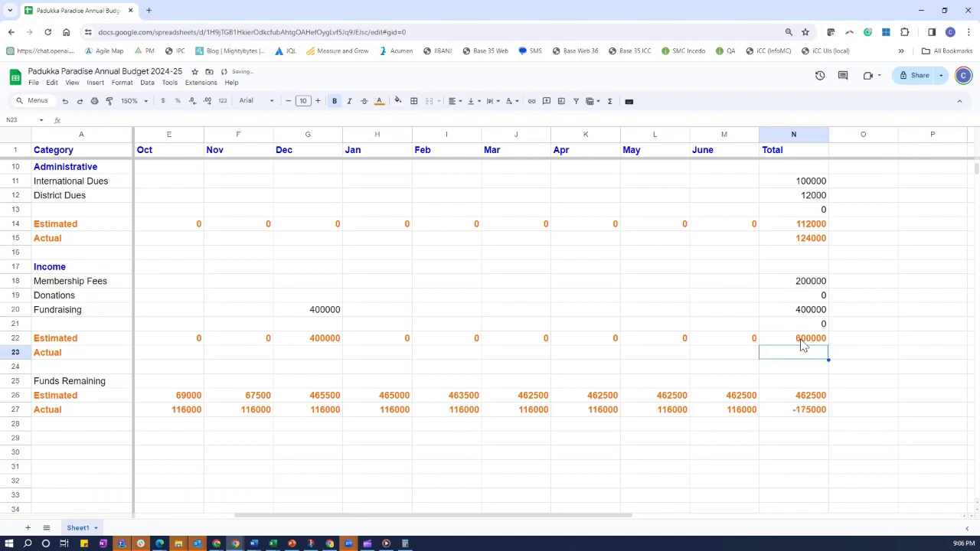
{"action": "left_click", "coordinate": [816, 240]}
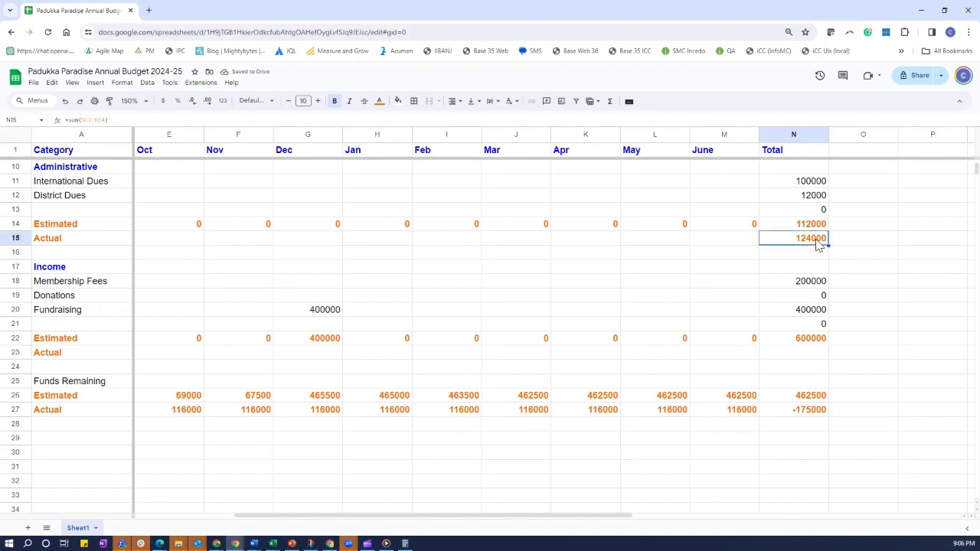
{"action": "type", "text": "="}
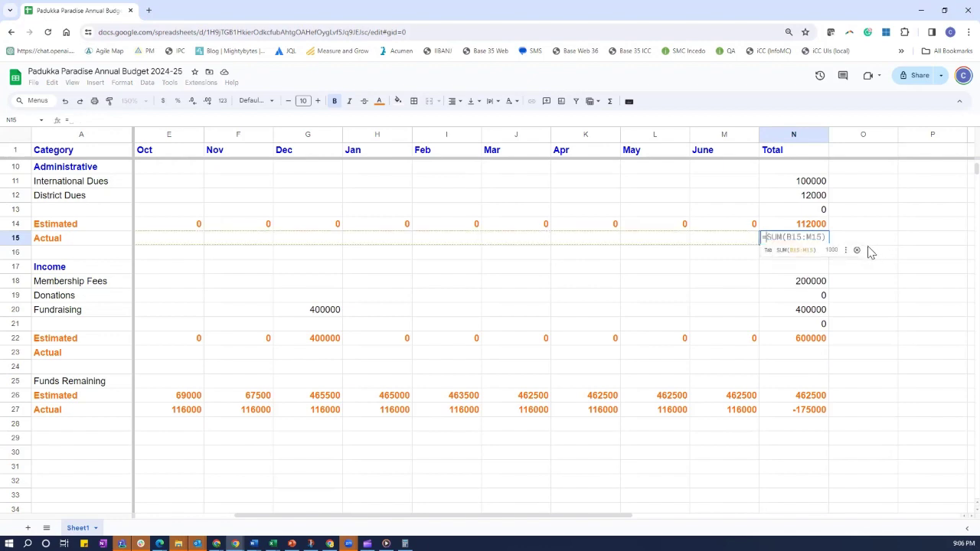
{"action": "left_click", "coordinate": [869, 311]}
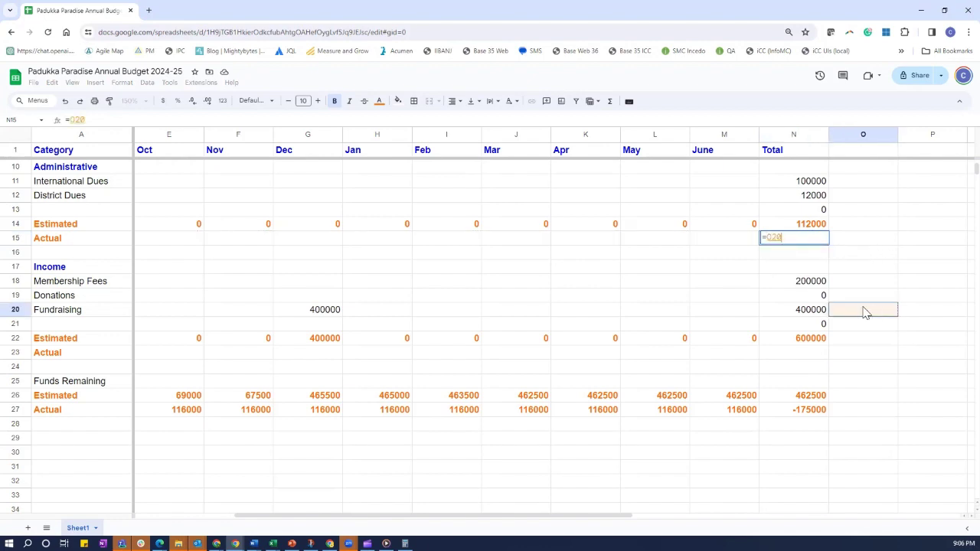
{"action": "key", "text": "Escape"}
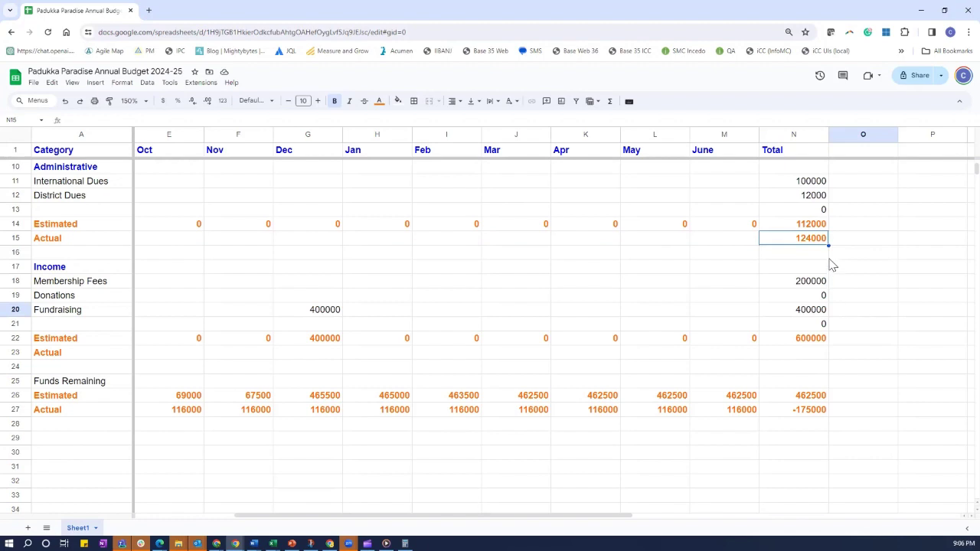
{"action": "left_click", "coordinate": [739, 242]}
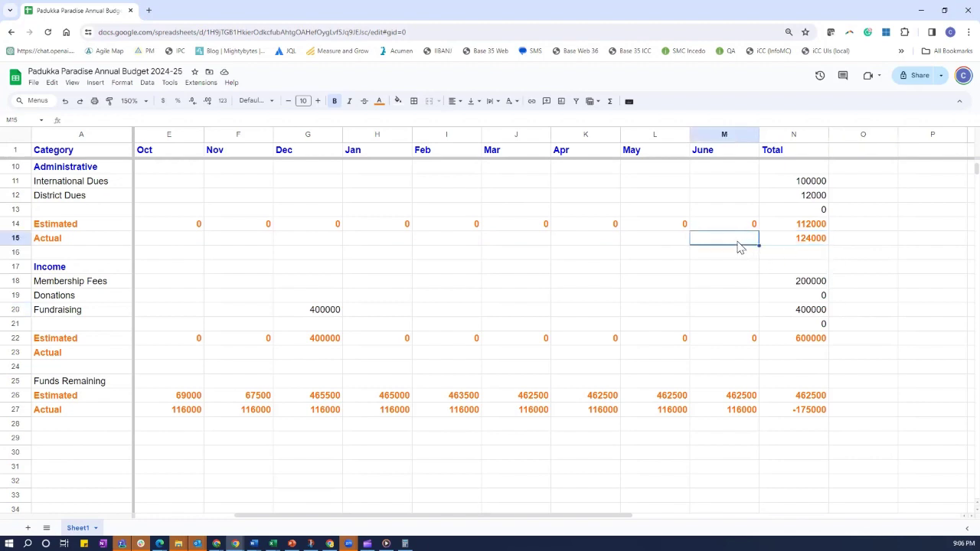
Replace the Expenses section's Actual total (N8) with a sum of its monthly Actual values, =SUM(B8:M8)
{"action": "left_click", "coordinate": [788, 240]}
{"action": "scroll", "coordinate": [788, 239], "scroll_direction": "up", "scroll_amount": 3}
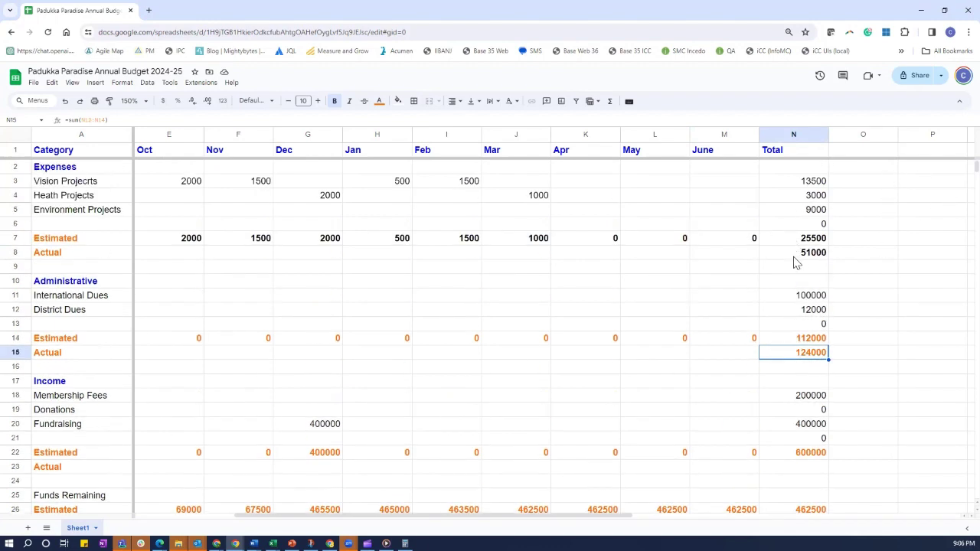
{"action": "left_click", "coordinate": [791, 259]}
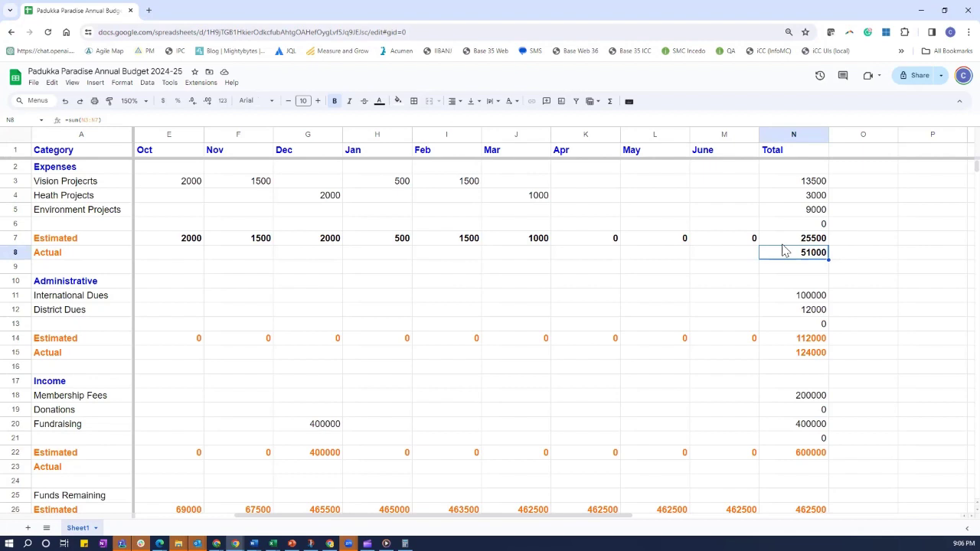
{"action": "type", "text": "="}
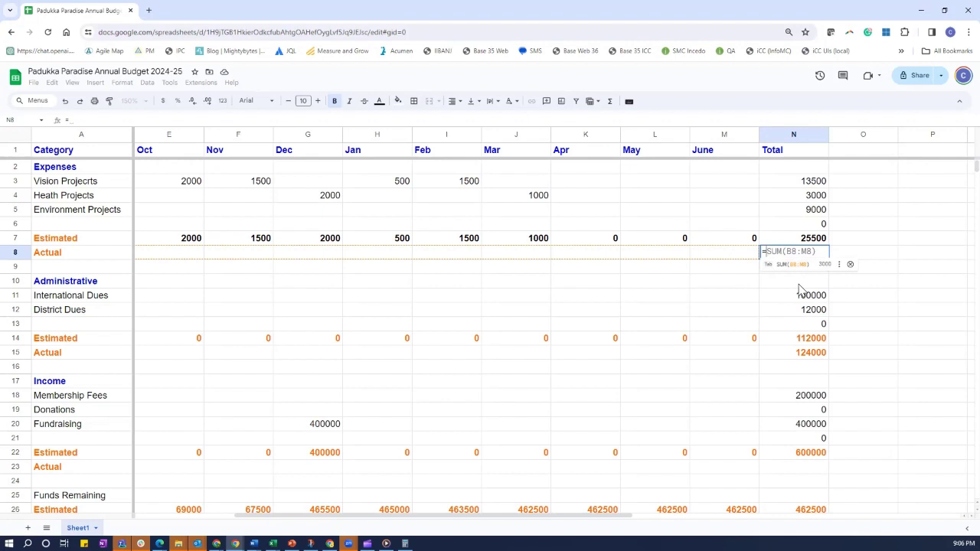
{"action": "key", "text": "Tab"}
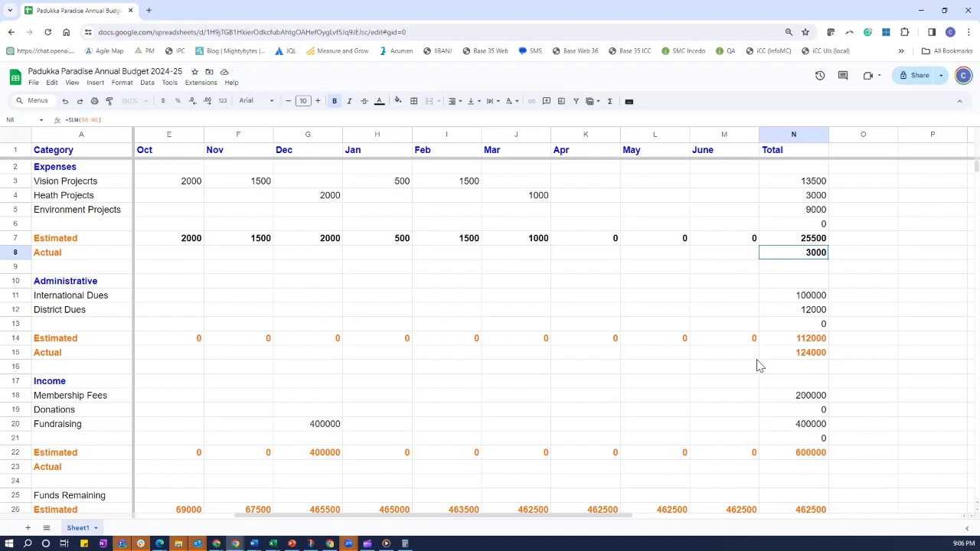
Replace the Administrative section's Actual total (N15) with =SUM(B15:M15)
{"action": "left_click", "coordinate": [800, 358]}
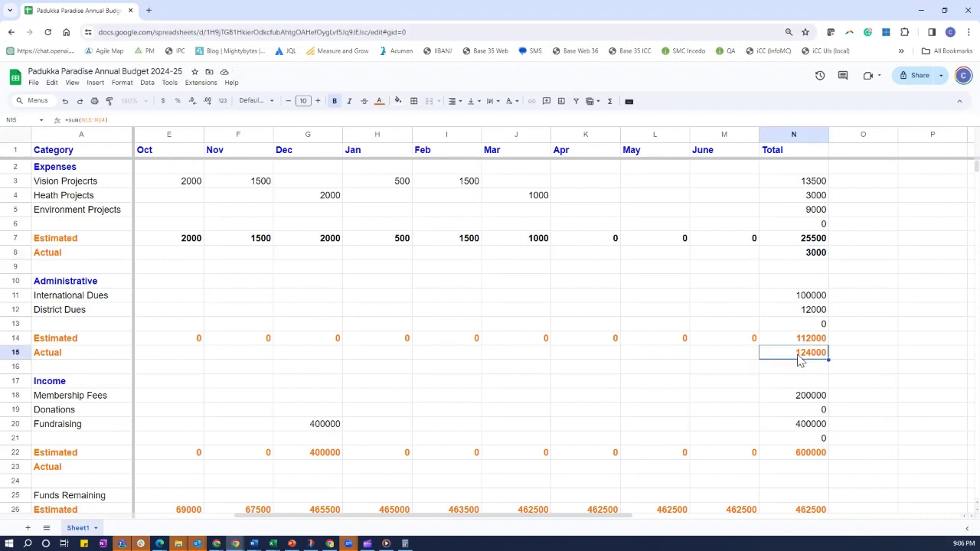
{"action": "type", "text": "="}
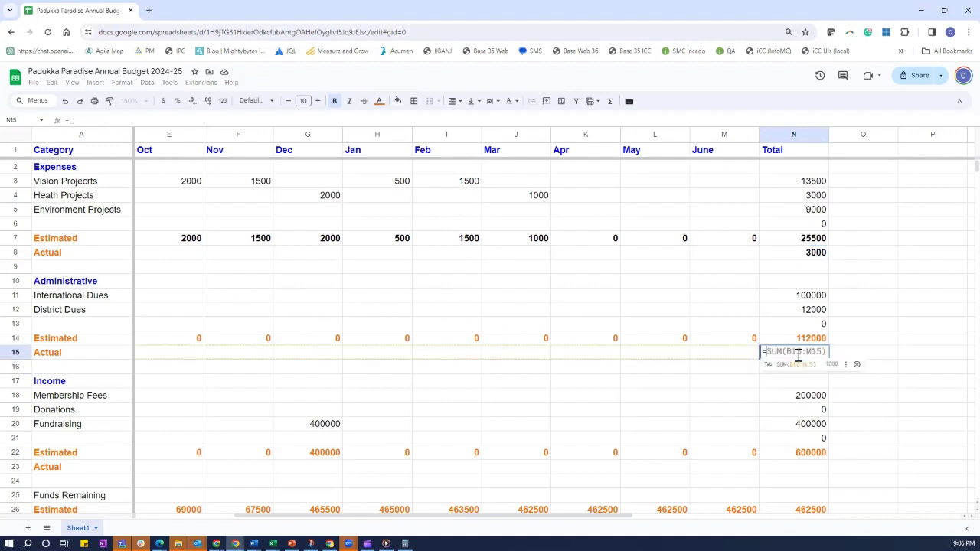
{"action": "key", "text": "Tab"}
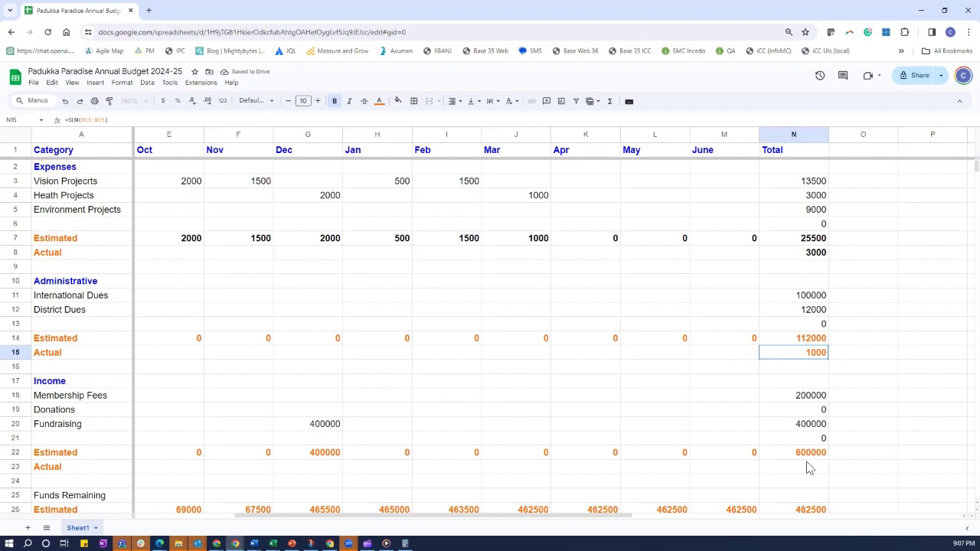
Enter a formula in the Income section's Actual total (N23) that sums July to June of that row, B23:M23
{"action": "left_click", "coordinate": [809, 468]}
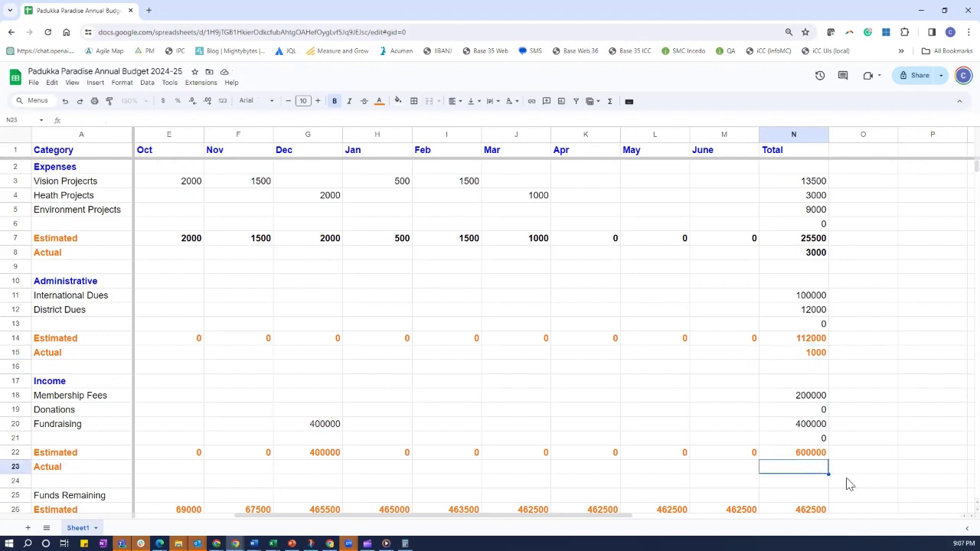
{"action": "type", "text": "="}
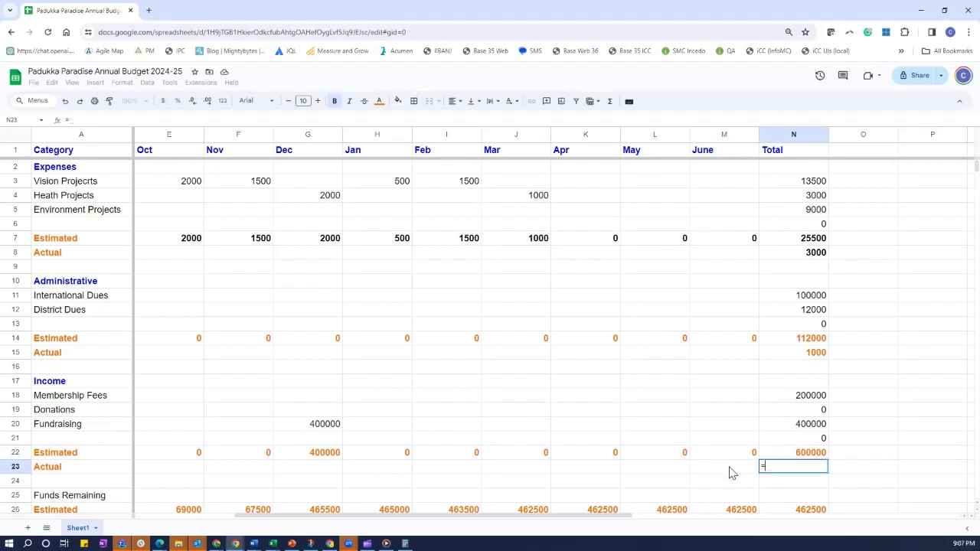
{"action": "type", "text": "s"}
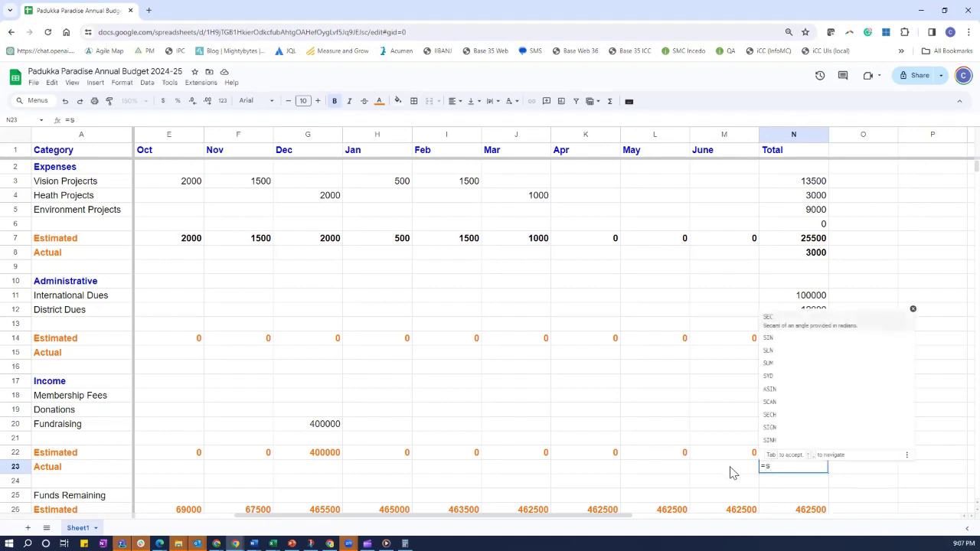
{"action": "type", "text": "u"}
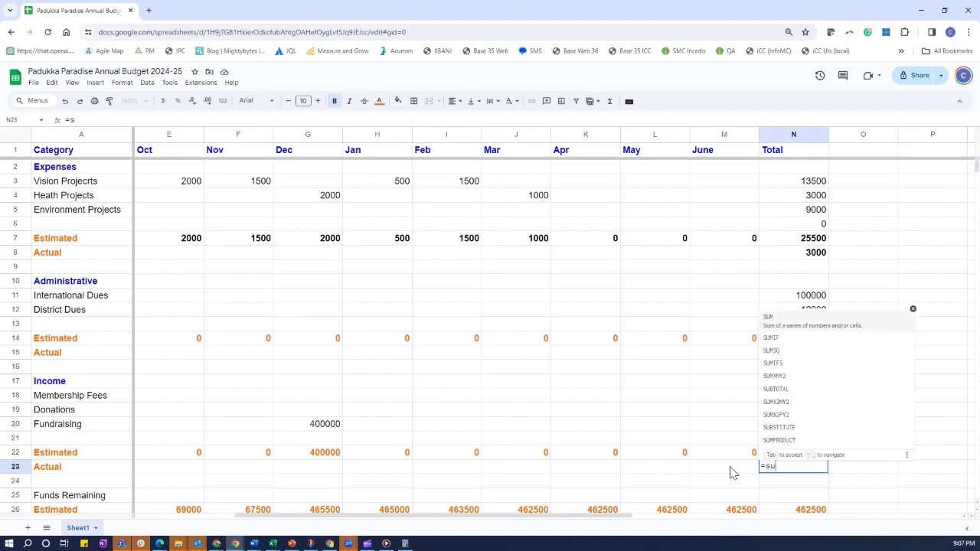
{"action": "type", "text": "m"}
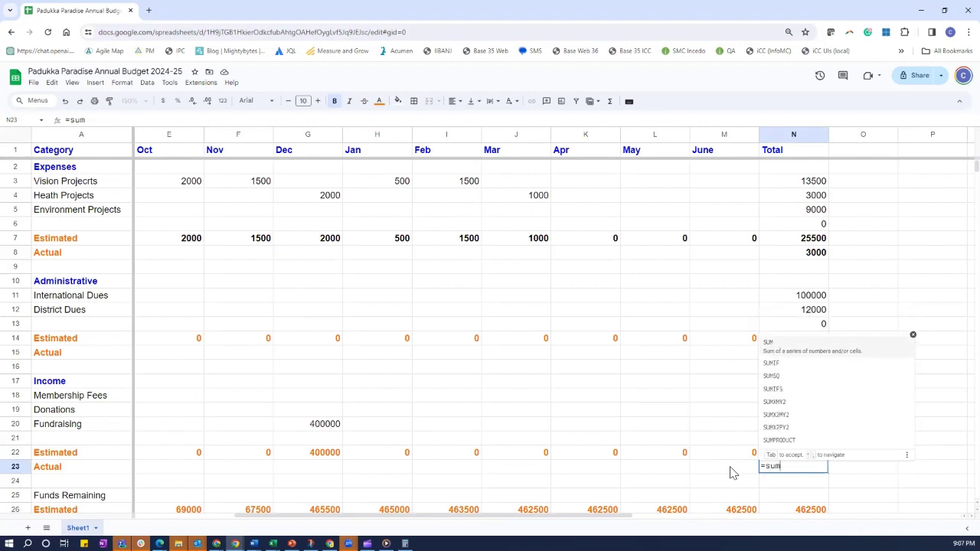
{"action": "type", "text": "("}
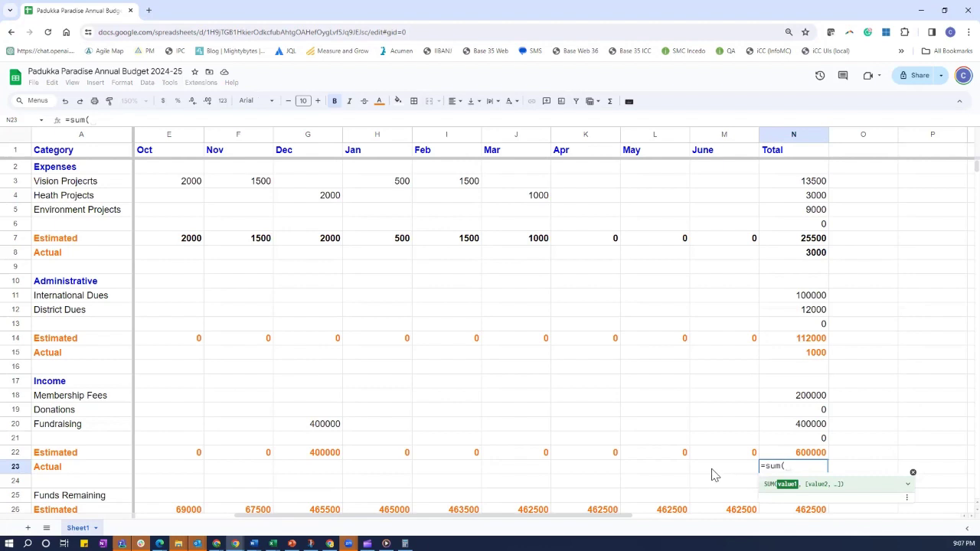
{"action": "left_click_drag", "start_coordinate": [728, 470], "coordinate": [161, 456]}
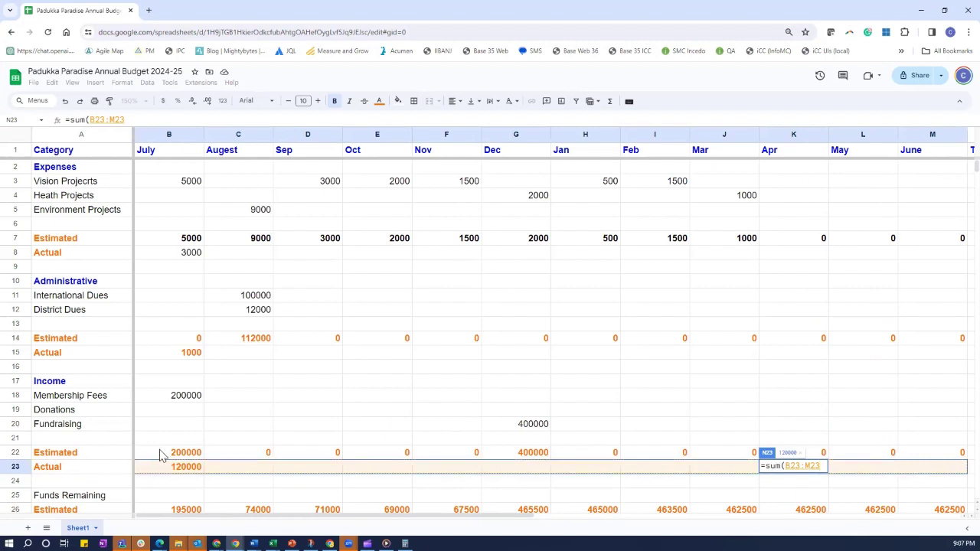
{"action": "key", "text": "Return"}
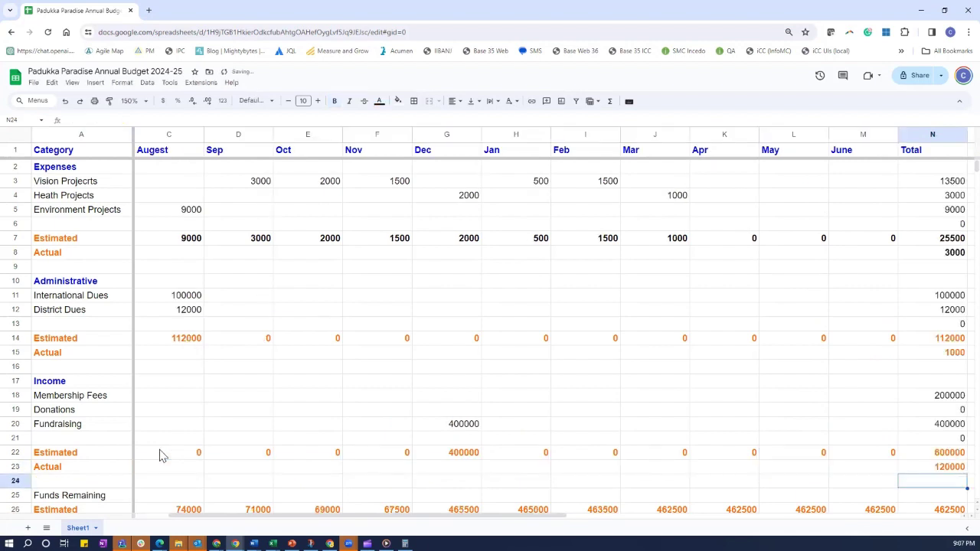
Check the Actual Funds Remaining formula in the Total column (N27)
{"action": "key", "text": "Down"}
{"action": "key", "text": "Down"}
{"action": "key", "text": "Down"}
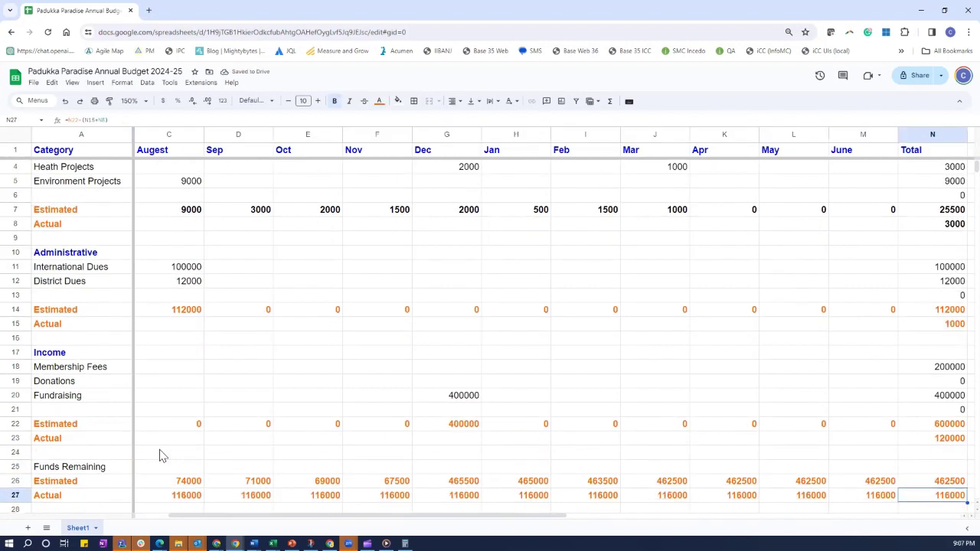
{"action": "key", "text": "Down"}
{"action": "key", "text": "Down"}
{"action": "key", "text": "Up"}
{"action": "key", "text": "Up"}
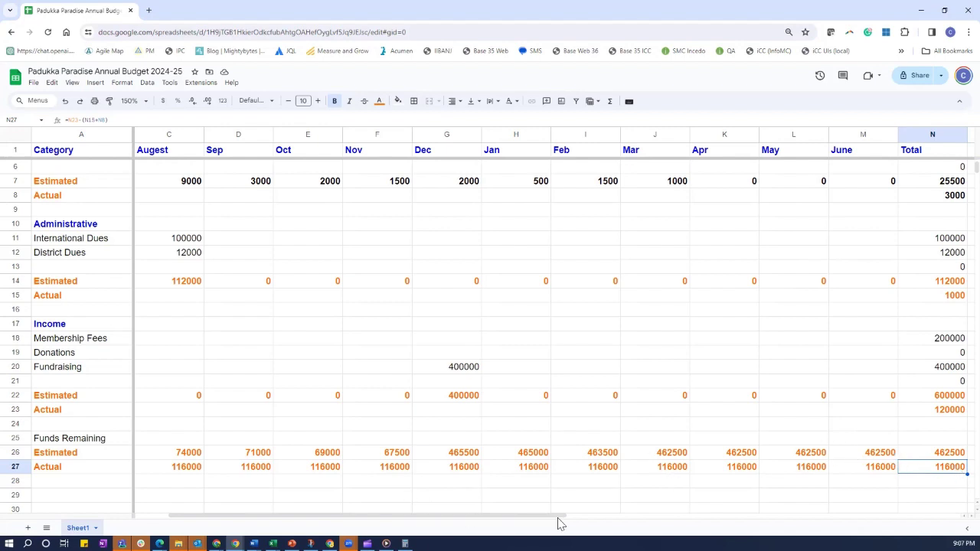
Review the monthly budget figures across all sections and the August Estimated Funds Remaining formula (C26)
{"action": "left_click_drag", "start_coordinate": [492, 509], "coordinate": [452, 509]}
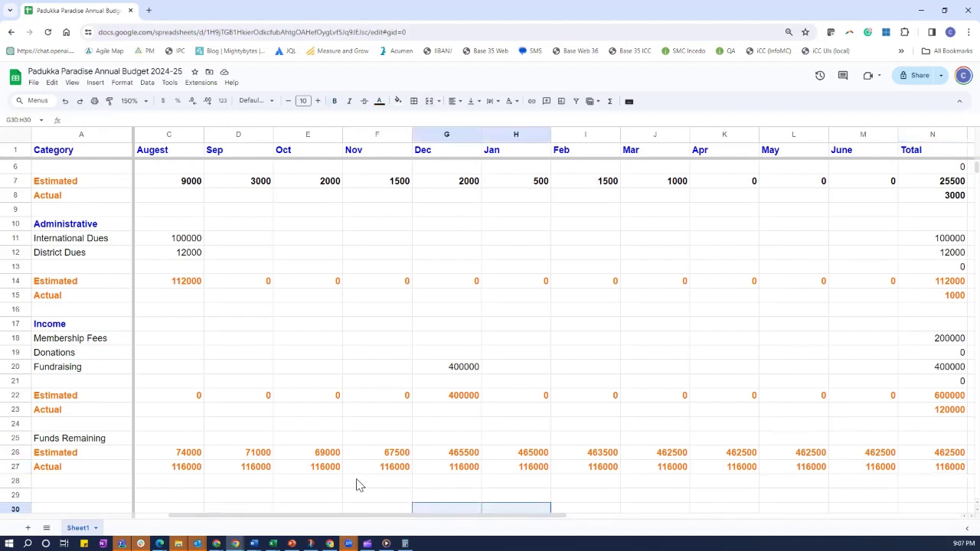
{"action": "left_click", "coordinate": [320, 495]}
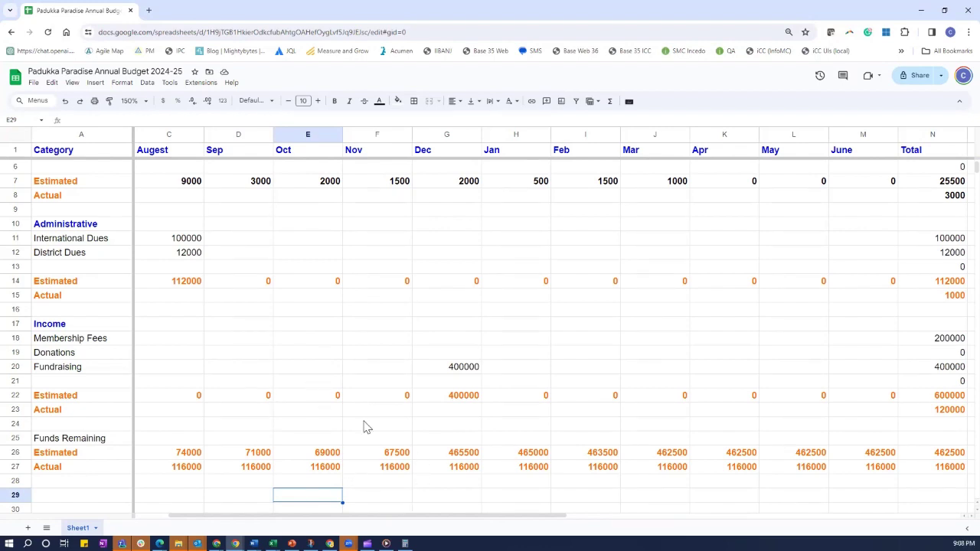
{"action": "scroll", "coordinate": [329, 385], "scroll_direction": "up", "scroll_amount": 2}
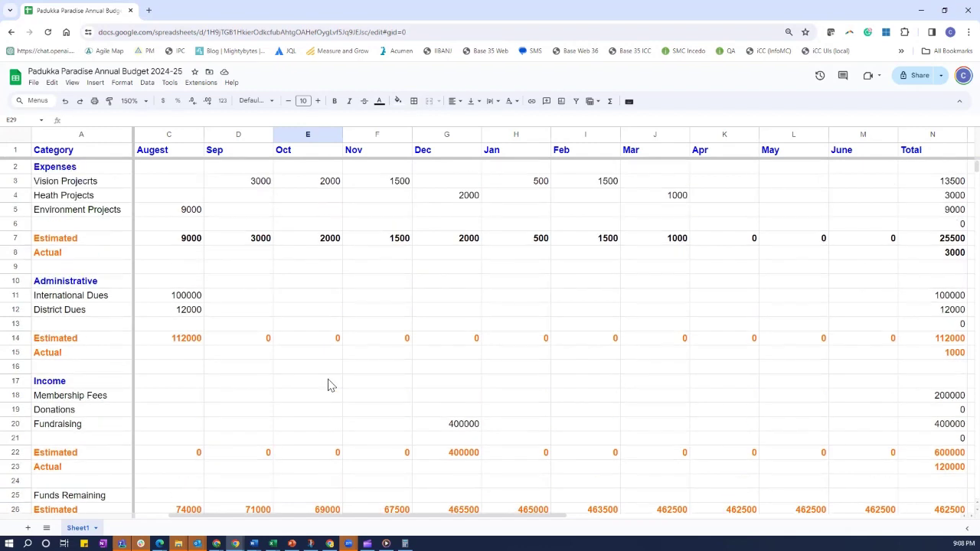
{"action": "scroll", "coordinate": [329, 385], "scroll_direction": "down", "scroll_amount": 4}
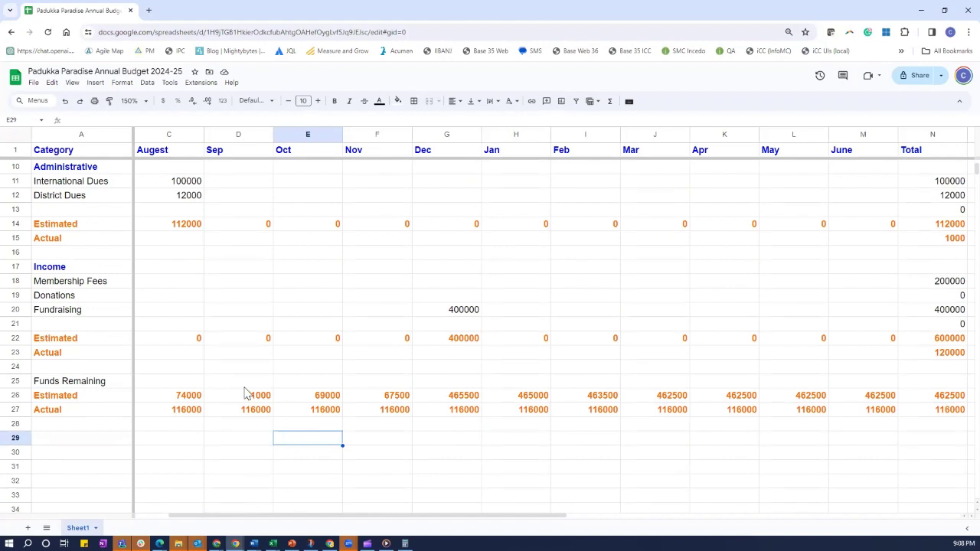
{"action": "scroll", "coordinate": [214, 370], "scroll_direction": "up", "scroll_amount": 4}
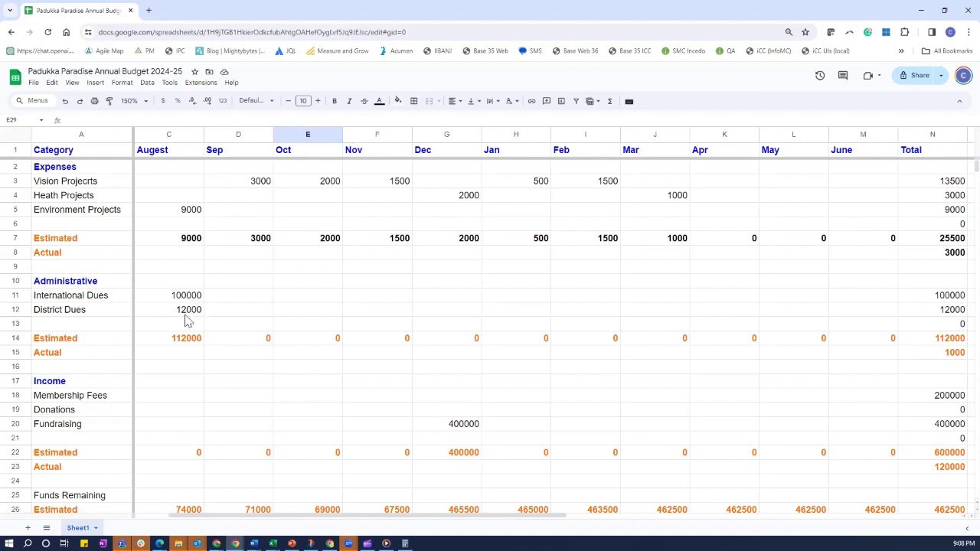
{"action": "scroll", "coordinate": [190, 319], "scroll_direction": "down", "scroll_amount": 1}
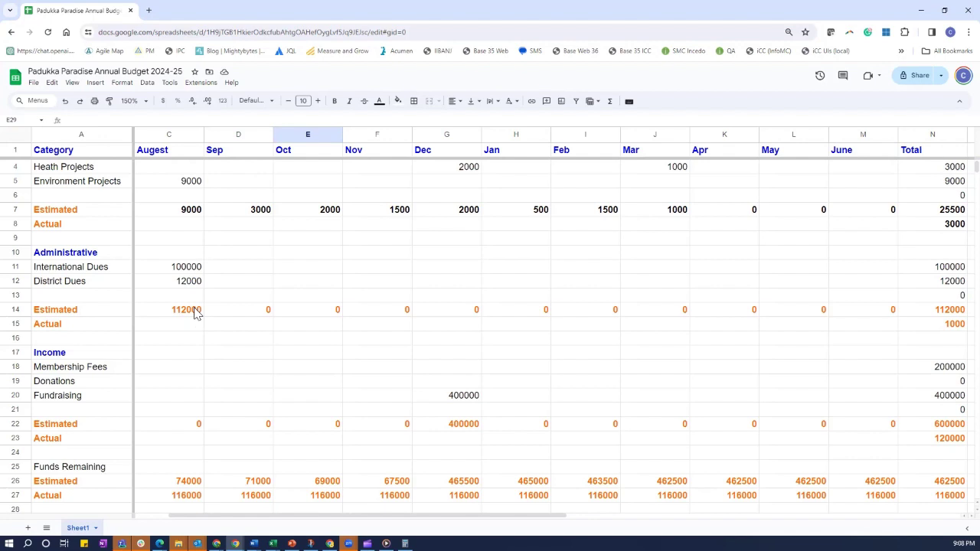
{"action": "left_click", "coordinate": [172, 484]}
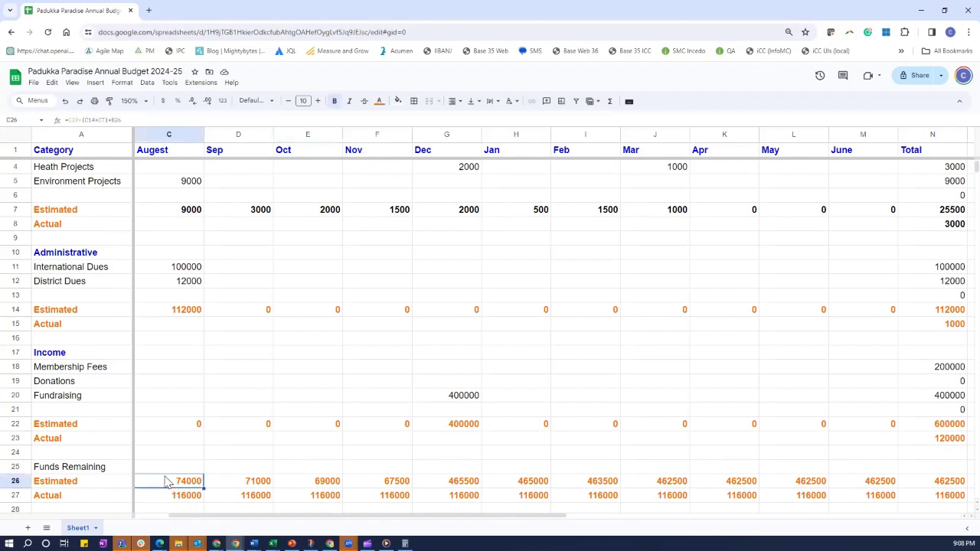
{"action": "scroll", "coordinate": [178, 480], "scroll_direction": "up", "scroll_amount": 1}
{"action": "scroll", "coordinate": [179, 481], "scroll_direction": "down", "scroll_amount": 1}
{"action": "left_click_drag", "start_coordinate": [414, 517], "coordinate": [295, 525]}
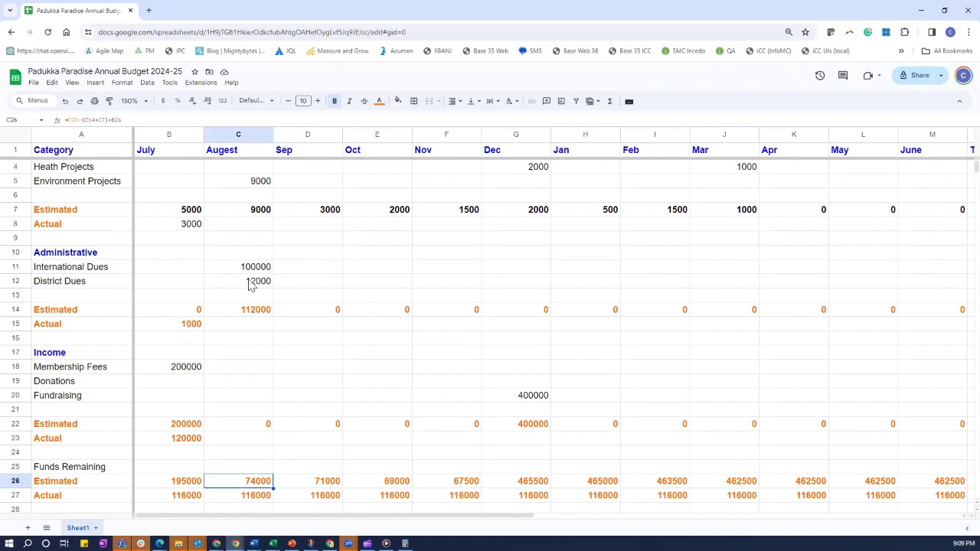
Set July's Administrative Actual amount (B15) to 101000
{"action": "left_click", "coordinate": [176, 328]}
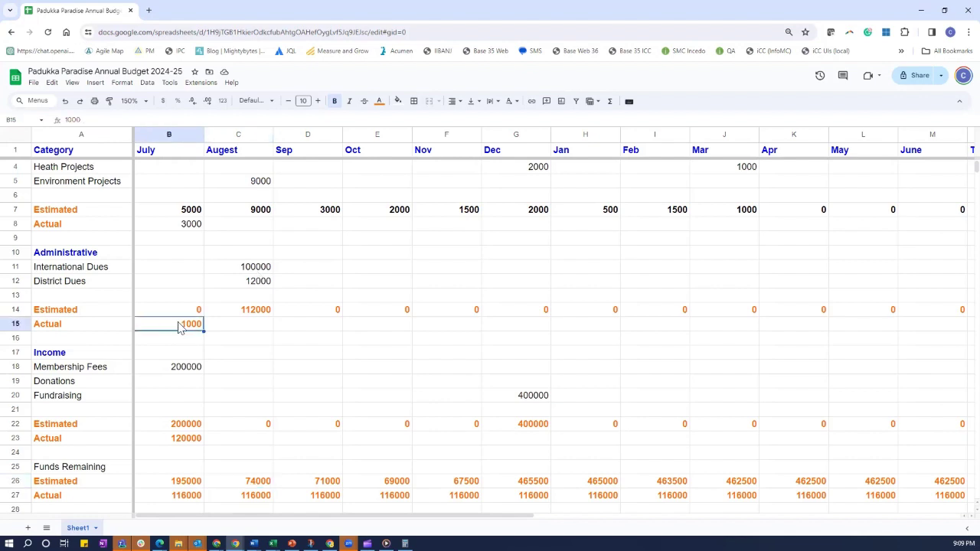
{"action": "type", "text": "101000"}
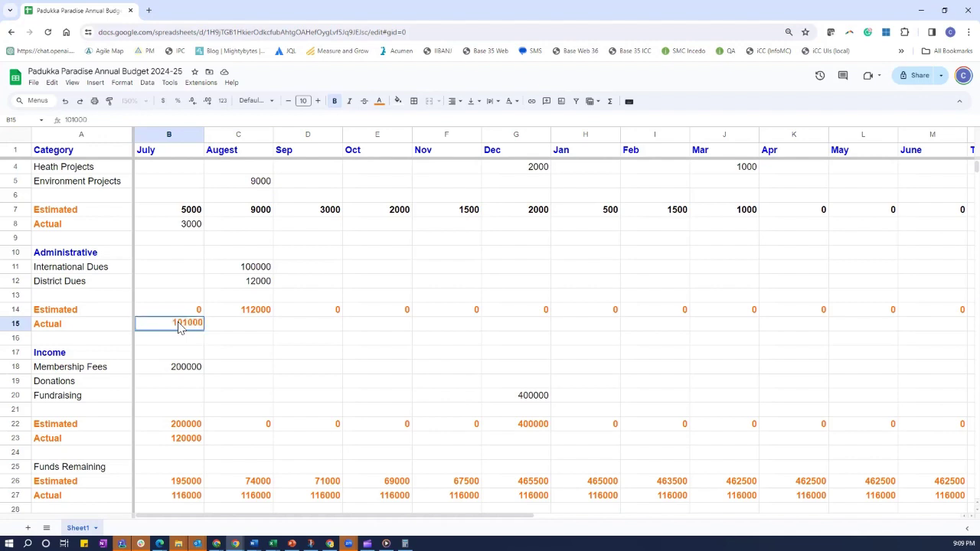
{"action": "key", "text": "Return"}
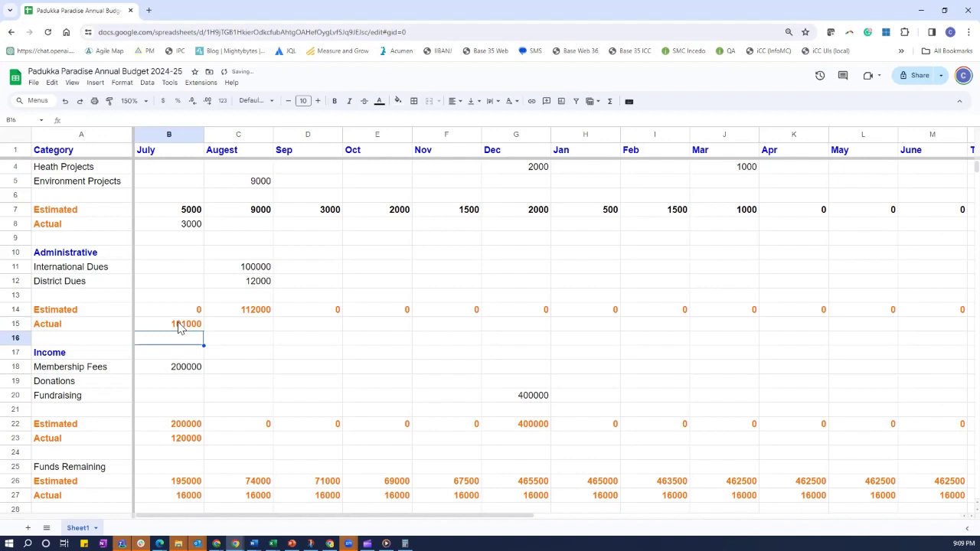
Set the August International Dues estimate (C11) to 150000
{"action": "scroll", "coordinate": [280, 366], "scroll_direction": "down", "scroll_amount": 1}
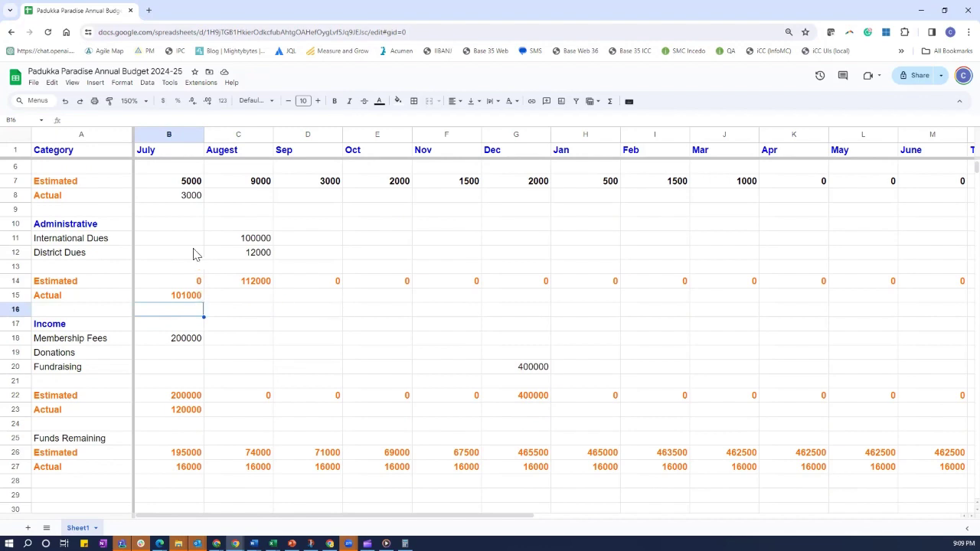
{"action": "left_click", "coordinate": [244, 242]}
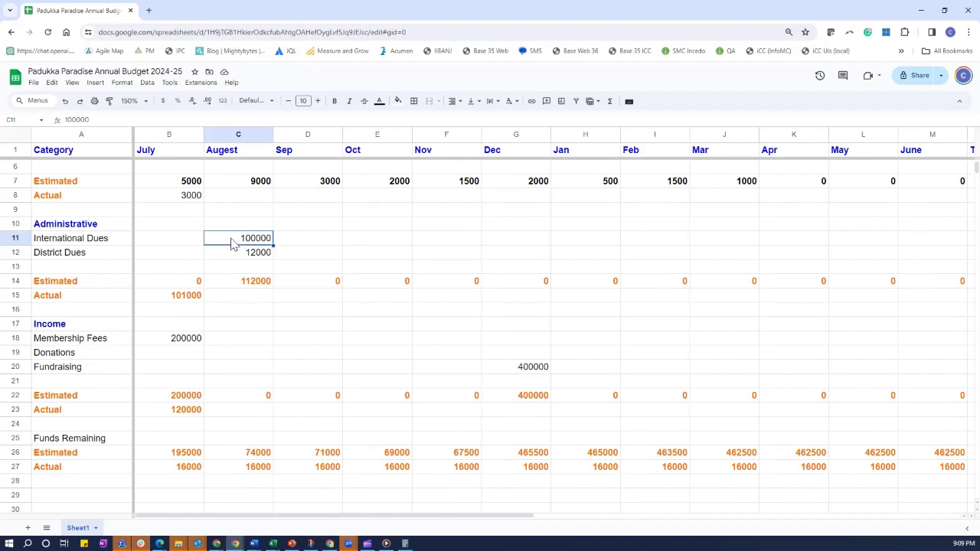
{"action": "type", "text": "150"}
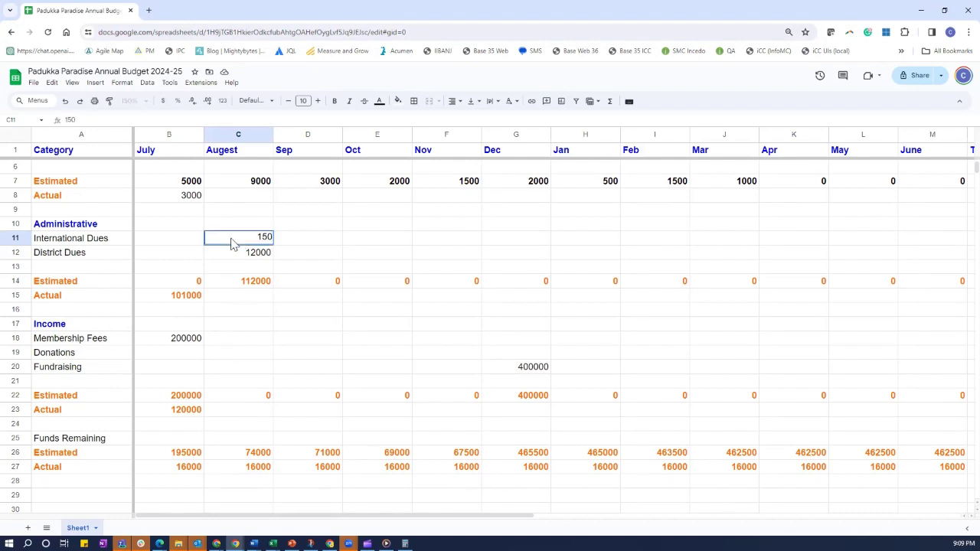
{"action": "type", "text": "000"}
{"action": "key", "text": "Return"}
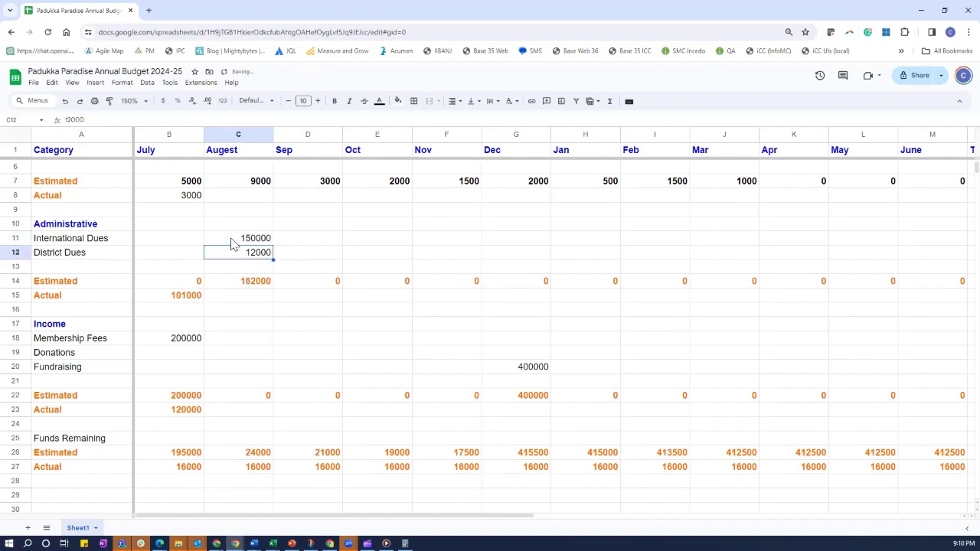
Change July's Administrative Actual amount (B15) to 151000
{"action": "left_click", "coordinate": [174, 301]}
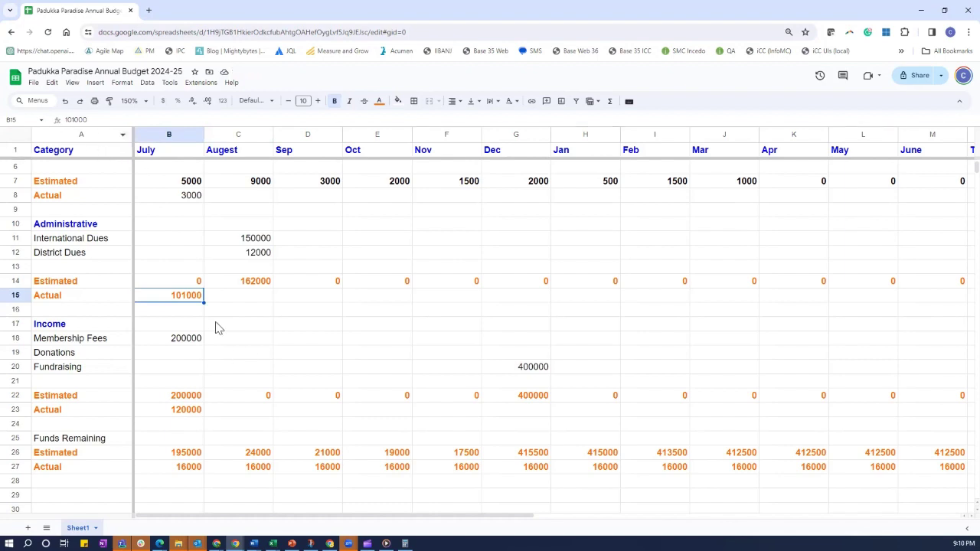
{"action": "double_click", "coordinate": [184, 301]}
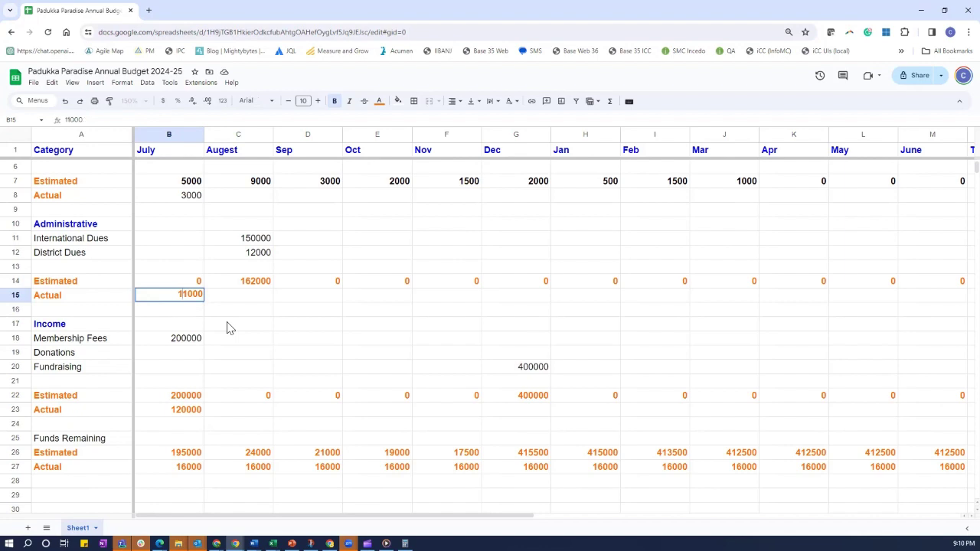
{"action": "type", "text": "5"}
{"action": "key", "text": "Return"}
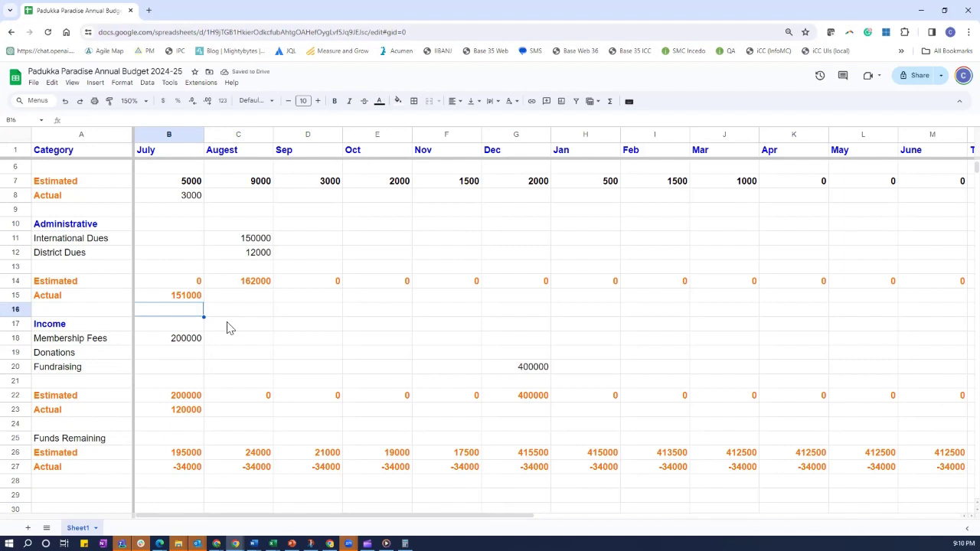
Start a conditional formatting rule for the Funds Remaining Actual row (A27:Z27) that applies when the value is less than 0
{"action": "left_click", "coordinate": [189, 469]}
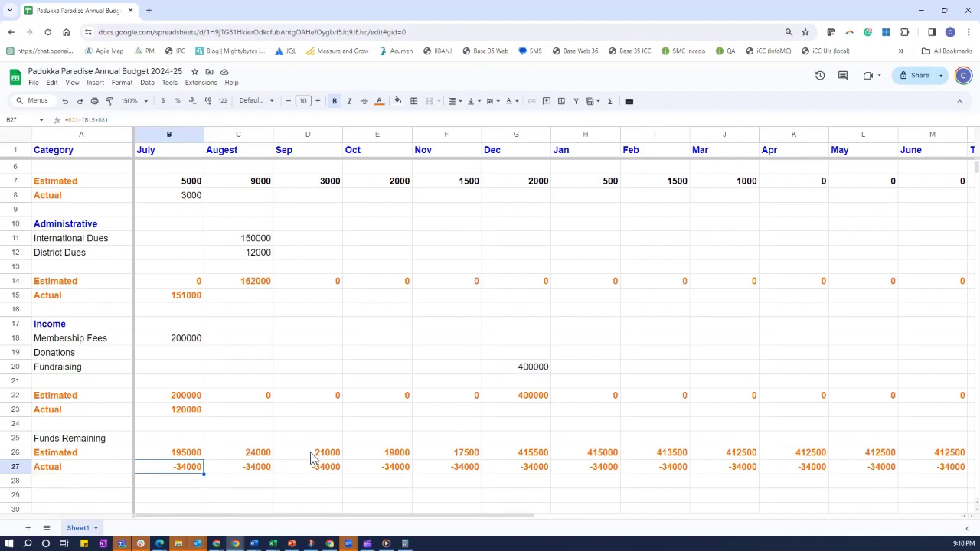
{"action": "left_click", "coordinate": [16, 466]}
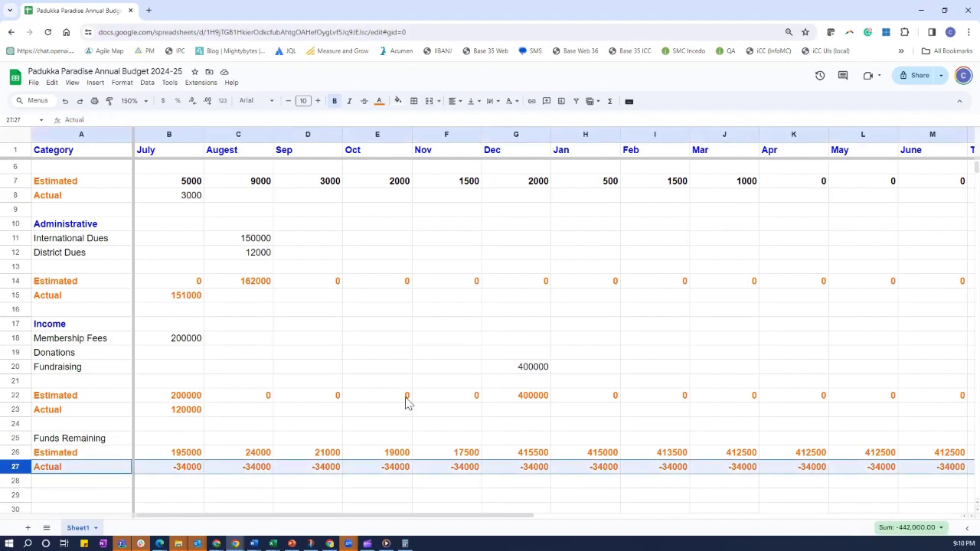
{"action": "left_click", "coordinate": [125, 83]}
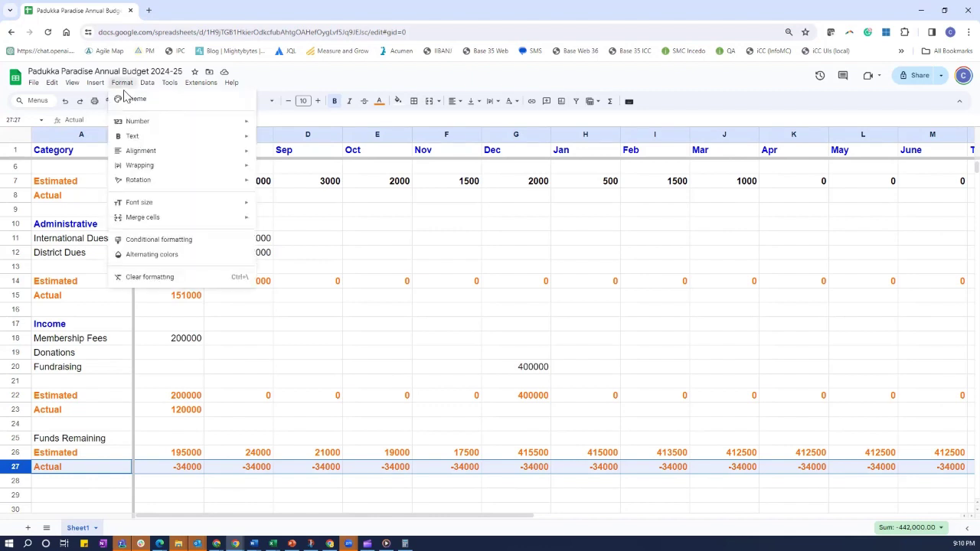
{"action": "left_click", "coordinate": [193, 243]}
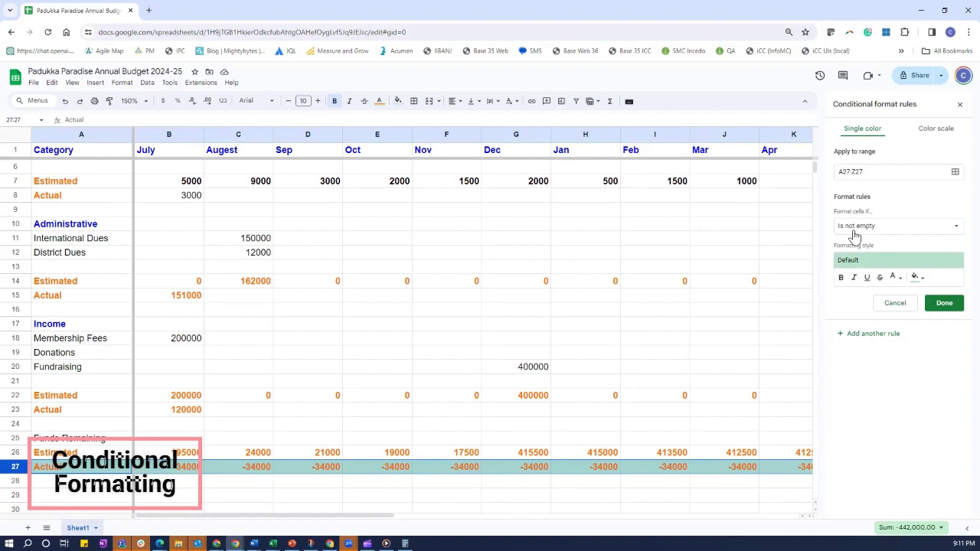
{"action": "left_click", "coordinate": [957, 229]}
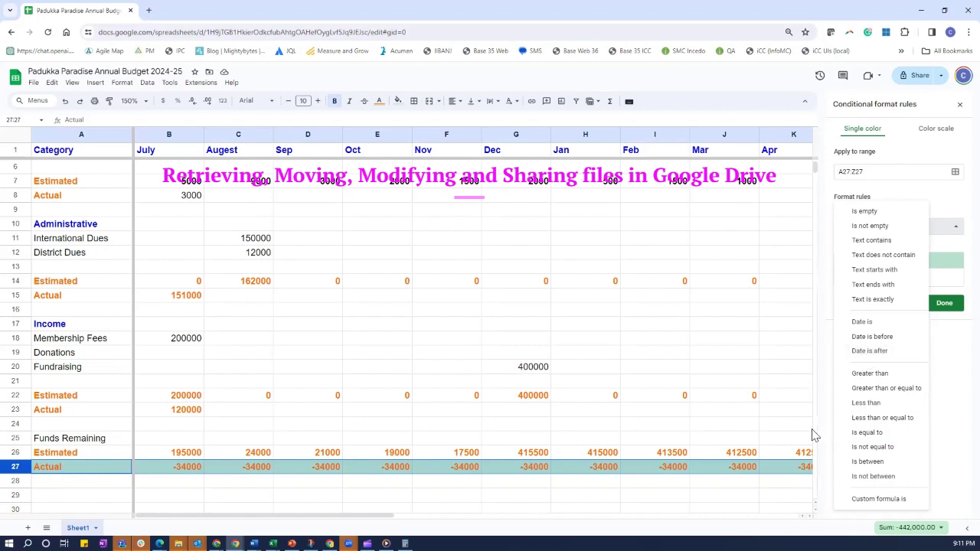
{"action": "left_click", "coordinate": [865, 403]}
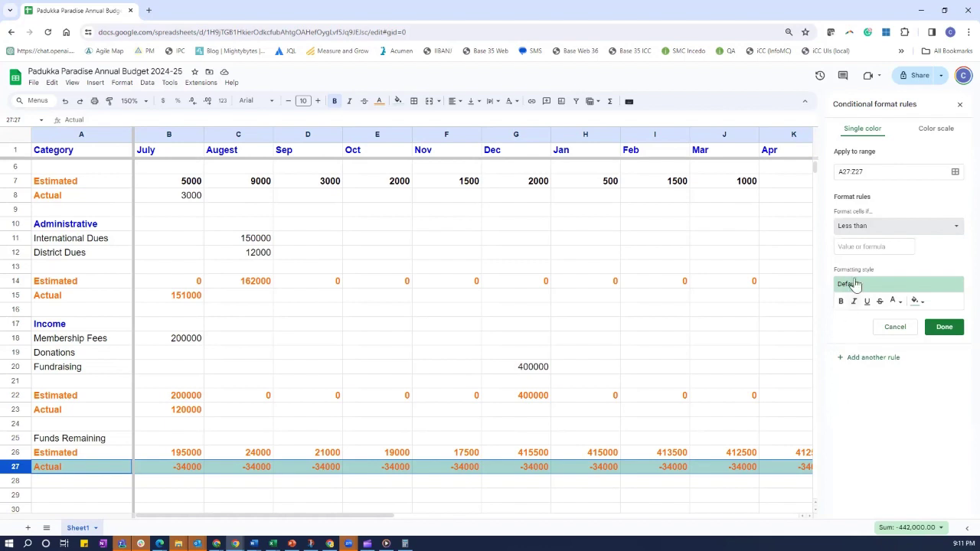
{"action": "left_click", "coordinate": [842, 245]}
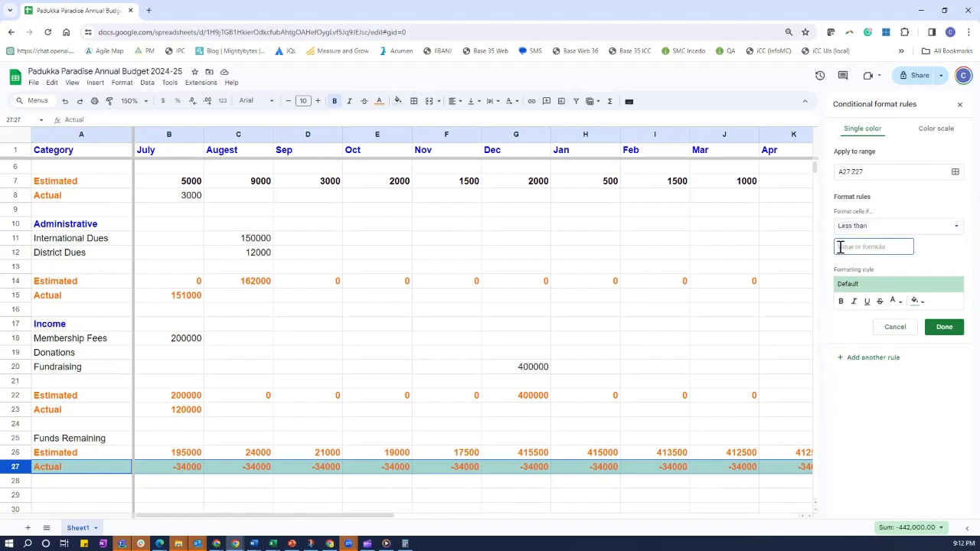
{"action": "type", "text": "0"}
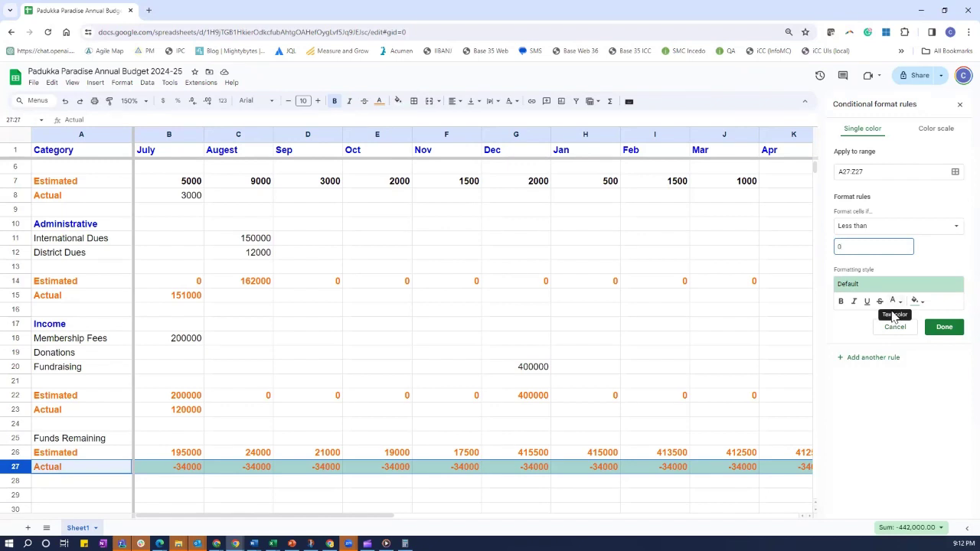
Give the less-than-0 rule a red text colour and save it
{"action": "left_click", "coordinate": [900, 303]}
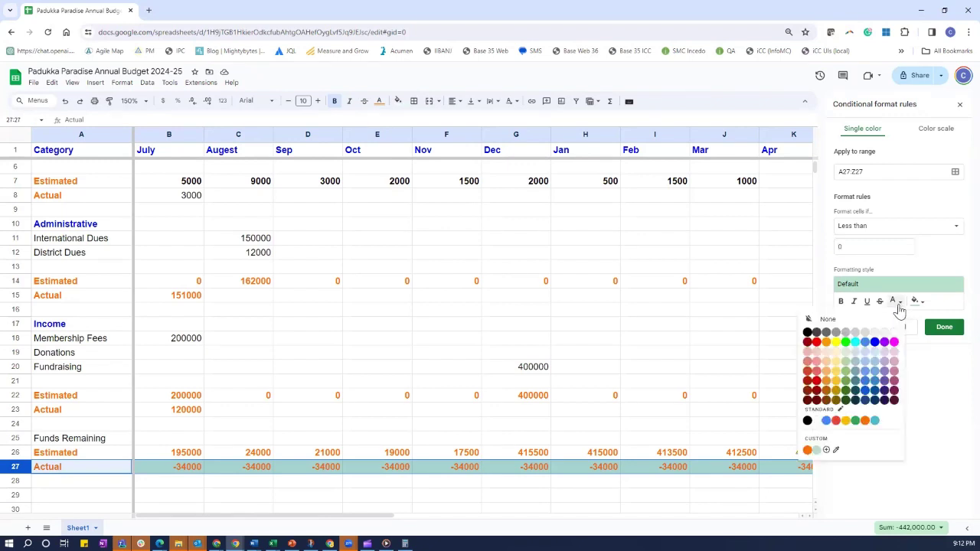
{"action": "left_click", "coordinate": [816, 342]}
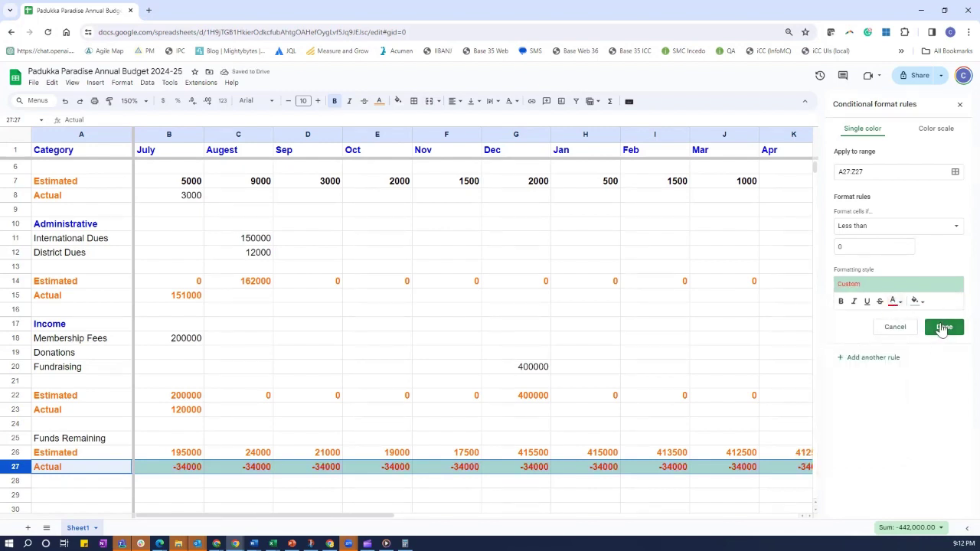
{"action": "left_click", "coordinate": [943, 327]}
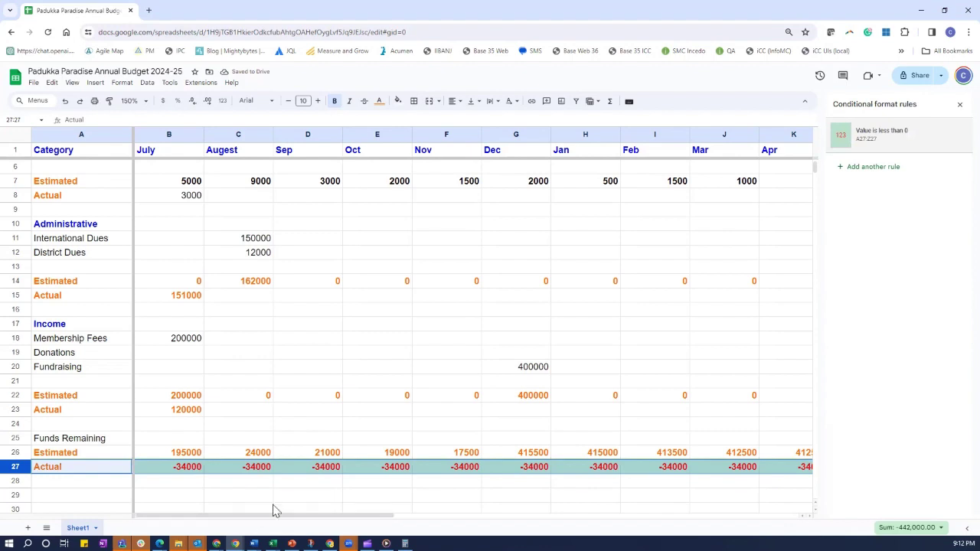
{"action": "left_click", "coordinate": [317, 498]}
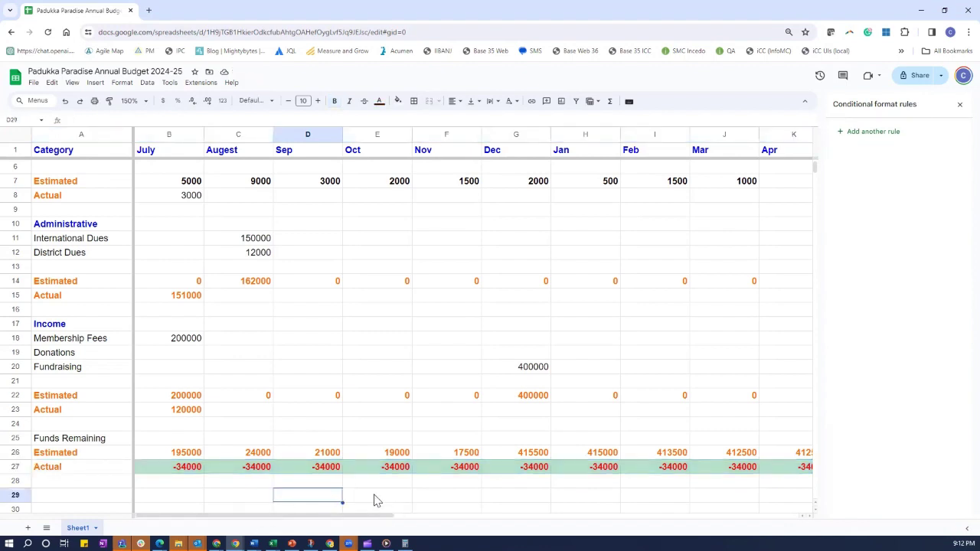
{"action": "left_click", "coordinate": [374, 500]}
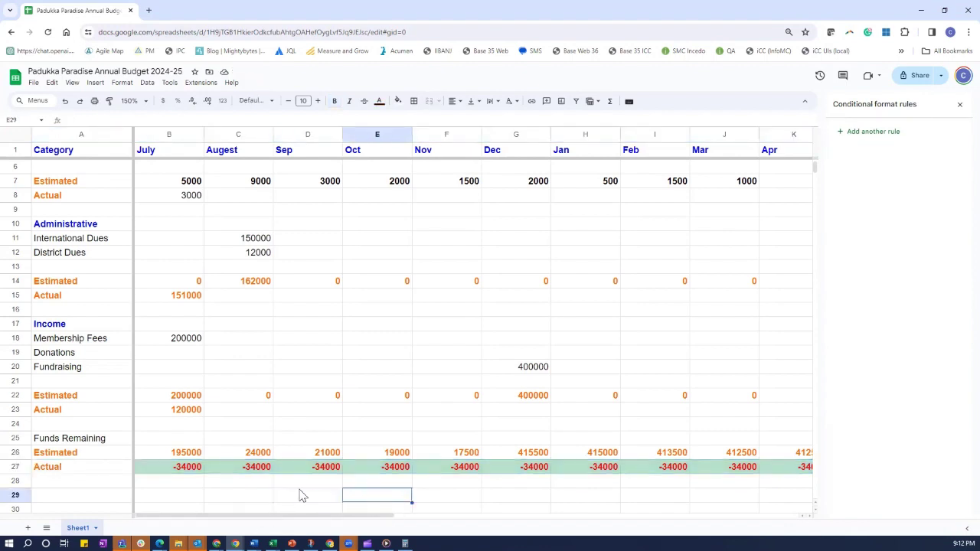
Edit the less-than-0 rule on row 27 to use no fill colour and save it
{"action": "left_click", "coordinate": [14, 468]}
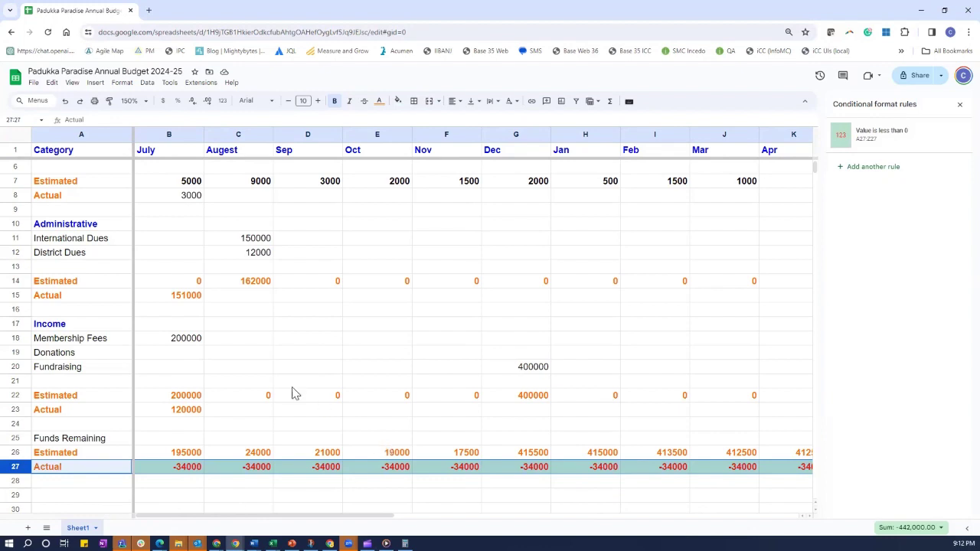
{"action": "left_click", "coordinate": [121, 82]}
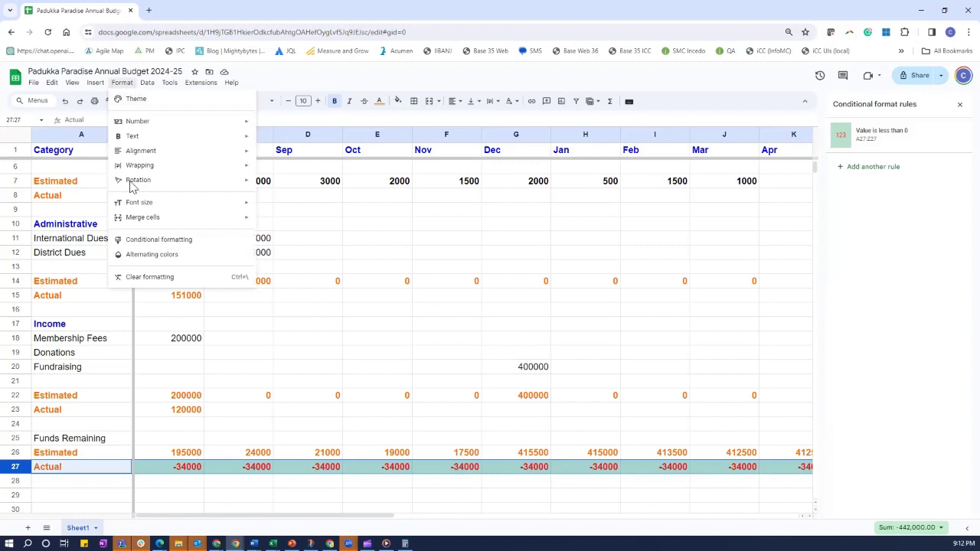
{"action": "left_click", "coordinate": [172, 244]}
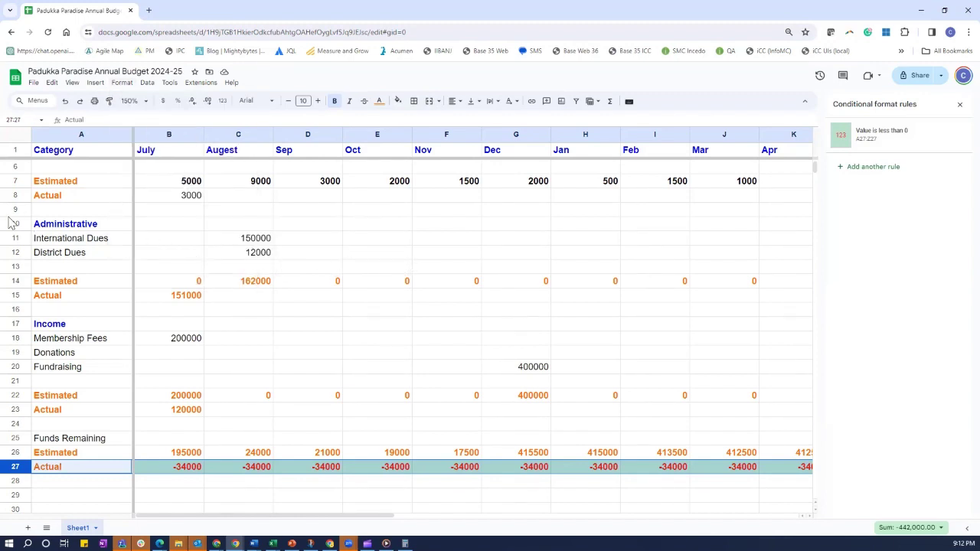
{"action": "left_click_drag", "start_coordinate": [16, 473], "coordinate": [15, 471]}
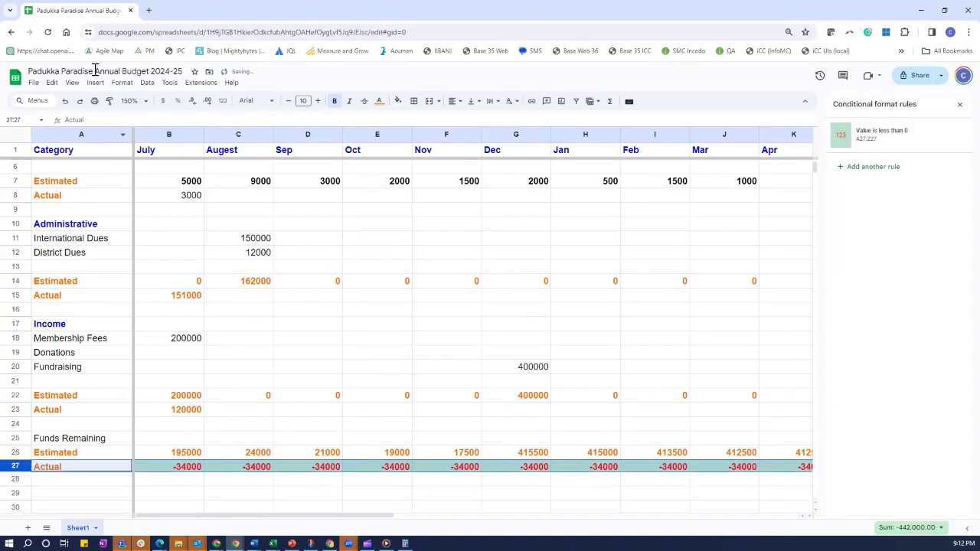
{"action": "left_click", "coordinate": [121, 83]}
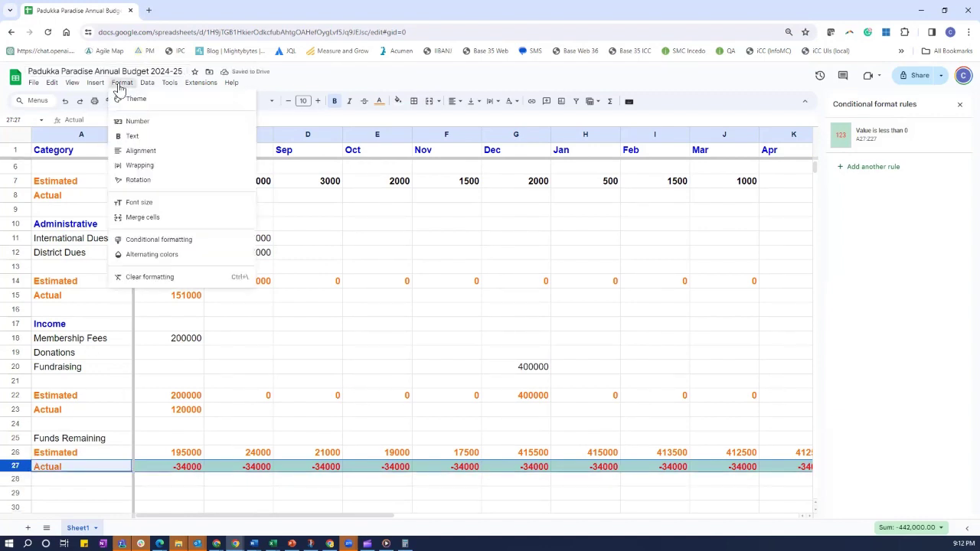
{"action": "left_click", "coordinate": [154, 240]}
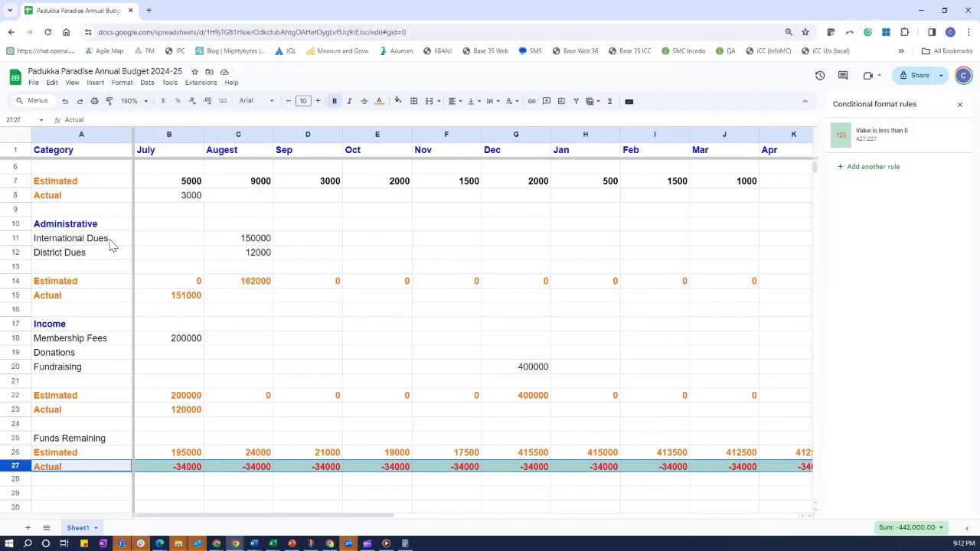
{"action": "left_click", "coordinate": [869, 145]}
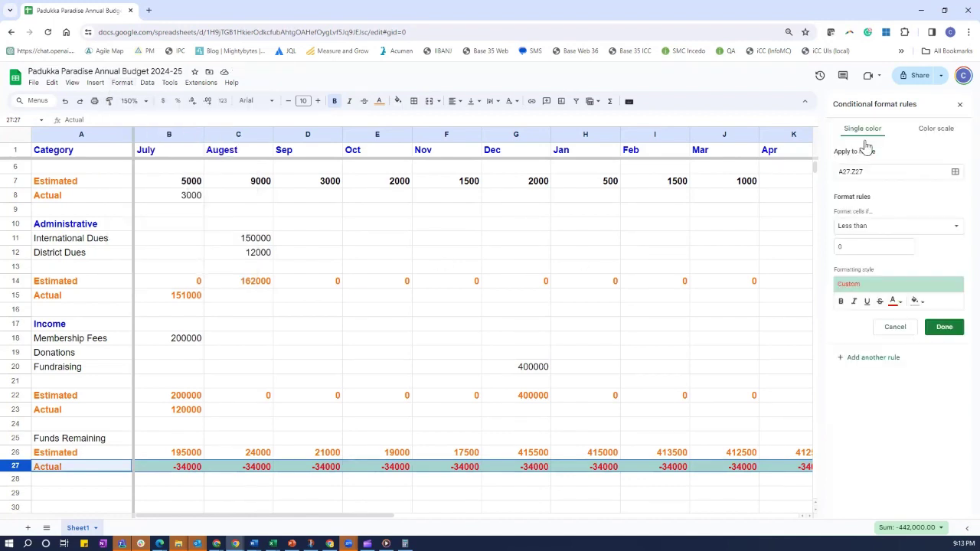
{"action": "left_click", "coordinate": [922, 302]}
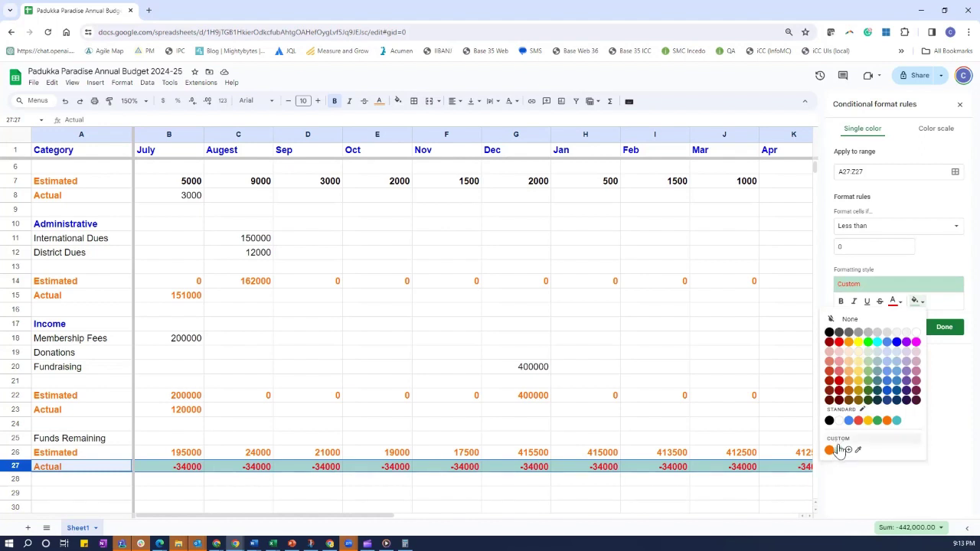
{"action": "left_click", "coordinate": [836, 452]}
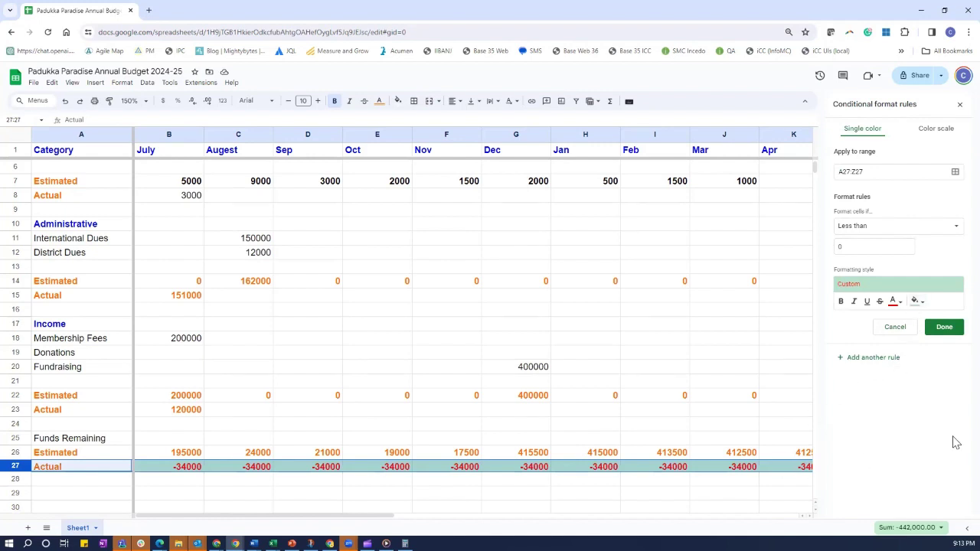
{"action": "left_click", "coordinate": [916, 302]}
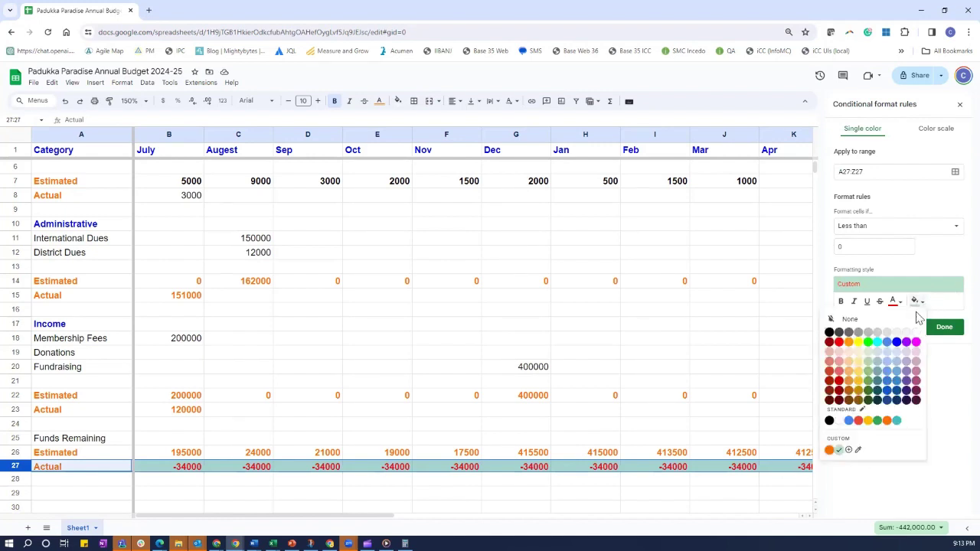
{"action": "left_click", "coordinate": [847, 320]}
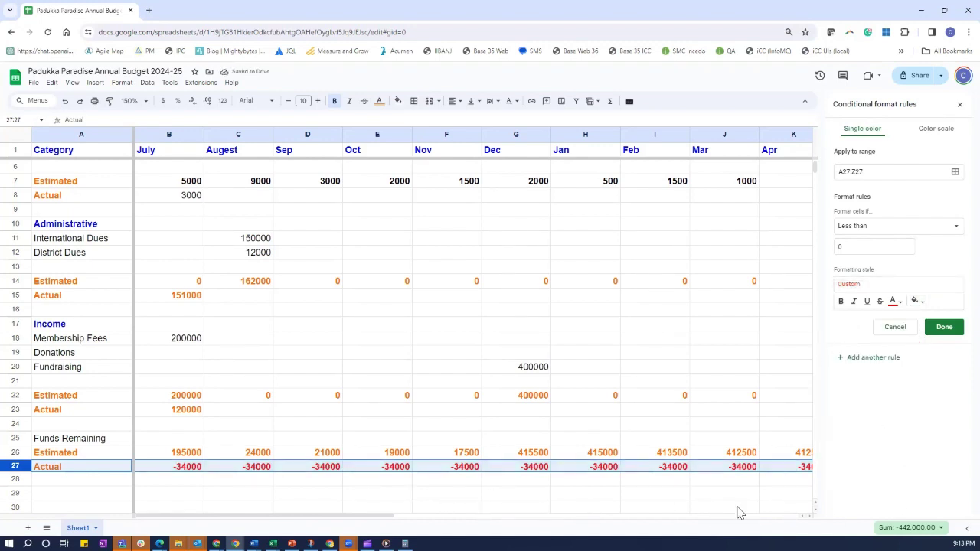
{"action": "left_click", "coordinate": [943, 328]}
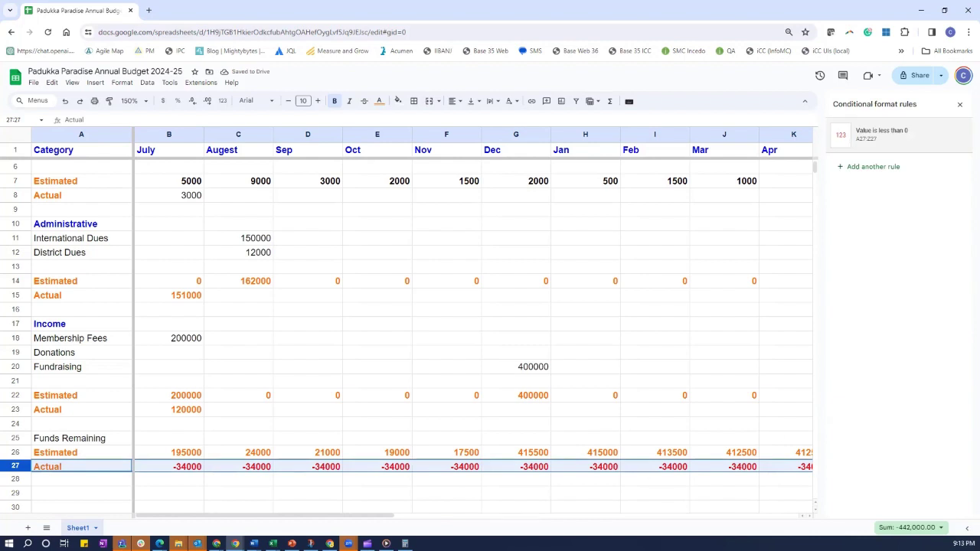
{"action": "left_click", "coordinate": [421, 493]}
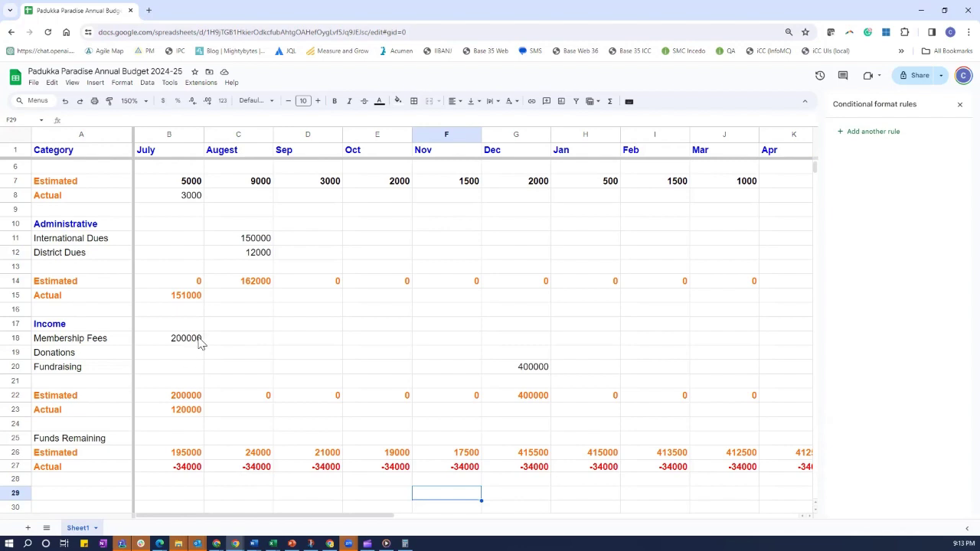
Enter 80000 as August's Income Actual amount (C23)
{"action": "left_click", "coordinate": [225, 418]}
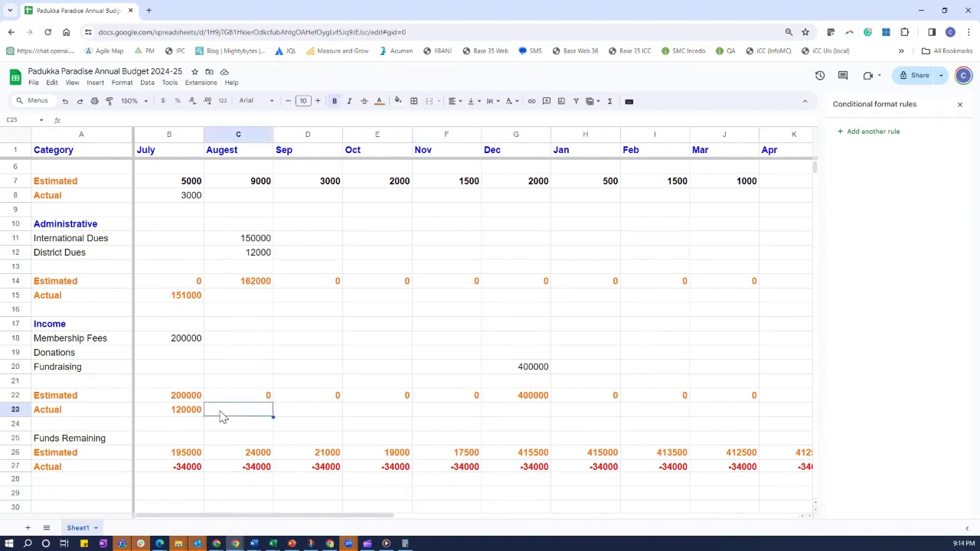
{"action": "type", "text": "80"}
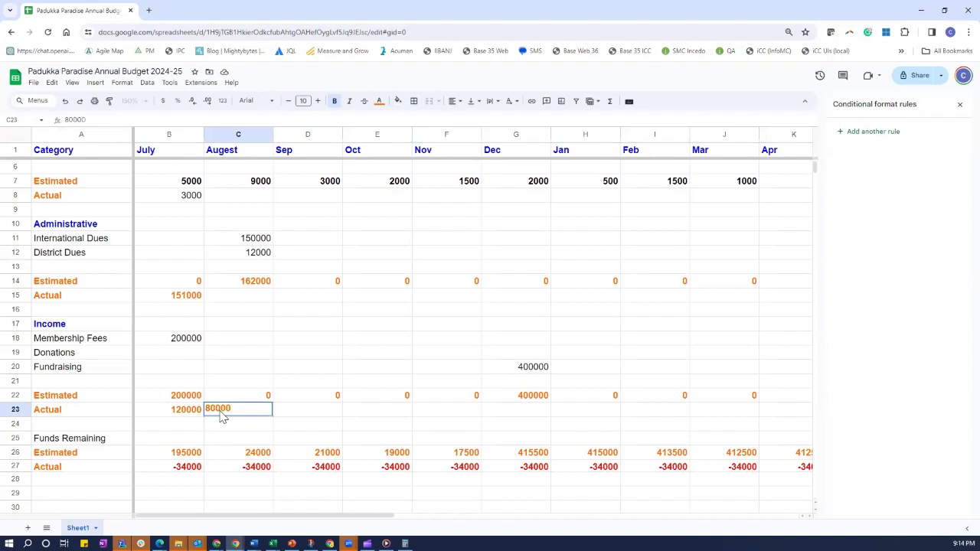
{"action": "type", "text": "000"}
{"action": "key", "text": "Return"}
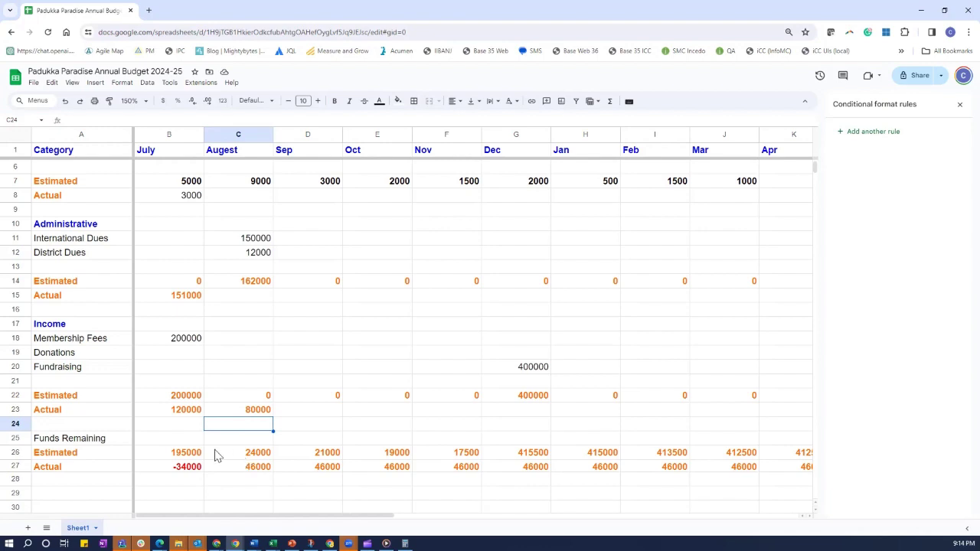
{"action": "left_click", "coordinate": [314, 485]}
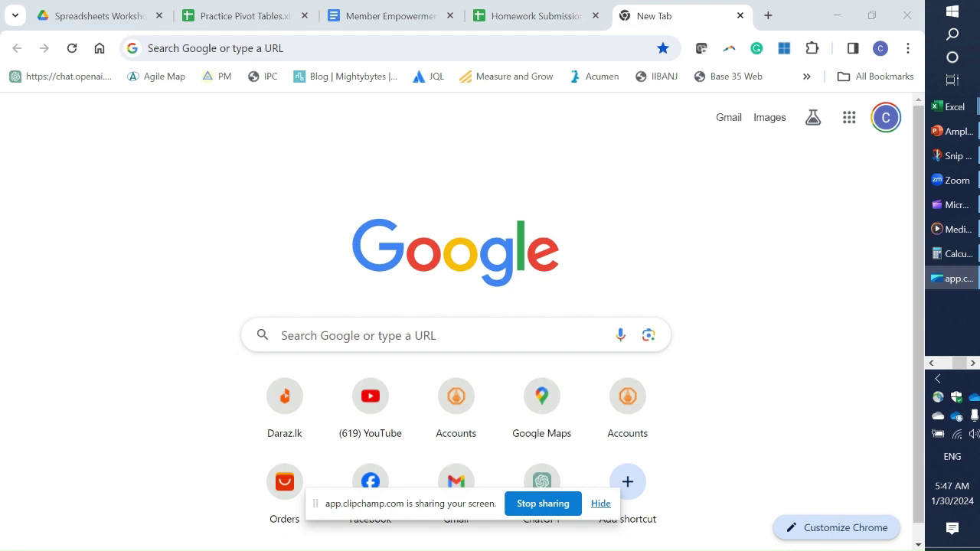
Open the Google Sheets home page at sheets.google.com
{"action": "left_click", "coordinate": [214, 44]}
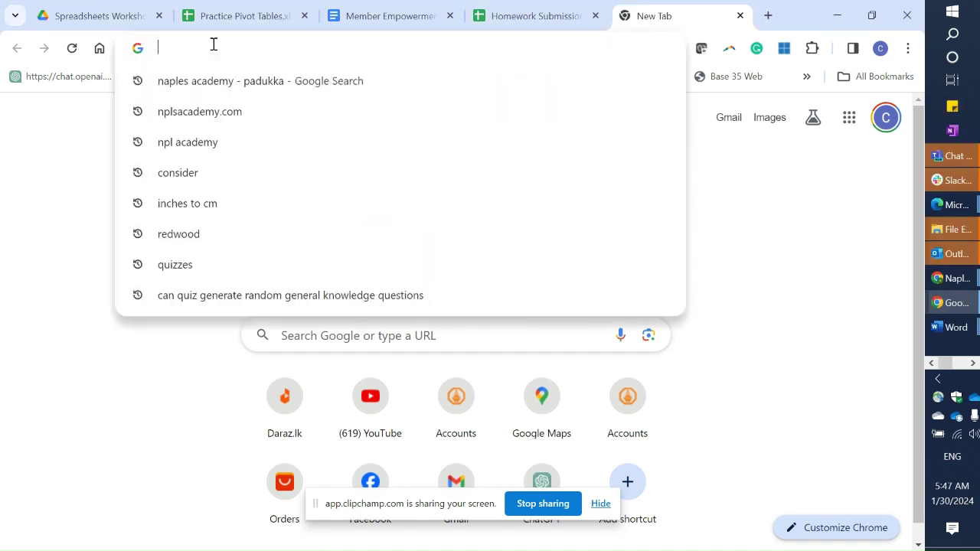
{"action": "type", "text": "sheets.google.com"}
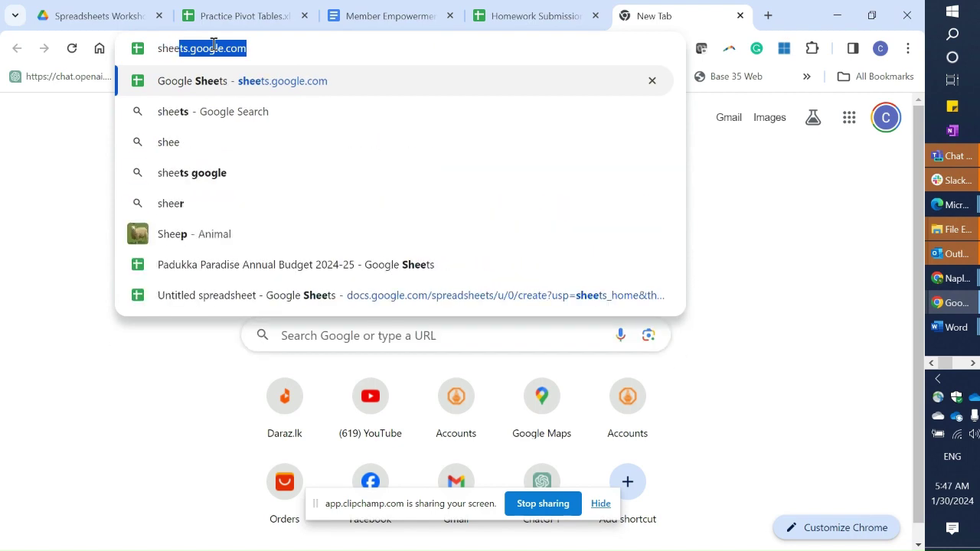
{"action": "key", "text": "Return"}
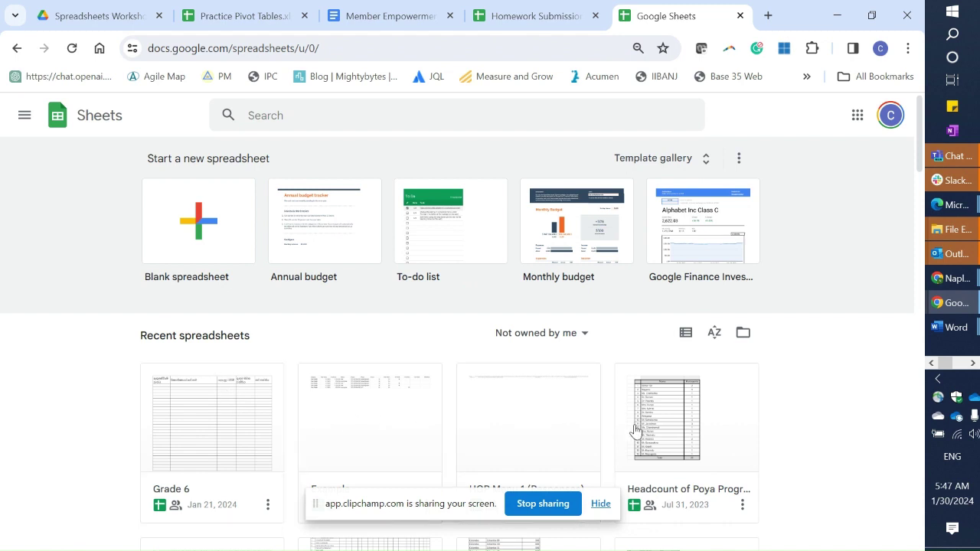
Search the spreadsheets for "budget" and open Padukka Paradise Annual Budget 2024-25
{"action": "left_click", "coordinate": [275, 115]}
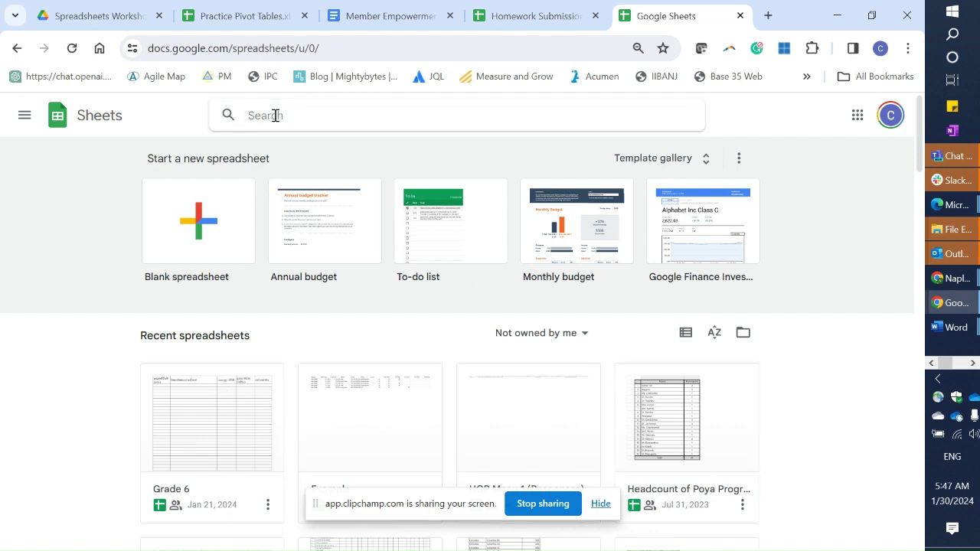
{"action": "type", "text": "bu"}
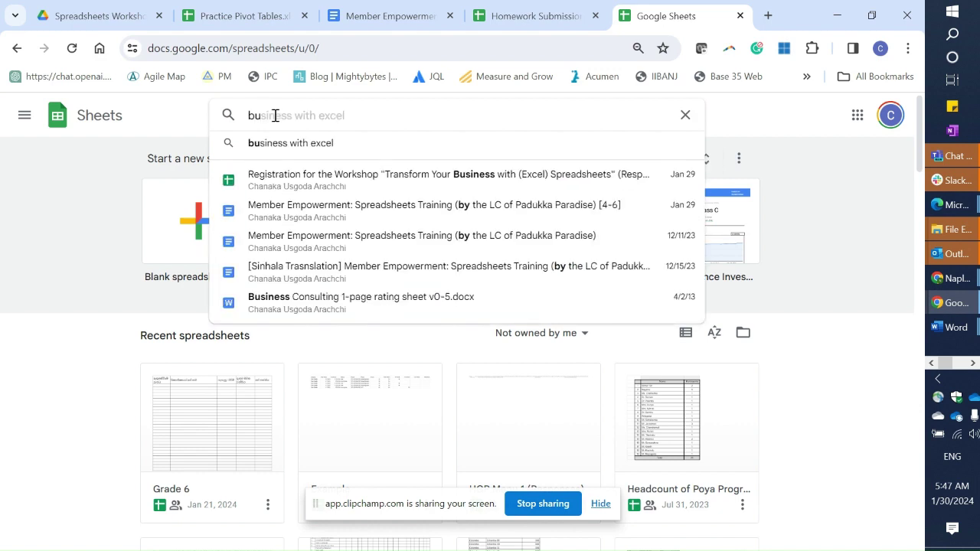
{"action": "type", "text": "dget"}
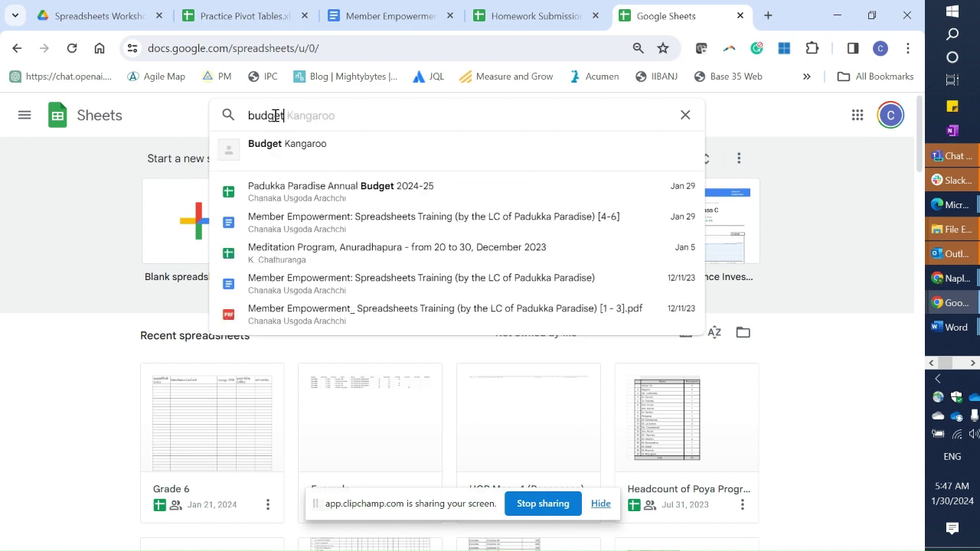
{"action": "left_click", "coordinate": [316, 191]}
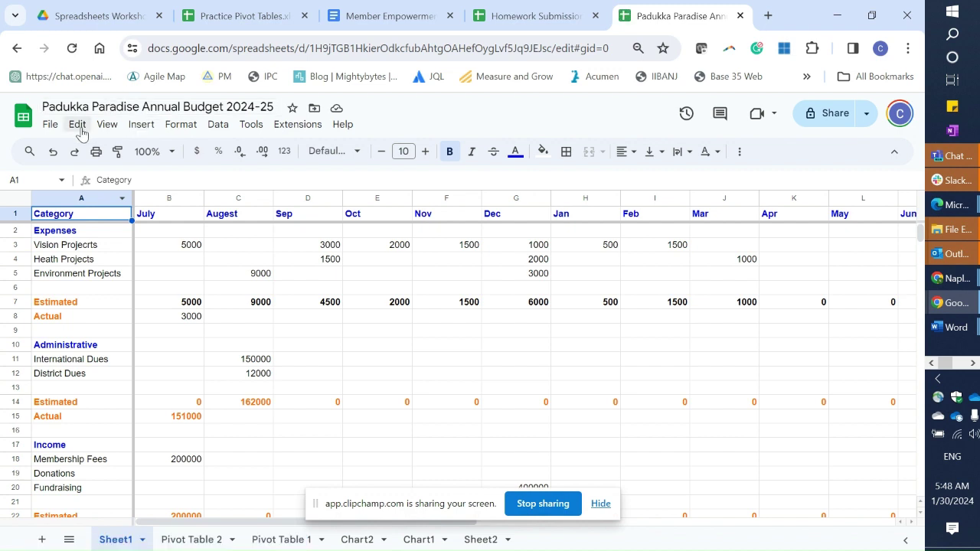
Move the Padukka Paradise Annual Budget 2024-25 file into the Spreadsheets Workshop folder inside Lions PP
{"action": "left_click", "coordinate": [49, 127]}
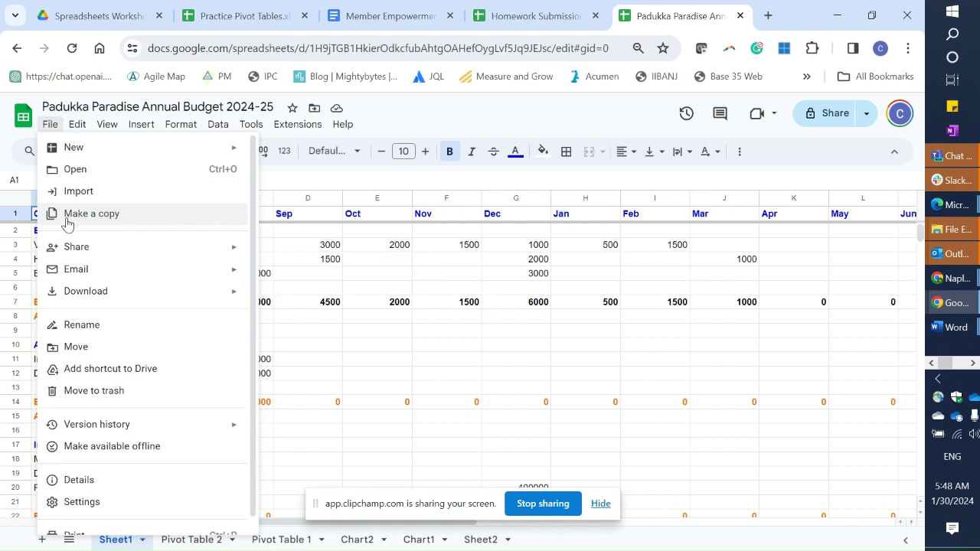
{"action": "left_click", "coordinate": [66, 349]}
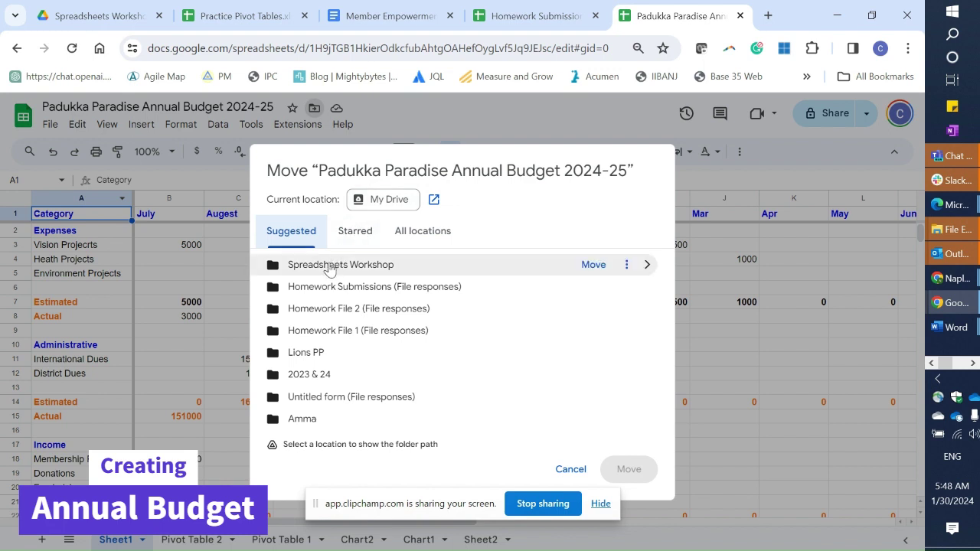
{"action": "left_click", "coordinate": [297, 357]}
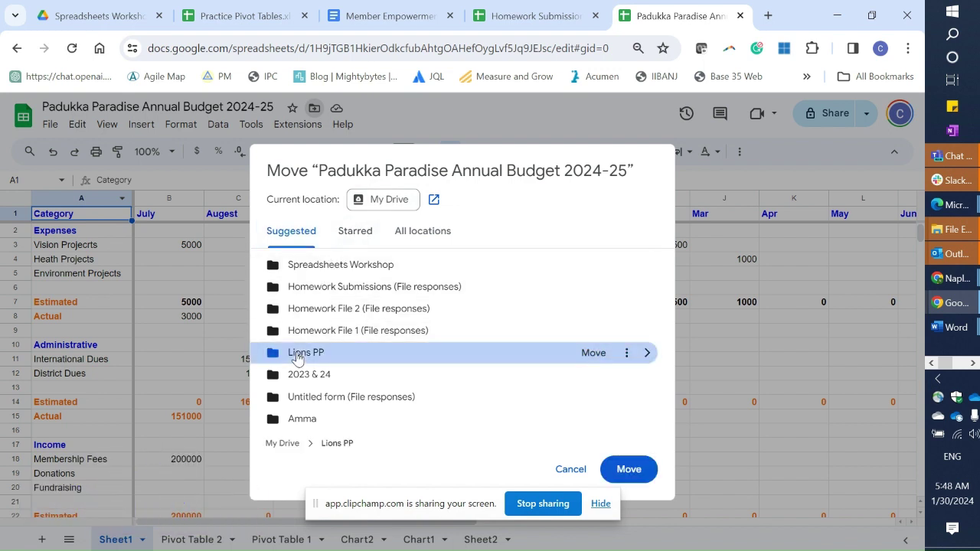
{"action": "double_click", "coordinate": [297, 355]}
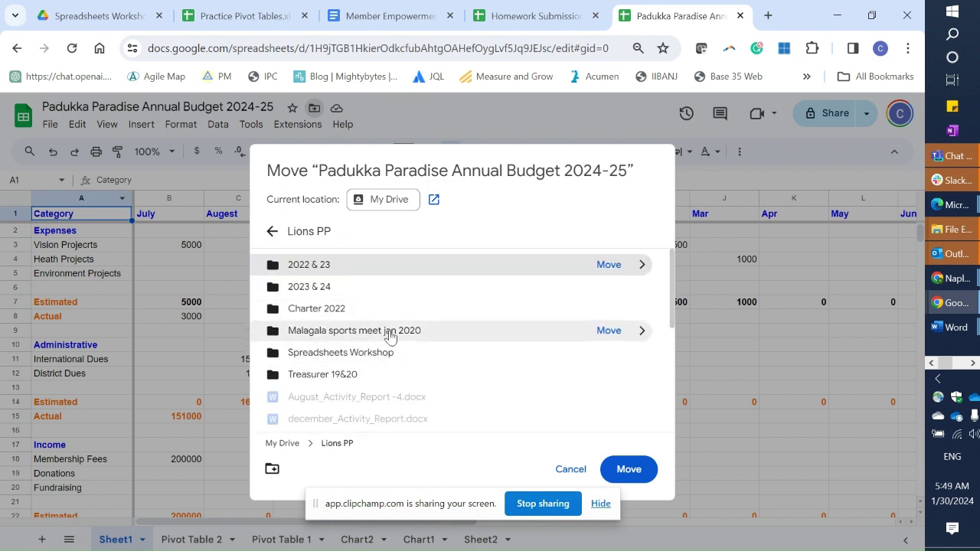
{"action": "double_click", "coordinate": [330, 293]}
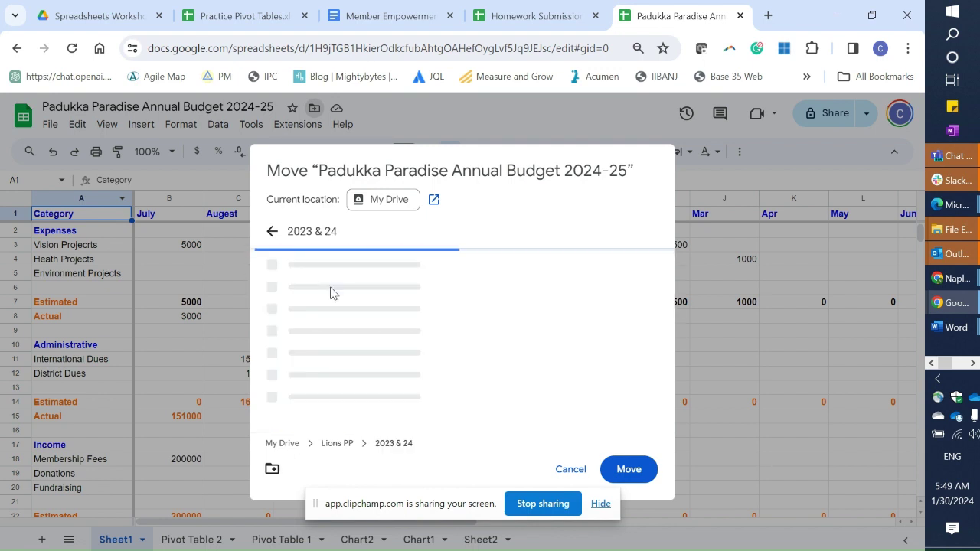
{"action": "left_click", "coordinate": [273, 232]}
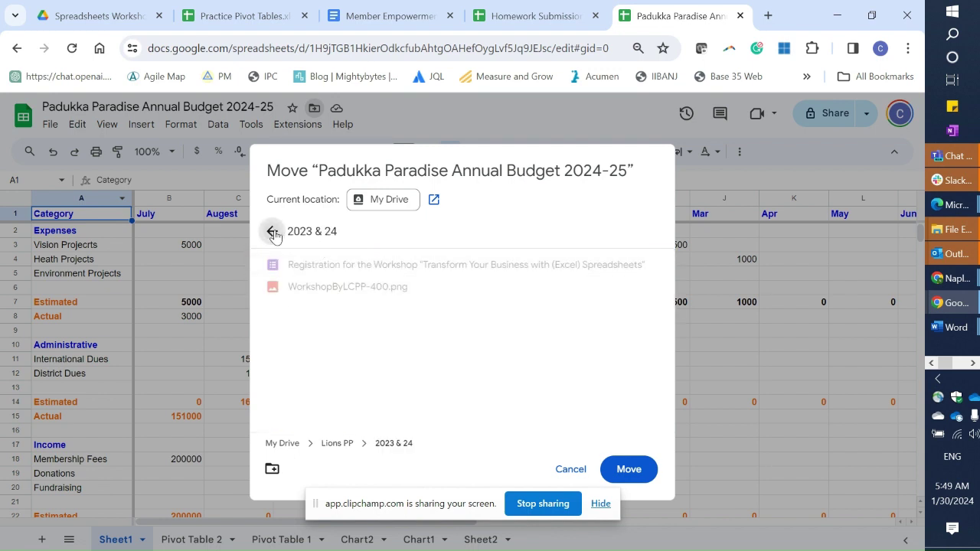
{"action": "double_click", "coordinate": [300, 353]}
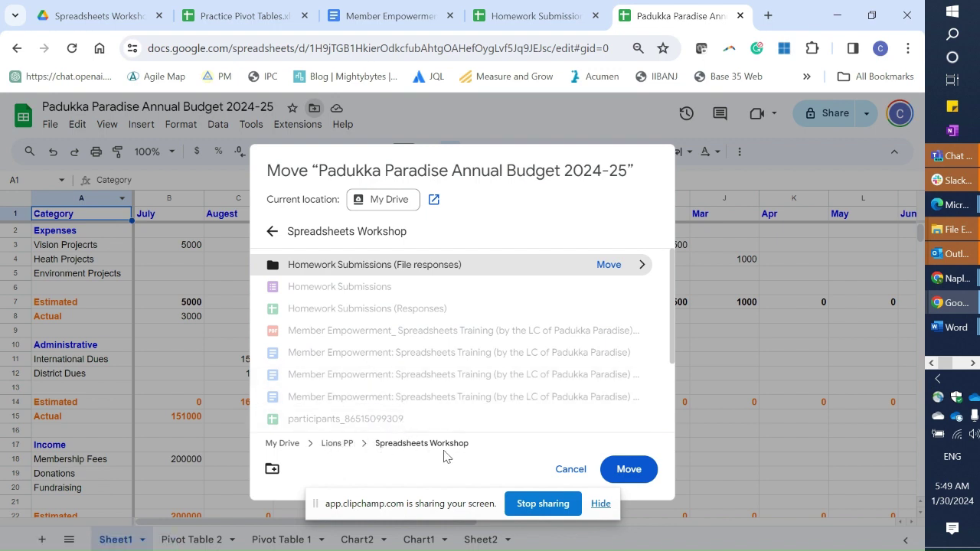
{"action": "left_click", "coordinate": [618, 471]}
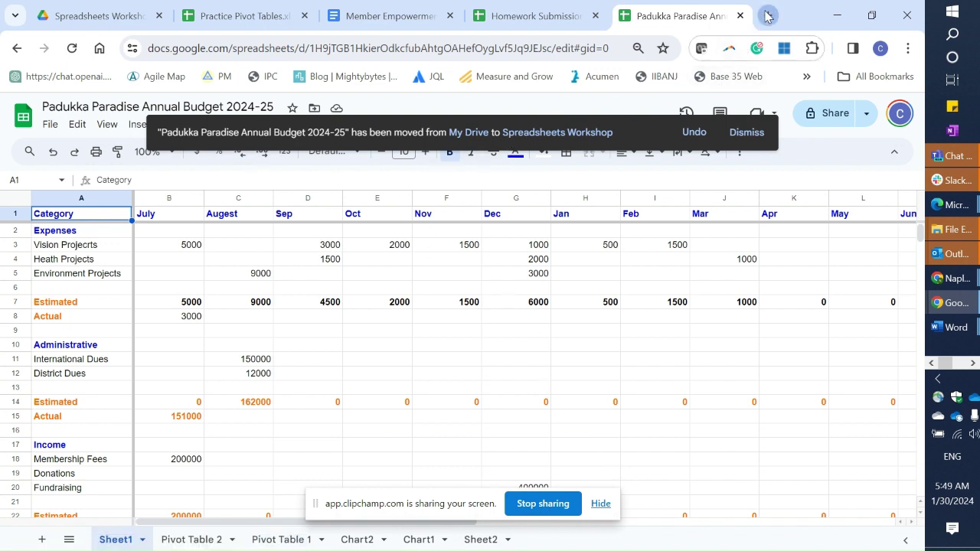
Open Google Drive in a new browser tab
{"action": "key", "text": "ctrl+t"}
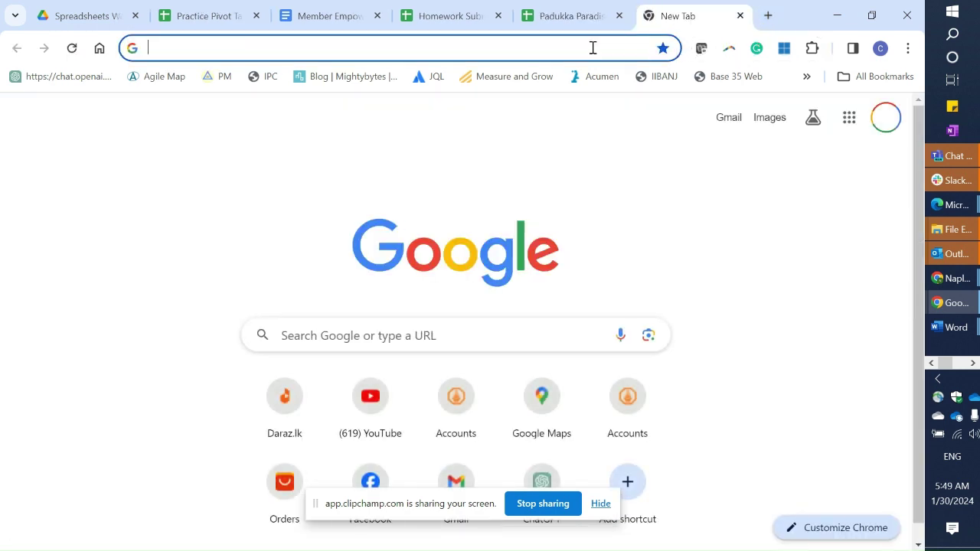
{"action": "left_click", "coordinate": [618, 72]}
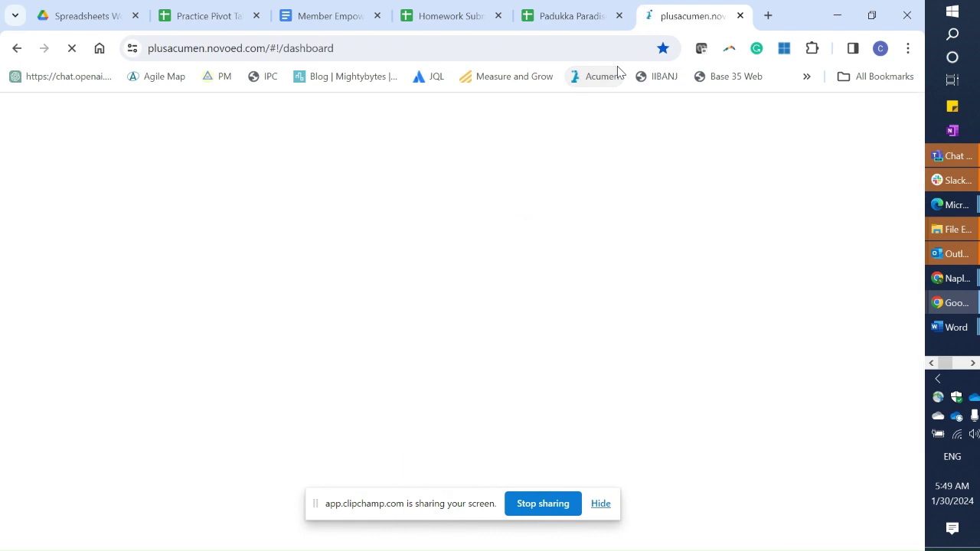
{"action": "left_click", "coordinate": [362, 48]}
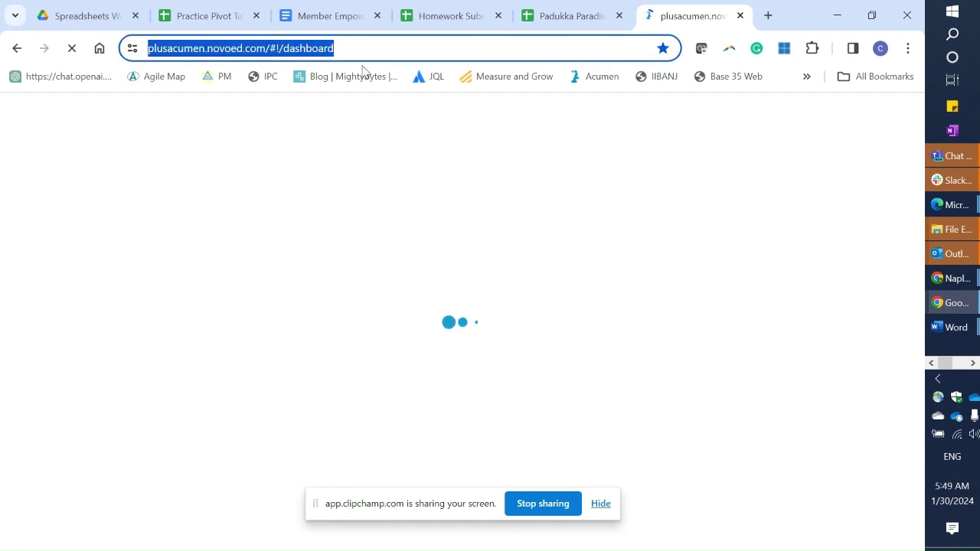
{"action": "type", "text": "goo"}
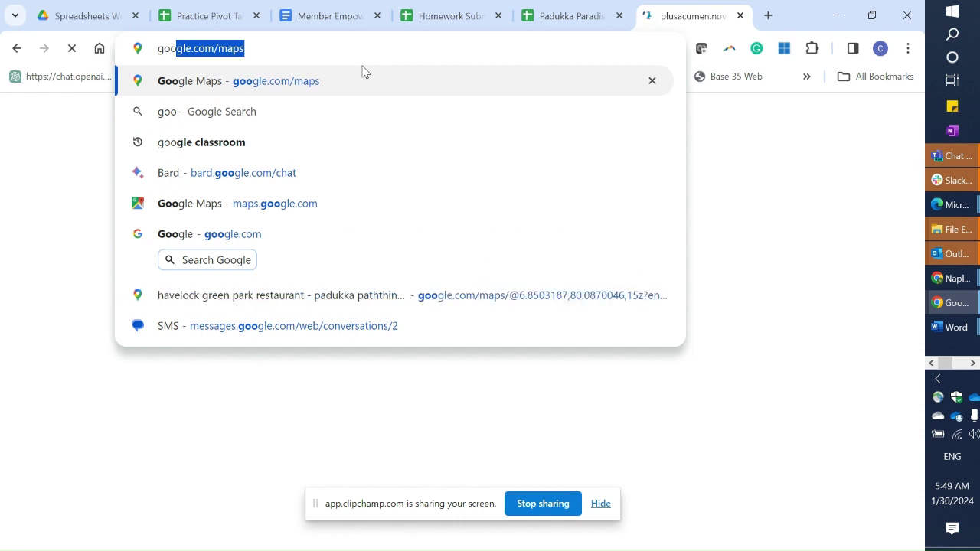
{"action": "type", "text": "g"}
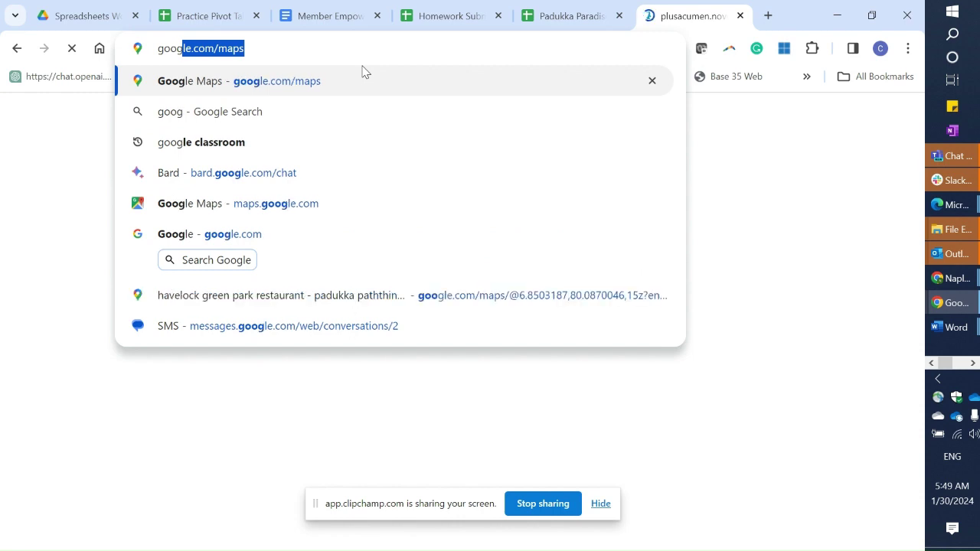
{"action": "type", "text": "le dri"}
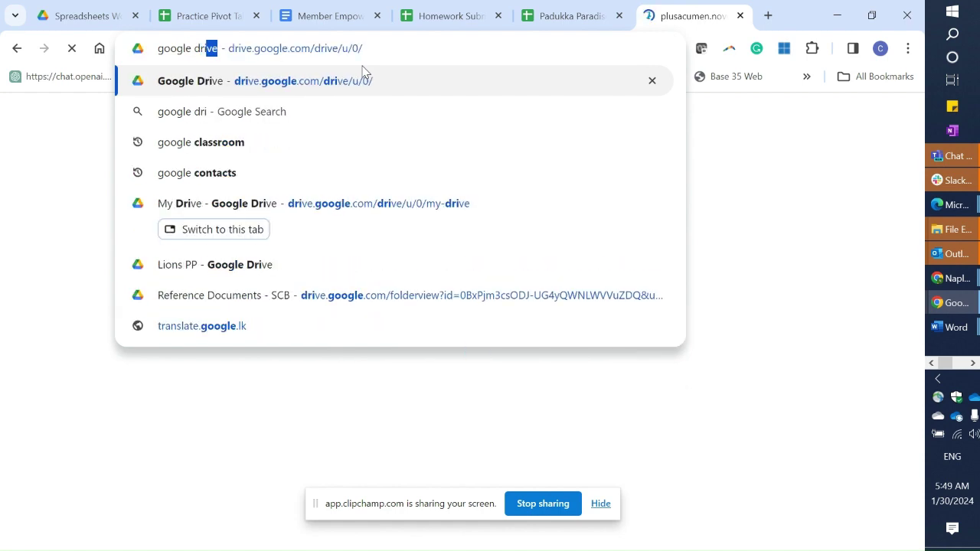
{"action": "key", "text": "Return"}
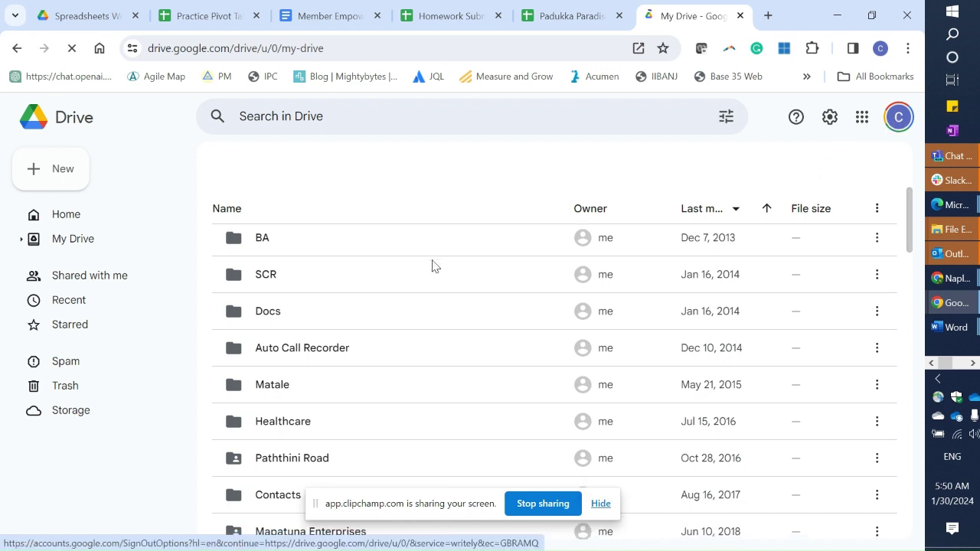
Open the Spreadsheets Workshop folder inside Lions PP and locate the Padukka Paradise Annual Budget 2024-25 file
{"action": "scroll", "coordinate": [431, 266], "scroll_direction": "down", "scroll_amount": 3}
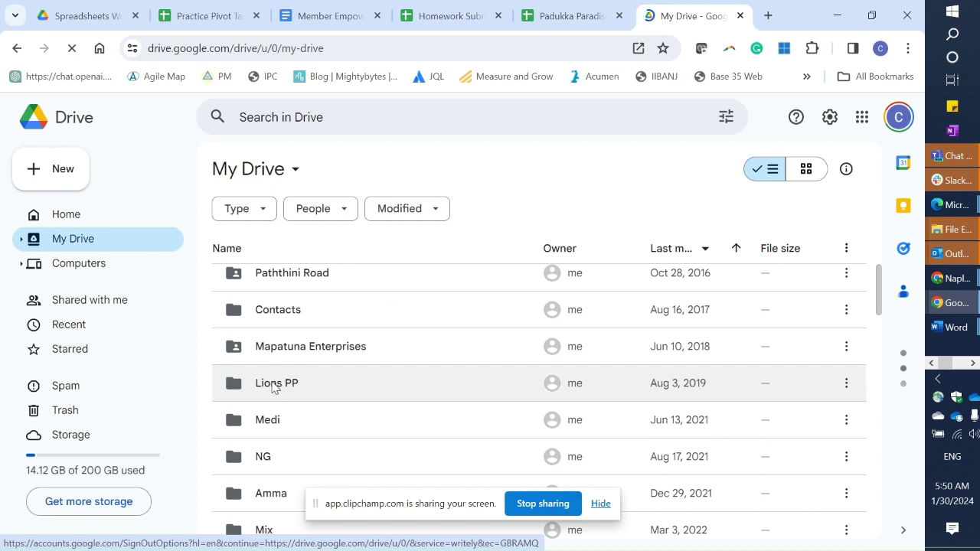
{"action": "double_click", "coordinate": [273, 418]}
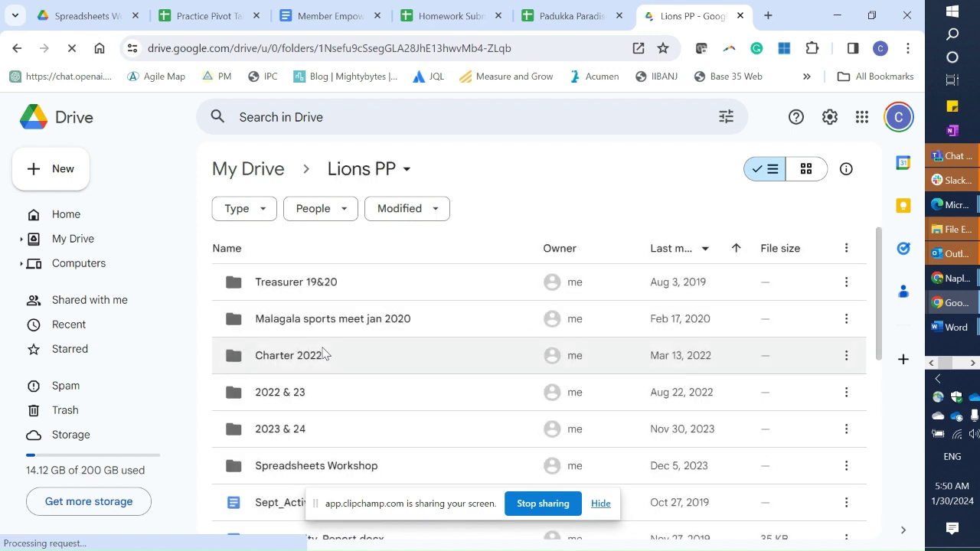
{"action": "scroll", "coordinate": [324, 350], "scroll_direction": "down", "scroll_amount": 2}
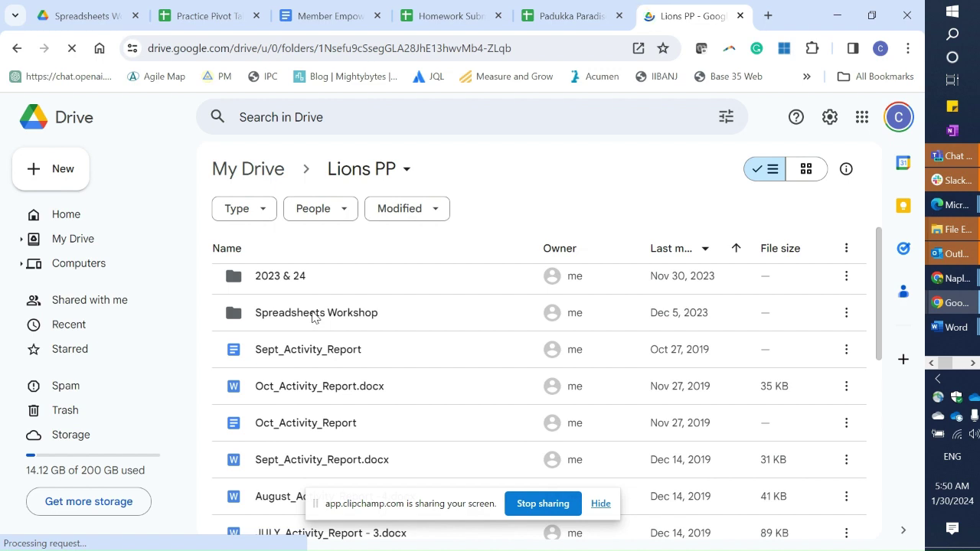
{"action": "double_click", "coordinate": [312, 313]}
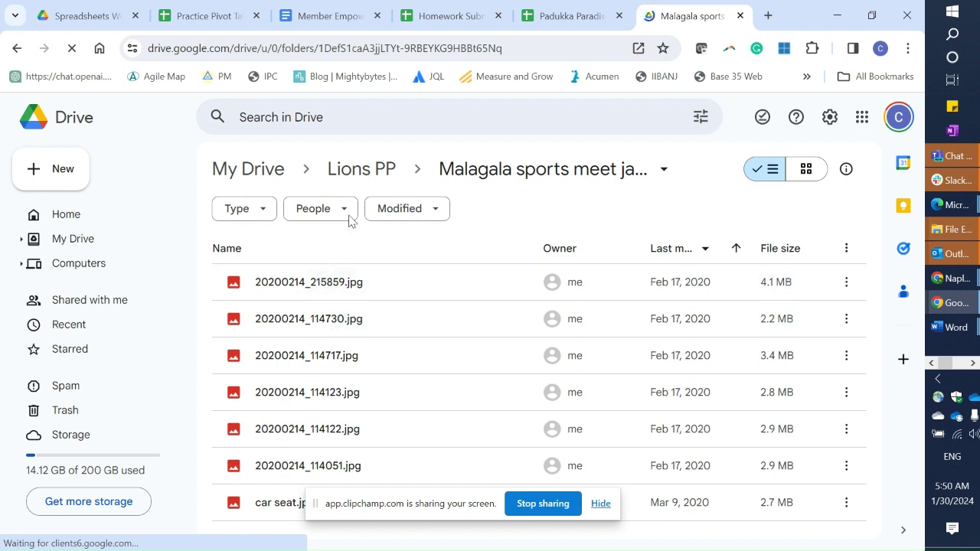
{"action": "left_click", "coordinate": [349, 189]}
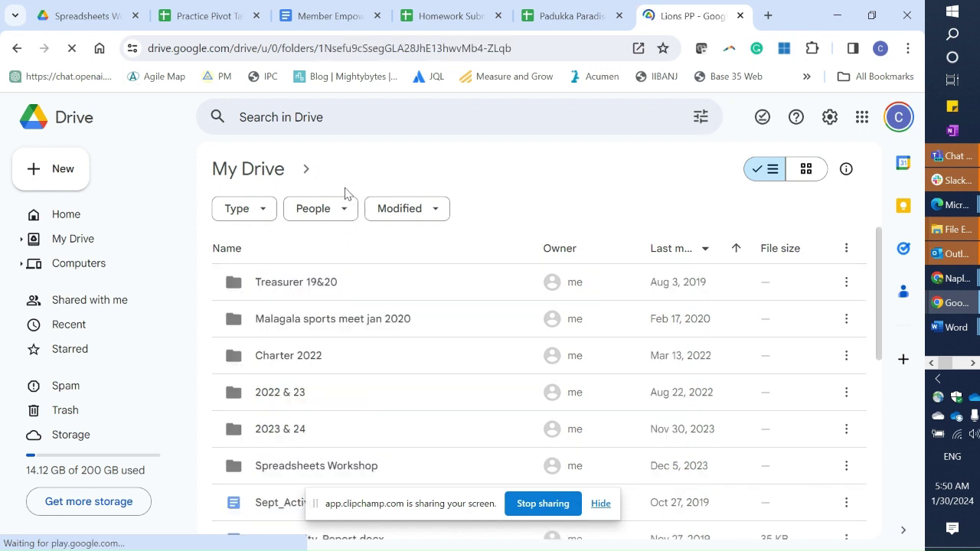
{"action": "left_click", "coordinate": [299, 473]}
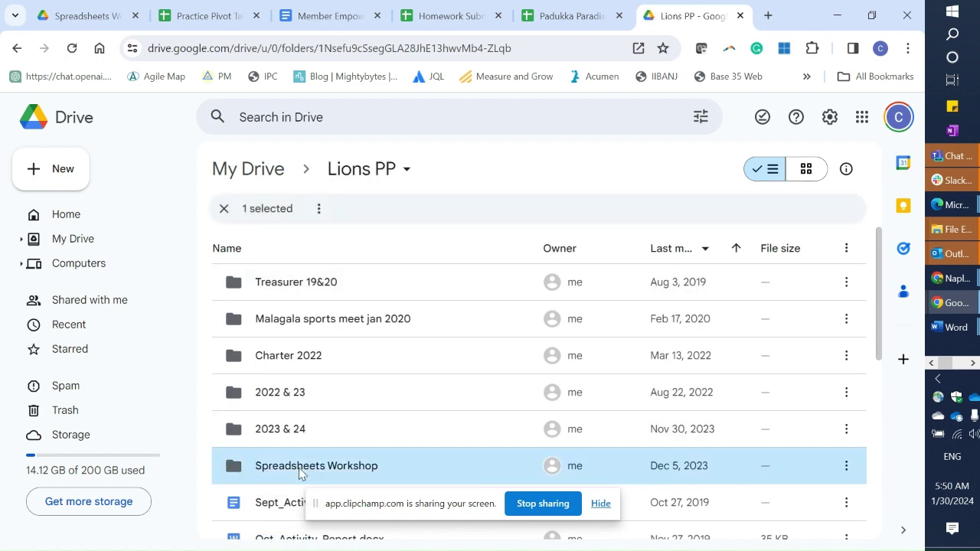
{"action": "double_click", "coordinate": [299, 472]}
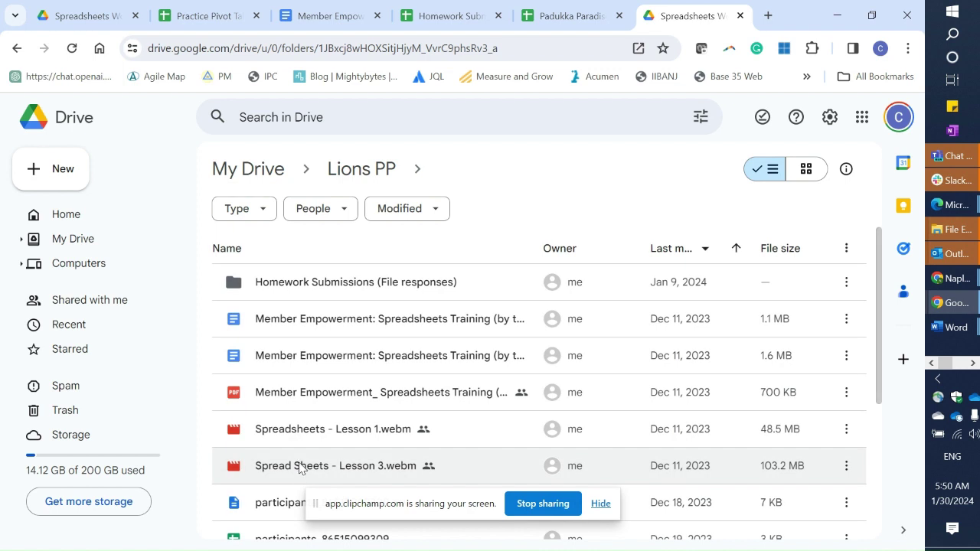
{"action": "scroll", "coordinate": [341, 420], "scroll_direction": "down", "scroll_amount": 5}
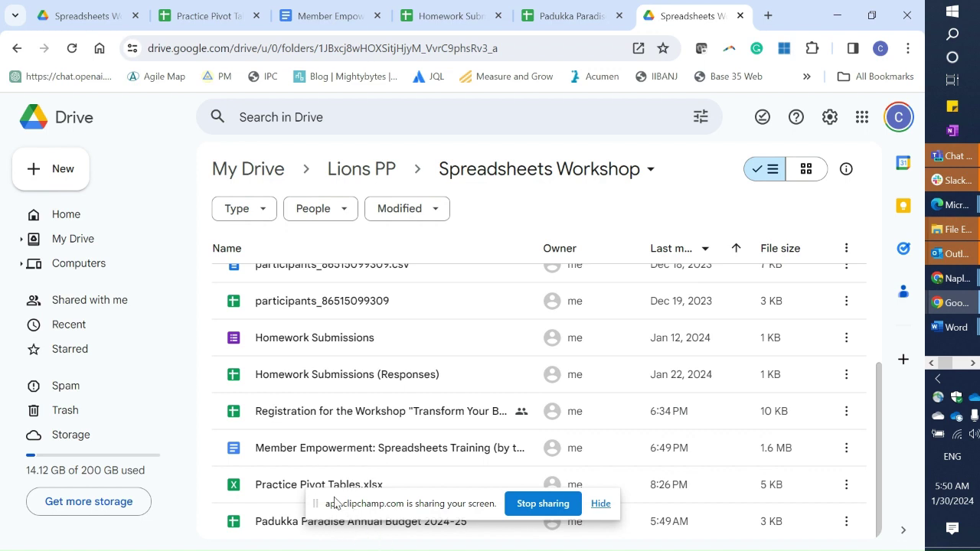
{"action": "left_click", "coordinate": [596, 511]}
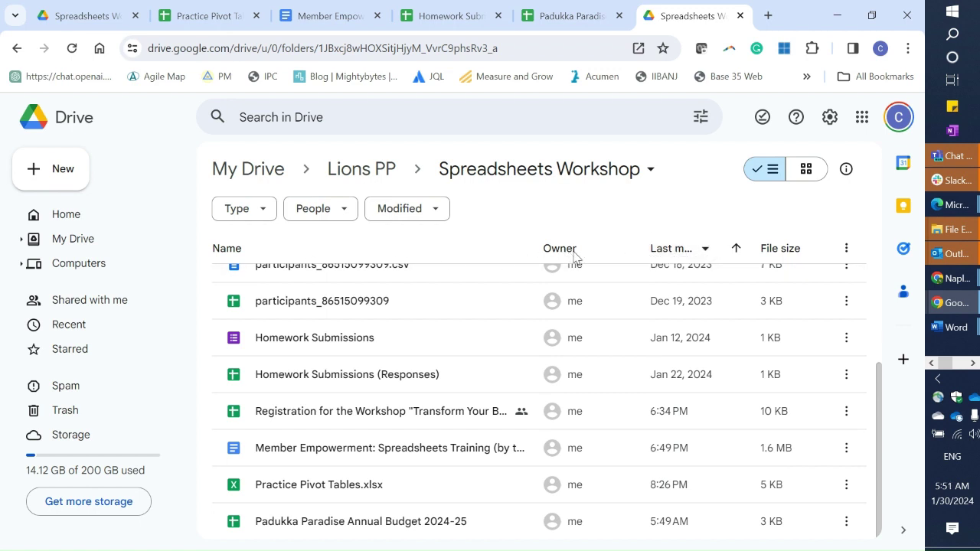
Sort the Spreadsheets Workshop folder by last modified date, with the newest files first
{"action": "left_click", "coordinate": [705, 248]}
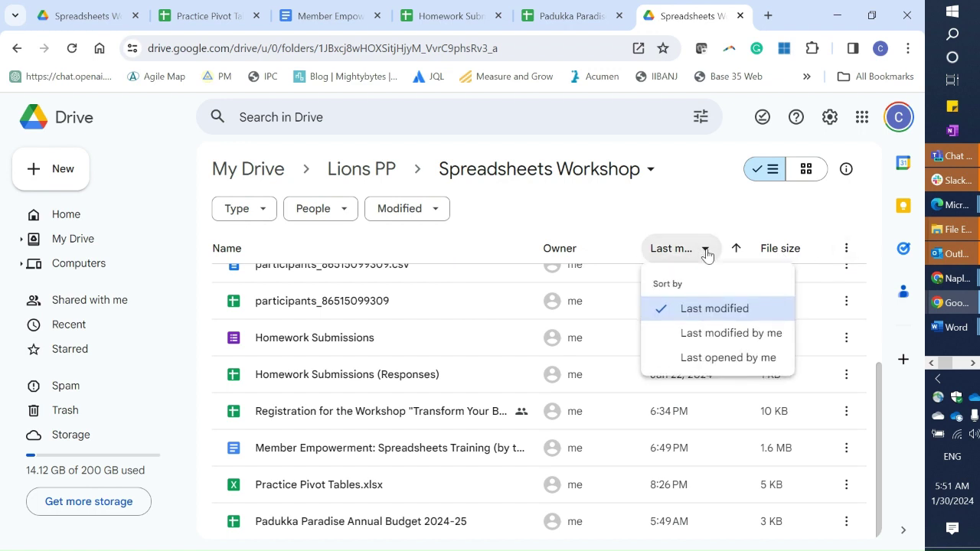
{"action": "left_click", "coordinate": [702, 306]}
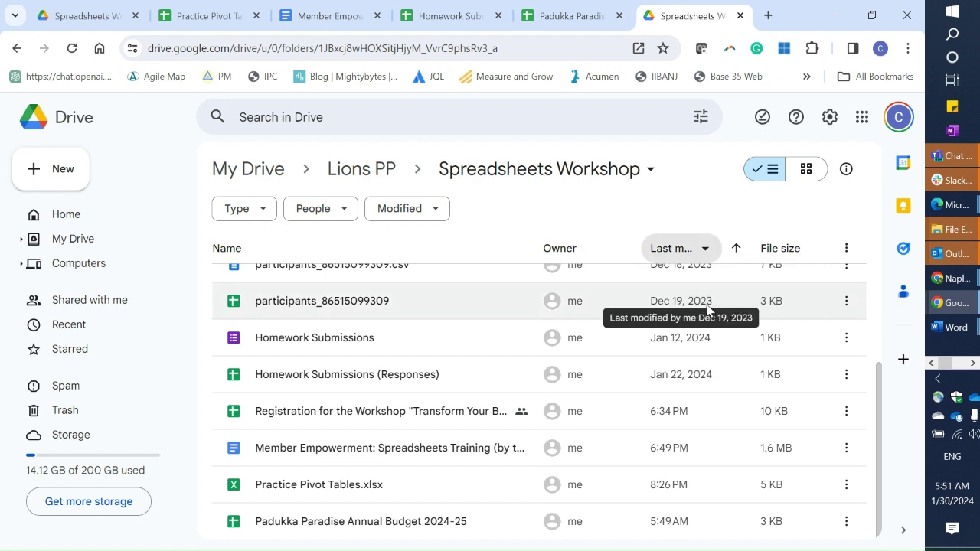
{"action": "scroll", "coordinate": [707, 310], "scroll_direction": "up", "scroll_amount": 3}
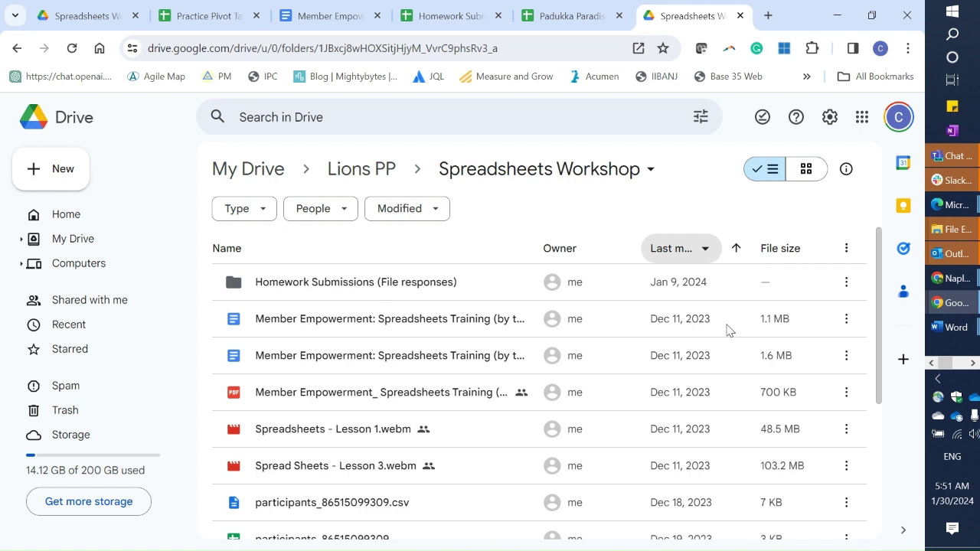
{"action": "left_click", "coordinate": [735, 253]}
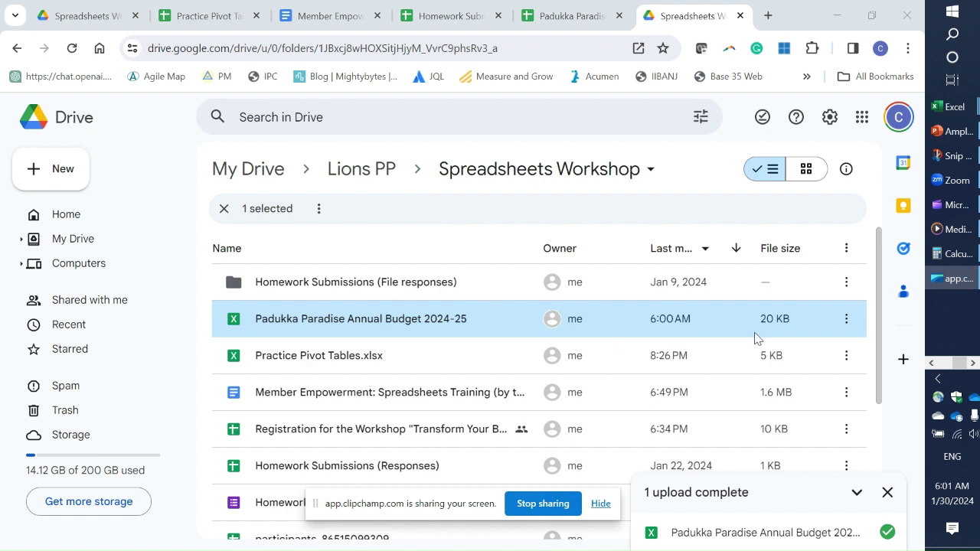
Start sharing the Padukka Paradise Annual Budget 2024-25 file and add Naples Enterprise as the recipient
{"action": "left_click", "coordinate": [845, 328]}
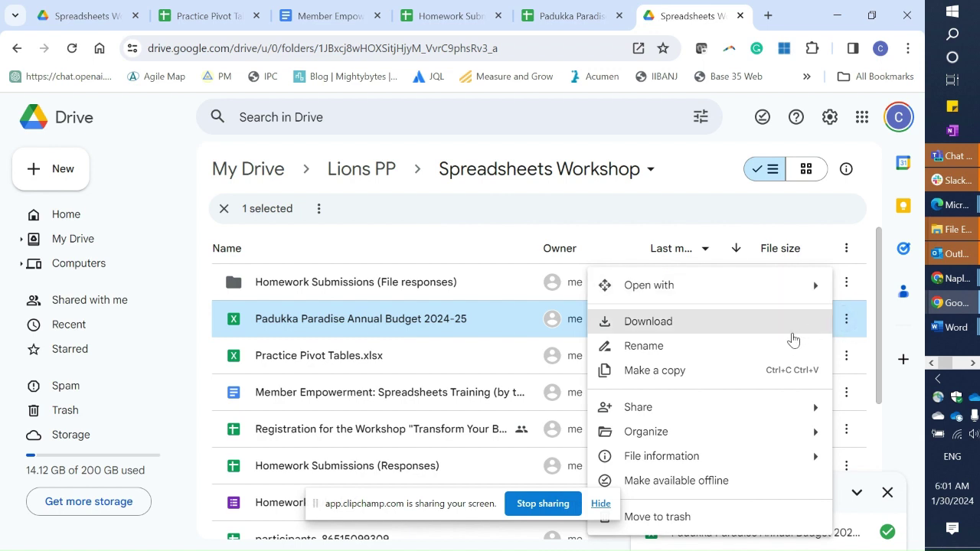
{"action": "mouse_move", "coordinate": [752, 294]}
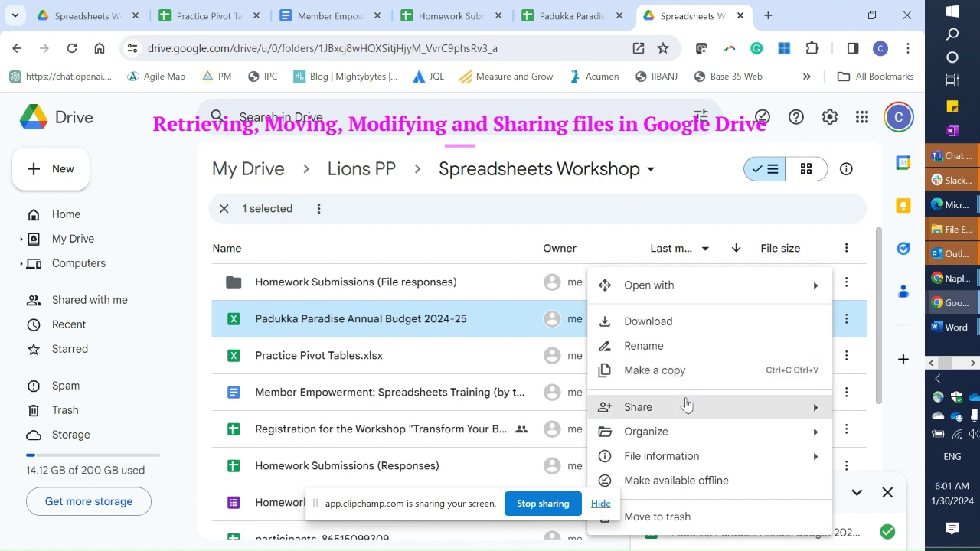
{"action": "mouse_move", "coordinate": [684, 408]}
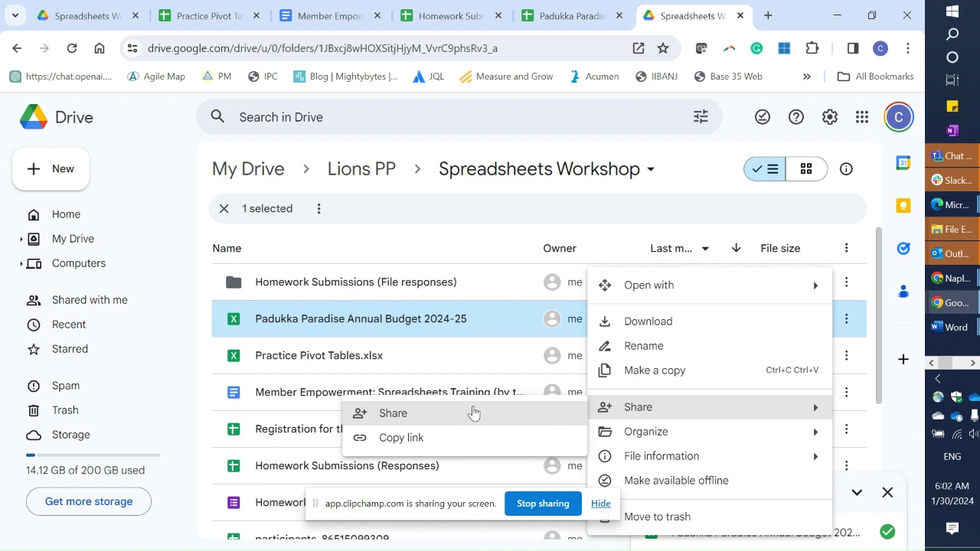
{"action": "left_click", "coordinate": [472, 413]}
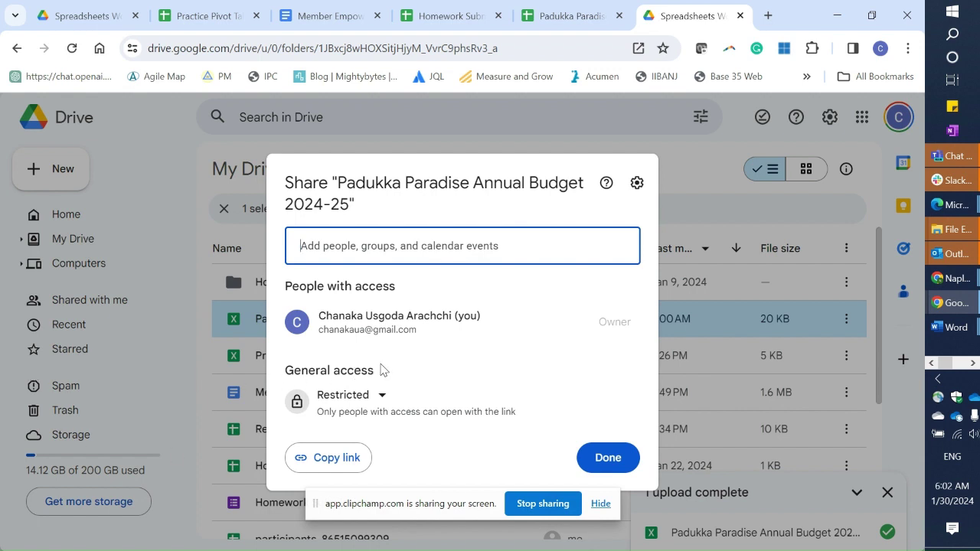
{"action": "left_click", "coordinate": [348, 245]}
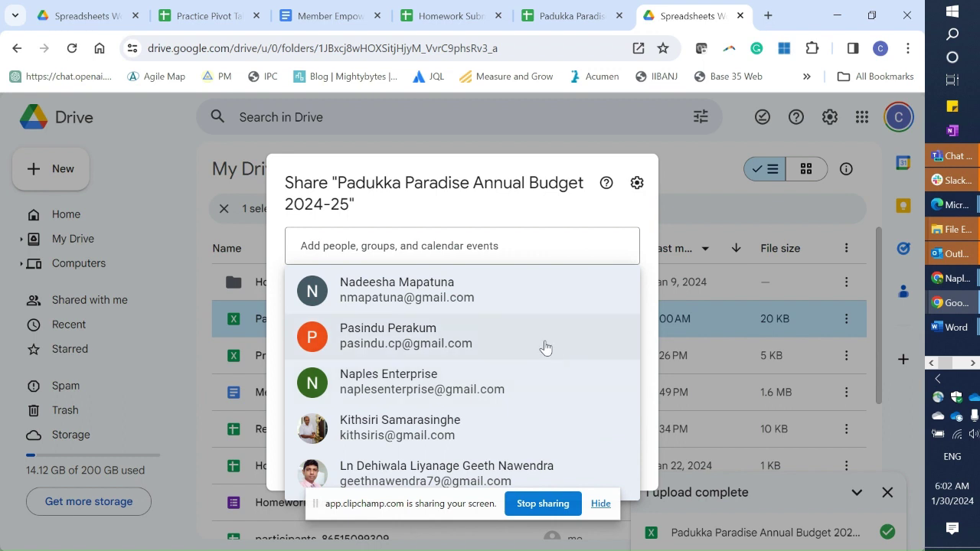
{"action": "mouse_move", "coordinate": [404, 346]}
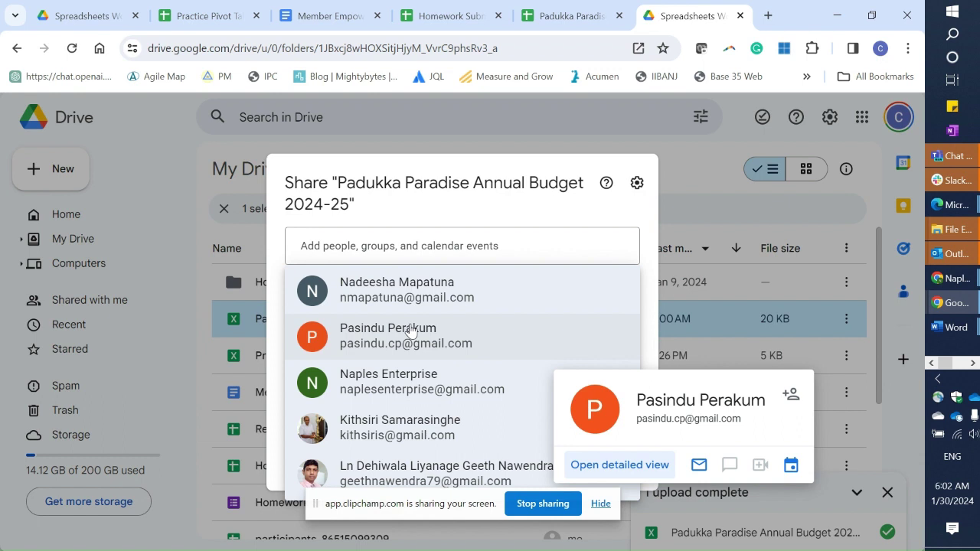
{"action": "left_click", "coordinate": [401, 378]}
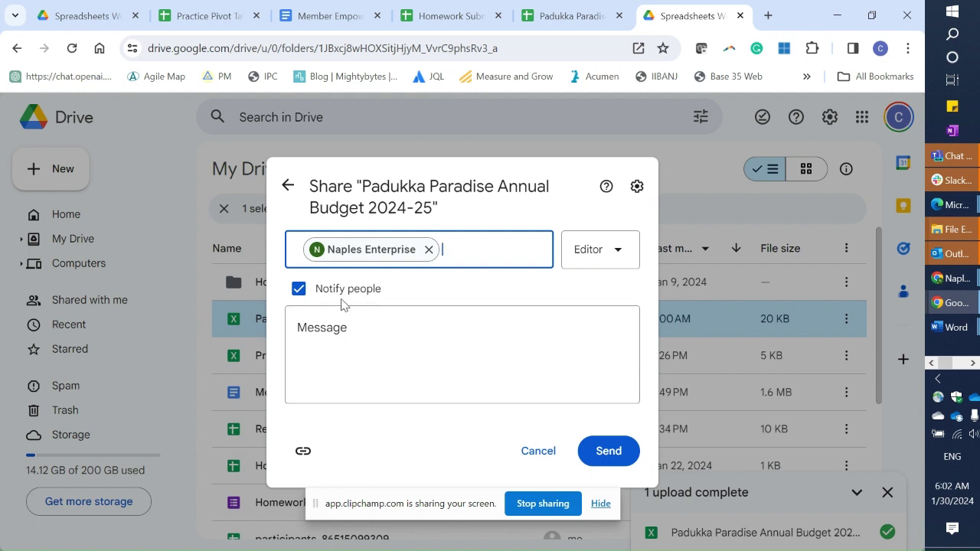
Try the Viewer and Commenter roles for Naples Enterprise and set the role back to Editor
{"action": "left_click", "coordinate": [616, 257]}
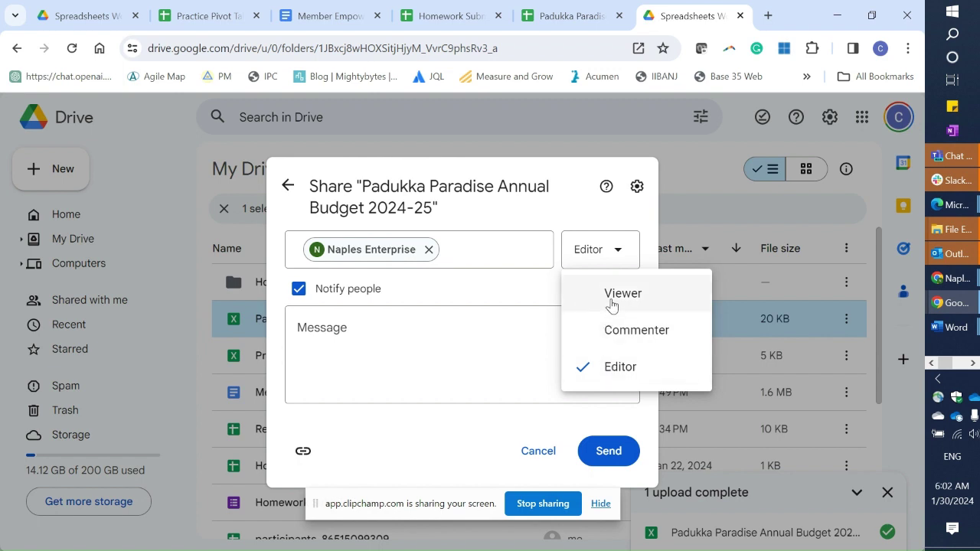
{"action": "left_click", "coordinate": [611, 303]}
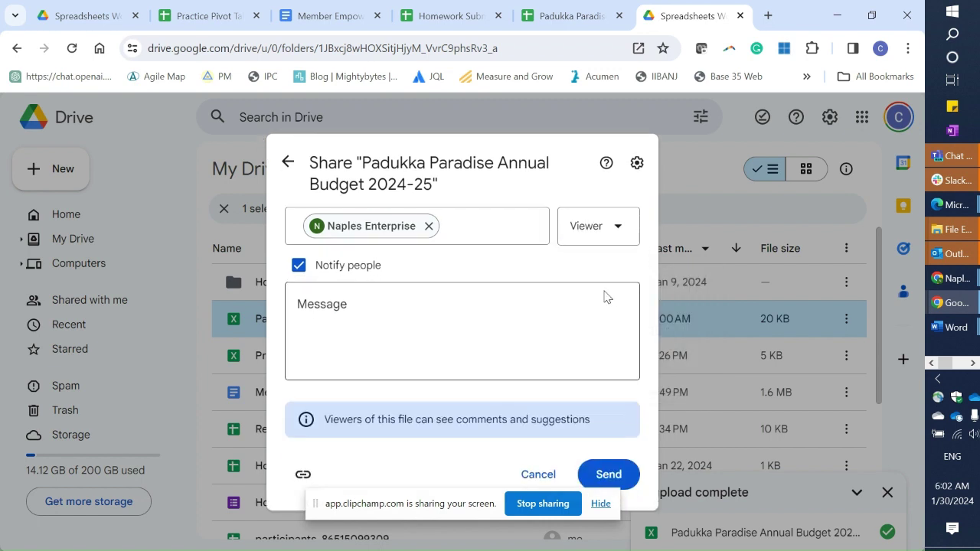
{"action": "left_click", "coordinate": [621, 228]}
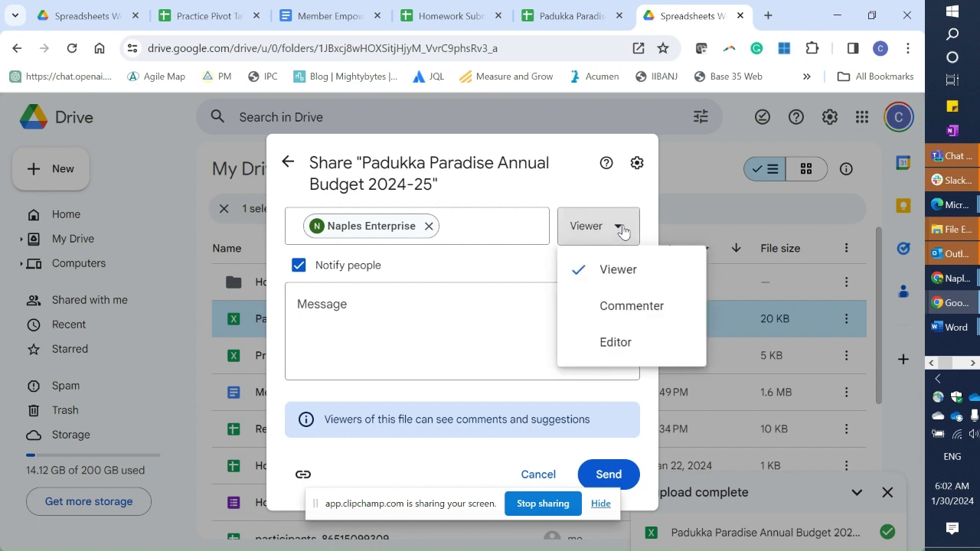
{"action": "left_click", "coordinate": [608, 306]}
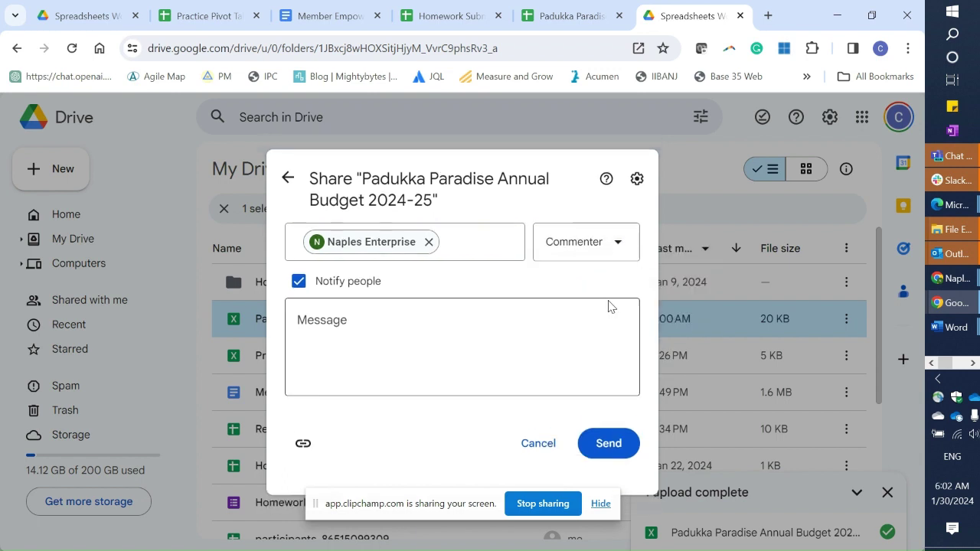
{"action": "left_click", "coordinate": [608, 259]}
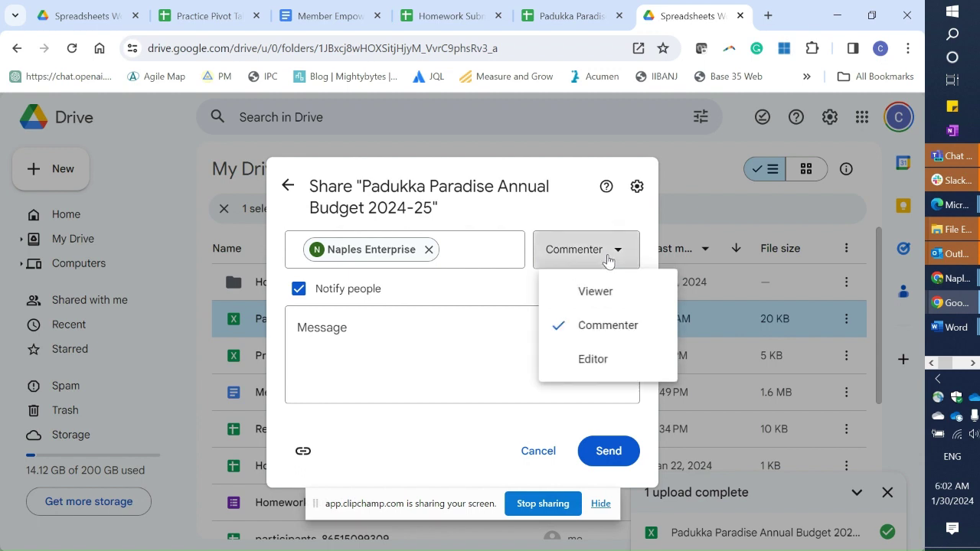
{"action": "left_click", "coordinate": [576, 368]}
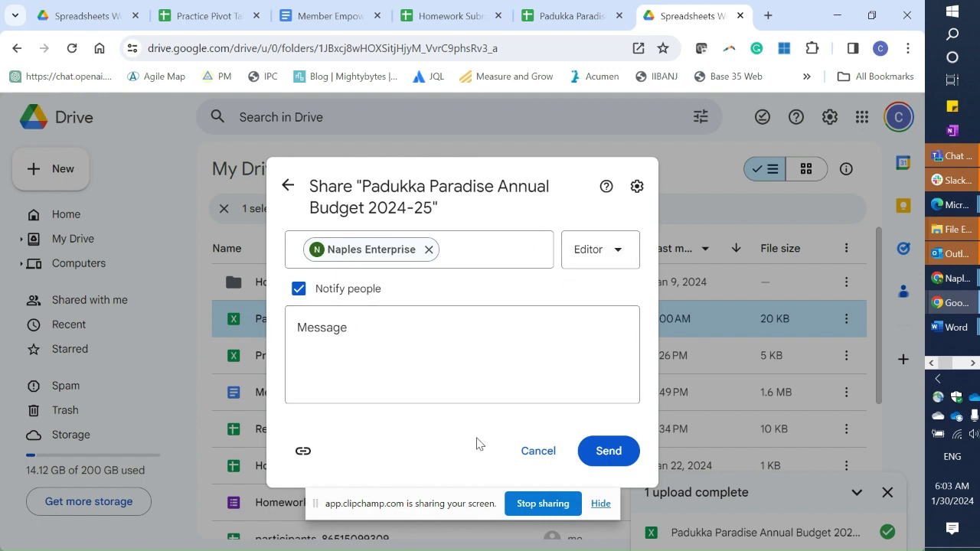
Copy the budget file's link and send the share invitation to Naples Enterprise with Notify people enabled
{"action": "left_click", "coordinate": [303, 452]}
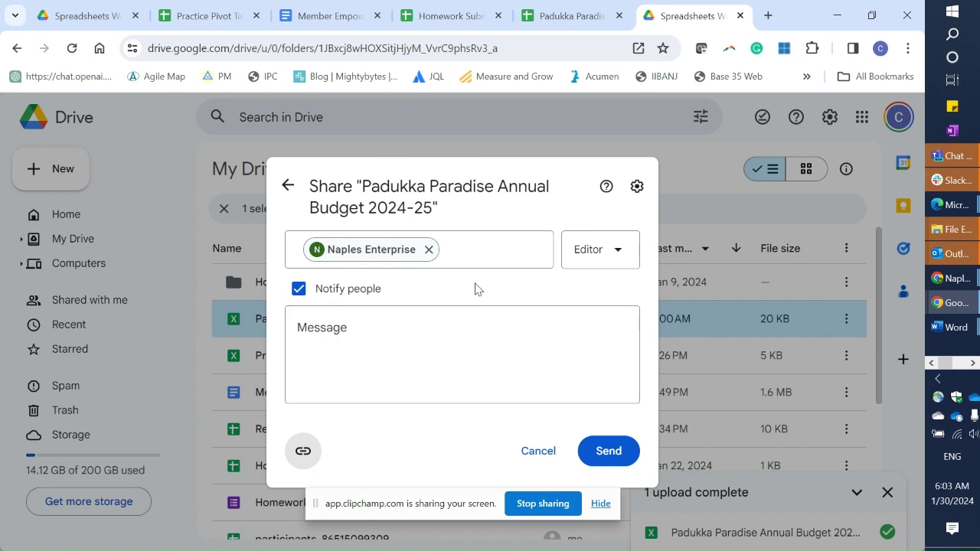
{"action": "left_click", "coordinate": [605, 452]}
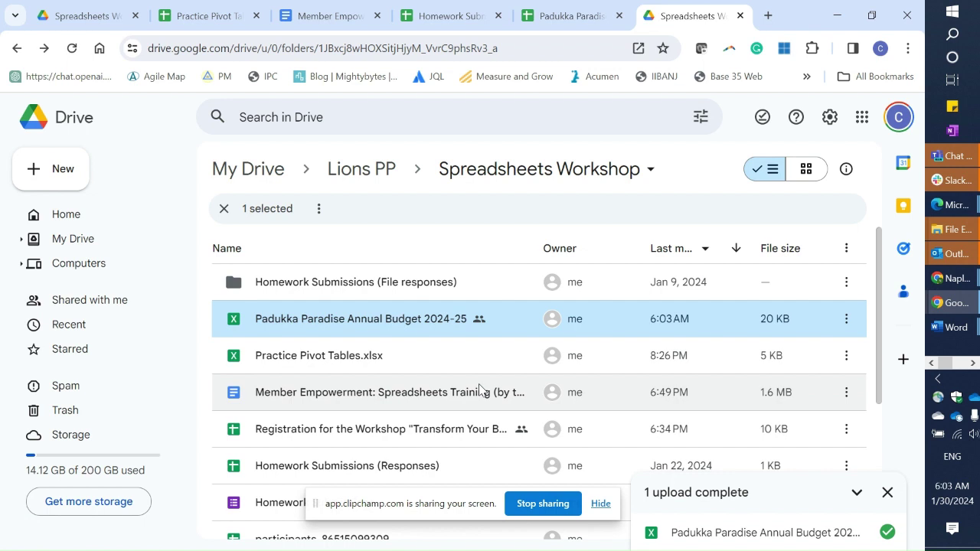
Open the Padukka Paradise Annual Budget 2024-25 file for editing and dismiss the notice about unsupported Excel features
{"action": "left_click", "coordinate": [845, 319]}
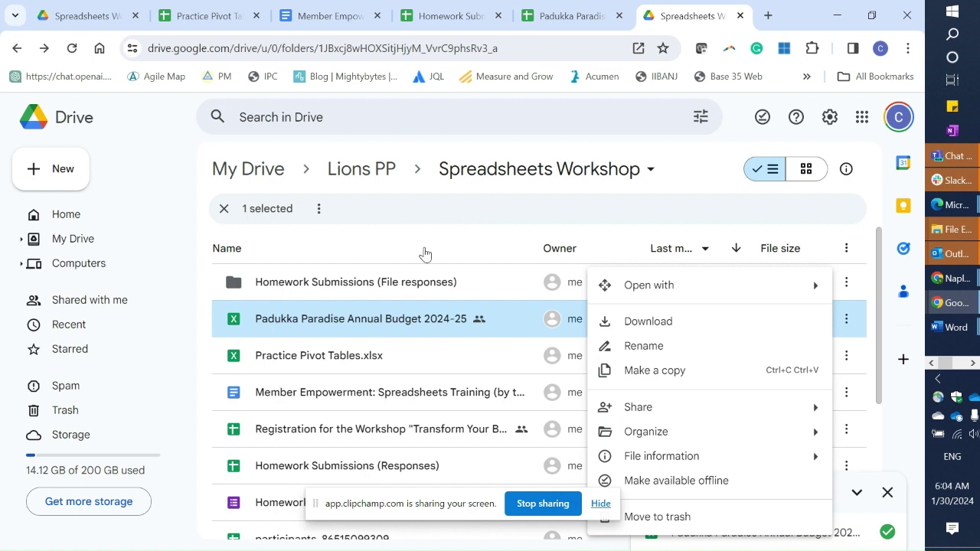
{"action": "key", "text": "Escape"}
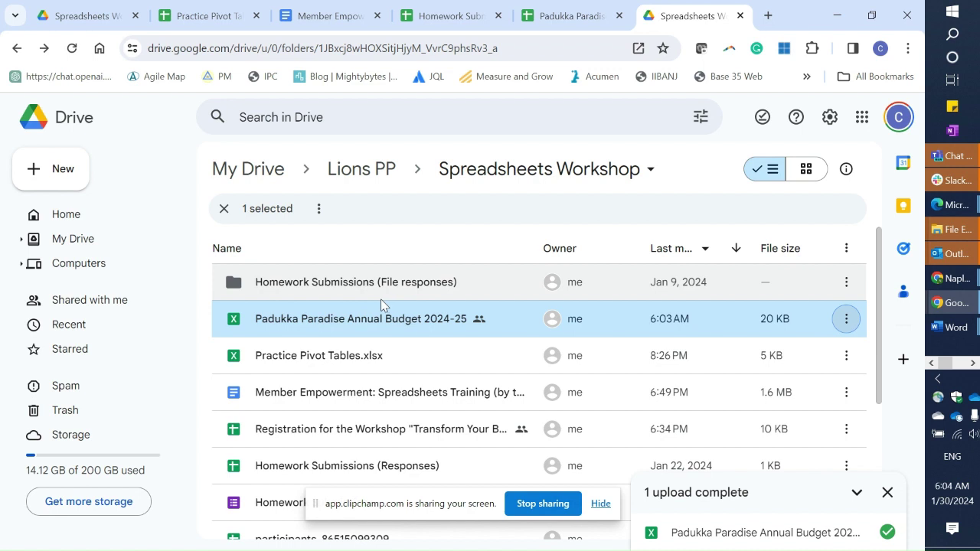
{"action": "double_click", "coordinate": [313, 325]}
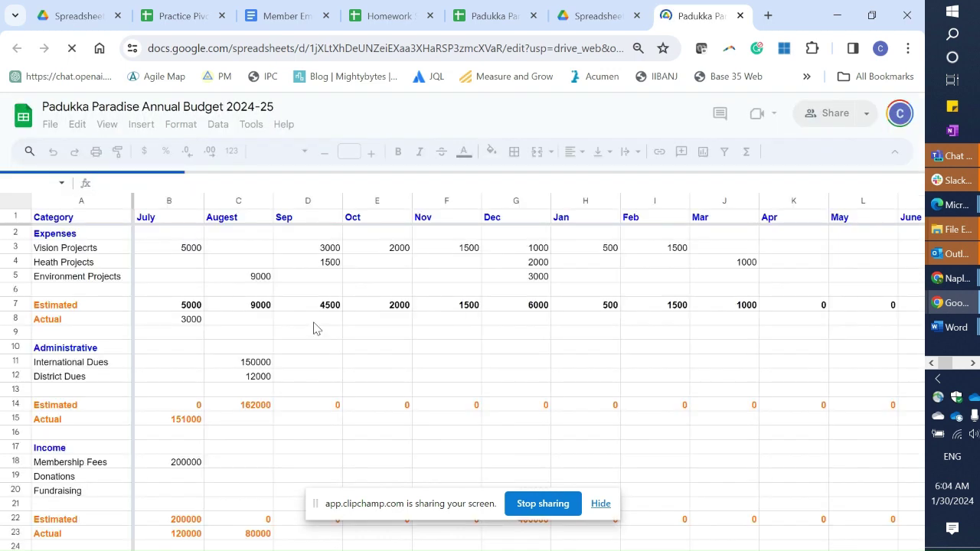
{"action": "scroll", "coordinate": [352, 332], "scroll_direction": "down", "scroll_amount": 2}
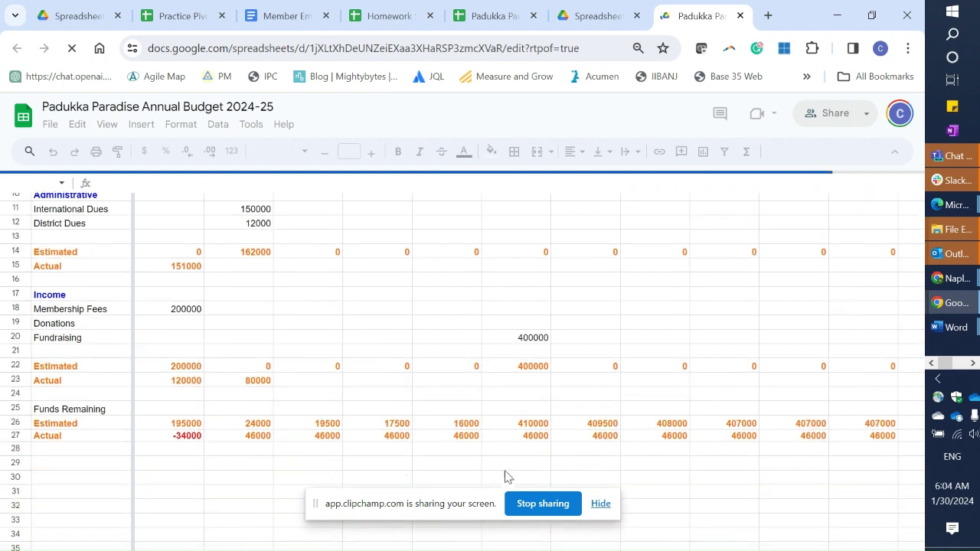
{"action": "left_click", "coordinate": [600, 504]}
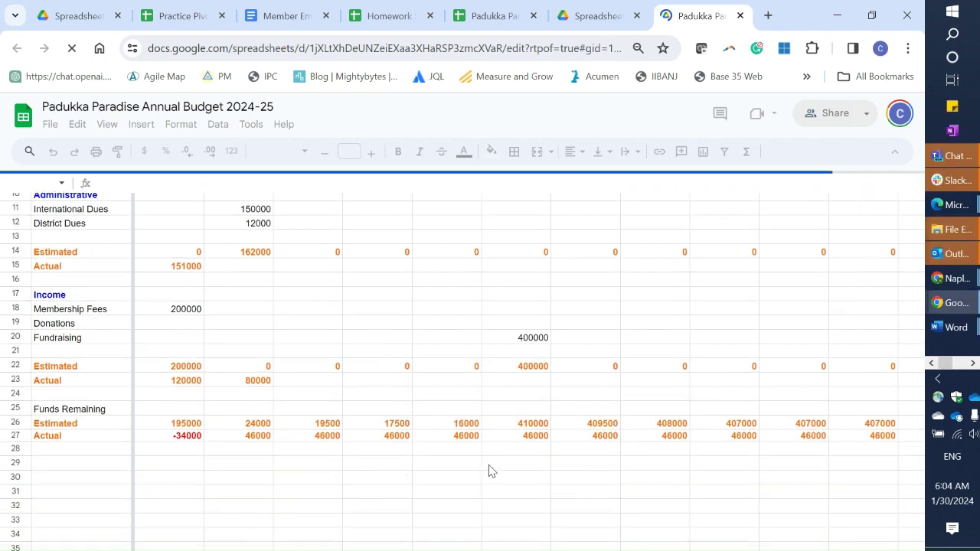
{"action": "scroll", "coordinate": [493, 469], "scroll_direction": "up", "scroll_amount": 2}
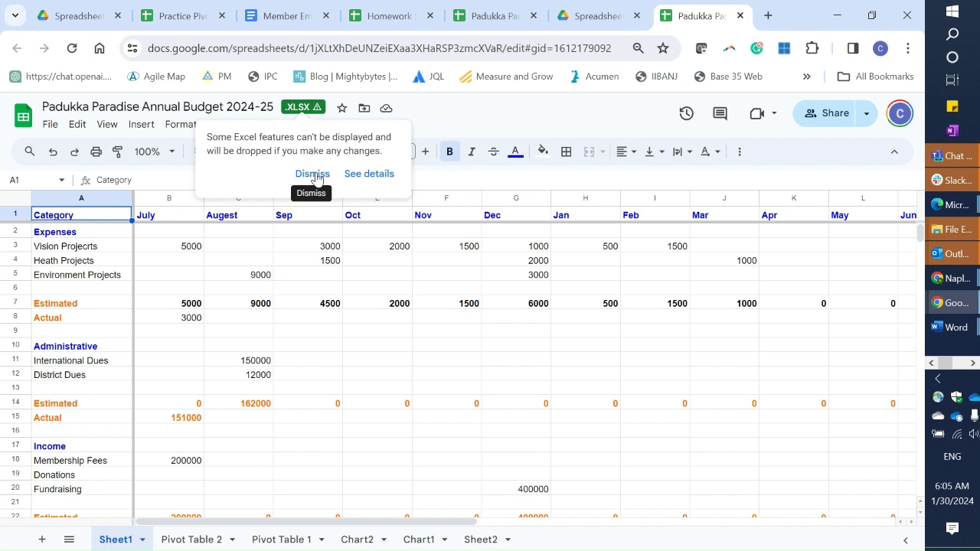
{"action": "left_click", "coordinate": [313, 175]}
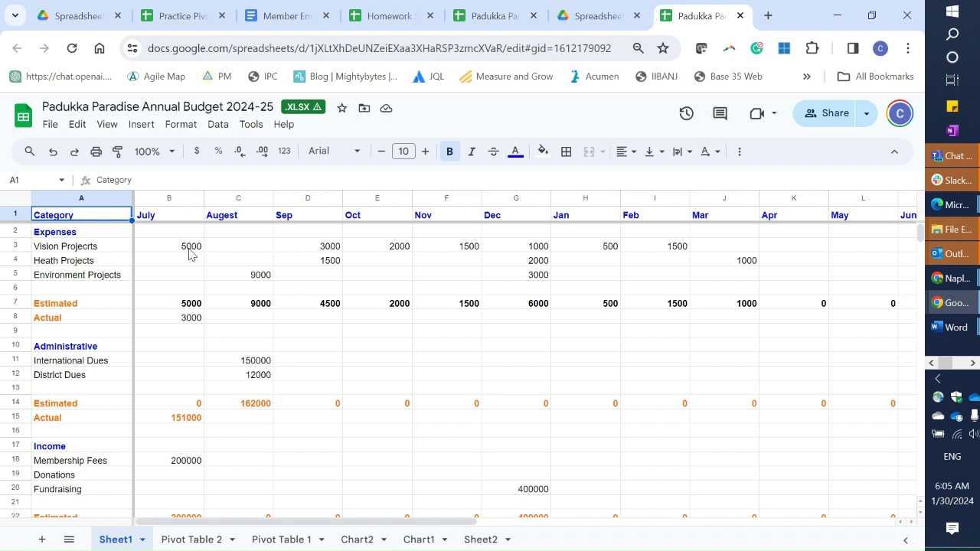
{"action": "left_click", "coordinate": [180, 124]}
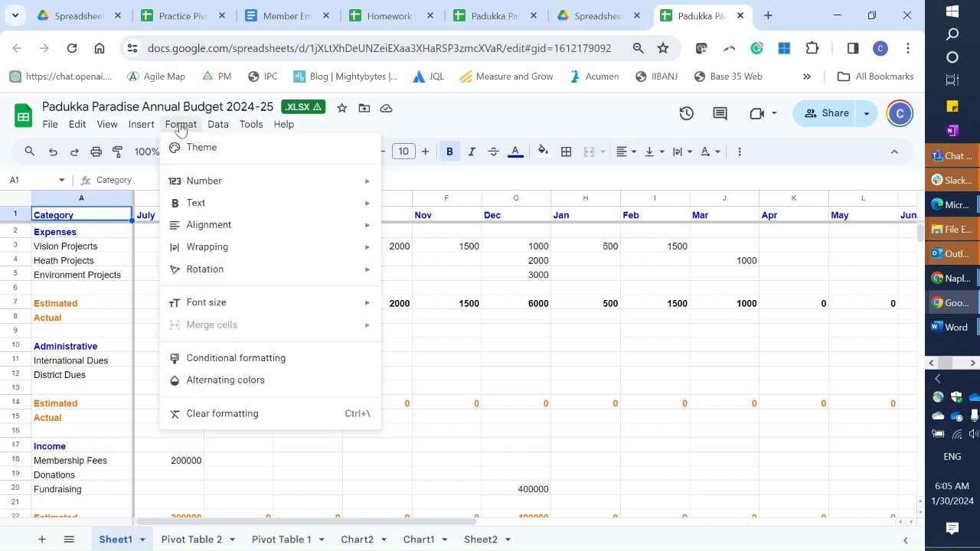
{"action": "mouse_move", "coordinate": [210, 192]}
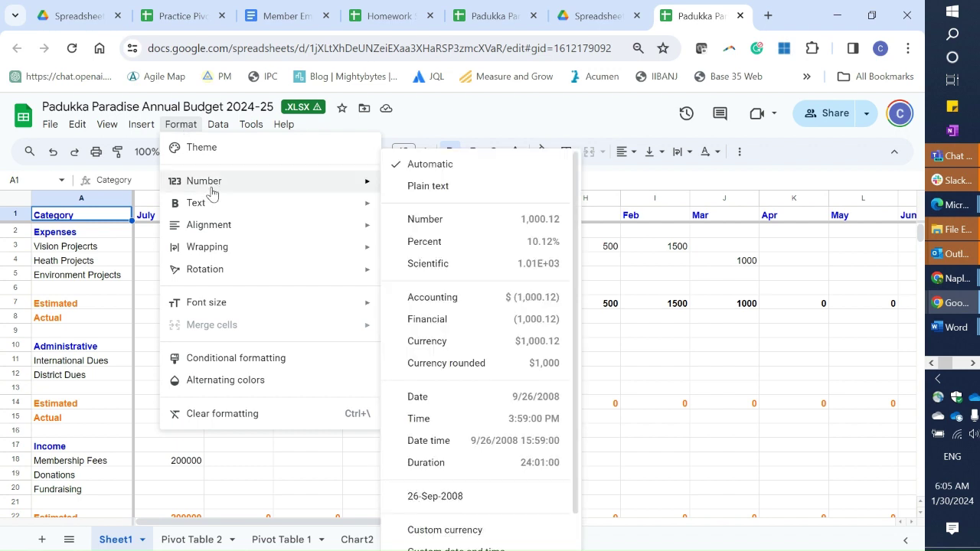
{"action": "mouse_move", "coordinate": [335, 207]}
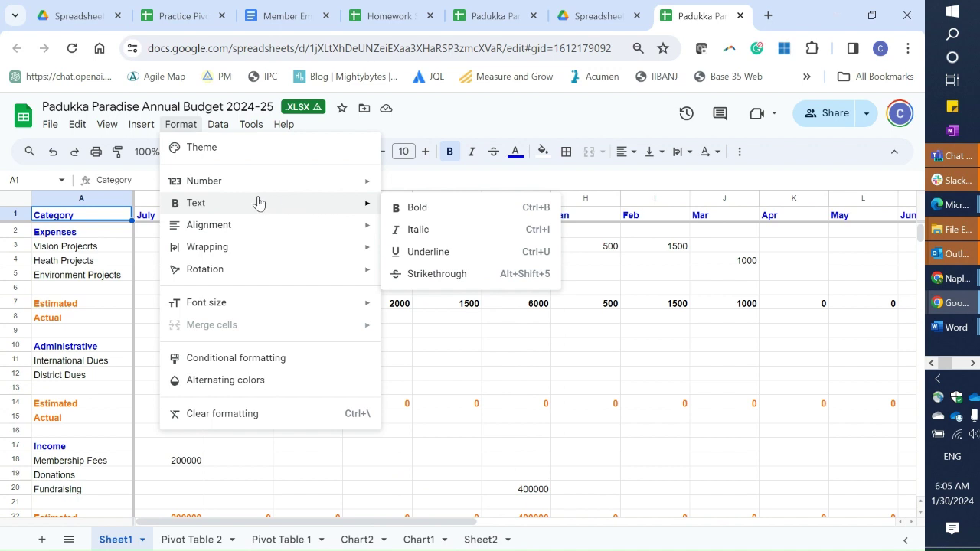
{"action": "mouse_move", "coordinate": [302, 192]}
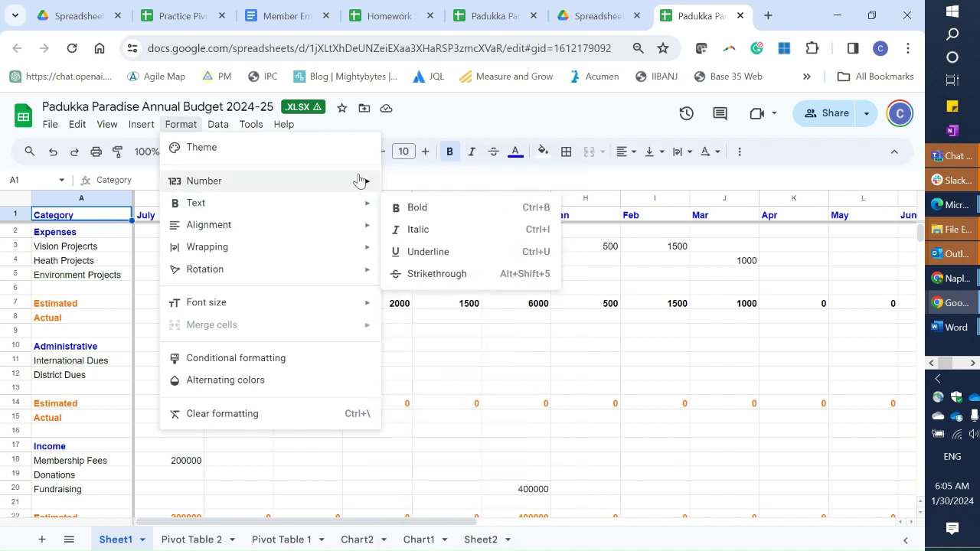
{"action": "mouse_move", "coordinate": [360, 181]}
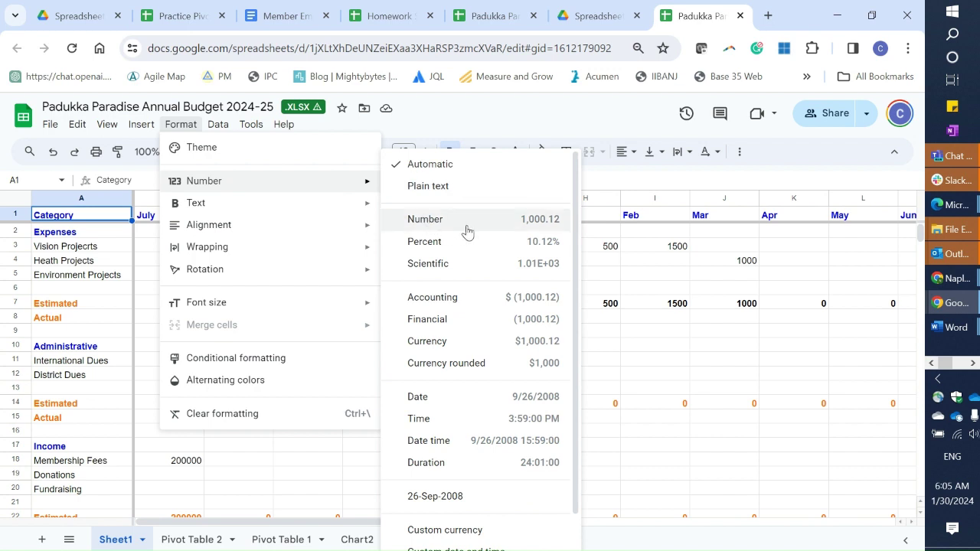
{"action": "left_click", "coordinate": [595, 280]}
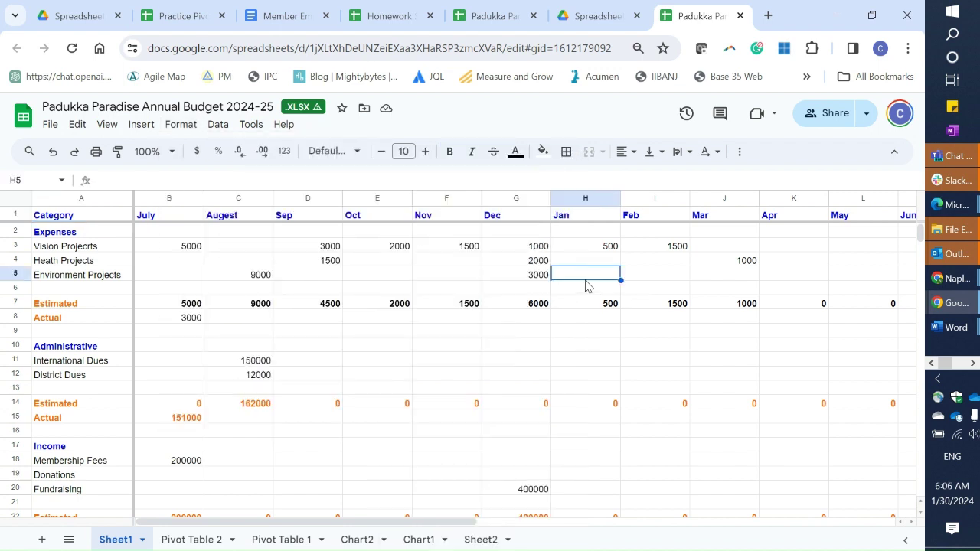
Apply the Number format to the July Vision Projects amount in cell B3 and agree to continue editing the Excel file
{"action": "left_click", "coordinate": [193, 248]}
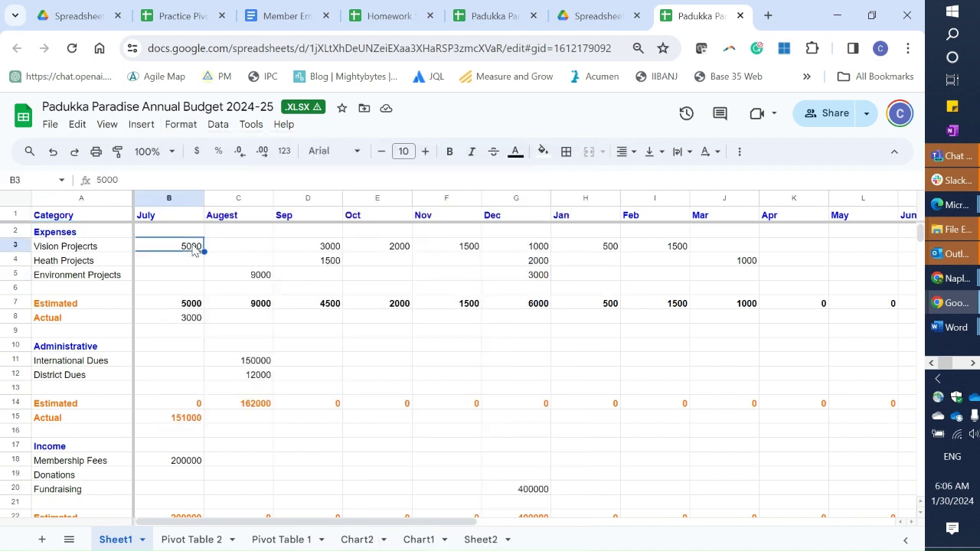
{"action": "left_click", "coordinate": [180, 125]}
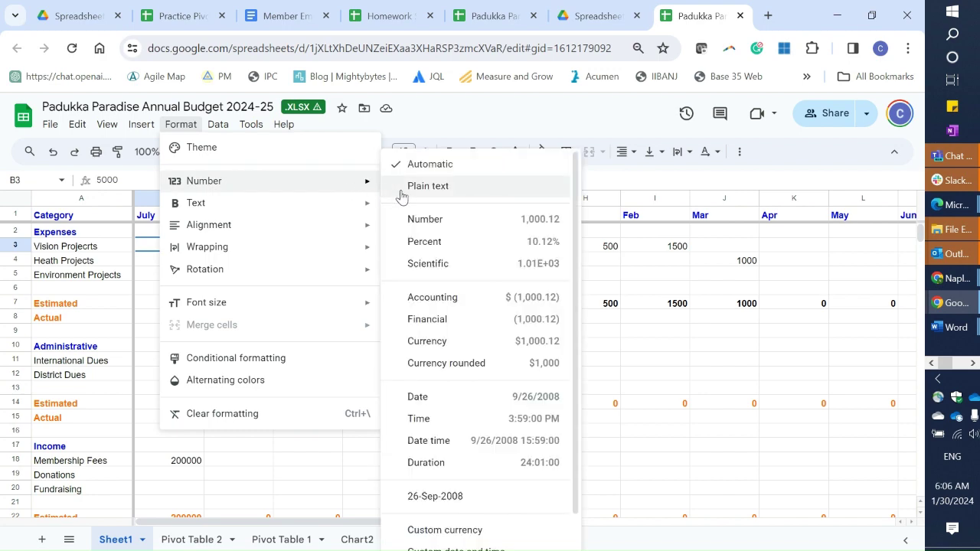
{"action": "left_click", "coordinate": [408, 220]}
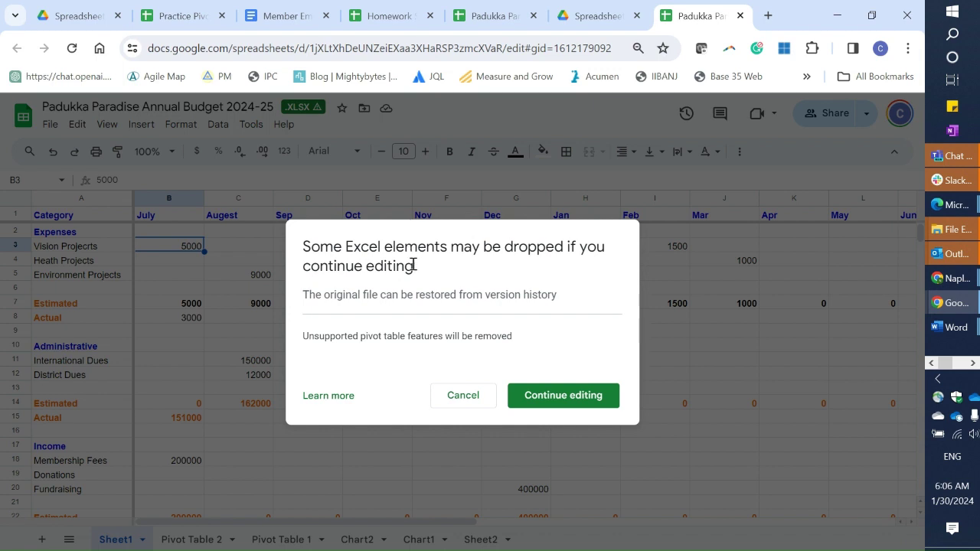
{"action": "left_click", "coordinate": [528, 395]}
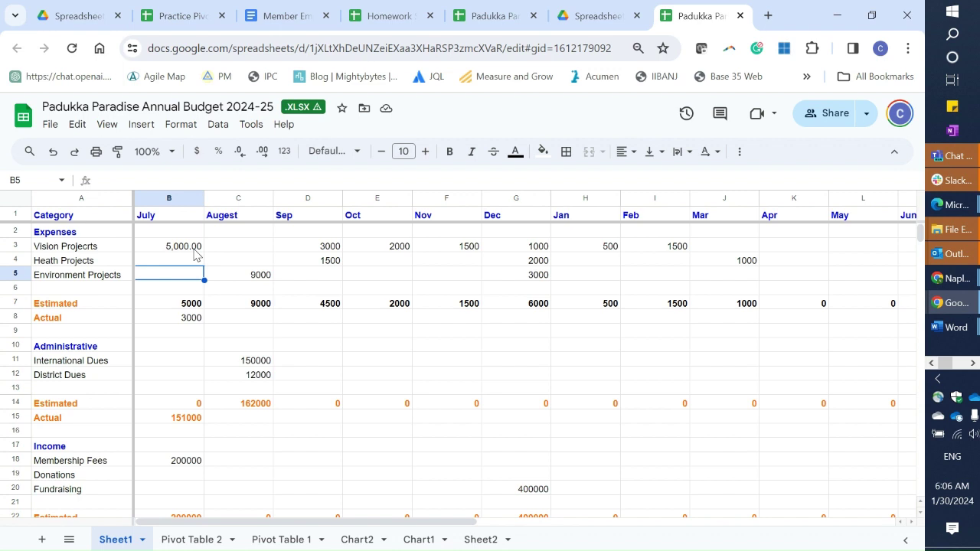
Apply the custom number format #,##0_);(#,##0) to the July Vision Projects amount in cell B3
{"action": "left_click", "coordinate": [195, 253]}
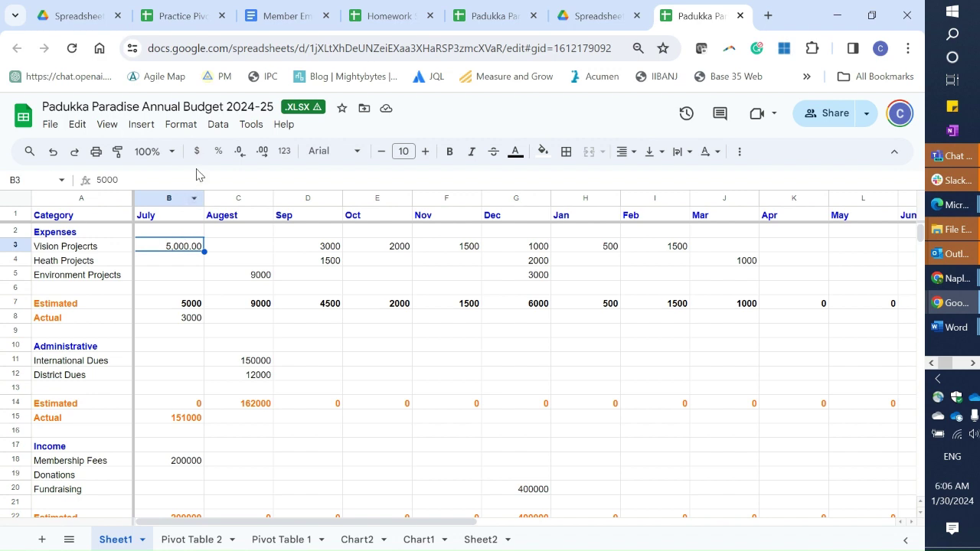
{"action": "left_click", "coordinate": [194, 132]}
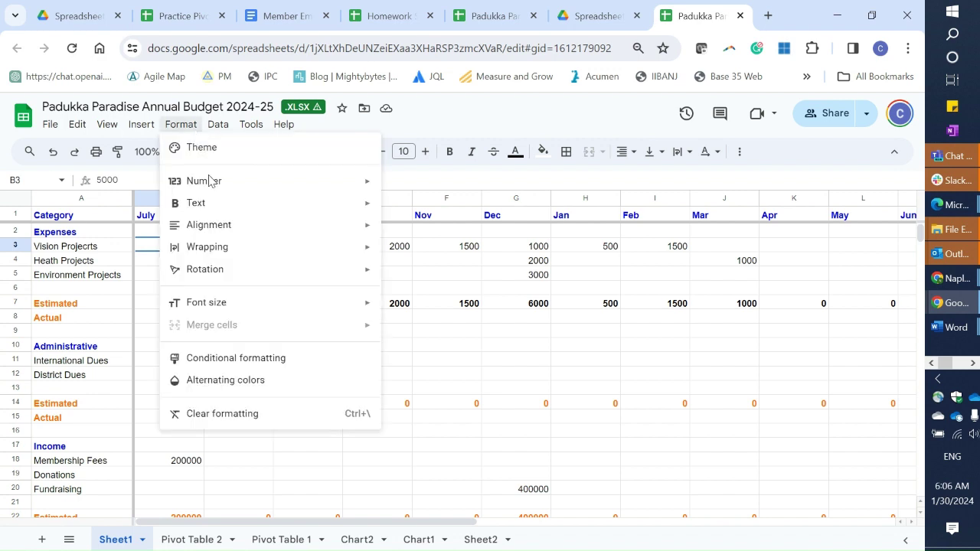
{"action": "mouse_move", "coordinate": [208, 180]}
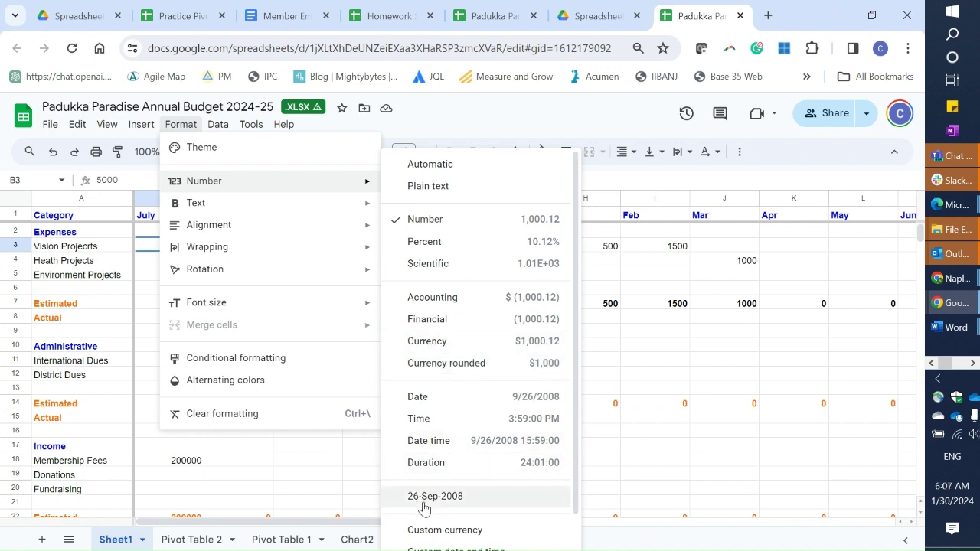
{"action": "scroll", "coordinate": [423, 509], "scroll_direction": "down", "scroll_amount": 1}
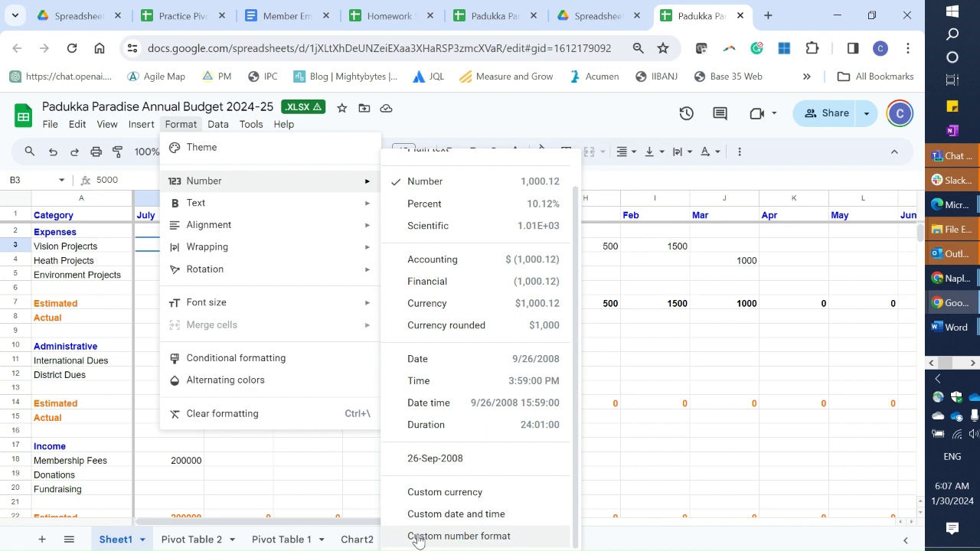
{"action": "left_click", "coordinate": [418, 536]}
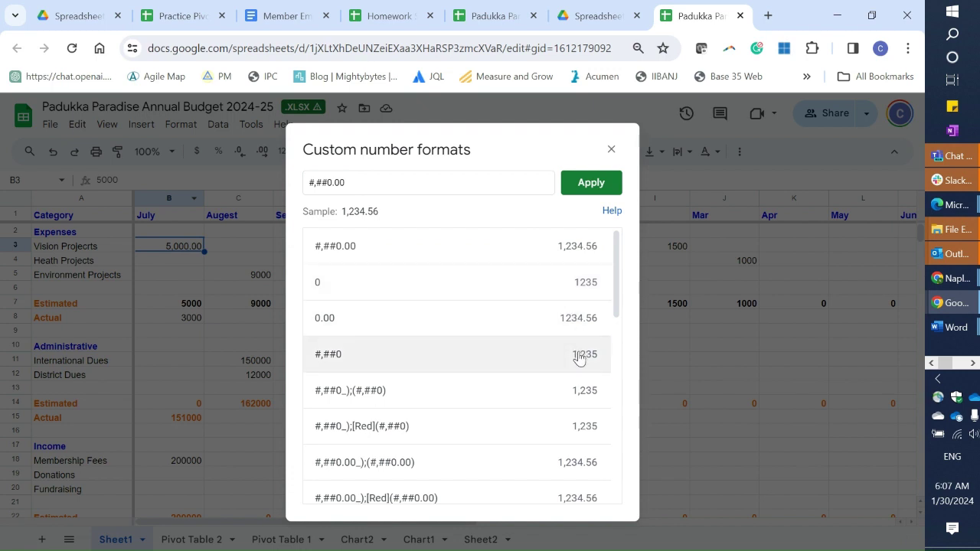
{"action": "left_click", "coordinate": [564, 400]}
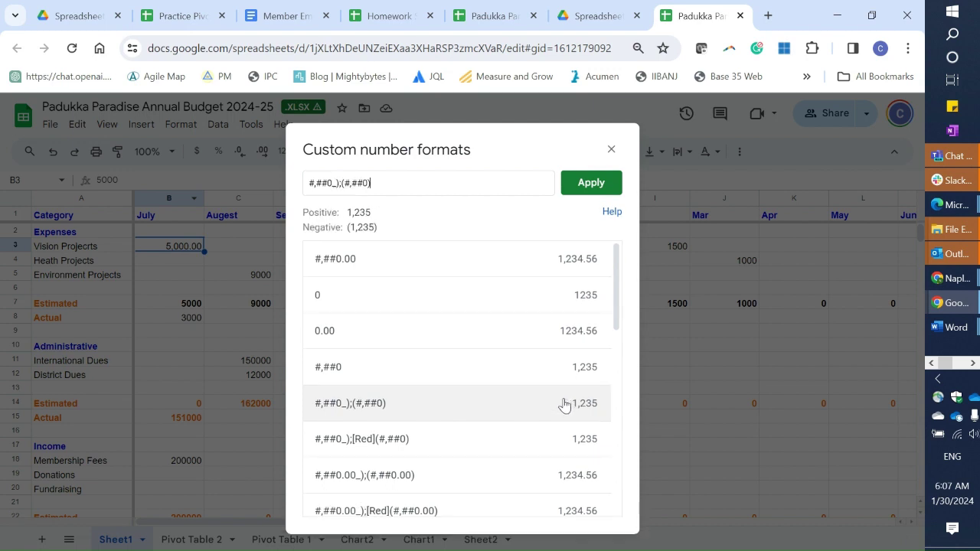
{"action": "left_click", "coordinate": [584, 195]}
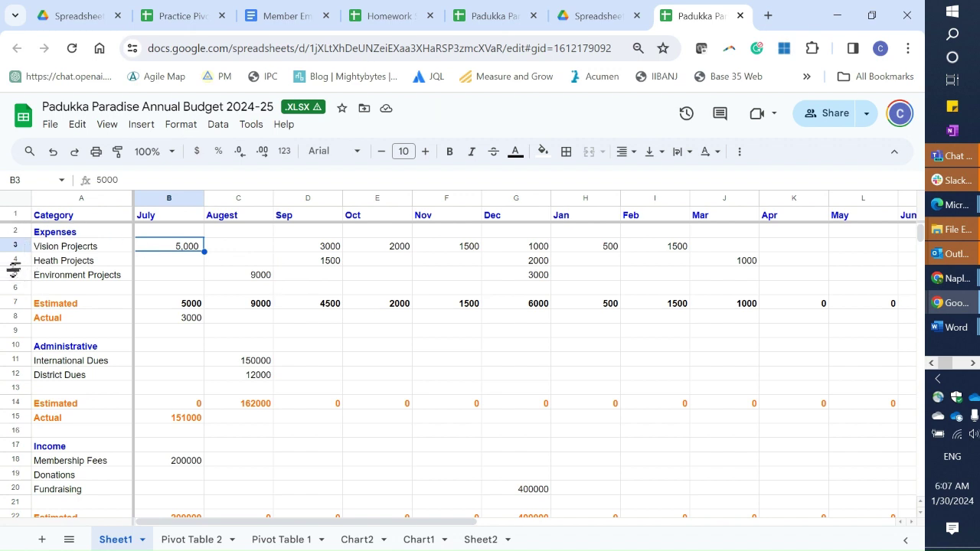
{"action": "left_click", "coordinate": [13, 275]}
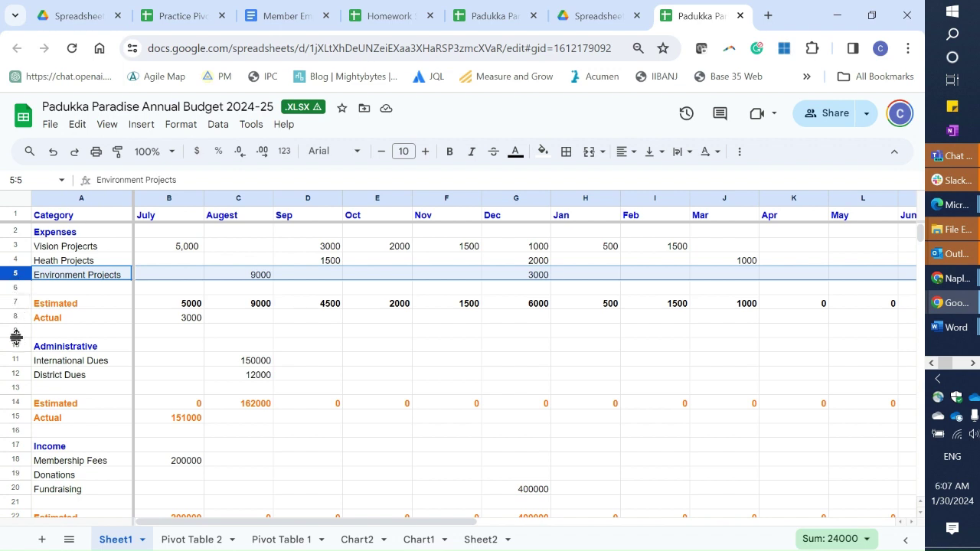
{"action": "left_click", "coordinate": [16, 345]}
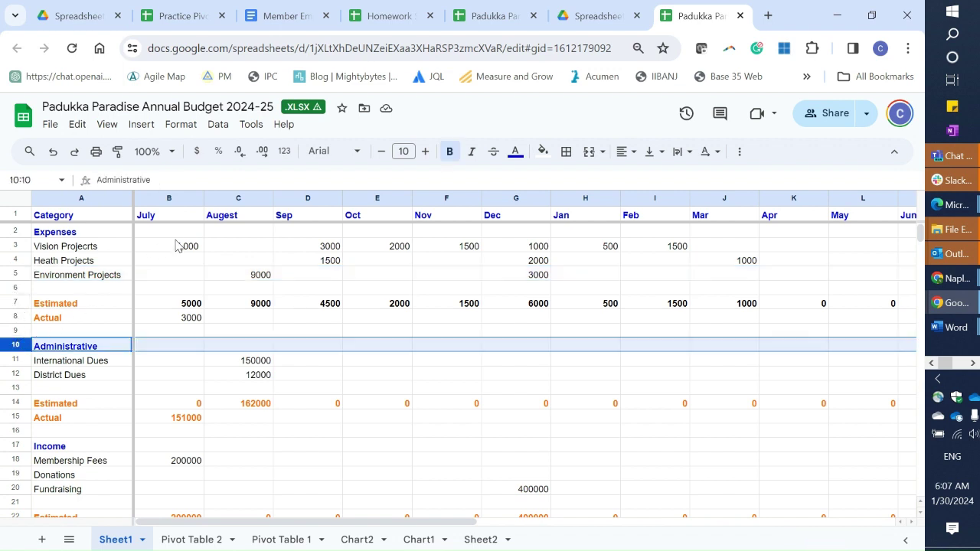
{"action": "left_click", "coordinate": [243, 199]}
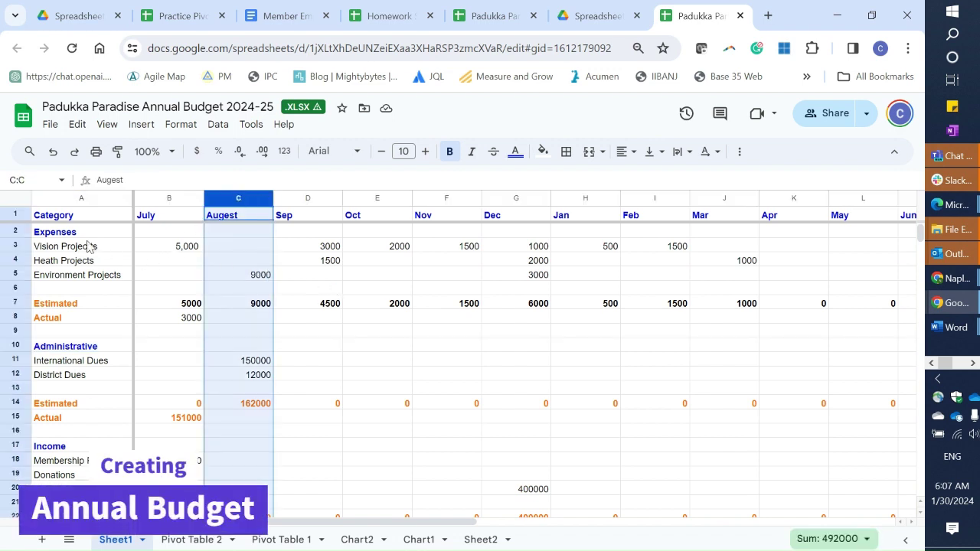
Select the entire Sheet1 and apply the custom number format #,##0 to all of its cells
{"action": "left_click", "coordinate": [17, 204]}
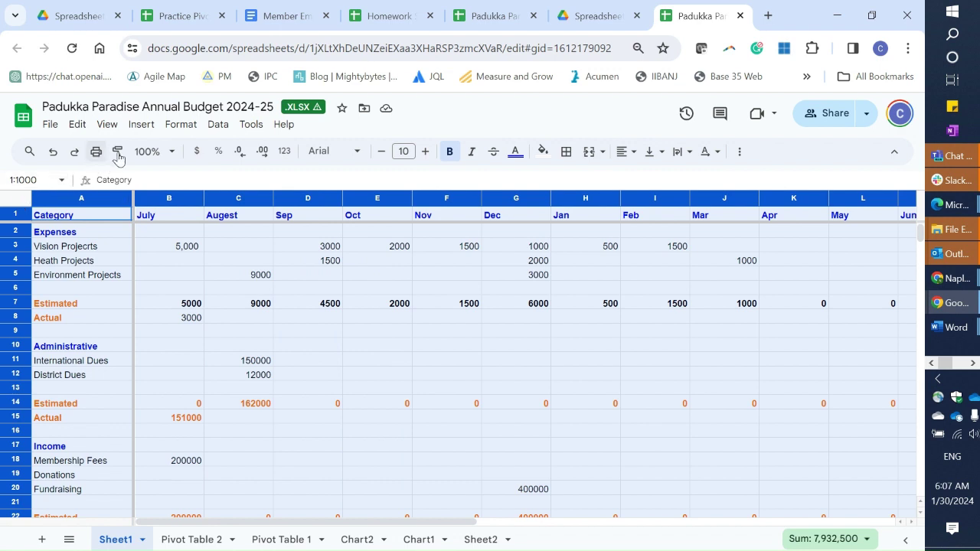
{"action": "left_click", "coordinate": [172, 128]}
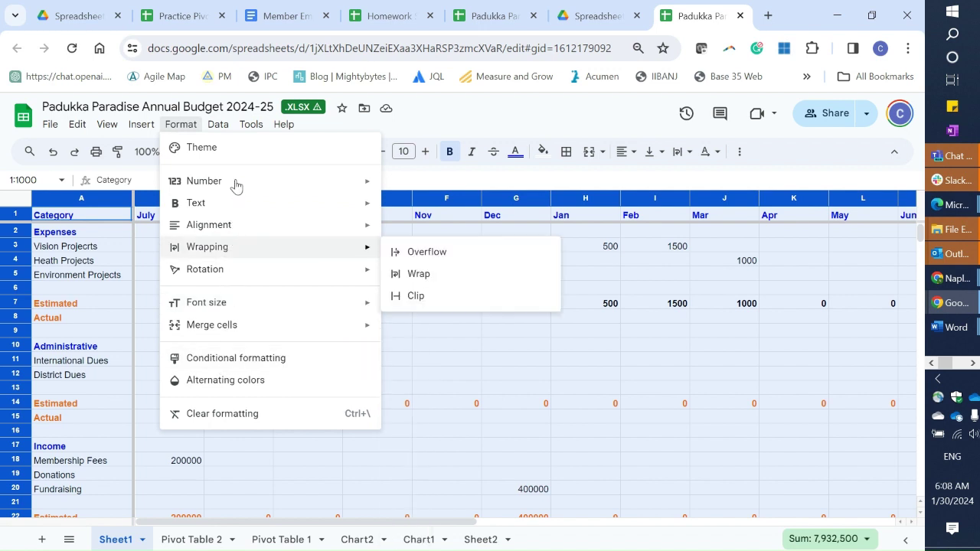
{"action": "mouse_move", "coordinate": [238, 182]}
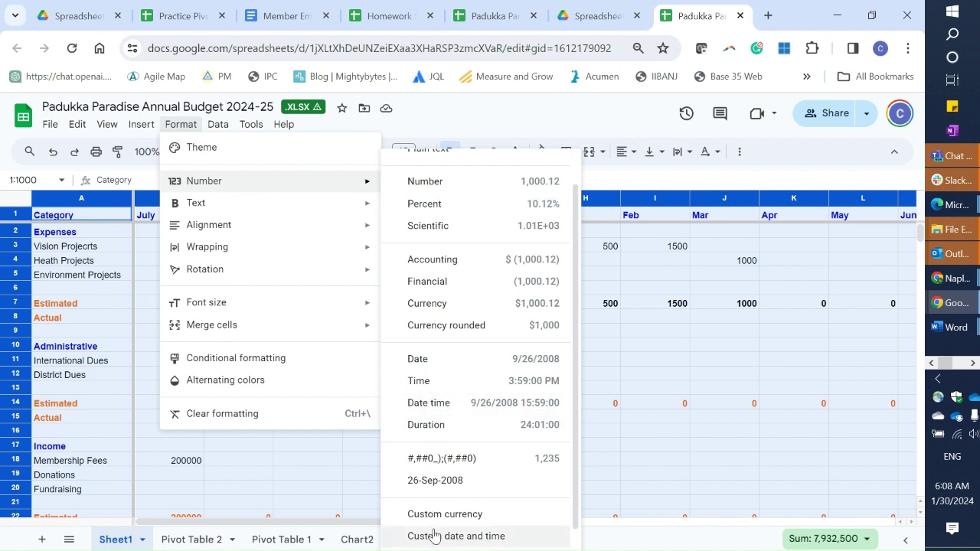
{"action": "scroll", "coordinate": [434, 522], "scroll_direction": "down", "scroll_amount": 1}
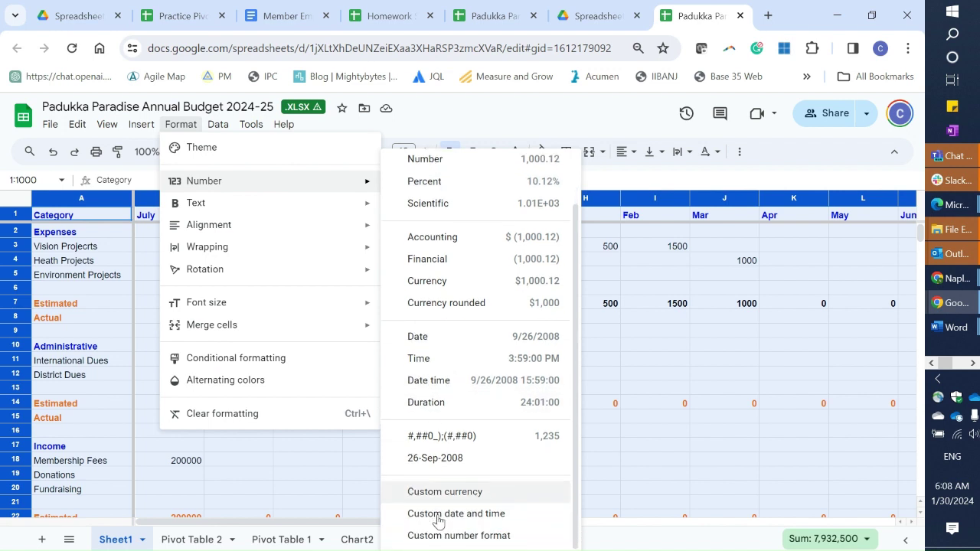
{"action": "left_click", "coordinate": [438, 534]}
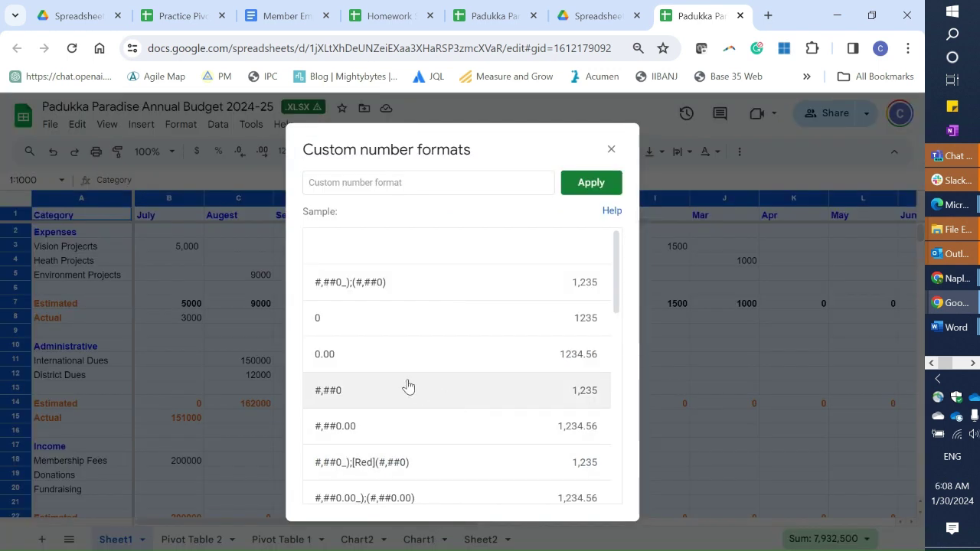
{"action": "left_click", "coordinate": [344, 394]}
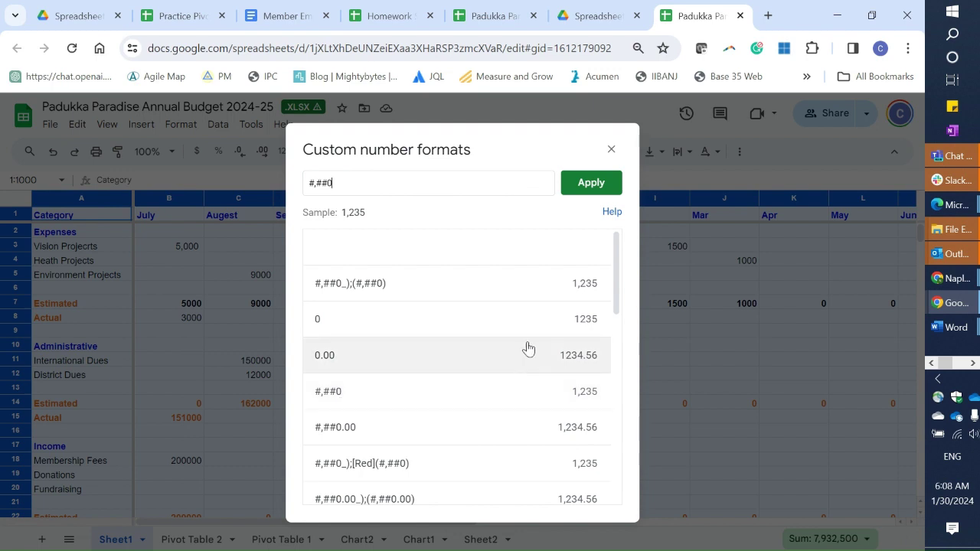
{"action": "left_click", "coordinate": [492, 396]}
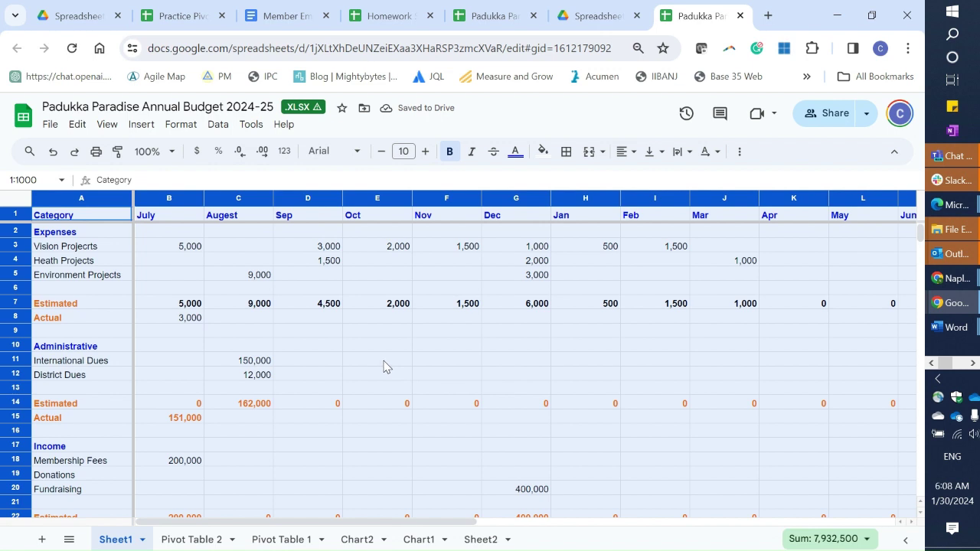
{"action": "left_click", "coordinate": [453, 329]}
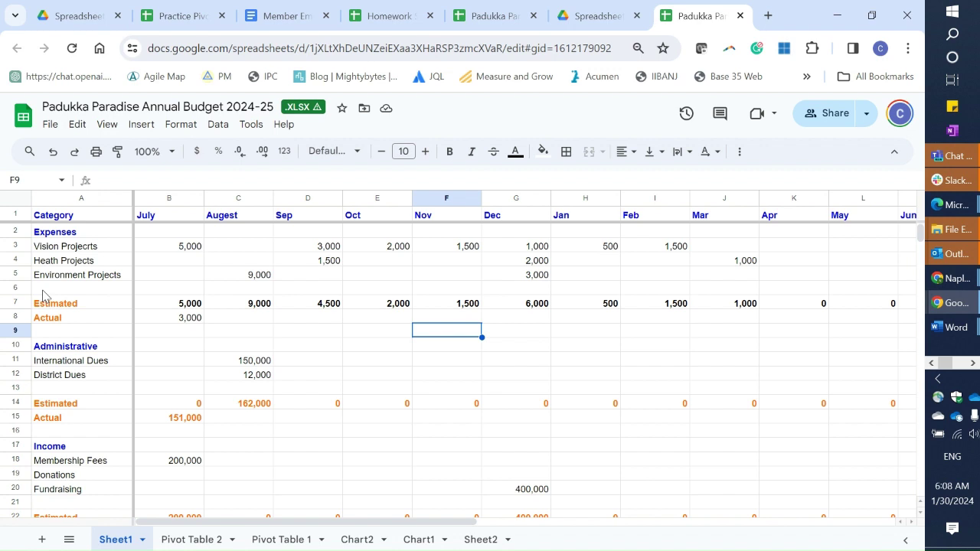
Insert a row beneath District Dues in the Administrative section and label it Charter in cell A13
{"action": "scroll", "coordinate": [44, 297], "scroll_direction": "down", "scroll_amount": 1}
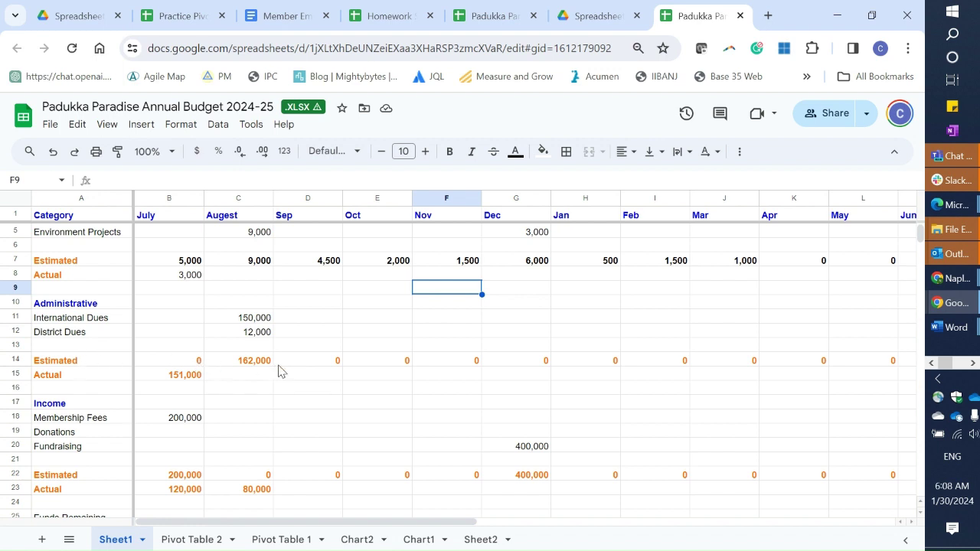
{"action": "left_click", "coordinate": [239, 366]}
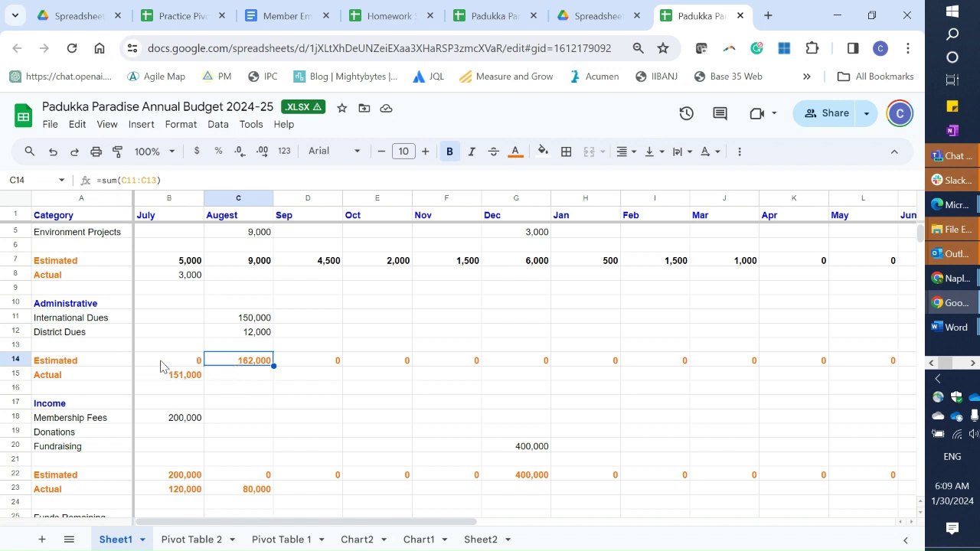
{"action": "left_click", "coordinate": [13, 344]}
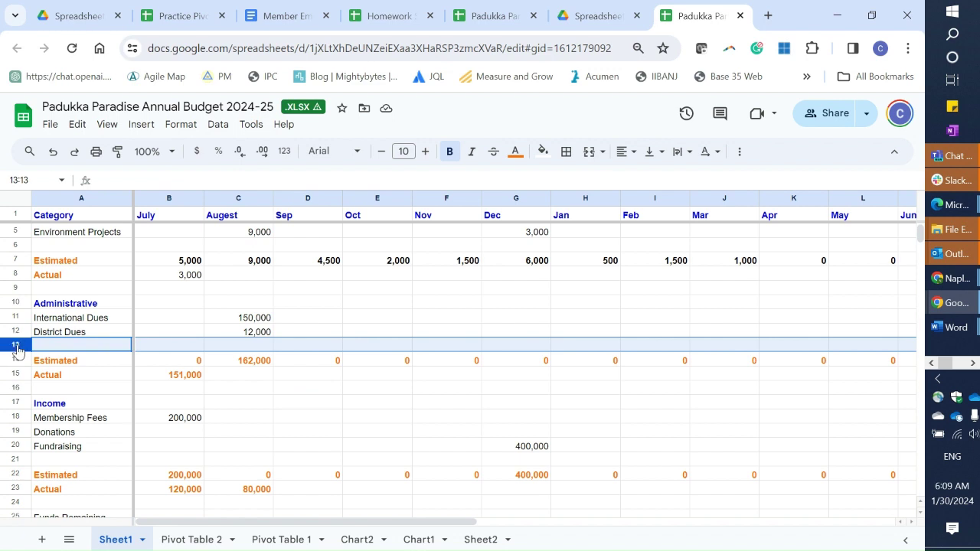
{"action": "right_click", "coordinate": [16, 342]}
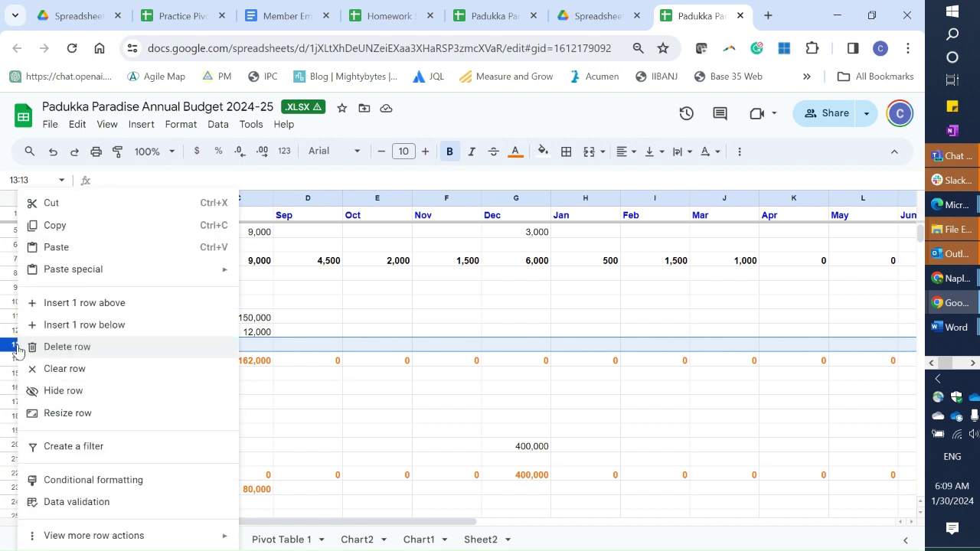
{"action": "left_click", "coordinate": [66, 315]}
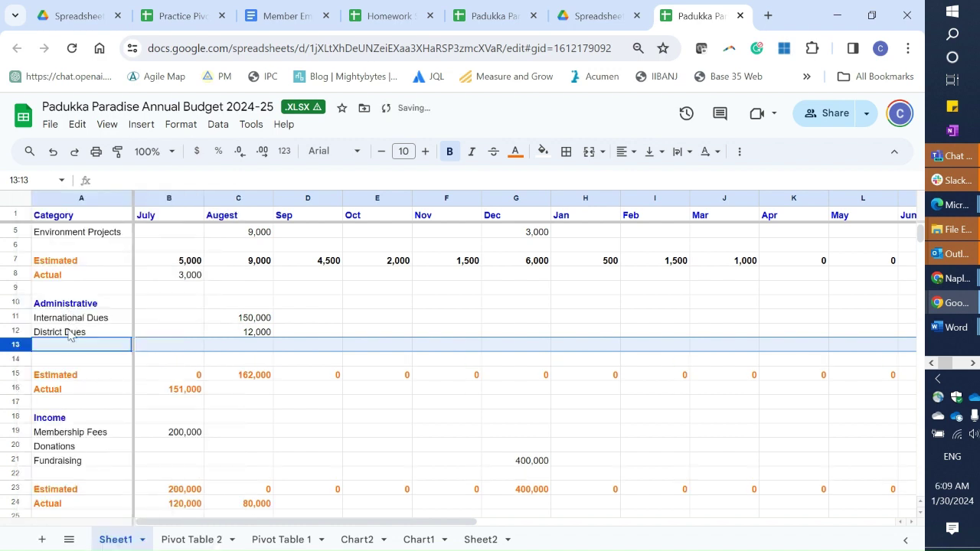
{"action": "left_click", "coordinate": [65, 346]}
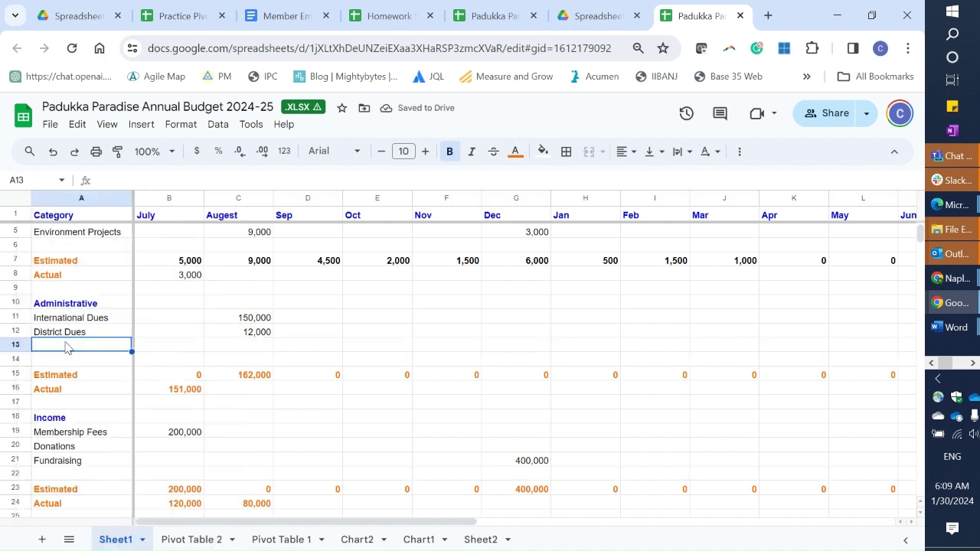
{"action": "type", "text": "Char"}
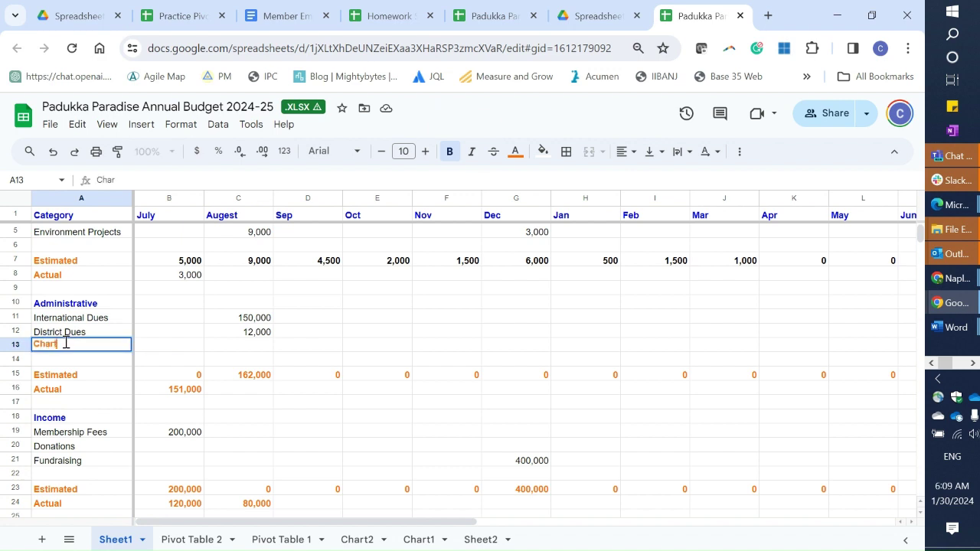
{"action": "type", "text": "ter"}
{"action": "left_click", "coordinate": [66, 360]}
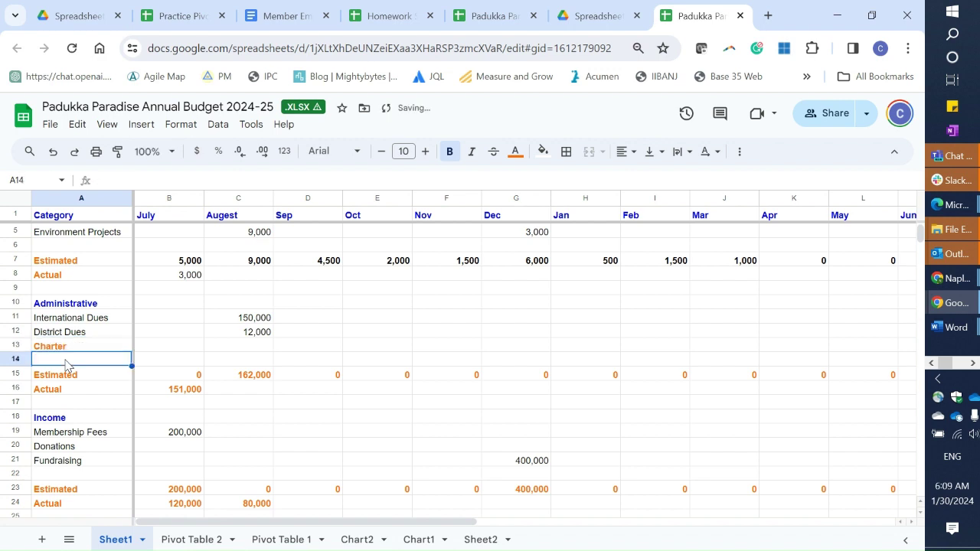
Set the text of the Charter row to black and remove its bold formatting
{"action": "left_click", "coordinate": [14, 345]}
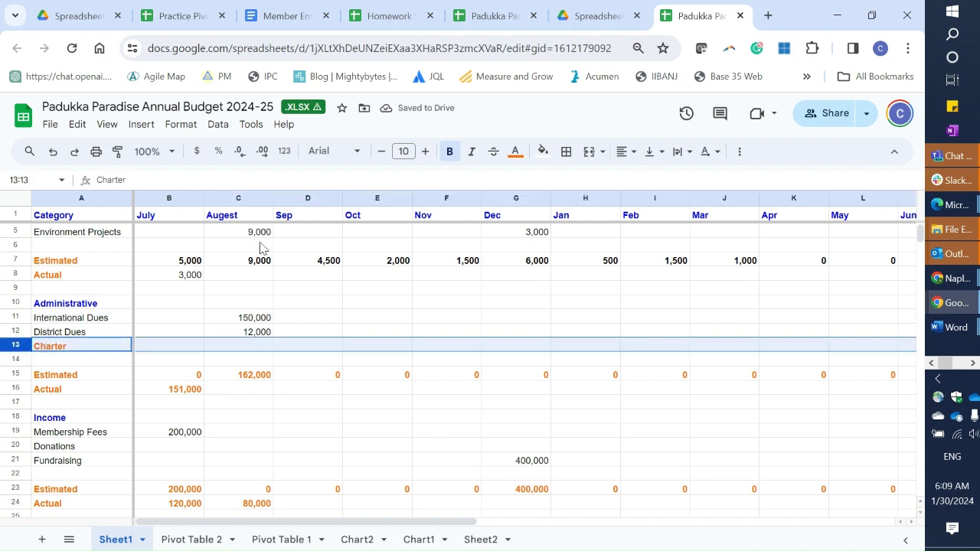
{"action": "left_click", "coordinate": [516, 152]}
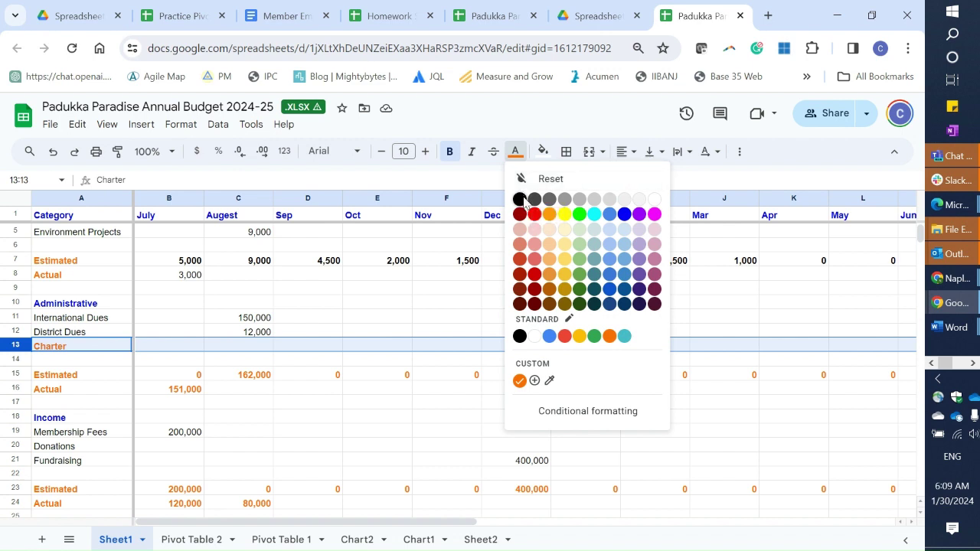
{"action": "left_click", "coordinate": [520, 200]}
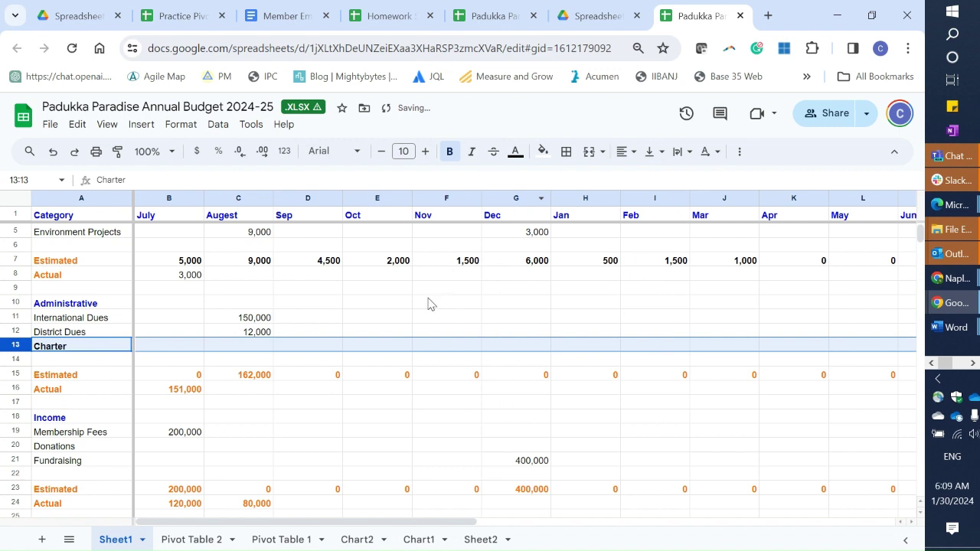
{"action": "left_click", "coordinate": [450, 157]}
{"action": "left_click", "coordinate": [285, 364]}
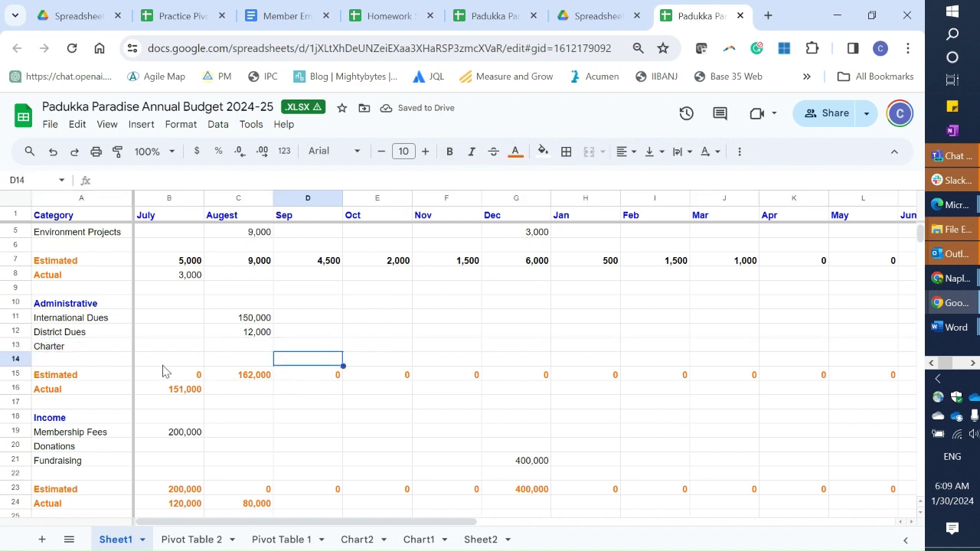
Enter 200000 as the April amount for Charter in cell K13
{"action": "left_click", "coordinate": [265, 380]}
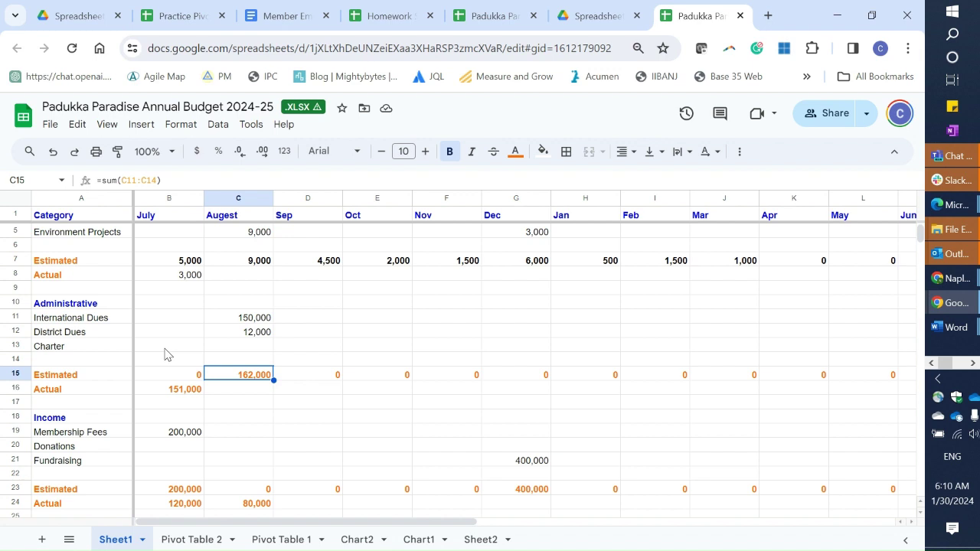
{"action": "left_click", "coordinate": [89, 348]}
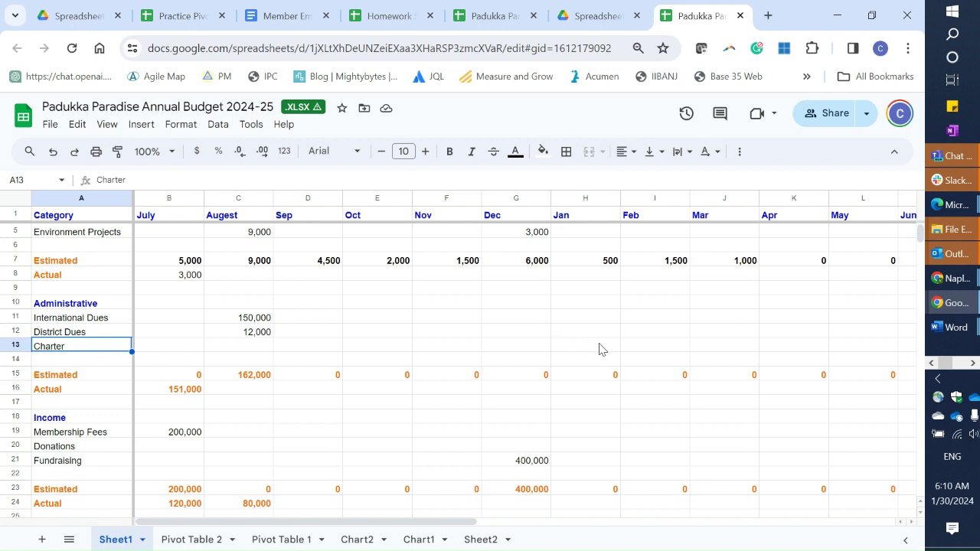
{"action": "left_click", "coordinate": [778, 336]}
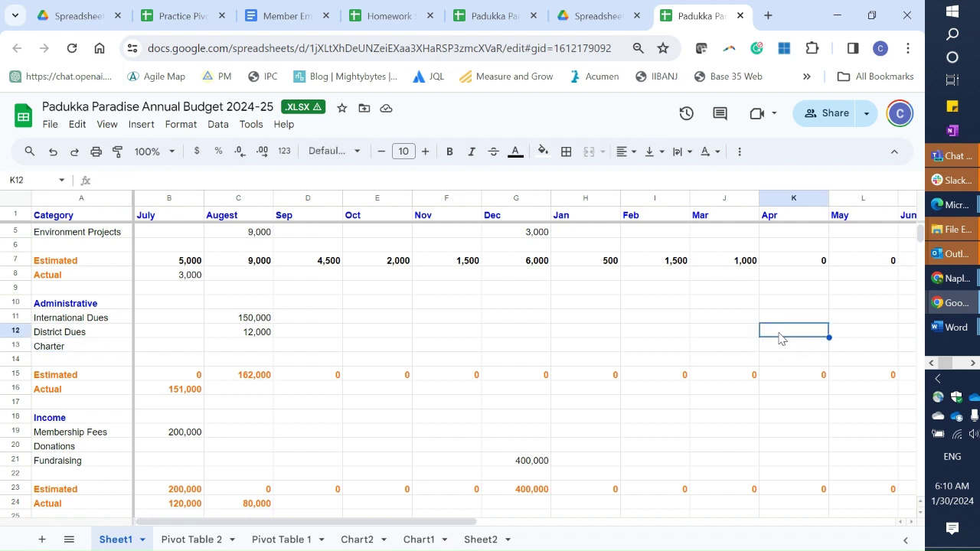
{"action": "key", "text": "Down"}
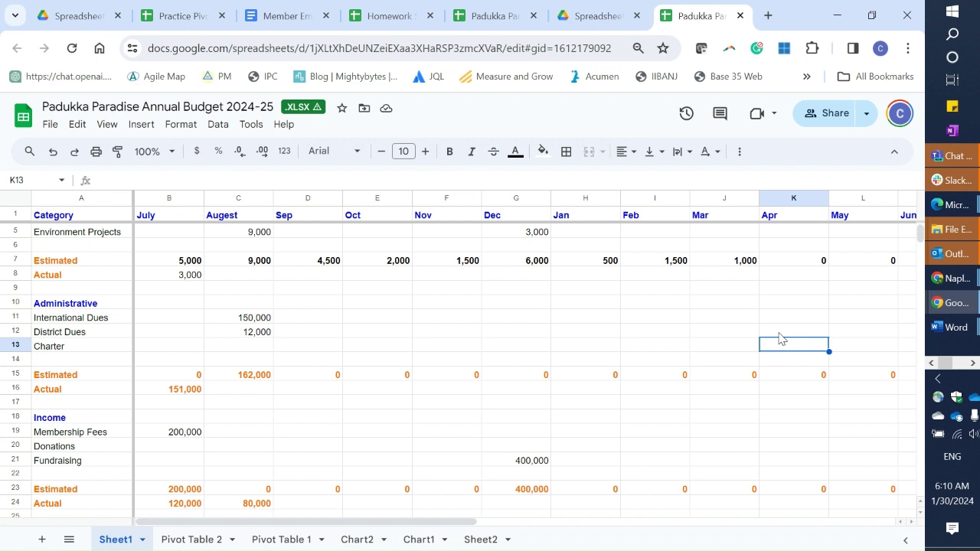
{"action": "type", "text": "200"}
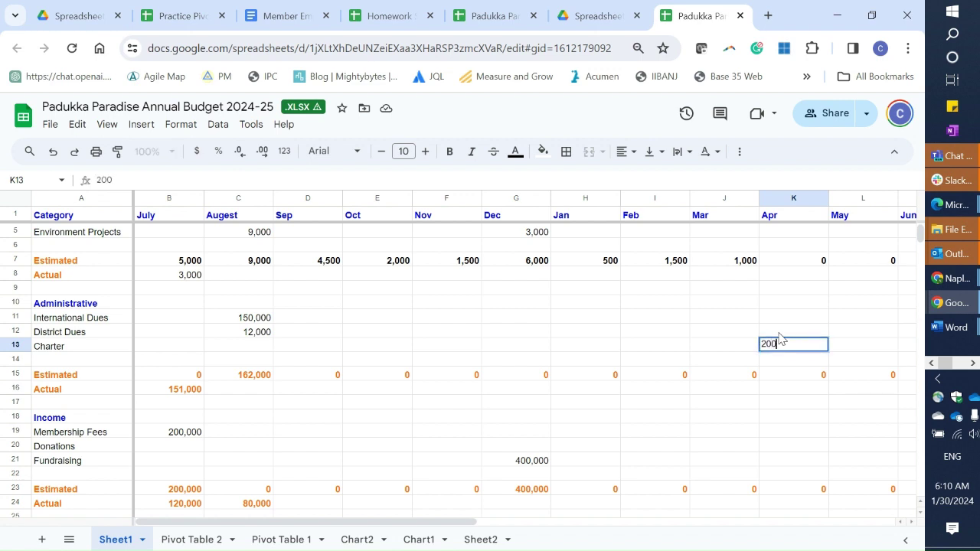
{"action": "type", "text": "000"}
{"action": "key", "text": "Return"}
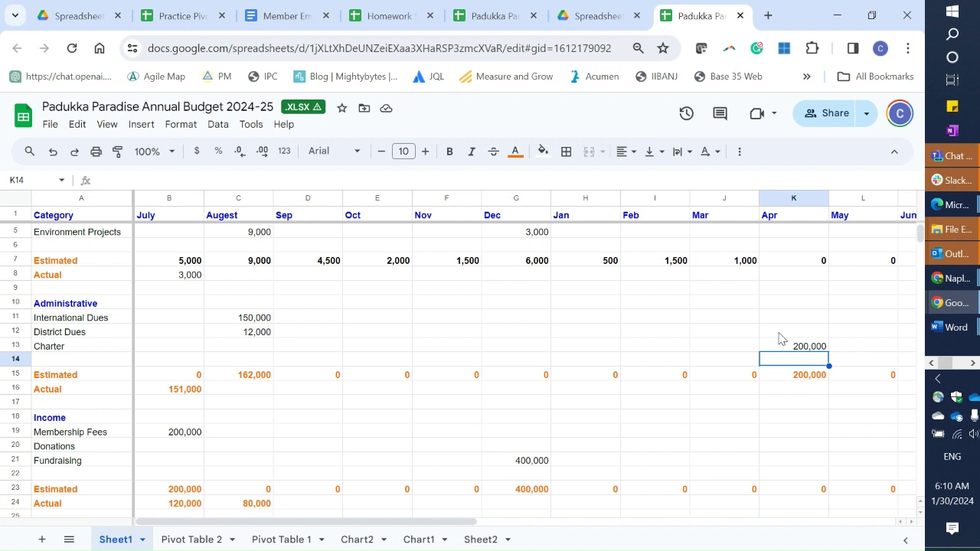
{"action": "key", "text": "Up"}
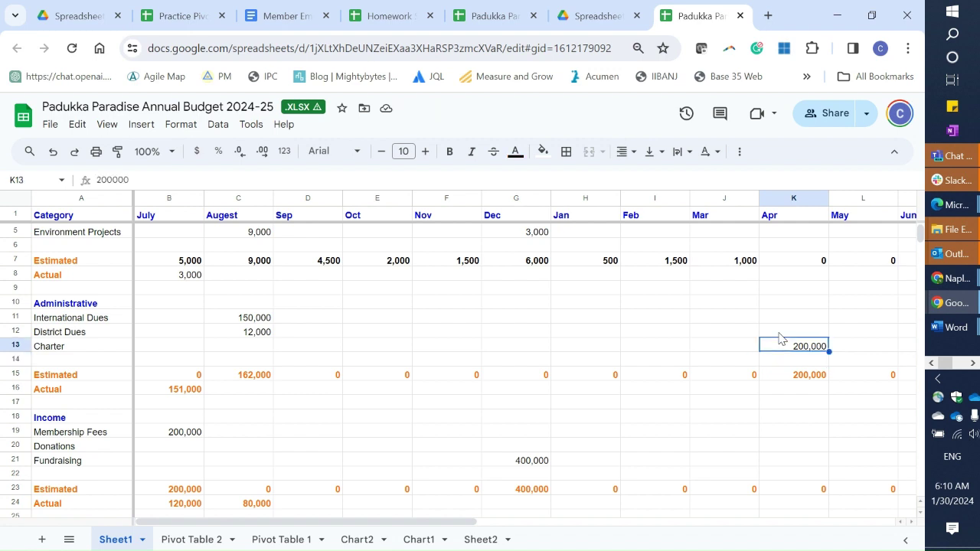
Examine the Funds Remaining rows and the formula behind April's Estimated amount in K27
{"action": "key", "text": "Down"}
{"action": "key", "text": "Down"}
{"action": "key", "text": "Down"}
{"action": "key", "text": "Down"}
{"action": "key", "text": "Down"}
{"action": "key", "text": "Down"}
{"action": "key", "text": "Down"}
{"action": "key", "text": "Down"}
{"action": "key", "text": "Down"}
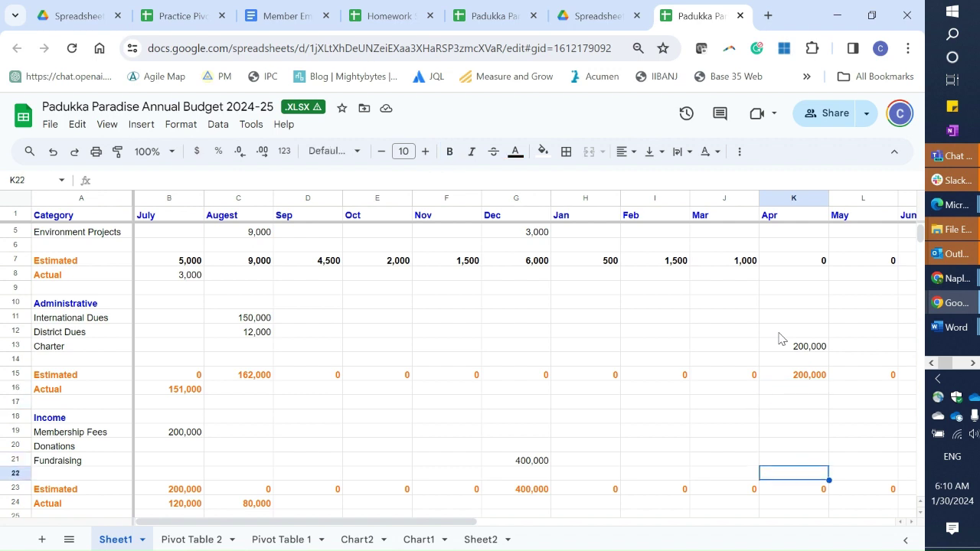
{"action": "key", "text": "Down"}
{"action": "key", "text": "Down"}
{"action": "key", "text": "Down"}
{"action": "key", "text": "Down"}
{"action": "key", "text": "Down"}
{"action": "key", "text": "Down"}
{"action": "key", "text": "Down"}
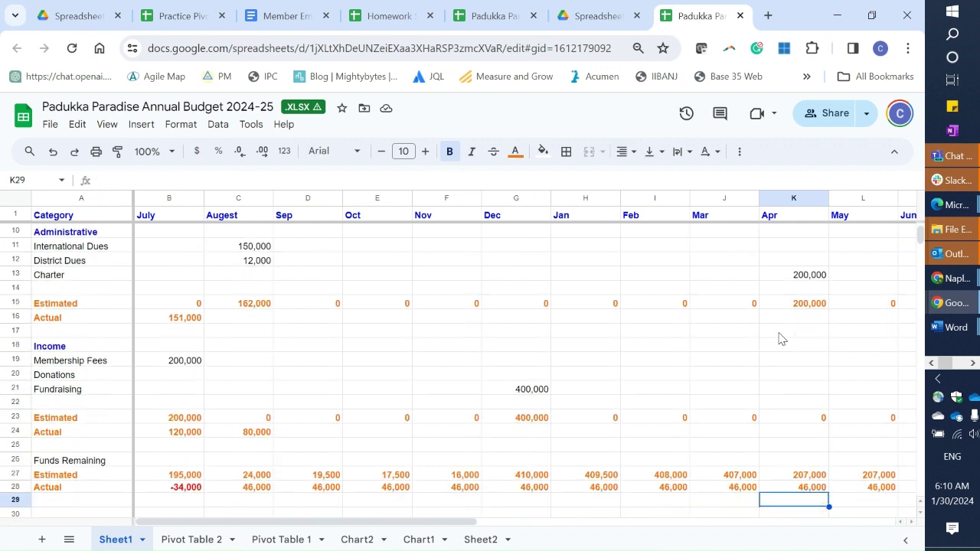
{"action": "key", "text": "Down"}
{"action": "key", "text": "Down"}
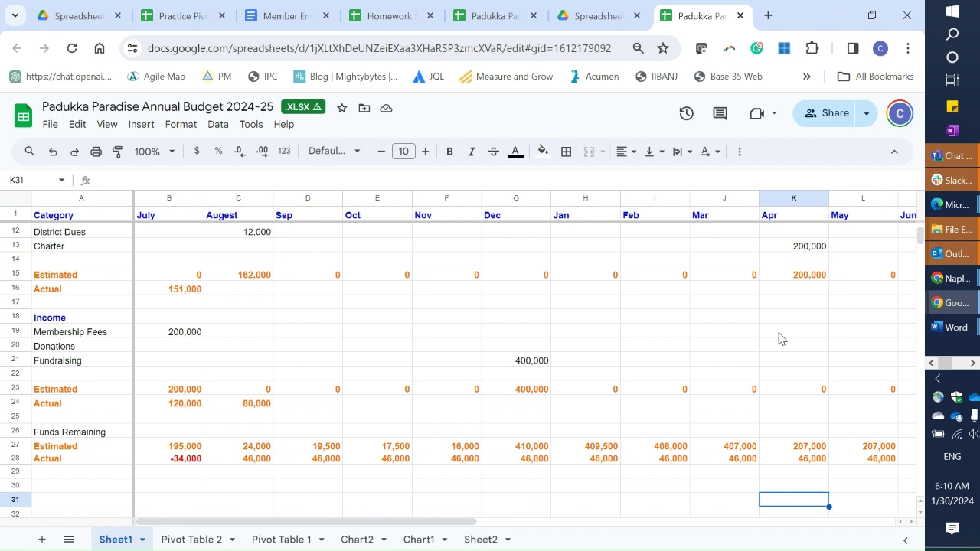
{"action": "key", "text": "Up"}
{"action": "key", "text": "Up"}
{"action": "key", "text": "Up"}
{"action": "key", "text": "Up"}
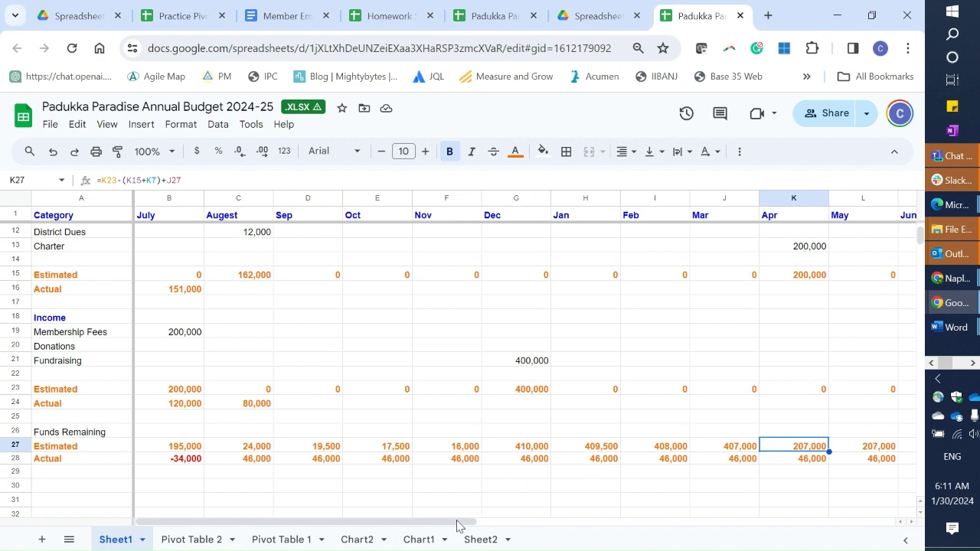
Compare the Total column across Expenses, Administrative and Income with the monthly Funds Remaining amounts through June
{"action": "left_click_drag", "start_coordinate": [449, 530], "coordinate": [620, 541]}
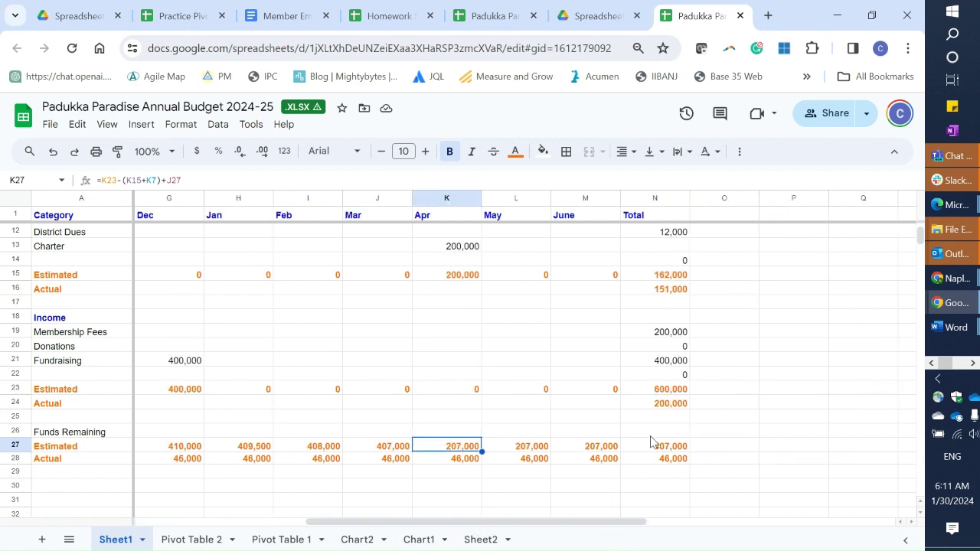
{"action": "scroll", "coordinate": [650, 442], "scroll_direction": "up", "scroll_amount": 1}
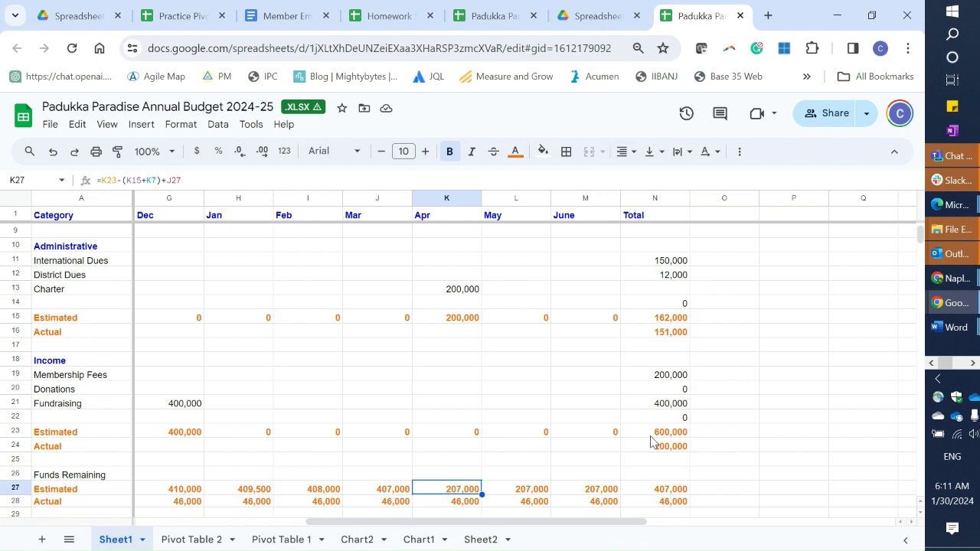
{"action": "scroll", "coordinate": [651, 442], "scroll_direction": "up", "scroll_amount": 3}
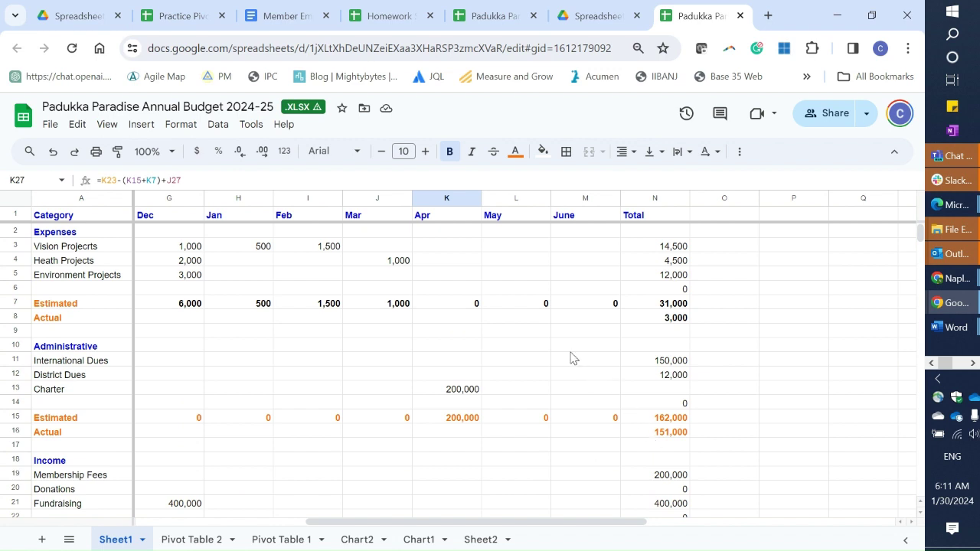
{"action": "scroll", "coordinate": [573, 358], "scroll_direction": "down", "scroll_amount": 1}
{"action": "scroll", "coordinate": [573, 358], "scroll_direction": "down", "scroll_amount": 3}
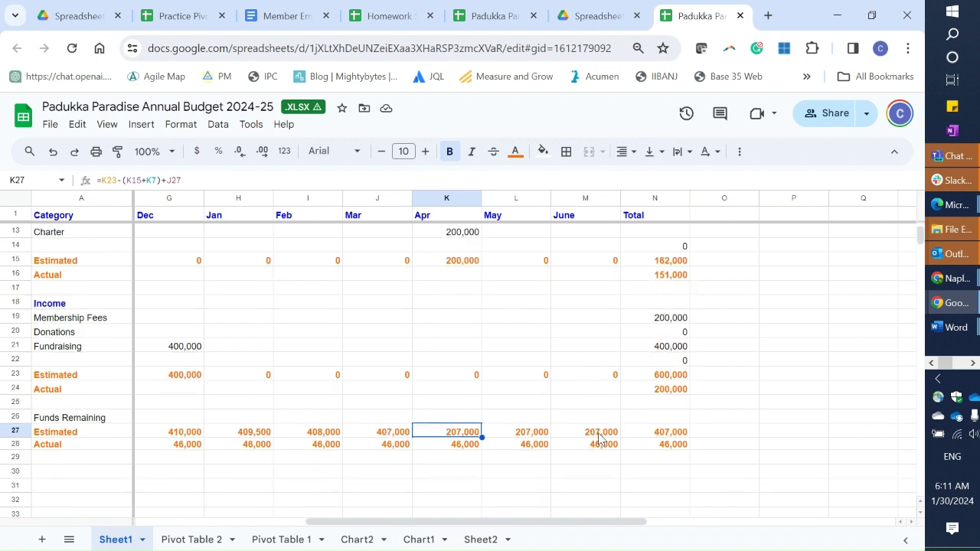
{"action": "scroll", "coordinate": [601, 438], "scroll_direction": "up", "scroll_amount": 1}
{"action": "scroll", "coordinate": [601, 439], "scroll_direction": "down", "scroll_amount": 1}
{"action": "scroll", "coordinate": [601, 439], "scroll_direction": "up", "scroll_amount": 1}
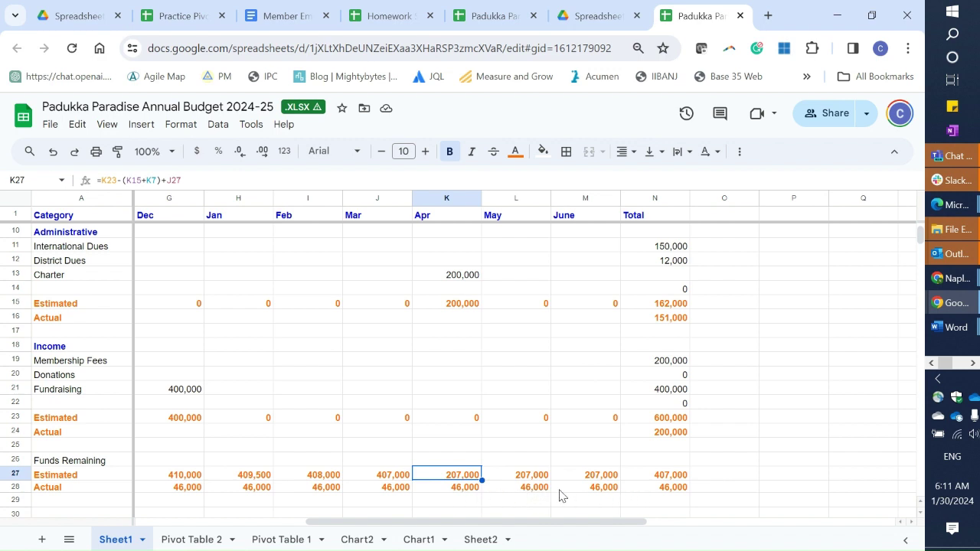
{"action": "scroll", "coordinate": [549, 492], "scroll_direction": "up", "scroll_amount": 1}
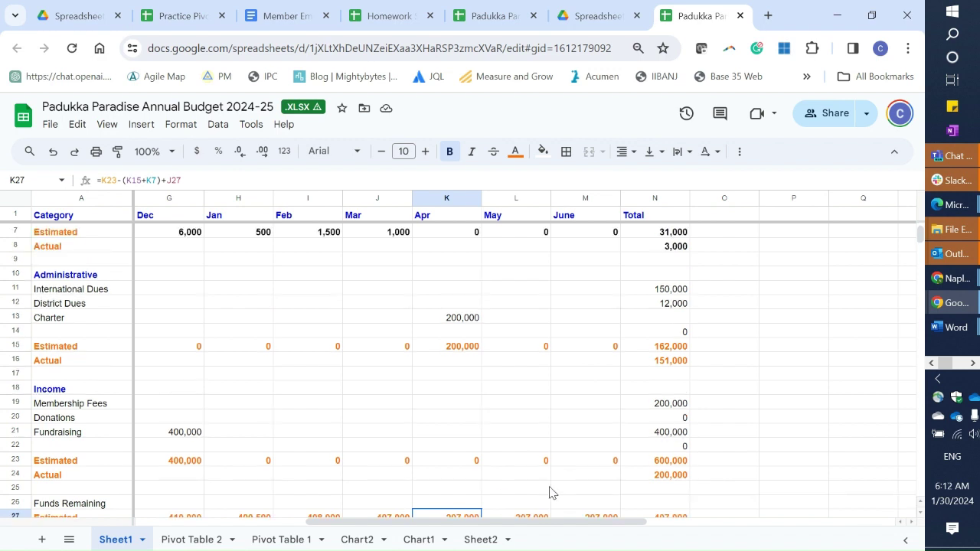
{"action": "scroll", "coordinate": [548, 492], "scroll_direction": "up", "scroll_amount": 1}
{"action": "scroll", "coordinate": [549, 492], "scroll_direction": "down", "scroll_amount": 2}
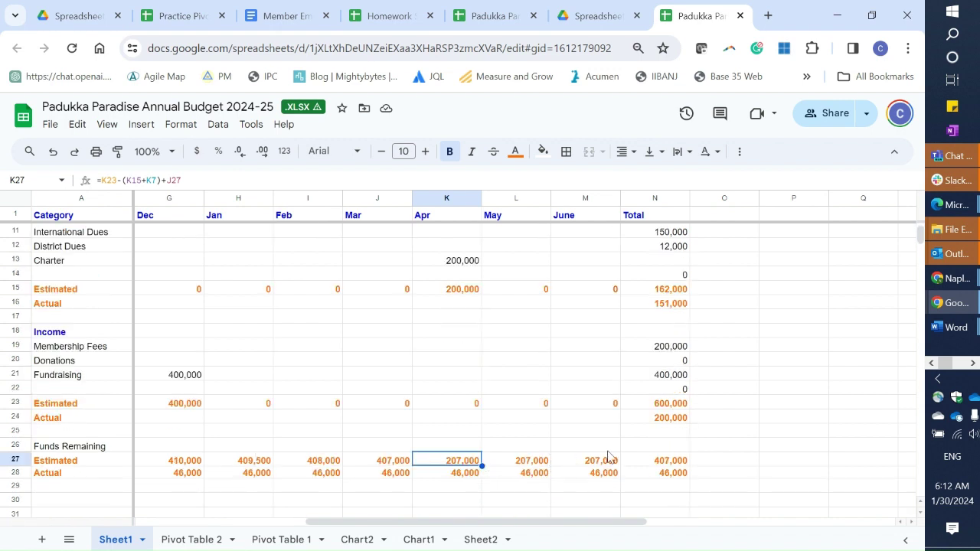
{"action": "scroll", "coordinate": [707, 457], "scroll_direction": "up", "scroll_amount": 3}
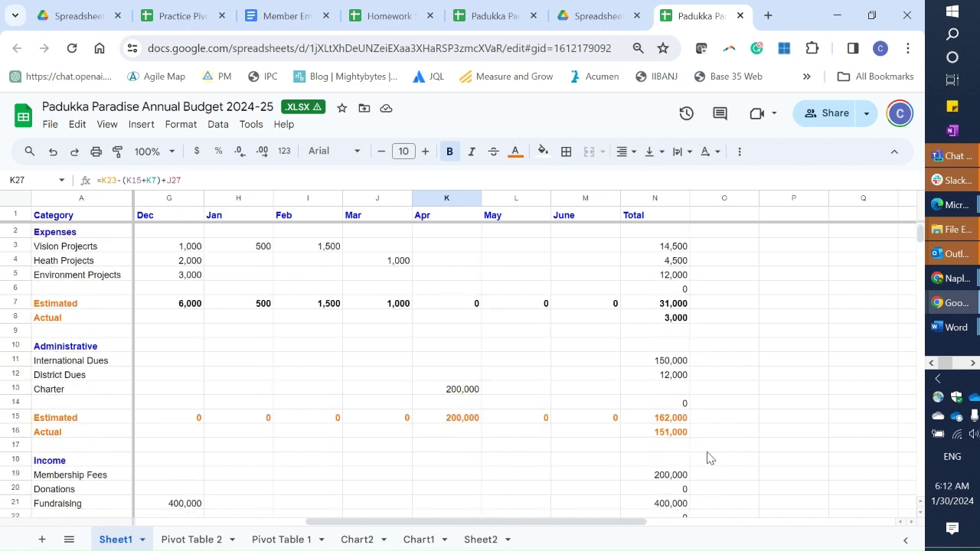
{"action": "scroll", "coordinate": [707, 458], "scroll_direction": "down", "scroll_amount": 4}
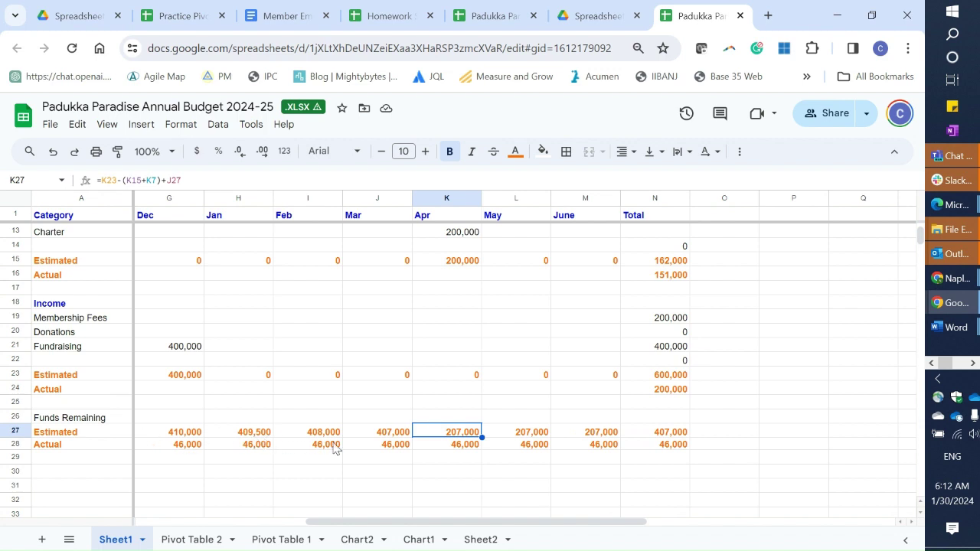
Clear the Total column's Estimated and Actual Funds Remaining formulas in cells N27 and N28
{"action": "left_click", "coordinate": [654, 435]}
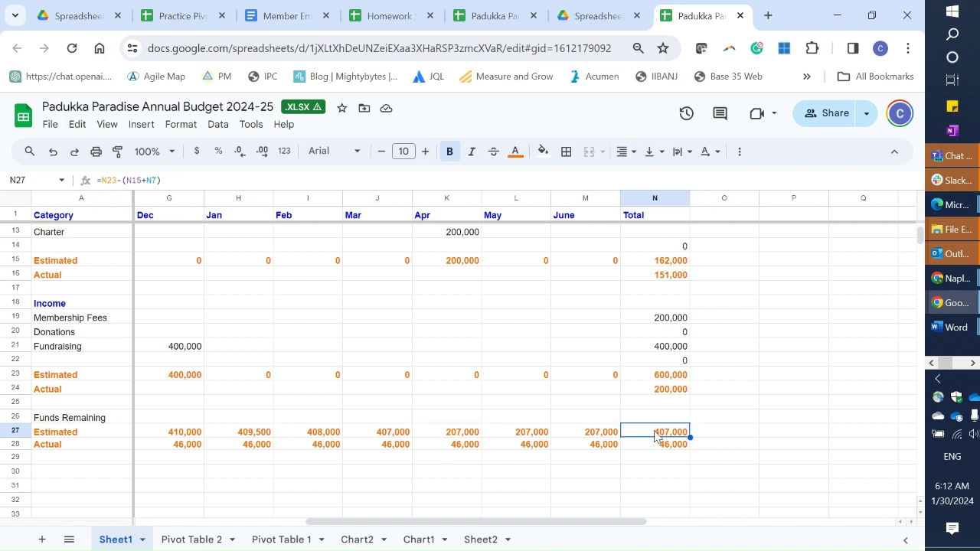
{"action": "key", "text": "Delete"}
{"action": "key", "text": "Down"}
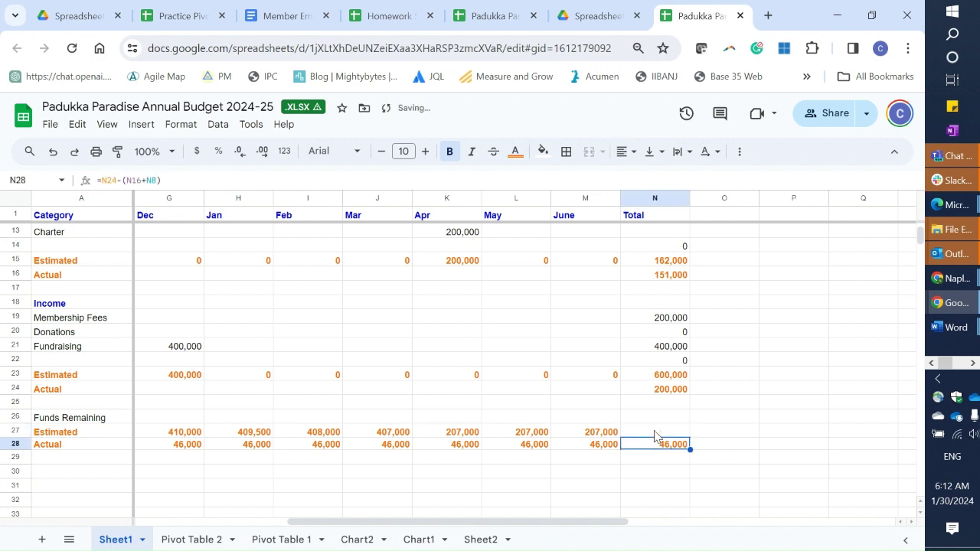
{"action": "key", "text": "Delete"}
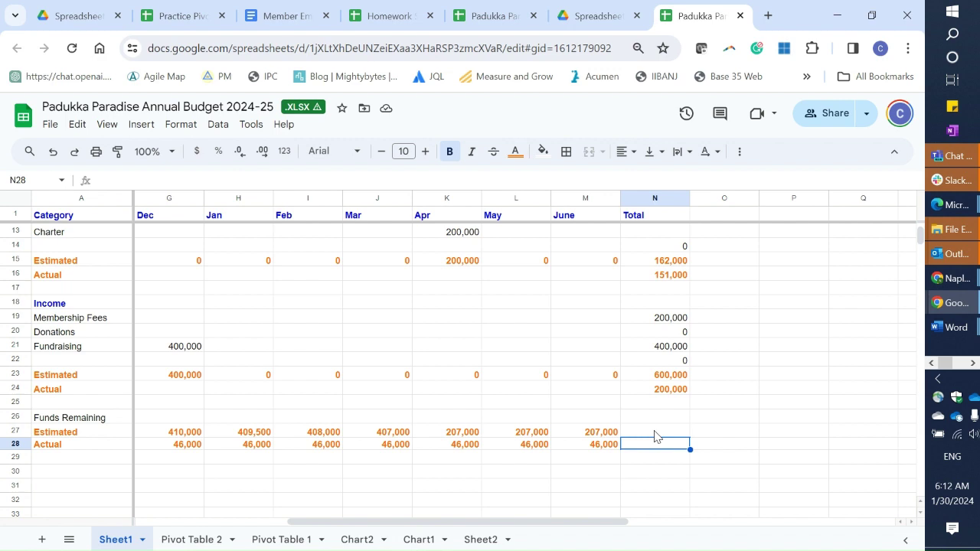
Examine the sum formulas in the Expenses Estimated row and in Total cells N3, N7 and N15
{"action": "scroll", "coordinate": [654, 436], "scroll_direction": "up", "scroll_amount": 2}
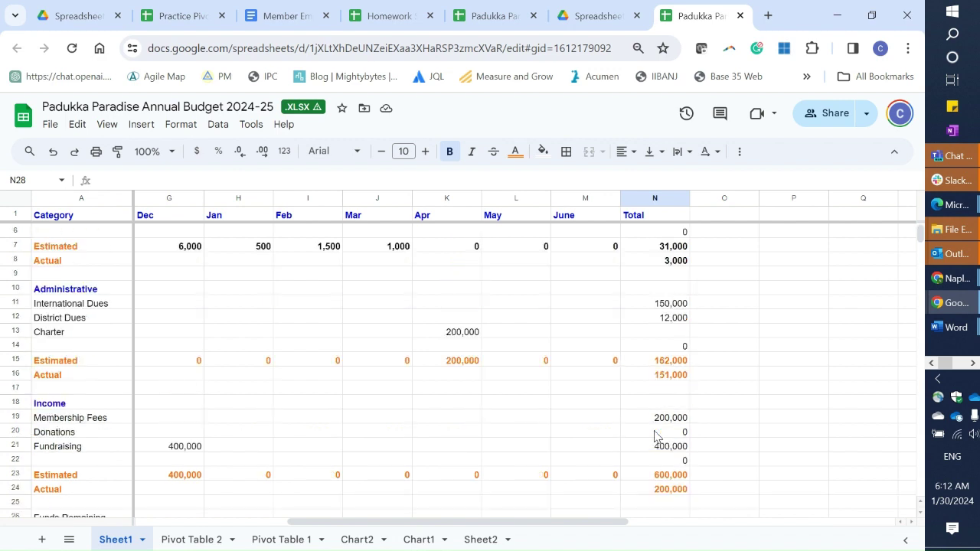
{"action": "scroll", "coordinate": [655, 436], "scroll_direction": "down", "scroll_amount": 1}
{"action": "scroll", "coordinate": [655, 436], "scroll_direction": "up", "scroll_amount": 2}
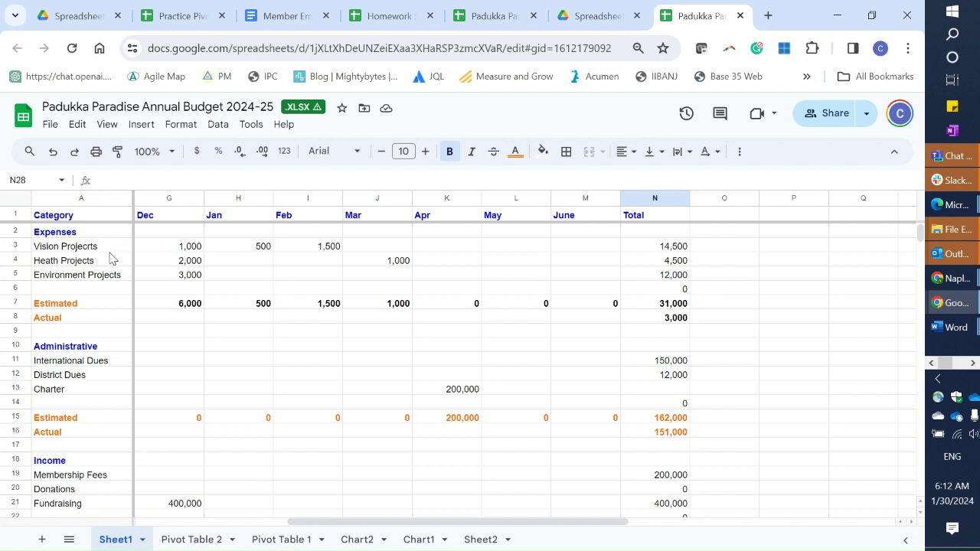
{"action": "left_click", "coordinate": [649, 248]}
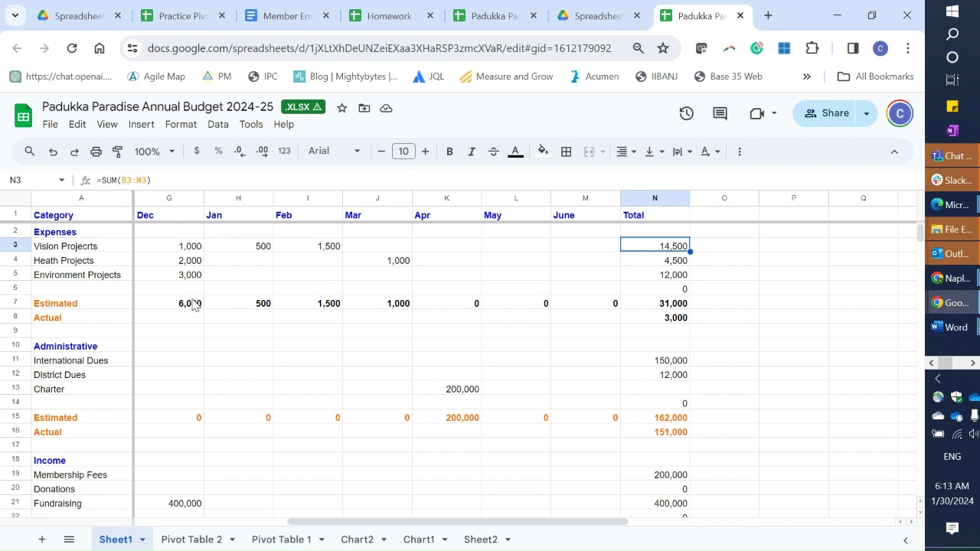
{"action": "left_click", "coordinate": [260, 310]}
{"action": "left_click", "coordinate": [321, 306]}
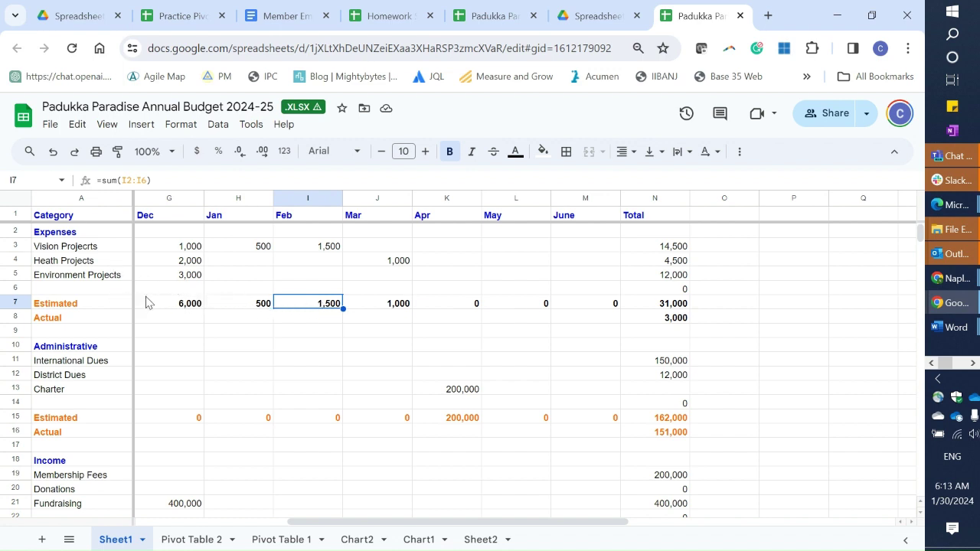
{"action": "left_click", "coordinate": [655, 305]}
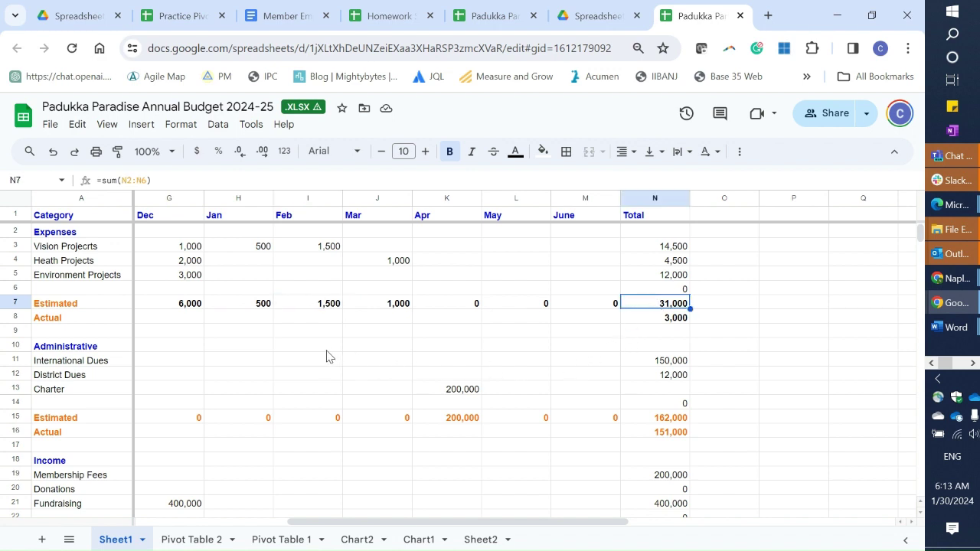
{"action": "left_click", "coordinate": [659, 419]}
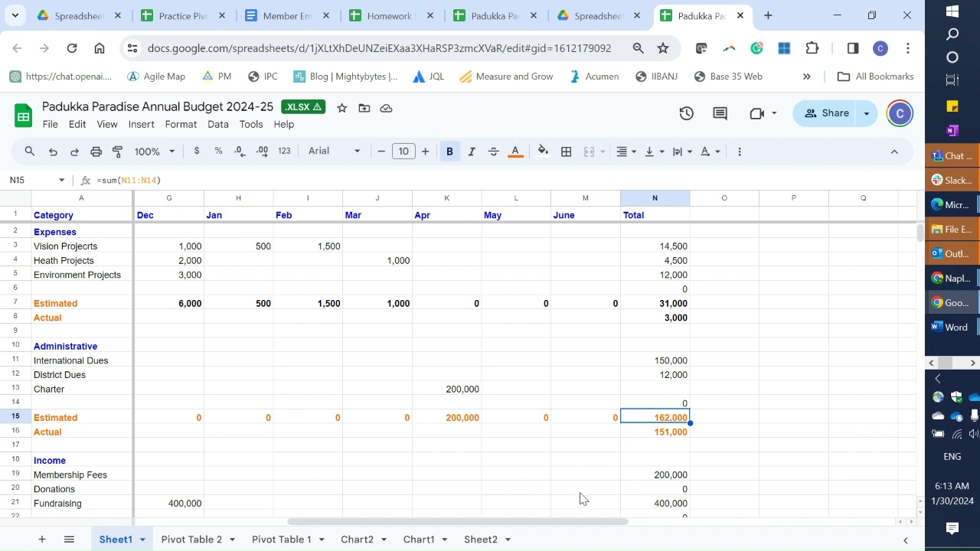
{"action": "mouse_move", "coordinate": [563, 524]}
{"action": "left_mouse_down"}
{"action": "mouse_move", "coordinate": [413, 513]}
{"action": "mouse_move", "coordinate": [580, 516]}
{"action": "left_mouse_up"}
{"action": "scroll", "coordinate": [583, 476], "scroll_direction": "down", "scroll_amount": 1}
{"action": "scroll", "coordinate": [583, 476], "scroll_direction": "down", "scroll_amount": 1}
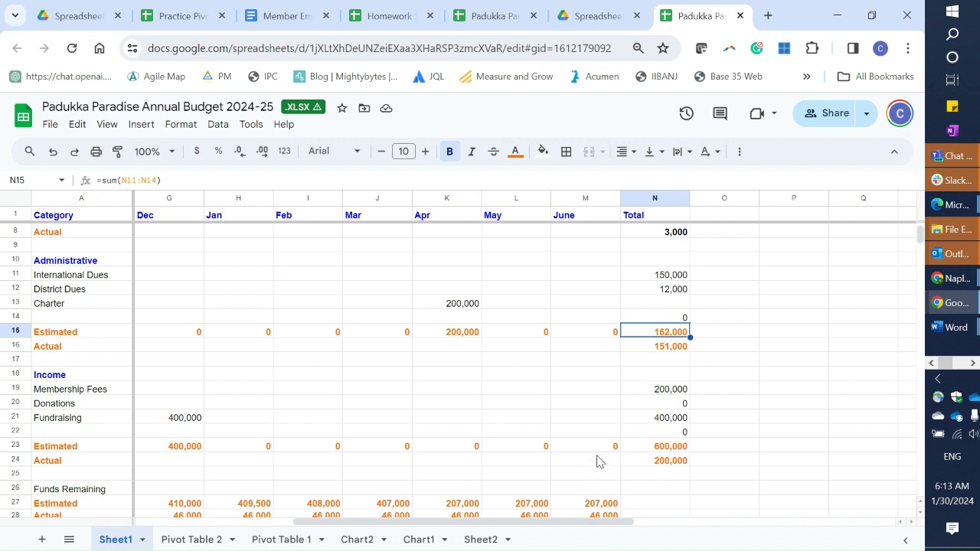
{"action": "scroll", "coordinate": [597, 462], "scroll_direction": "down", "scroll_amount": 1}
{"action": "scroll", "coordinate": [597, 462], "scroll_direction": "up", "scroll_amount": 1}
{"action": "scroll", "coordinate": [598, 461], "scroll_direction": "up", "scroll_amount": 2}
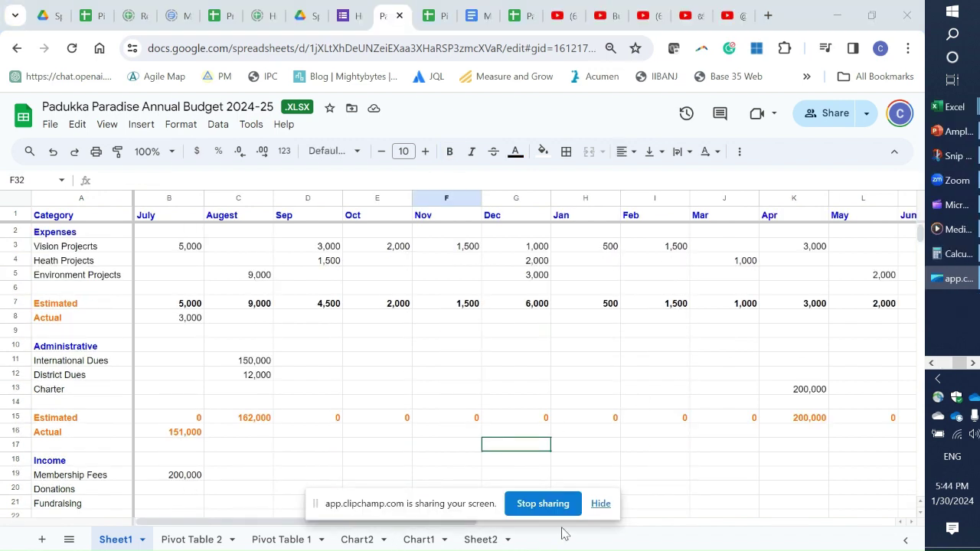
Read the error details for August's Actual Funds Remaining in cell C28
{"action": "left_click", "coordinate": [601, 504]}
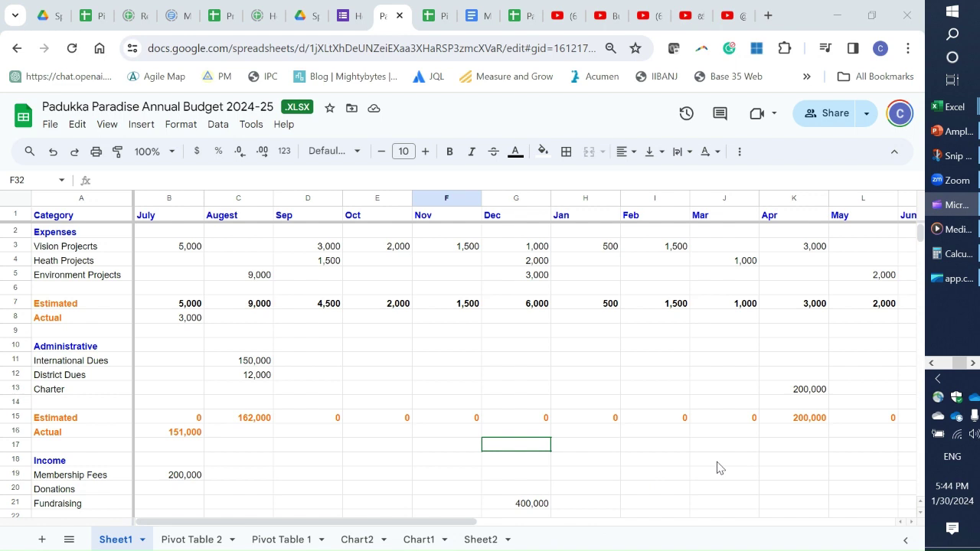
{"action": "scroll", "coordinate": [639, 444], "scroll_direction": "down", "scroll_amount": 3}
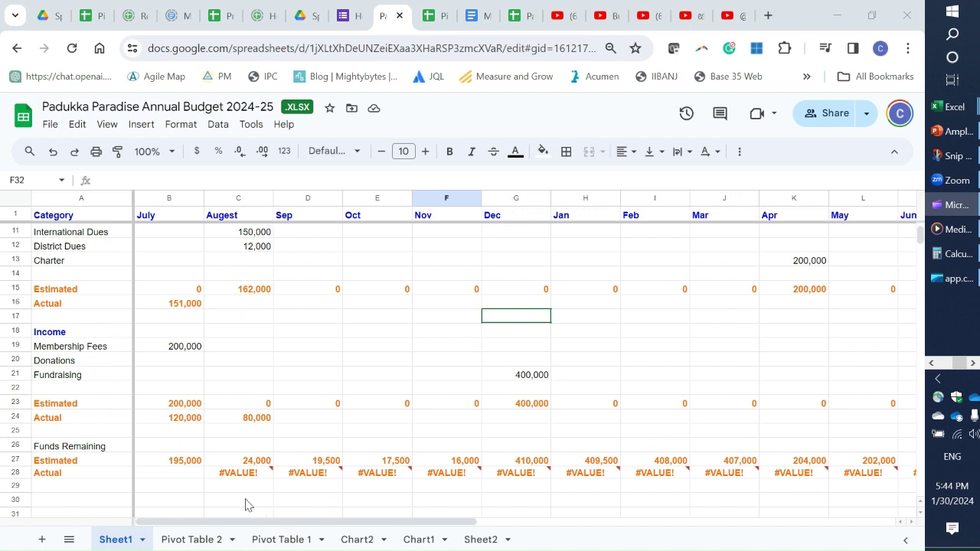
{"action": "mouse_move", "coordinate": [249, 478]}
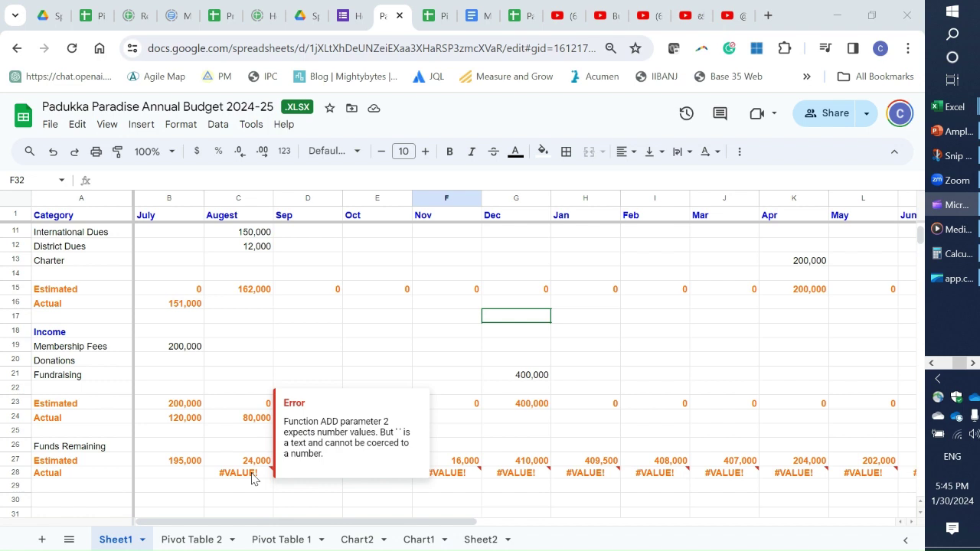
{"action": "left_click", "coordinate": [50, 157]}
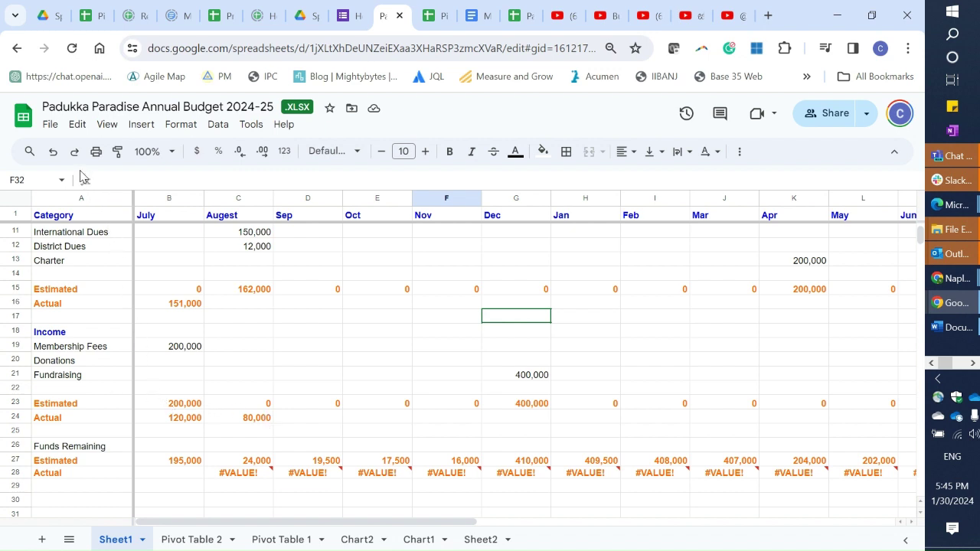
Open the spreadsheet's version history and expand the detailed versions of the January 30, 6:14 AM entry
{"action": "left_click", "coordinate": [46, 128]}
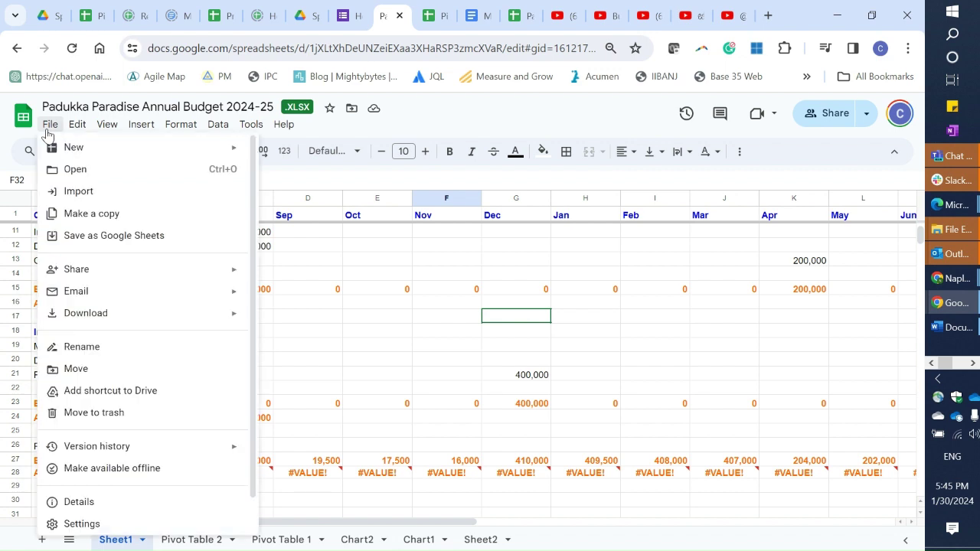
{"action": "mouse_move", "coordinate": [70, 454]}
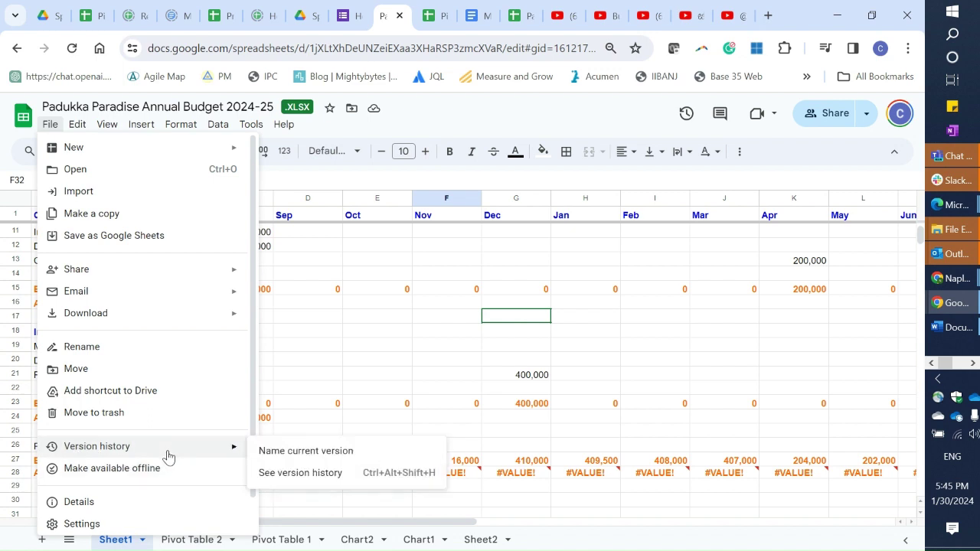
{"action": "left_click", "coordinate": [261, 474]}
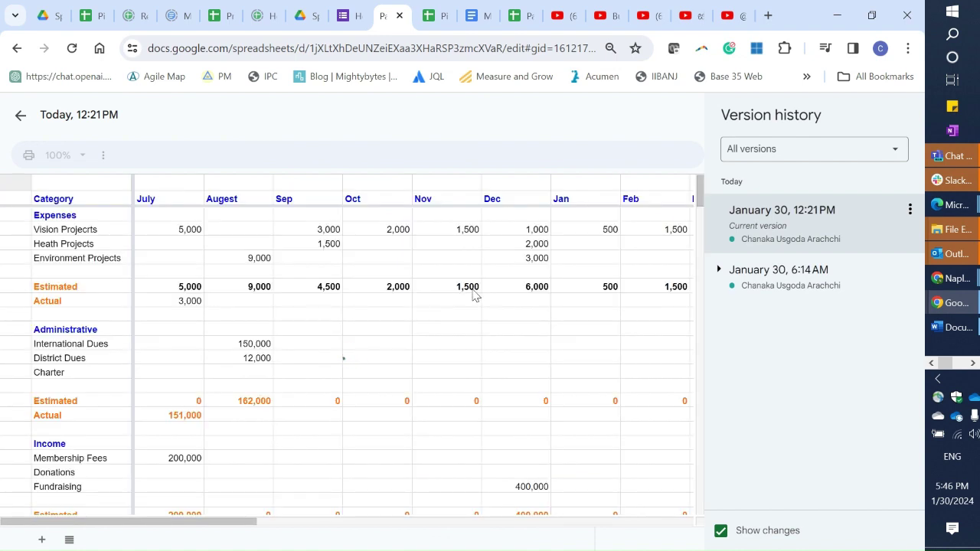
{"action": "left_click", "coordinate": [724, 282]}
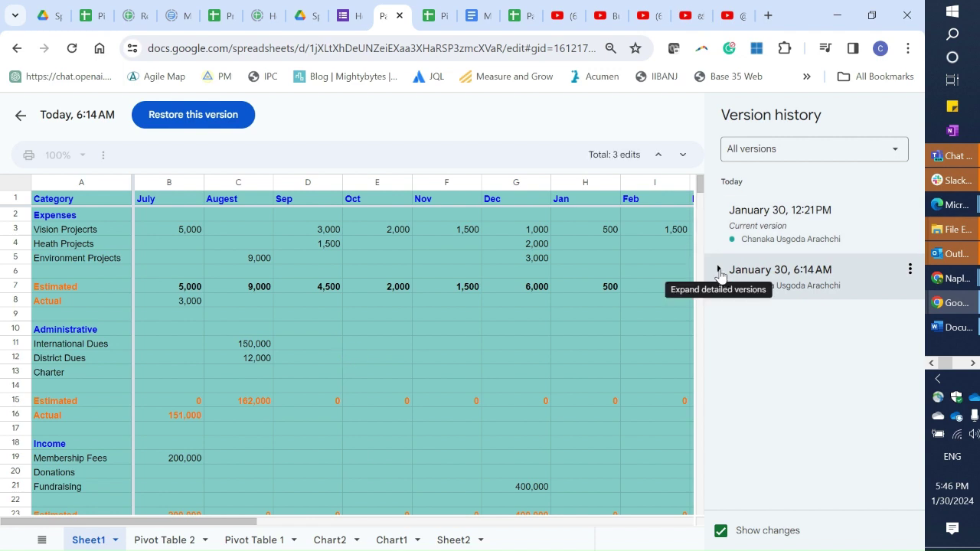
{"action": "left_click", "coordinate": [719, 273]}
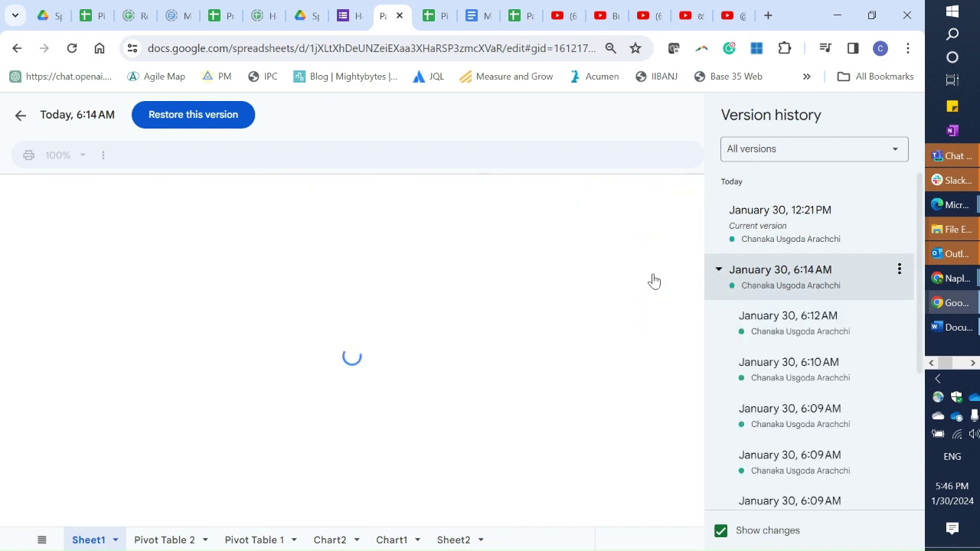
Examine the January 30, 6:14 AM version, including its Charter row and monthly Funds Remaining amounts, along with the list of older versions
{"action": "left_click", "coordinate": [757, 318]}
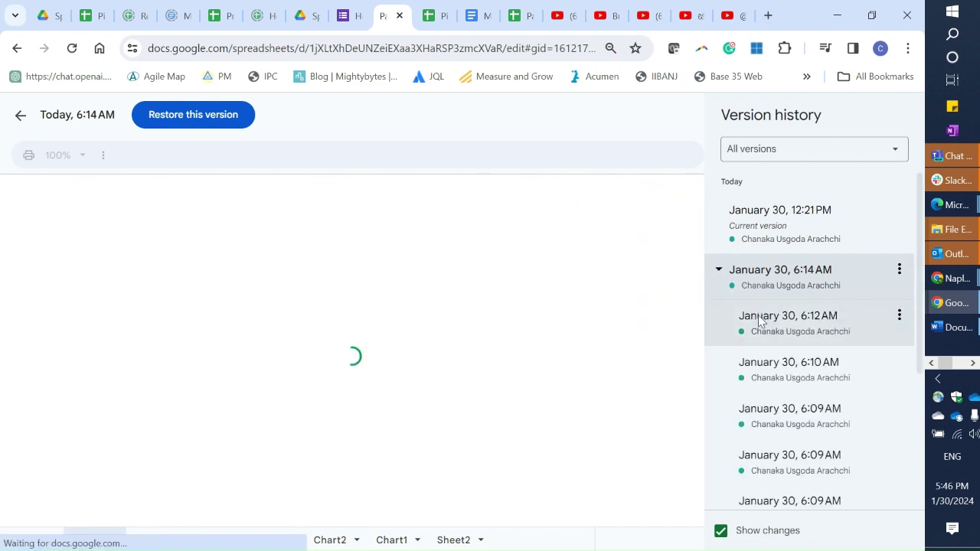
{"action": "scroll", "coordinate": [757, 322], "scroll_direction": "down", "scroll_amount": 2}
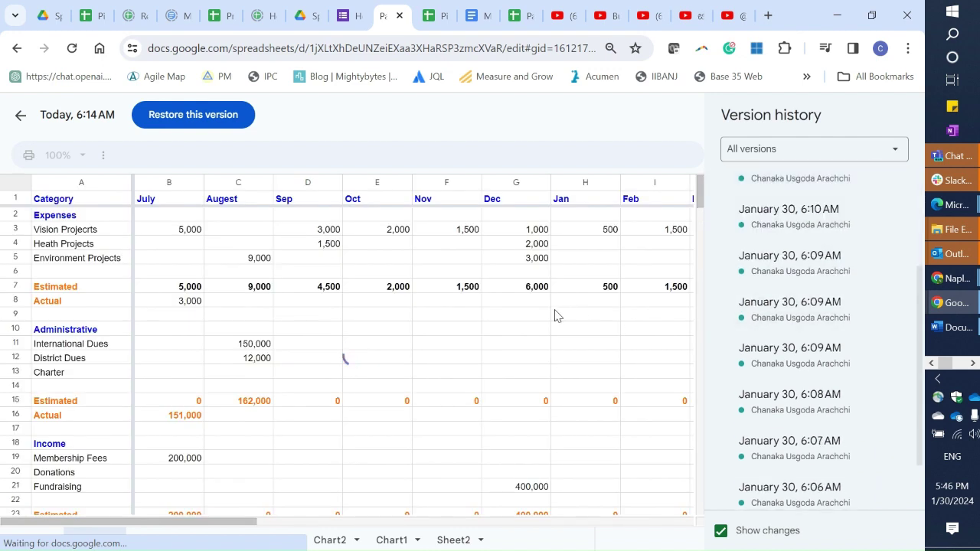
{"action": "scroll", "coordinate": [555, 315], "scroll_direction": "down", "scroll_amount": 2}
{"action": "scroll", "coordinate": [733, 356], "scroll_direction": "down", "scroll_amount": 1}
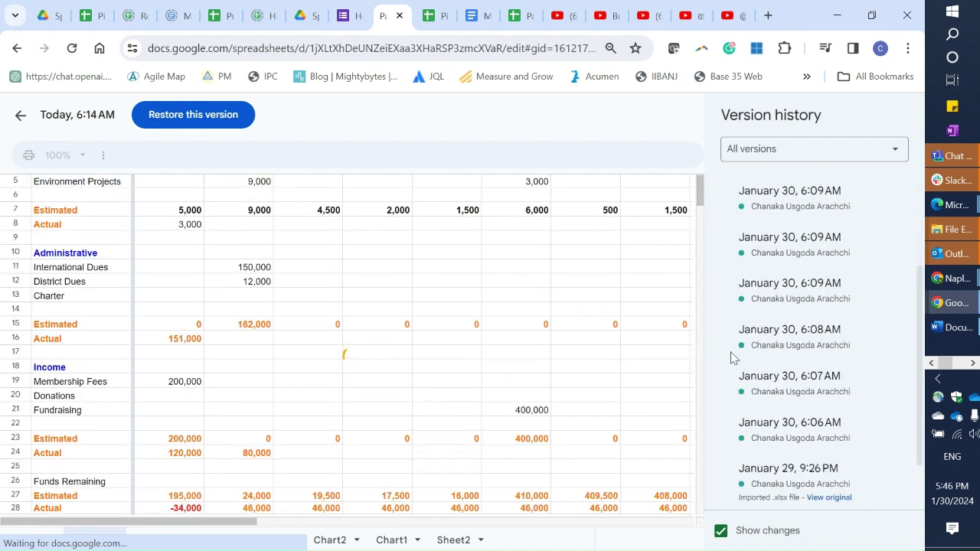
{"action": "left_click", "coordinate": [733, 354]}
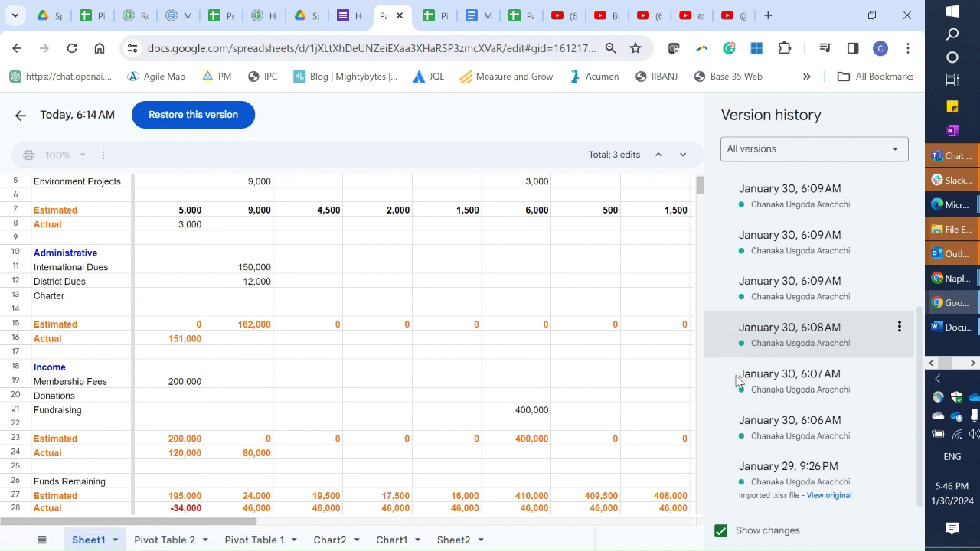
{"action": "left_click", "coordinate": [758, 482]}
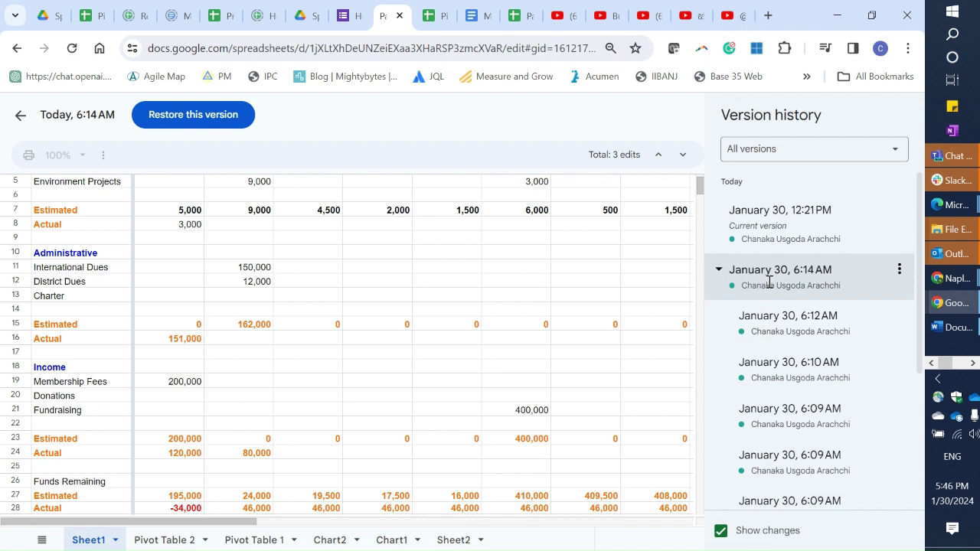
{"action": "scroll", "coordinate": [533, 312], "scroll_direction": "down", "scroll_amount": 5}
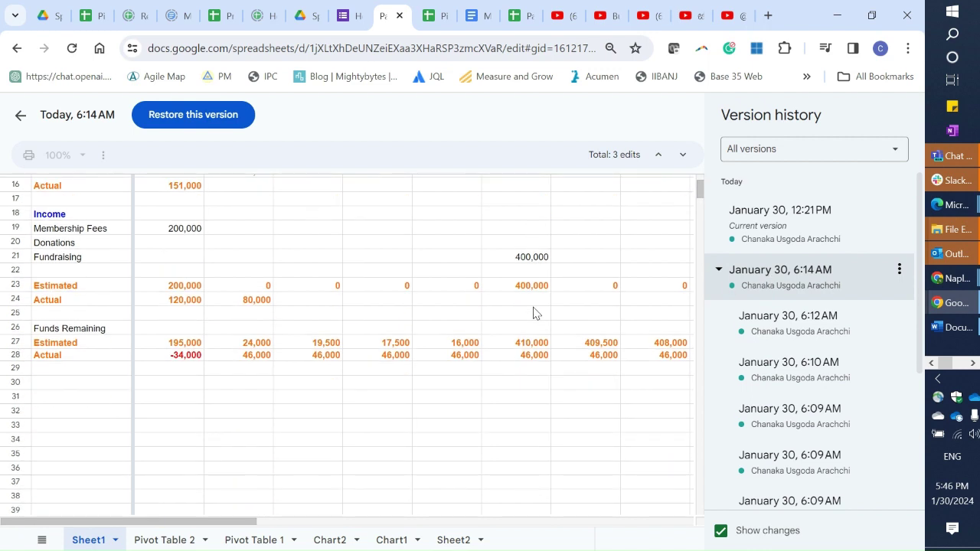
{"action": "scroll", "coordinate": [534, 313], "scroll_direction": "up", "scroll_amount": 2}
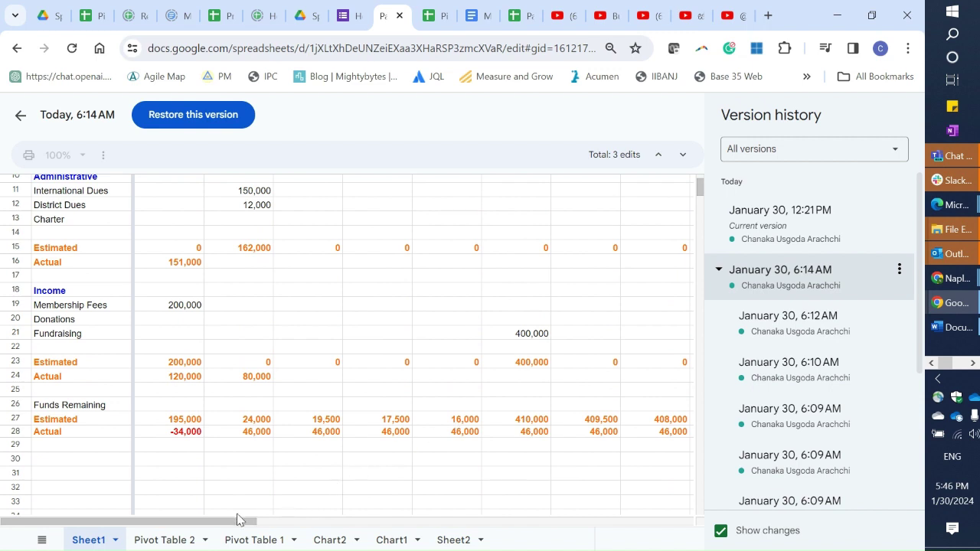
{"action": "left_click_drag", "start_coordinate": [235, 521], "coordinate": [311, 532]}
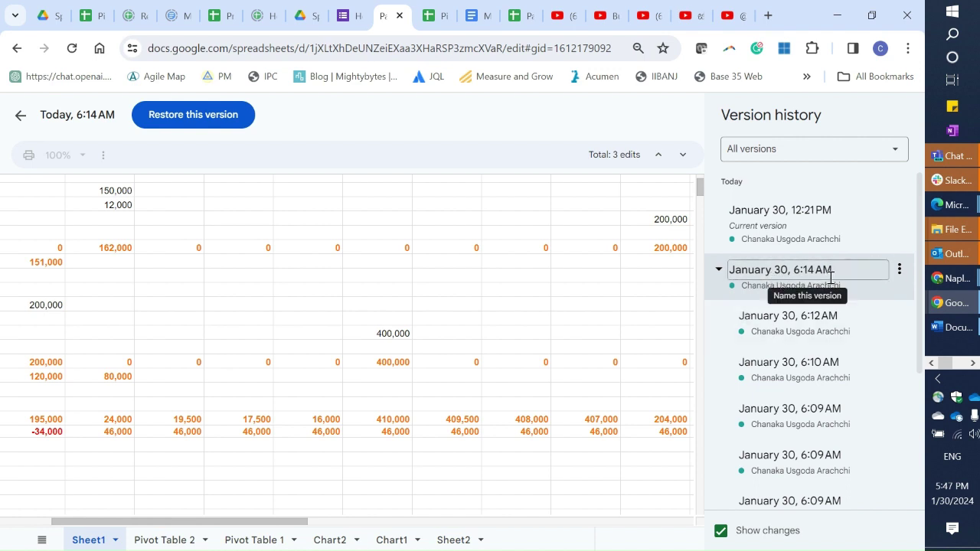
Restore the budget to the January 30, 6:14 AM version and check its Funds Remaining rows
{"action": "left_click", "coordinate": [898, 271]}
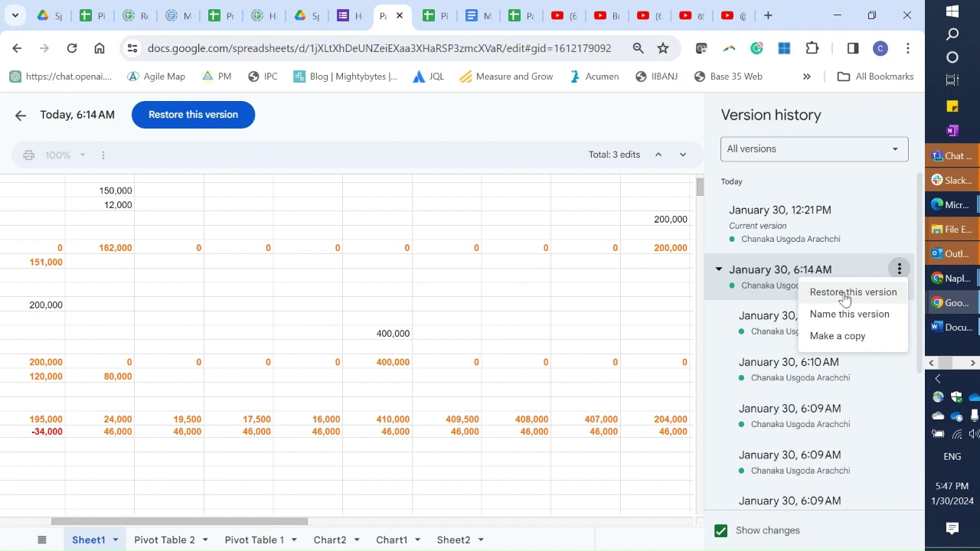
{"action": "left_click", "coordinate": [843, 293]}
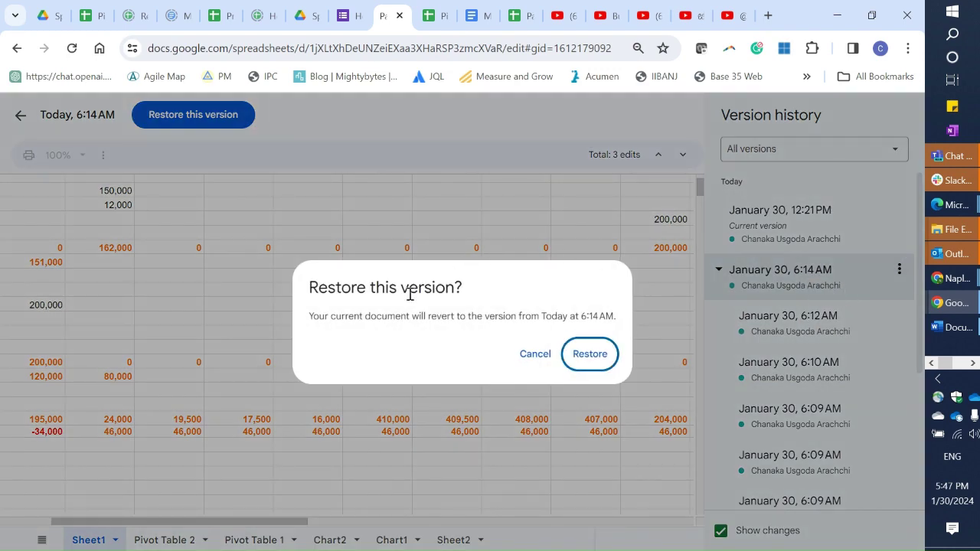
{"action": "left_click", "coordinate": [590, 353]}
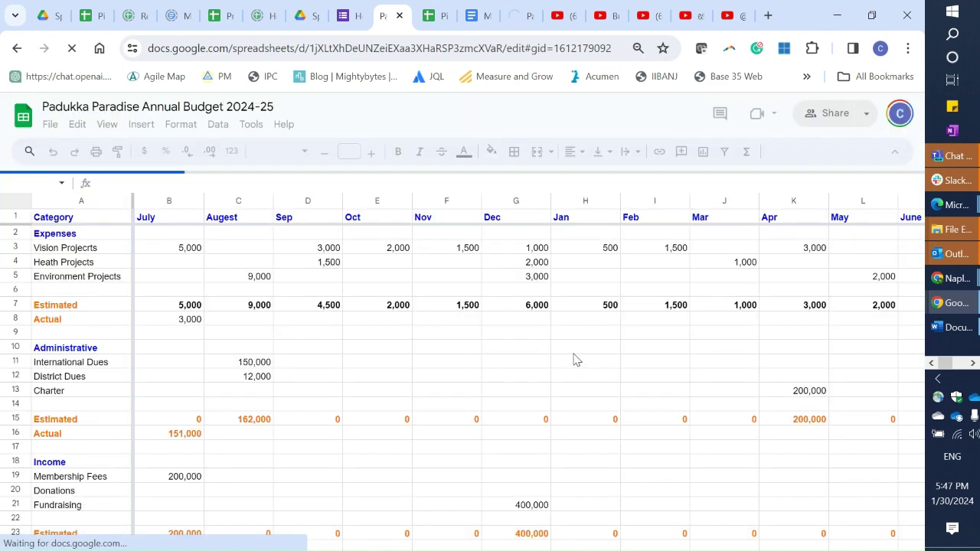
{"action": "scroll", "coordinate": [578, 361], "scroll_direction": "down", "scroll_amount": 3}
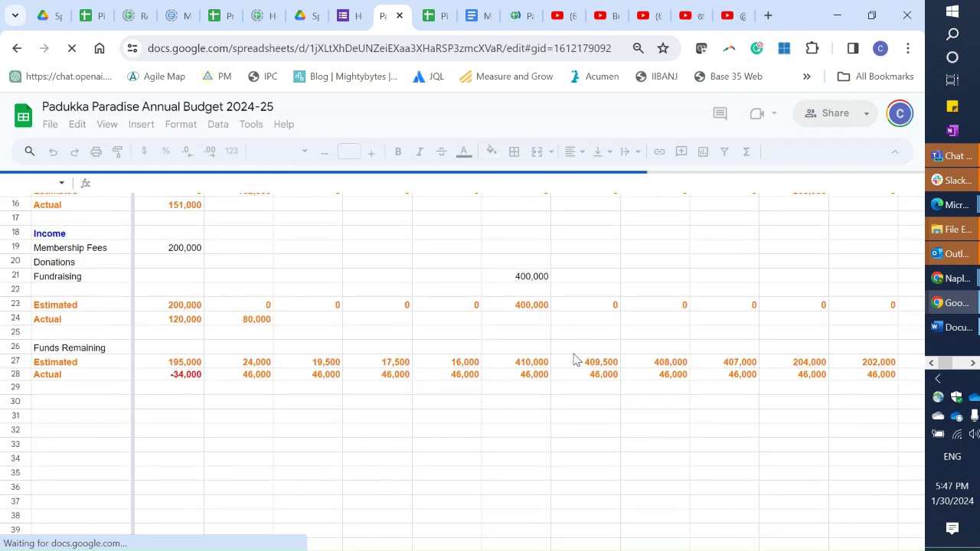
{"action": "scroll", "coordinate": [576, 360], "scroll_direction": "up", "scroll_amount": 3}
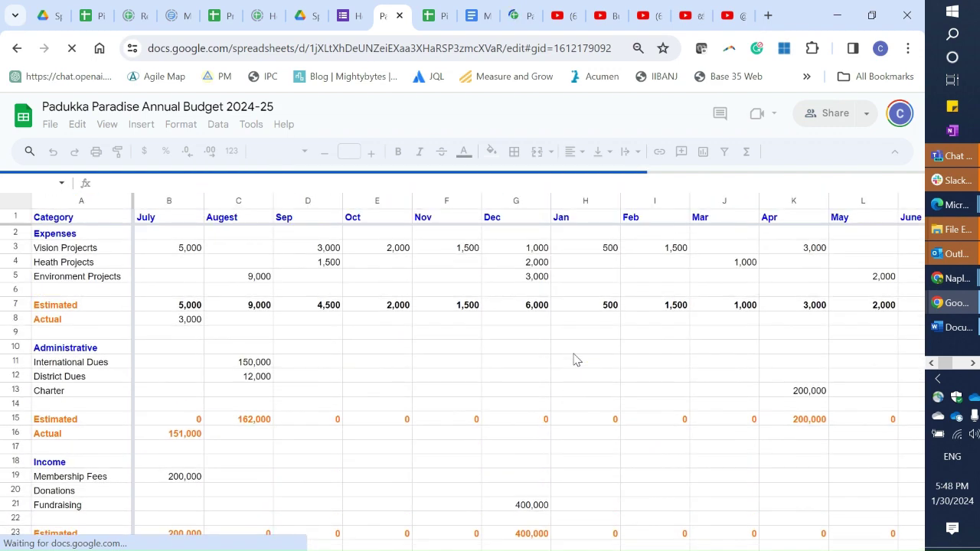
{"action": "scroll", "coordinate": [576, 359], "scroll_direction": "down", "scroll_amount": 2}
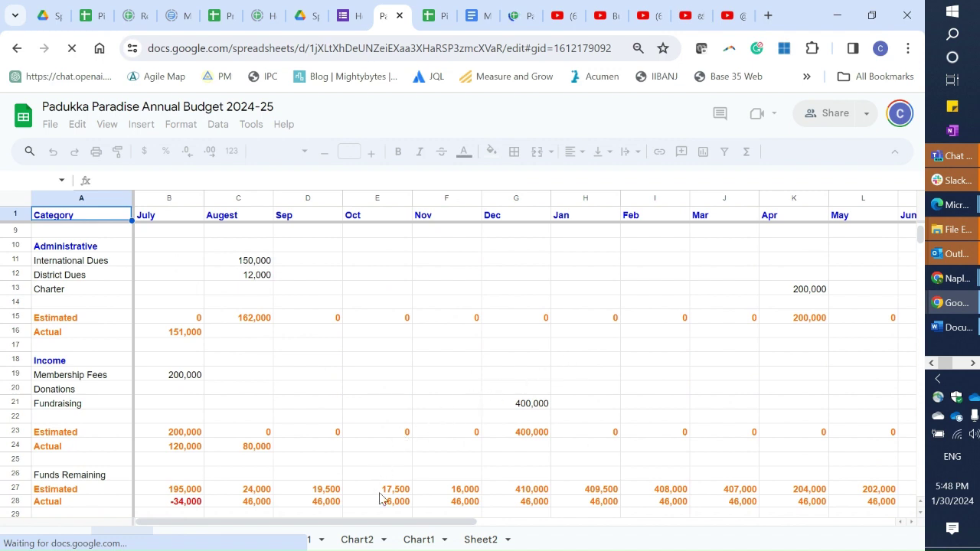
View the contents of the Chart1 and Chart2 sheets
{"action": "left_click", "coordinate": [417, 540]}
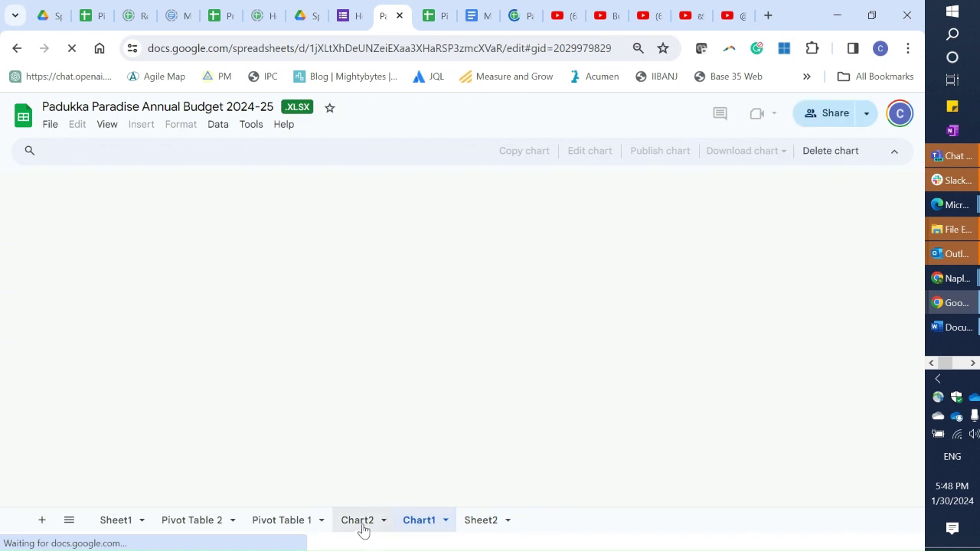
{"action": "left_click", "coordinate": [363, 528]}
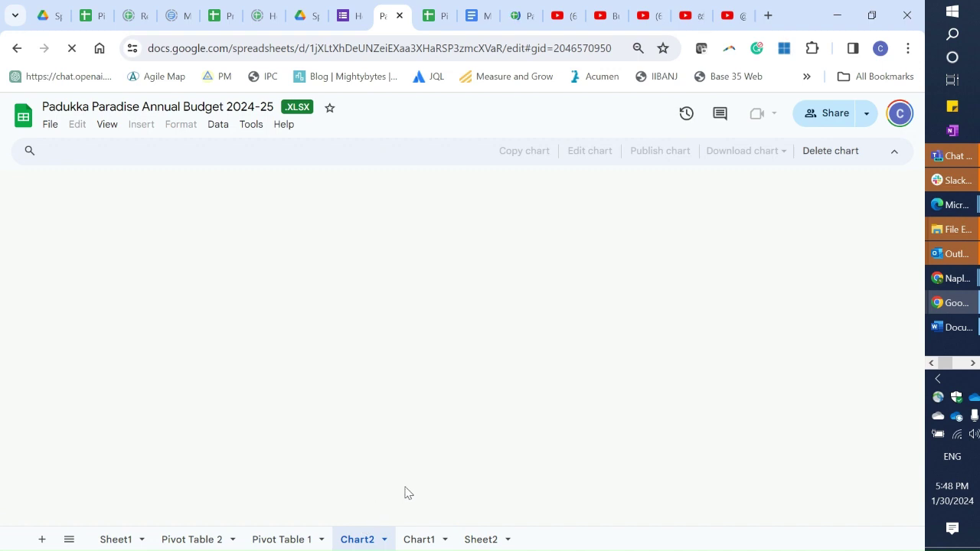
{"action": "left_click", "coordinate": [417, 540]}
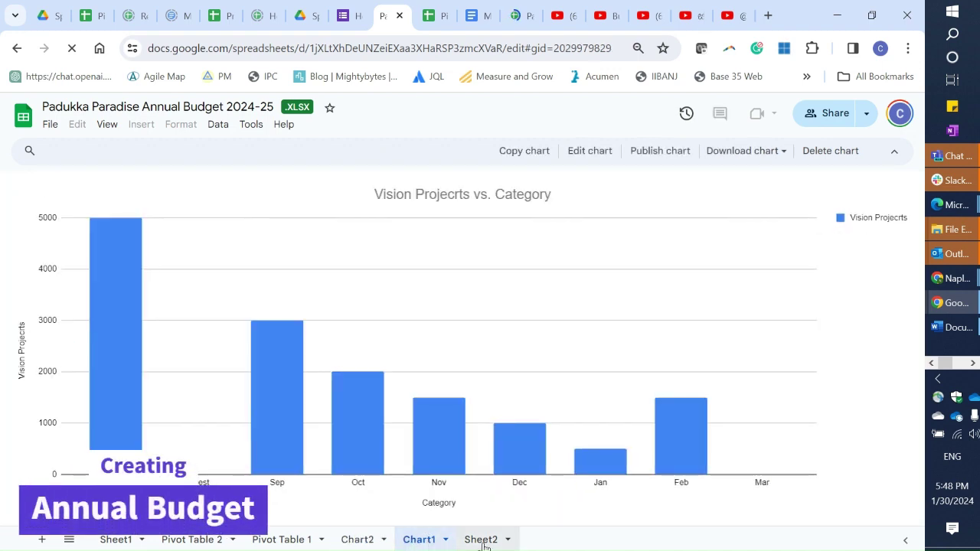
Delete the Pivot Table 1 and Pivot Table 2 sheets from the budget workbook
{"action": "left_click", "coordinate": [285, 540]}
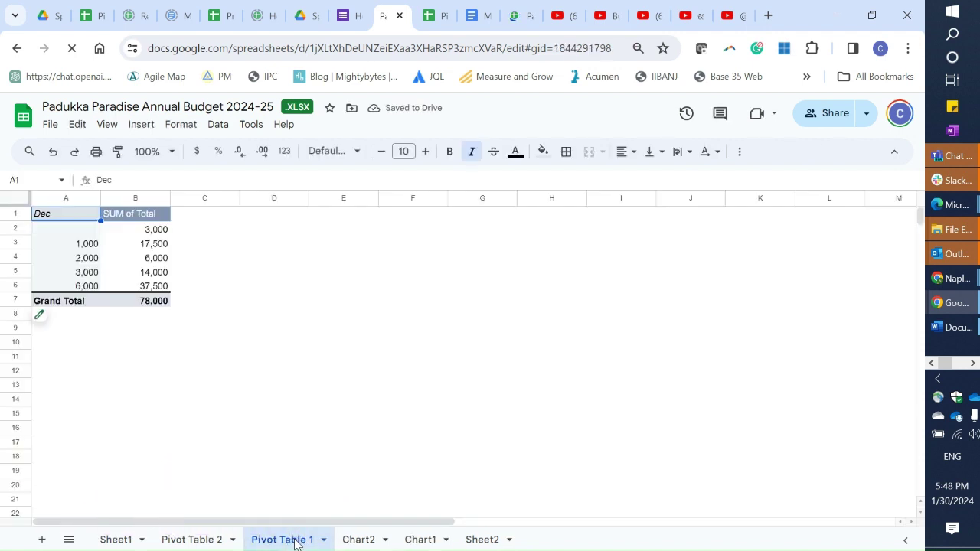
{"action": "right_click", "coordinate": [291, 540]}
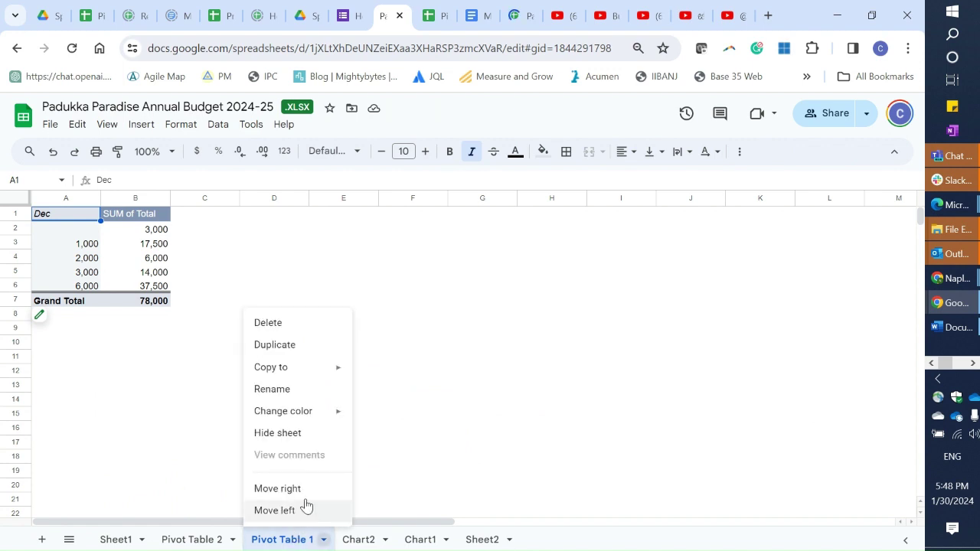
{"action": "left_click", "coordinate": [326, 333]}
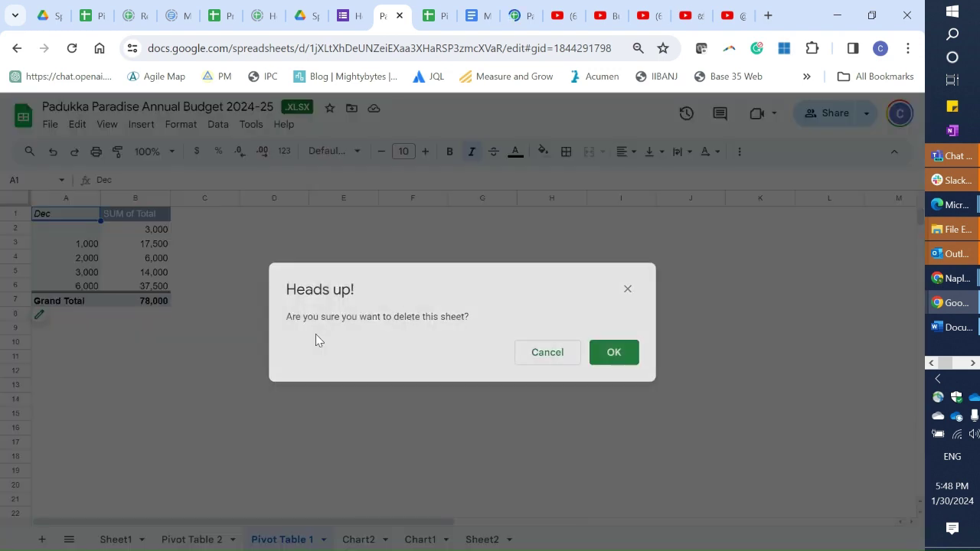
{"action": "left_click", "coordinate": [615, 358]}
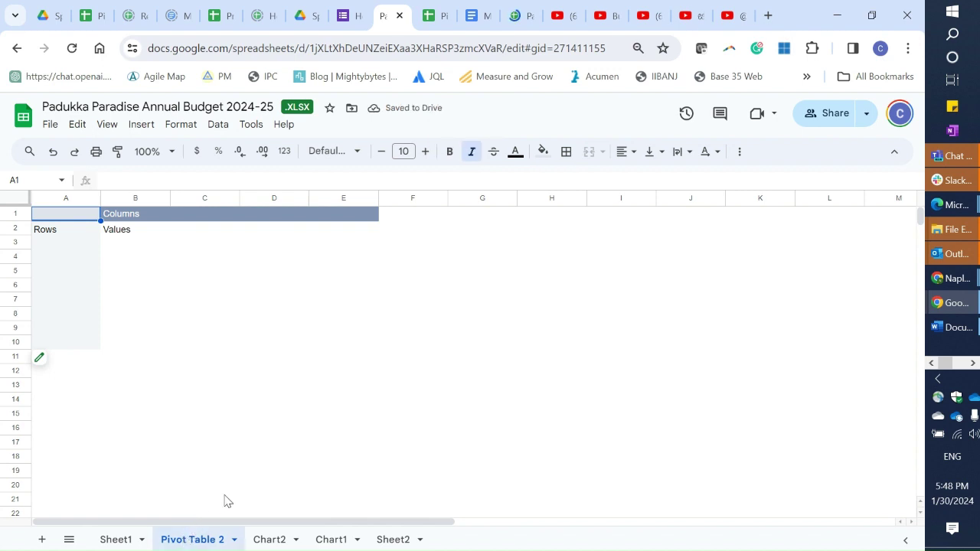
{"action": "right_click", "coordinate": [194, 542]}
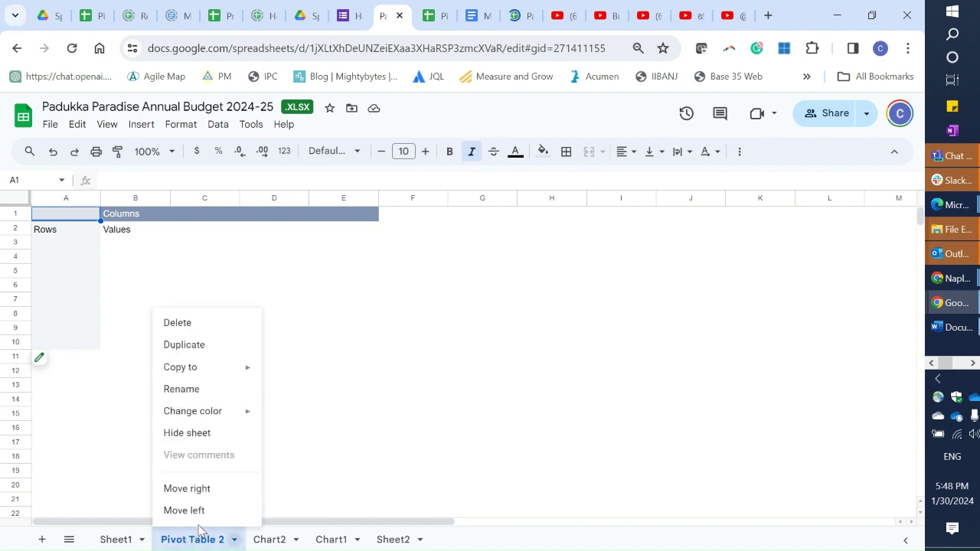
{"action": "left_click", "coordinate": [225, 323]}
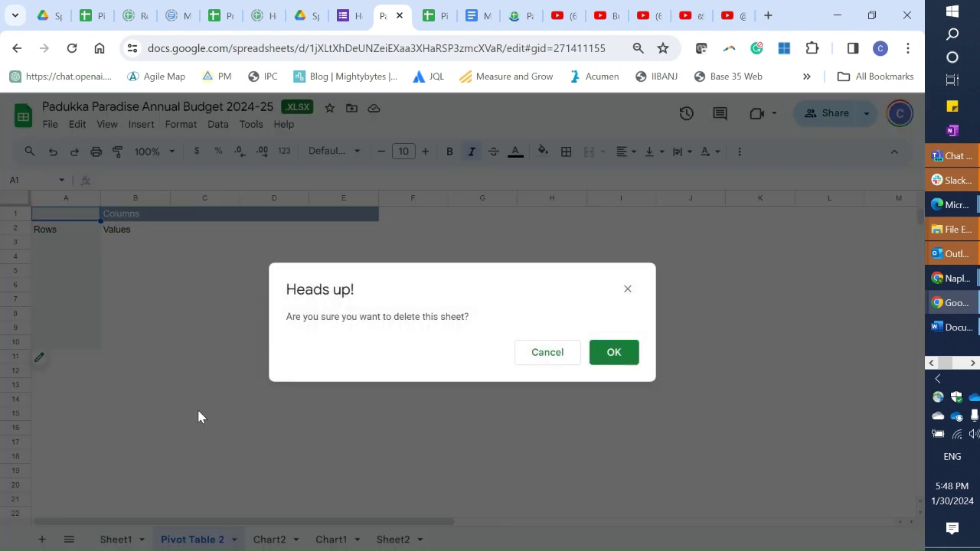
{"action": "left_click", "coordinate": [607, 362]}
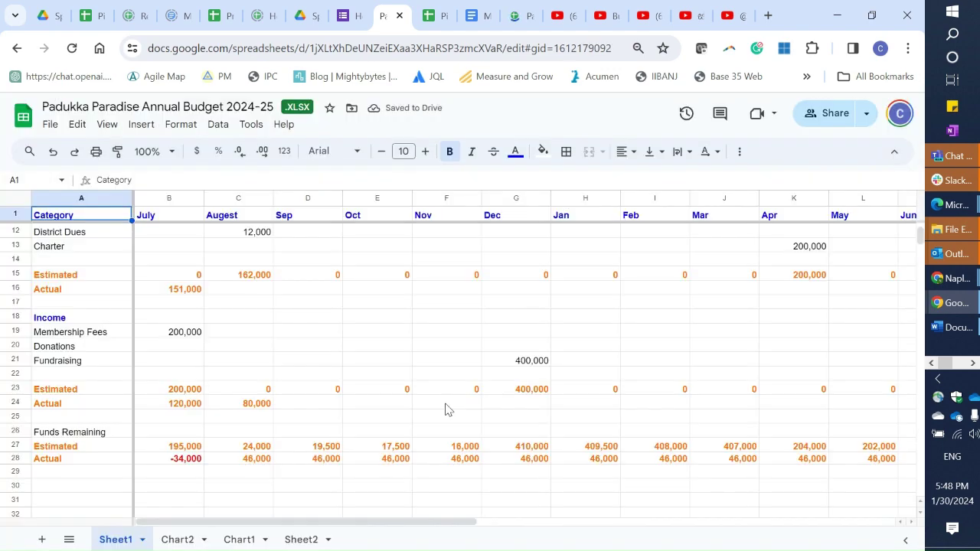
Fill the monthly amounts of the three Expenses project rows, cells B3:M5 on Sheet1, with yellow
{"action": "scroll", "coordinate": [446, 410], "scroll_direction": "up", "scroll_amount": 5}
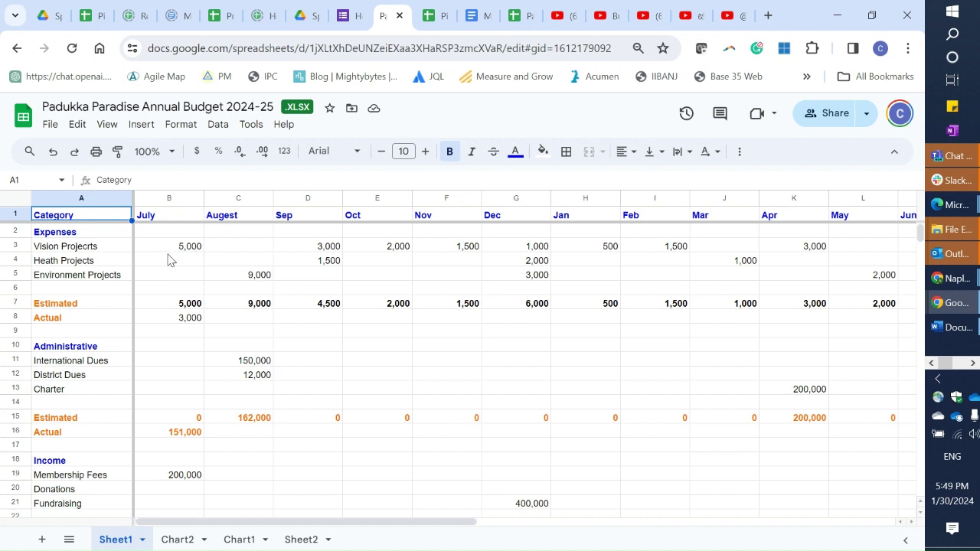
{"action": "left_click_drag", "start_coordinate": [166, 250], "coordinate": [540, 279]}
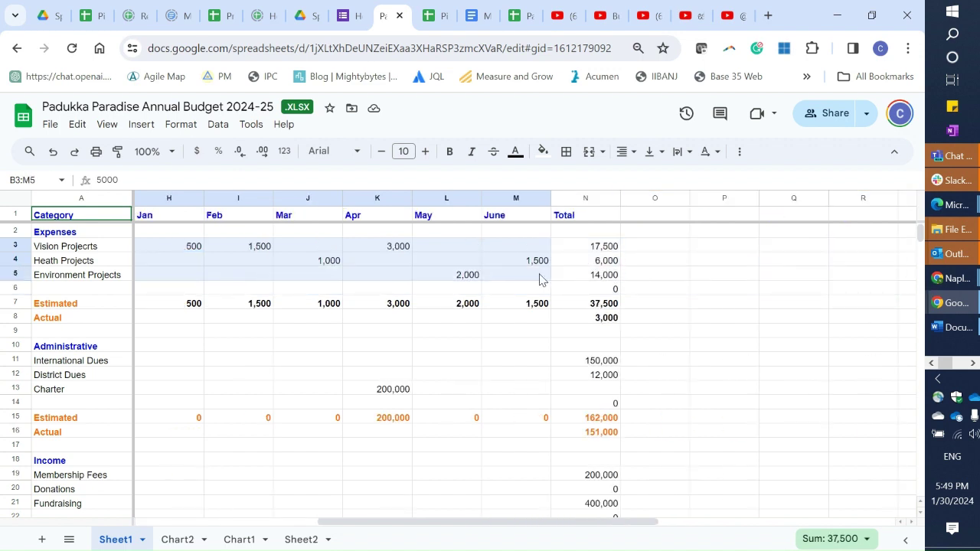
{"action": "left_click_drag", "start_coordinate": [539, 279], "coordinate": [540, 280]}
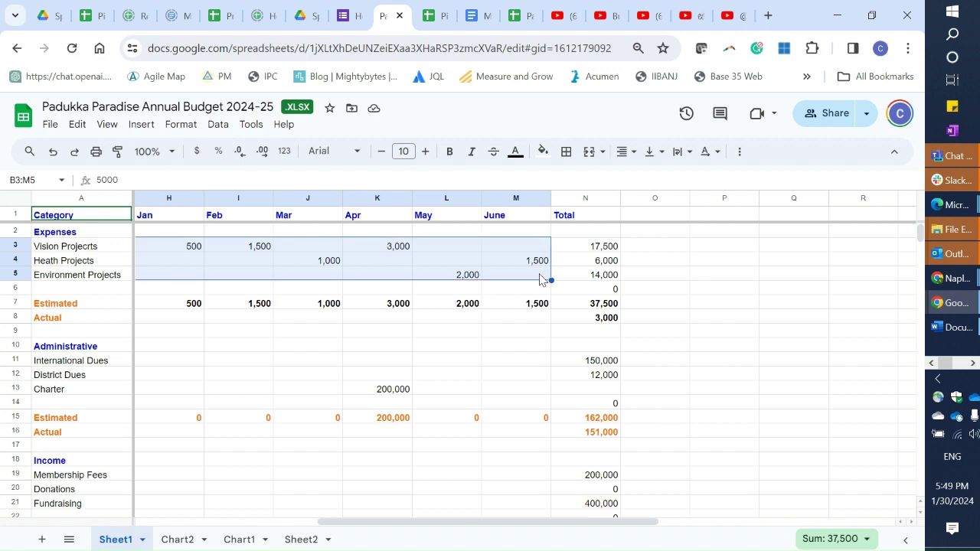
{"action": "left_click", "coordinate": [542, 153]}
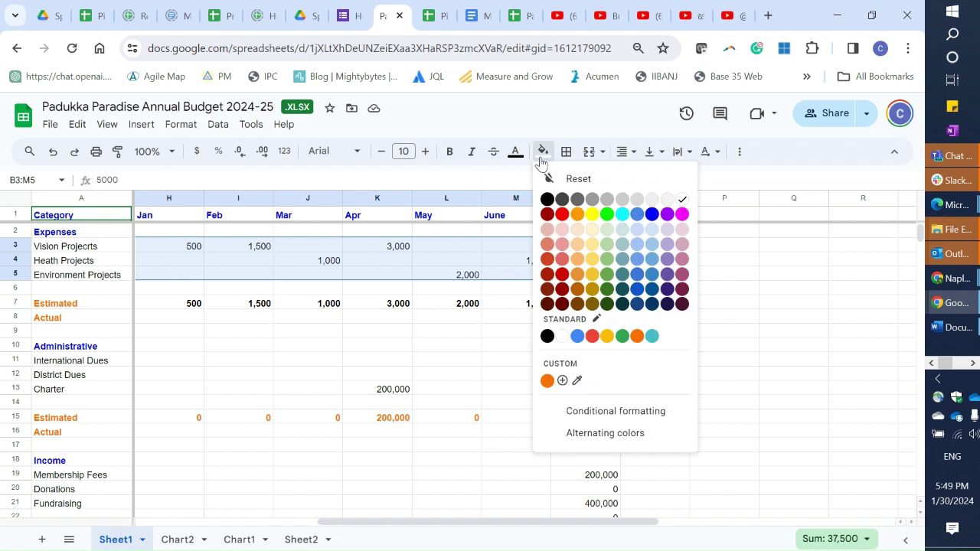
{"action": "left_click", "coordinate": [592, 215]}
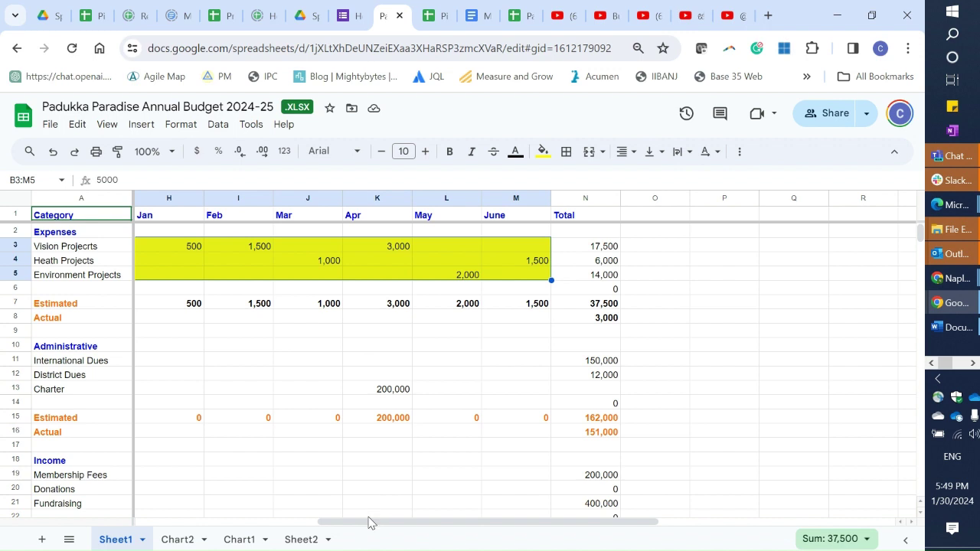
{"action": "left_click_drag", "start_coordinate": [365, 526], "coordinate": [149, 523]}
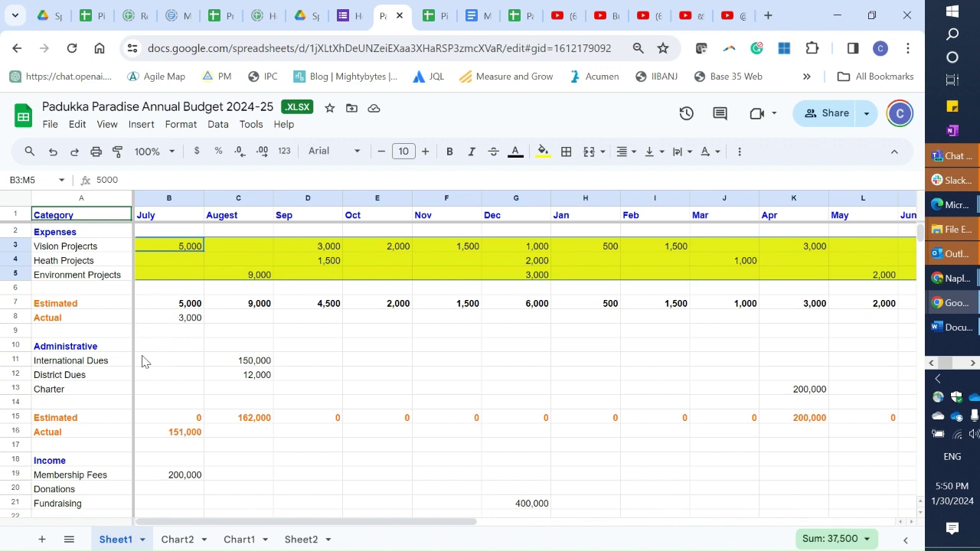
Fill the monthly amounts of the three Administrative rows, cells B11:M13, with yellow
{"action": "left_click_drag", "start_coordinate": [142, 361], "coordinate": [218, 395]}
{"action": "left_click_drag", "start_coordinate": [285, 395], "coordinate": [922, 403]}
{"action": "left_click_drag", "start_coordinate": [852, 396], "coordinate": [827, 396]}
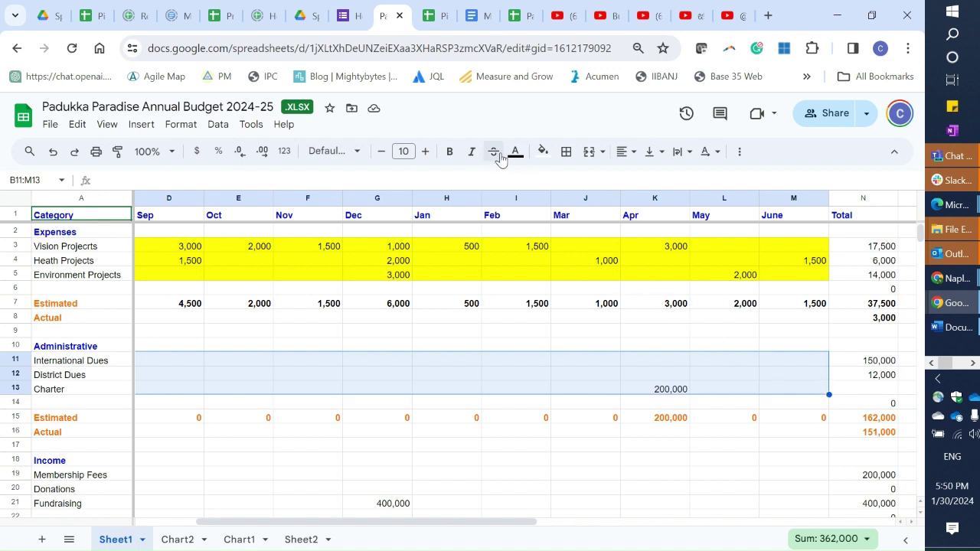
{"action": "left_click", "coordinate": [543, 151]}
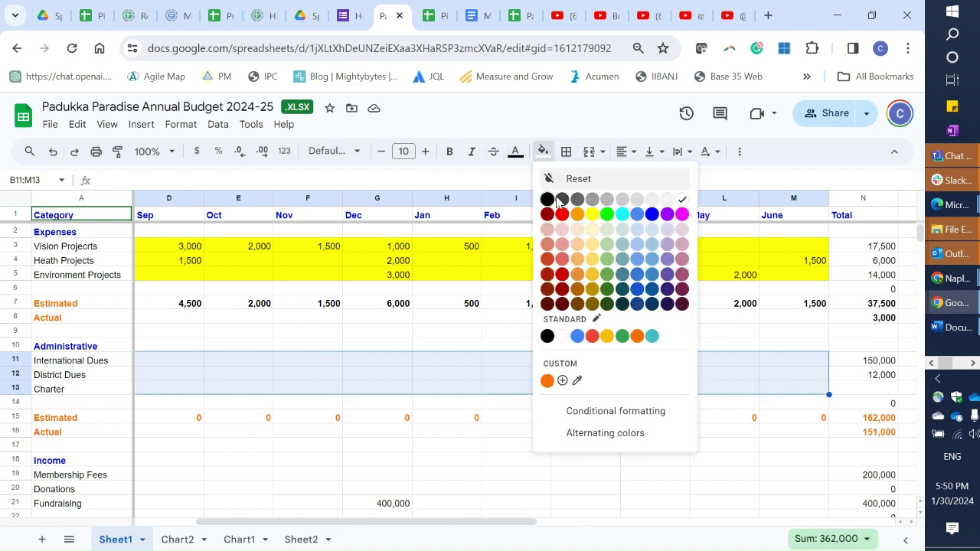
{"action": "left_click", "coordinate": [588, 216]}
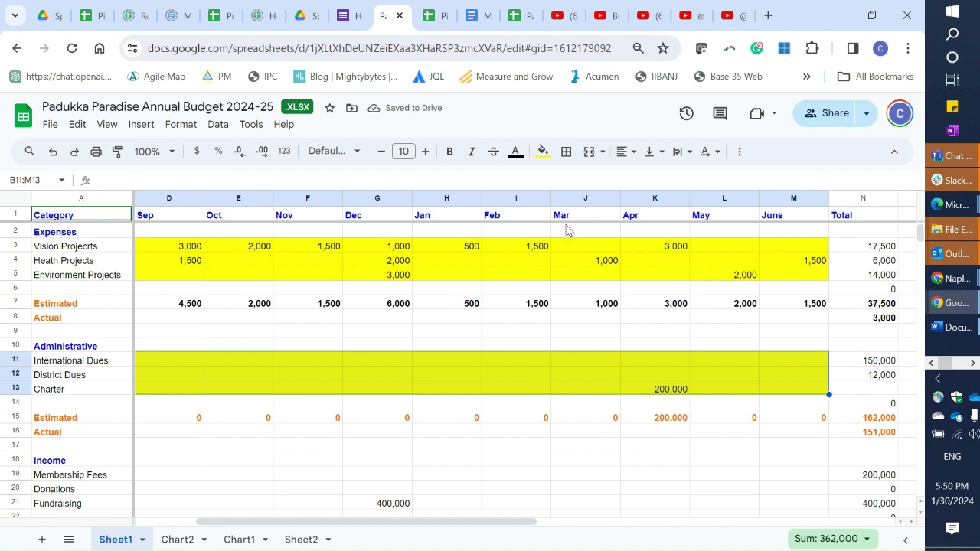
Fill the monthly amounts of the three Income rows, cells B19:M21, with yellow
{"action": "scroll", "coordinate": [482, 263], "scroll_direction": "down", "scroll_amount": 3}
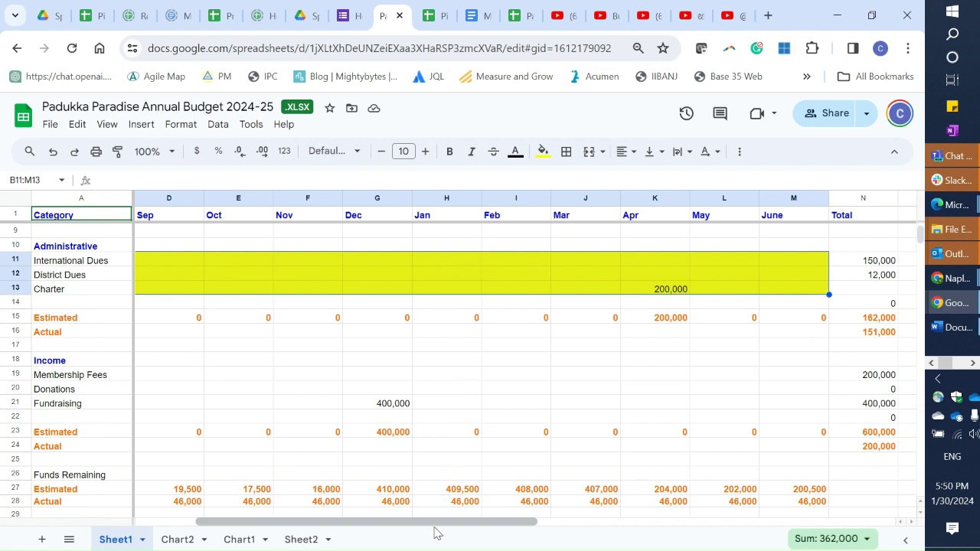
{"action": "left_click_drag", "start_coordinate": [435, 527], "coordinate": [245, 495]}
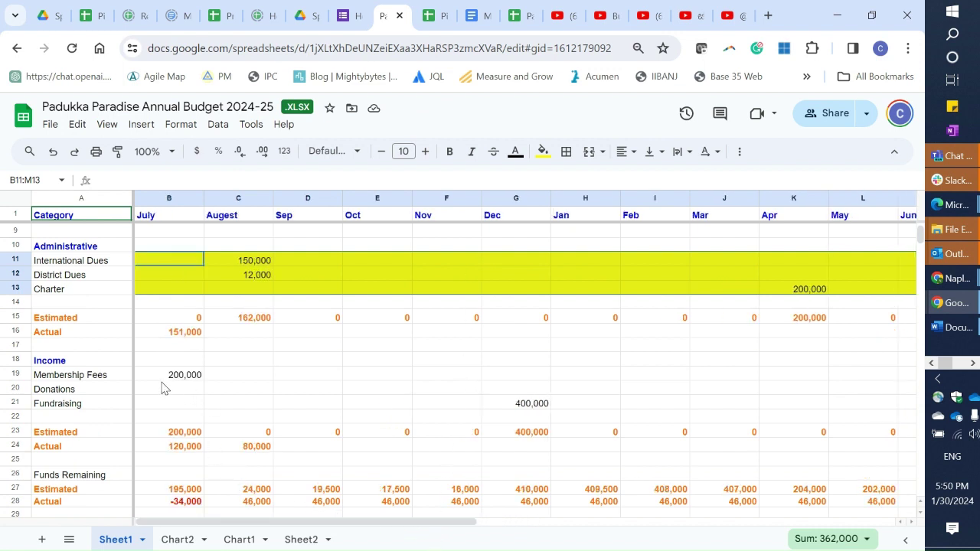
{"action": "left_click_drag", "start_coordinate": [160, 378], "coordinate": [607, 410]}
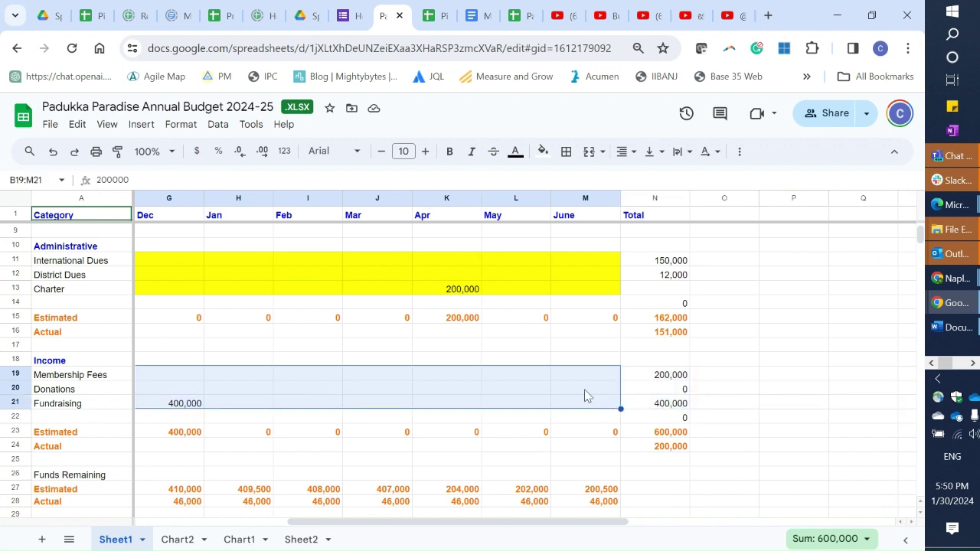
{"action": "left_click", "coordinate": [543, 151]}
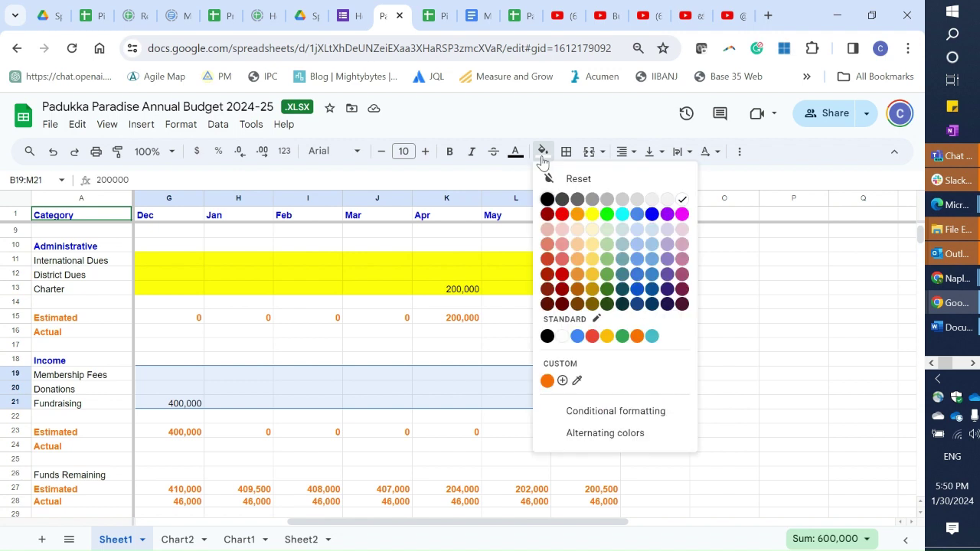
{"action": "left_click", "coordinate": [591, 214]}
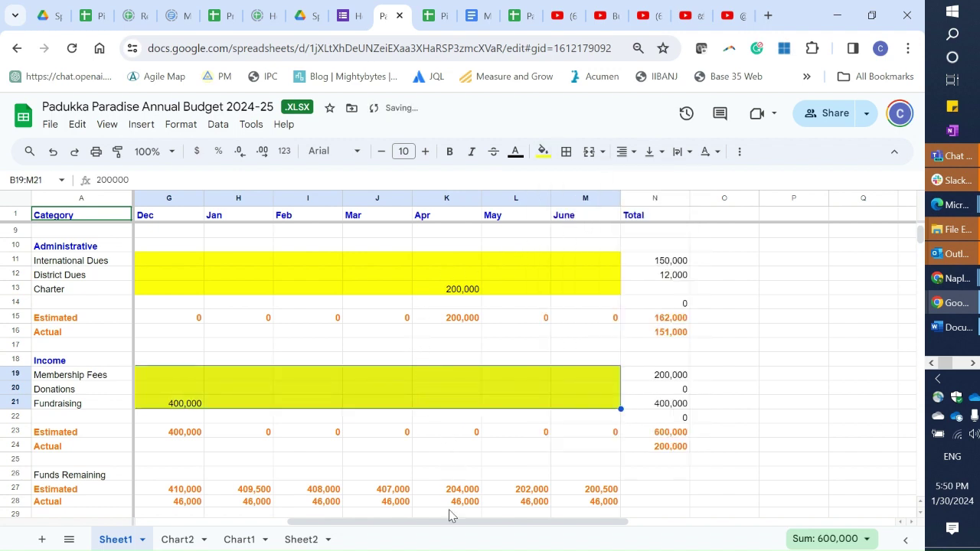
Fill the monthly cells of the Expenses Actual row, B8:M8, with bright green
{"action": "left_click_drag", "start_coordinate": [441, 525], "coordinate": [264, 523]}
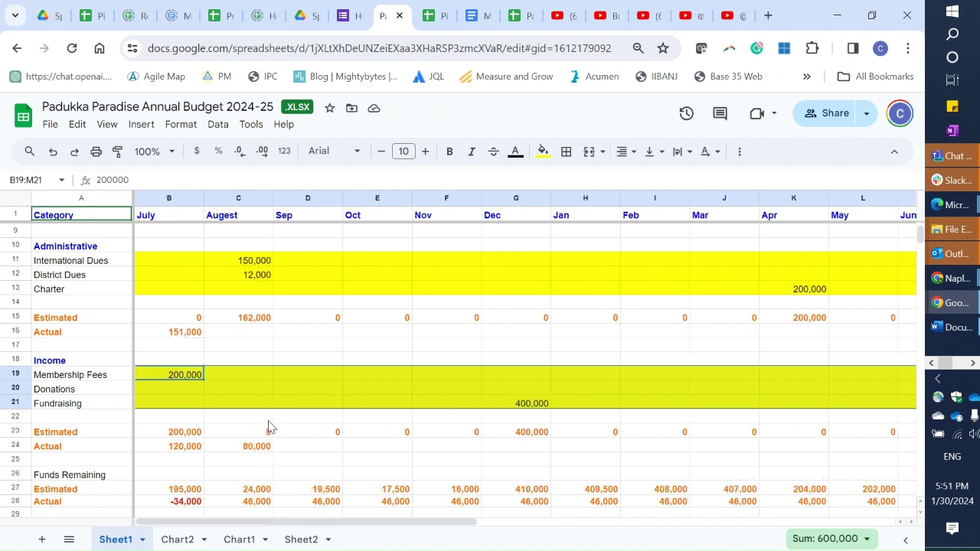
{"action": "scroll", "coordinate": [270, 419], "scroll_direction": "up", "scroll_amount": 3}
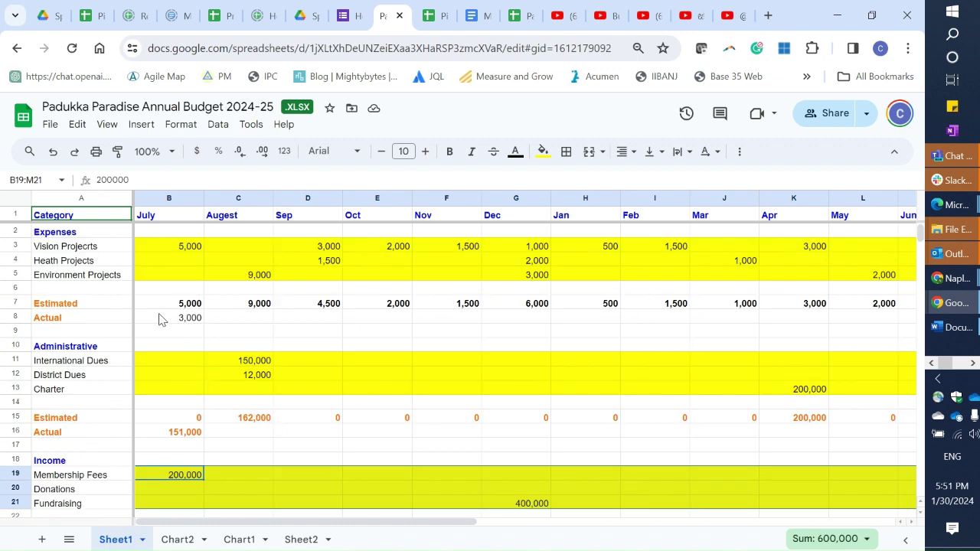
{"action": "left_click_drag", "start_coordinate": [159, 319], "coordinate": [674, 323]}
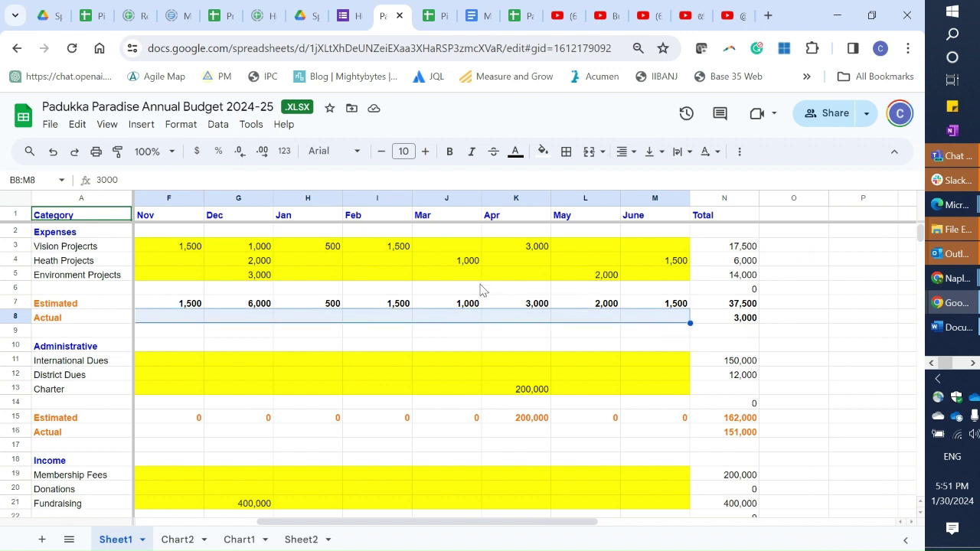
{"action": "left_click", "coordinate": [542, 151]}
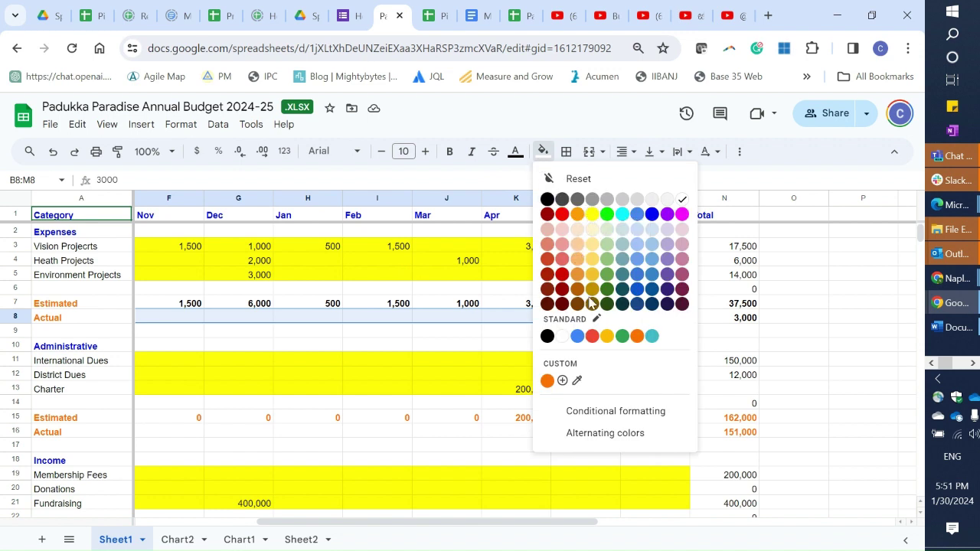
{"action": "left_click", "coordinate": [621, 336]}
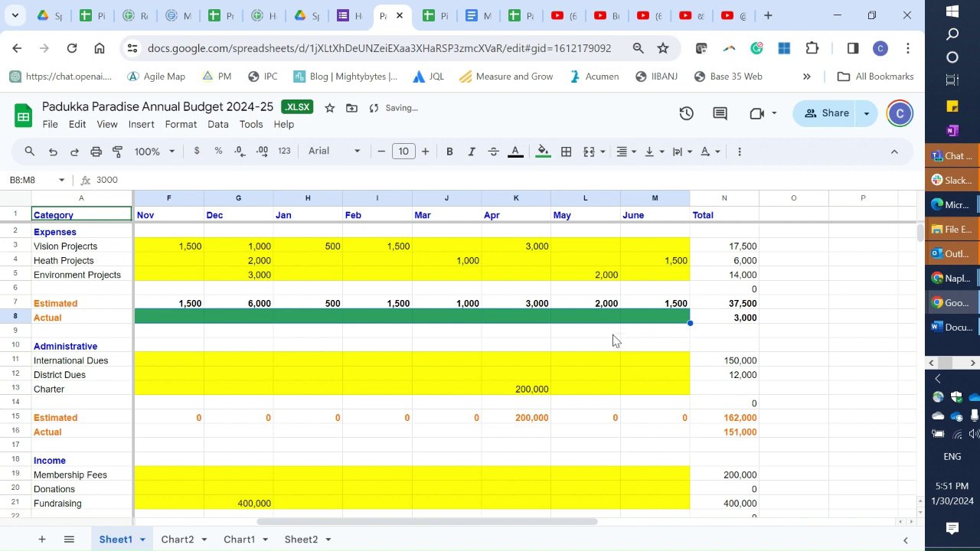
{"action": "left_click", "coordinate": [543, 150]}
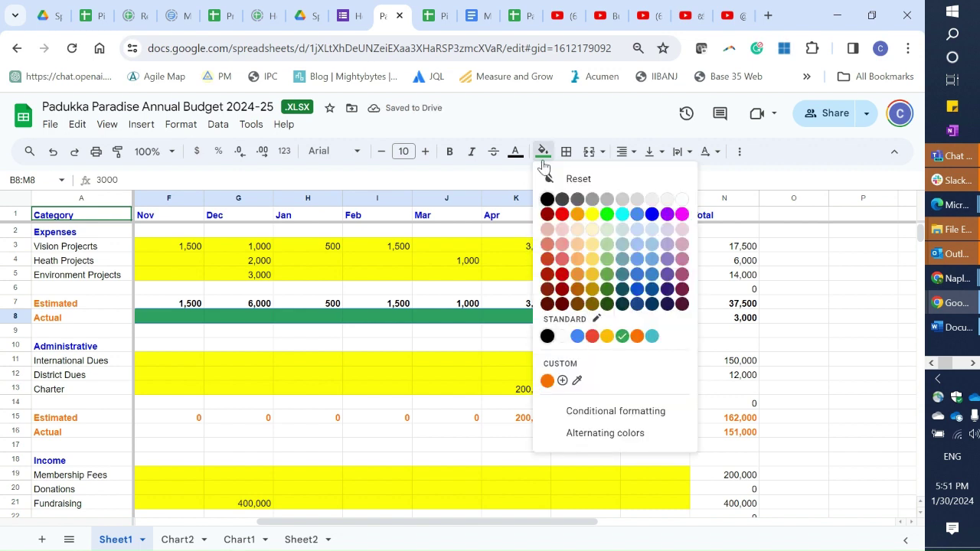
{"action": "left_click", "coordinate": [607, 214]}
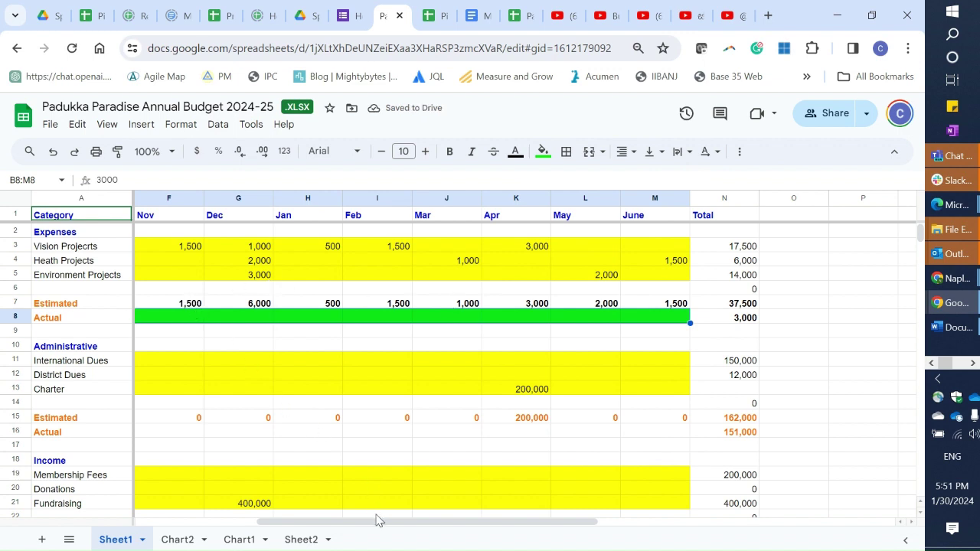
Set the text of the Administrative Actual row, cells B16:M16, to black and fill them with bright green
{"action": "left_click_drag", "start_coordinate": [376, 520], "coordinate": [190, 513]}
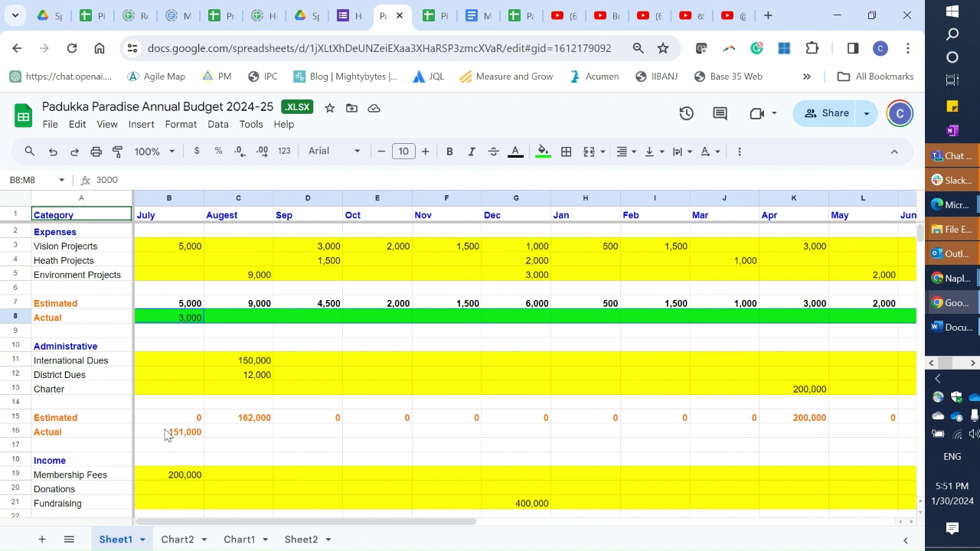
{"action": "left_click_drag", "start_coordinate": [167, 435], "coordinate": [446, 443]}
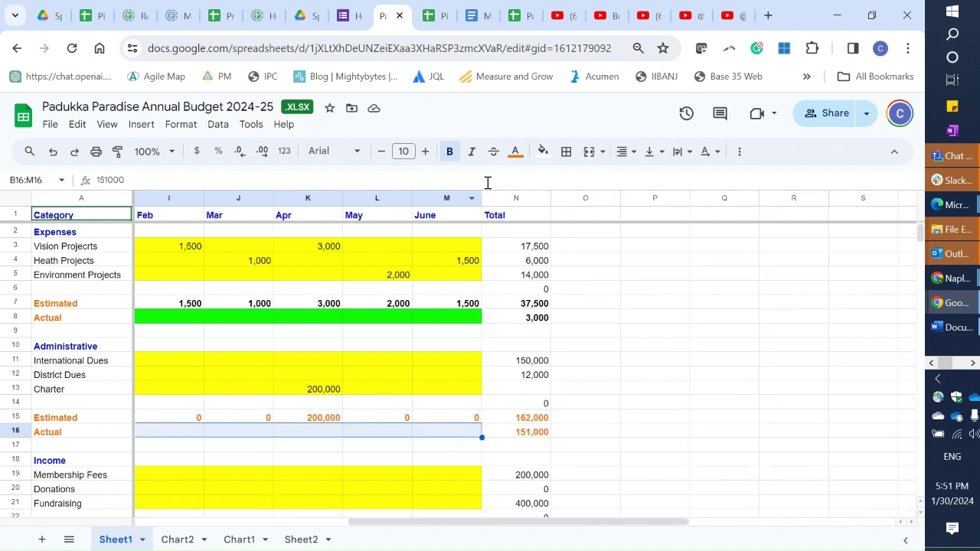
{"action": "left_click", "coordinate": [516, 154]}
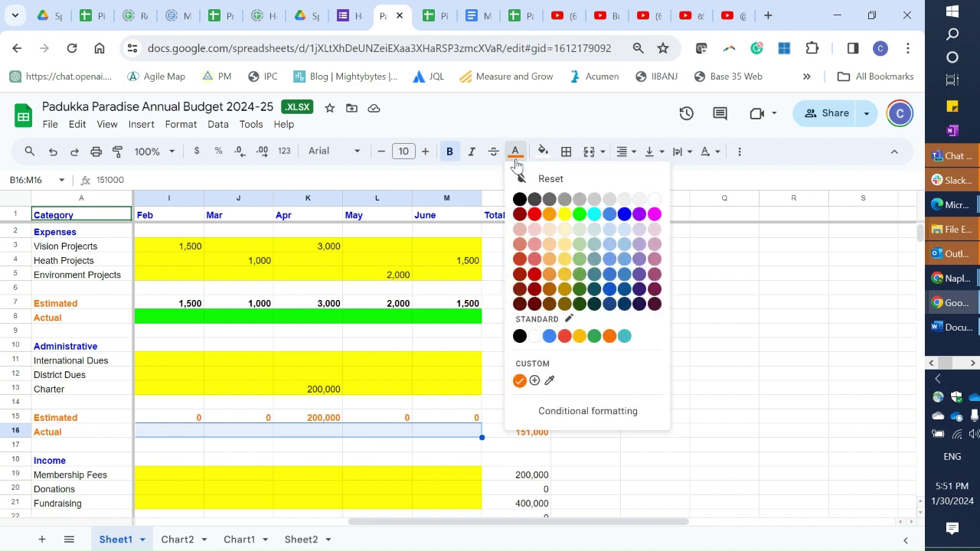
{"action": "left_click", "coordinate": [578, 216]}
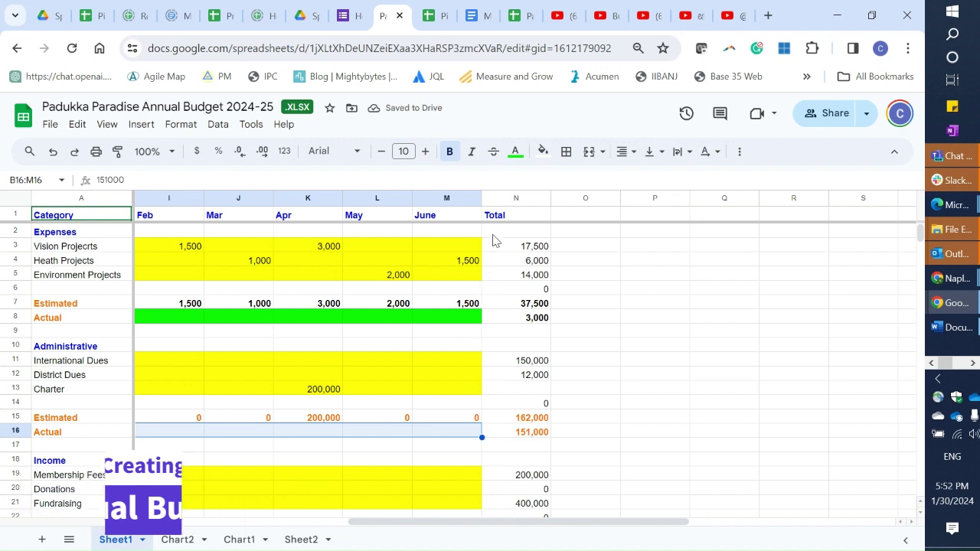
{"action": "left_click", "coordinate": [542, 151]}
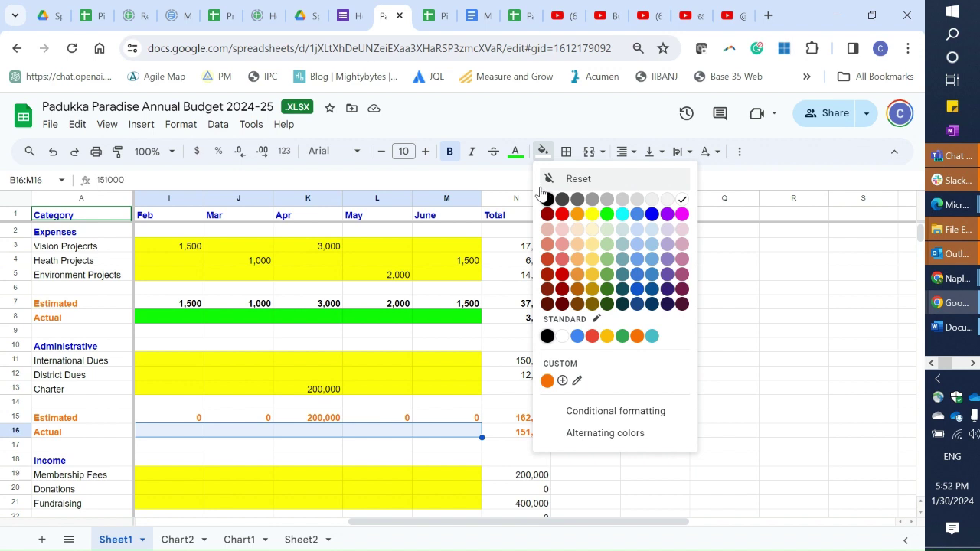
{"action": "left_click", "coordinate": [516, 153]}
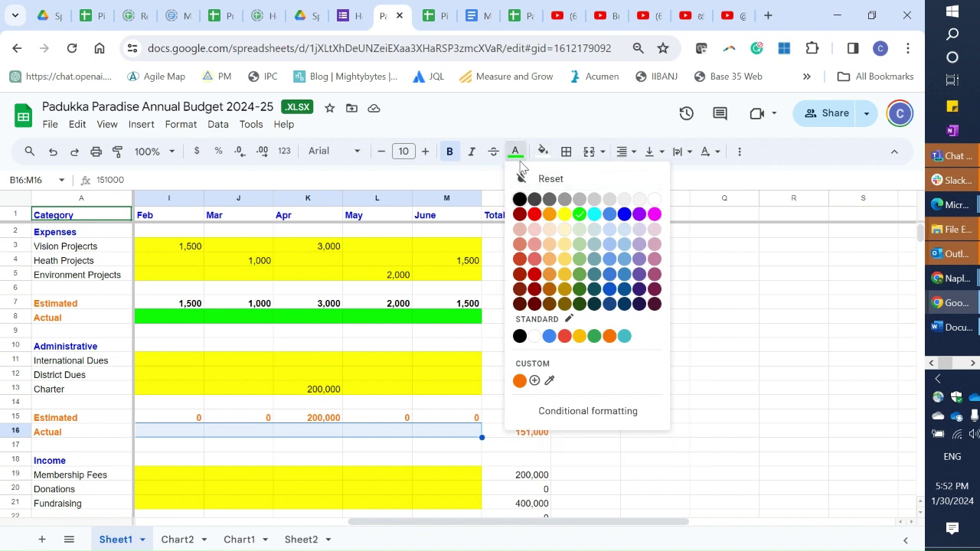
{"action": "left_click", "coordinate": [519, 200]}
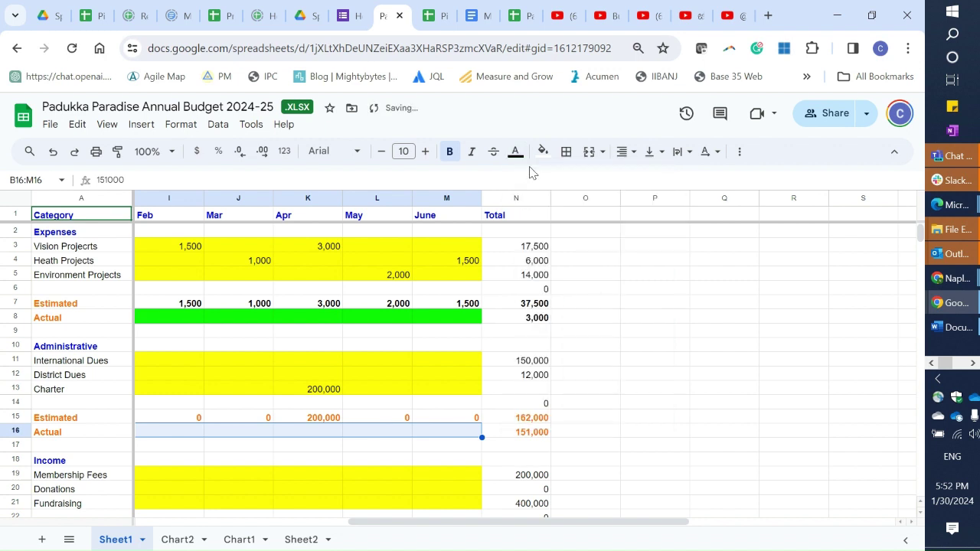
{"action": "left_click", "coordinate": [542, 151]}
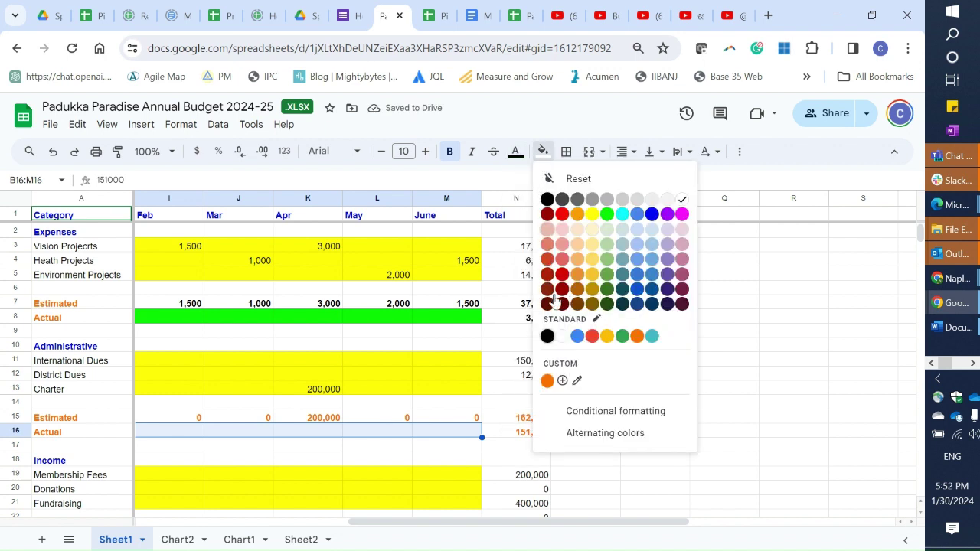
{"action": "left_click", "coordinate": [606, 219]}
Fill the monthly cells of the Income Actual row, B24:M24, with bright green
{"action": "left_click_drag", "start_coordinate": [557, 521], "coordinate": [245, 494]}
{"action": "scroll", "coordinate": [198, 476], "scroll_direction": "down", "scroll_amount": 1}
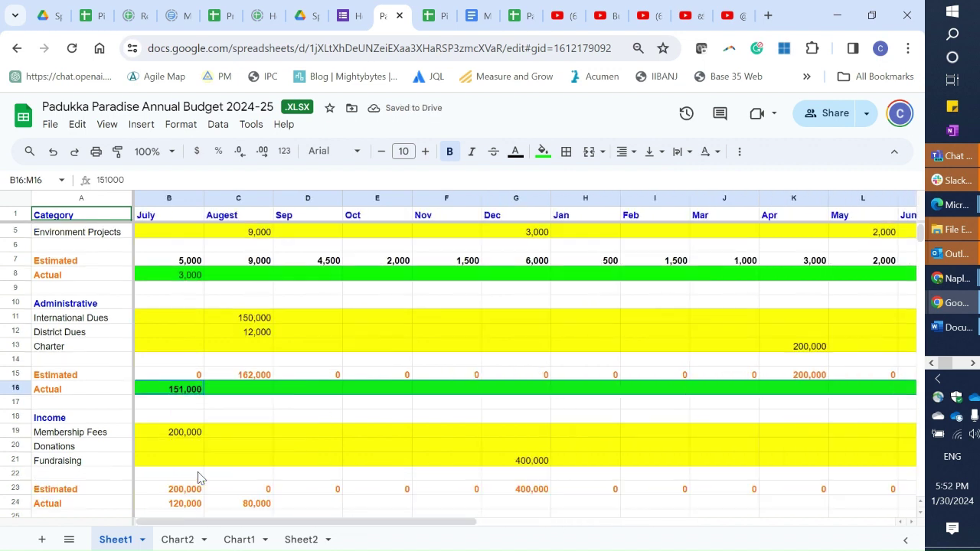
{"action": "scroll", "coordinate": [198, 476], "scroll_direction": "down", "scroll_amount": 1}
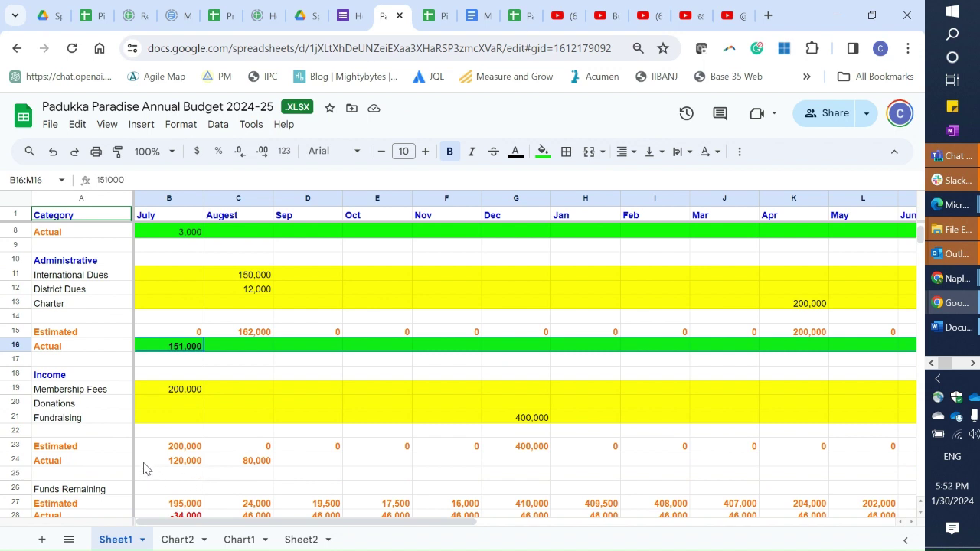
{"action": "left_click", "coordinate": [162, 467]}
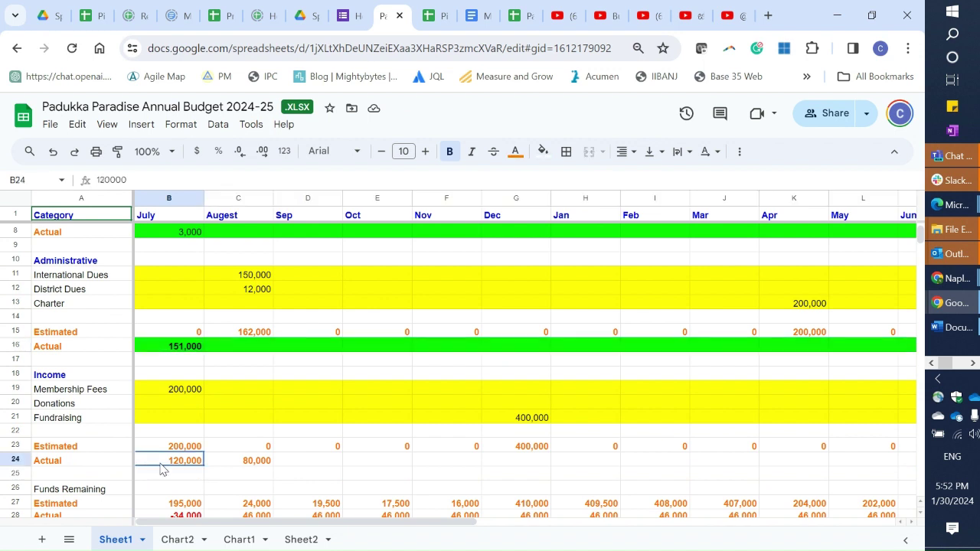
{"action": "left_click_drag", "start_coordinate": [210, 474], "coordinate": [604, 468]}
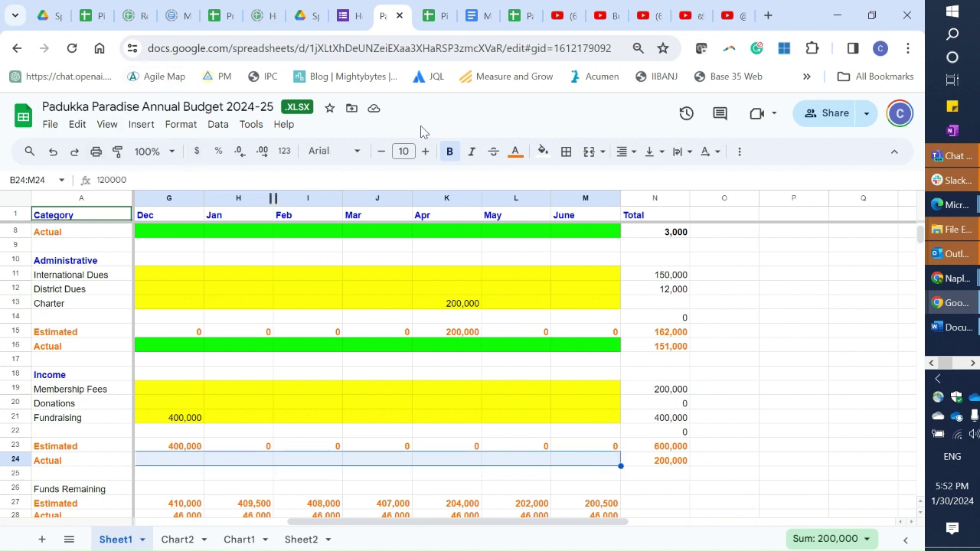
{"action": "left_click", "coordinate": [542, 151]}
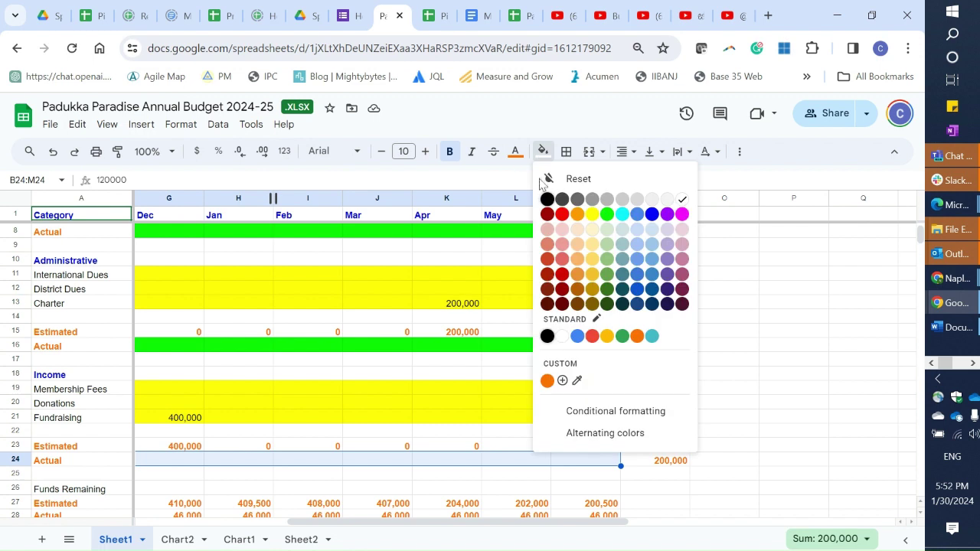
{"action": "left_click", "coordinate": [606, 214]}
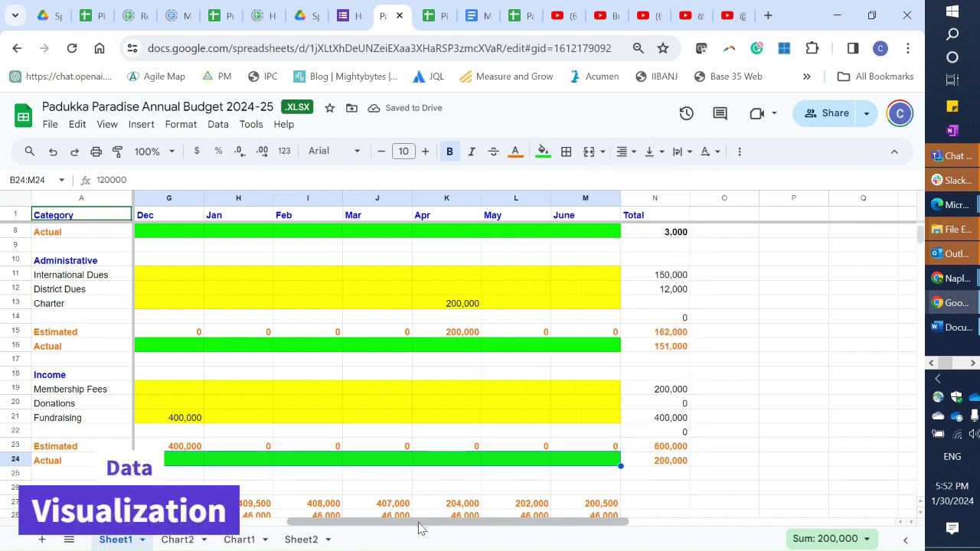
Fill cell A32, below the Funds Remaining section, with bright green as a legend colour
{"action": "left_click_drag", "start_coordinate": [417, 526], "coordinate": [239, 515]}
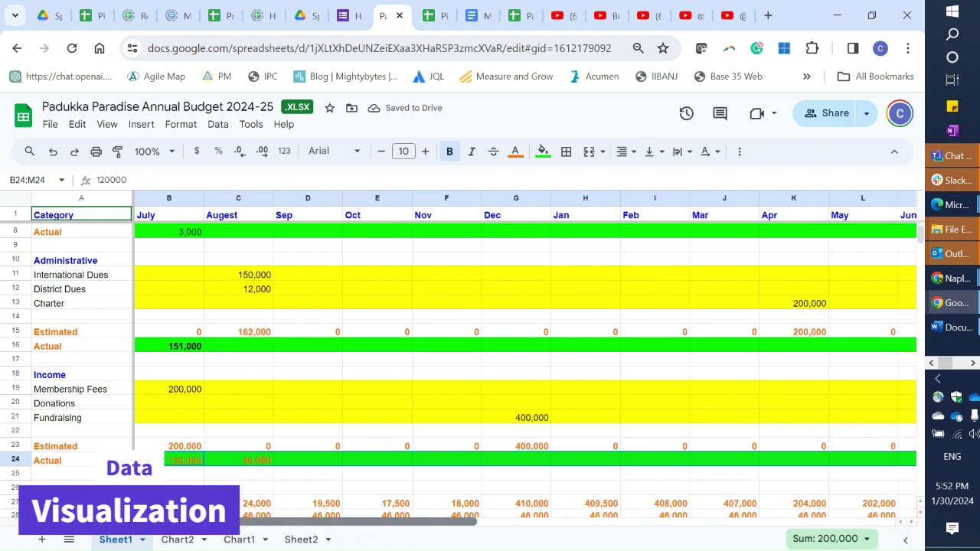
{"action": "scroll", "coordinate": [213, 446], "scroll_direction": "up", "scroll_amount": 2}
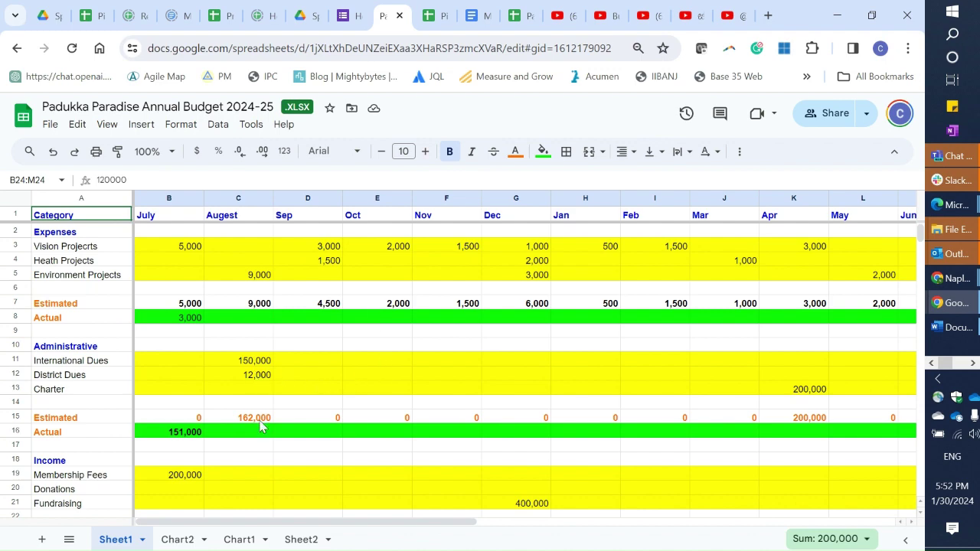
{"action": "scroll", "coordinate": [278, 462], "scroll_direction": "down", "scroll_amount": 3}
{"action": "scroll", "coordinate": [284, 452], "scroll_direction": "up", "scroll_amount": 1}
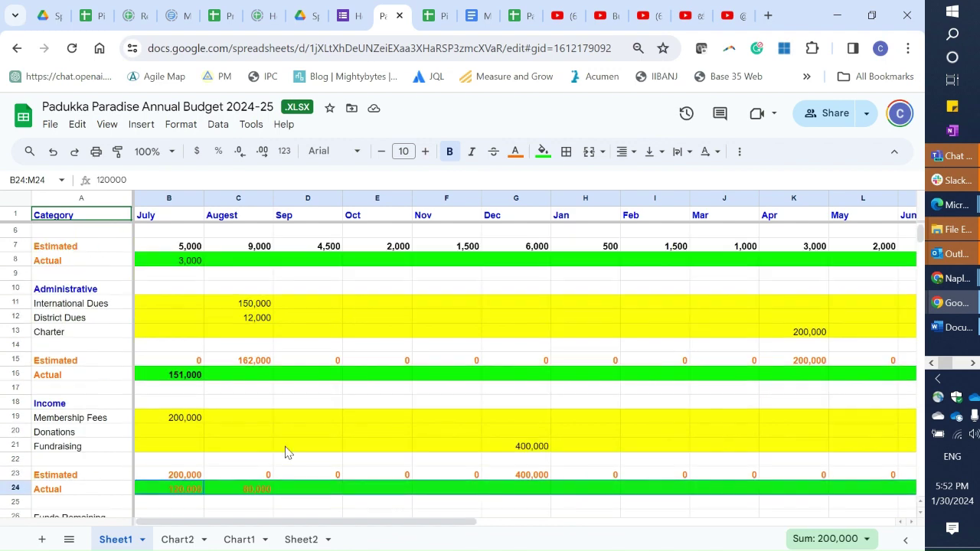
{"action": "scroll", "coordinate": [284, 452], "scroll_direction": "down", "scroll_amount": 4}
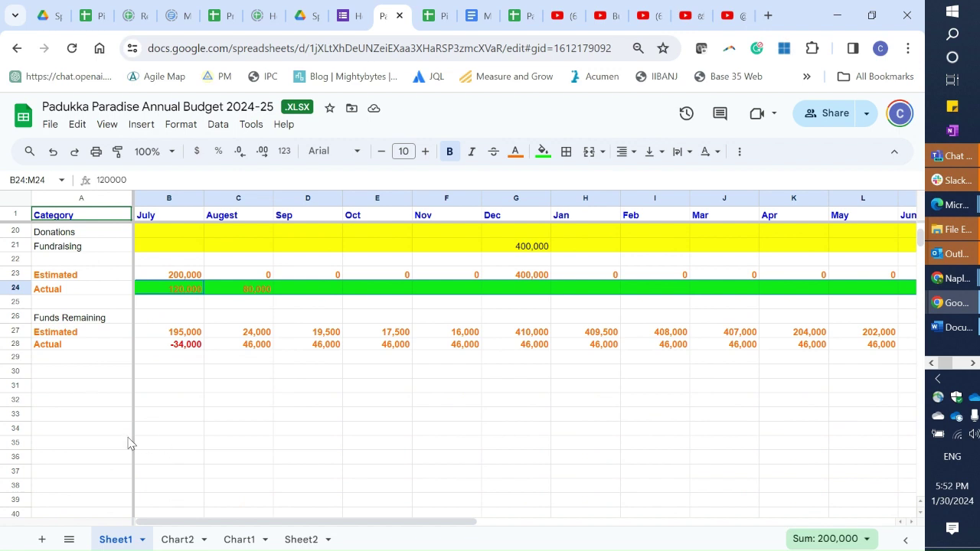
{"action": "left_click", "coordinate": [74, 399]}
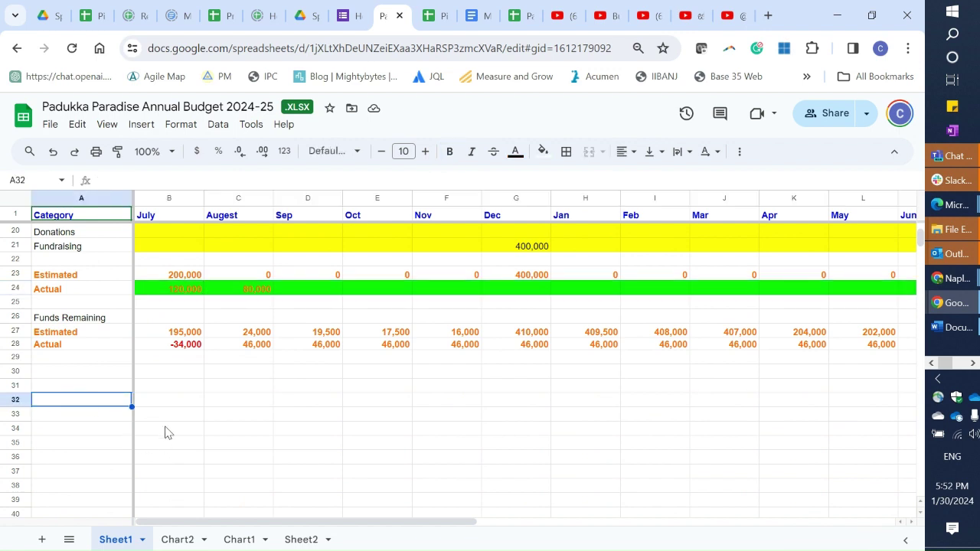
{"action": "left_click", "coordinate": [543, 151]}
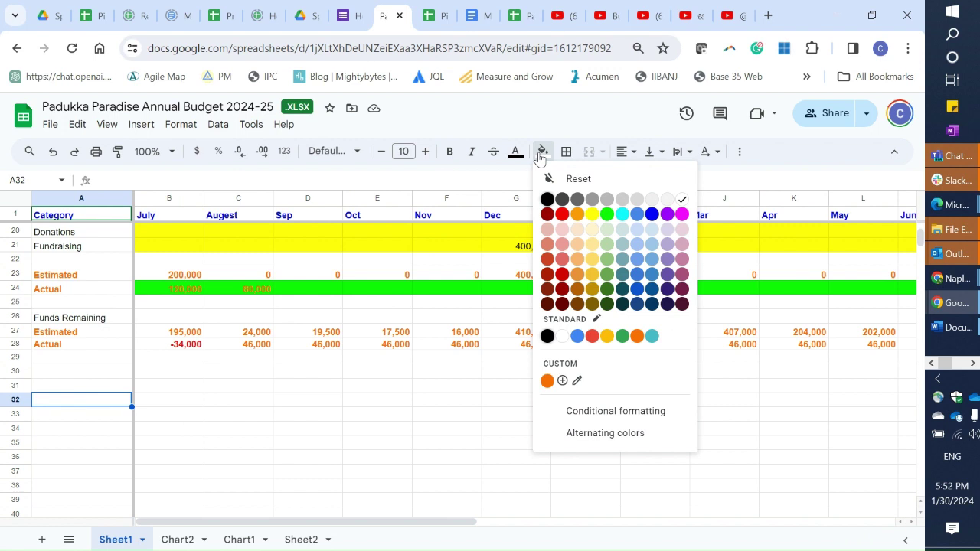
{"action": "left_click", "coordinate": [606, 214]}
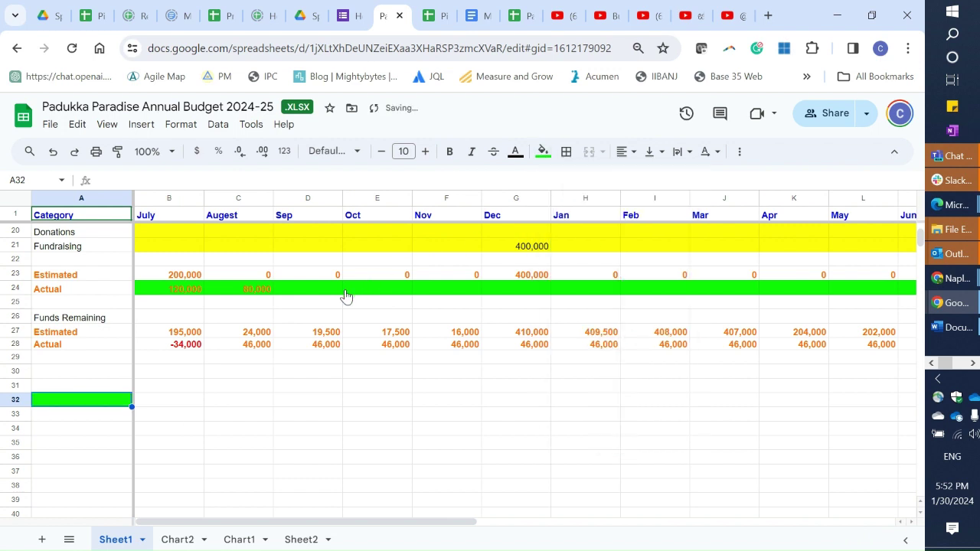
Fill cell A31 with yellow and label it "Planned Values"
{"action": "left_click", "coordinate": [104, 385]}
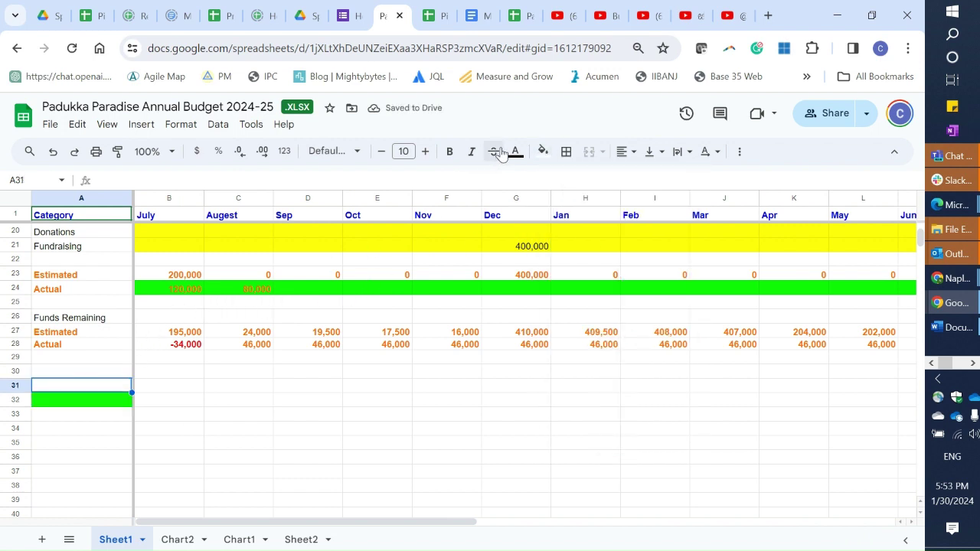
{"action": "left_click", "coordinate": [542, 151]}
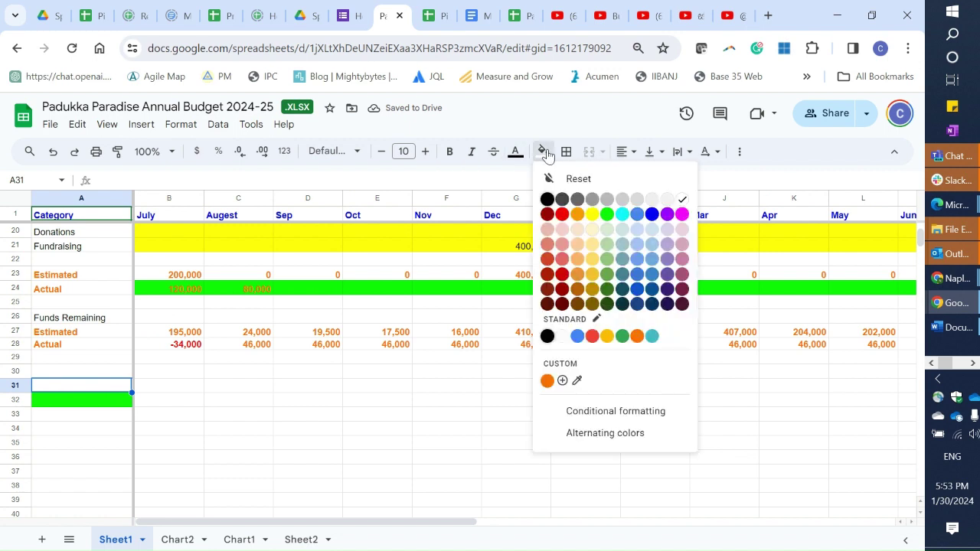
{"action": "left_click", "coordinate": [592, 214]}
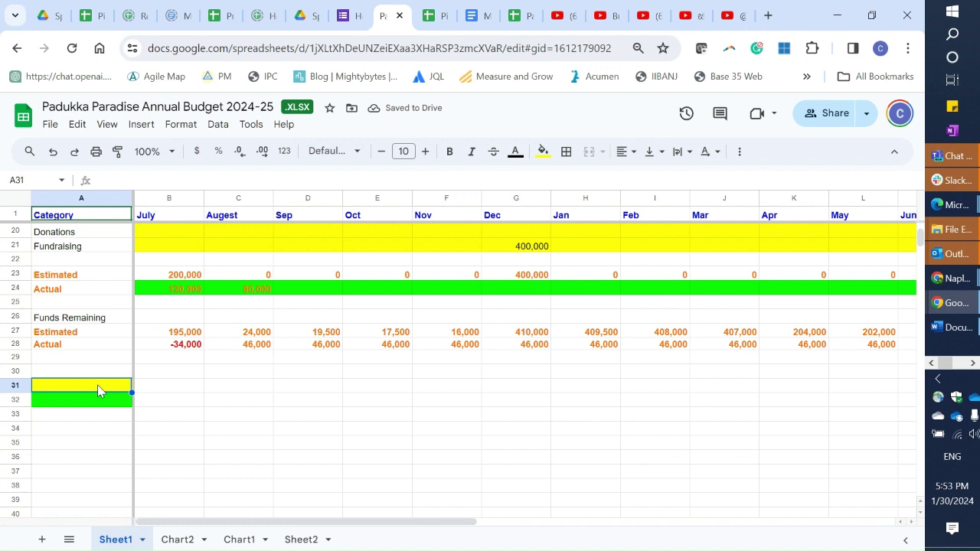
{"action": "type", "text": "Planned Values"}
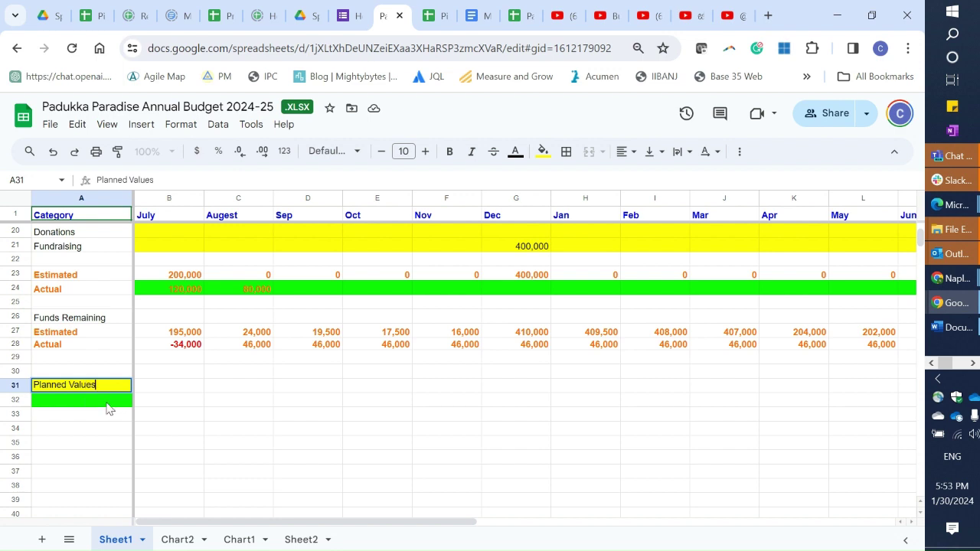
Label the green legend cell A32 "Actual Values"
{"action": "left_click", "coordinate": [107, 405]}
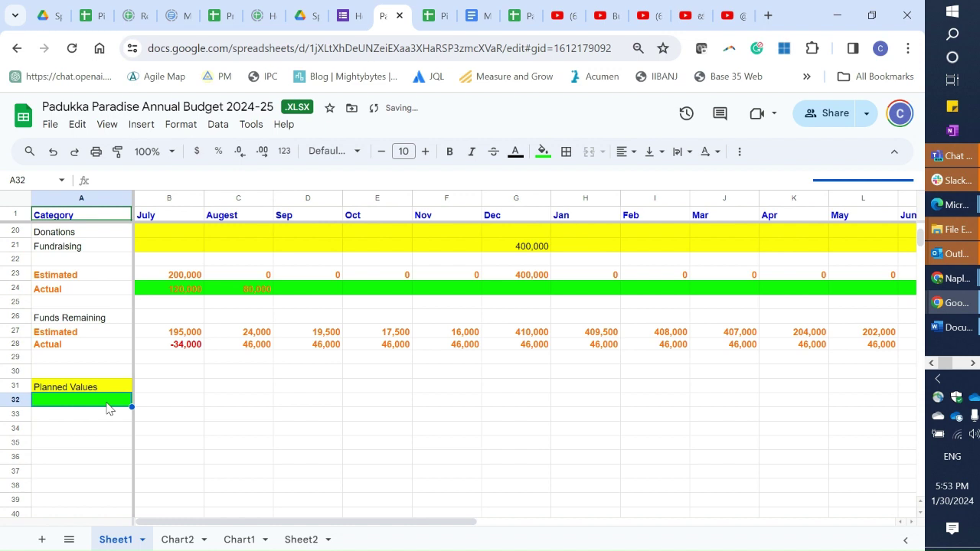
{"action": "type", "text": "Act"}
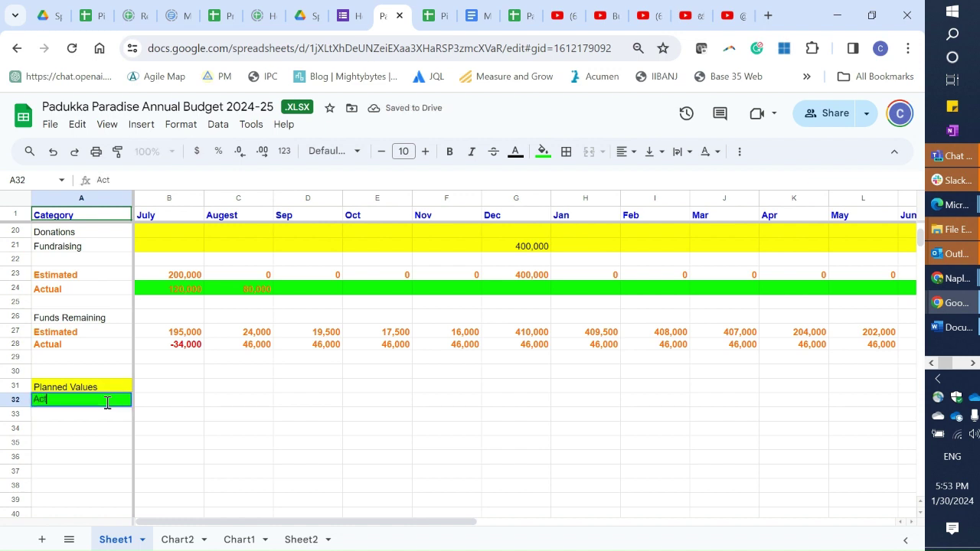
{"action": "type", "text": "ual Values"}
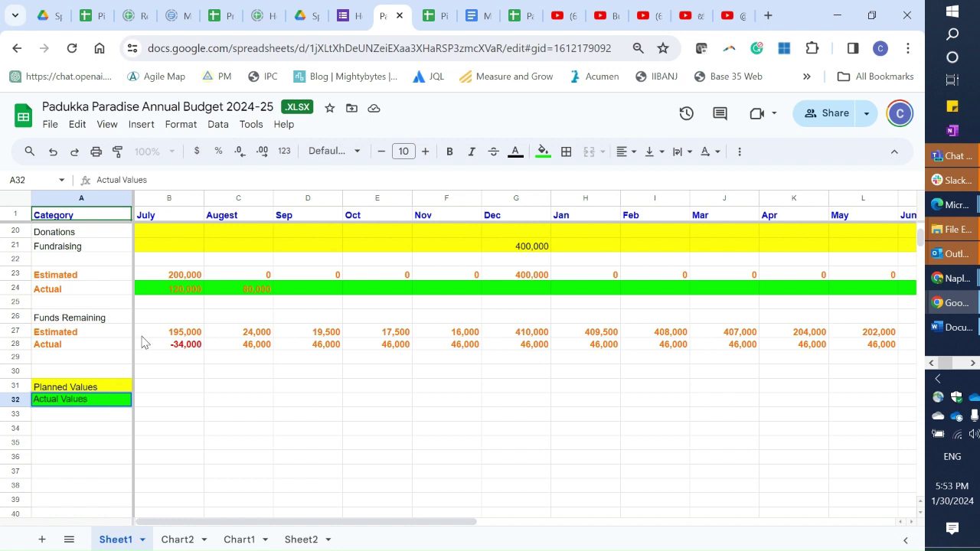
{"action": "left_click", "coordinate": [107, 421]}
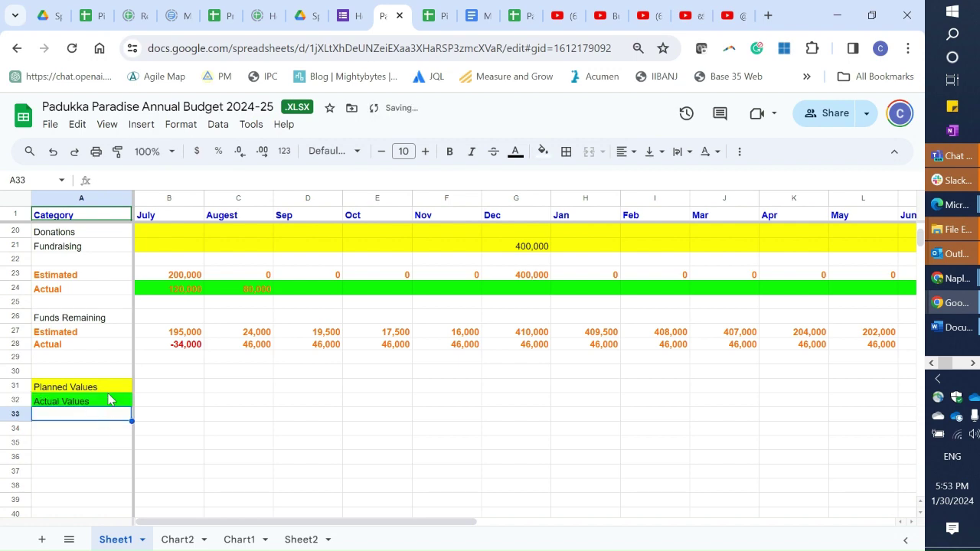
{"action": "scroll", "coordinate": [191, 391], "scroll_direction": "up", "scroll_amount": 6}
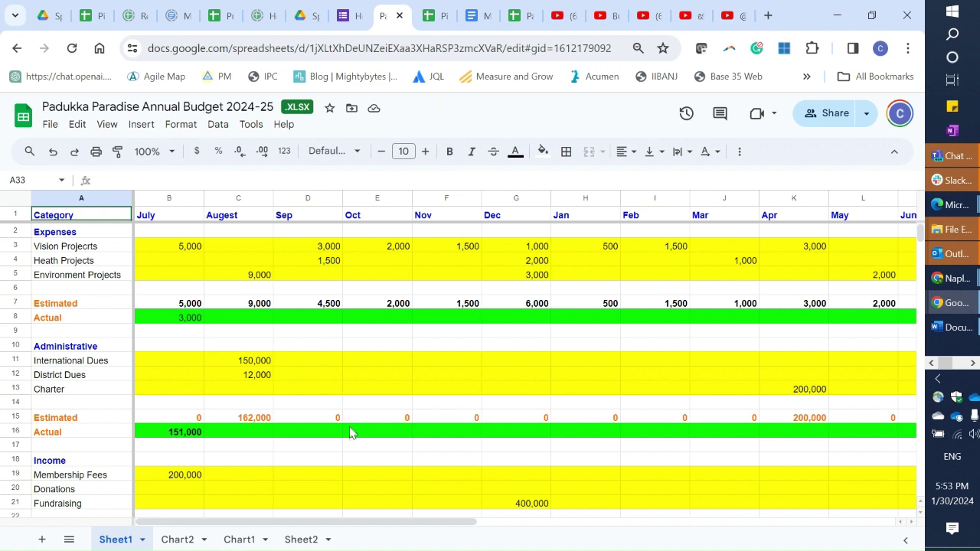
{"action": "left_click_drag", "start_coordinate": [319, 526], "coordinate": [292, 528]}
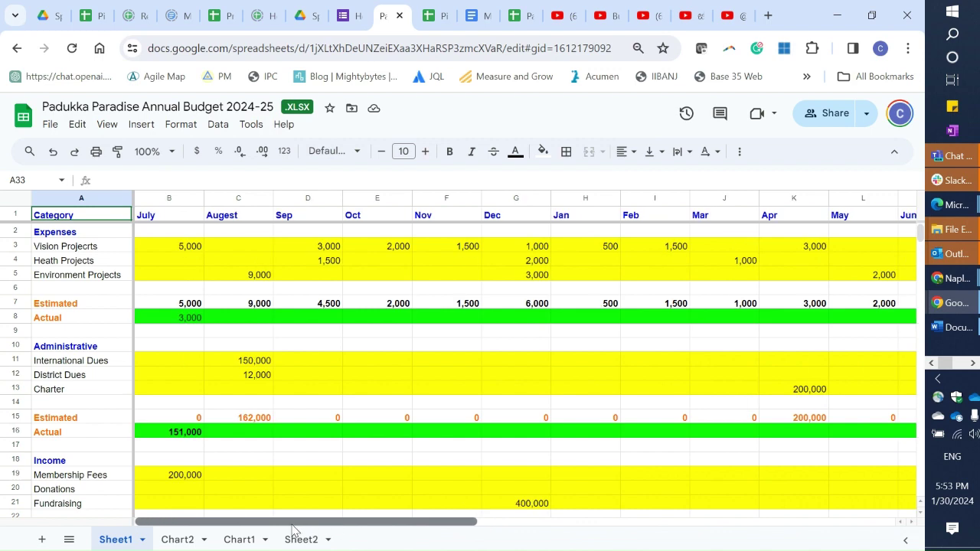
{"action": "scroll", "coordinate": [273, 462], "scroll_direction": "down", "scroll_amount": 3}
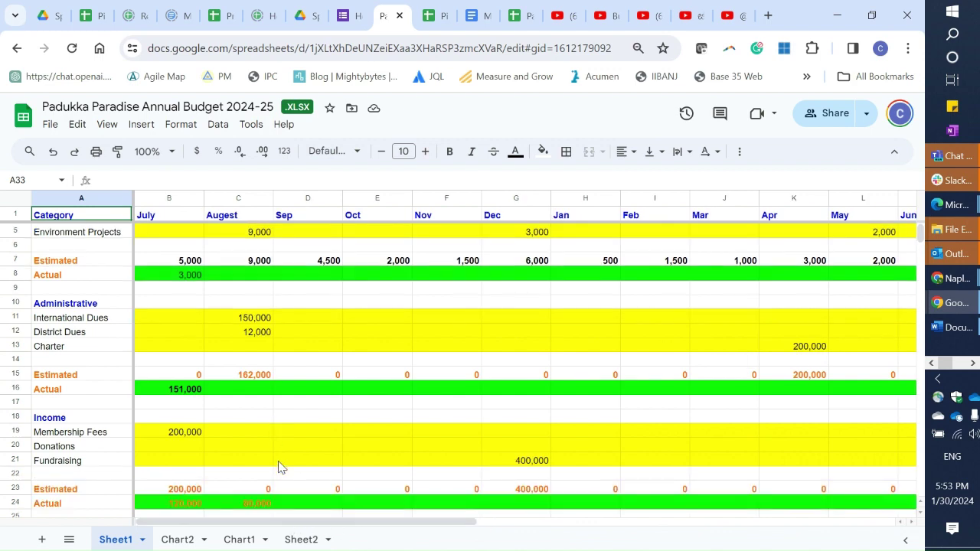
{"action": "scroll", "coordinate": [277, 461], "scroll_direction": "up", "scroll_amount": 3}
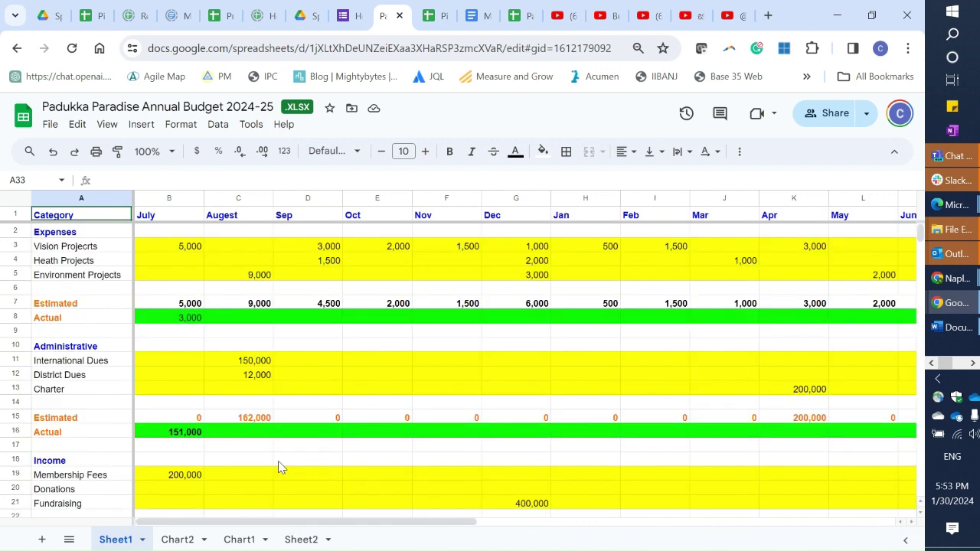
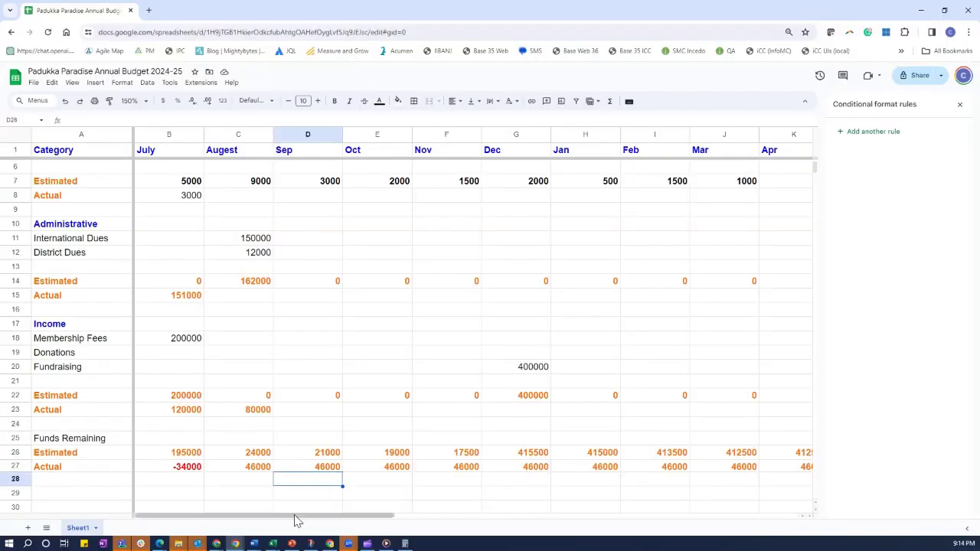
{"action": "left_click_drag", "start_coordinate": [298, 516], "coordinate": [271, 514]}
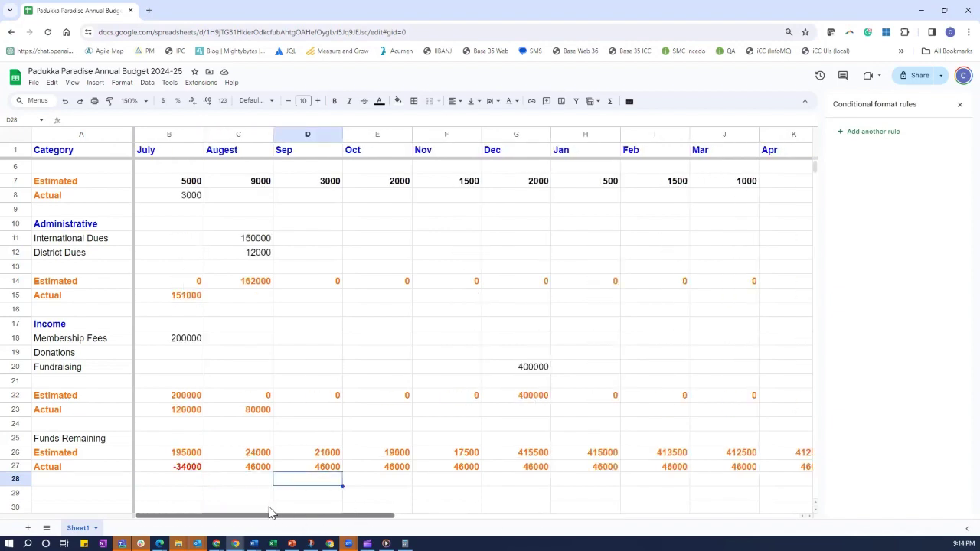
{"action": "scroll", "coordinate": [292, 371], "scroll_direction": "up", "scroll_amount": 2}
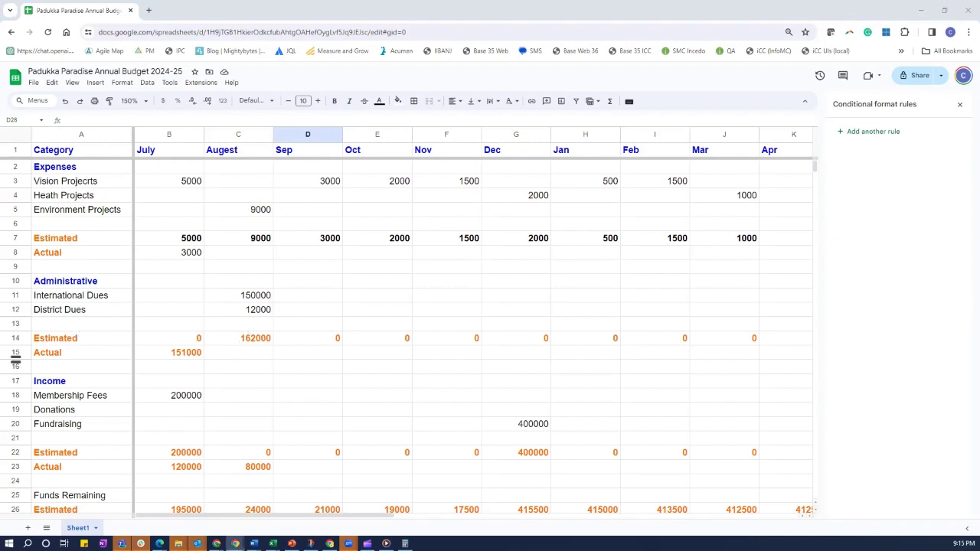
Switch to the spreadsheets training document in Google Docs, maximize it and review the Session 5 instructions on data visualization with charts
{"action": "key", "text": "alt+Tab"}
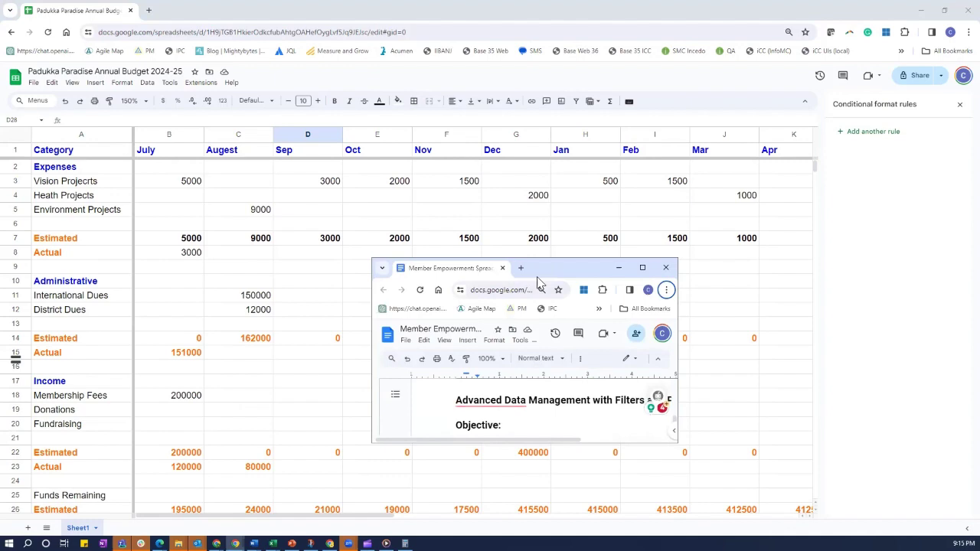
{"action": "left_click", "coordinate": [642, 266]}
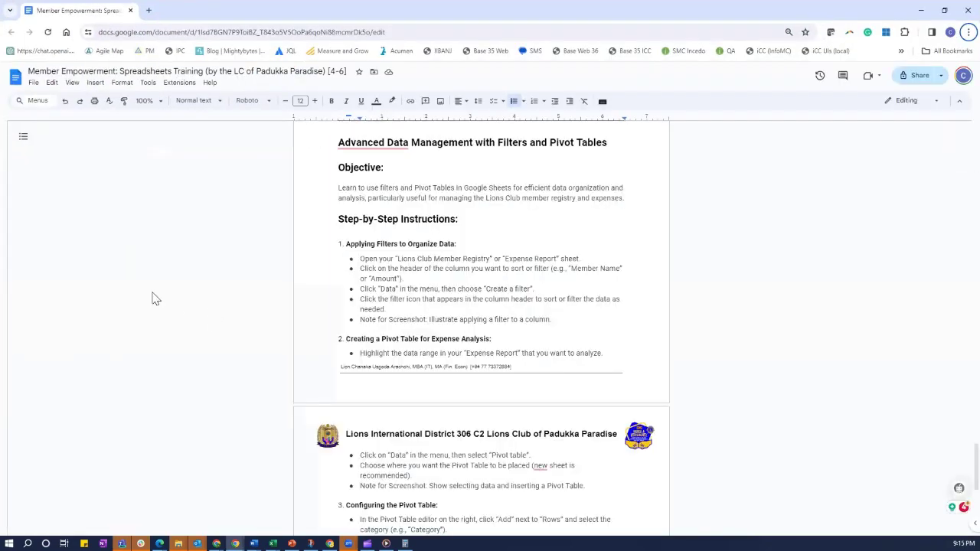
{"action": "scroll", "coordinate": [476, 337], "scroll_direction": "up", "scroll_amount": 15}
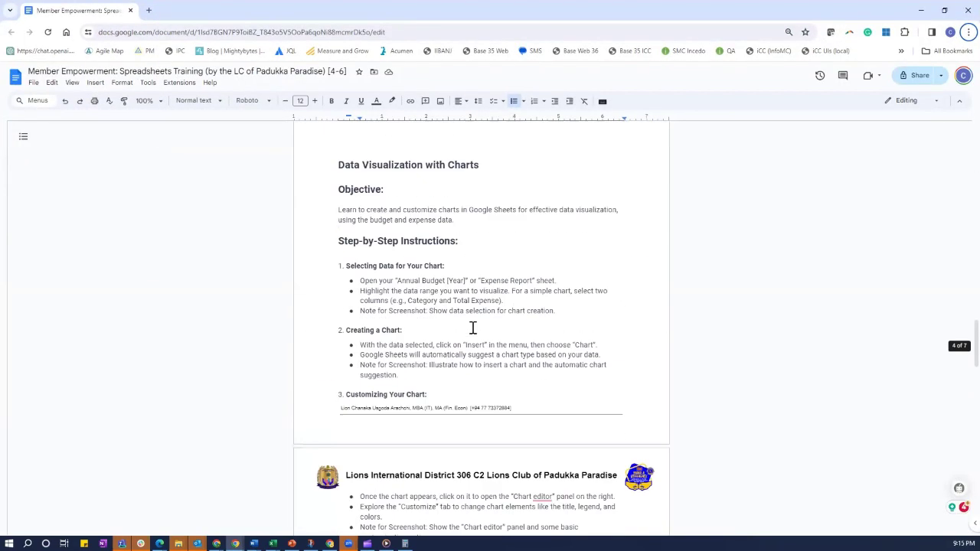
{"action": "scroll", "coordinate": [472, 328], "scroll_direction": "down", "scroll_amount": 3}
{"action": "scroll", "coordinate": [473, 325], "scroll_direction": "up", "scroll_amount": 4}
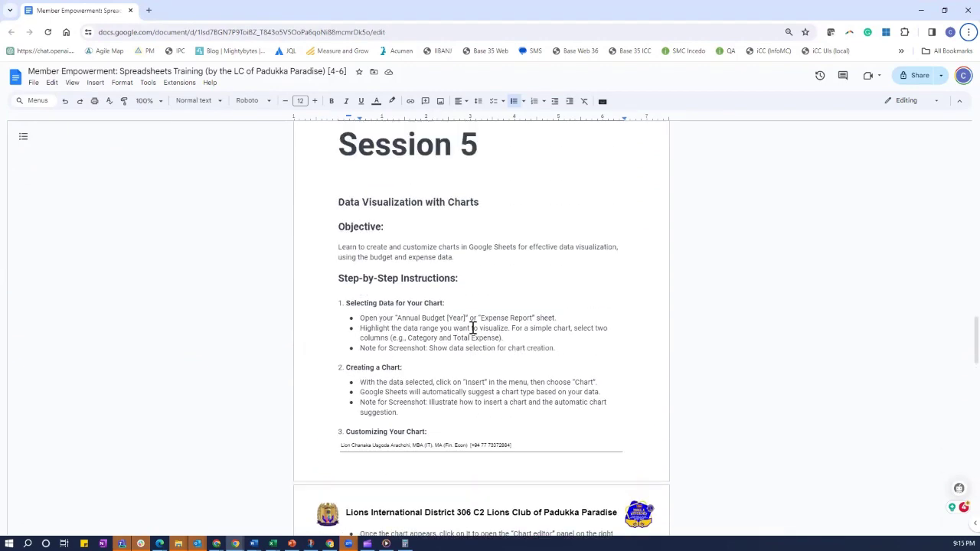
{"action": "scroll", "coordinate": [472, 324], "scroll_direction": "up", "scroll_amount": 2}
{"action": "scroll", "coordinate": [421, 276], "scroll_direction": "down", "scroll_amount": 3}
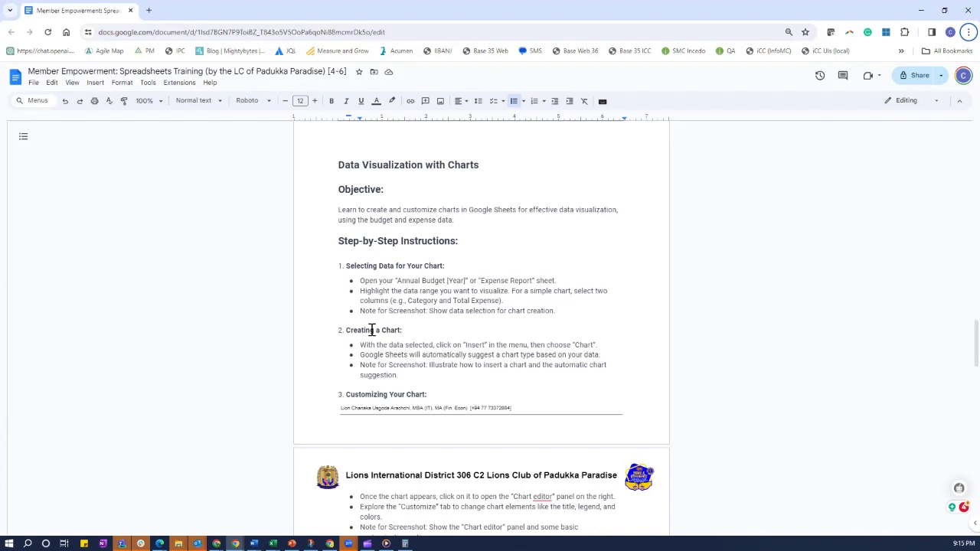
Switch back to the budget in Google Sheets and insert a chart from the July–Mar headers B1:J1 and the Vision Projects amounts B3:J3
{"action": "key", "text": "alt+Tab"}
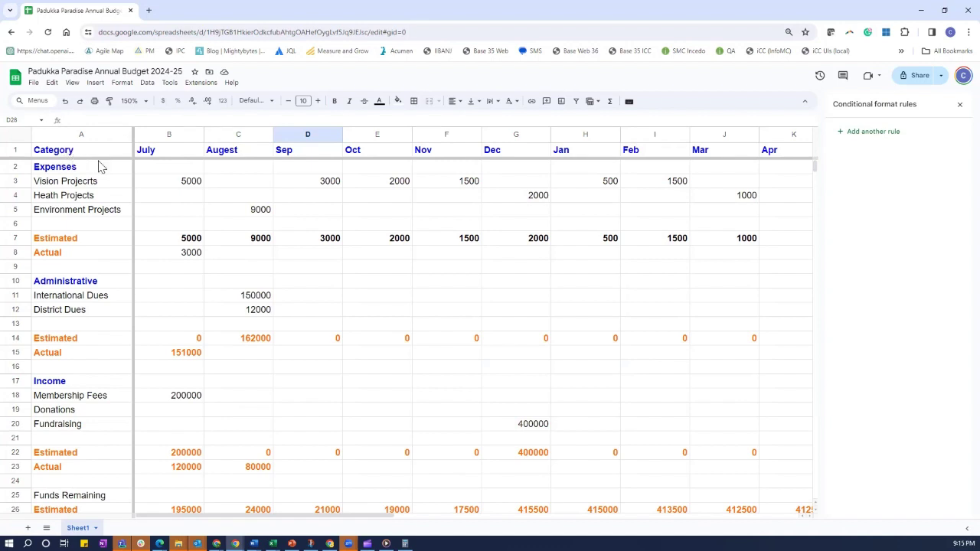
{"action": "left_click_drag", "start_coordinate": [153, 156], "coordinate": [711, 157]}
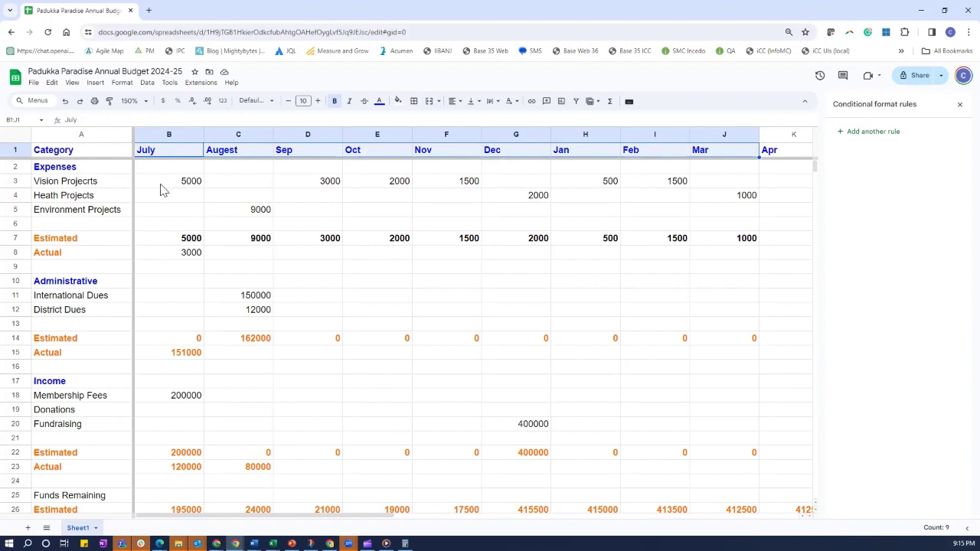
{"action": "left_click_drag", "start_coordinate": [163, 189], "coordinate": [710, 184]}
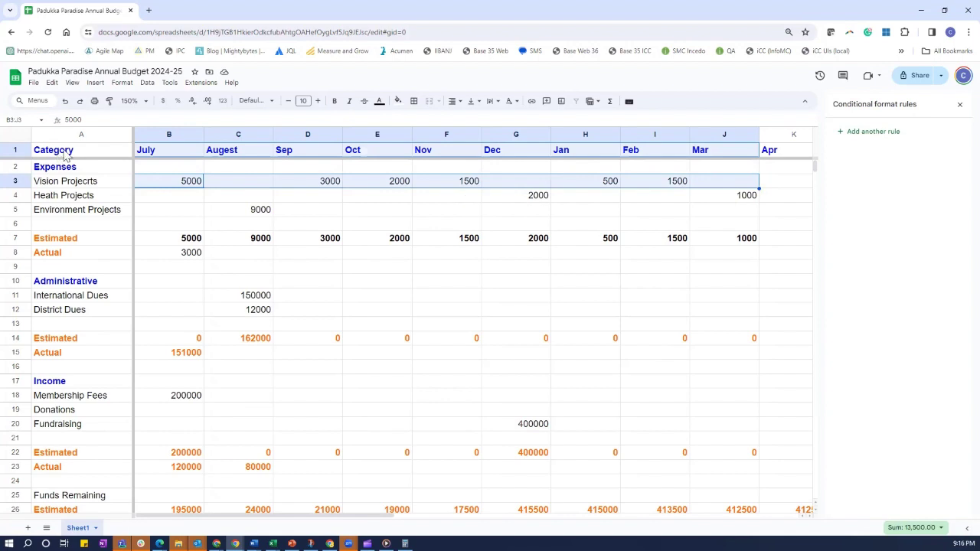
{"action": "left_click", "coordinate": [93, 83]}
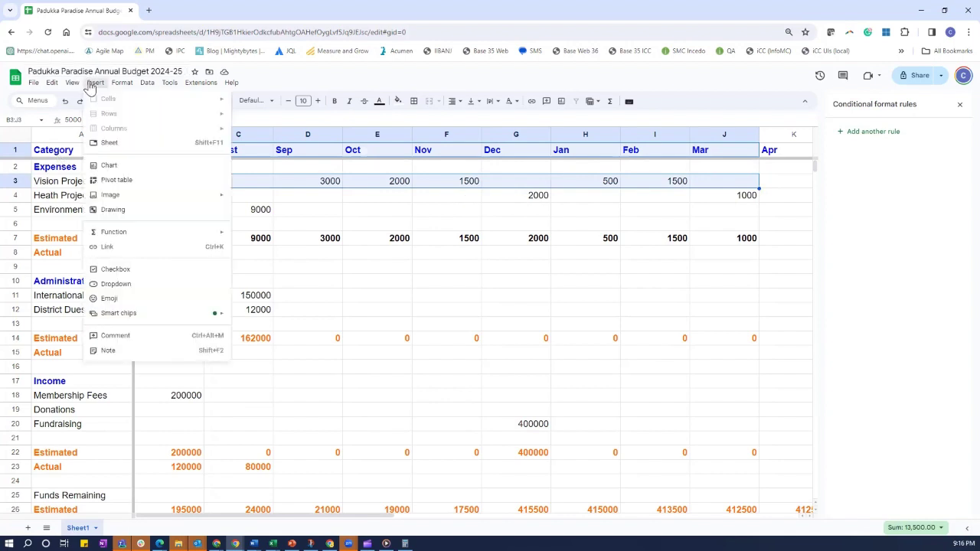
{"action": "left_click", "coordinate": [111, 165]}
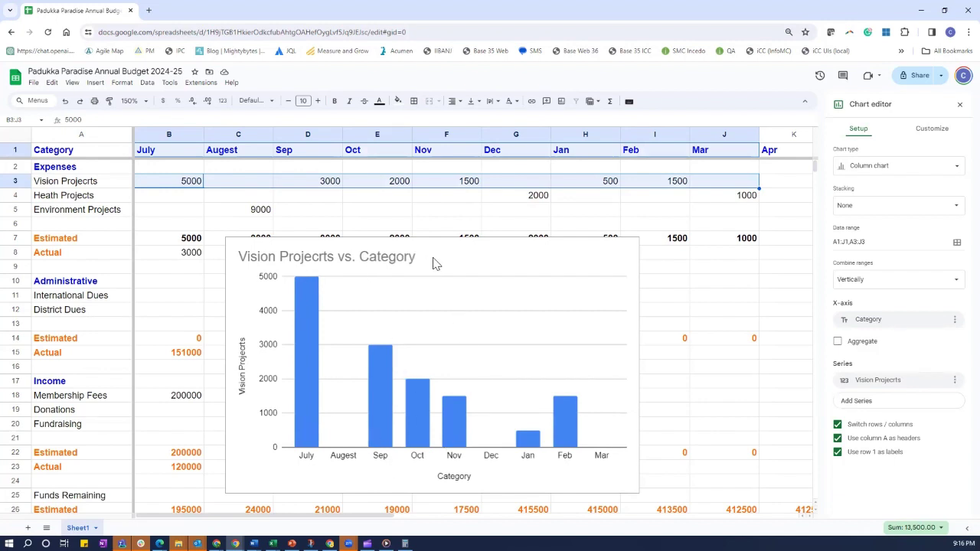
Add a new blank sheet to the workbook and return to Sheet1
{"action": "left_click", "coordinate": [393, 253]}
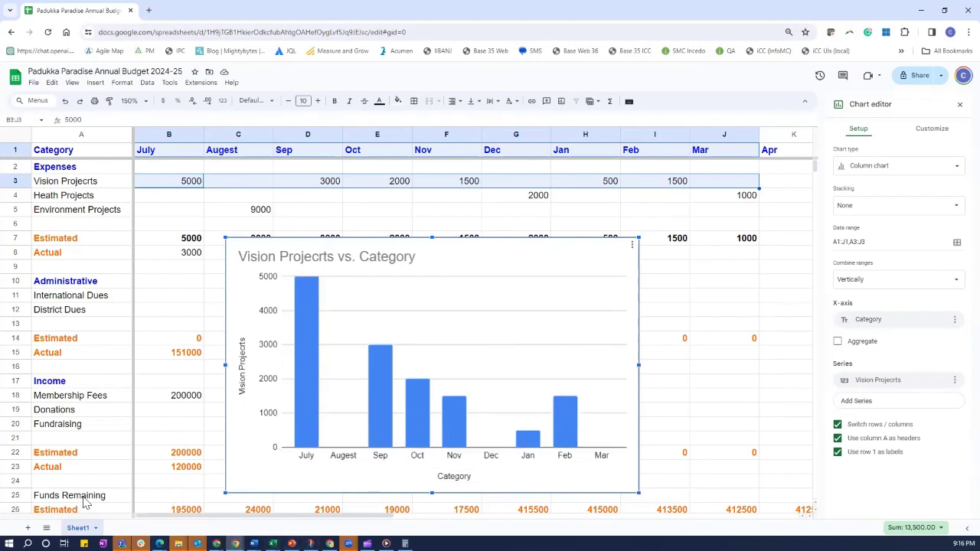
{"action": "left_click", "coordinate": [28, 527]}
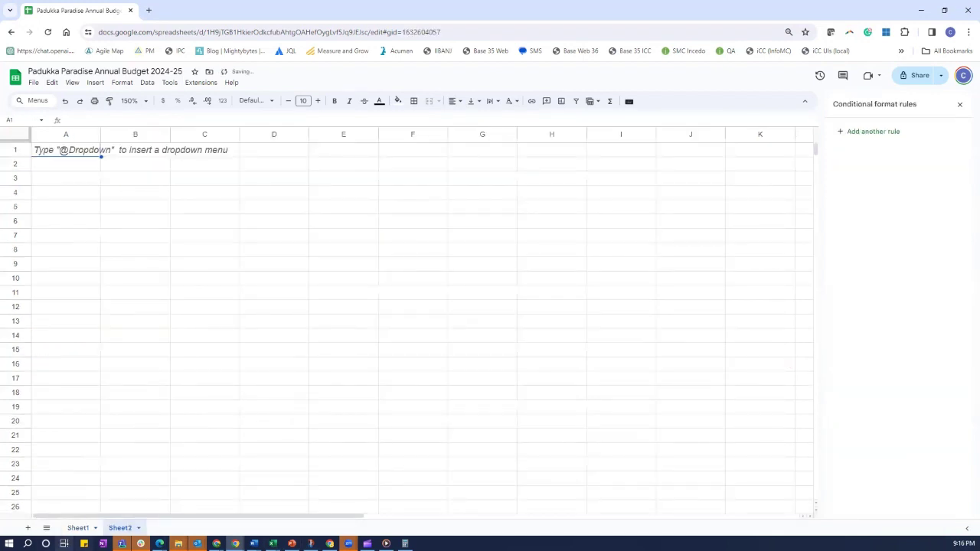
{"action": "left_click", "coordinate": [78, 528]}
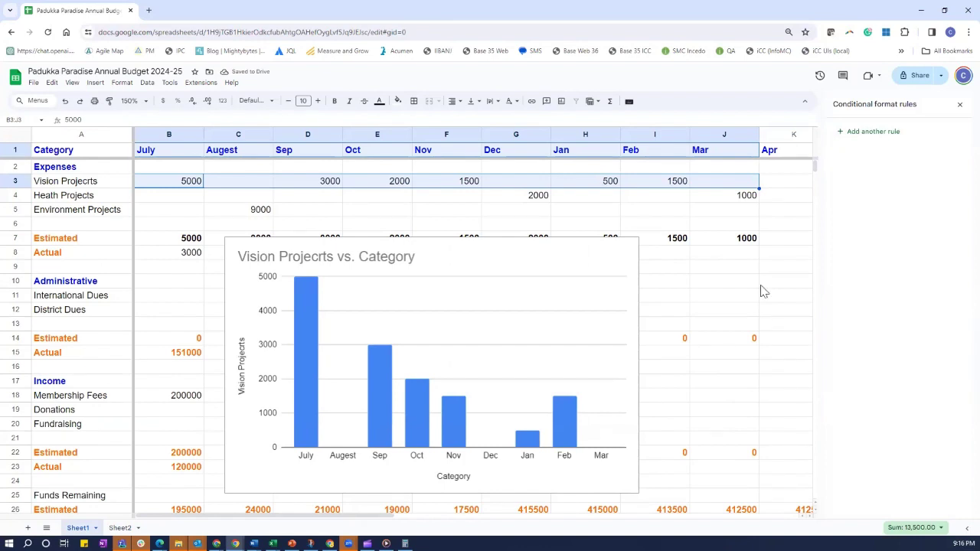
Move the Vision Projects column chart from Sheet1 to its own sheet
{"action": "left_click_drag", "start_coordinate": [804, 238], "coordinate": [620, 260]}
{"action": "left_click", "coordinate": [623, 263]}
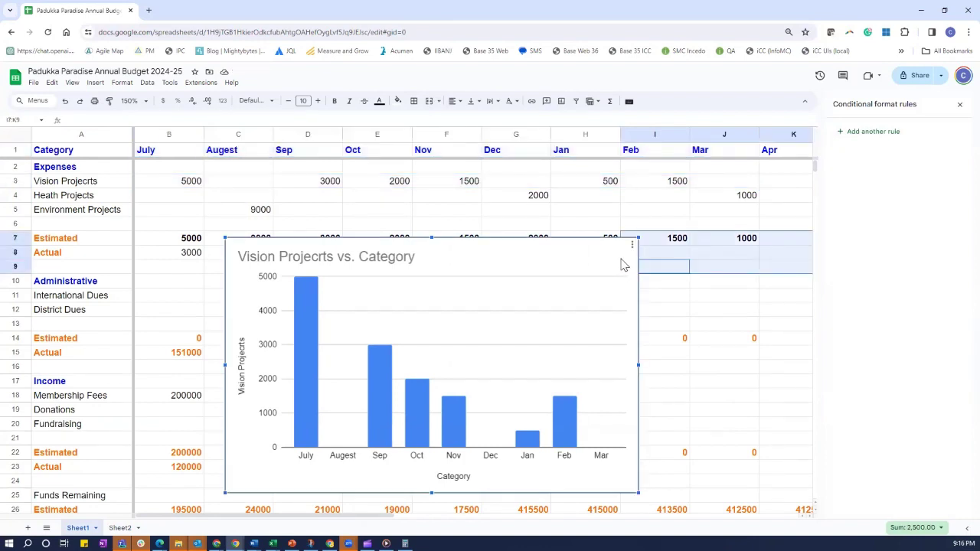
{"action": "left_click", "coordinate": [631, 248]}
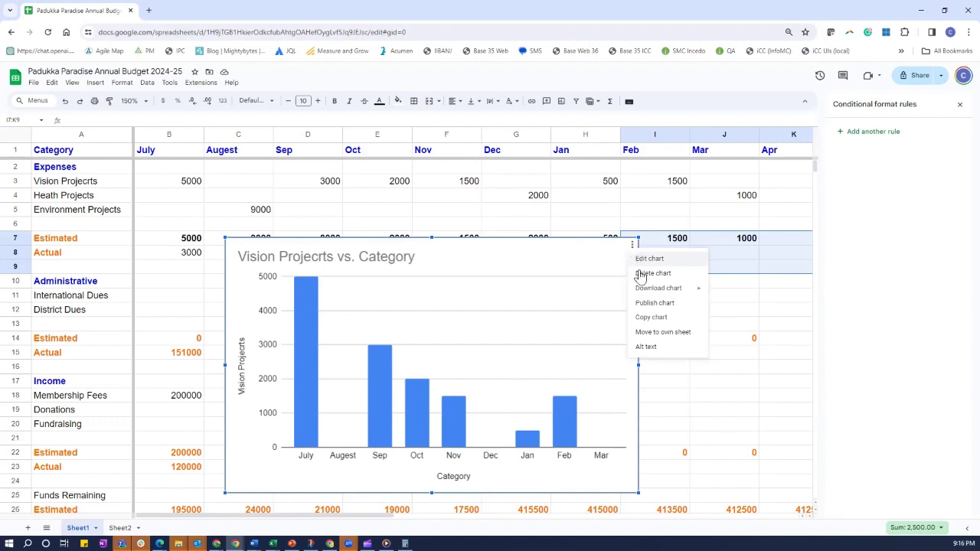
{"action": "left_click", "coordinate": [641, 332]}
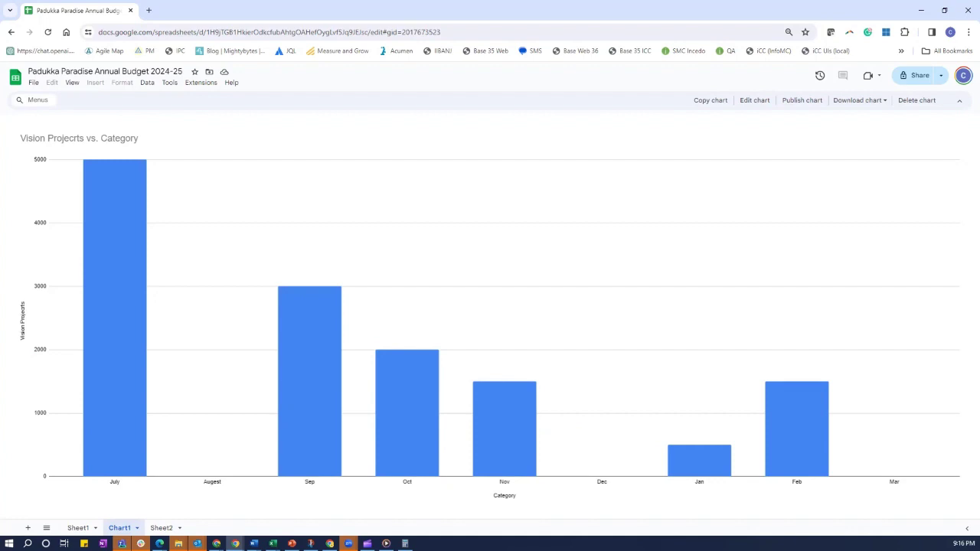
Return to Sheet1 and open its sheet name for editing
{"action": "double_click", "coordinate": [77, 527]}
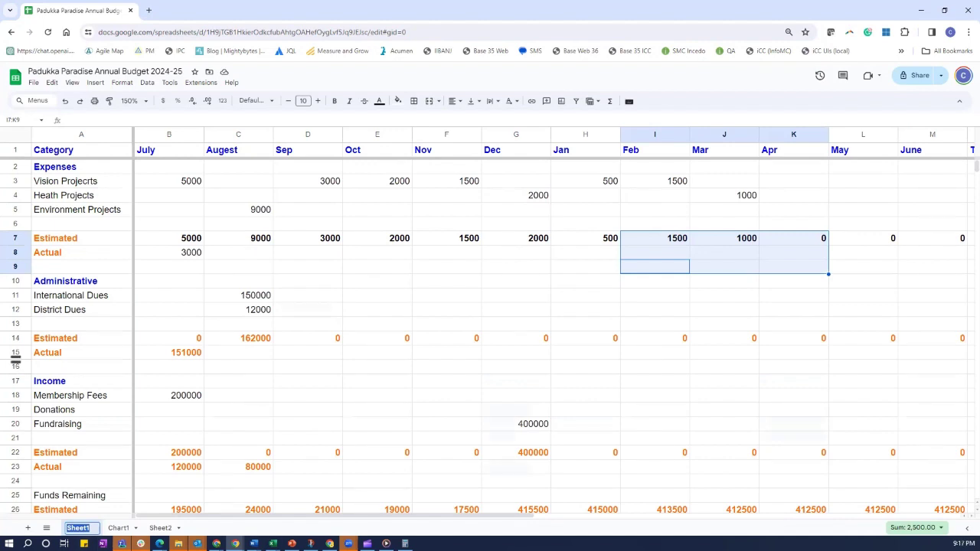
Review the existing Vision Projects chart on Chart1 and return to the budget data on Sheet1
{"action": "left_click", "coordinate": [121, 527]}
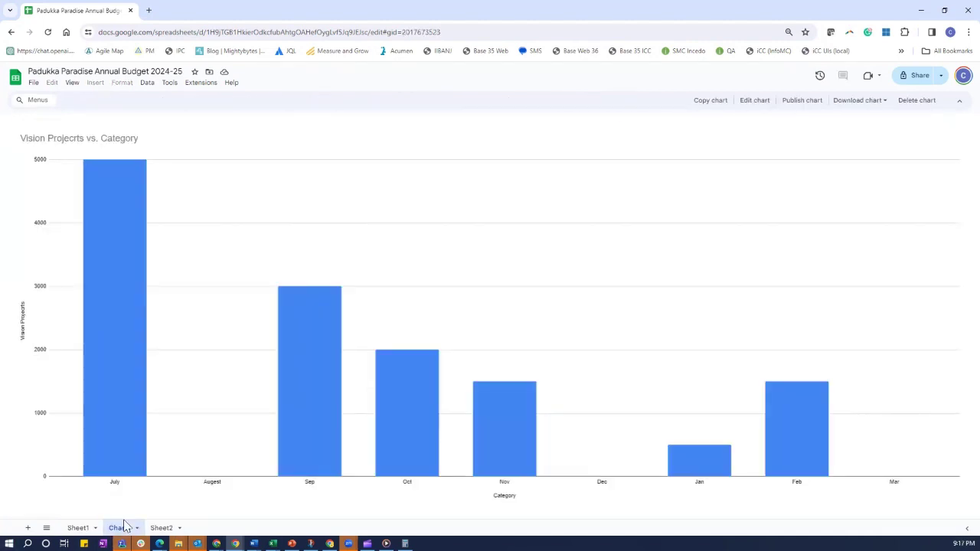
{"action": "left_click", "coordinate": [77, 527]}
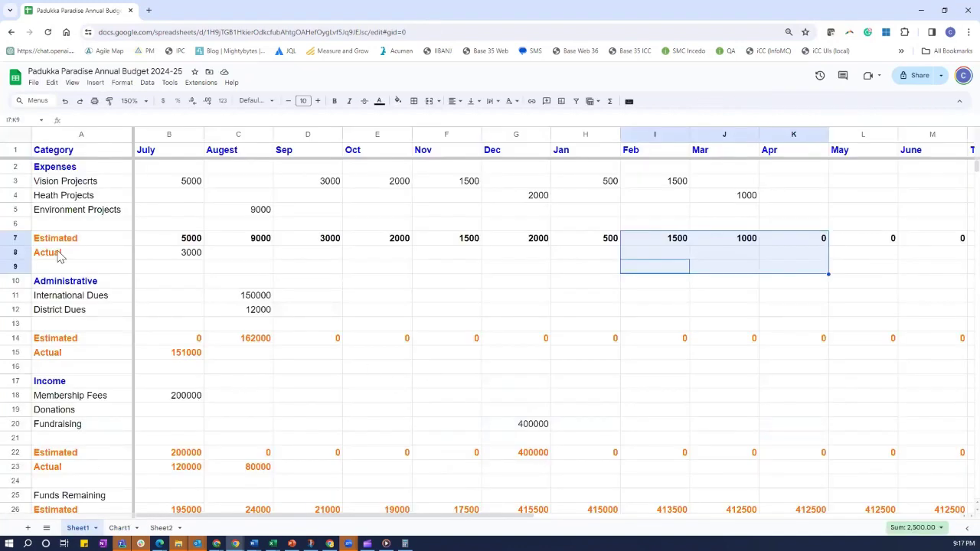
{"action": "left_click", "coordinate": [319, 283]}
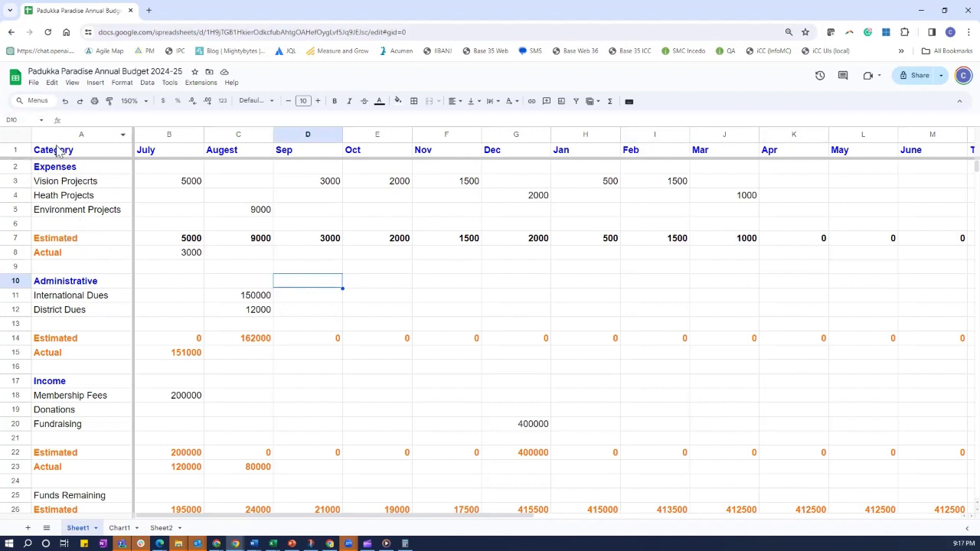
Insert a chart from the monthly project expenses in A1:J5 of the budget sheet
{"action": "left_click_drag", "start_coordinate": [55, 153], "coordinate": [707, 220]}
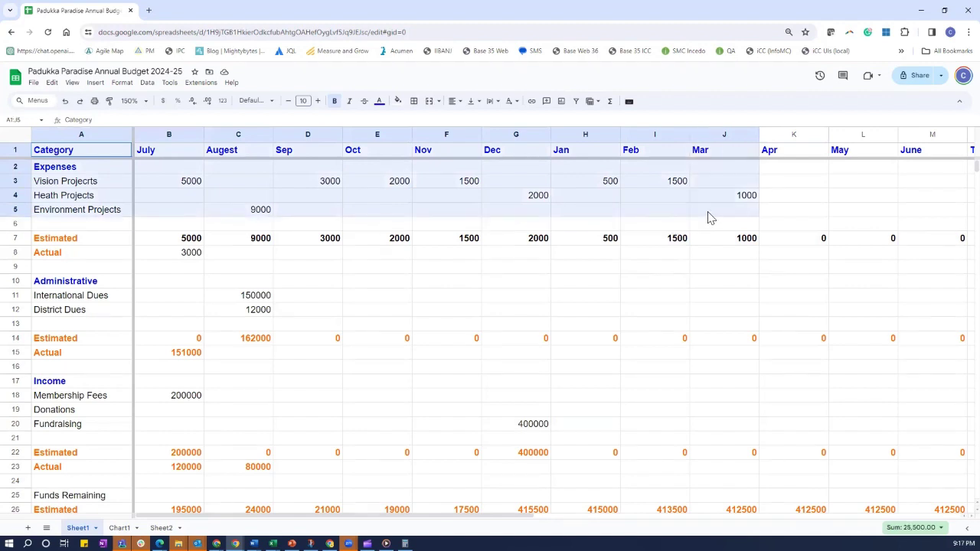
{"action": "left_click_drag", "start_coordinate": [709, 218], "coordinate": [706, 215]}
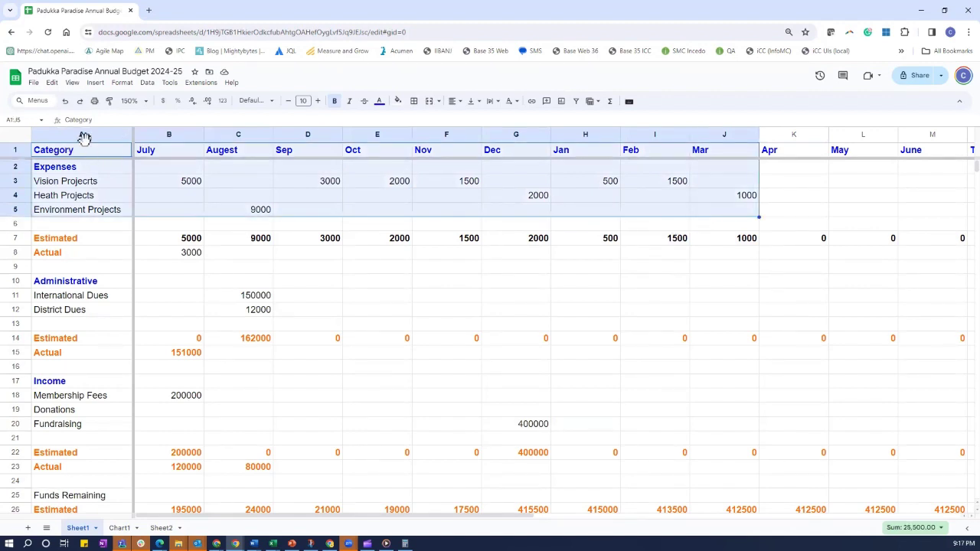
{"action": "left_click", "coordinate": [95, 82]}
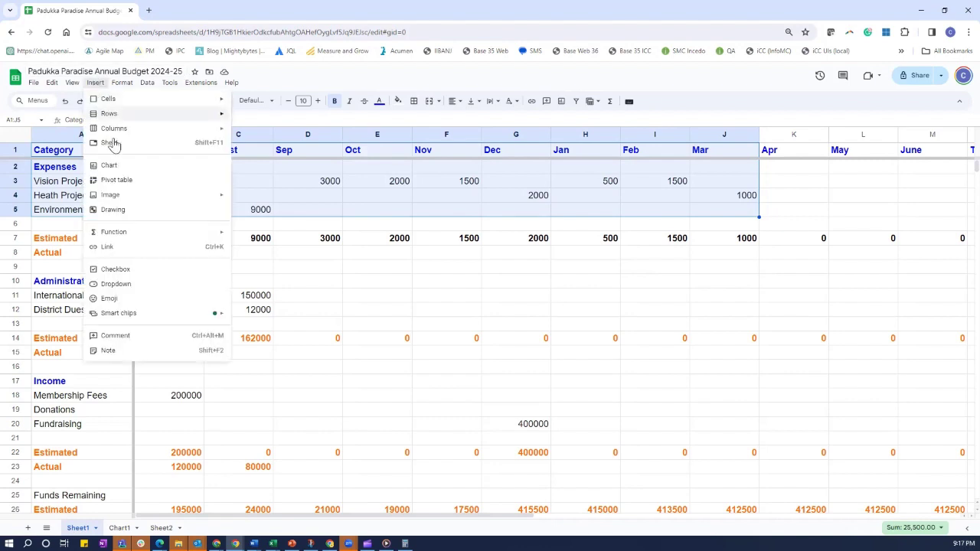
{"action": "left_click", "coordinate": [110, 166]}
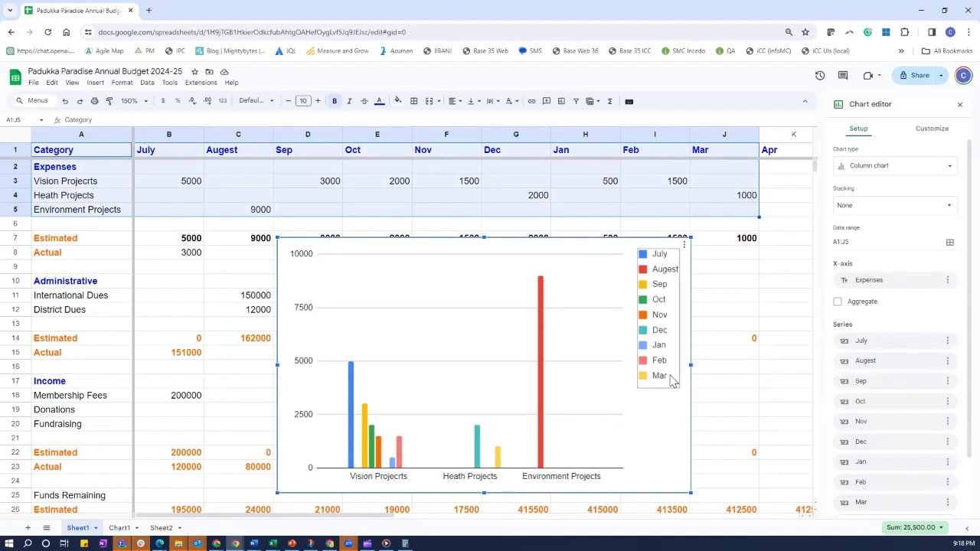
Edit the new chart to switch rows and columns, so months form the X-axis and projects form the series
{"action": "left_click", "coordinate": [685, 246]}
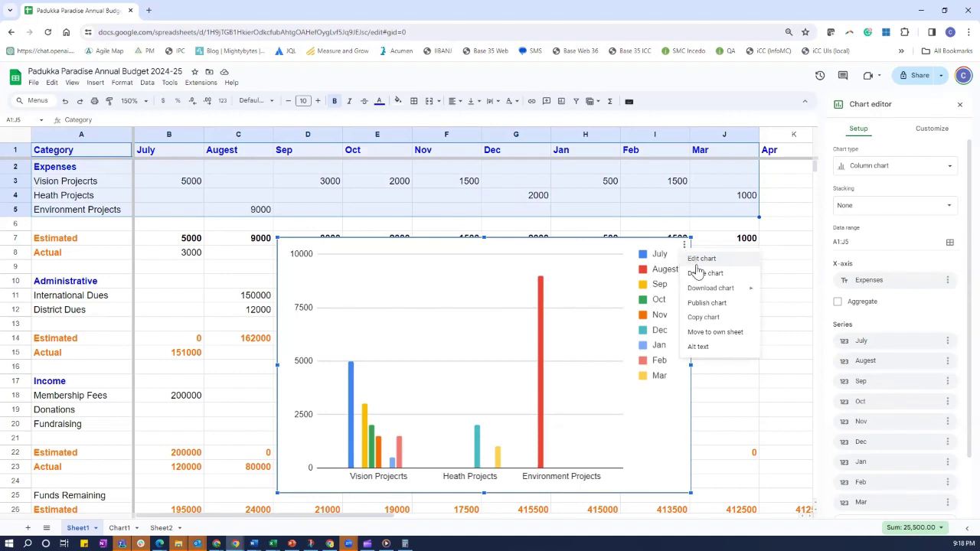
{"action": "left_click", "coordinate": [699, 261]}
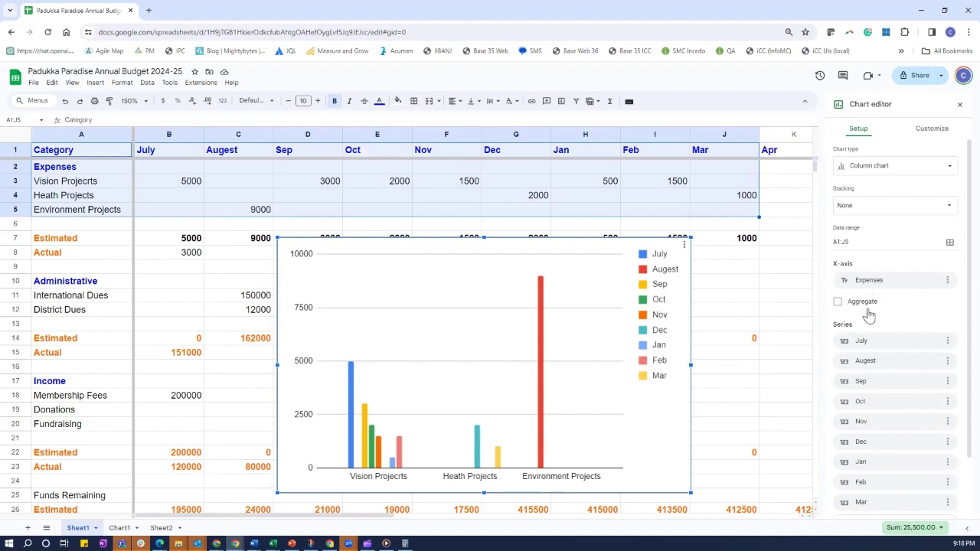
{"action": "scroll", "coordinate": [943, 405], "scroll_direction": "down", "scroll_amount": 1}
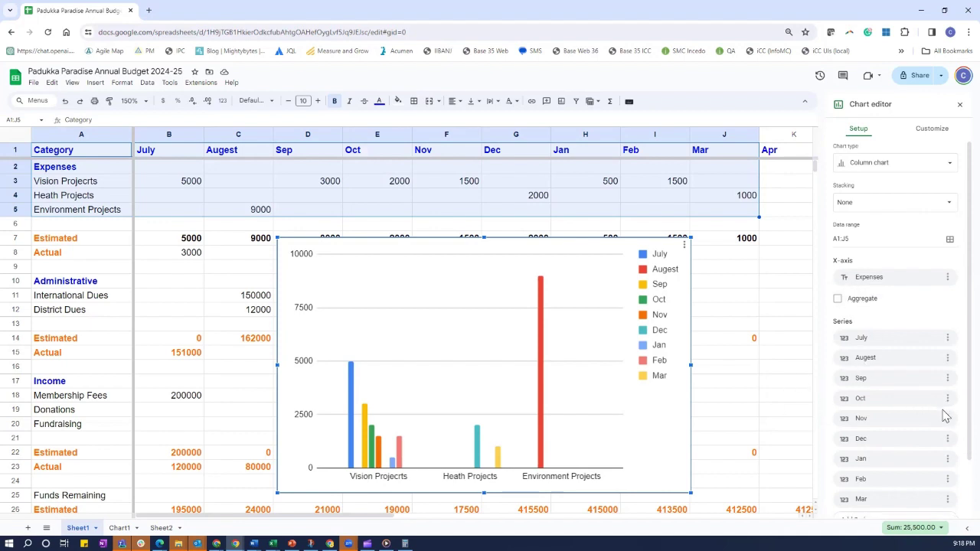
{"action": "scroll", "coordinate": [941, 414], "scroll_direction": "up", "scroll_amount": 1}
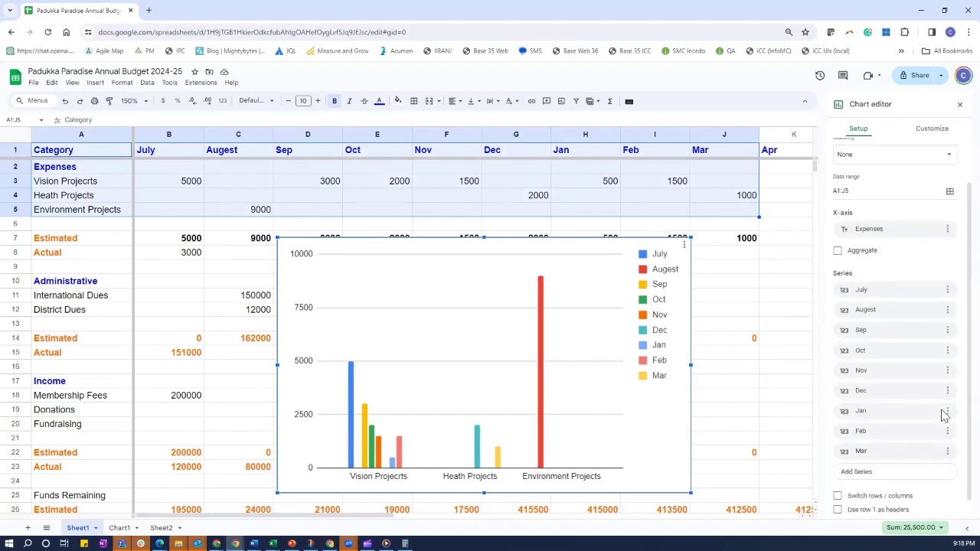
{"action": "left_click", "coordinate": [836, 497]}
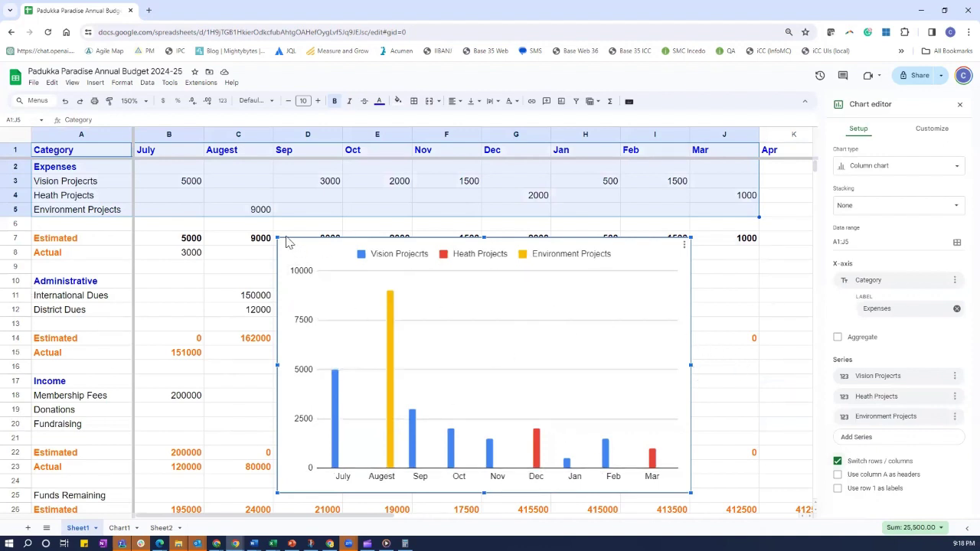
Enter 1500 as the September amount for Heath Projects
{"action": "left_click", "coordinate": [321, 197]}
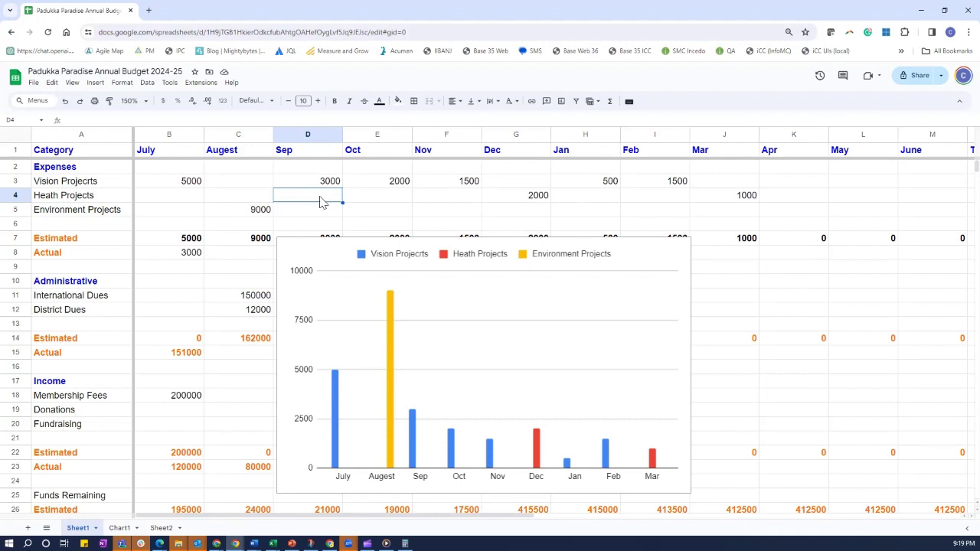
{"action": "type", "text": "1500"}
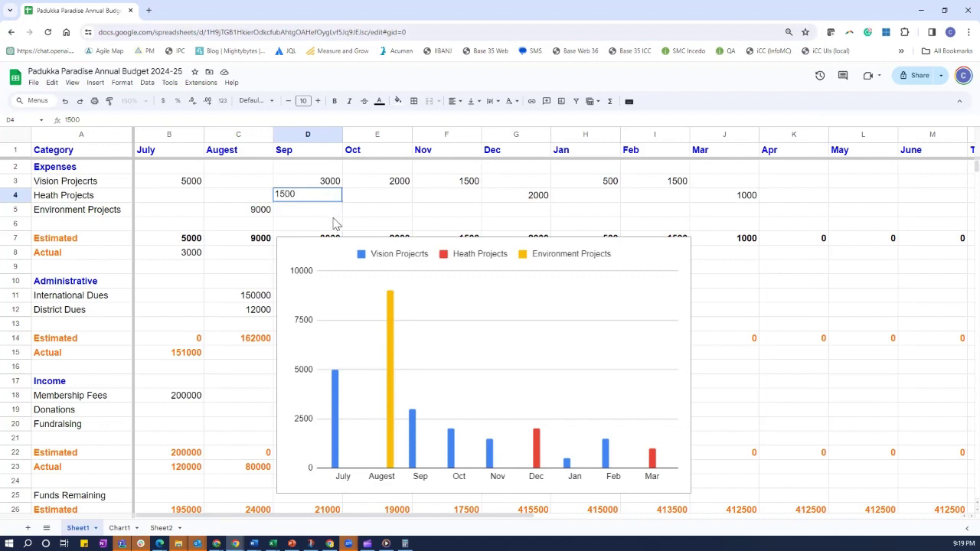
{"action": "key", "text": "Return"}
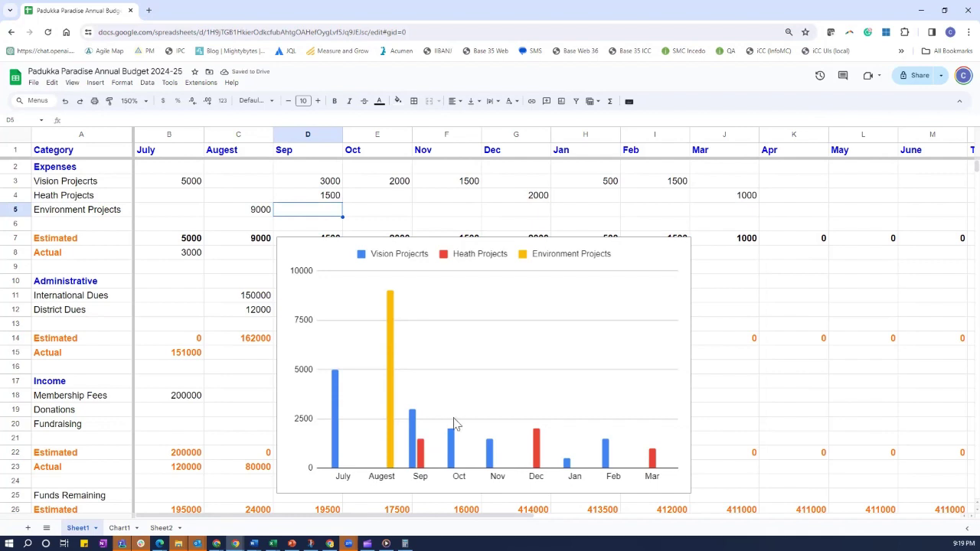
Enter the December amounts of 1000 for Vision Projects and 3000 for Environment Projects
{"action": "left_click", "coordinate": [513, 186]}
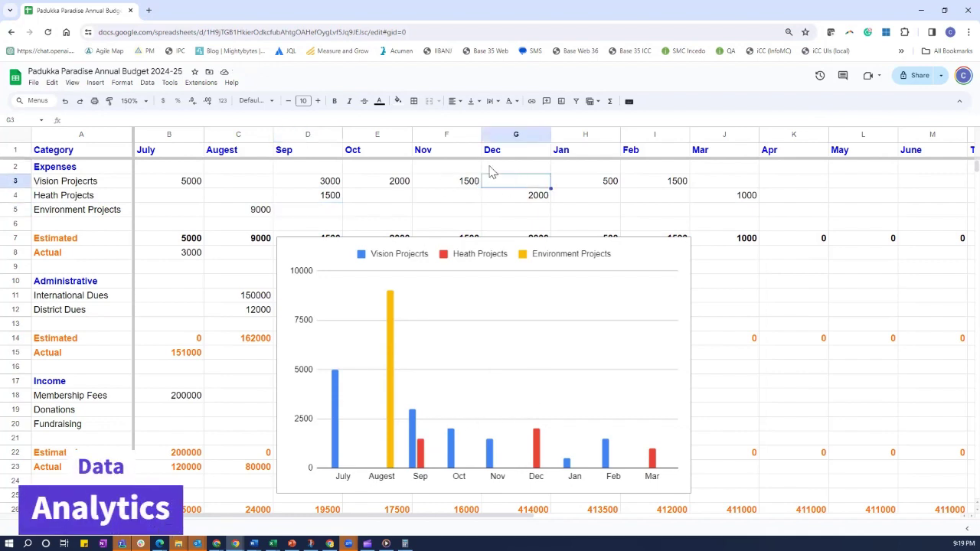
{"action": "type", "text": "1000"}
{"action": "key", "text": "Return"}
{"action": "key", "text": "Down"}
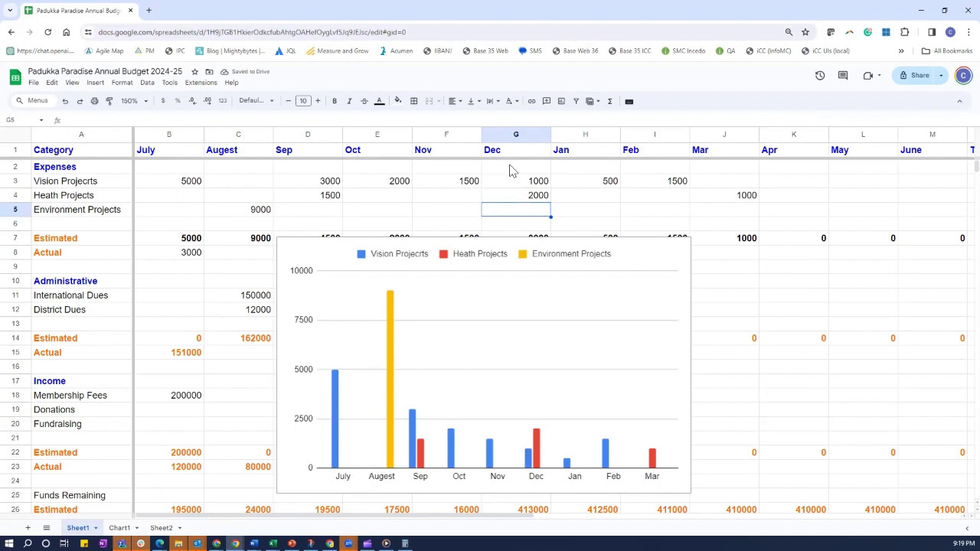
{"action": "type", "text": "3000"}
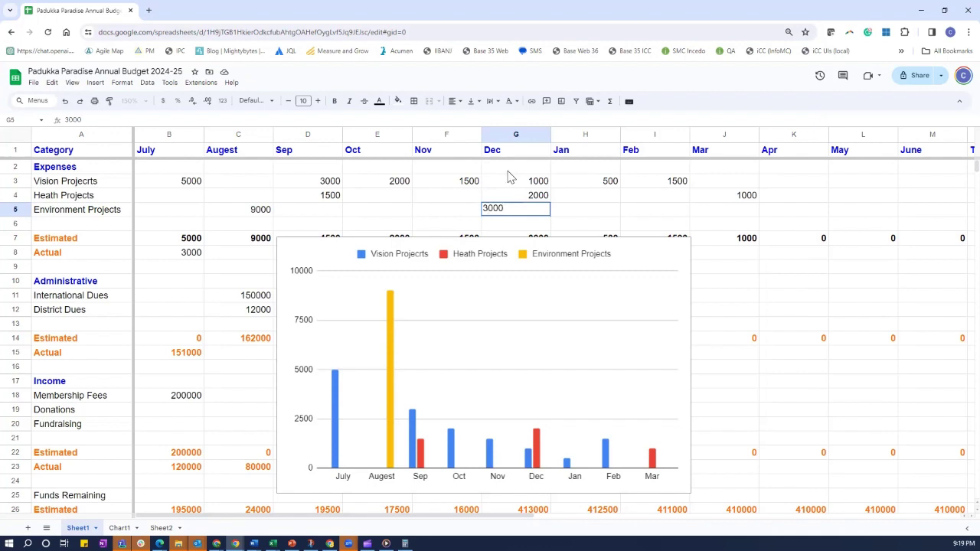
{"action": "key", "text": "Return"}
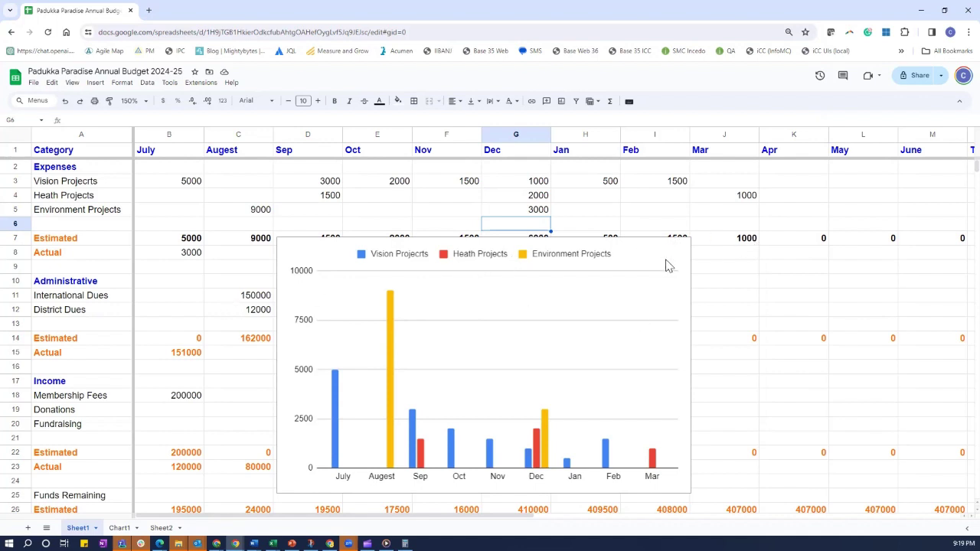
Move the project expenses chart to its own sheet
{"action": "left_click", "coordinate": [613, 277]}
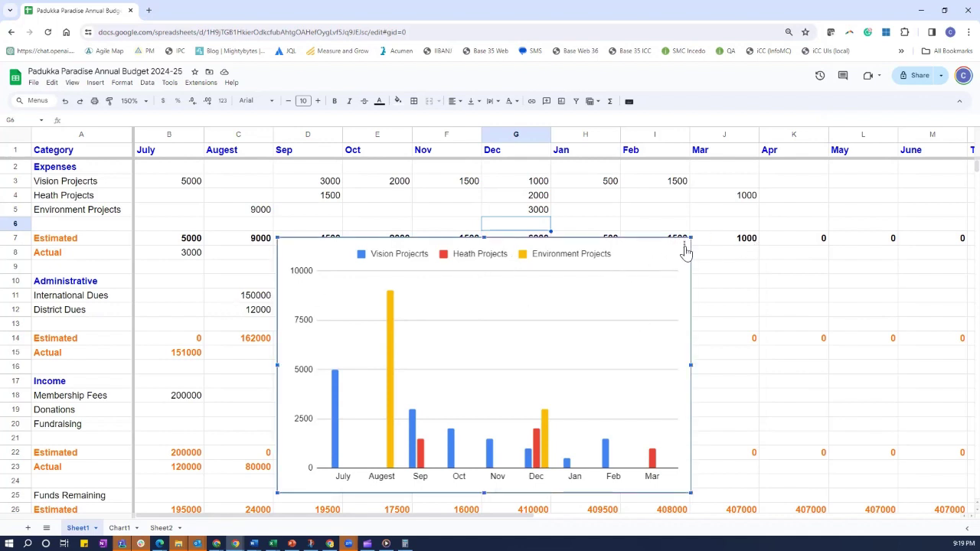
{"action": "left_click", "coordinate": [684, 246]}
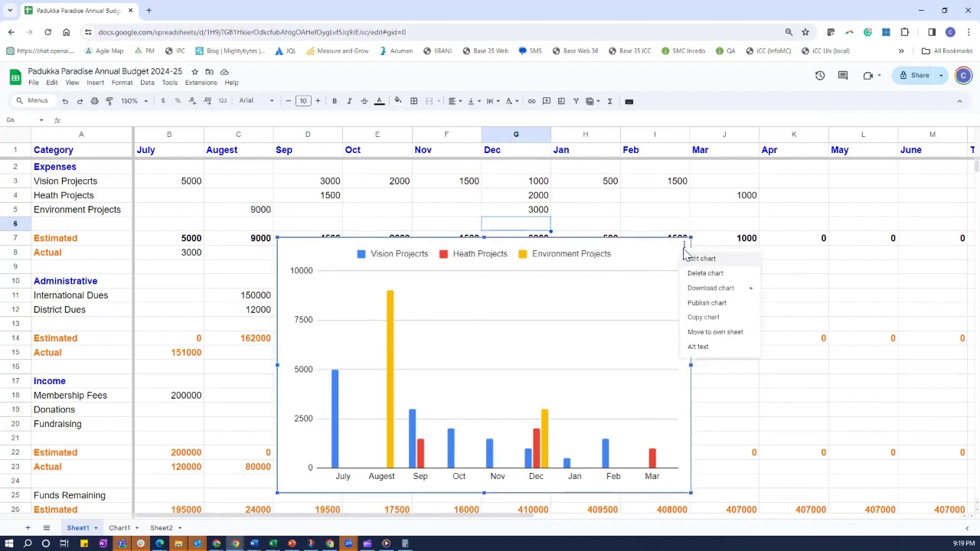
{"action": "left_click", "coordinate": [694, 339]}
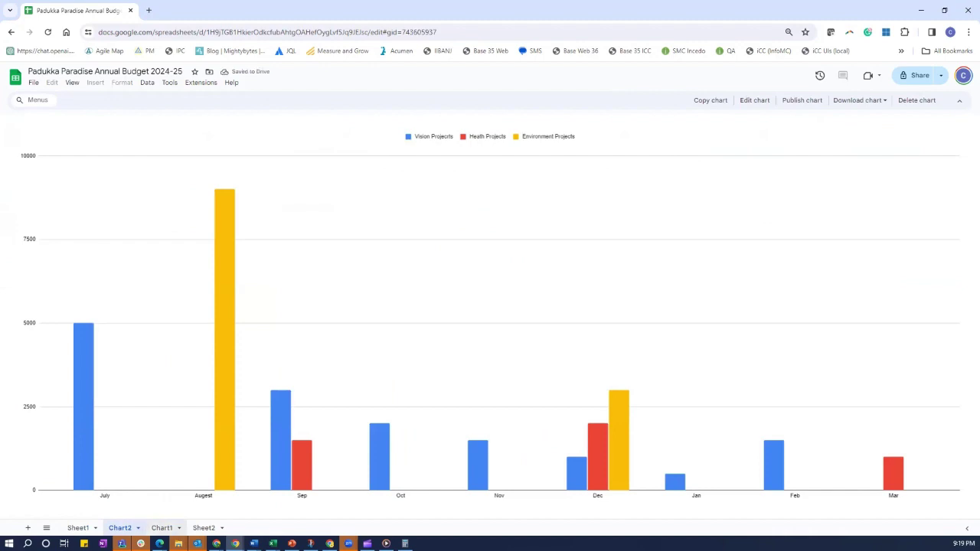
{"action": "left_click", "coordinate": [203, 528]}
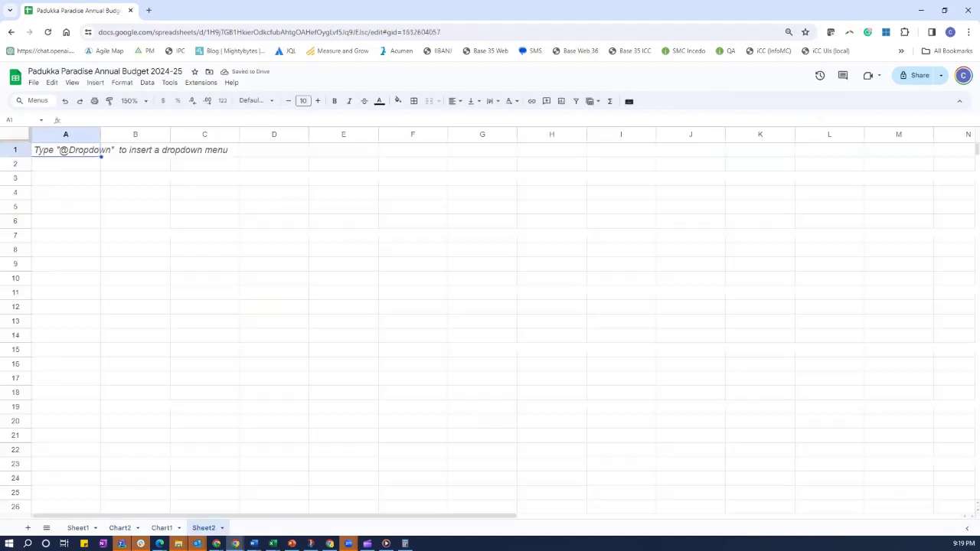
{"action": "left_click", "coordinate": [78, 528]}
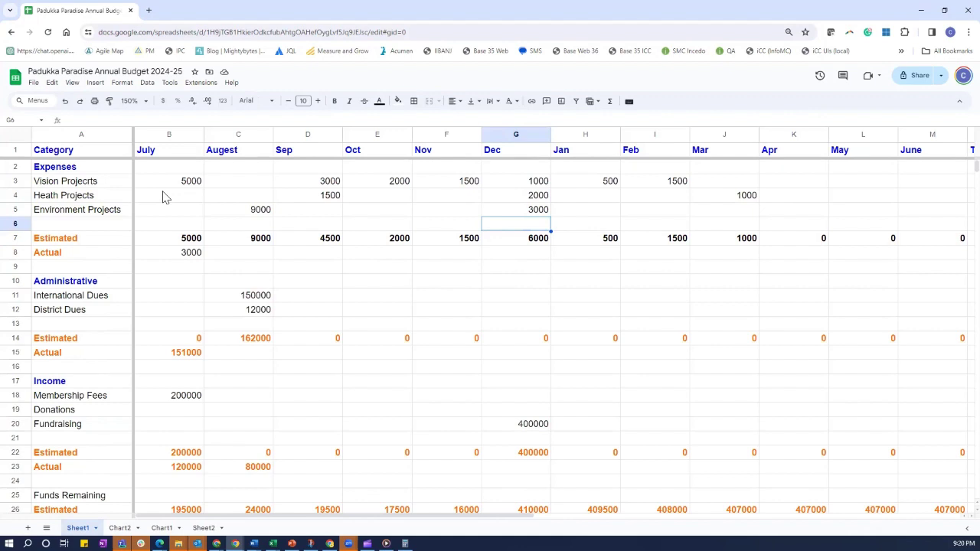
{"action": "left_click", "coordinate": [92, 84]}
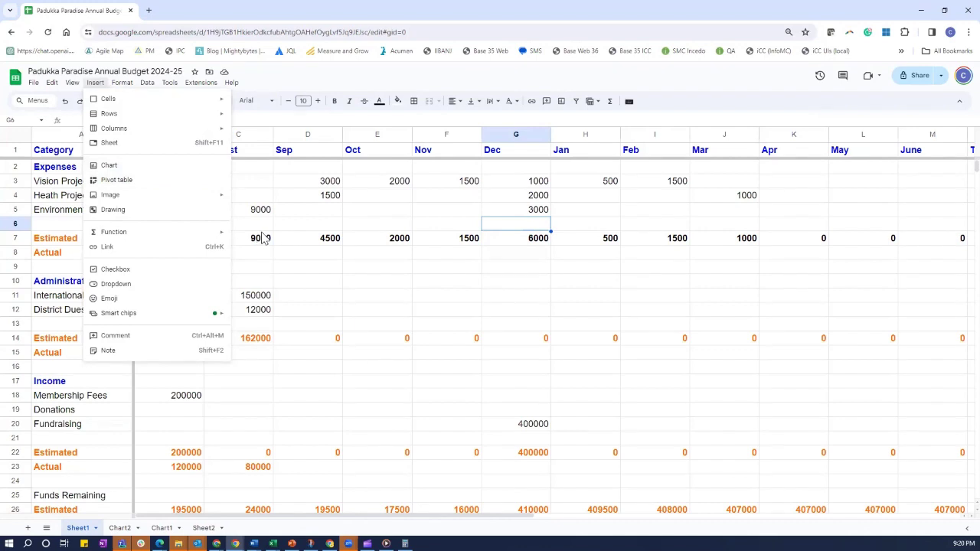
{"action": "left_click", "coordinate": [291, 242]}
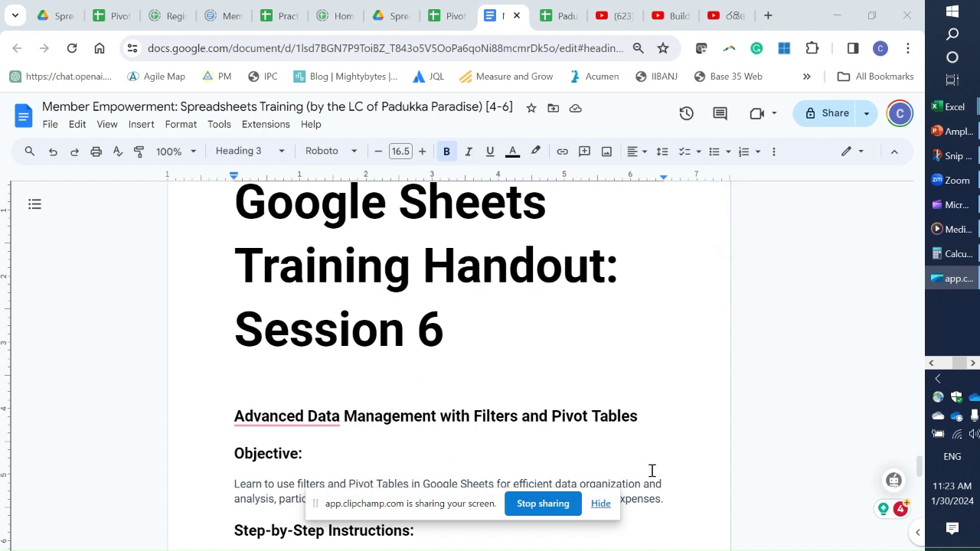
Open the PivotTable-Data spreadsheet from the Spreadsheets Workshop folder in Google Drive
{"action": "left_click", "coordinate": [601, 505]}
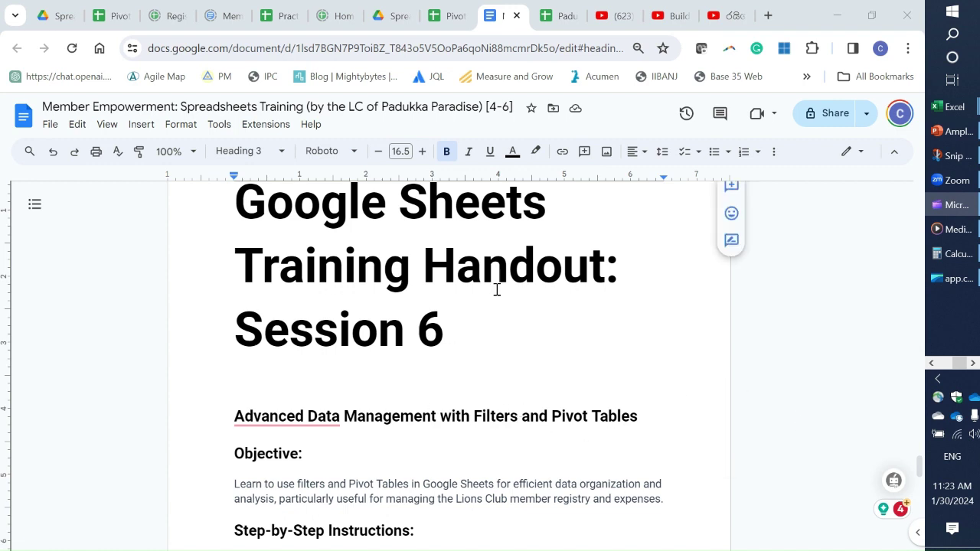
{"action": "left_click", "coordinate": [379, 17]}
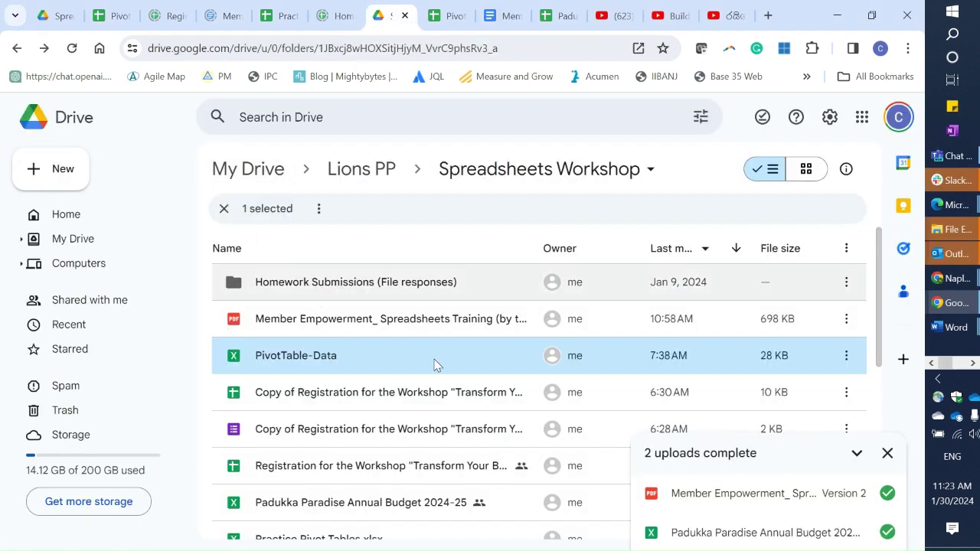
{"action": "double_click", "coordinate": [264, 356]}
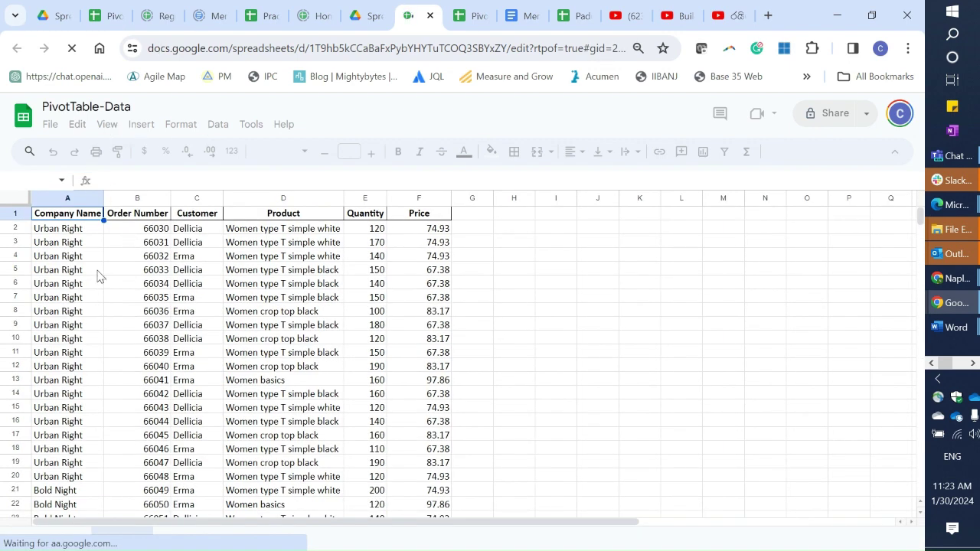
Set the zoom of the PivotTable-Data sheet to 150%
{"action": "left_click", "coordinate": [107, 132]}
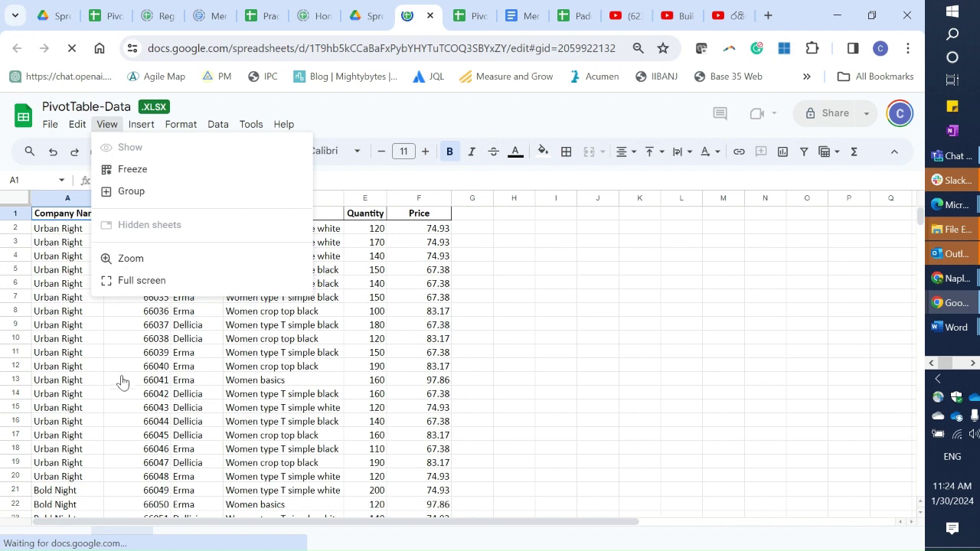
{"action": "mouse_move", "coordinate": [131, 265]}
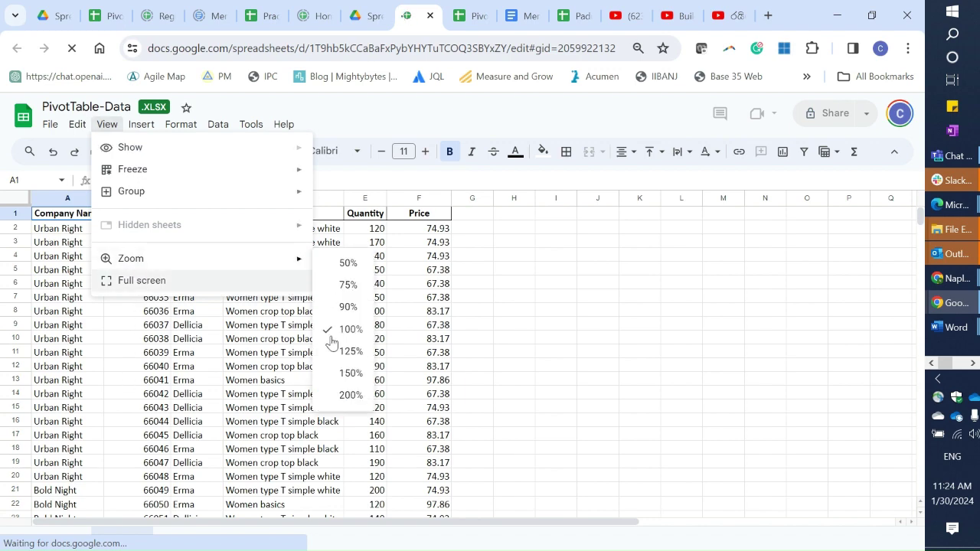
{"action": "left_click", "coordinate": [350, 373]}
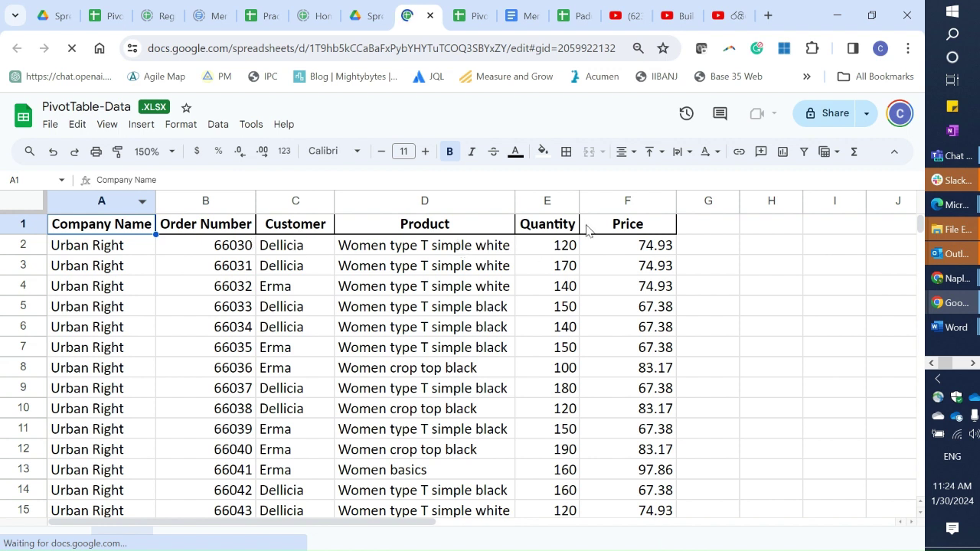
Examine the order records in the PivotTable-Data sheet, looking over the companies, customers and products in each row
{"action": "left_click", "coordinate": [765, 430]}
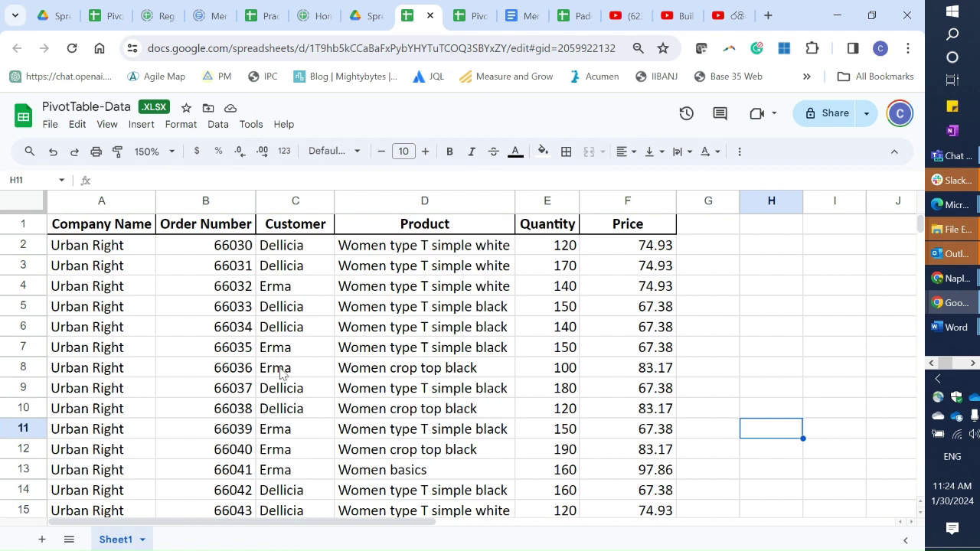
{"action": "scroll", "coordinate": [154, 366], "scroll_direction": "down", "scroll_amount": 2}
{"action": "scroll", "coordinate": [154, 367], "scroll_direction": "down", "scroll_amount": 4}
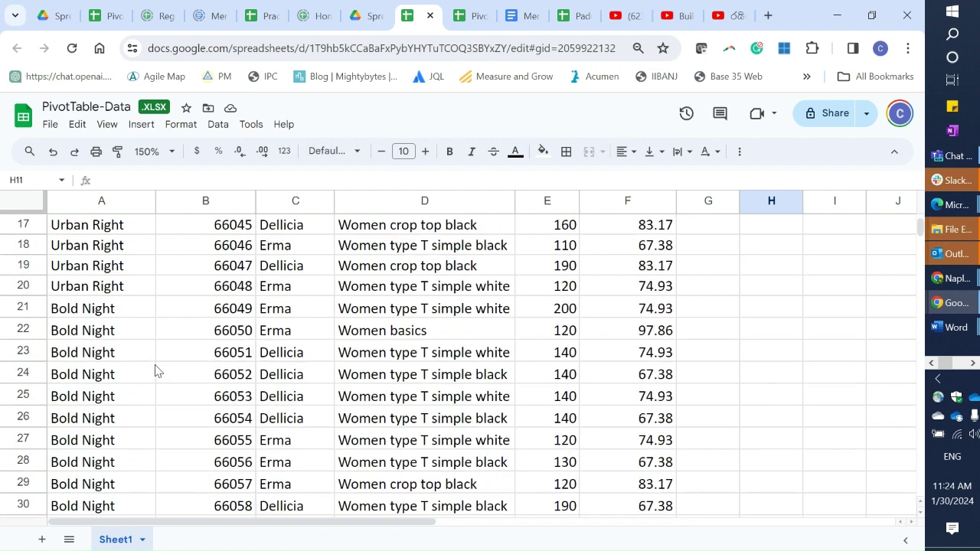
{"action": "scroll", "coordinate": [154, 372], "scroll_direction": "down", "scroll_amount": 7}
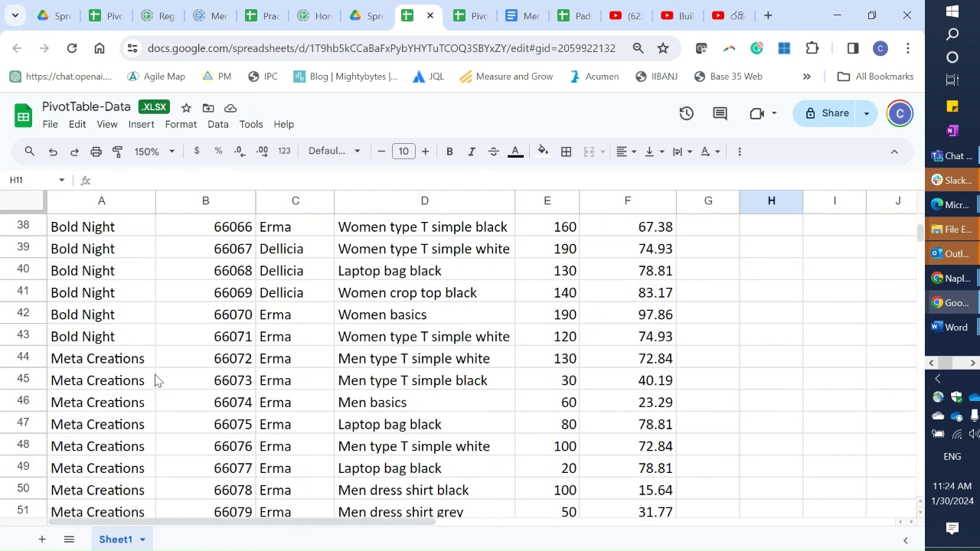
{"action": "scroll", "coordinate": [160, 372], "scroll_direction": "down", "scroll_amount": 5}
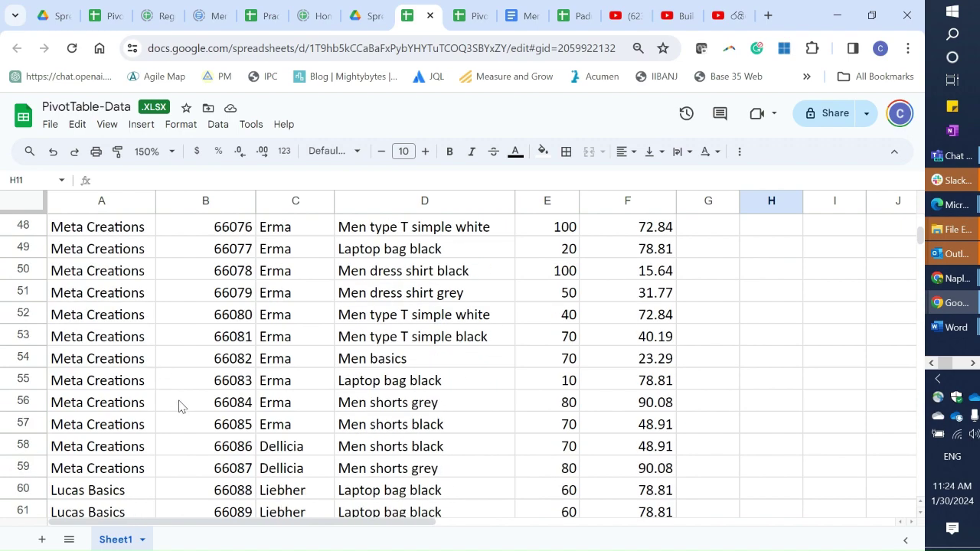
{"action": "scroll", "coordinate": [181, 397], "scroll_direction": "up", "scroll_amount": 4}
{"action": "scroll", "coordinate": [181, 396], "scroll_direction": "up", "scroll_amount": 13}
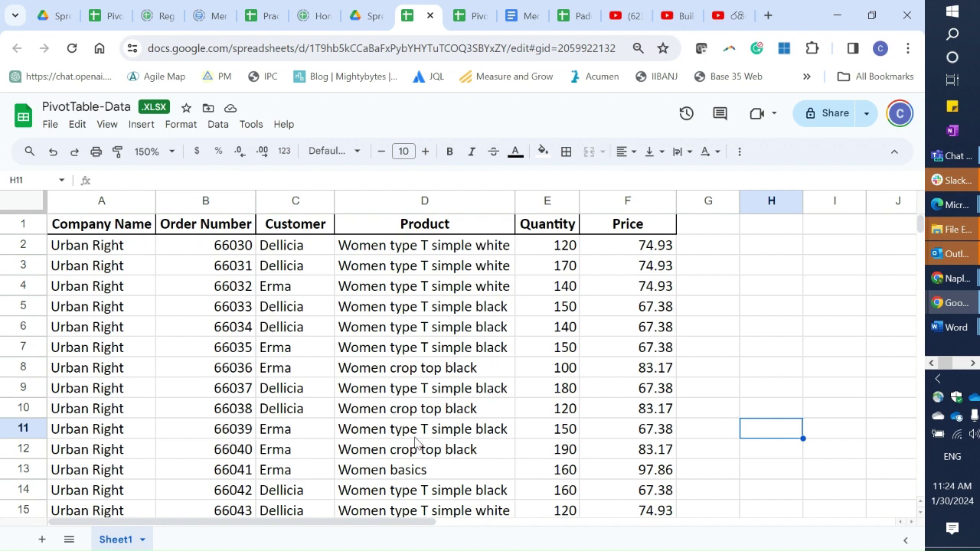
{"action": "scroll", "coordinate": [419, 496], "scroll_direction": "down", "scroll_amount": 6}
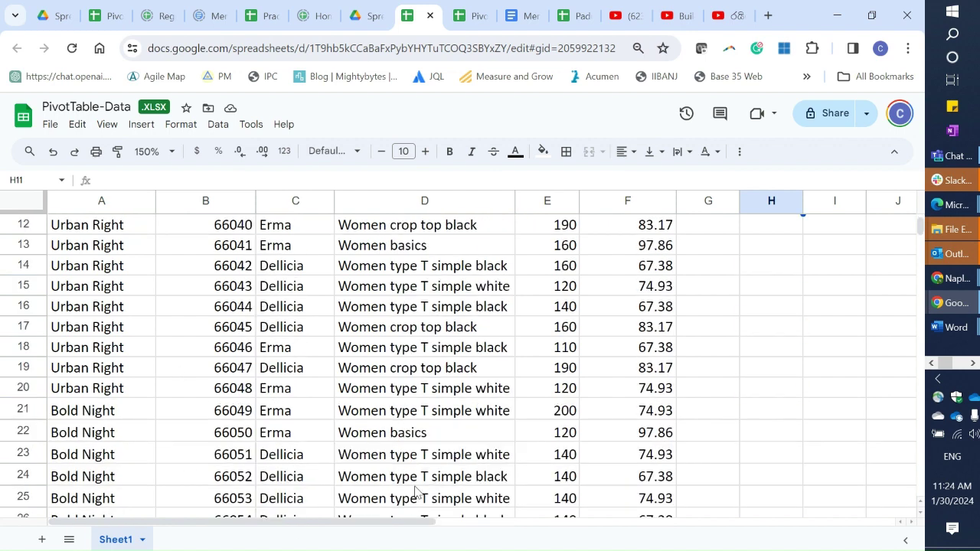
{"action": "scroll", "coordinate": [418, 496], "scroll_direction": "up", "scroll_amount": 2}
{"action": "scroll", "coordinate": [349, 474], "scroll_direction": "up", "scroll_amount": 5}
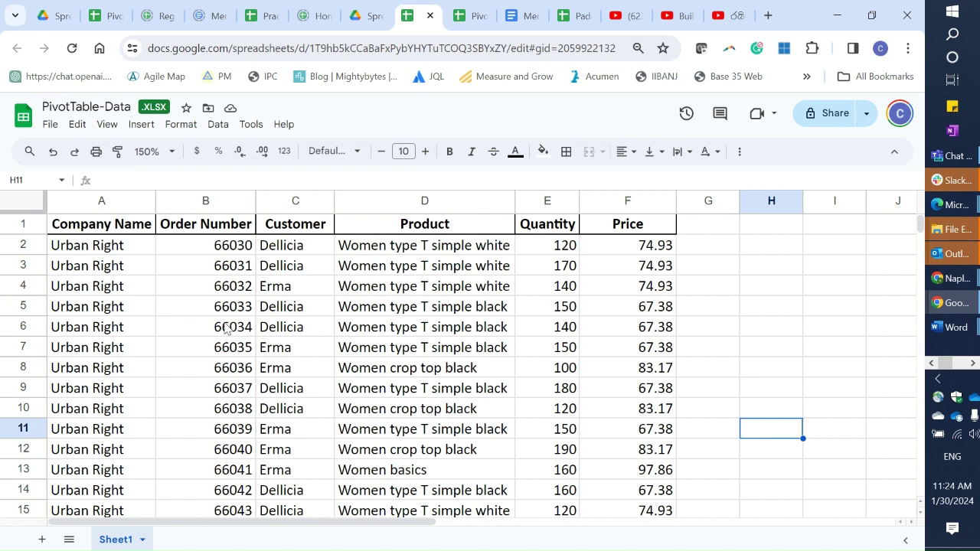
Examine the Order Number column from its first entry down through several hundred rows, and return to the first row
{"action": "left_click", "coordinate": [205, 309]}
{"action": "left_click", "coordinate": [219, 389]}
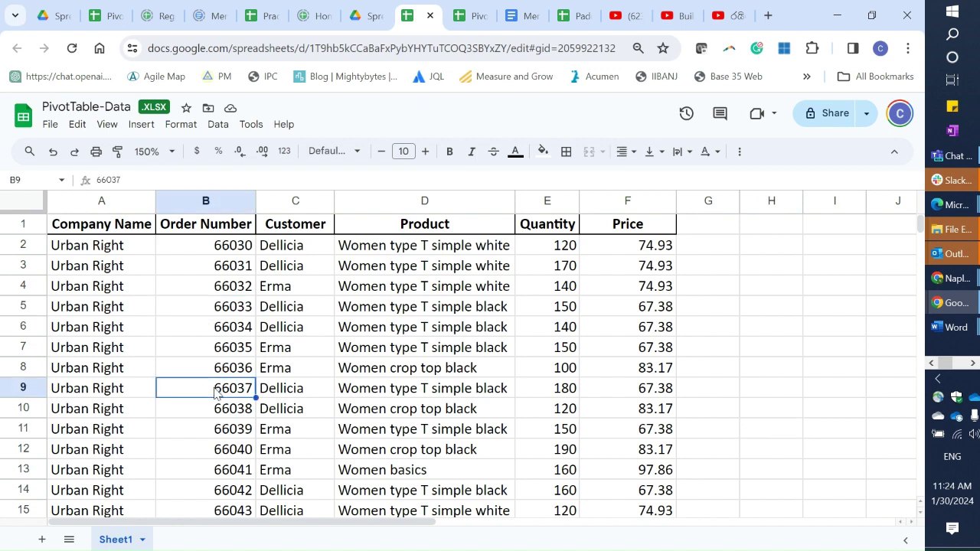
{"action": "left_click", "coordinate": [220, 430]}
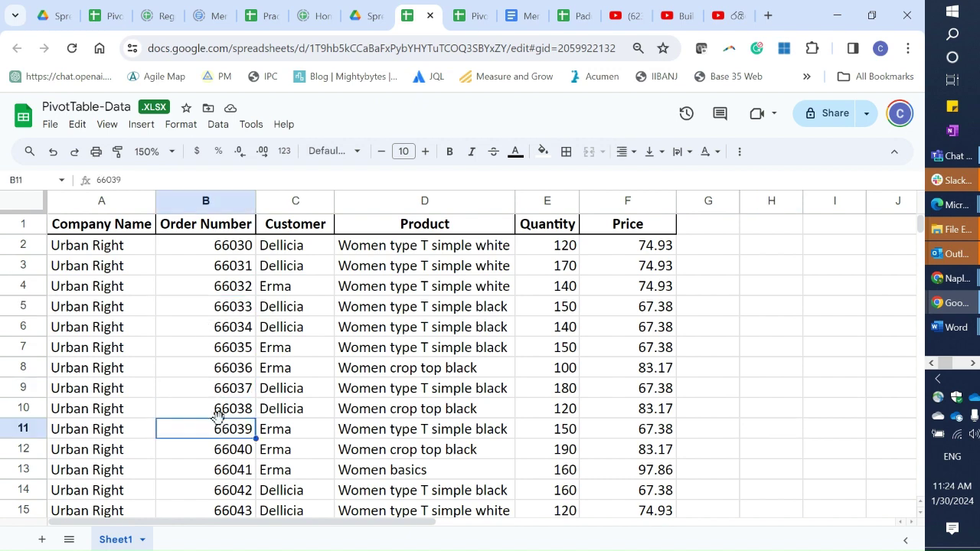
{"action": "left_click", "coordinate": [223, 250]}
{"action": "scroll", "coordinate": [237, 268], "scroll_direction": "down", "scroll_amount": 15}
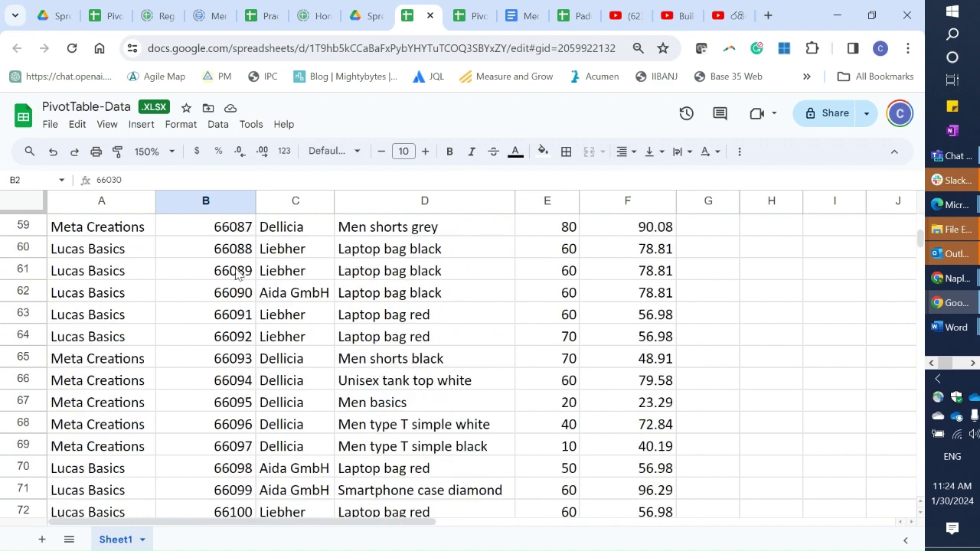
{"action": "scroll", "coordinate": [236, 274], "scroll_direction": "down", "scroll_amount": 18}
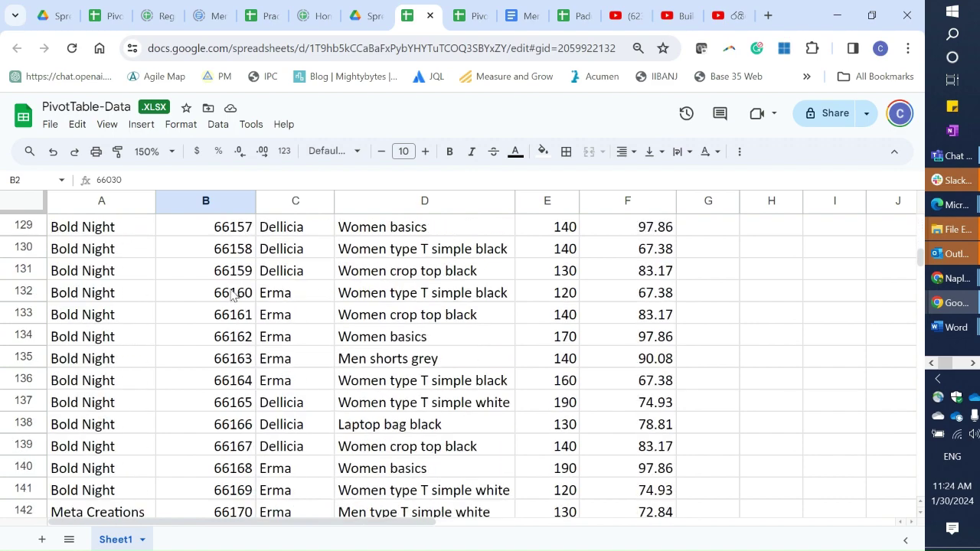
{"action": "scroll", "coordinate": [232, 295], "scroll_direction": "down", "scroll_amount": 5}
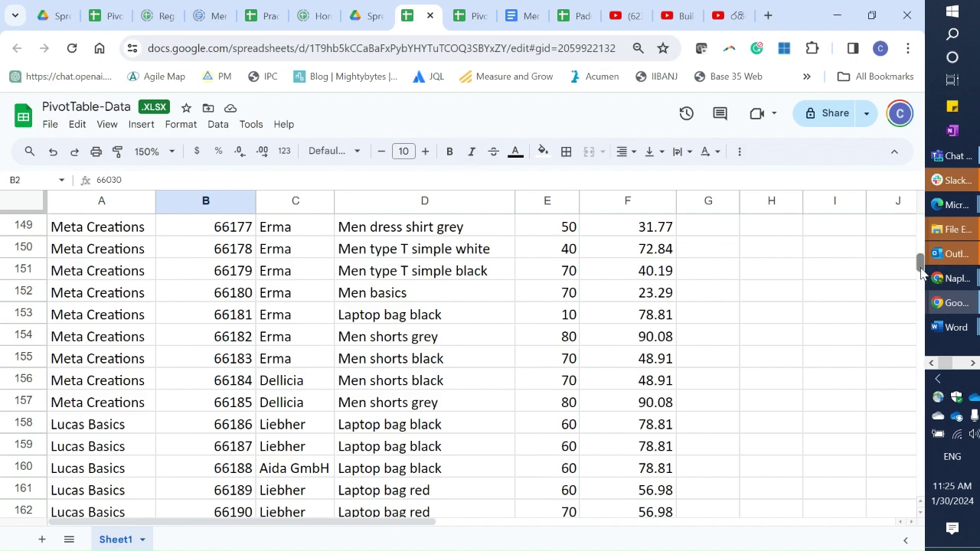
{"action": "left_click_drag", "start_coordinate": [920, 272], "coordinate": [917, 310]}
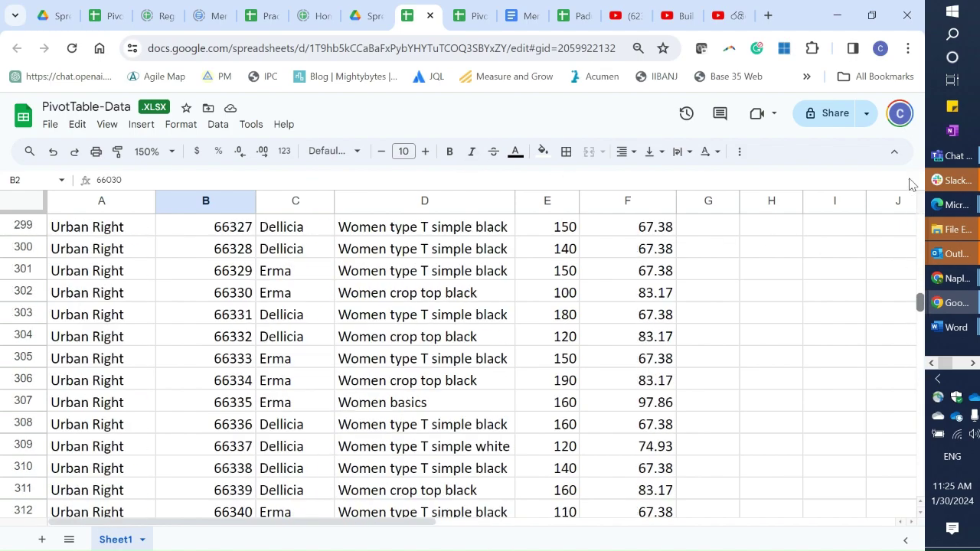
{"action": "left_click_drag", "start_coordinate": [909, 183], "coordinate": [905, 127]}
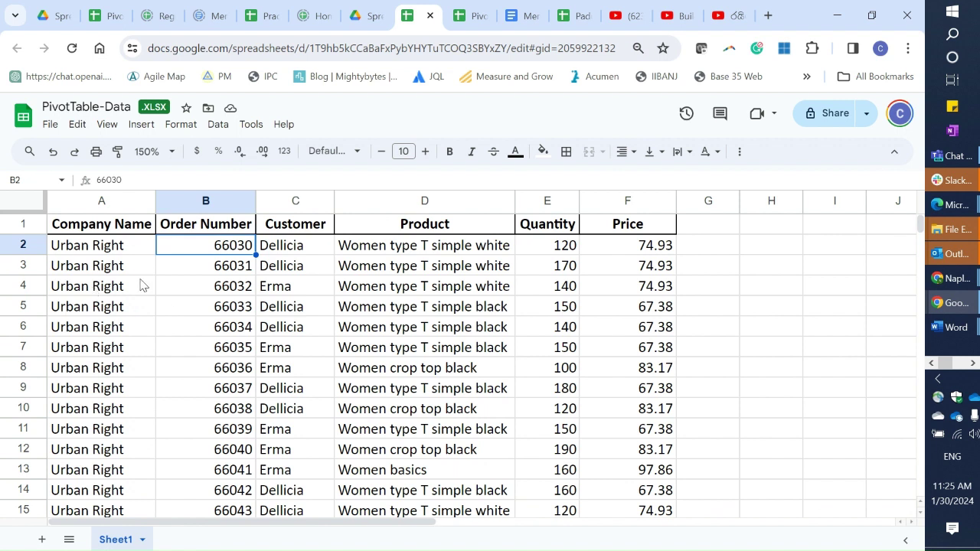
Jump to the last filled cell of the Company Name column and back to its header
{"action": "left_click", "coordinate": [95, 287]}
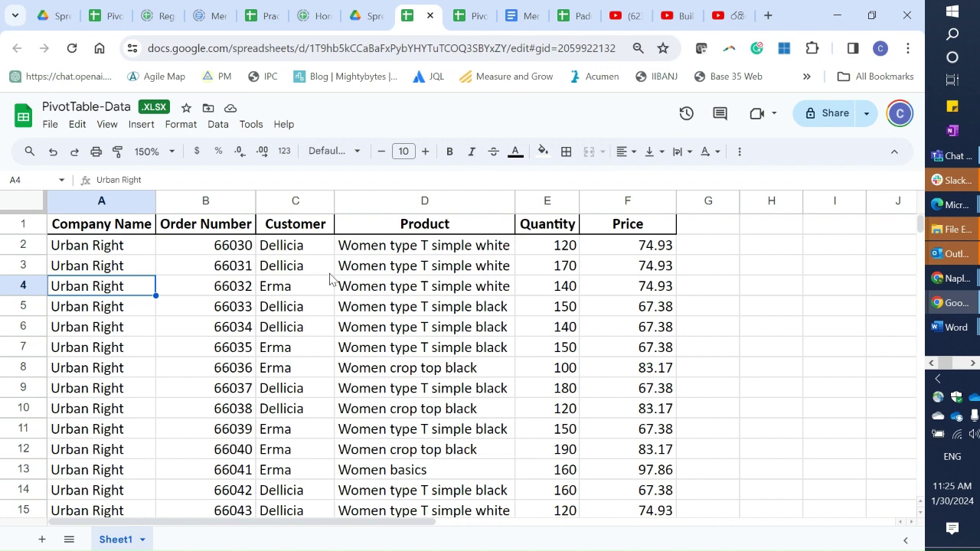
{"action": "key", "text": "ctrl+Down"}
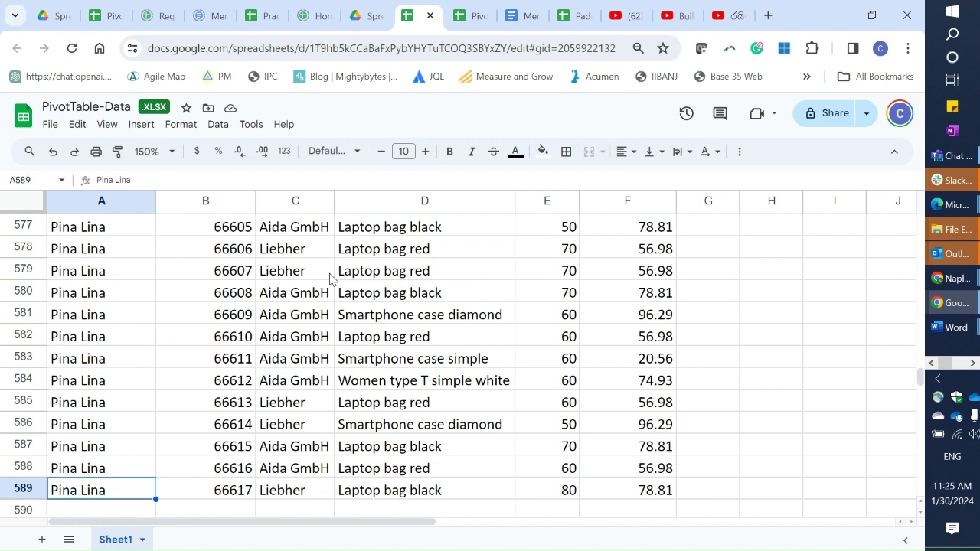
{"action": "key", "text": "ctrl+Up"}
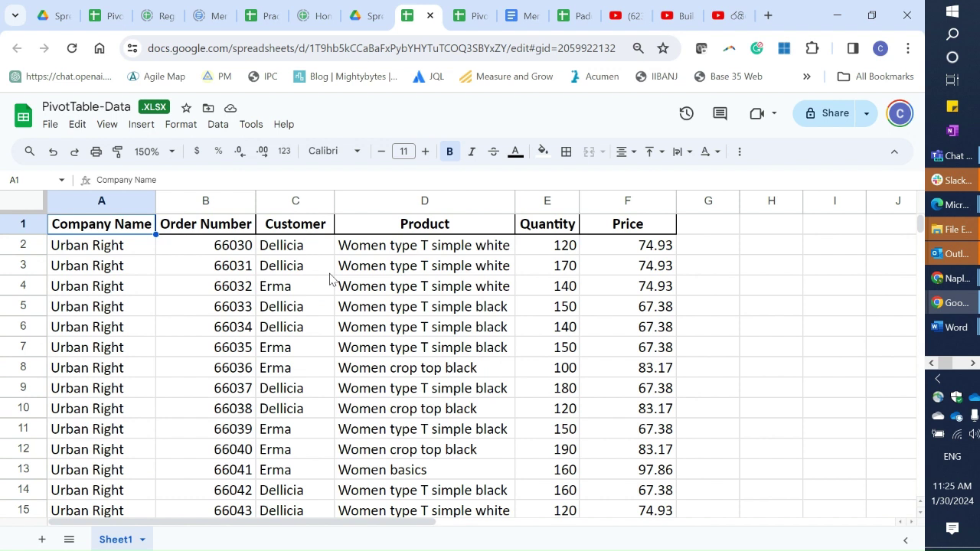
Move the active cell one cell at a time from A1 to A6, across to D6 and up to D2
{"action": "key", "text": "Down"}
{"action": "key", "text": "Down"}
{"action": "key", "text": "Down"}
{"action": "key", "text": "Down"}
{"action": "key", "text": "Down"}
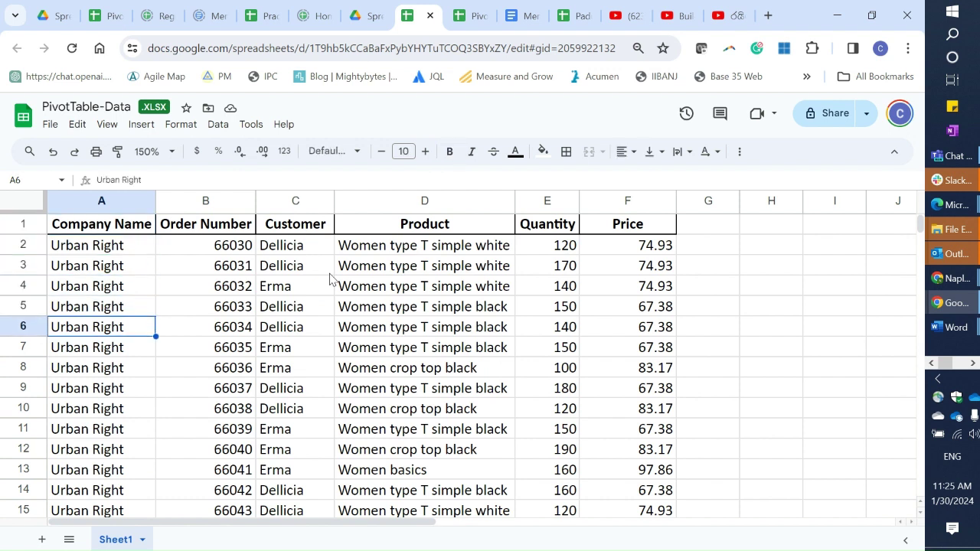
{"action": "key", "text": "Right"}
{"action": "key", "text": "Right"}
{"action": "key", "text": "Right"}
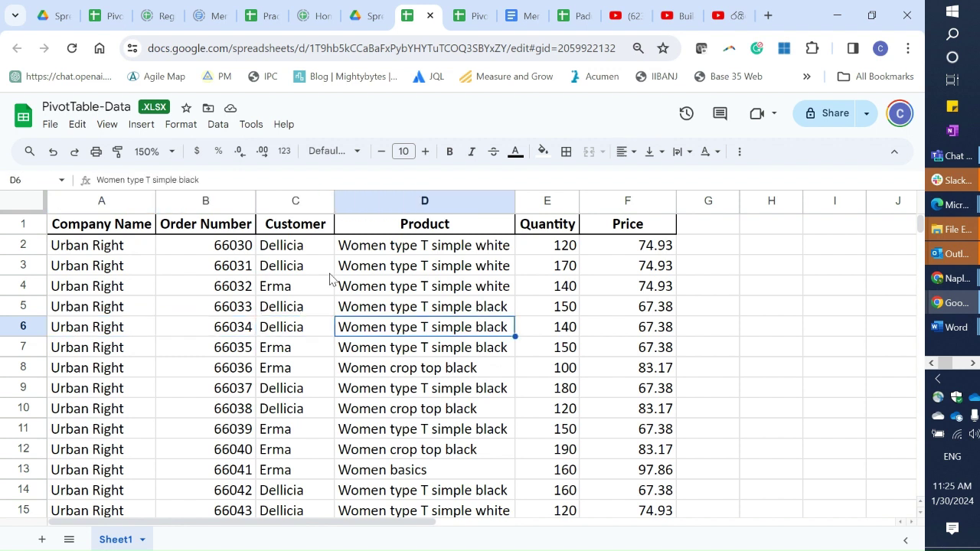
{"action": "key", "text": "Up"}
{"action": "key", "text": "Up"}
{"action": "key", "text": "Up"}
{"action": "key", "text": "Up"}
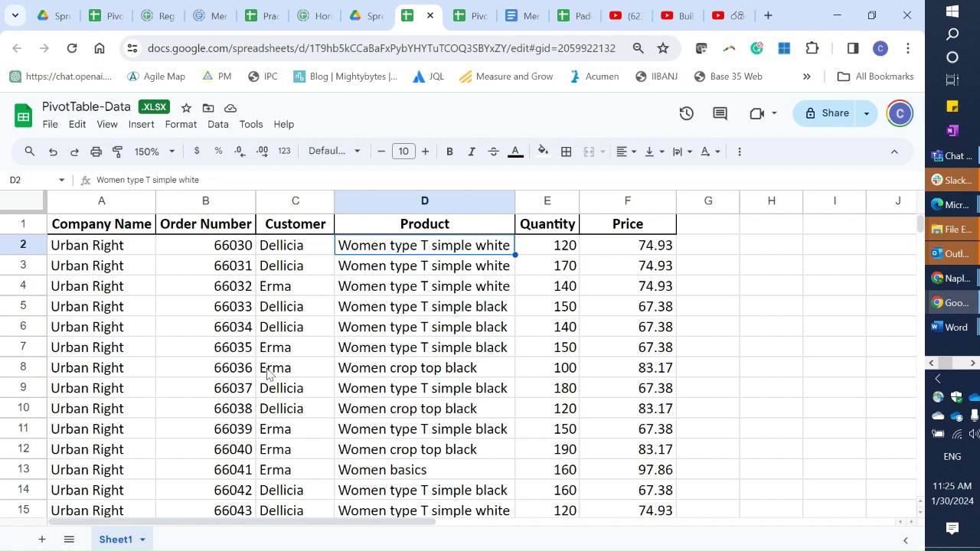
Review the Customer and Product columns down to about row 97 and return to the beginning of the data
{"action": "left_click", "coordinate": [347, 355]}
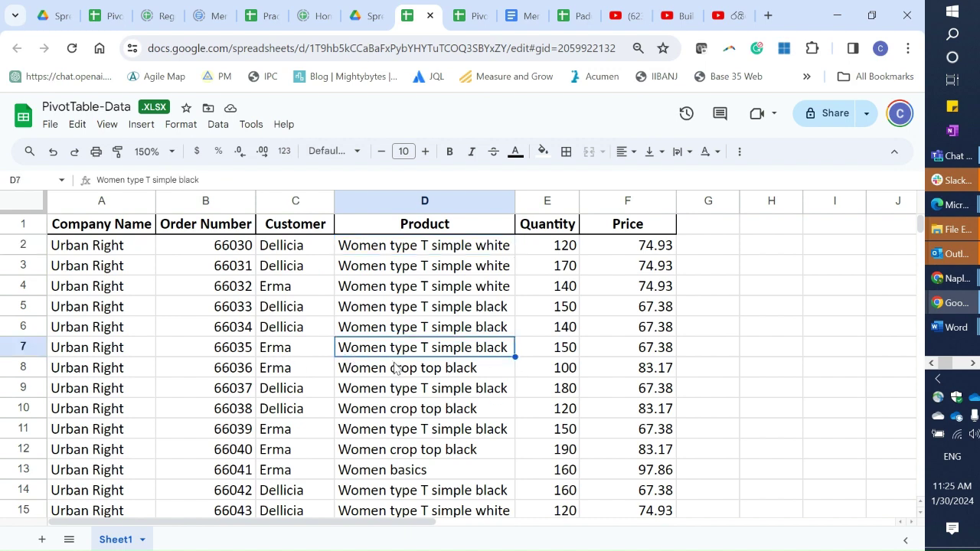
{"action": "scroll", "coordinate": [370, 481], "scroll_direction": "down", "scroll_amount": 10}
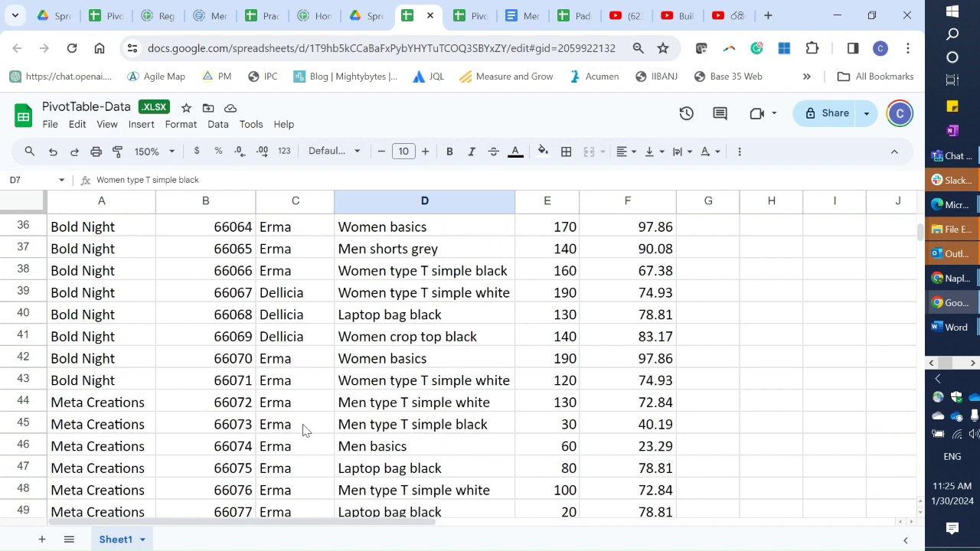
{"action": "scroll", "coordinate": [302, 431], "scroll_direction": "down", "scroll_amount": 4}
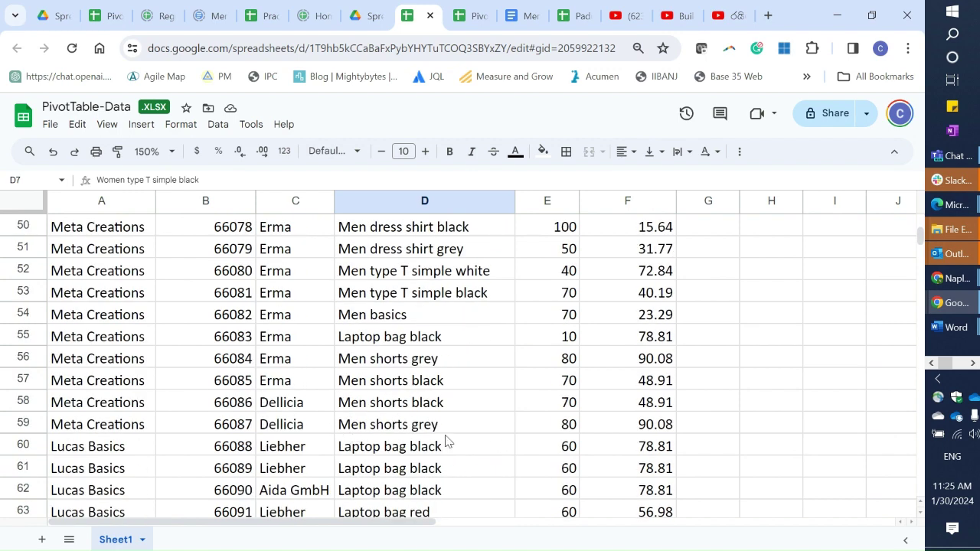
{"action": "scroll", "coordinate": [444, 440], "scroll_direction": "down", "scroll_amount": 3}
{"action": "scroll", "coordinate": [362, 383], "scroll_direction": "up", "scroll_amount": 1}
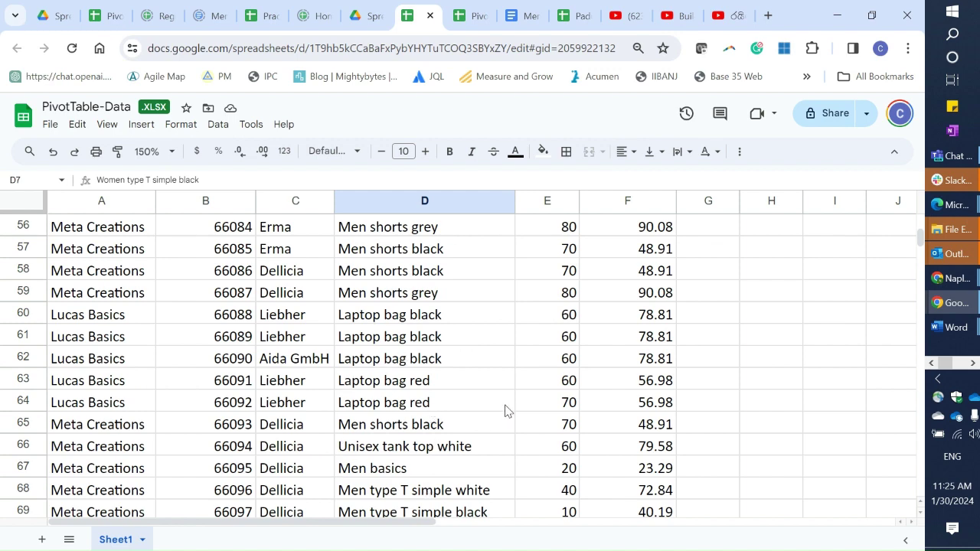
{"action": "scroll", "coordinate": [505, 406], "scroll_direction": "down", "scroll_amount": 2}
{"action": "scroll", "coordinate": [385, 349], "scroll_direction": "down", "scroll_amount": 7}
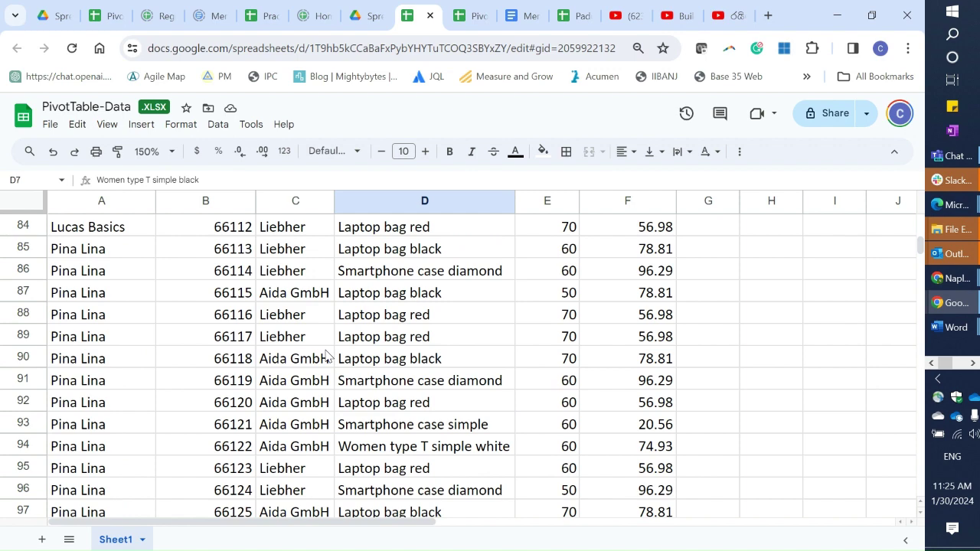
{"action": "scroll", "coordinate": [325, 355], "scroll_direction": "up", "scroll_amount": 19}
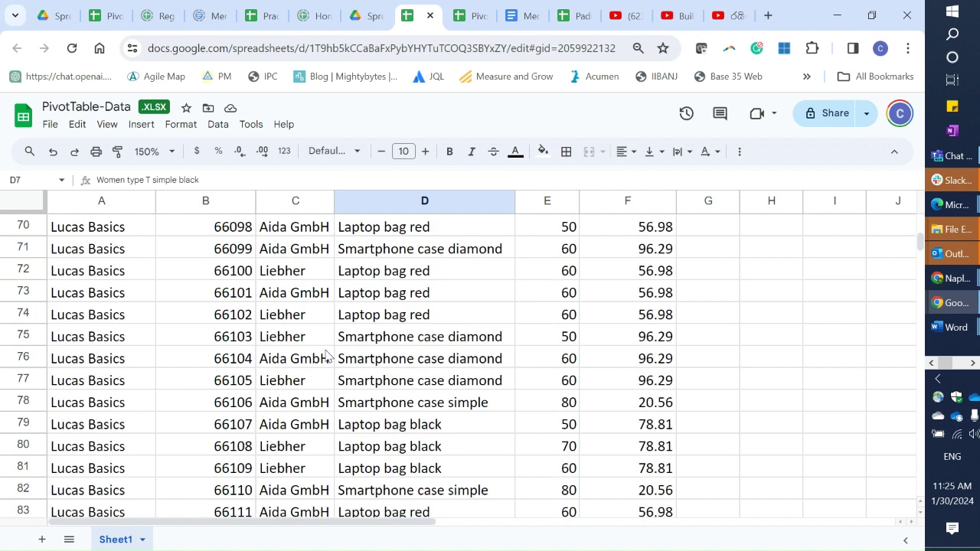
{"action": "scroll", "coordinate": [325, 354], "scroll_direction": "up", "scroll_amount": 8}
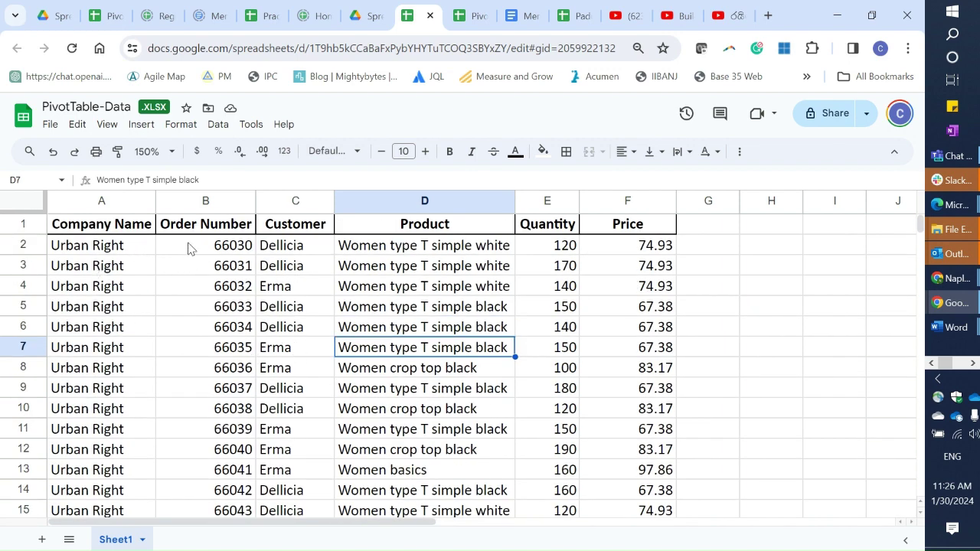
Freeze the first row of the sheet and check that the column headers stay in place
{"action": "left_click", "coordinate": [189, 249]}
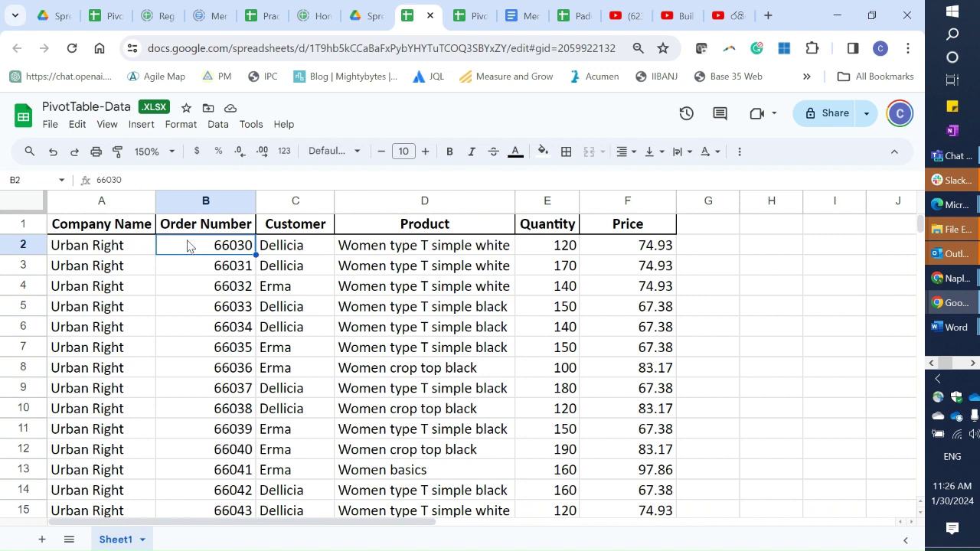
{"action": "left_click", "coordinate": [98, 126]}
{"action": "mouse_move", "coordinate": [127, 170]}
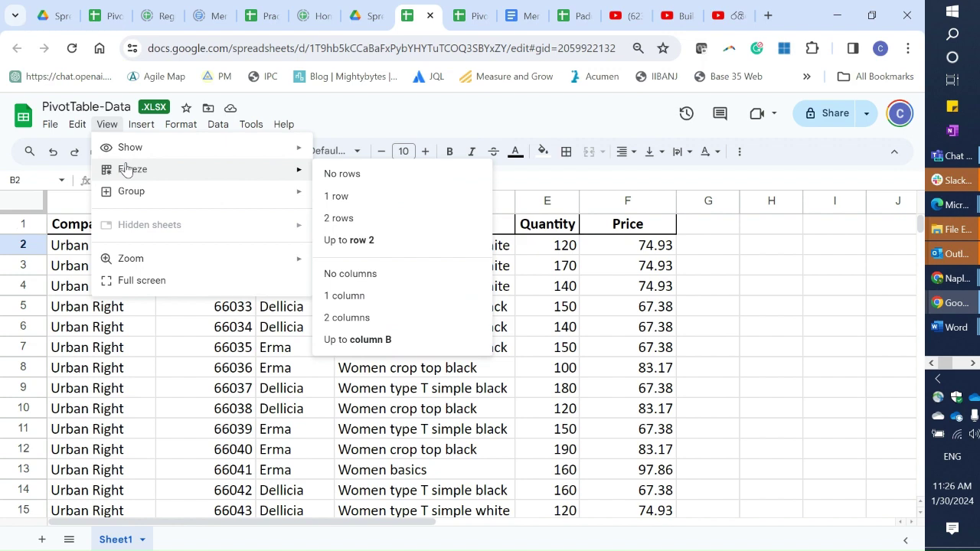
{"action": "left_click", "coordinate": [337, 197]}
{"action": "scroll", "coordinate": [256, 253], "scroll_direction": "down", "scroll_amount": 3}
{"action": "scroll", "coordinate": [258, 258], "scroll_direction": "up", "scroll_amount": 3}
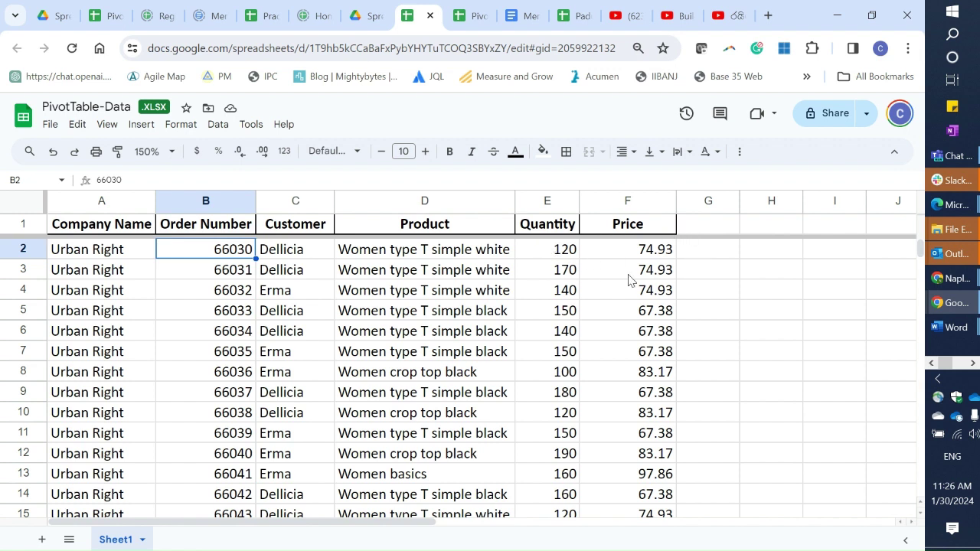
Rename the Price header in cell F1 to "Unit Price"
{"action": "left_click", "coordinate": [608, 227]}
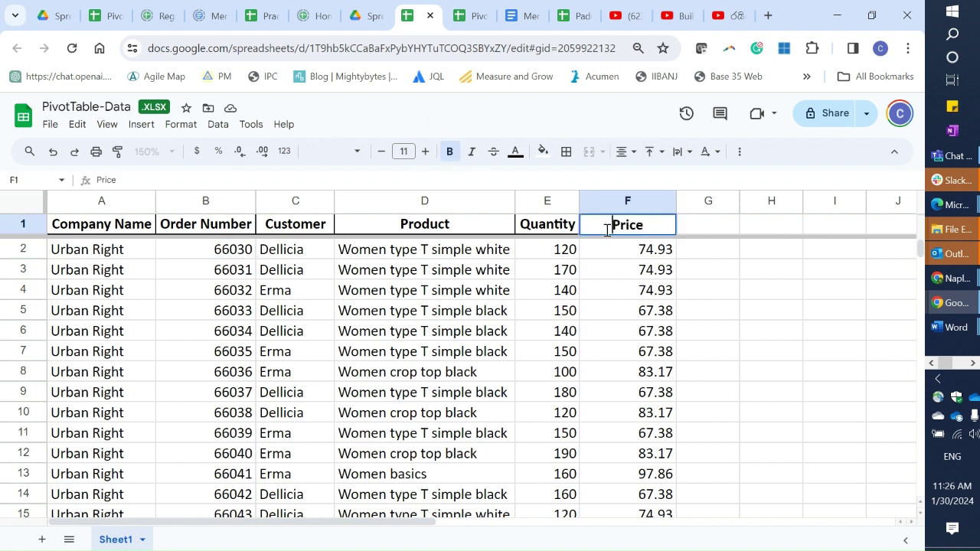
{"action": "type", "text": "Unit"}
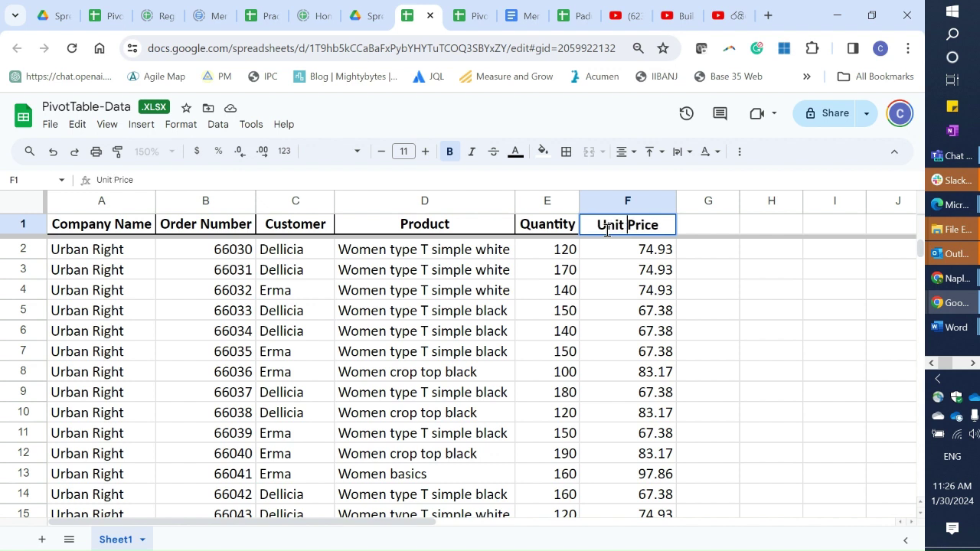
{"action": "left_click", "coordinate": [753, 296]}
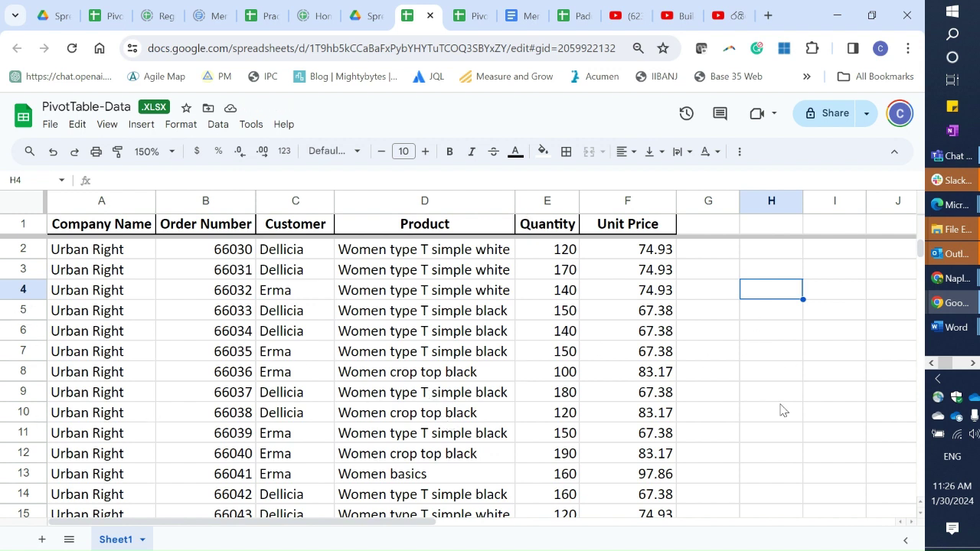
Add the header "Order Value" in cell G1, beside Unit Price
{"action": "left_click", "coordinate": [710, 232]}
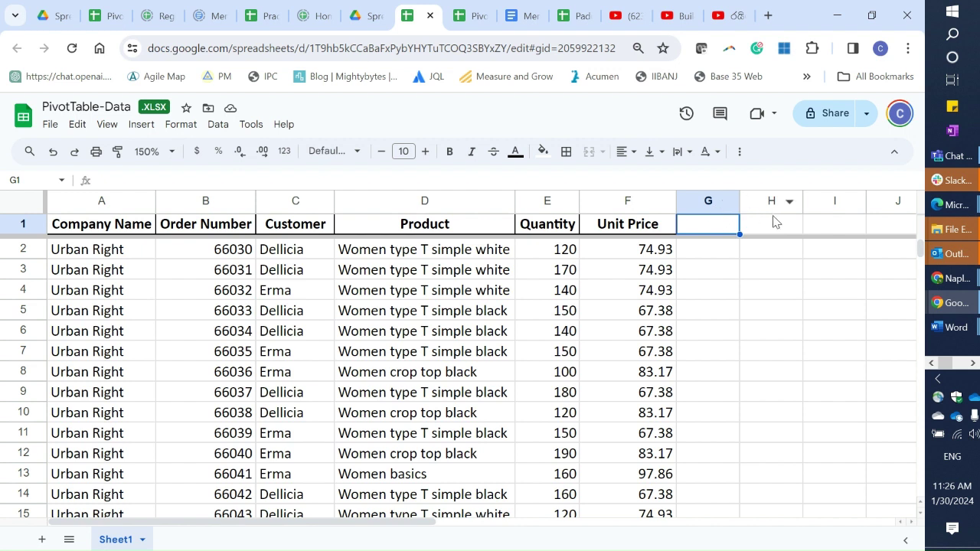
{"action": "type", "text": "r"}
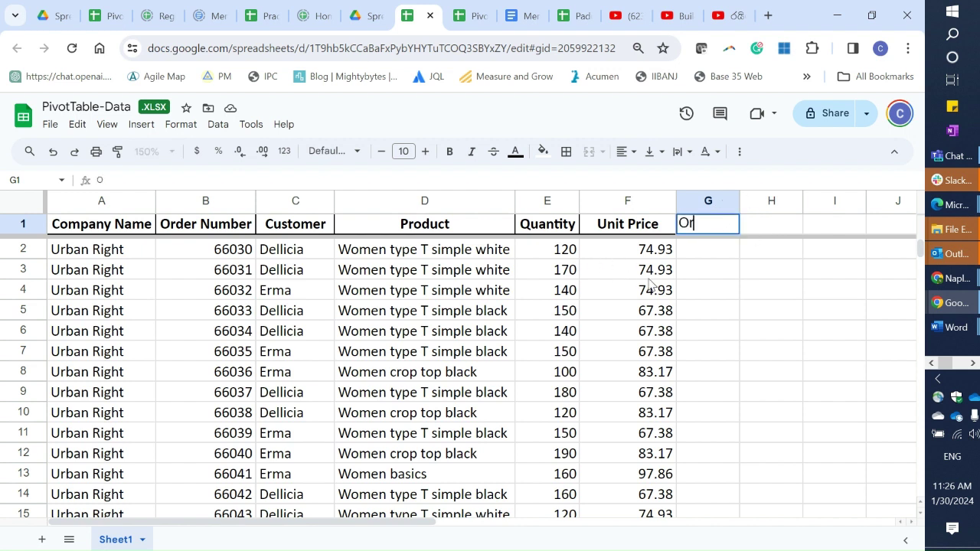
{"action": "type", "text": "der Value"}
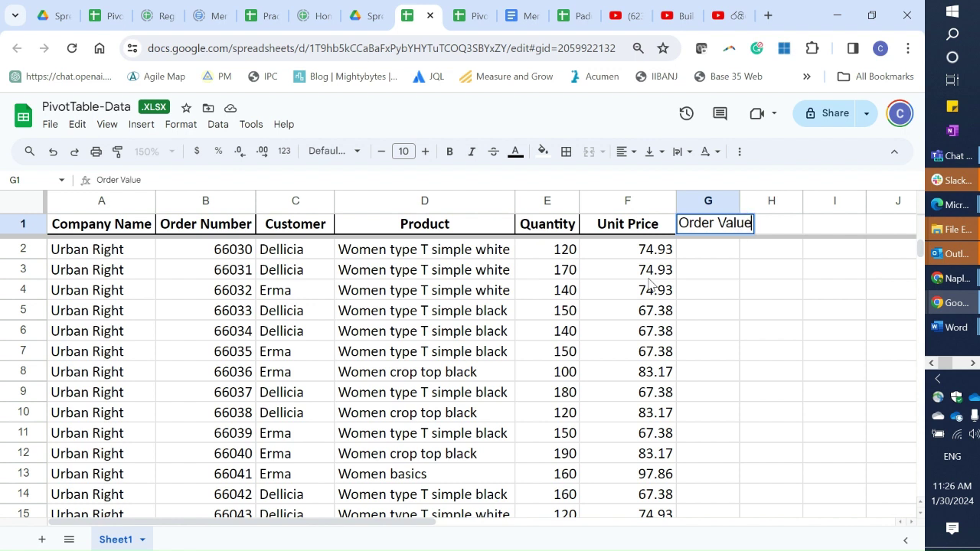
{"action": "left_click", "coordinate": [717, 318]}
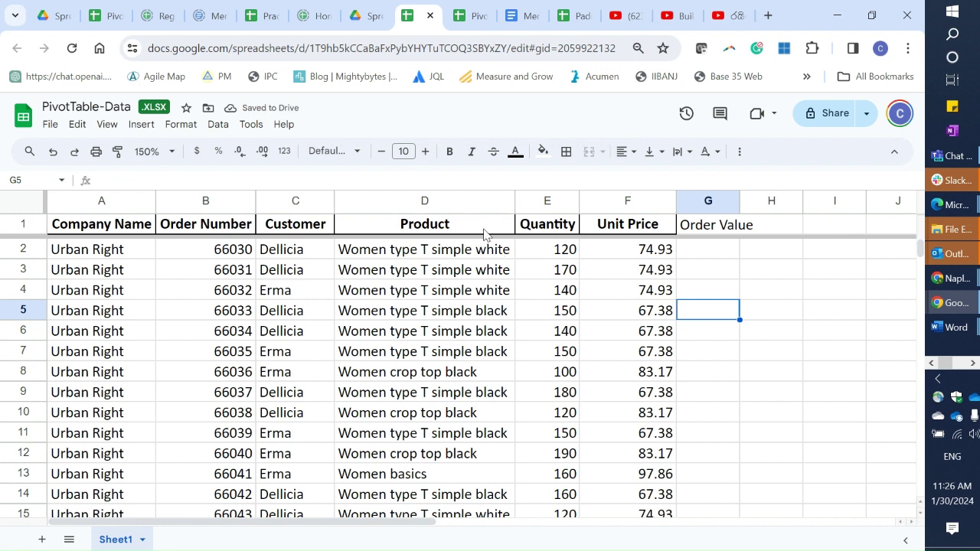
Enter the formula =E2*F2 in cell G2 to multiply the first order's quantity by its unit price
{"action": "left_click", "coordinate": [697, 254]}
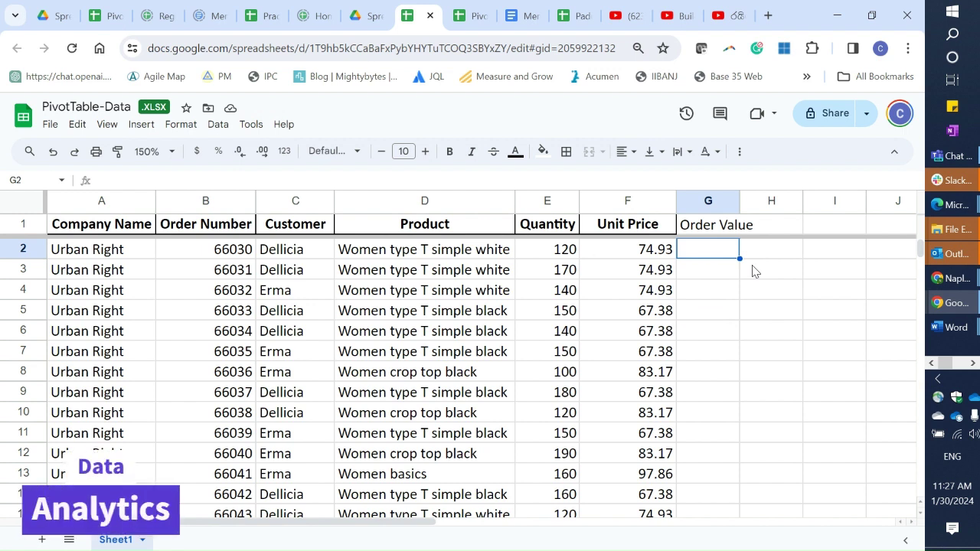
{"action": "type", "text": "="}
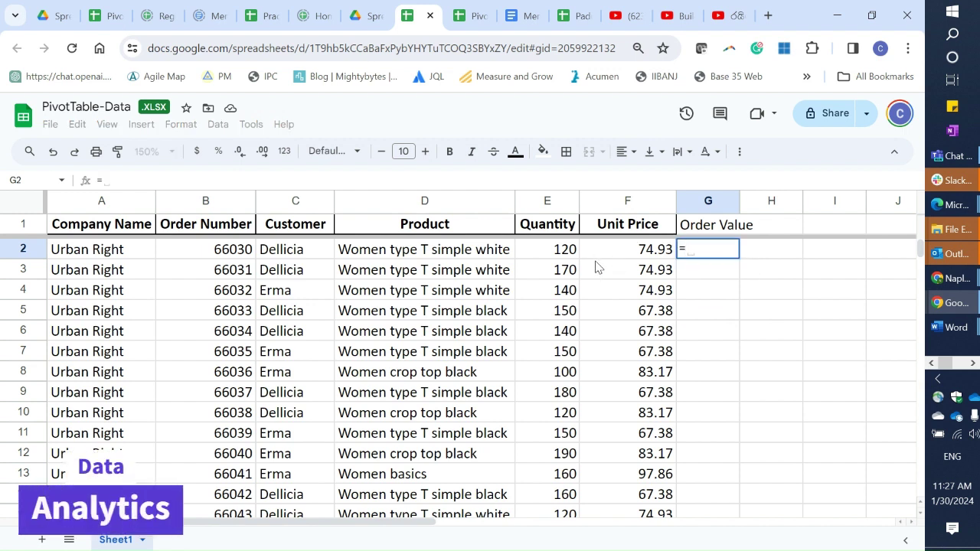
{"action": "left_click", "coordinate": [557, 253]}
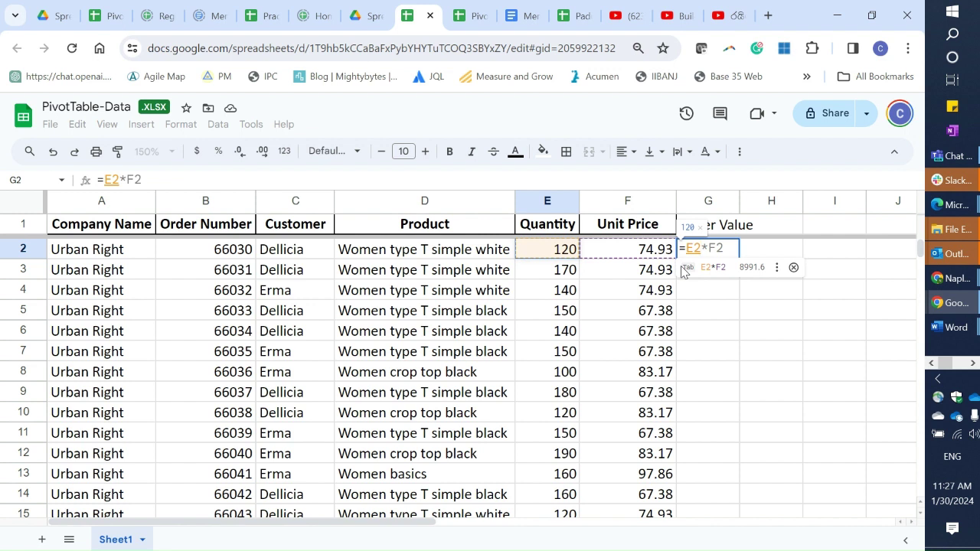
{"action": "type", "text": "*"}
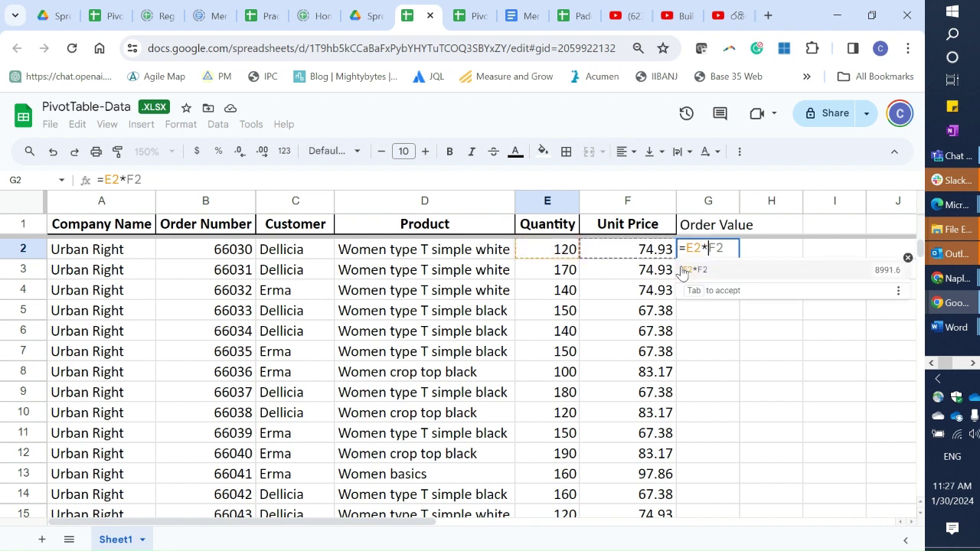
{"action": "left_click", "coordinate": [632, 254]}
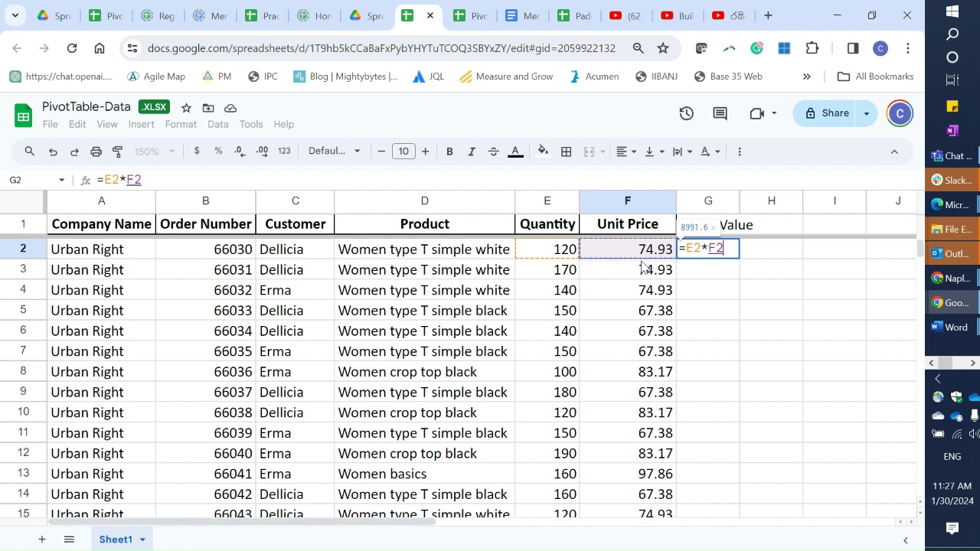
{"action": "key", "text": "Return"}
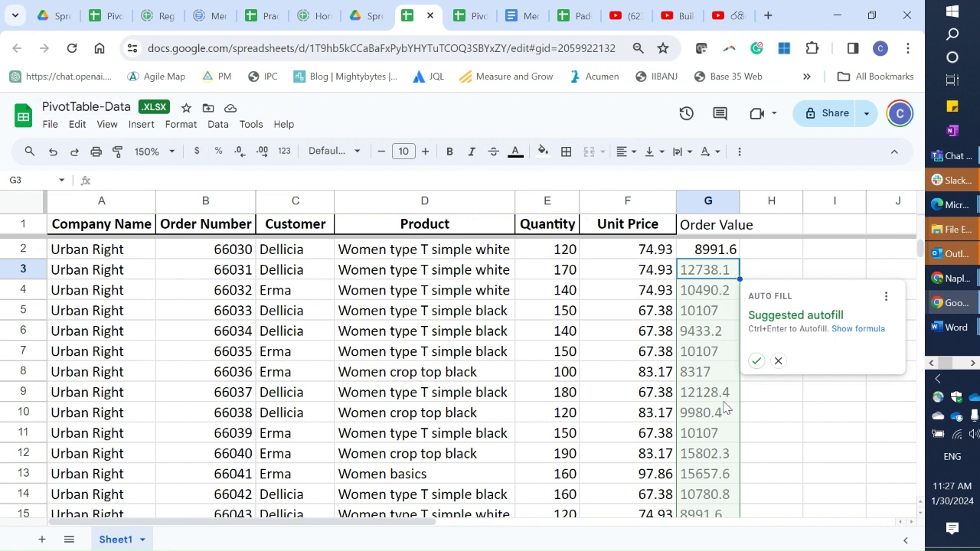
Accept the suggested autofill for the Order Value column and check the filled rows down to about row 70
{"action": "left_click", "coordinate": [756, 361]}
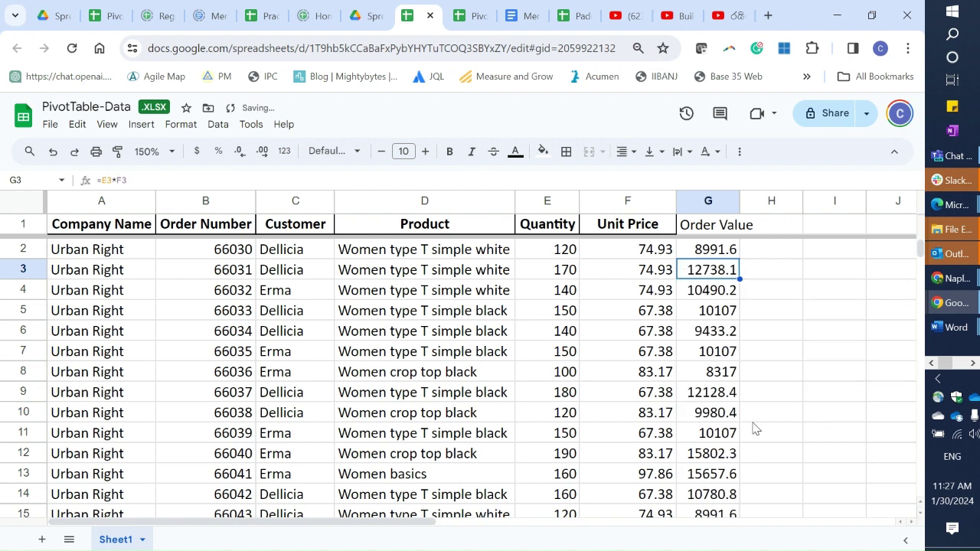
{"action": "scroll", "coordinate": [754, 428], "scroll_direction": "down", "scroll_amount": 10}
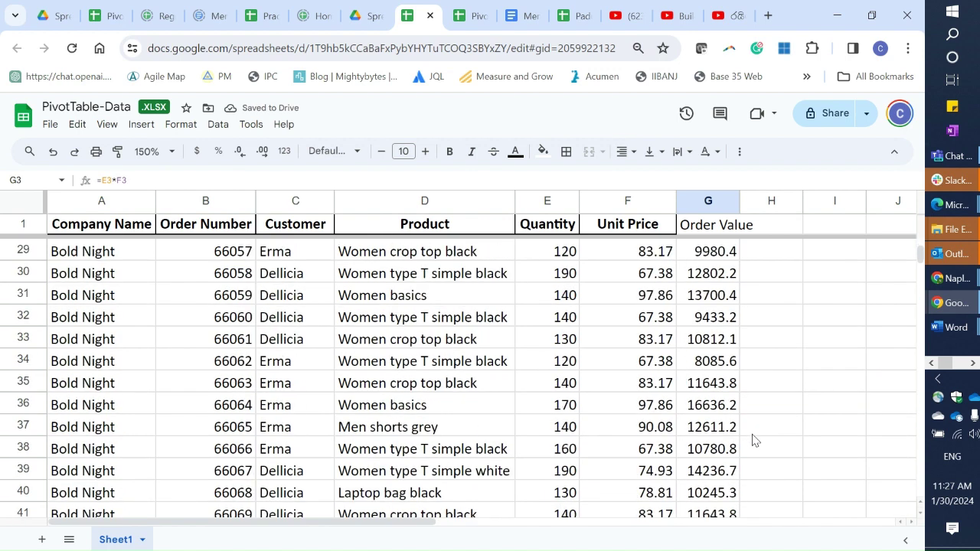
{"action": "scroll", "coordinate": [754, 444], "scroll_direction": "down", "scroll_amount": 9}
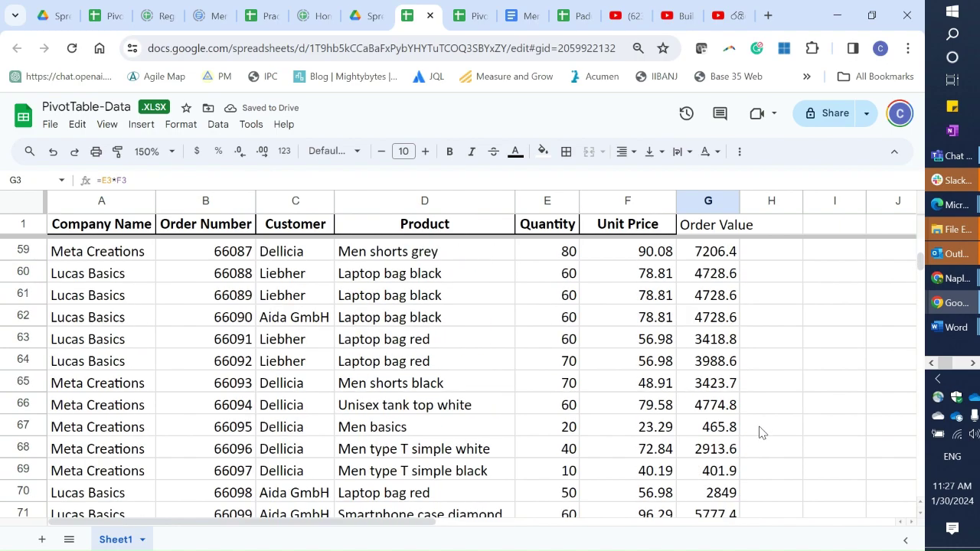
{"action": "scroll", "coordinate": [760, 433], "scroll_direction": "up", "scroll_amount": 15}
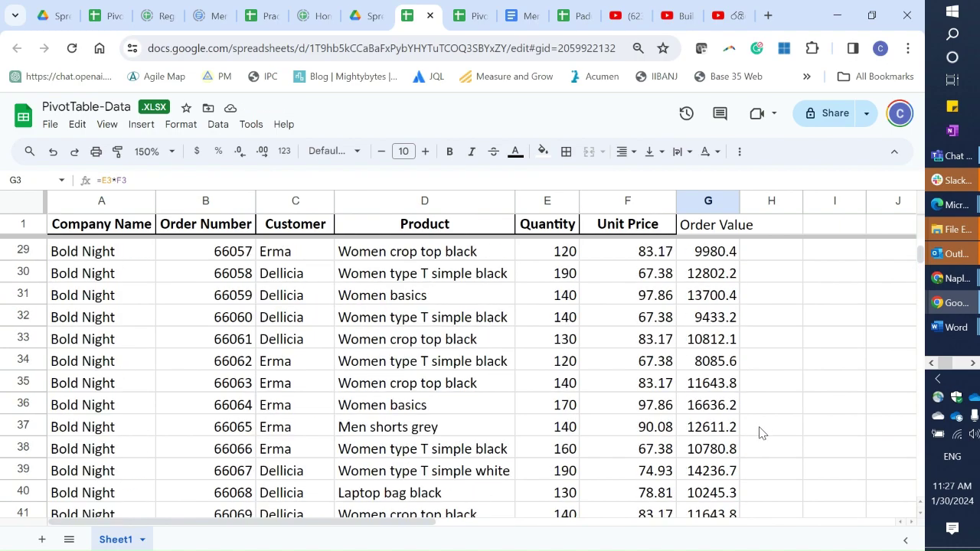
{"action": "scroll", "coordinate": [760, 433], "scroll_direction": "up", "scroll_amount": 4}
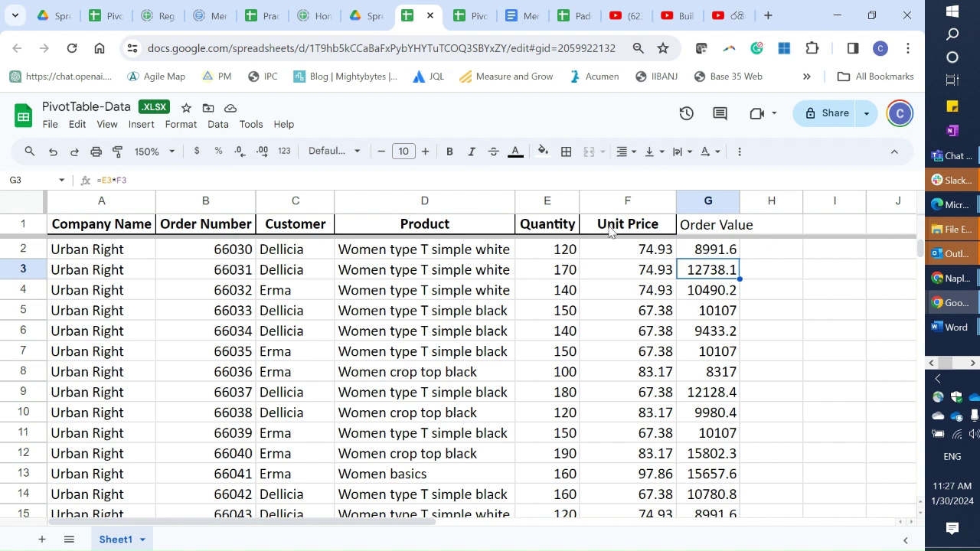
Format the whole Order Value column G with the Number format (1,000.12)
{"action": "left_click", "coordinate": [685, 203]}
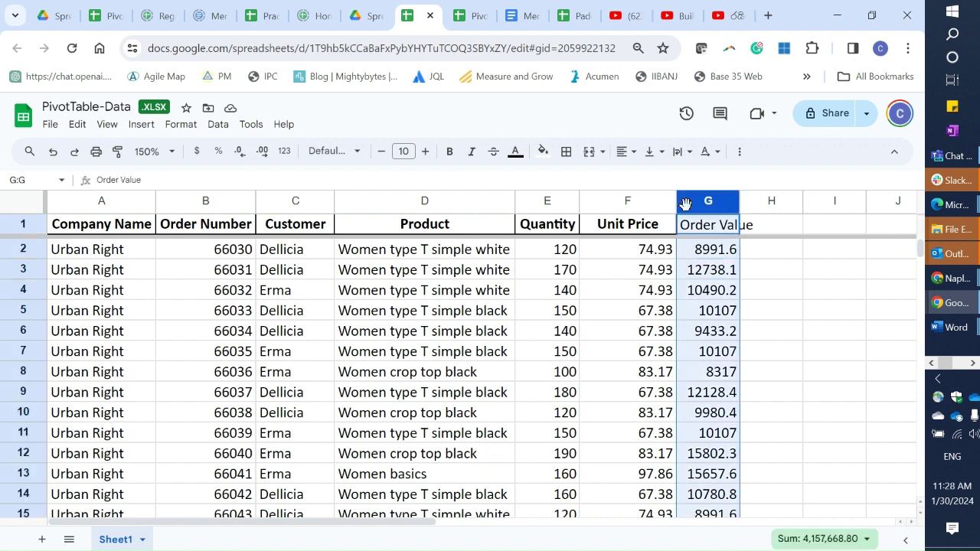
{"action": "left_click", "coordinate": [166, 126]}
{"action": "mouse_move", "coordinate": [258, 187]}
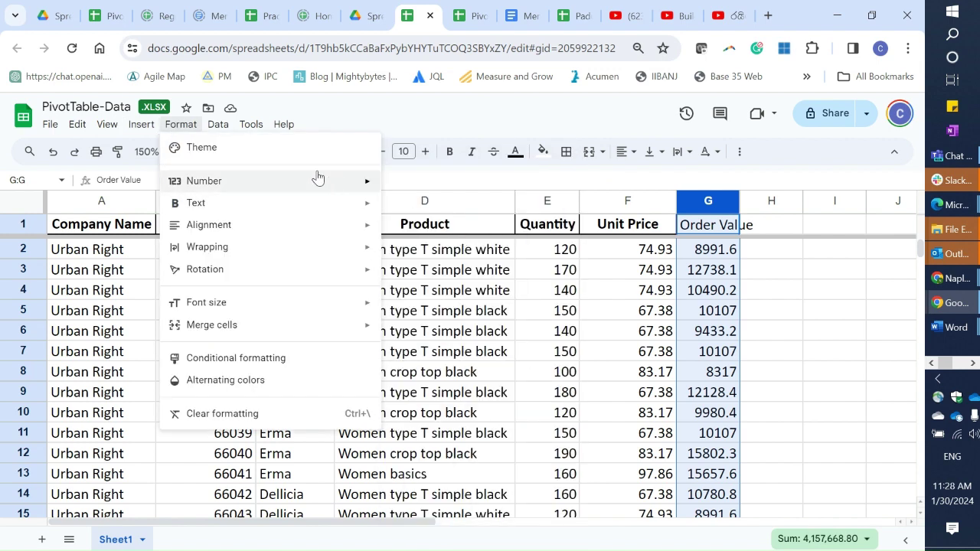
{"action": "mouse_move", "coordinate": [318, 177]}
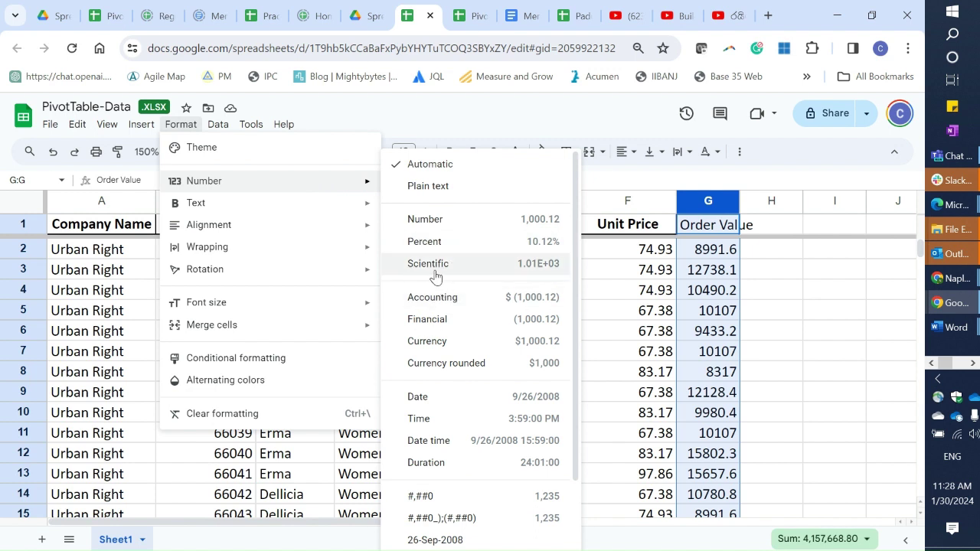
{"action": "left_click", "coordinate": [540, 222]}
{"action": "left_click", "coordinate": [796, 392]}
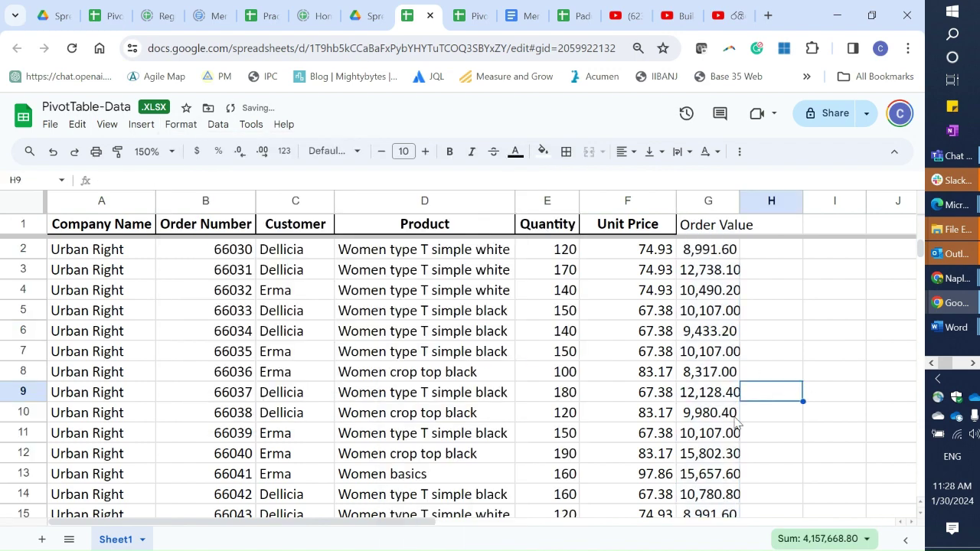
{"action": "scroll", "coordinate": [704, 392], "scroll_direction": "down", "scroll_amount": 2}
{"action": "scroll", "coordinate": [704, 392], "scroll_direction": "down", "scroll_amount": 5}
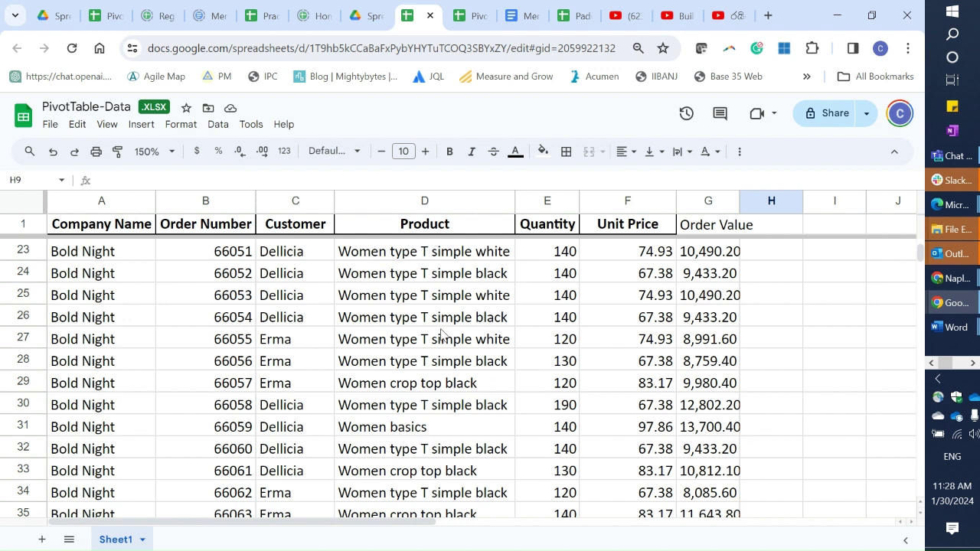
{"action": "left_click", "coordinate": [388, 300]}
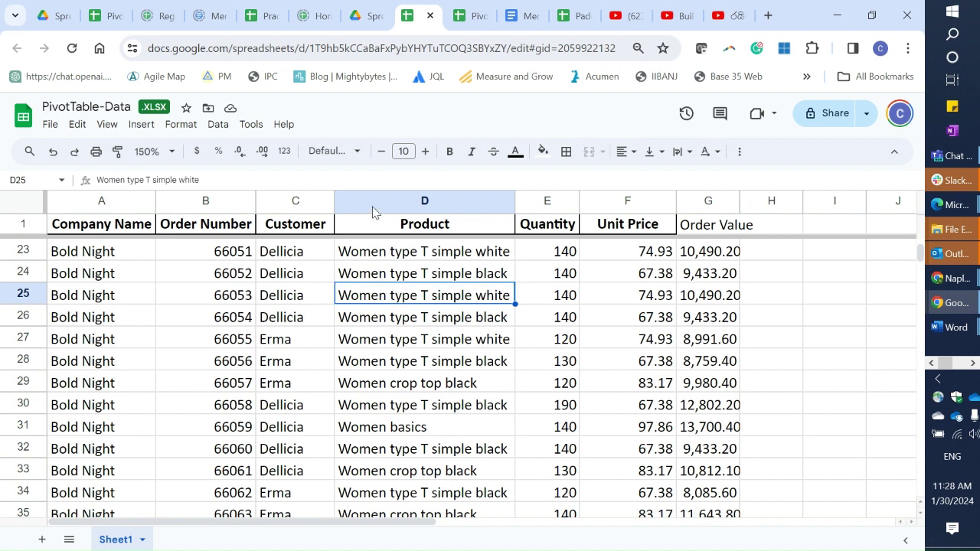
{"action": "left_click", "coordinate": [219, 125]}
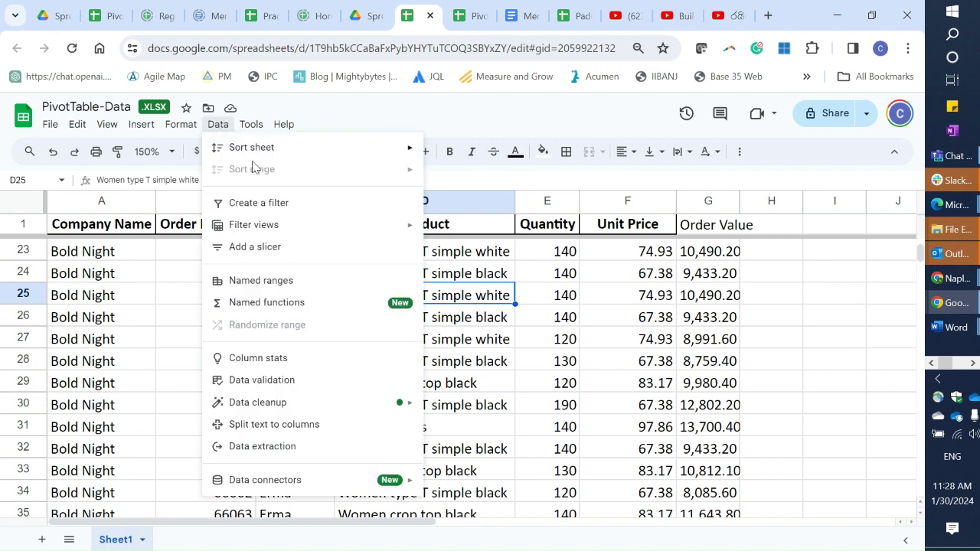
Sort the sheet by the Order Value column G in descending order (Z to A)
{"action": "mouse_move", "coordinate": [259, 157]}
{"action": "left_click", "coordinate": [699, 259]}
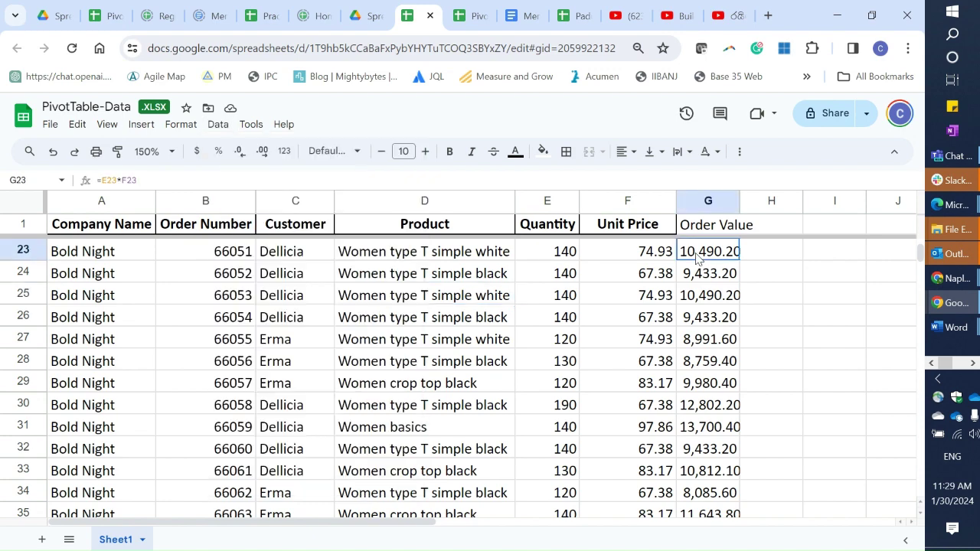
{"action": "left_click", "coordinate": [218, 124]}
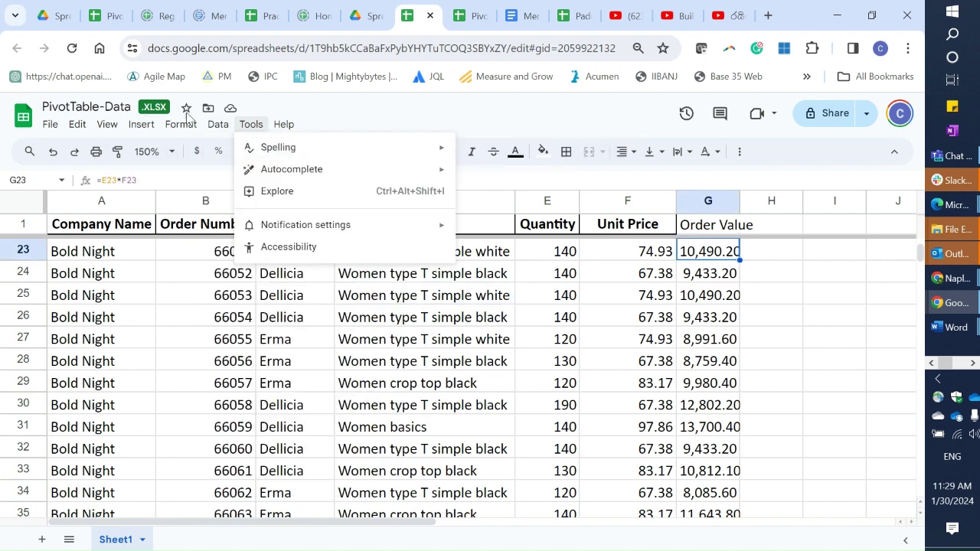
{"action": "mouse_move", "coordinate": [218, 124]}
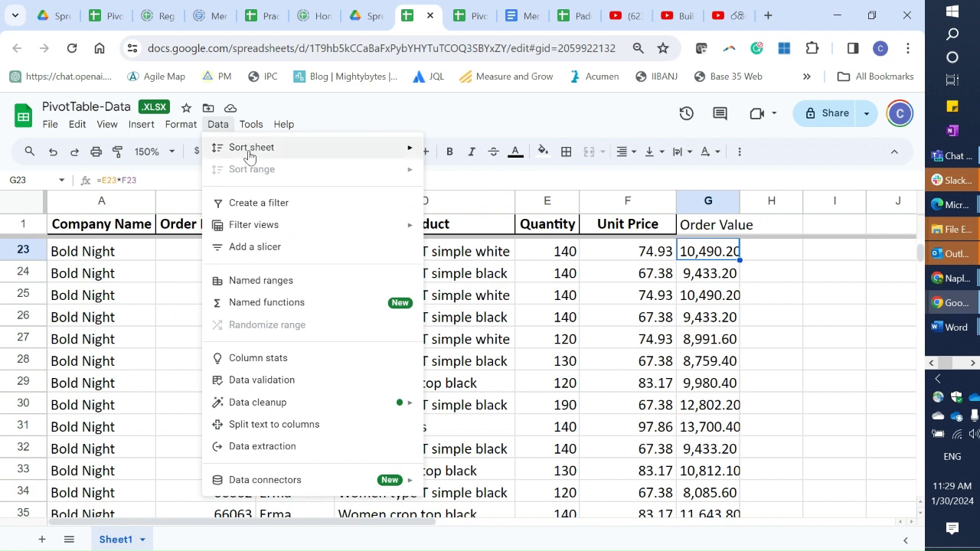
{"action": "mouse_move", "coordinate": [339, 148]}
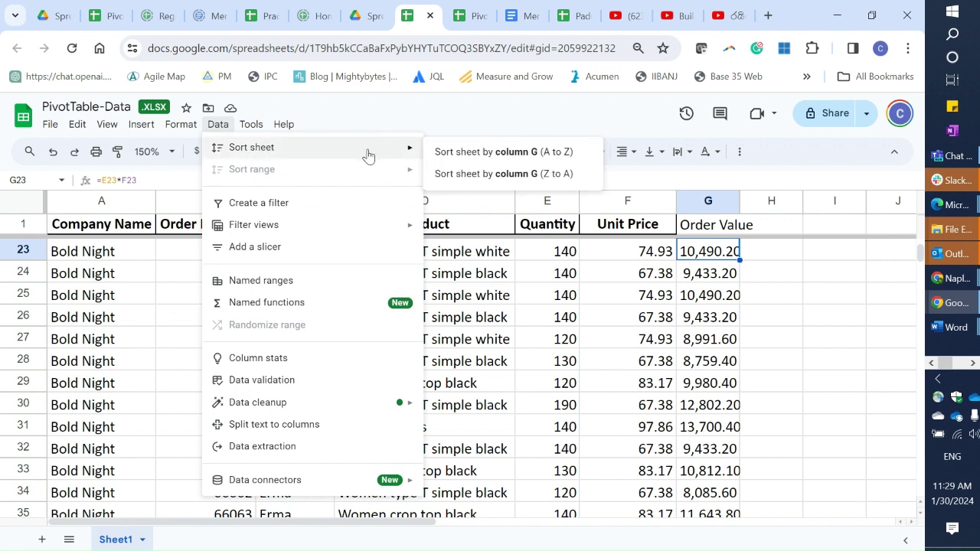
{"action": "left_click", "coordinate": [491, 173]}
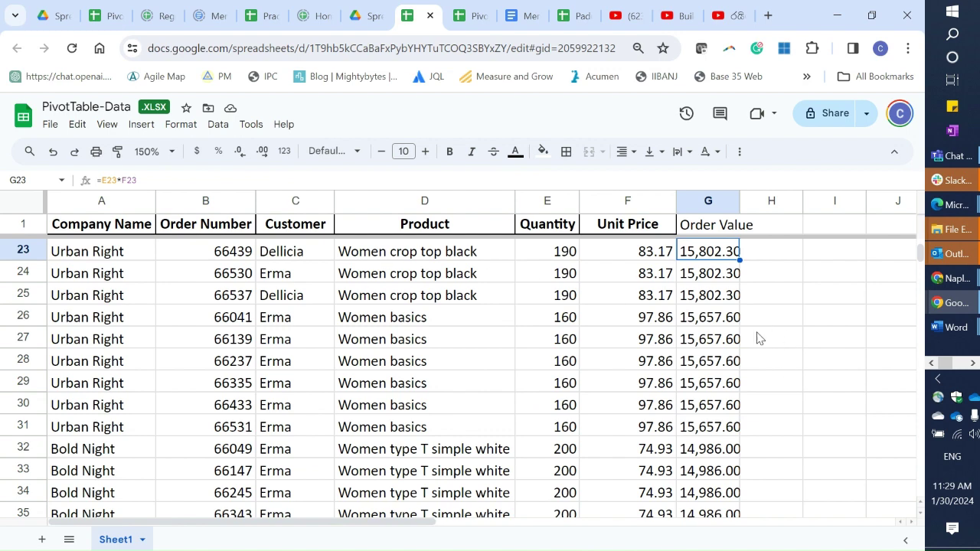
Review the sorted Order Value column down to its last row and return to cell G2
{"action": "scroll", "coordinate": [757, 336], "scroll_direction": "down", "scroll_amount": 2}
{"action": "scroll", "coordinate": [643, 375], "scroll_direction": "down", "scroll_amount": 5}
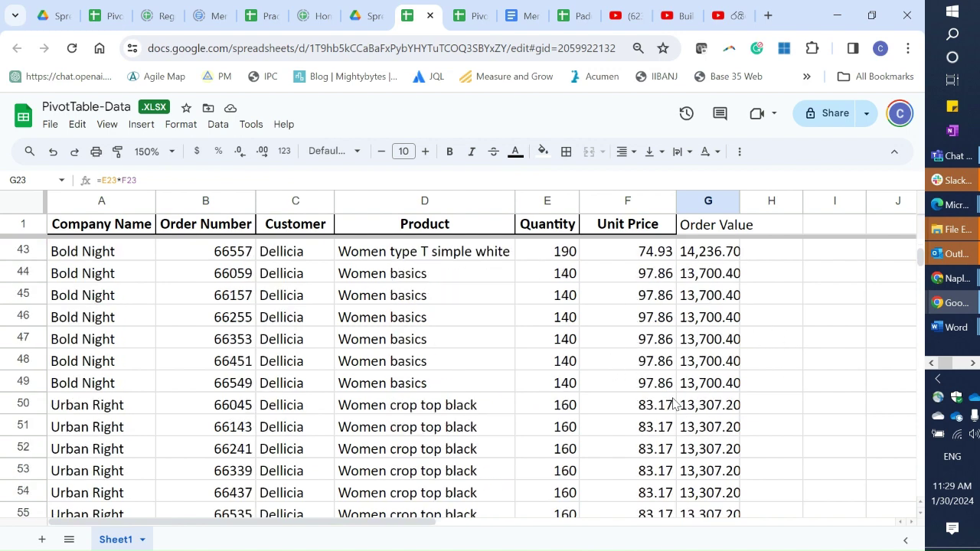
{"action": "scroll", "coordinate": [673, 404], "scroll_direction": "down", "scroll_amount": 5}
{"action": "left_click", "coordinate": [698, 433]}
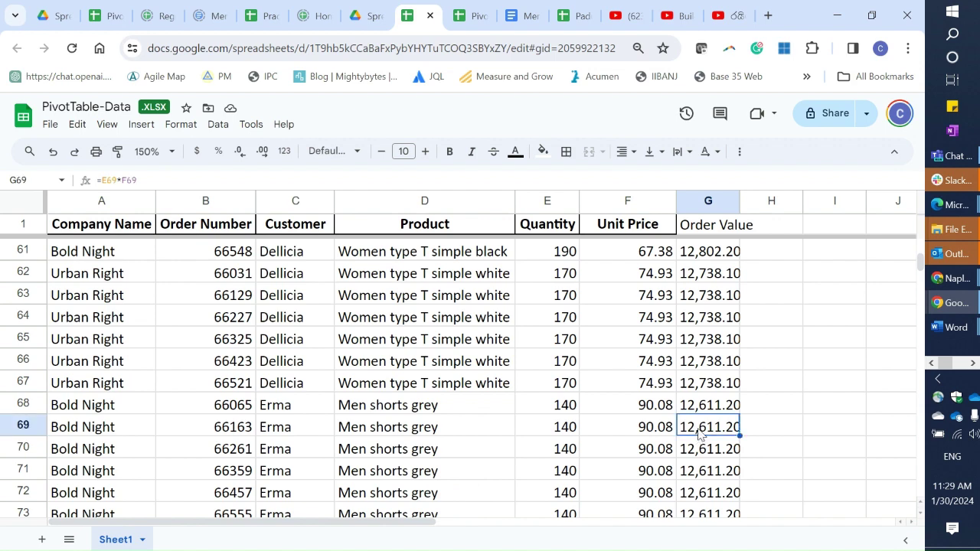
{"action": "key", "text": "ctrl+Down"}
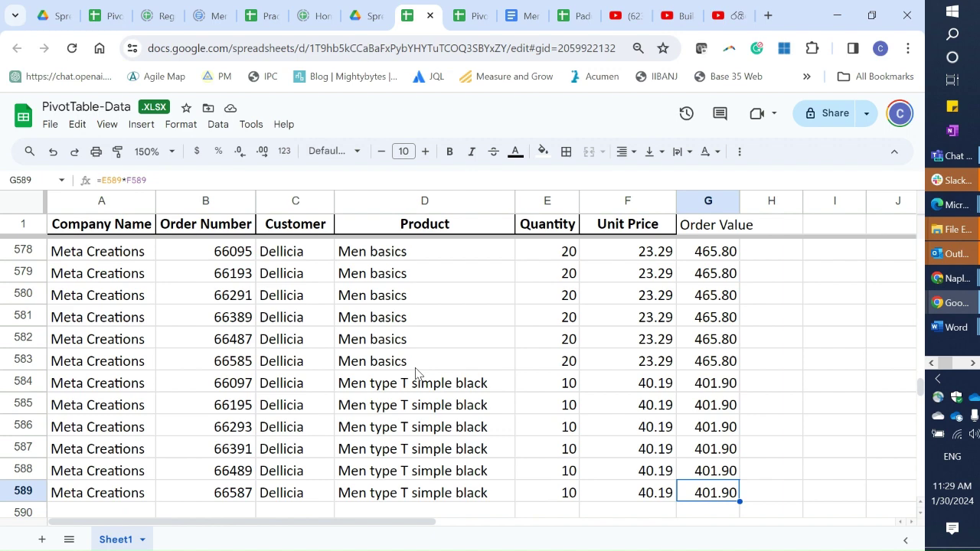
{"action": "key", "text": "ctrl+Up"}
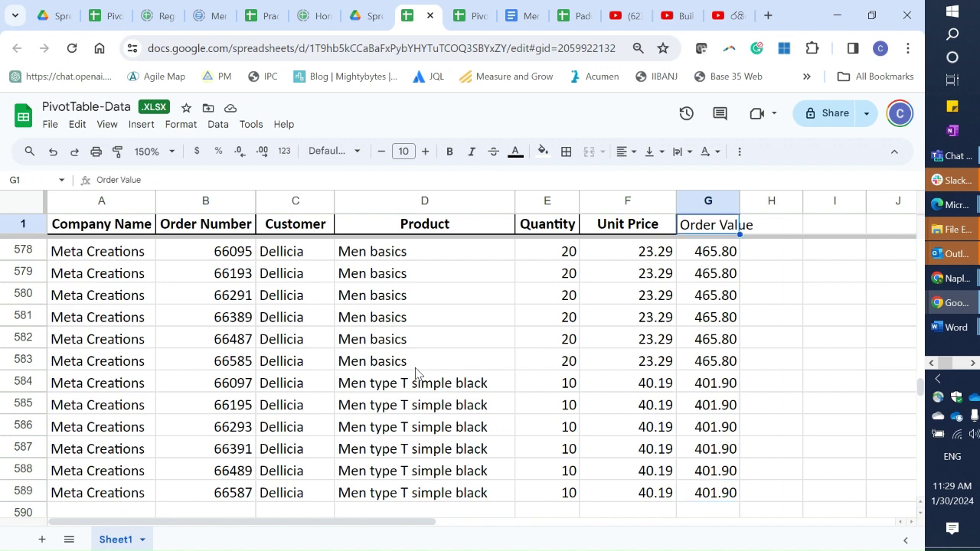
{"action": "key", "text": "Down"}
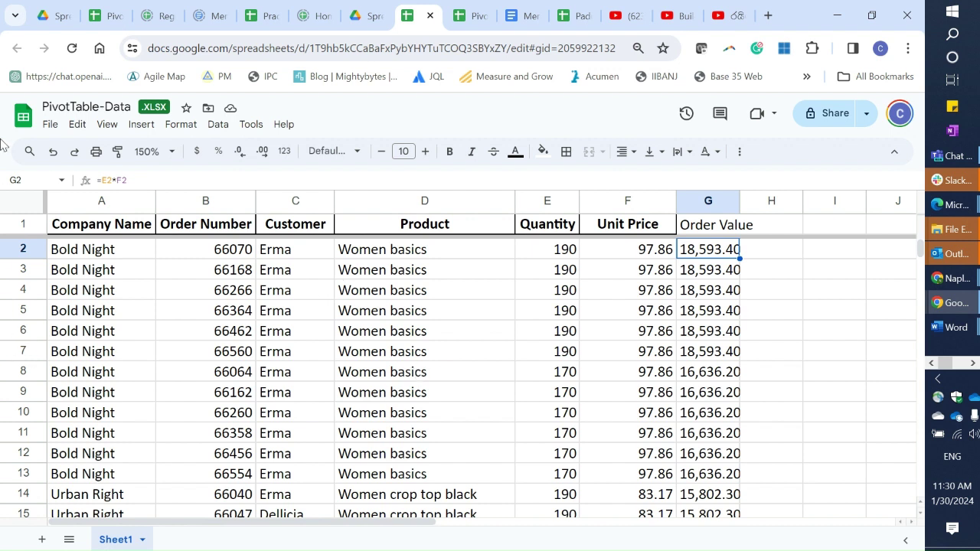
Create a filter on the order data range A1:G589
{"action": "left_click", "coordinate": [203, 276]}
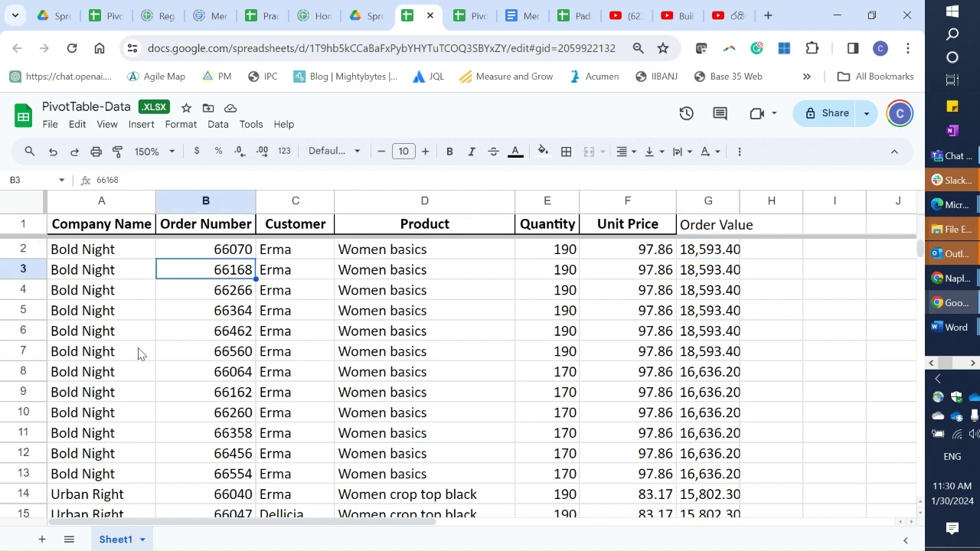
{"action": "left_click", "coordinate": [216, 127]}
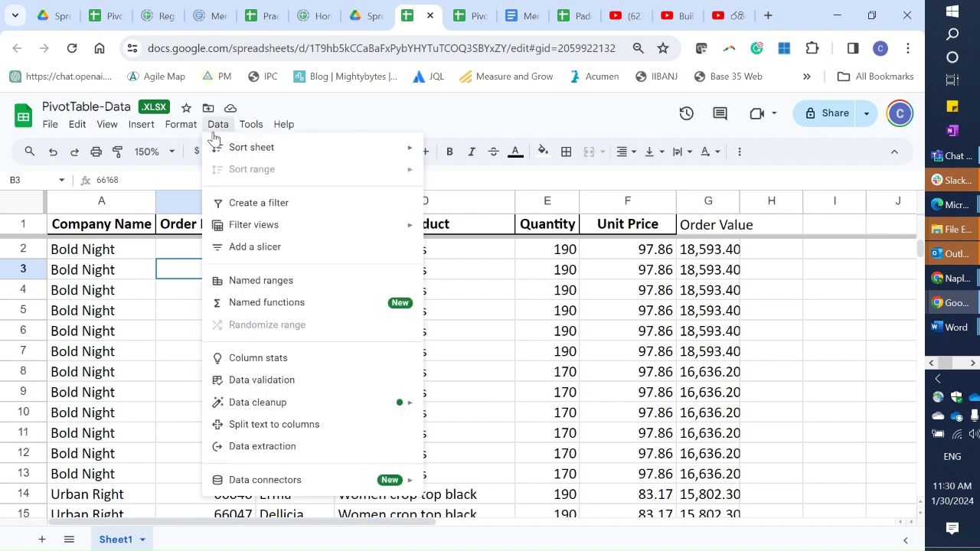
{"action": "left_click", "coordinate": [264, 205]}
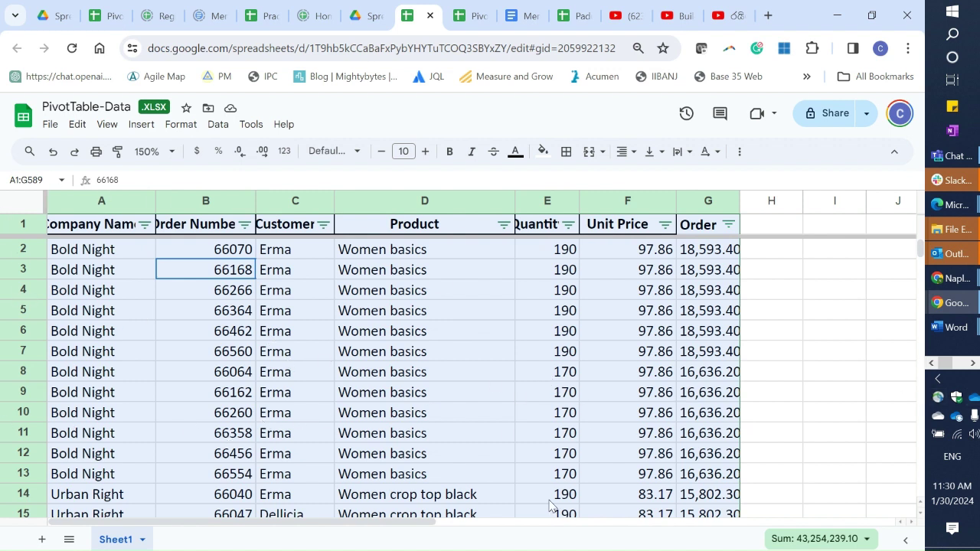
{"action": "left_click", "coordinate": [399, 480]}
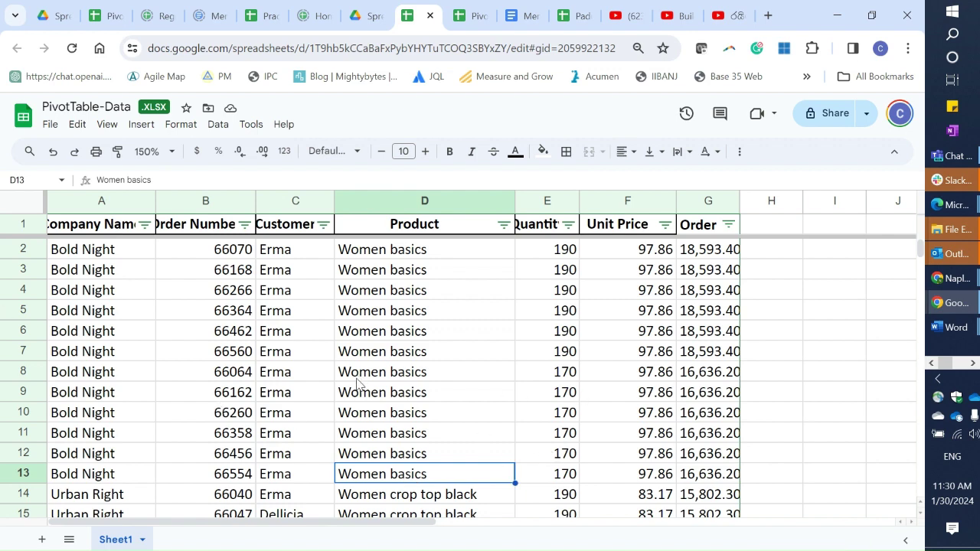
{"action": "scroll", "coordinate": [23, 433], "scroll_direction": "down", "scroll_amount": 4}
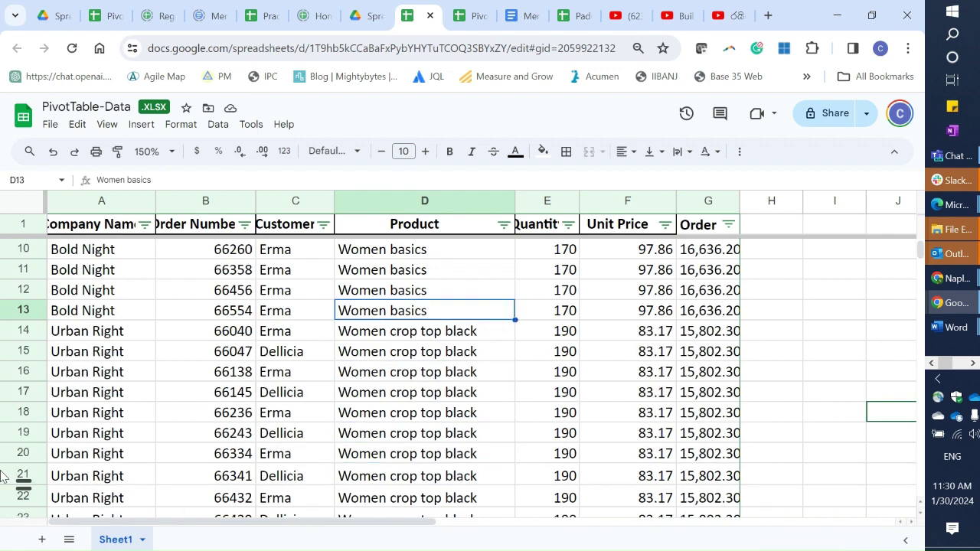
{"action": "scroll", "coordinate": [23, 351], "scroll_direction": "up", "scroll_amount": 1}
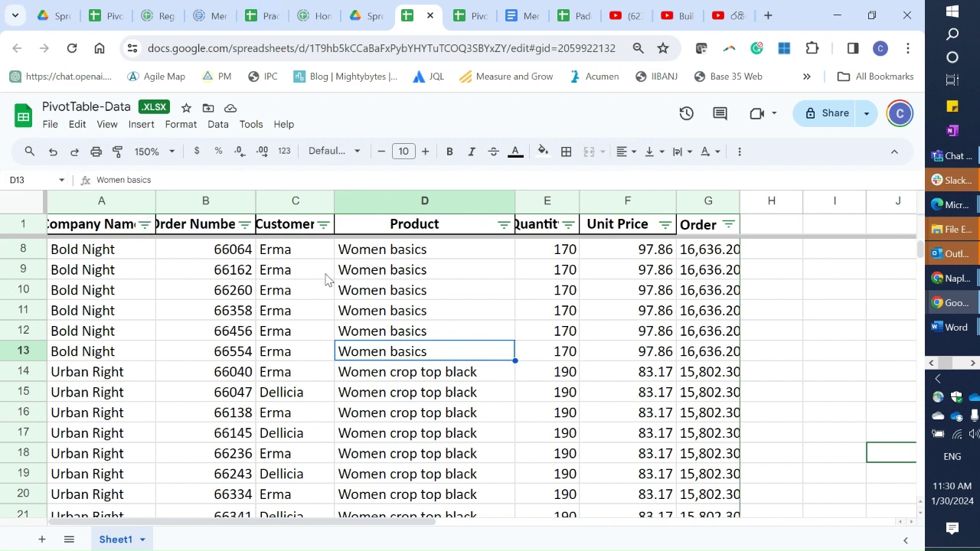
{"action": "scroll", "coordinate": [335, 314], "scroll_direction": "up", "scroll_amount": 2}
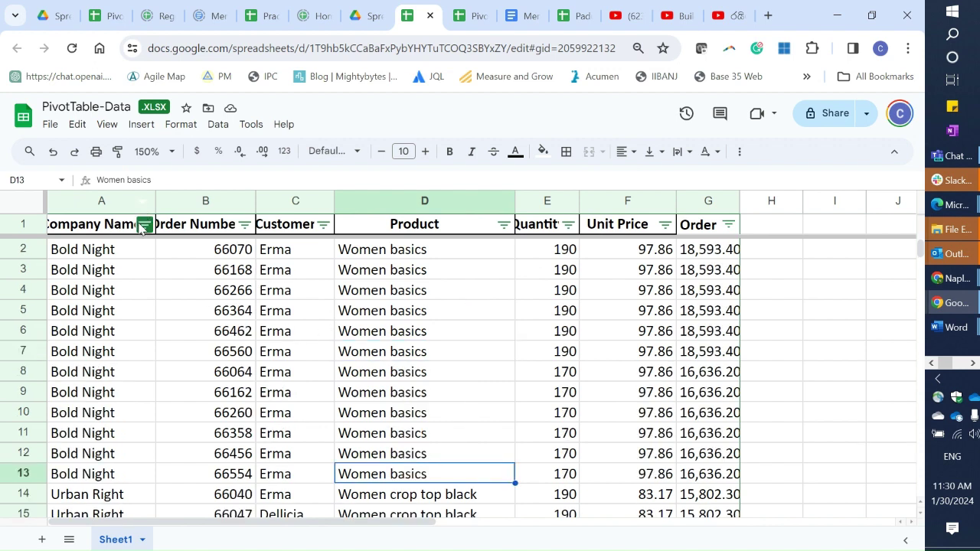
{"action": "left_click", "coordinate": [143, 227]}
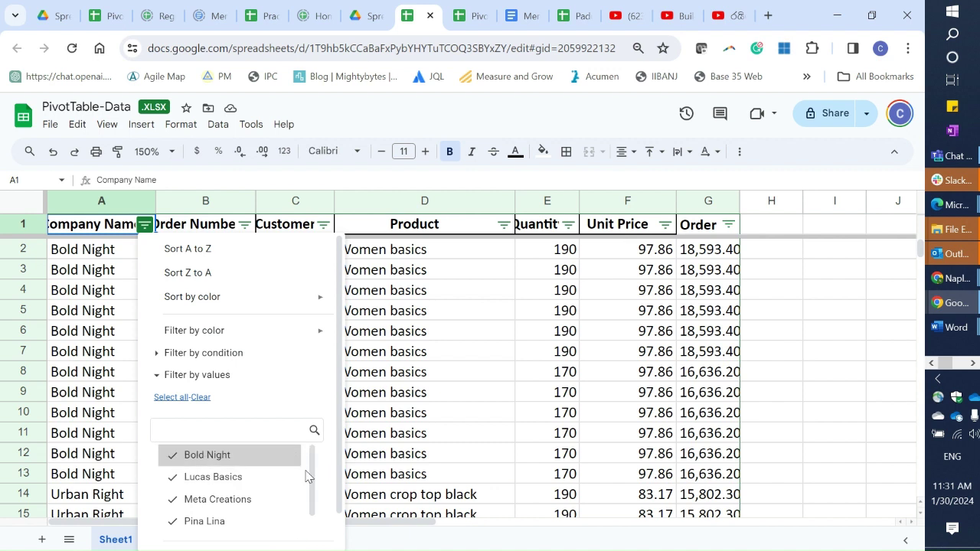
{"action": "left_click_drag", "start_coordinate": [312, 462], "coordinate": [316, 519]}
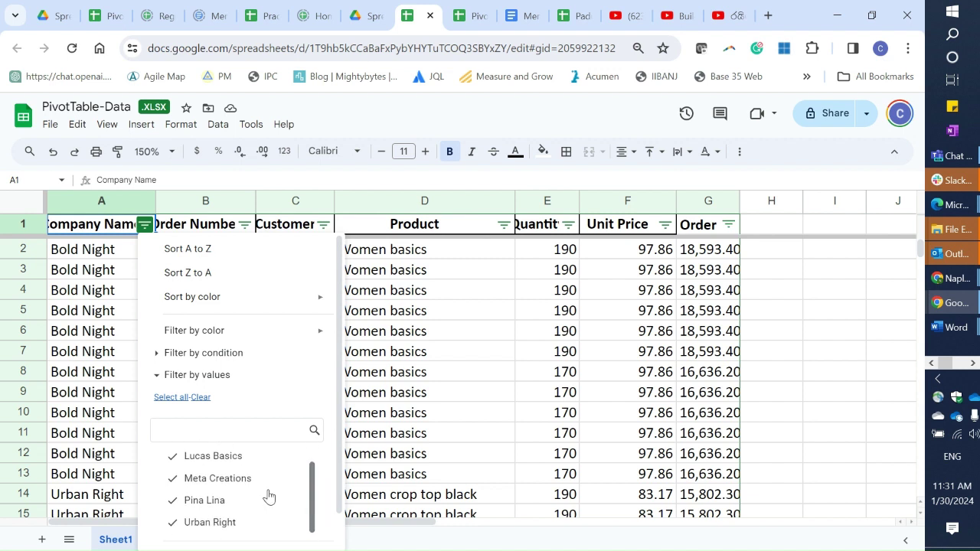
{"action": "left_click", "coordinate": [176, 501]}
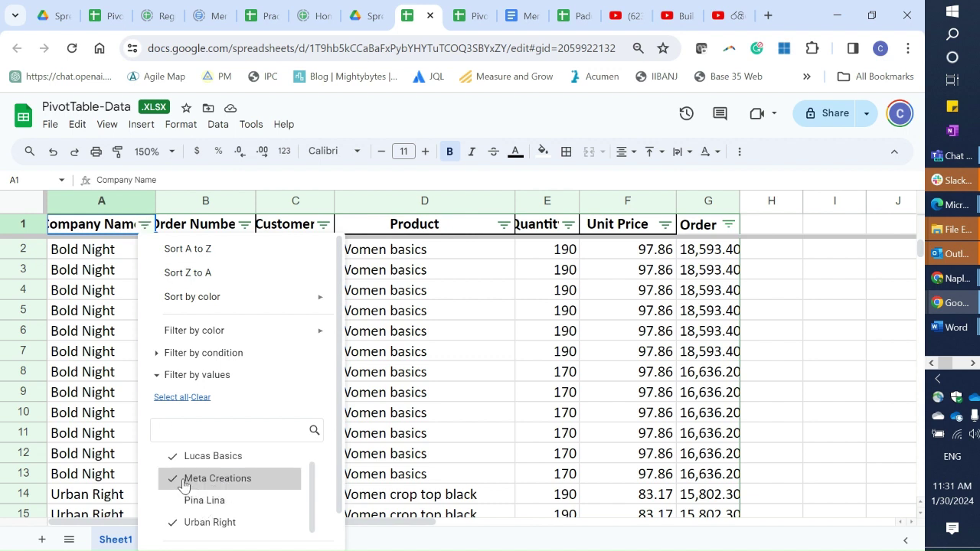
{"action": "left_click", "coordinate": [177, 478]}
{"action": "left_click", "coordinate": [176, 458]}
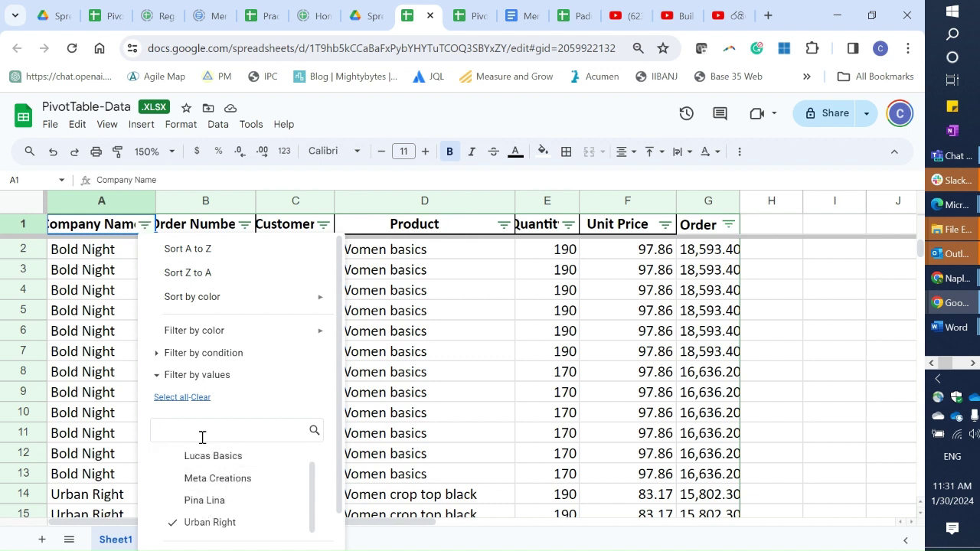
{"action": "scroll", "coordinate": [222, 483], "scroll_direction": "up", "scroll_amount": 1}
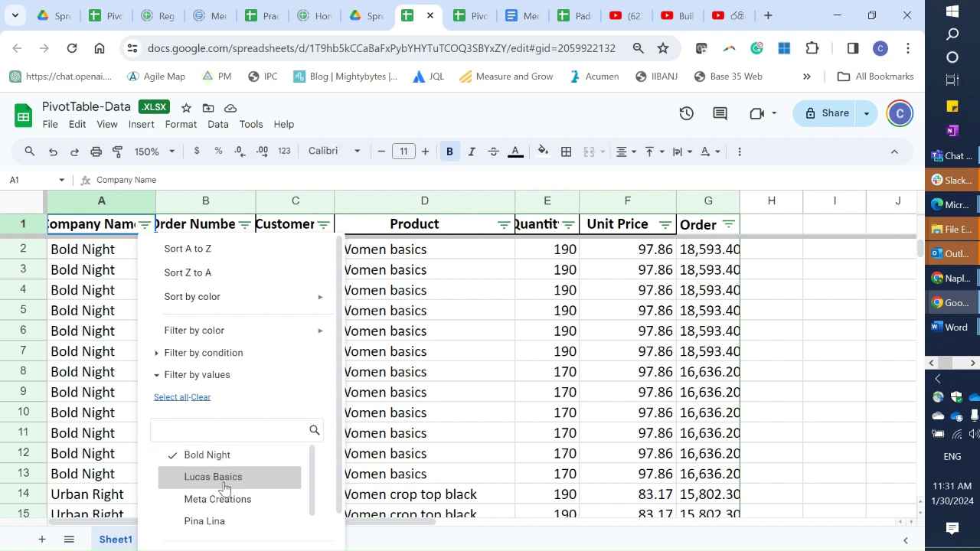
{"action": "left_click", "coordinate": [177, 454]}
{"action": "scroll", "coordinate": [265, 442], "scroll_direction": "down", "scroll_amount": 1}
{"action": "scroll", "coordinate": [256, 451], "scroll_direction": "down", "scroll_amount": 1}
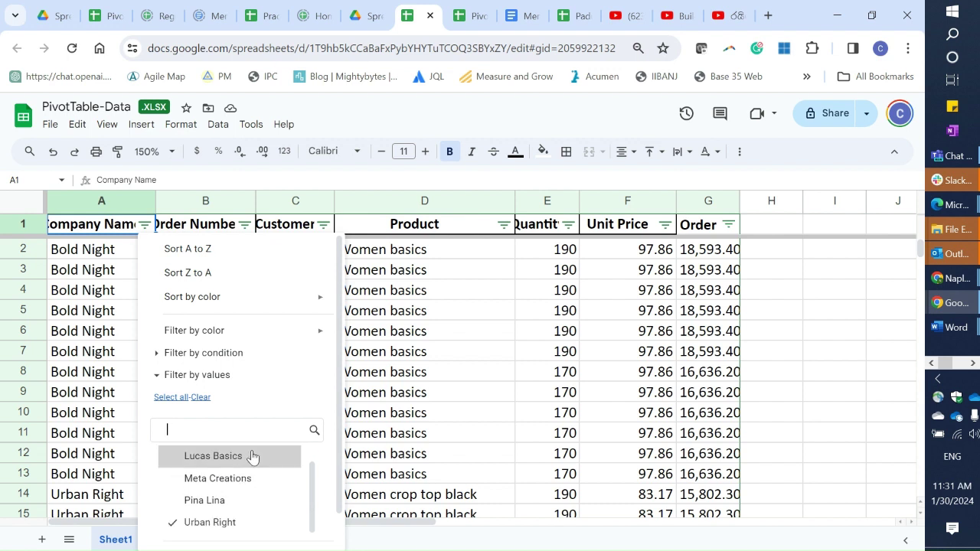
{"action": "left_click", "coordinate": [418, 471]}
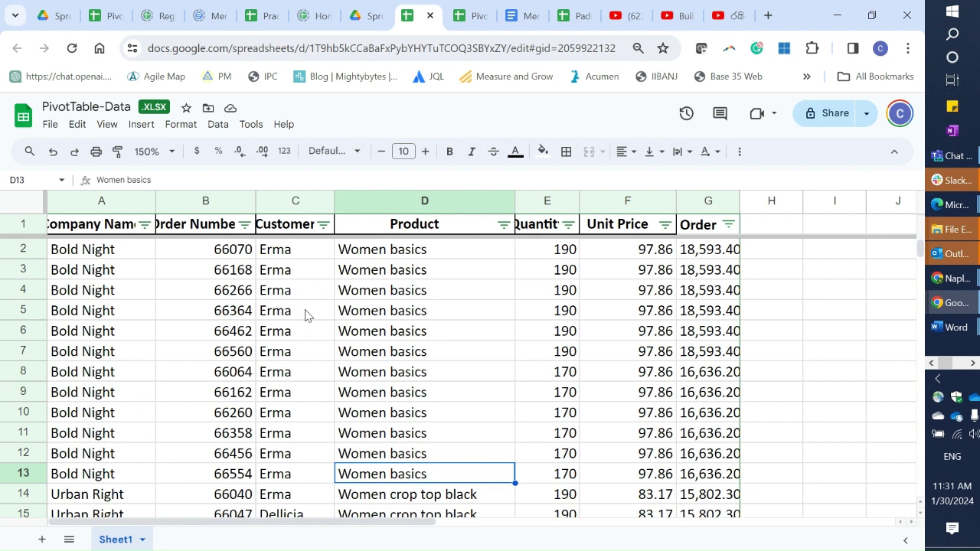
Filter the Company Name column by values, excluding Bold Night, Lucas Basics, Meta Creations and Pina Lina so only Urban Right is kept
{"action": "left_click", "coordinate": [144, 225]}
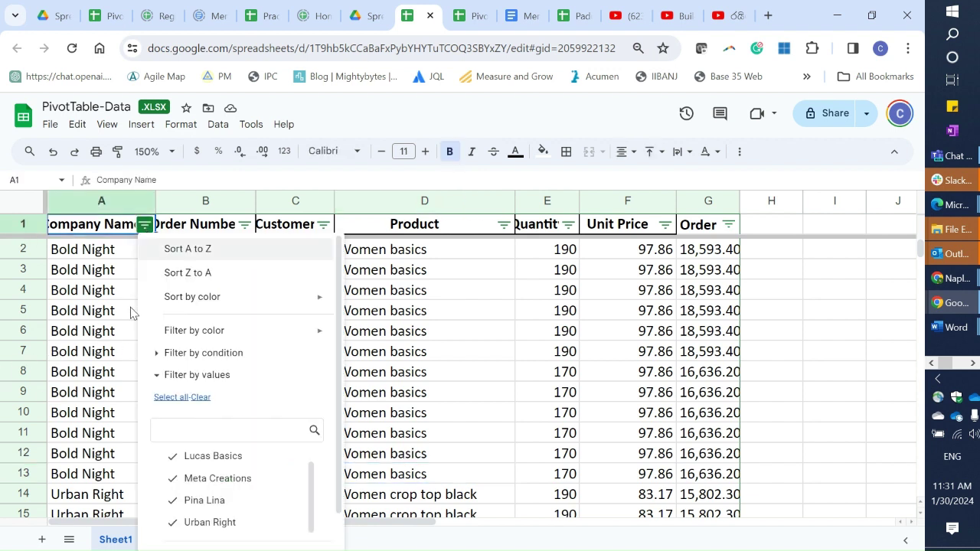
{"action": "left_click", "coordinate": [175, 459]}
{"action": "left_click", "coordinate": [176, 478]}
{"action": "left_click", "coordinate": [175, 500]}
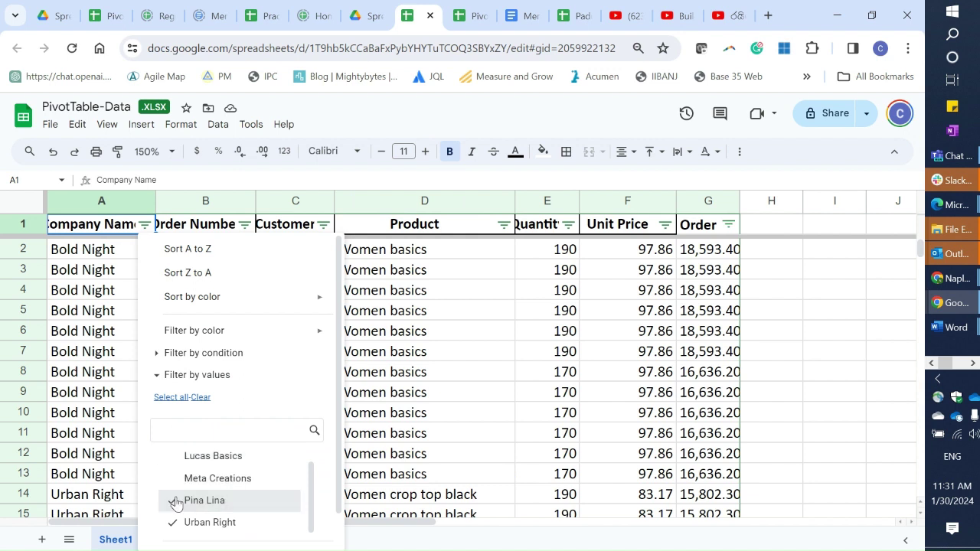
{"action": "scroll", "coordinate": [195, 477], "scroll_direction": "down", "scroll_amount": 1}
{"action": "scroll", "coordinate": [193, 469], "scroll_direction": "up", "scroll_amount": 1}
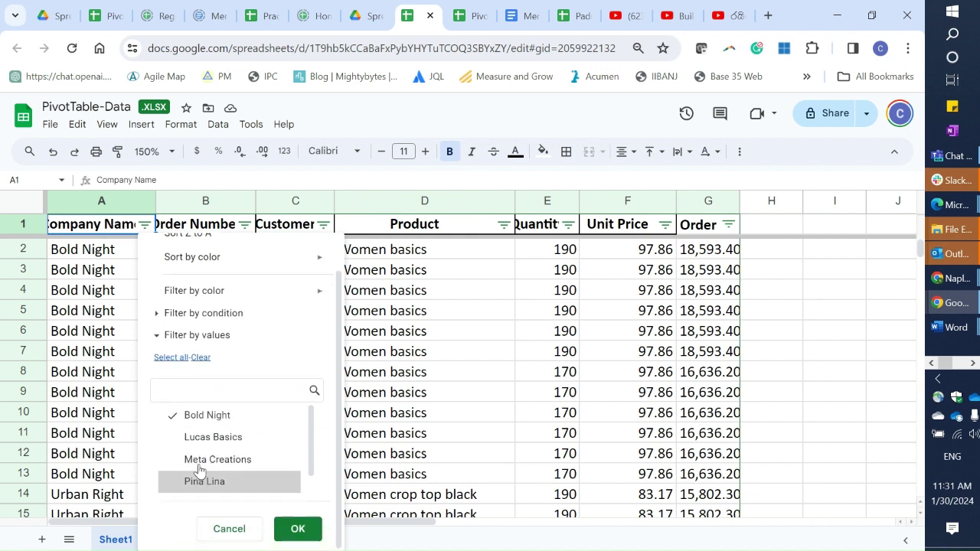
{"action": "left_click", "coordinate": [172, 420]}
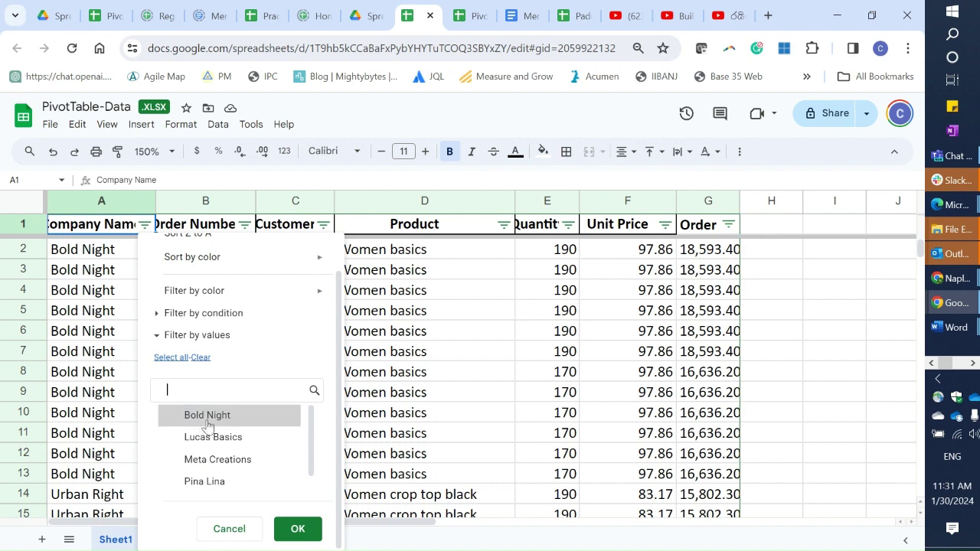
{"action": "scroll", "coordinate": [207, 431], "scroll_direction": "down", "scroll_amount": 1}
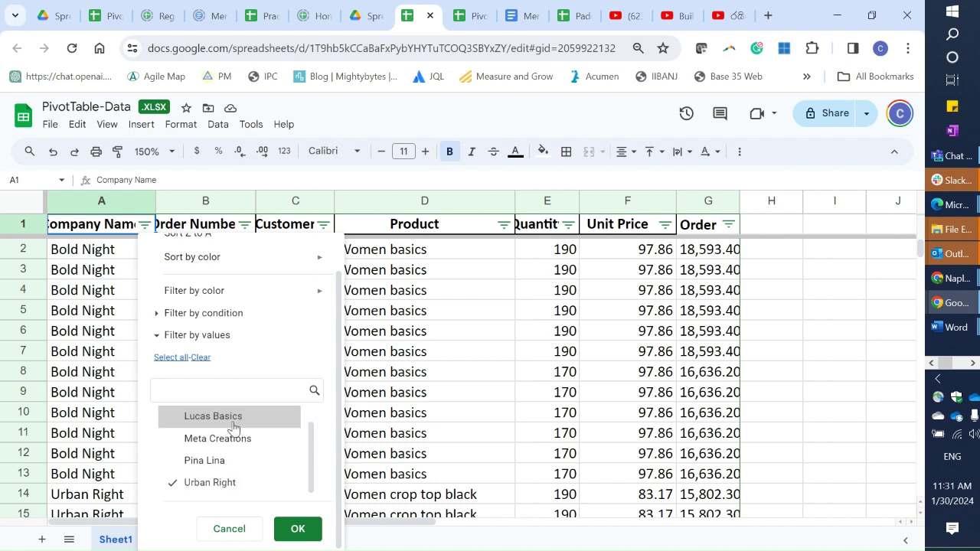
{"action": "left_click", "coordinate": [299, 531]}
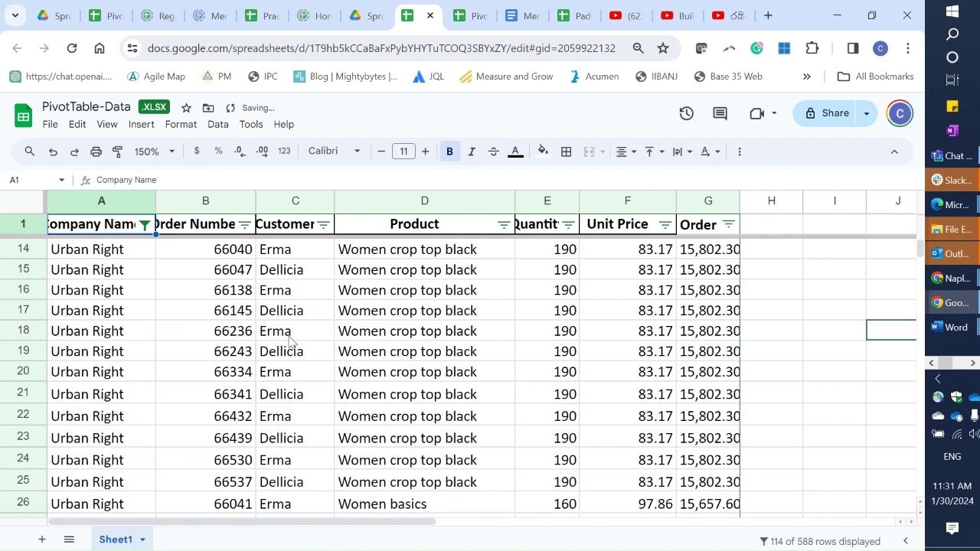
Look through the filtered Urban Right order rows down to the end of the data
{"action": "scroll", "coordinate": [288, 444], "scroll_direction": "down", "scroll_amount": 5}
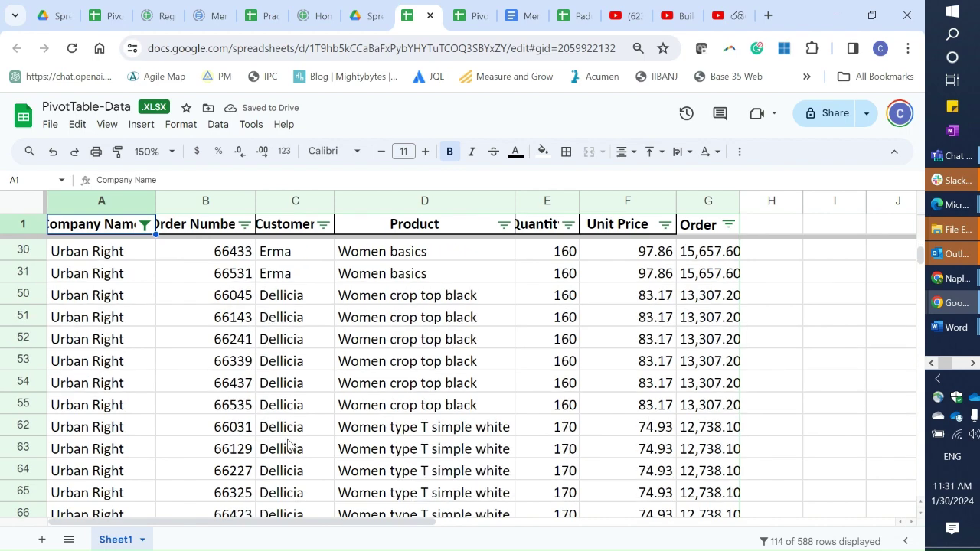
{"action": "scroll", "coordinate": [287, 444], "scroll_direction": "down", "scroll_amount": 15}
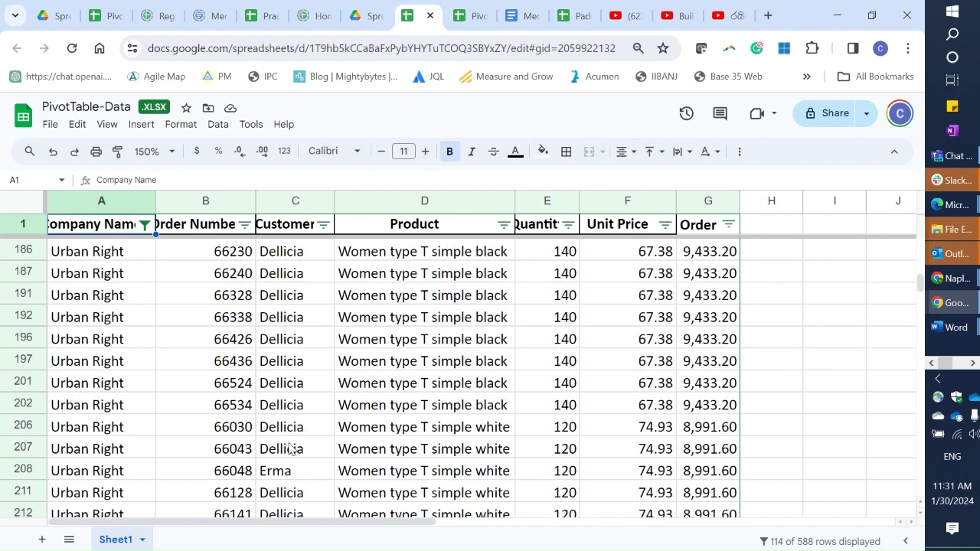
{"action": "scroll", "coordinate": [290, 447], "scroll_direction": "down", "scroll_amount": 8}
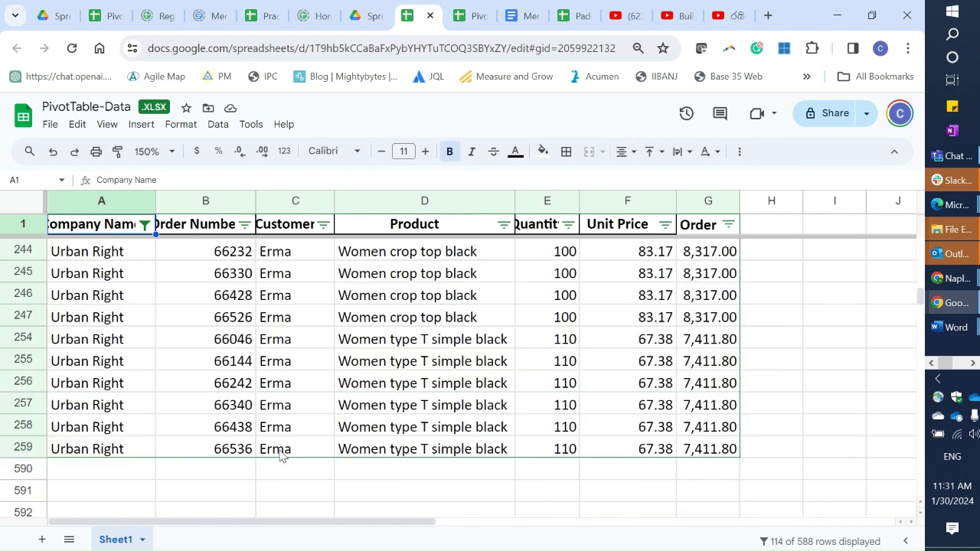
{"action": "scroll", "coordinate": [280, 452], "scroll_direction": "up", "scroll_amount": 12}
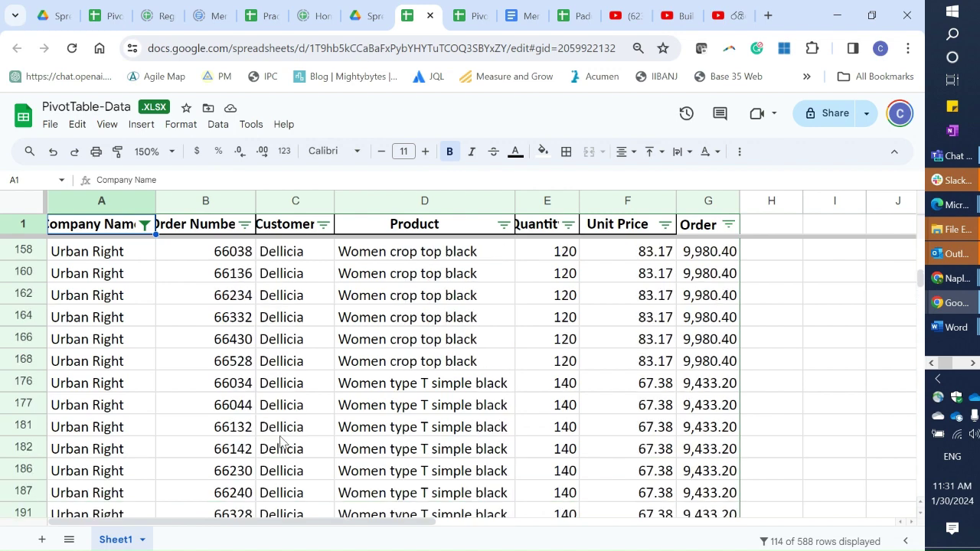
{"action": "scroll", "coordinate": [342, 438], "scroll_direction": "down", "scroll_amount": 8}
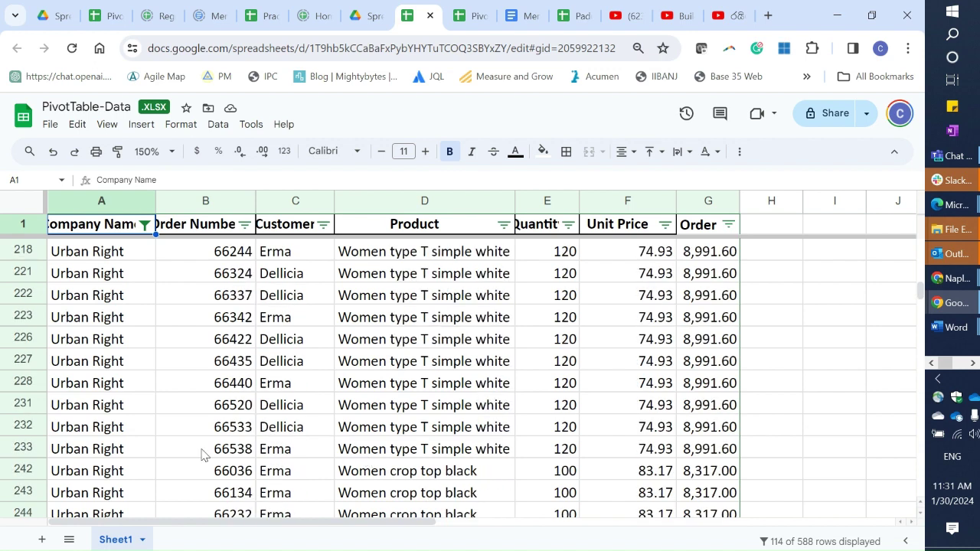
{"action": "scroll", "coordinate": [419, 385], "scroll_direction": "down", "scroll_amount": 3}
{"action": "scroll", "coordinate": [434, 352], "scroll_direction": "down", "scroll_amount": 3}
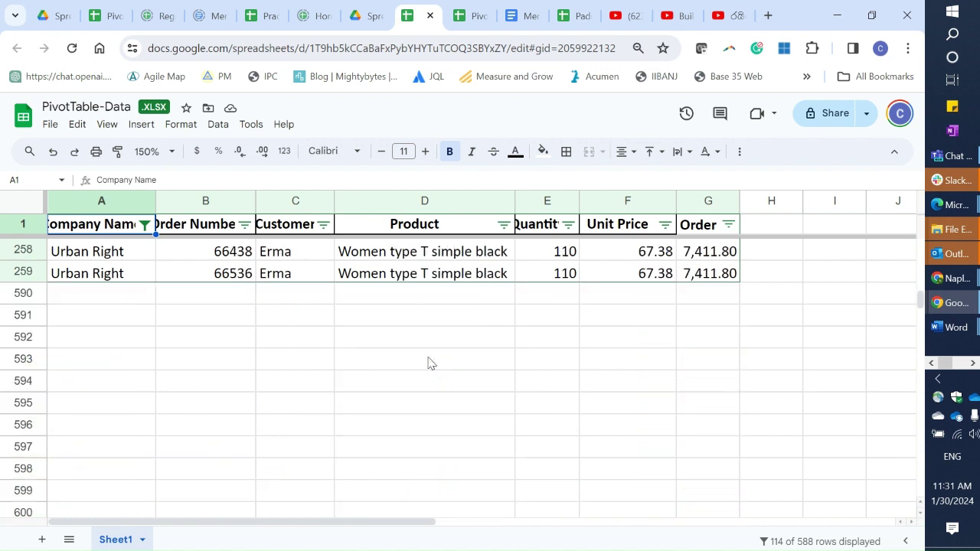
{"action": "scroll", "coordinate": [433, 350], "scroll_direction": "up", "scroll_amount": 10}
{"action": "scroll", "coordinate": [433, 348], "scroll_direction": "up", "scroll_amount": 10}
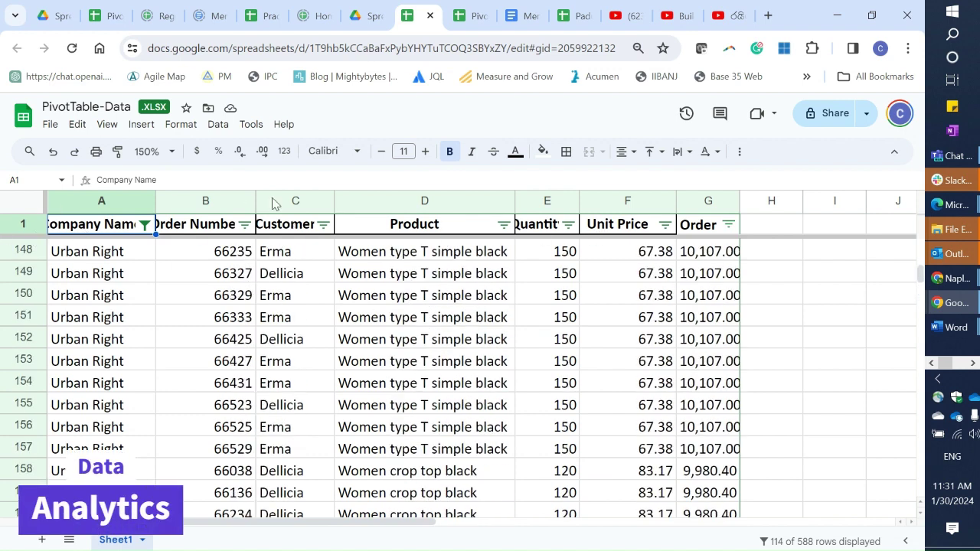
Filter the Customer column by values, excluding the first listed customer and keeping only the second
{"action": "left_click", "coordinate": [323, 225]}
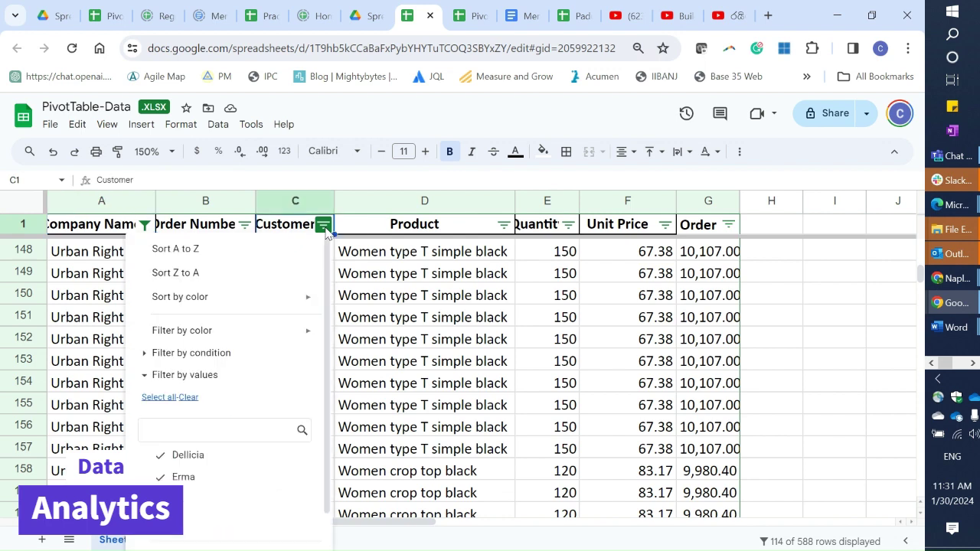
{"action": "left_click", "coordinate": [170, 457]}
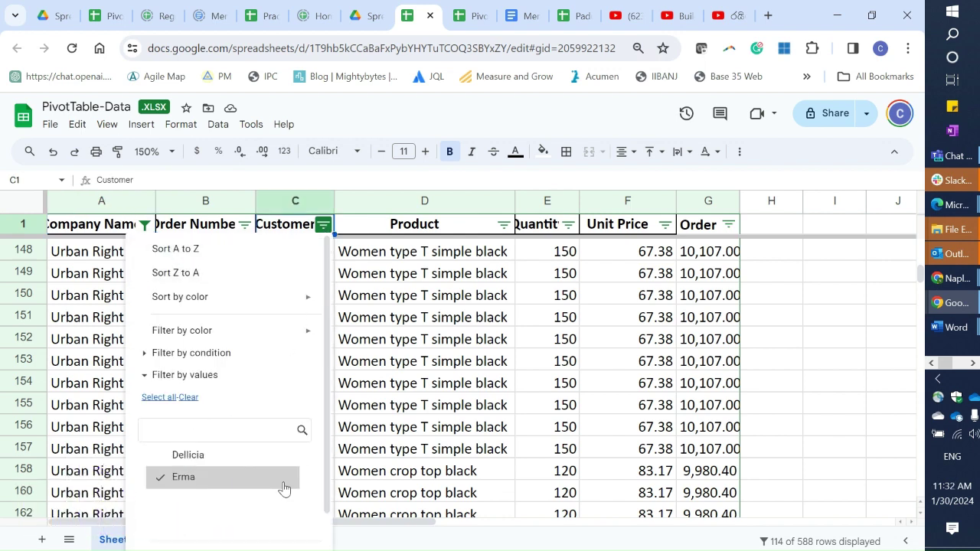
{"action": "scroll", "coordinate": [284, 485], "scroll_direction": "down", "scroll_amount": 1}
{"action": "left_click", "coordinate": [285, 529]}
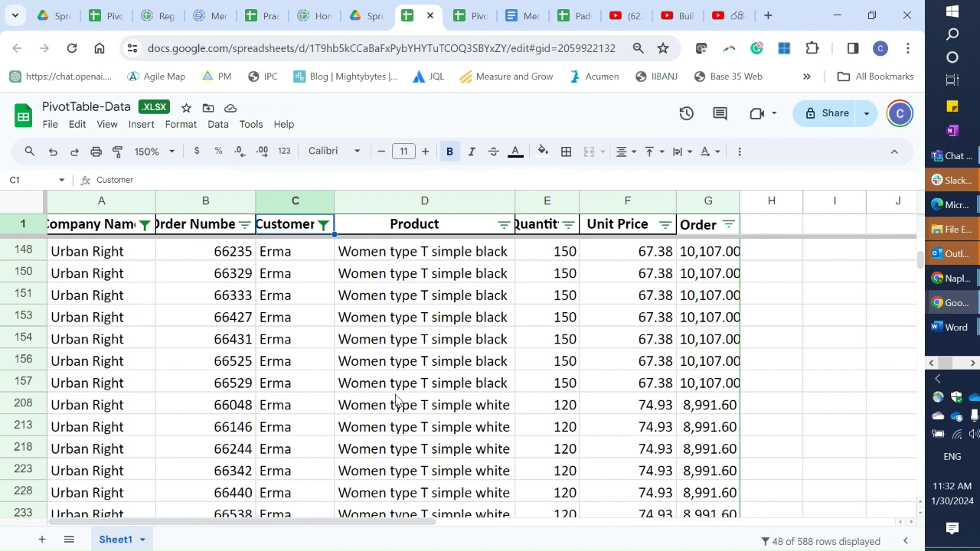
Look over the filtered orders and widen the Order Value column G so its full header and amounts fit
{"action": "scroll", "coordinate": [396, 400], "scroll_direction": "down", "scroll_amount": 3}
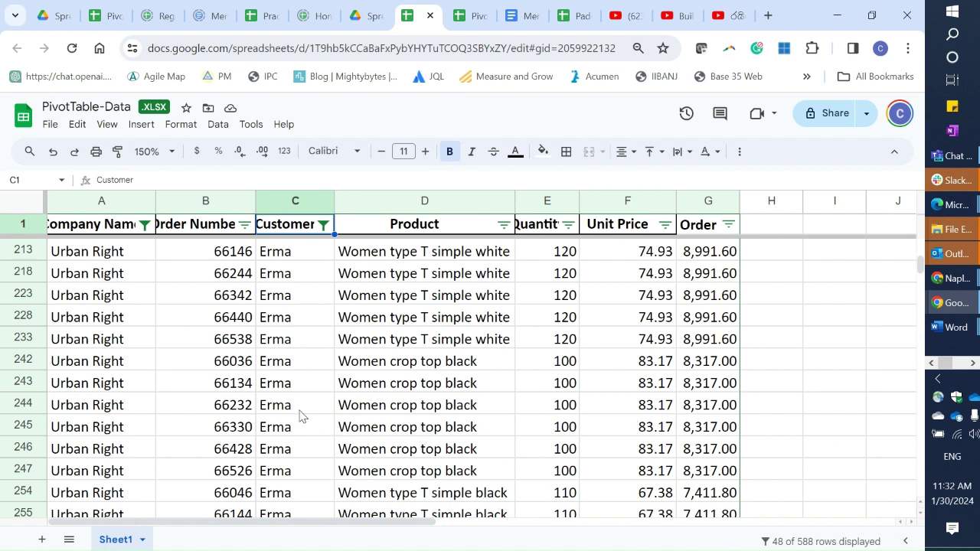
{"action": "scroll", "coordinate": [227, 395], "scroll_direction": "down", "scroll_amount": 3}
{"action": "scroll", "coordinate": [229, 395], "scroll_direction": "up", "scroll_amount": 7}
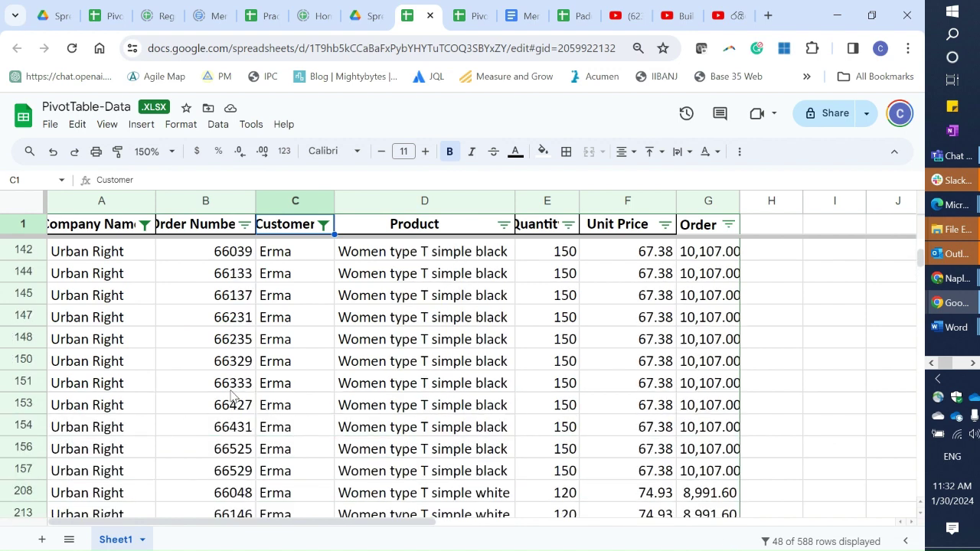
{"action": "scroll", "coordinate": [231, 394], "scroll_direction": "up", "scroll_amount": 10}
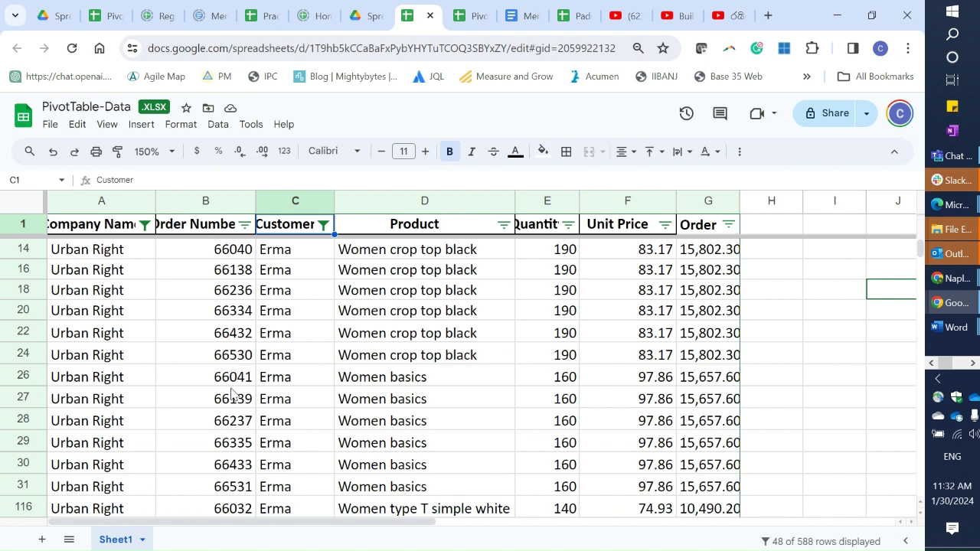
{"action": "scroll", "coordinate": [231, 395], "scroll_direction": "down", "scroll_amount": 3}
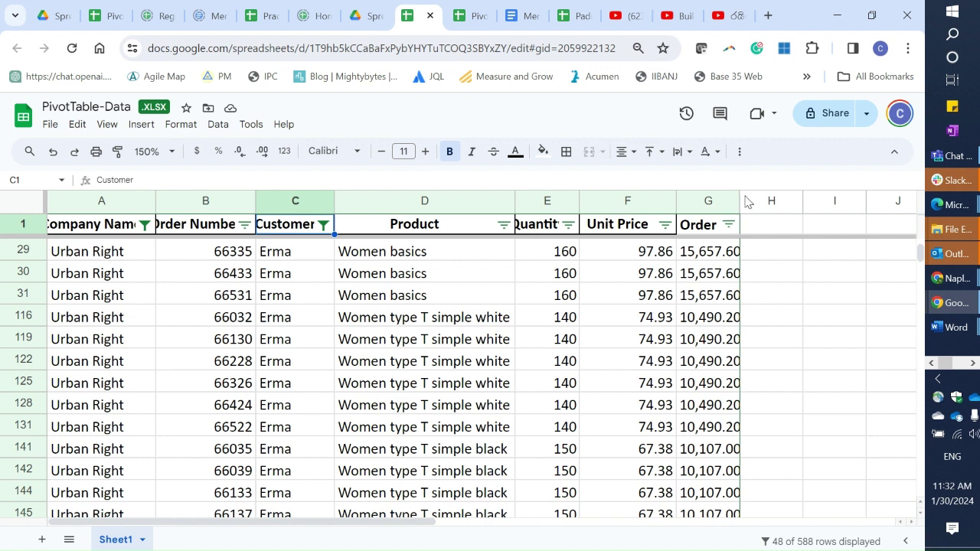
{"action": "left_click_drag", "start_coordinate": [740, 199], "coordinate": [842, 208]}
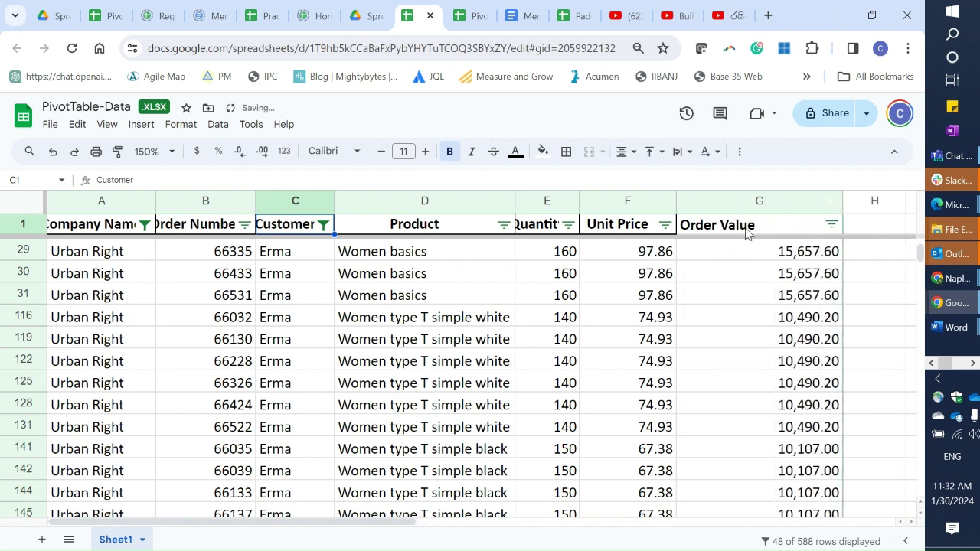
Choose the "Greater than or equal to" condition for filtering the Order Value column
{"action": "left_click", "coordinate": [831, 226]}
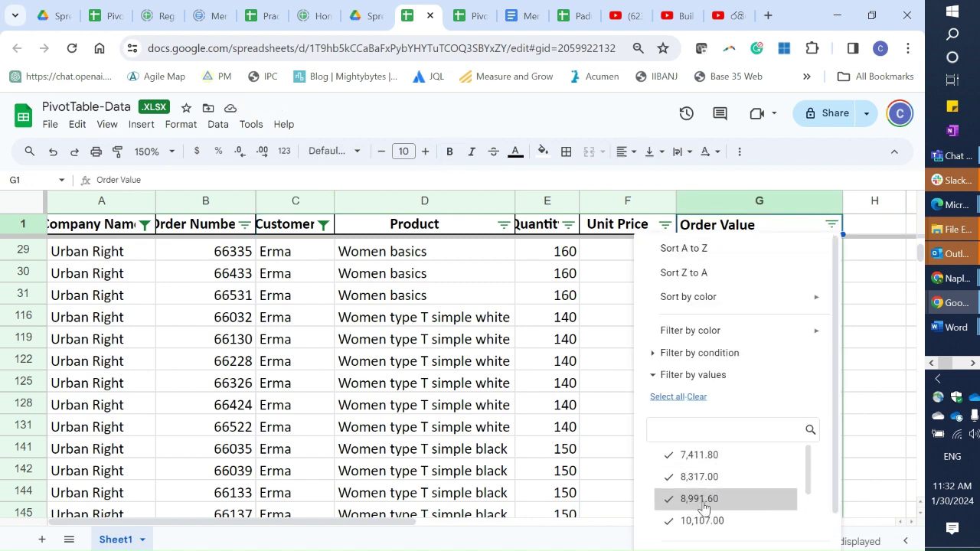
{"action": "scroll", "coordinate": [702, 496], "scroll_direction": "down", "scroll_amount": 2}
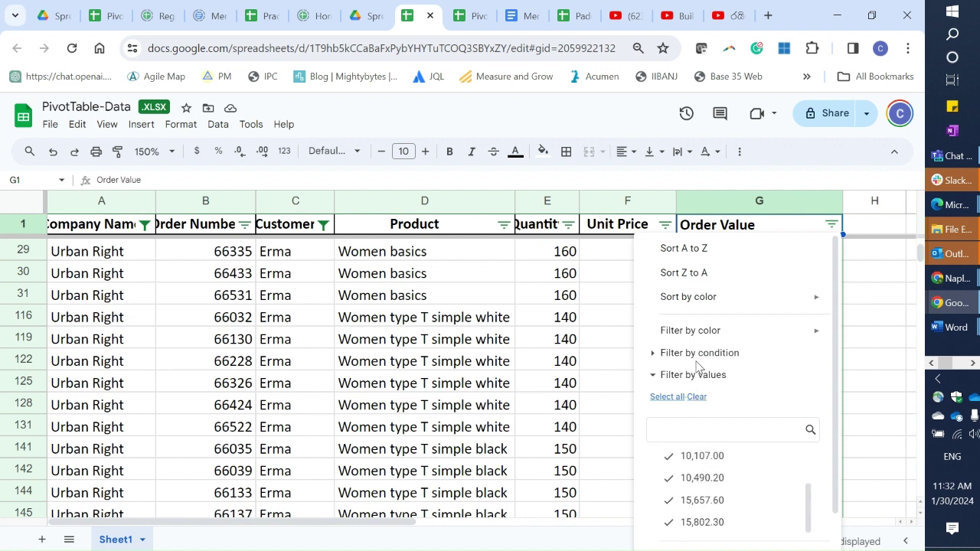
{"action": "left_click", "coordinate": [654, 357]}
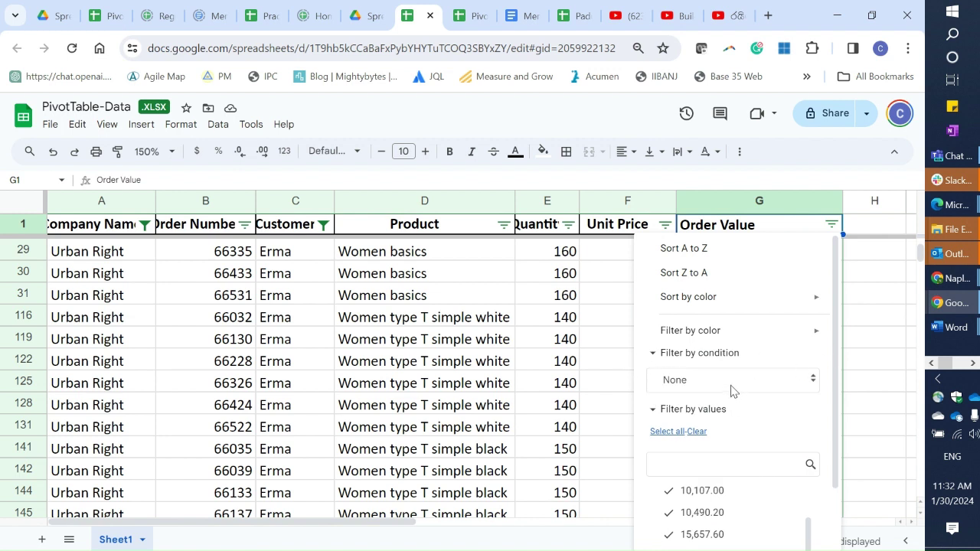
{"action": "left_click", "coordinate": [710, 383]}
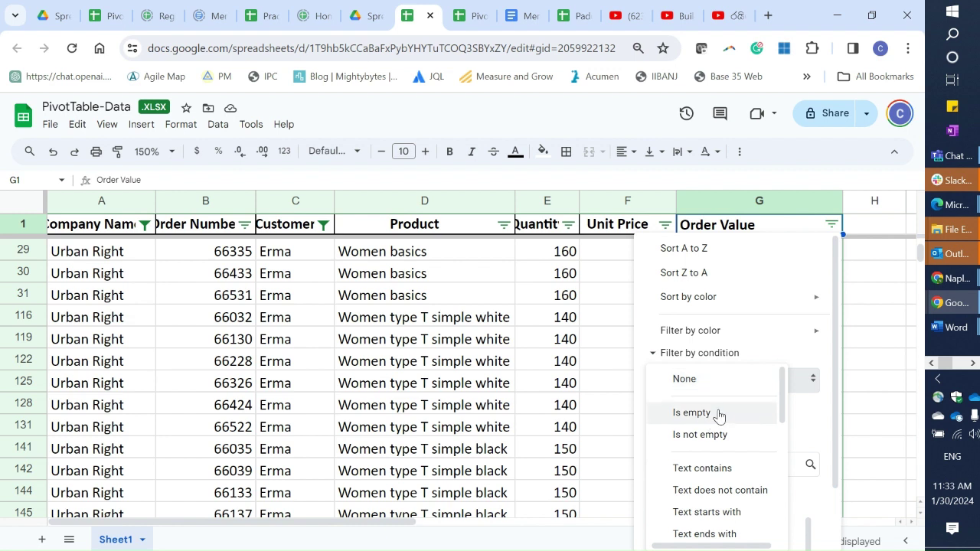
{"action": "scroll", "coordinate": [718, 416], "scroll_direction": "down", "scroll_amount": 2}
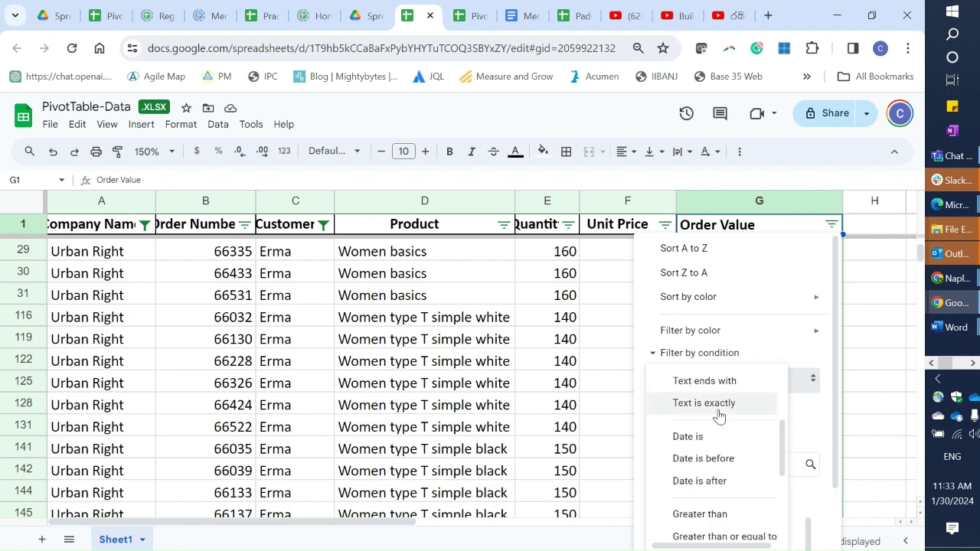
{"action": "scroll", "coordinate": [718, 416], "scroll_direction": "up", "scroll_amount": 2}
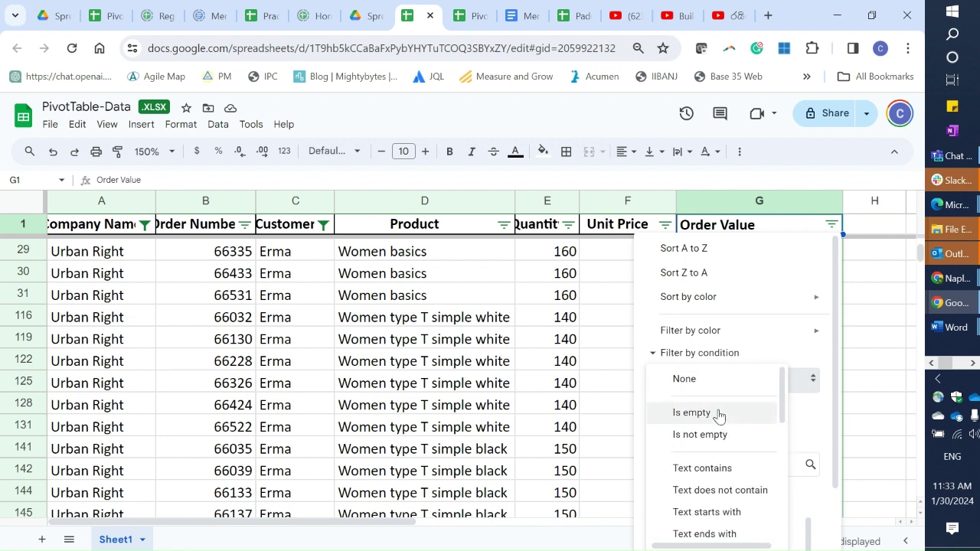
{"action": "scroll", "coordinate": [718, 415], "scroll_direction": "down", "scroll_amount": 3}
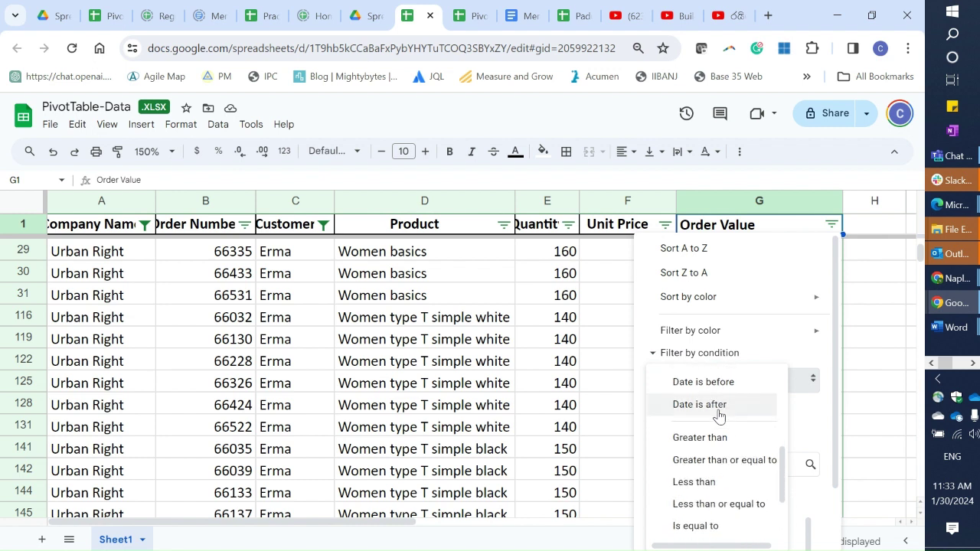
{"action": "scroll", "coordinate": [718, 416], "scroll_direction": "down", "scroll_amount": 2}
{"action": "scroll", "coordinate": [718, 415], "scroll_direction": "up", "scroll_amount": 2}
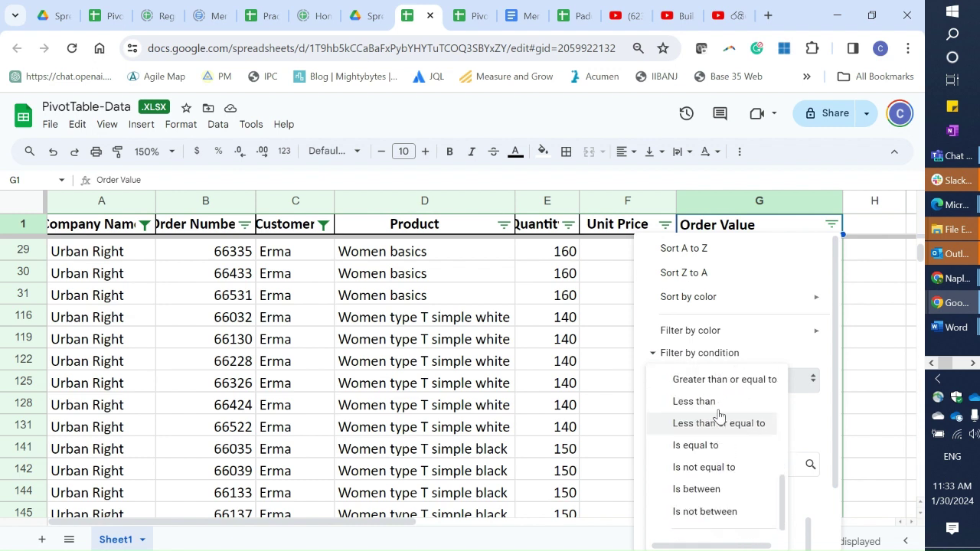
{"action": "scroll", "coordinate": [704, 438], "scroll_direction": "down", "scroll_amount": 2}
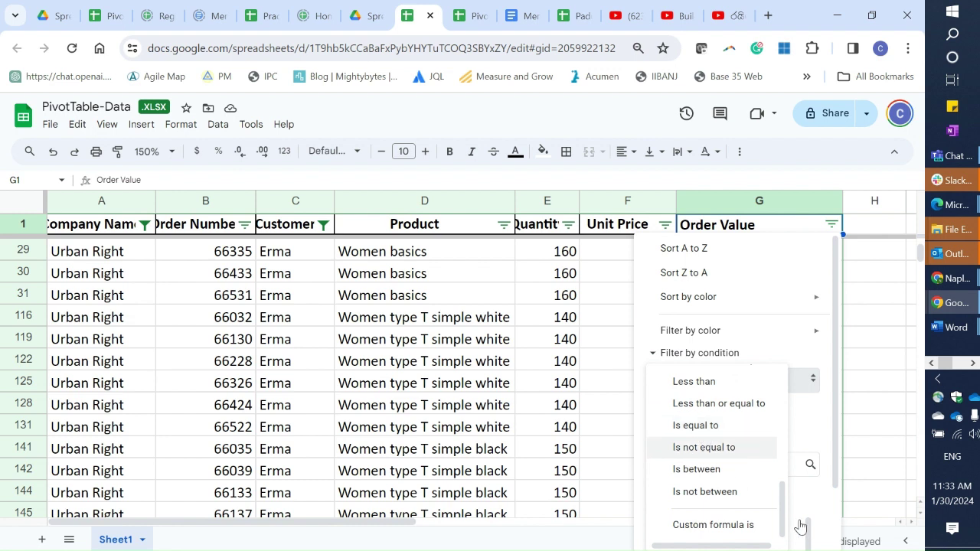
{"action": "scroll", "coordinate": [768, 502], "scroll_direction": "up", "scroll_amount": 2}
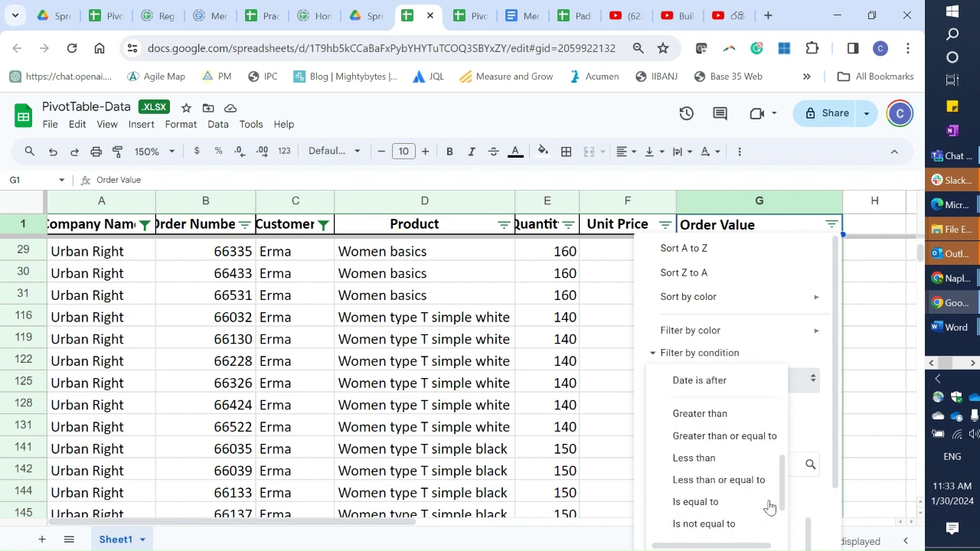
{"action": "scroll", "coordinate": [769, 506], "scroll_direction": "up", "scroll_amount": 2}
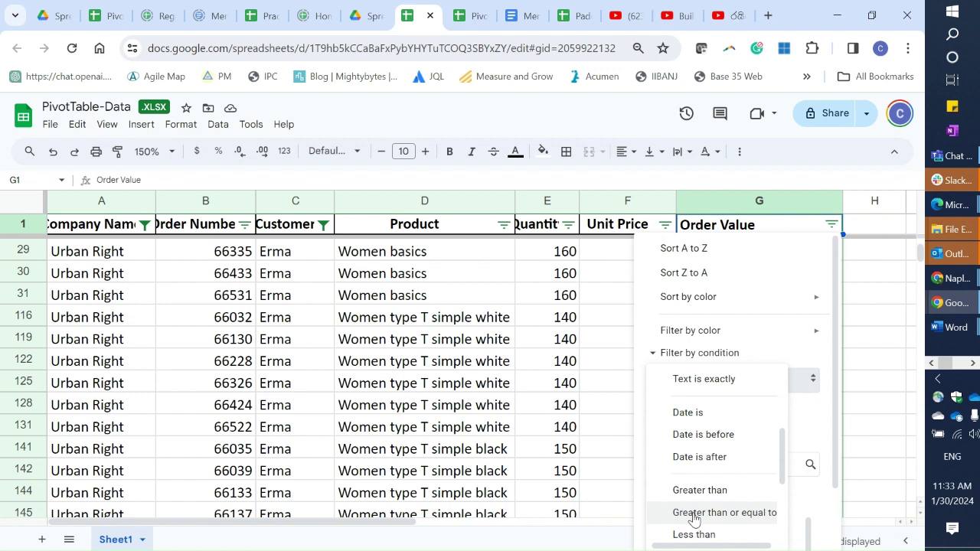
{"action": "left_click", "coordinate": [692, 513]}
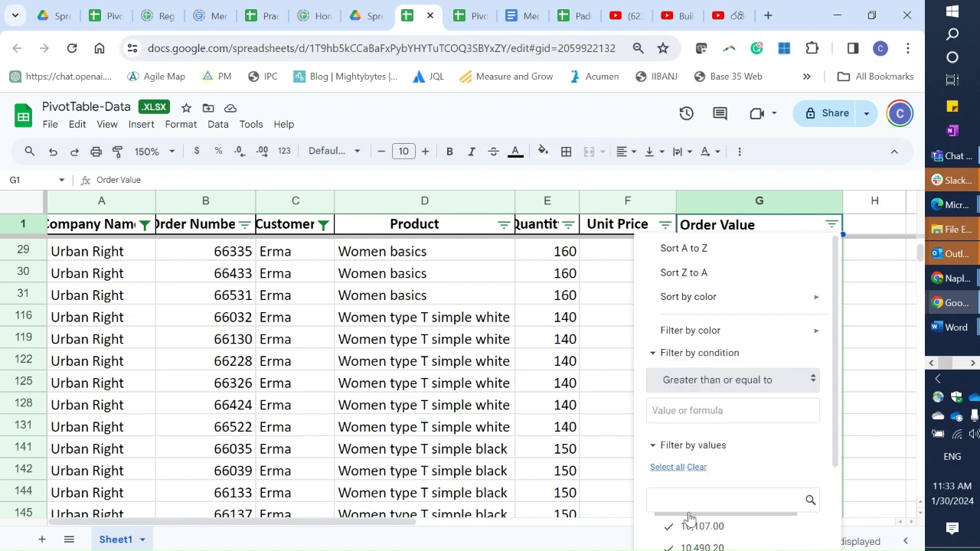
Set the Order Value condition's threshold to 10000, apply the filter, and look over the filtered order rows
{"action": "left_click", "coordinate": [683, 412]}
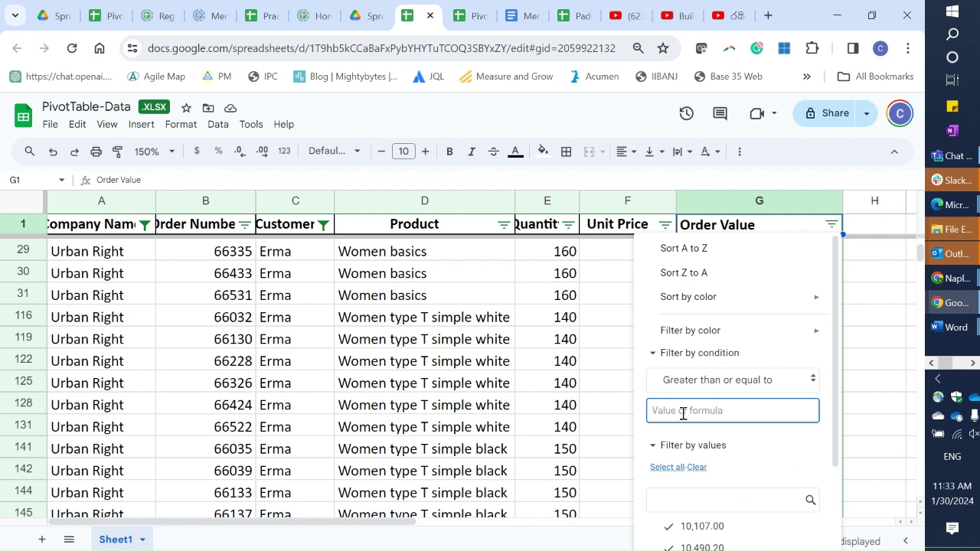
{"action": "type", "text": "1"}
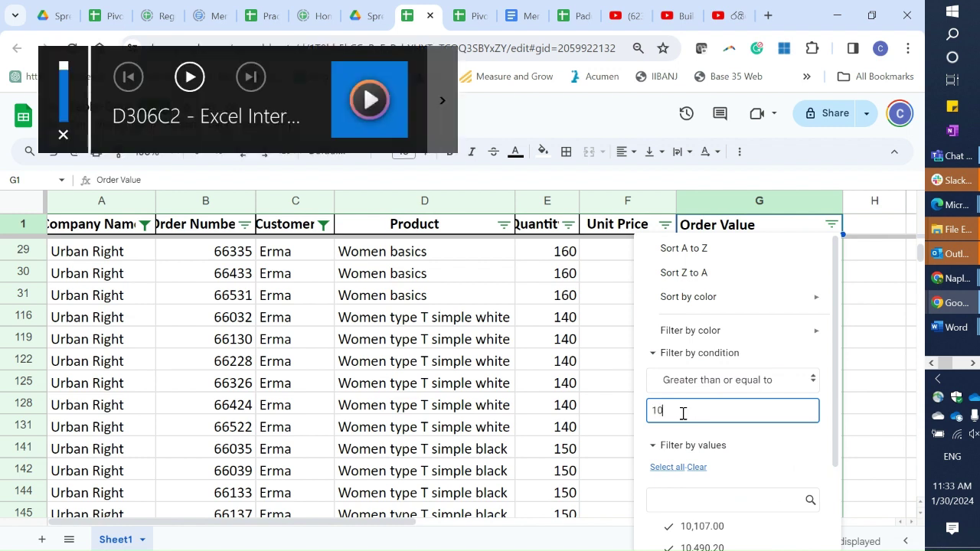
{"action": "type", "text": "000"}
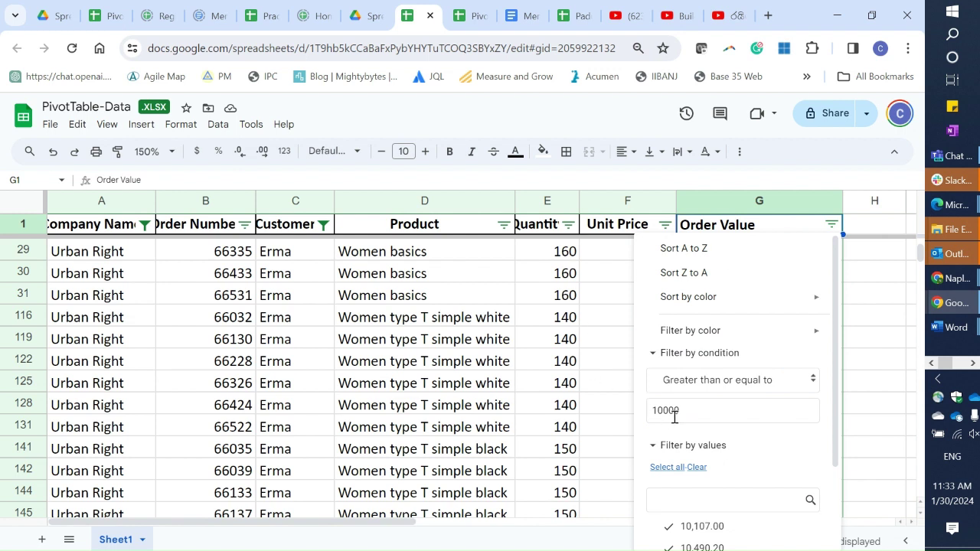
{"action": "scroll", "coordinate": [789, 452], "scroll_direction": "down", "scroll_amount": 3}
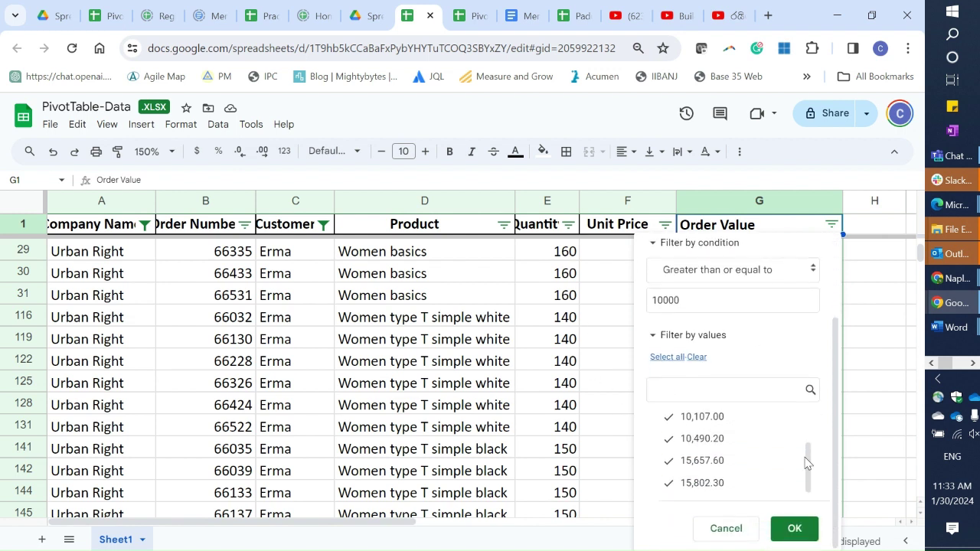
{"action": "left_click", "coordinate": [788, 529]}
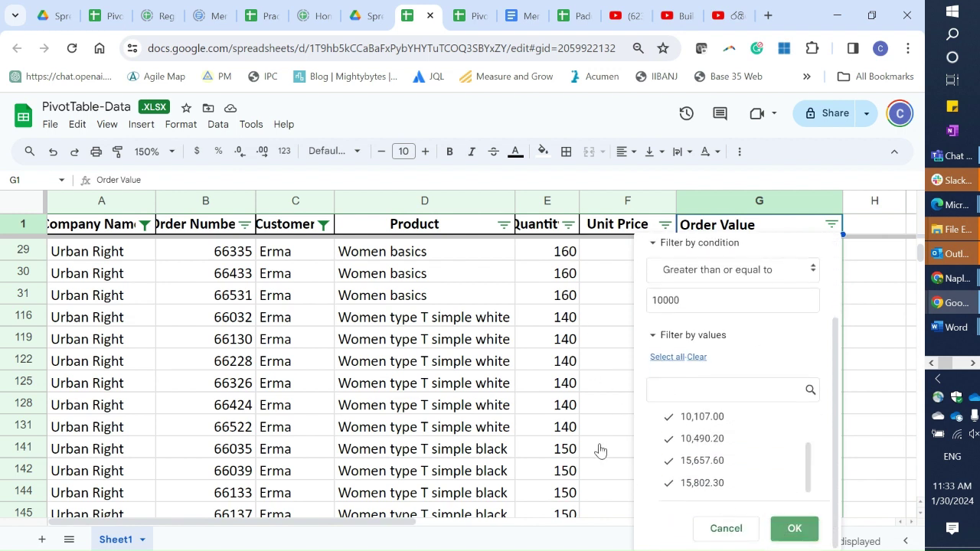
{"action": "scroll", "coordinate": [741, 404], "scroll_direction": "down", "scroll_amount": 8}
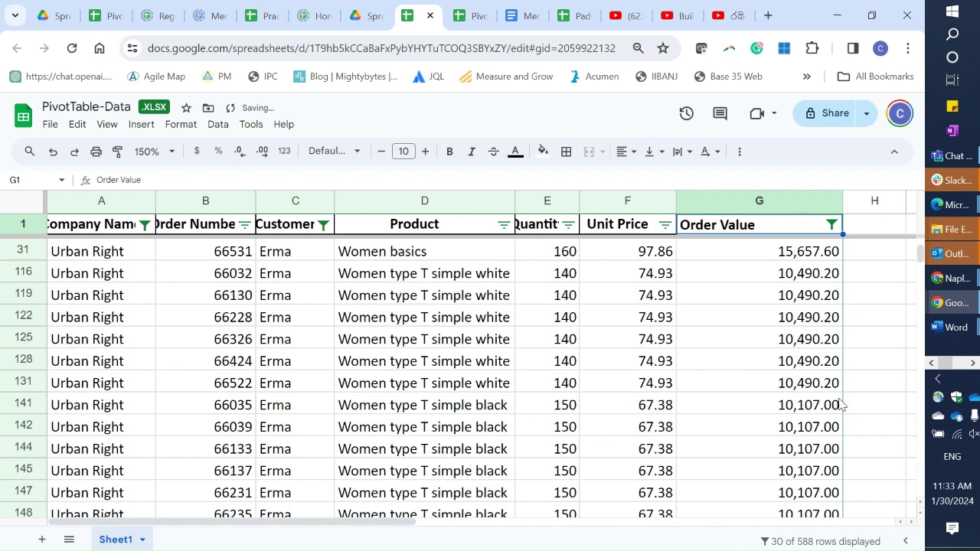
{"action": "scroll", "coordinate": [740, 405], "scroll_direction": "up", "scroll_amount": 8}
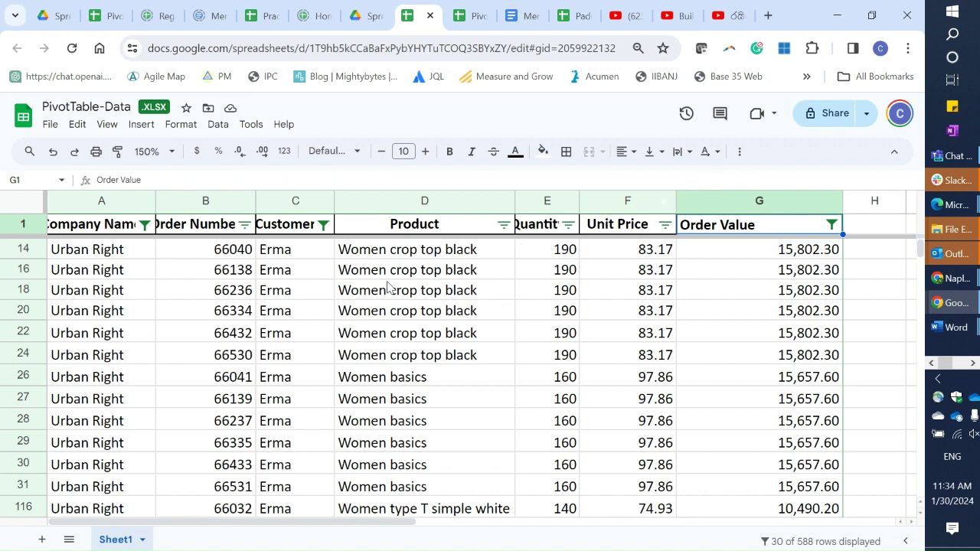
{"action": "scroll", "coordinate": [295, 322], "scroll_direction": "down", "scroll_amount": 3}
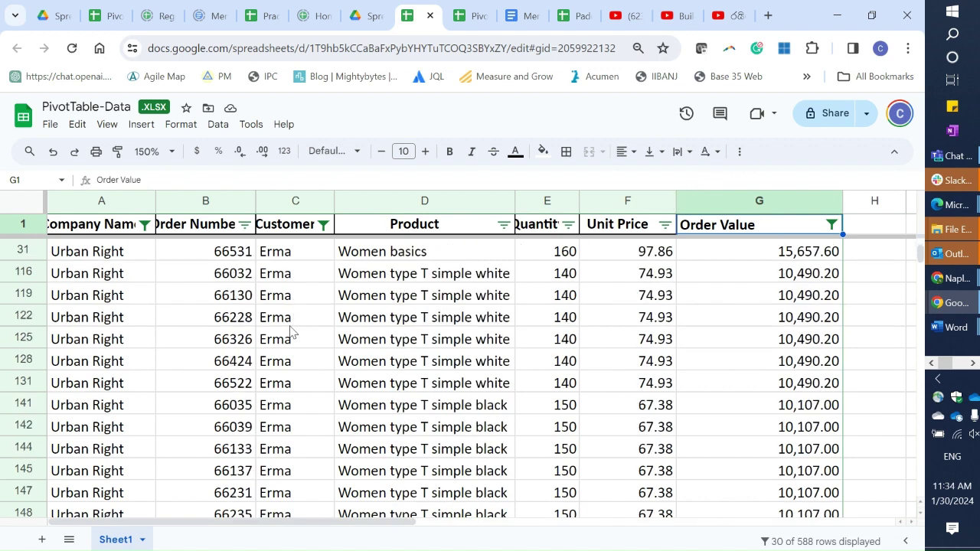
{"action": "scroll", "coordinate": [291, 331], "scroll_direction": "down", "scroll_amount": 3}
{"action": "scroll", "coordinate": [290, 331], "scroll_direction": "up", "scroll_amount": 6}
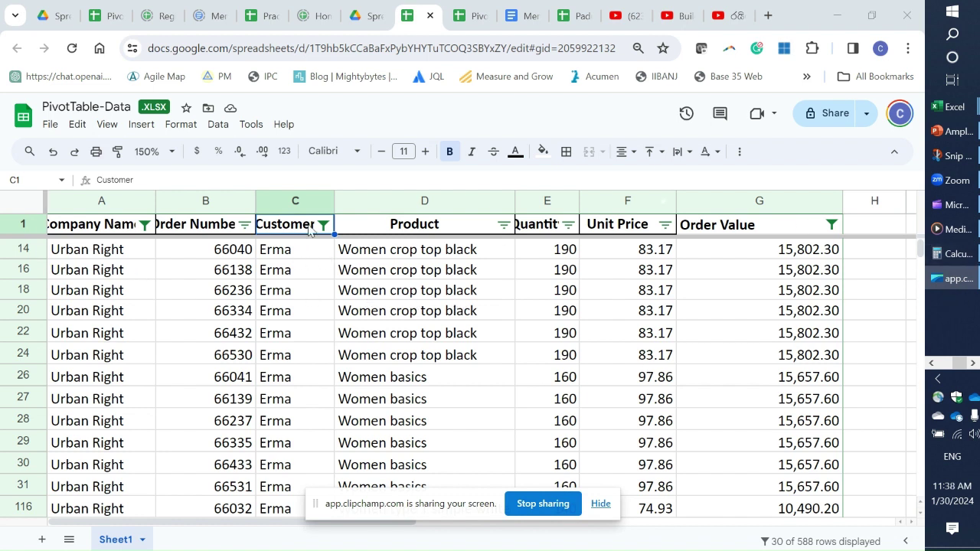
Clear every selected value in the Customer column's filter and apply it
{"action": "left_click", "coordinate": [323, 225]}
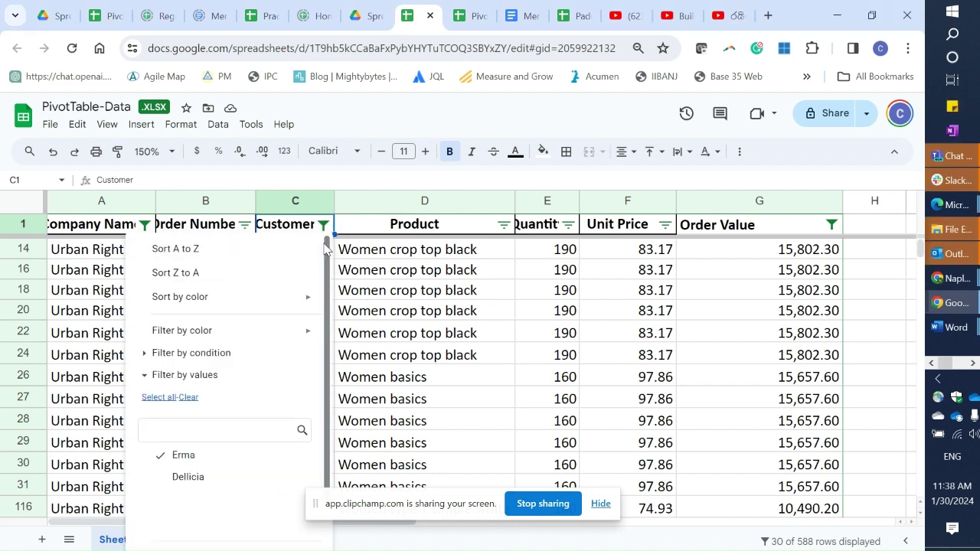
{"action": "mouse_move", "coordinate": [295, 331]}
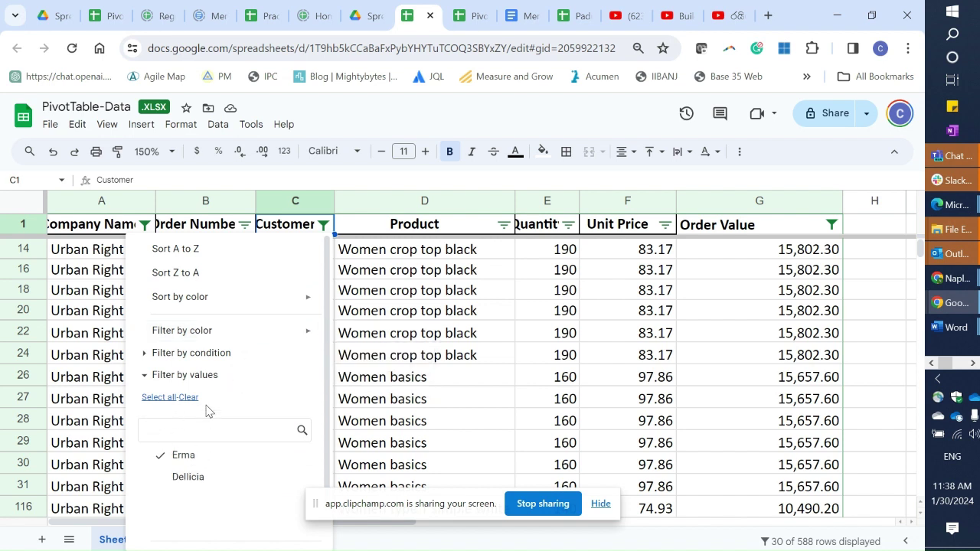
{"action": "scroll", "coordinate": [205, 412], "scroll_direction": "down", "scroll_amount": 1}
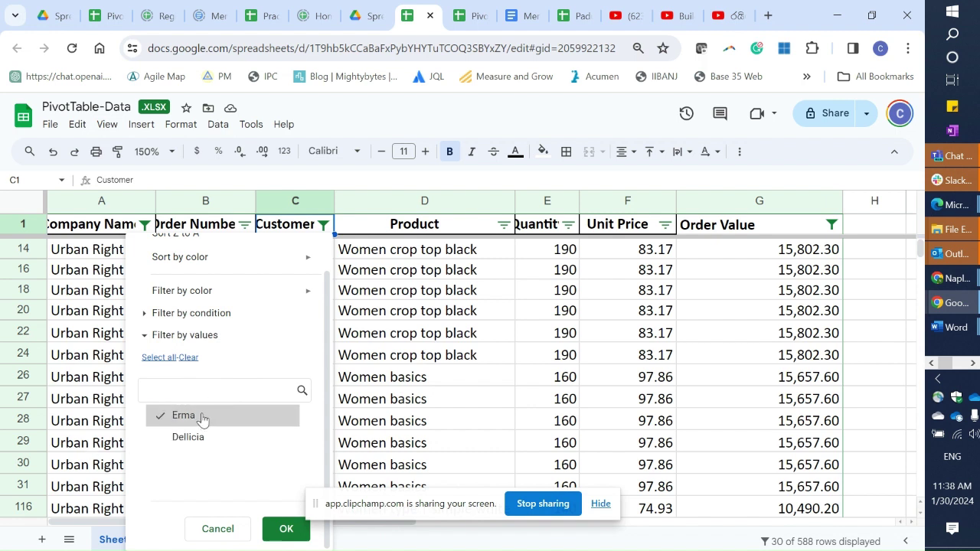
{"action": "left_click", "coordinate": [148, 361]}
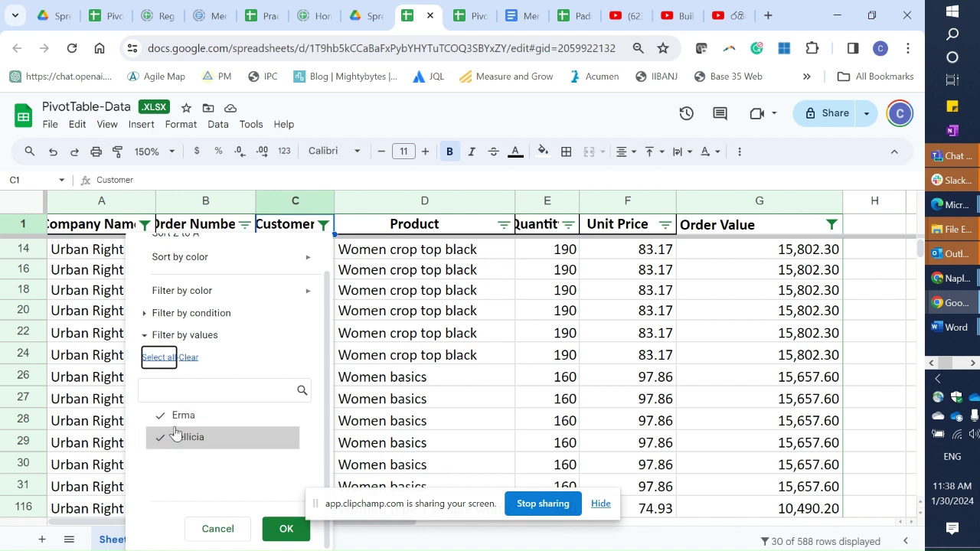
{"action": "left_click", "coordinate": [188, 360]}
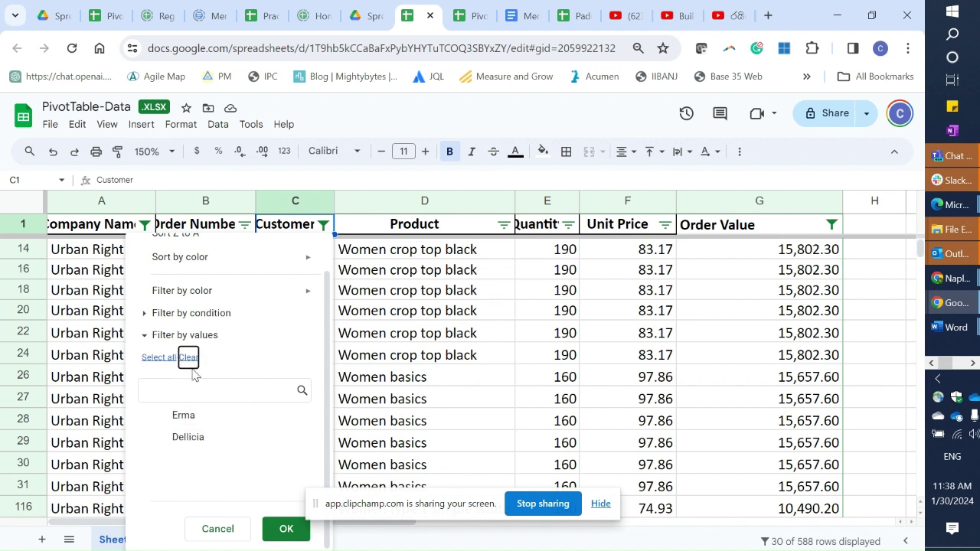
{"action": "left_click", "coordinate": [271, 528]}
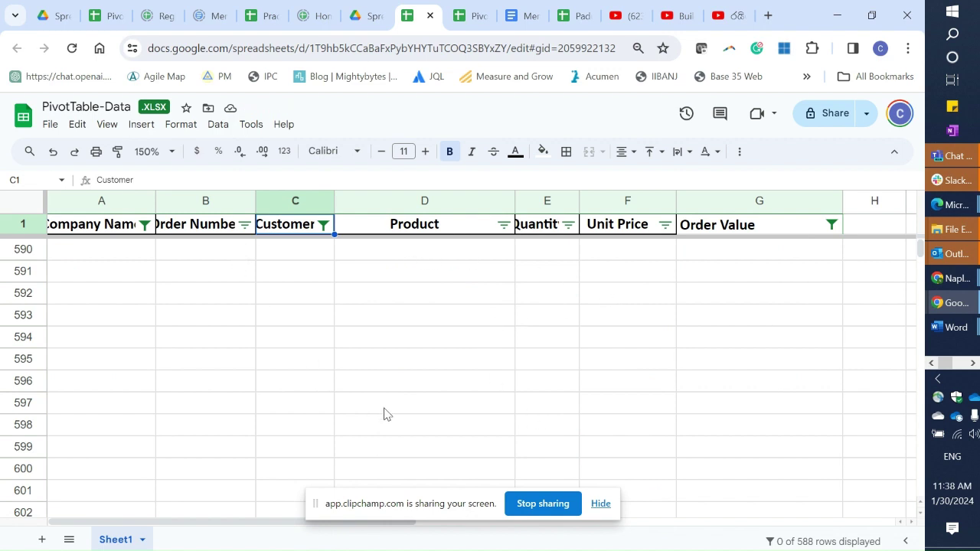
Select all customers in the Customer column's value filter, apply it, and review the listed orders
{"action": "left_click", "coordinate": [322, 225]}
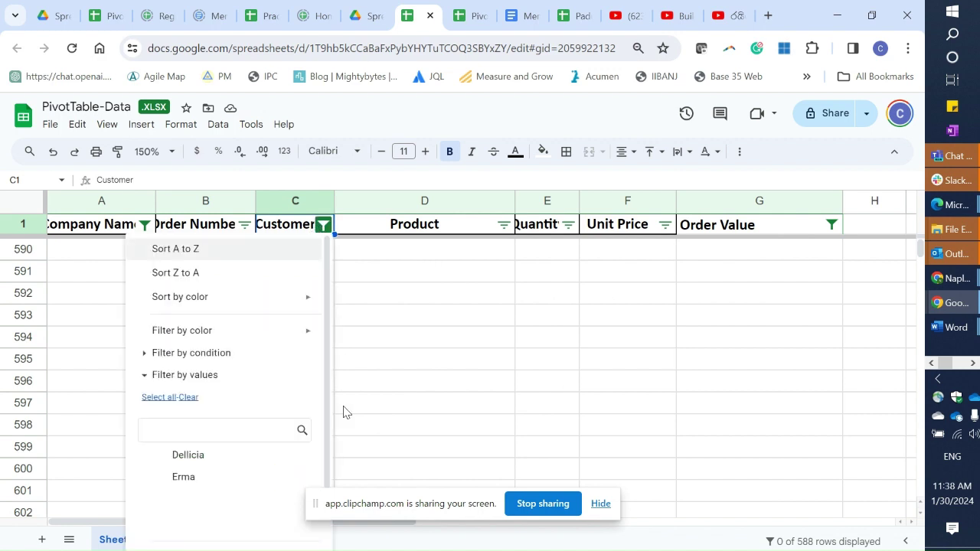
{"action": "left_click", "coordinate": [158, 398]}
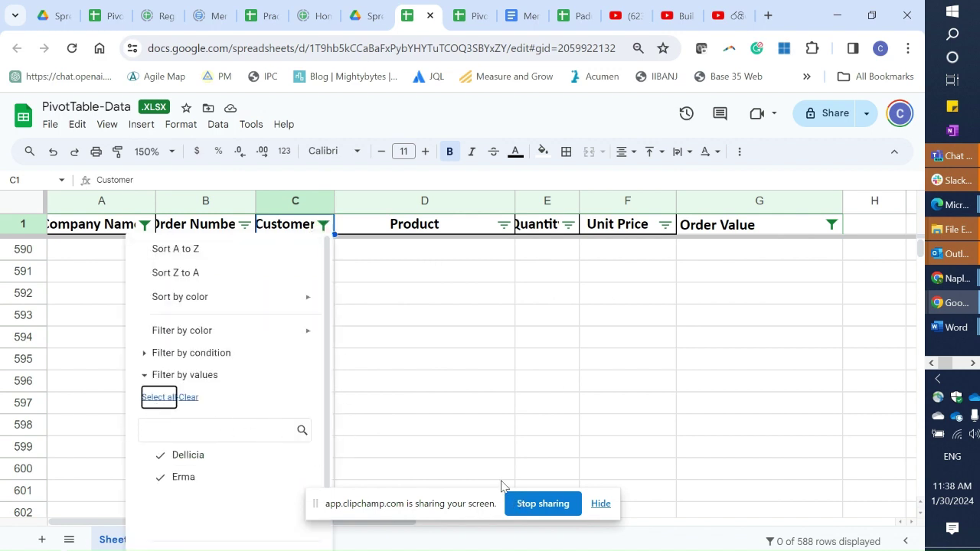
{"action": "scroll", "coordinate": [280, 490], "scroll_direction": "down", "scroll_amount": 2}
{"action": "left_click", "coordinate": [277, 526]}
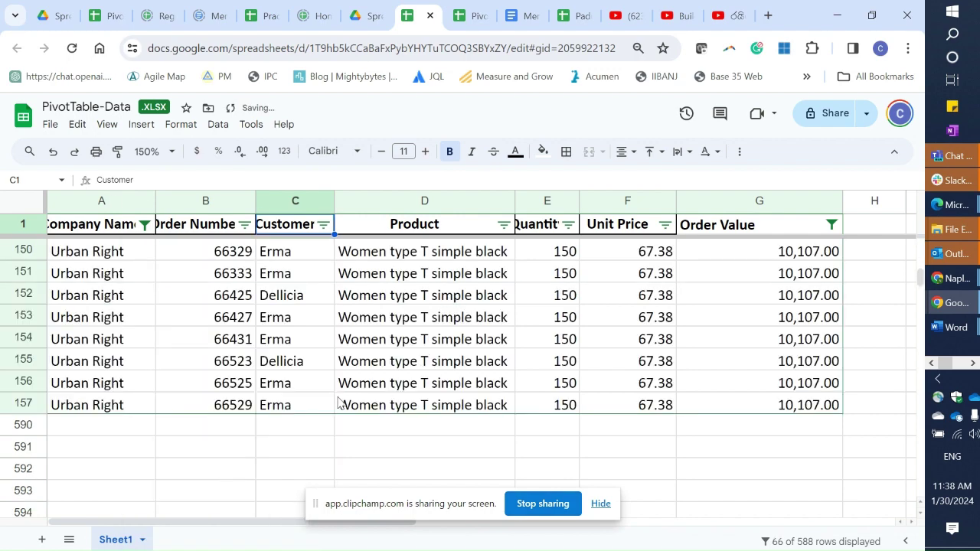
{"action": "scroll", "coordinate": [339, 386], "scroll_direction": "up", "scroll_amount": 6}
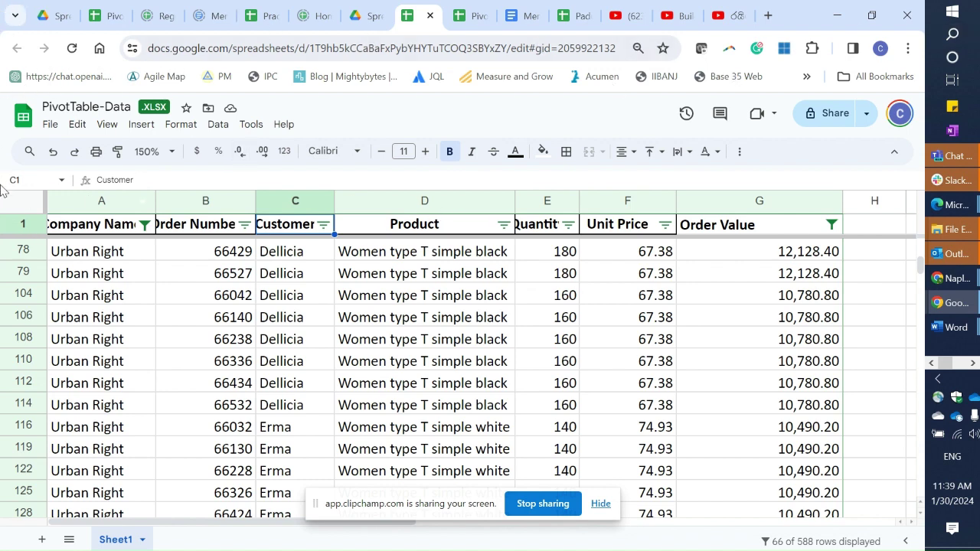
Remove the filter from the entire order table and go back up through the rows
{"action": "left_click", "coordinate": [215, 127]}
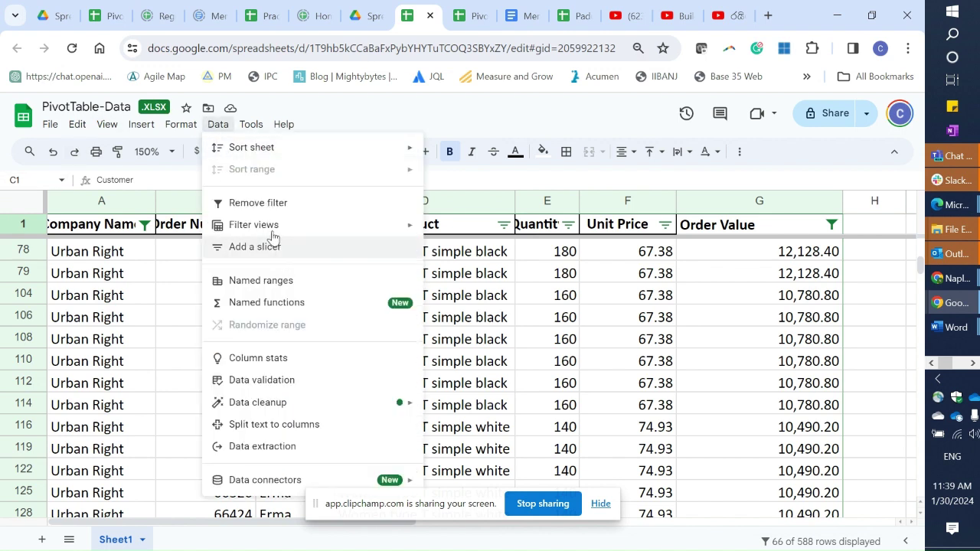
{"action": "mouse_move", "coordinate": [308, 238]}
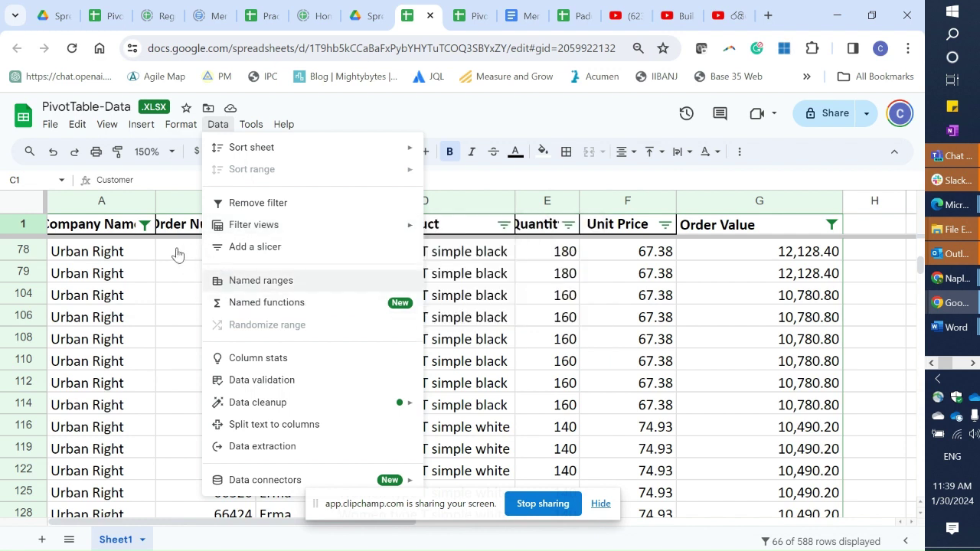
{"action": "left_click", "coordinate": [259, 201]}
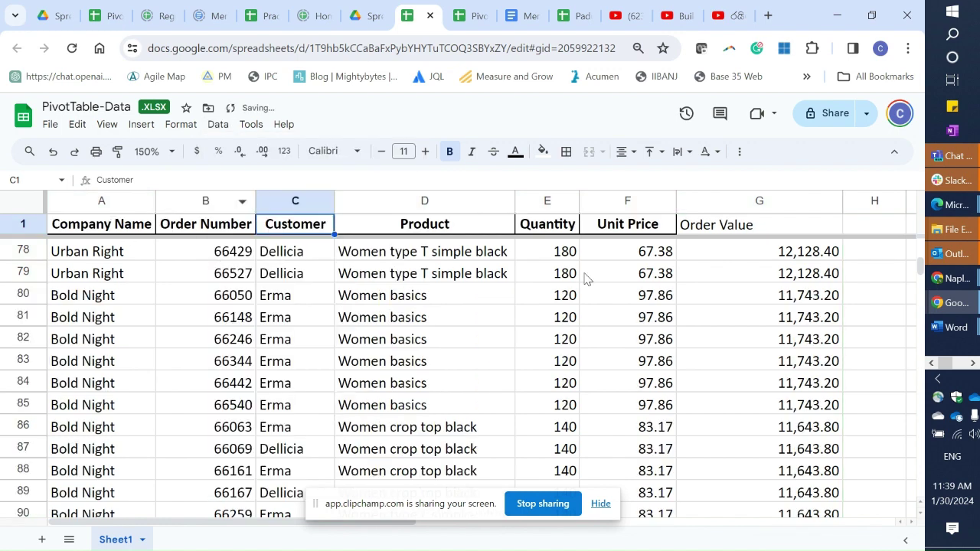
{"action": "left_click", "coordinate": [601, 503]}
{"action": "scroll", "coordinate": [520, 362], "scroll_direction": "up", "scroll_amount": 12}
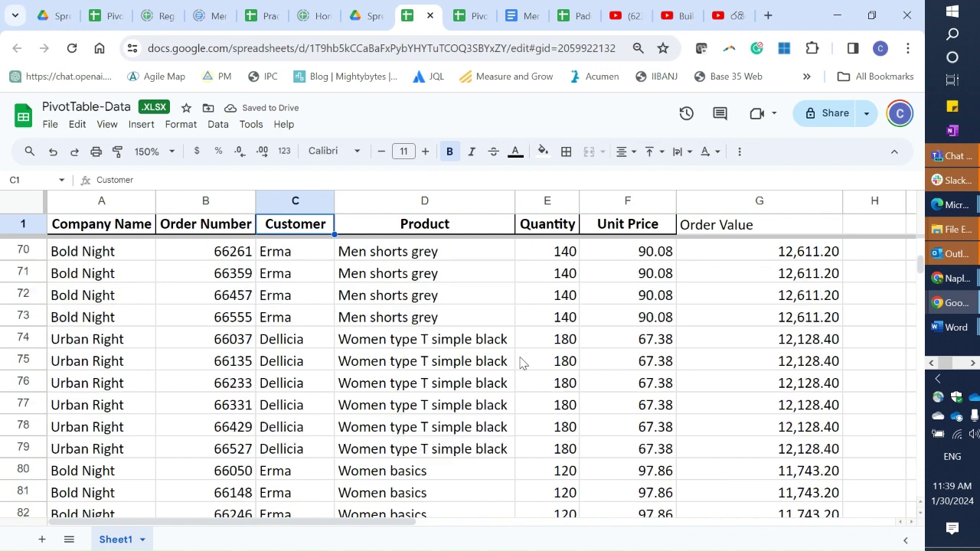
Delete the entire Order Value column from the order sheet
{"action": "scroll", "coordinate": [527, 306], "scroll_direction": "up", "scroll_amount": 13}
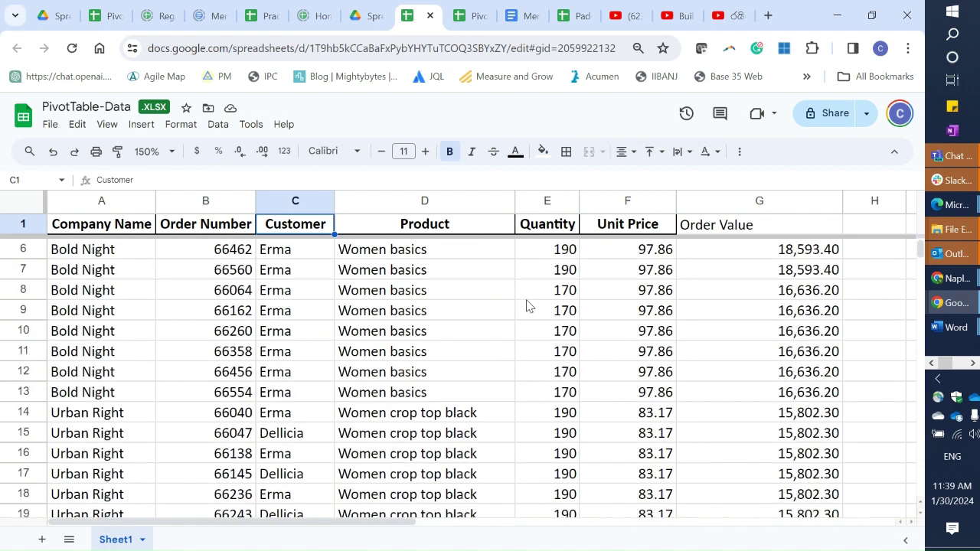
{"action": "left_click", "coordinate": [695, 204]}
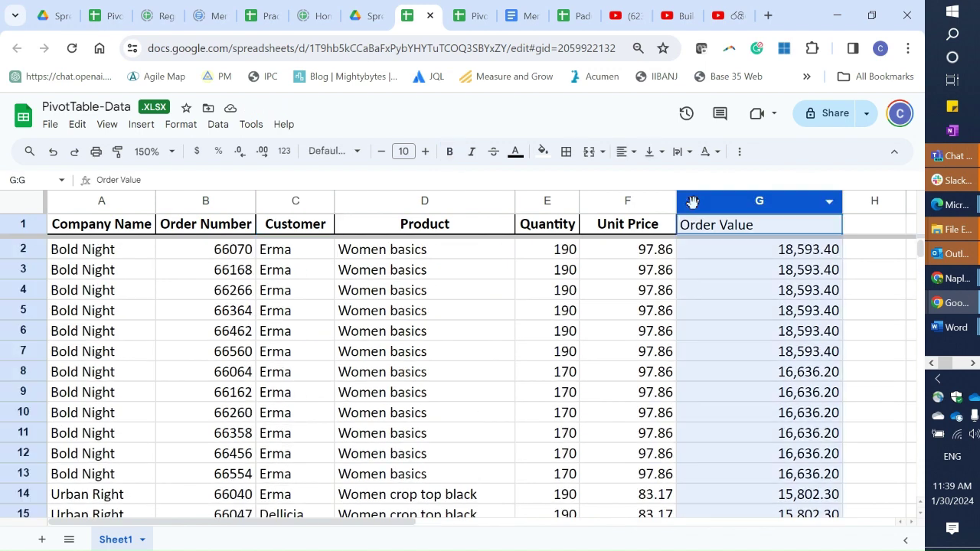
{"action": "right_click", "coordinate": [694, 202]}
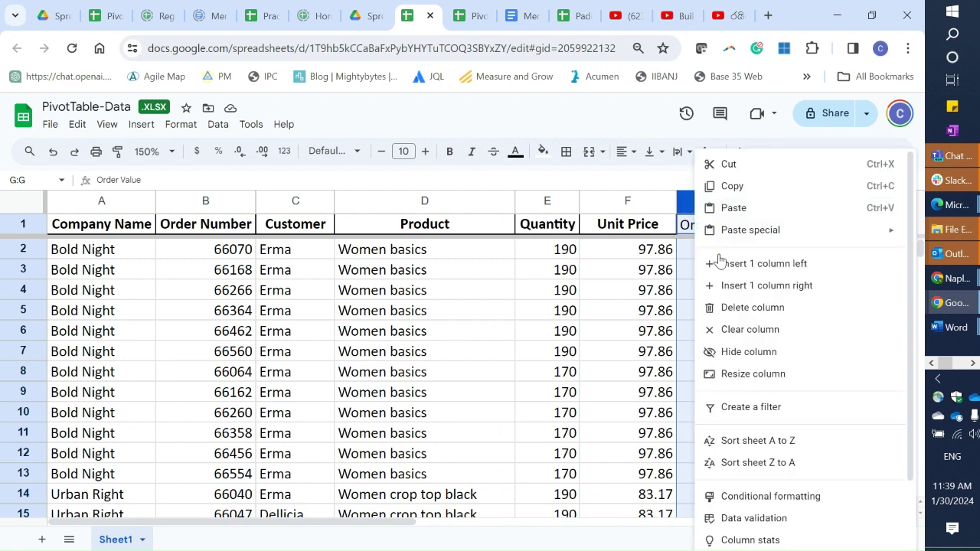
{"action": "left_click", "coordinate": [727, 309]}
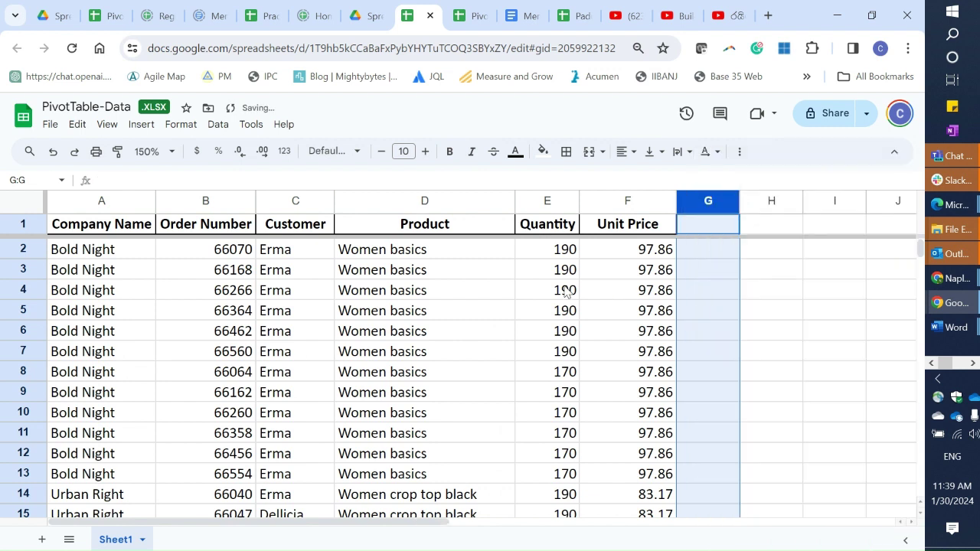
{"action": "left_click", "coordinate": [805, 369]}
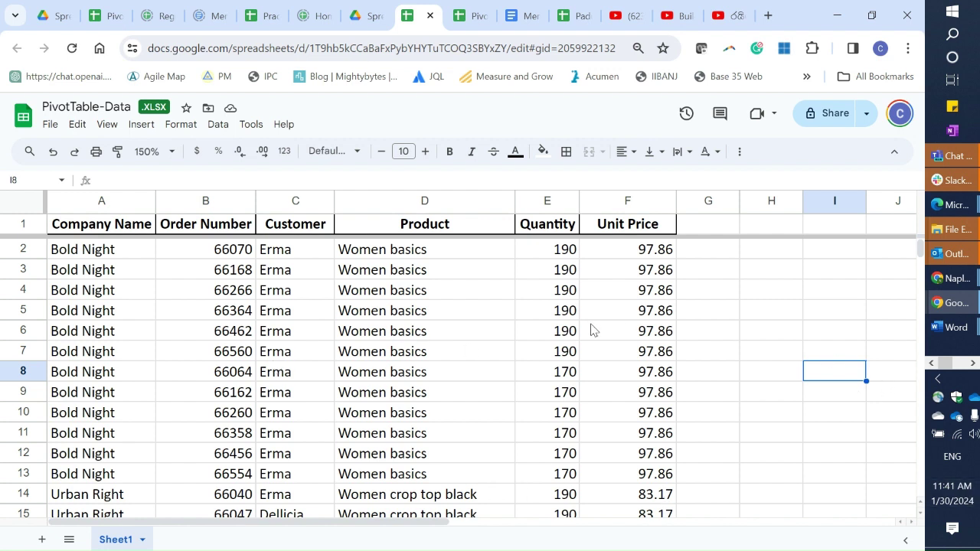
{"action": "left_click", "coordinate": [733, 434]}
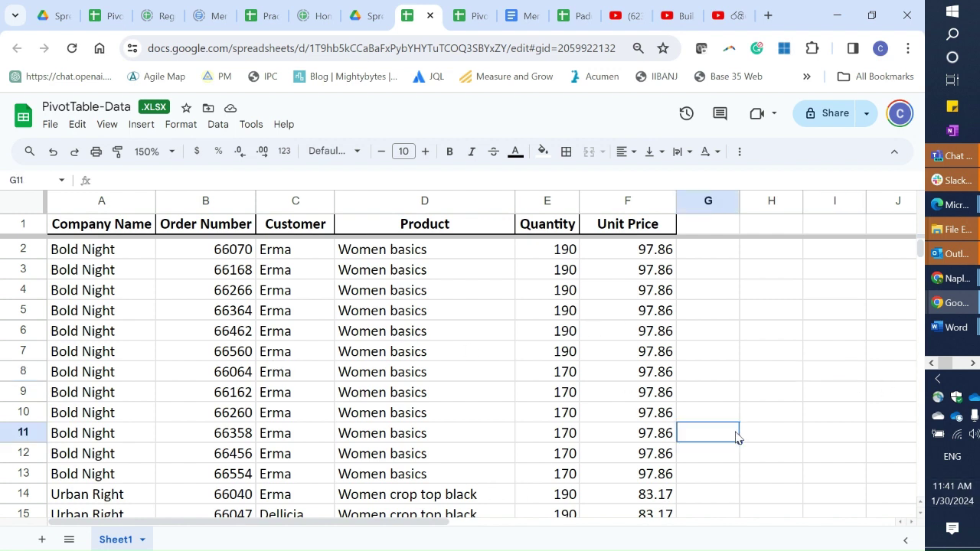
{"action": "left_click", "coordinate": [747, 274]}
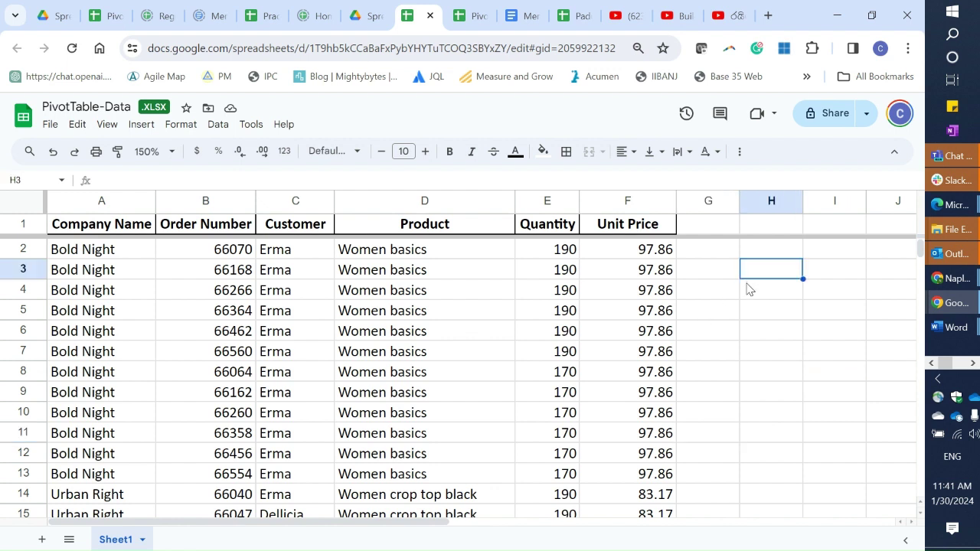
Create a pivot table from the order data range Sheet1!A1:F589, placed in the existing sheet at Sheet1!H5
{"action": "left_click", "coordinate": [193, 313]}
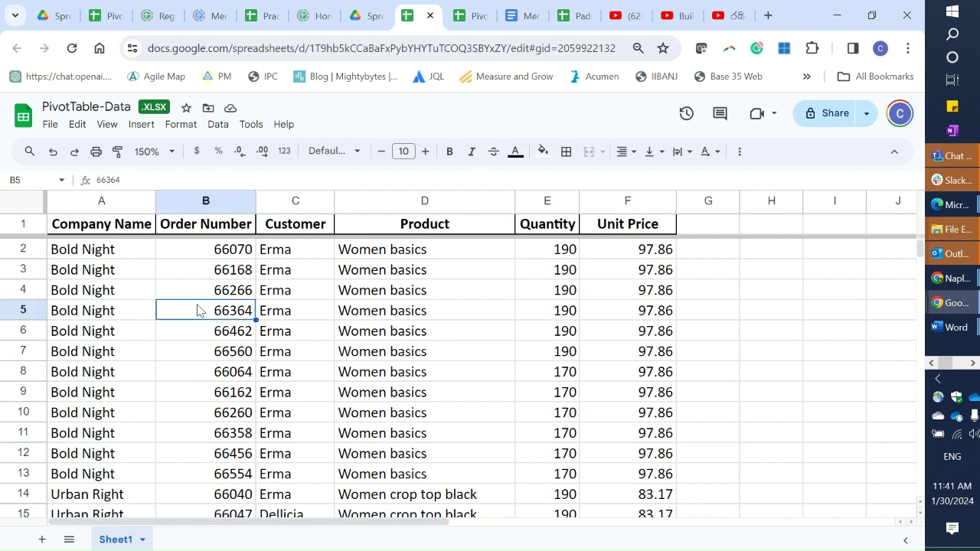
{"action": "left_click", "coordinate": [107, 125]}
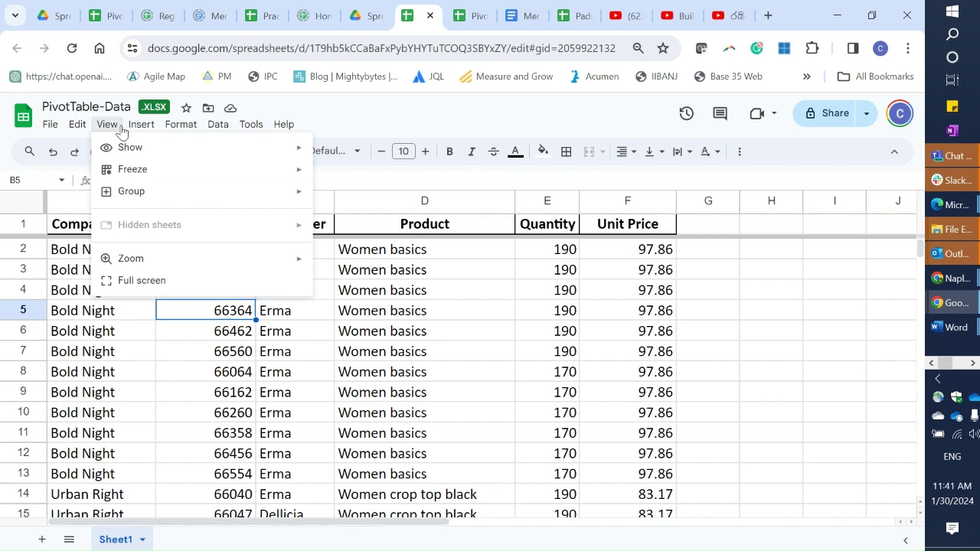
{"action": "left_click", "coordinate": [135, 126]}
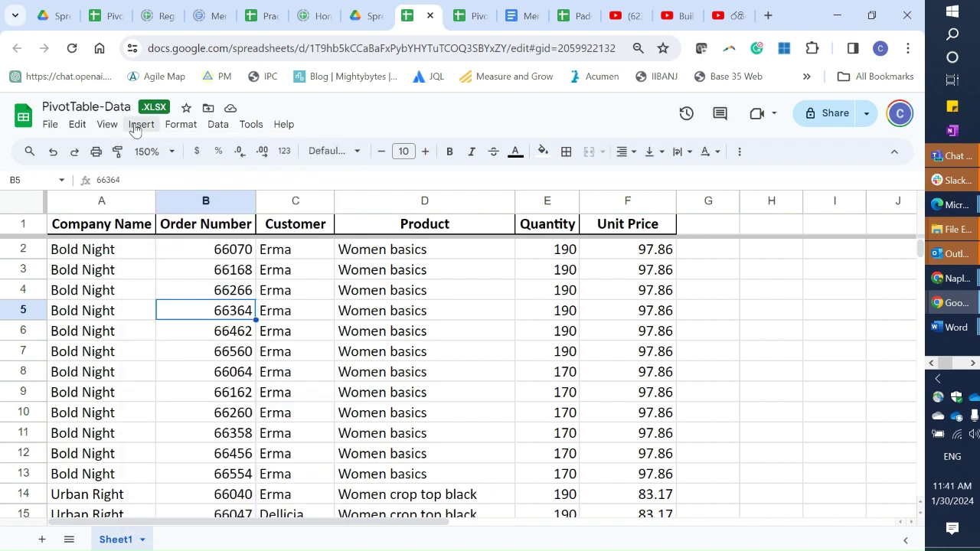
{"action": "left_click", "coordinate": [136, 127]}
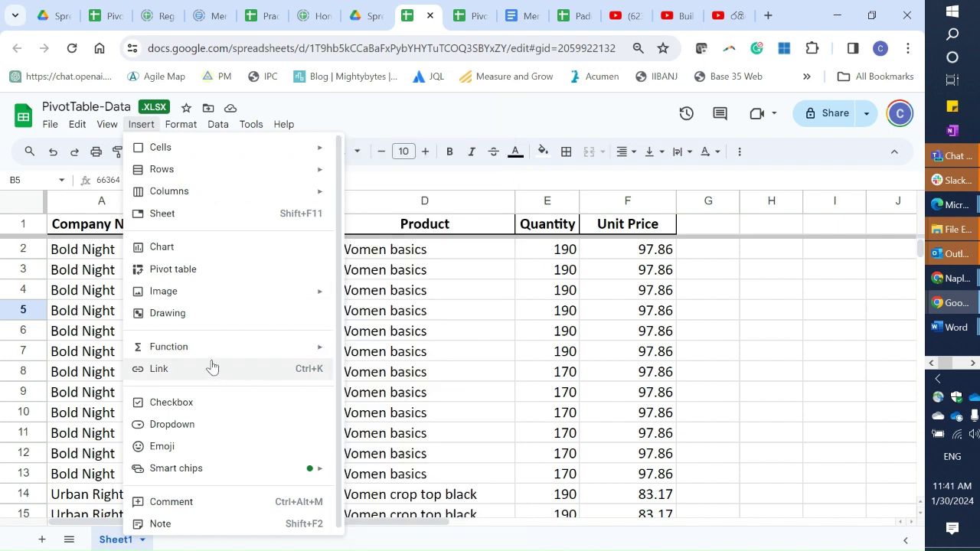
{"action": "left_click", "coordinate": [208, 280]}
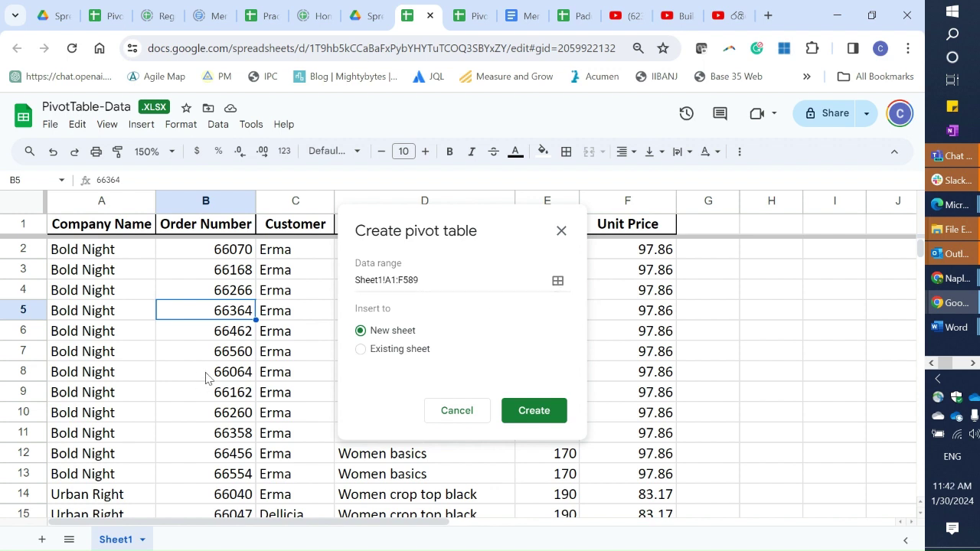
{"action": "left_click", "coordinate": [359, 350]}
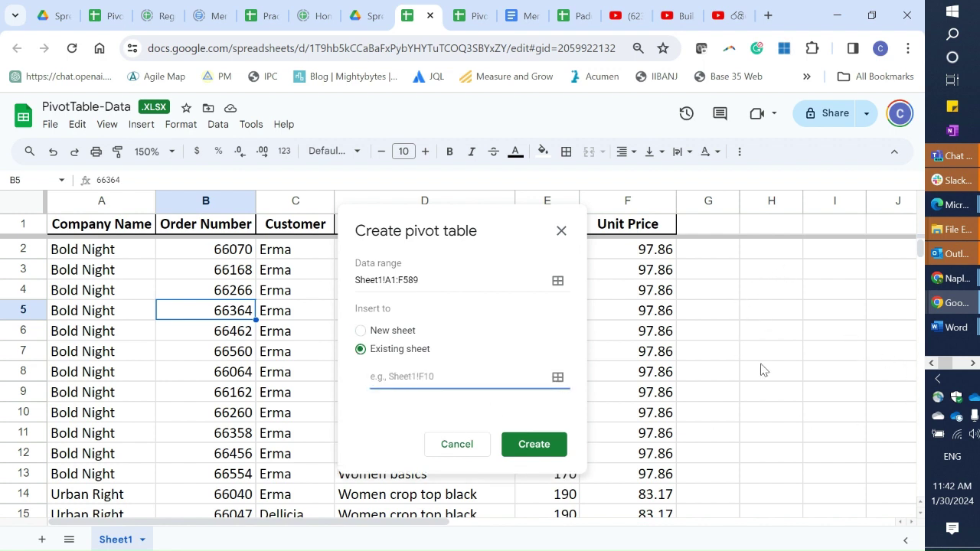
{"action": "left_click", "coordinate": [775, 316]}
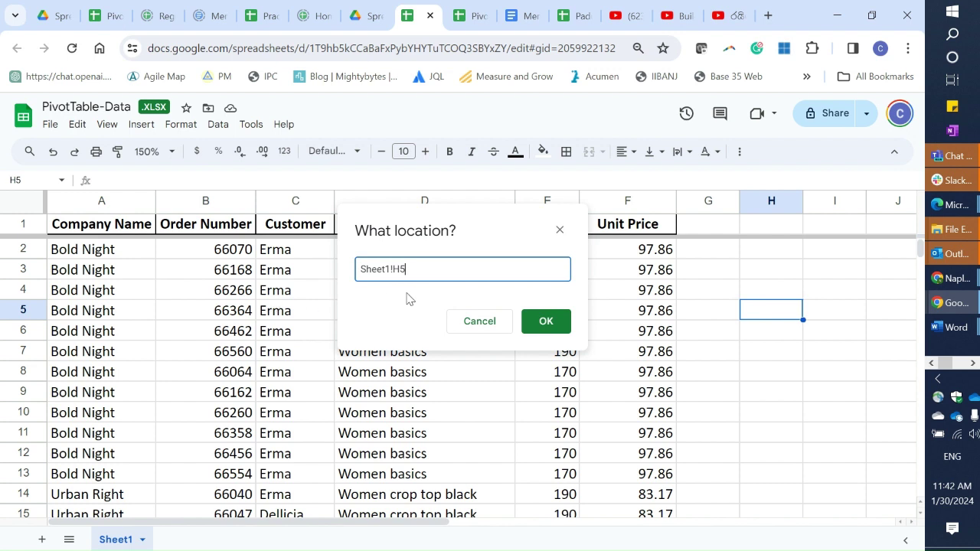
{"action": "left_click", "coordinate": [536, 331]}
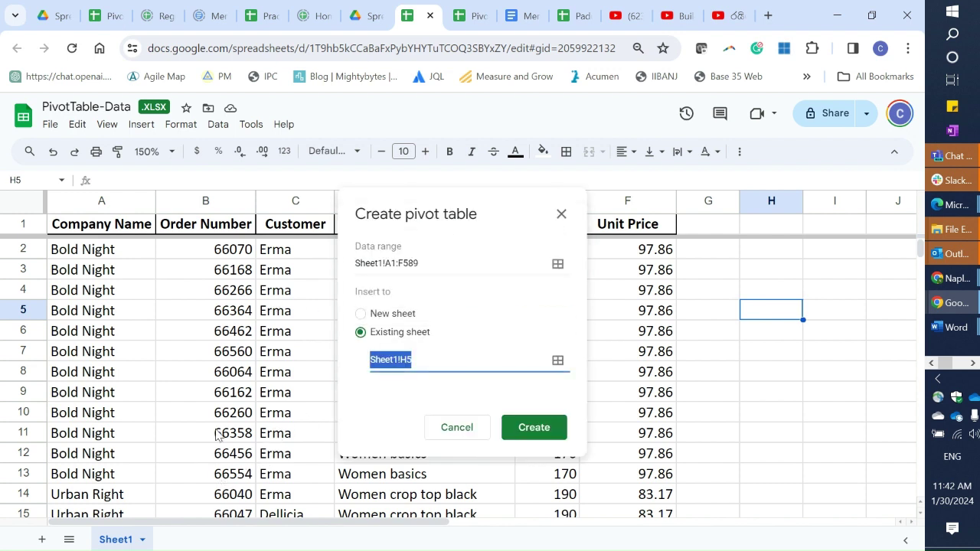
{"action": "left_click", "coordinate": [536, 436]}
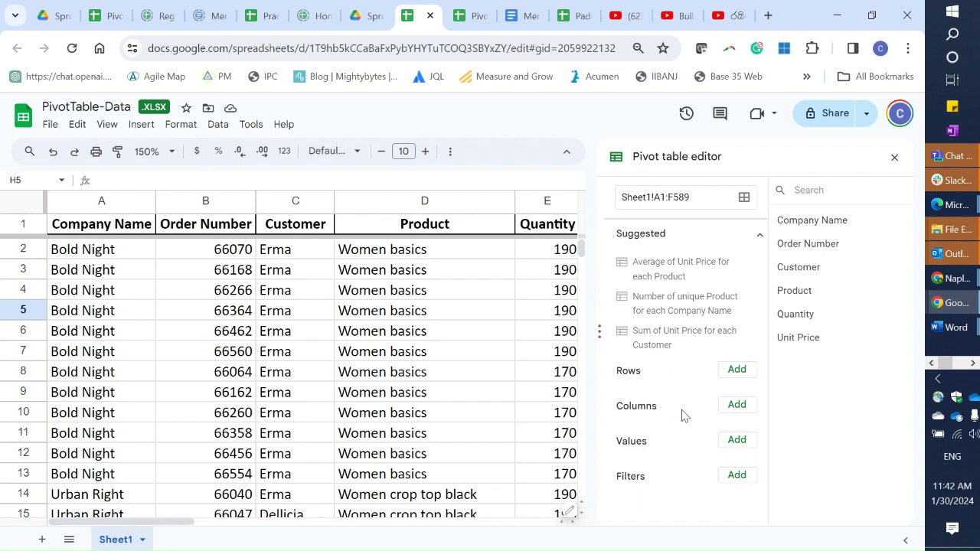
Add Company Name and then Customer as row fields of the pivot table
{"action": "left_click", "coordinate": [737, 371]}
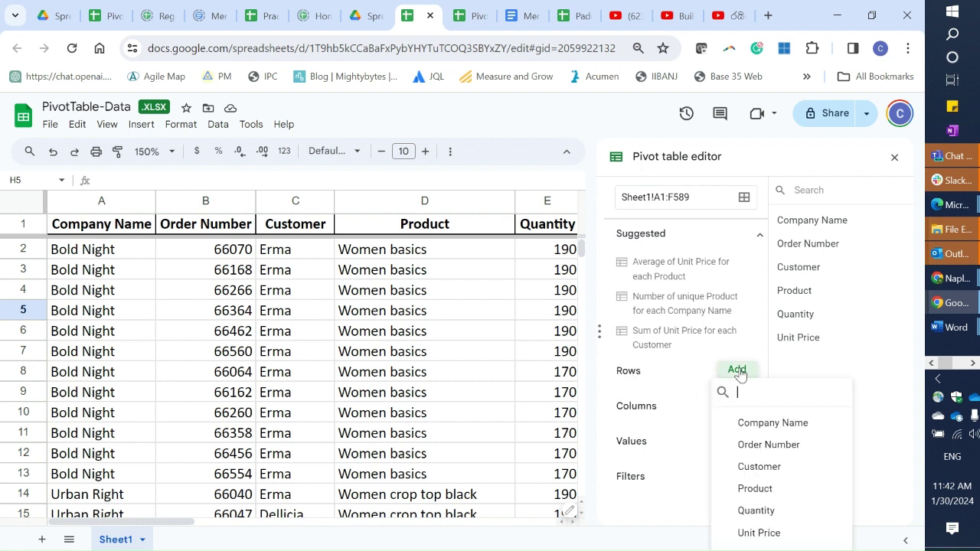
{"action": "left_click", "coordinate": [743, 425]}
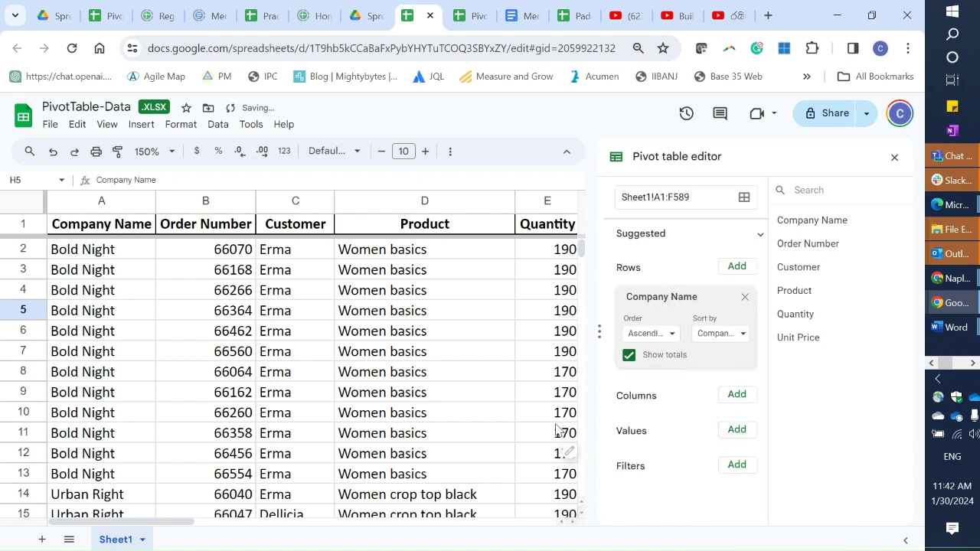
{"action": "left_click_drag", "start_coordinate": [113, 520], "coordinate": [290, 523]}
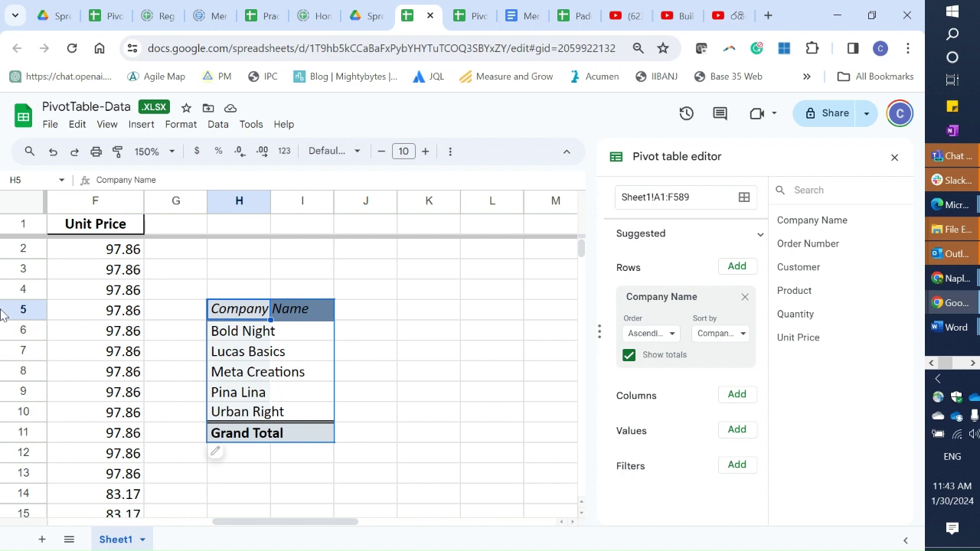
{"action": "left_click", "coordinate": [737, 268]}
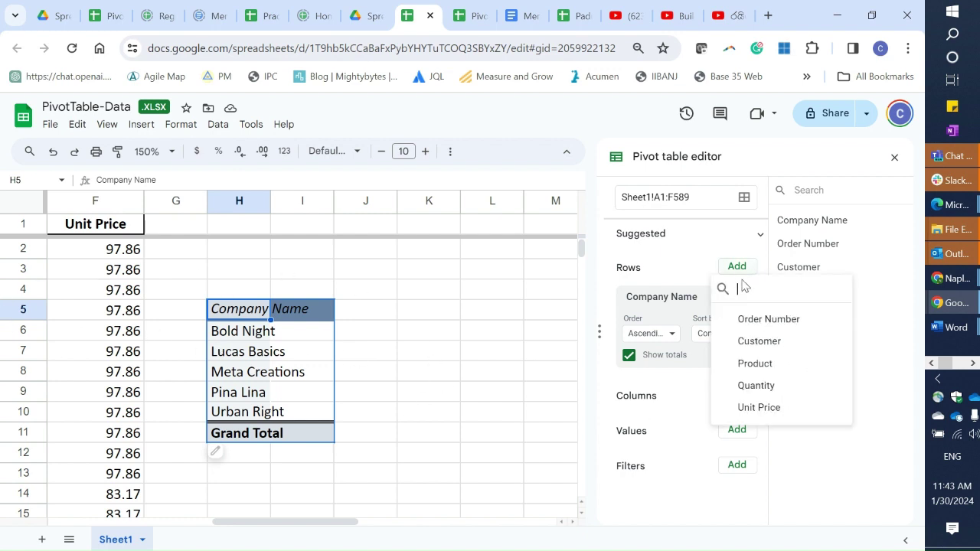
{"action": "left_click", "coordinate": [750, 345]}
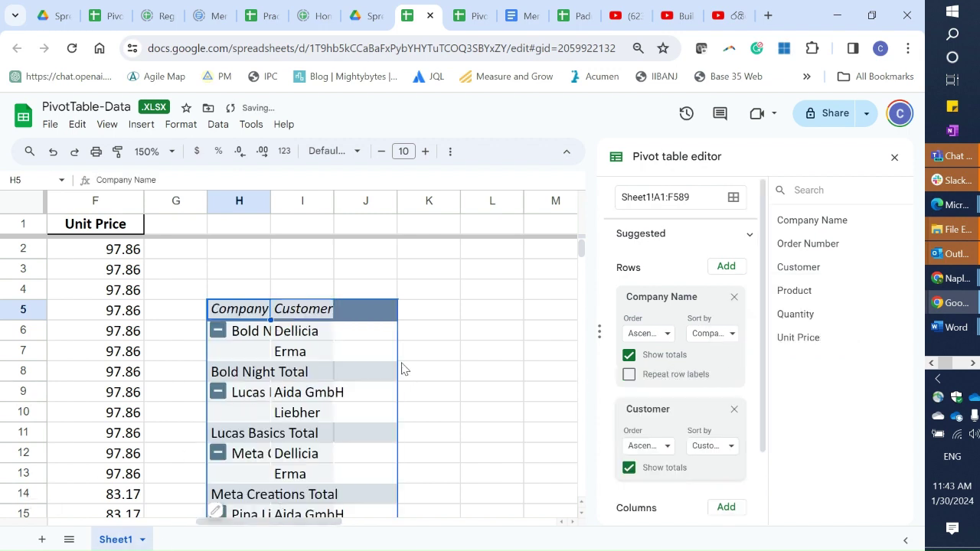
Examine how the pivot table groups customers under each company, down to the Grand Total row and back up
{"action": "scroll", "coordinate": [404, 367], "scroll_direction": "down", "scroll_amount": 1}
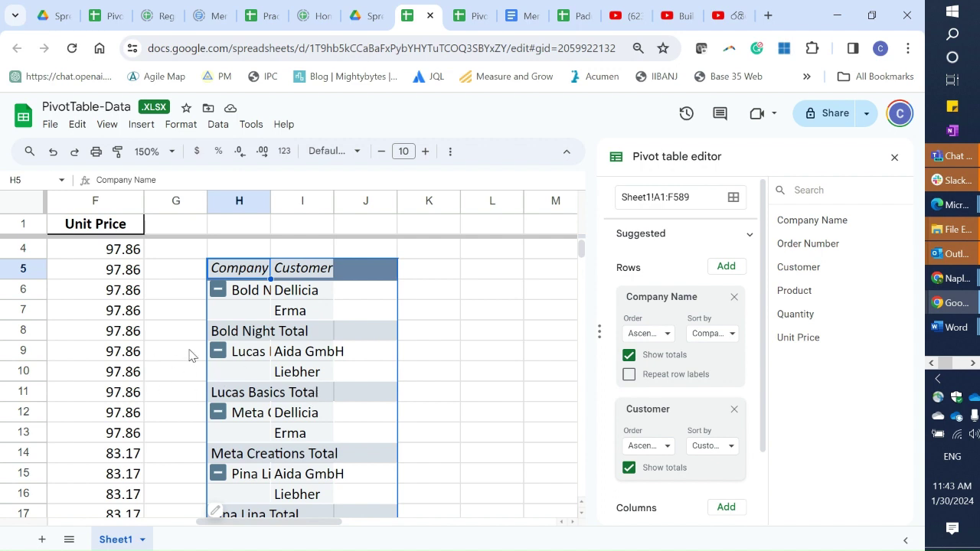
{"action": "scroll", "coordinate": [278, 349], "scroll_direction": "down", "scroll_amount": 1}
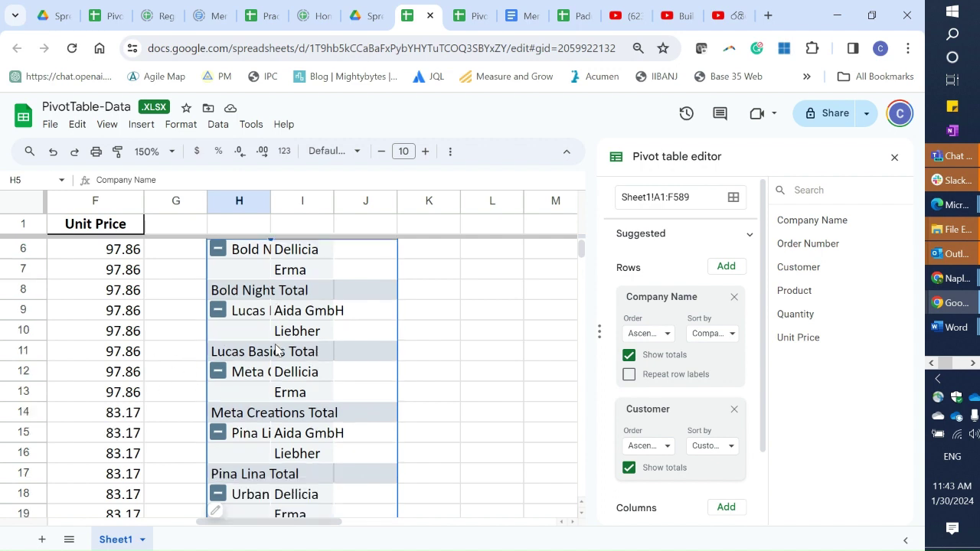
{"action": "scroll", "coordinate": [278, 348], "scroll_direction": "down", "scroll_amount": 1}
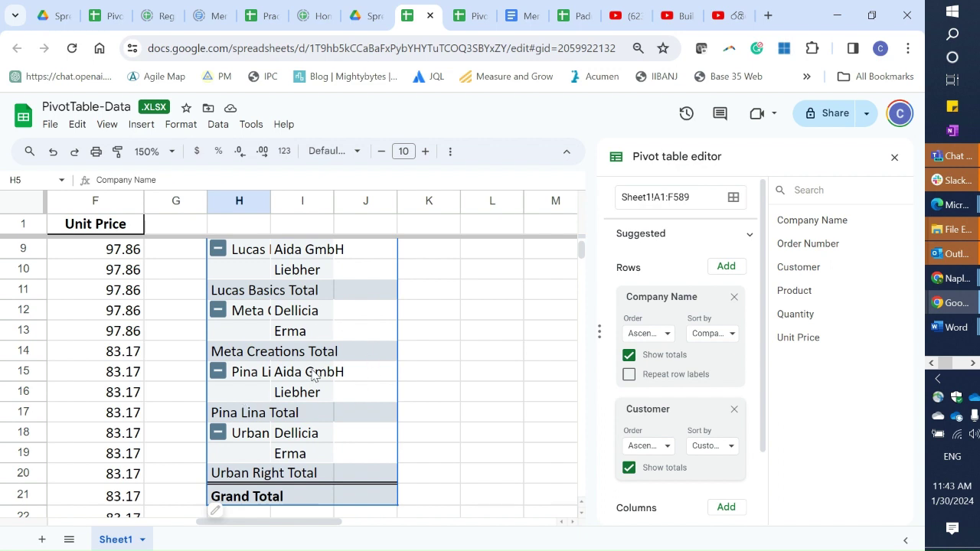
{"action": "scroll", "coordinate": [314, 375], "scroll_direction": "down", "scroll_amount": 1}
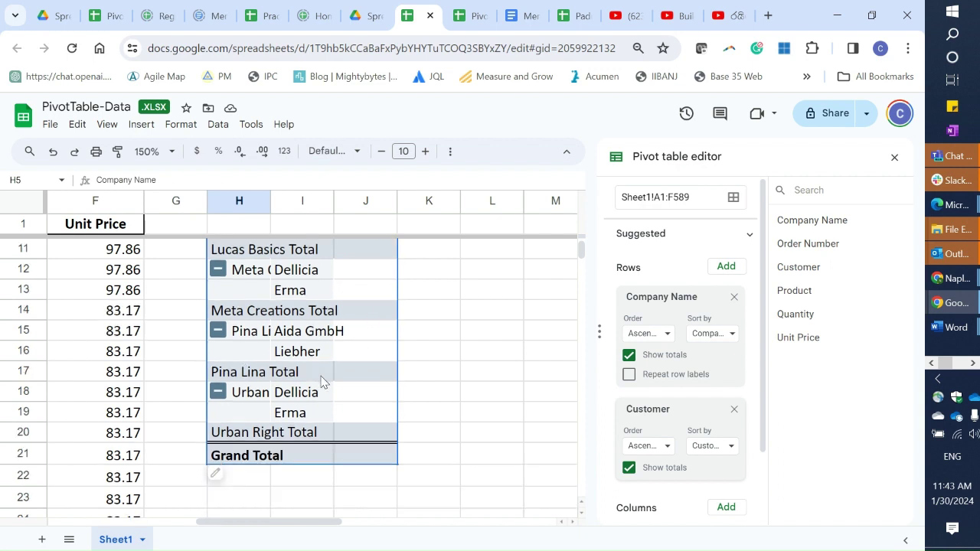
{"action": "scroll", "coordinate": [321, 382], "scroll_direction": "down", "scroll_amount": 1}
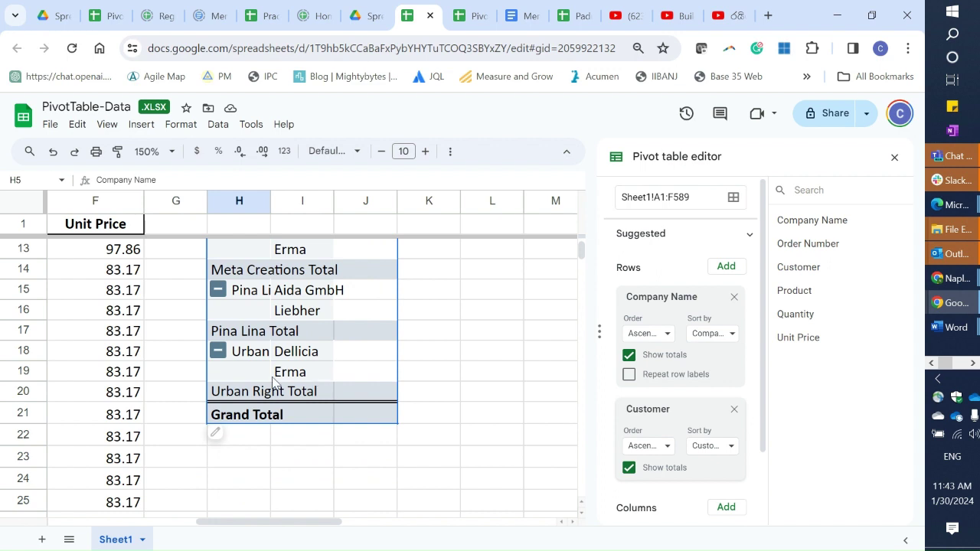
{"action": "scroll", "coordinate": [273, 383], "scroll_direction": "down", "scroll_amount": 1}
{"action": "scroll", "coordinate": [273, 383], "scroll_direction": "up", "scroll_amount": 3}
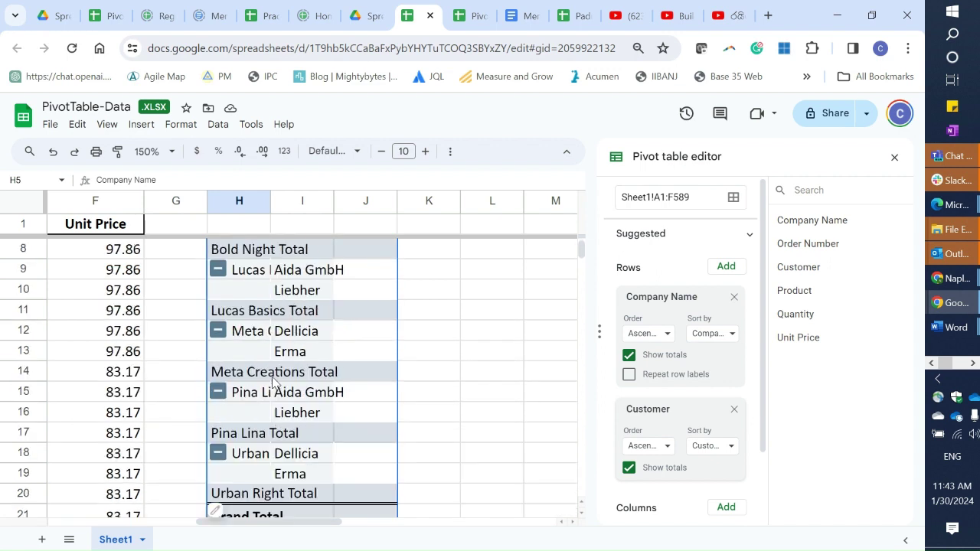
{"action": "scroll", "coordinate": [273, 383], "scroll_direction": "up", "scroll_amount": 2}
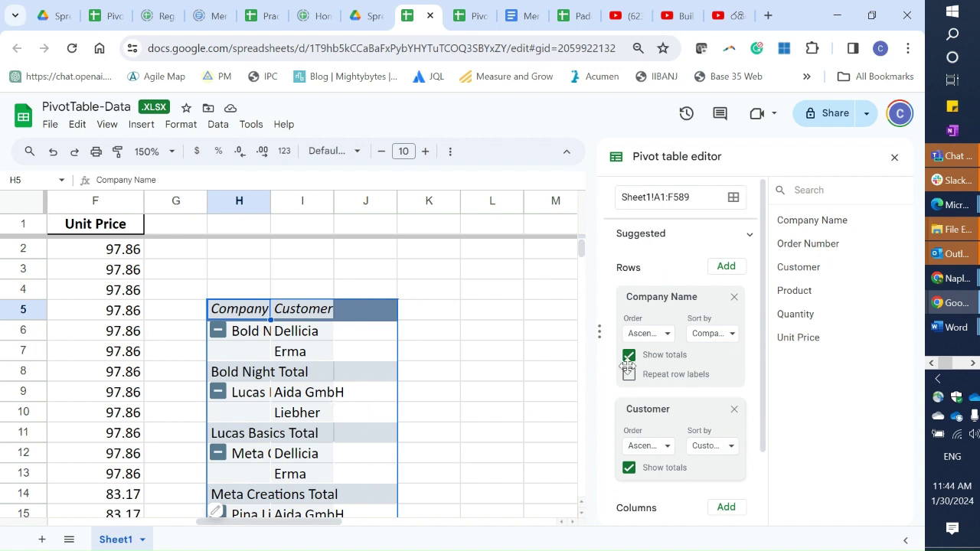
Add Quantity as a value field of the pivot table and look over its sums down to the Grand Total row
{"action": "scroll", "coordinate": [633, 367], "scroll_direction": "down", "scroll_amount": 1}
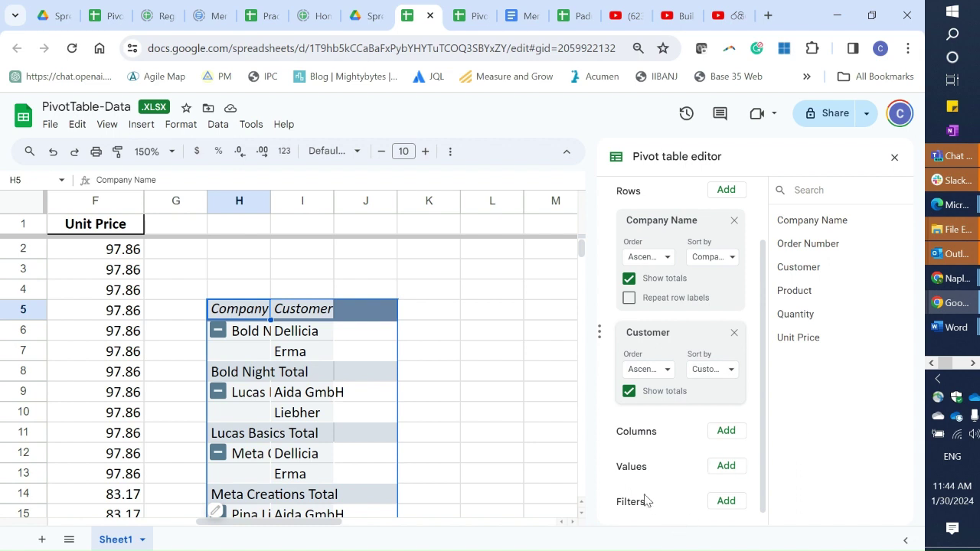
{"action": "left_click", "coordinate": [725, 470]}
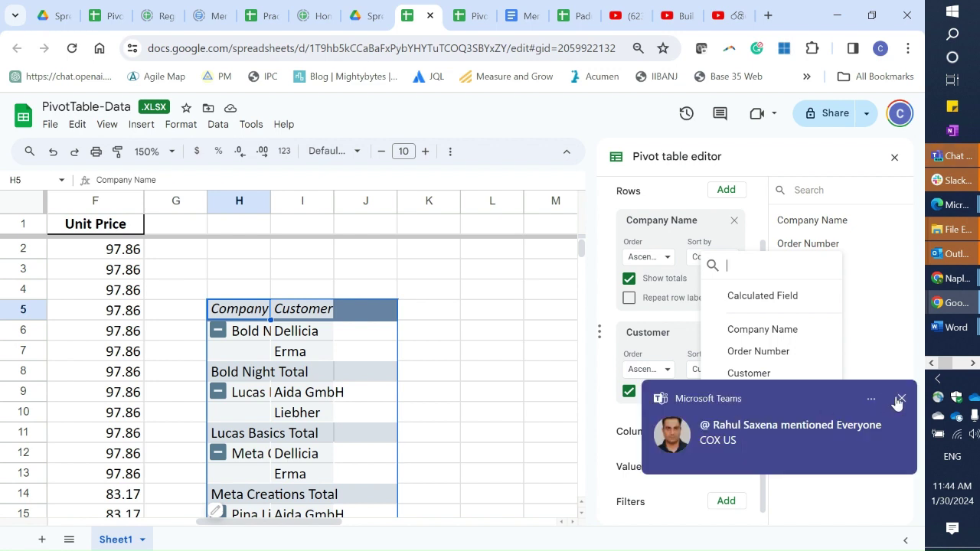
{"action": "left_click", "coordinate": [901, 401]}
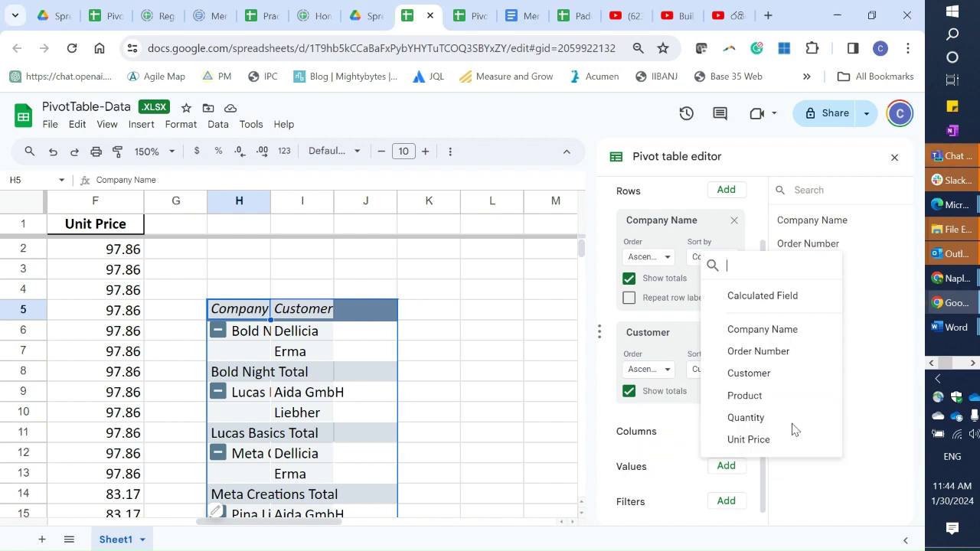
{"action": "left_click", "coordinate": [745, 418]}
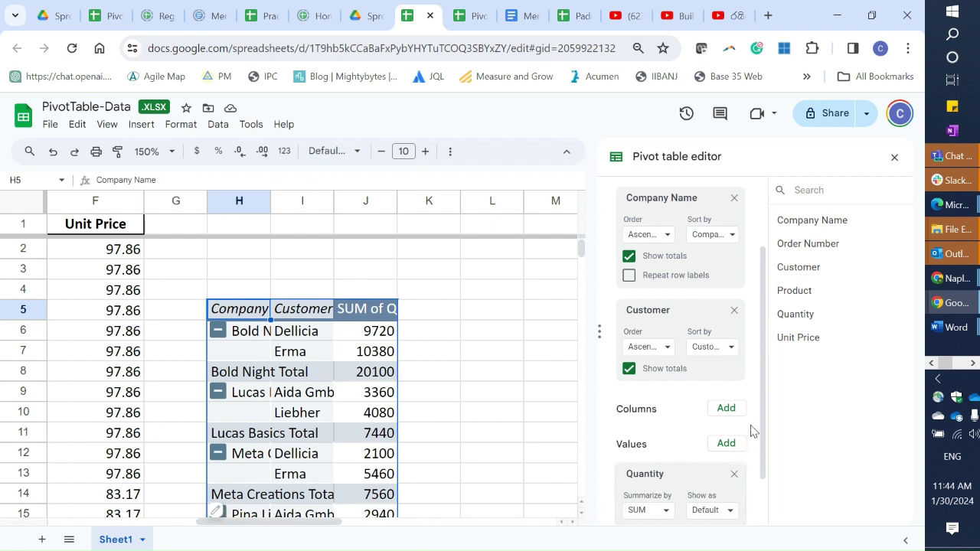
{"action": "left_click_drag", "start_coordinate": [763, 421], "coordinate": [760, 521]}
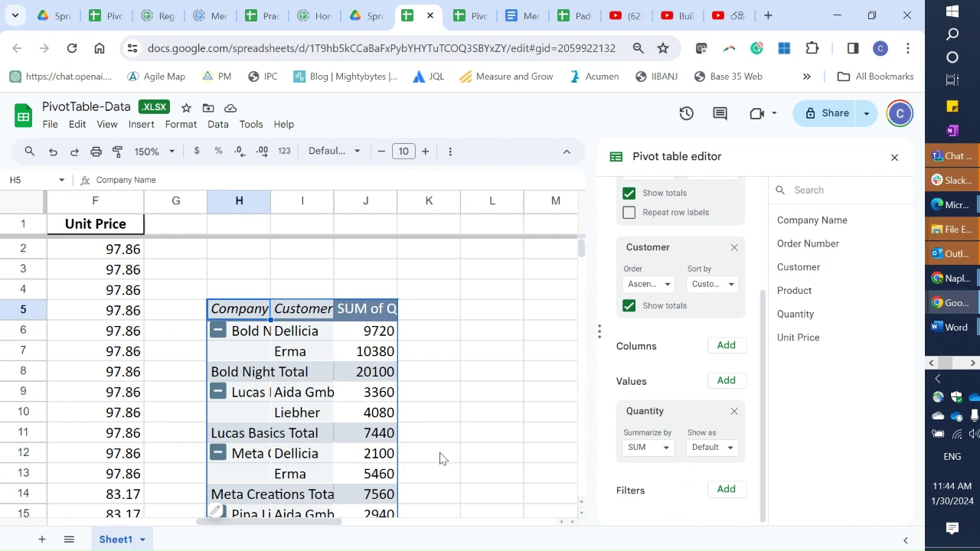
{"action": "left_click", "coordinate": [521, 439]}
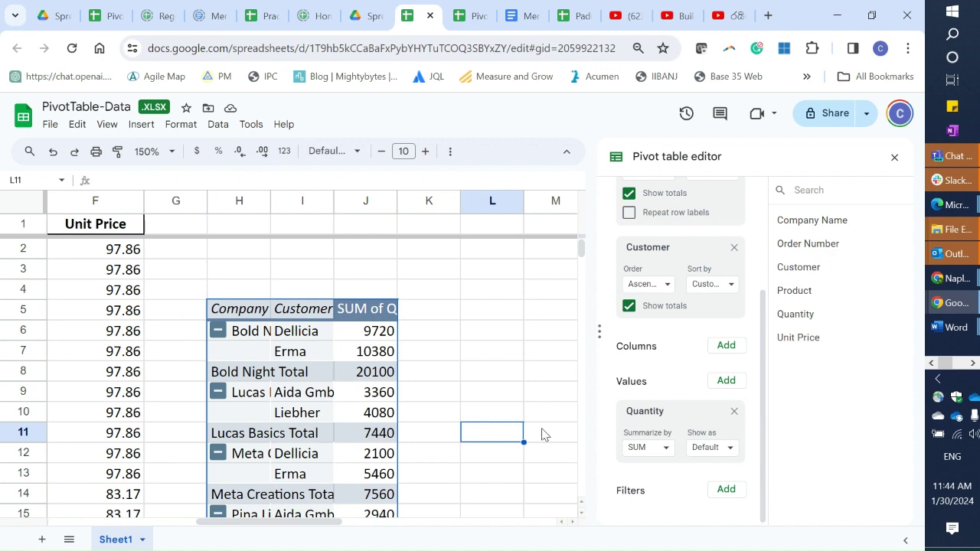
{"action": "scroll", "coordinate": [501, 404], "scroll_direction": "down", "scroll_amount": 4}
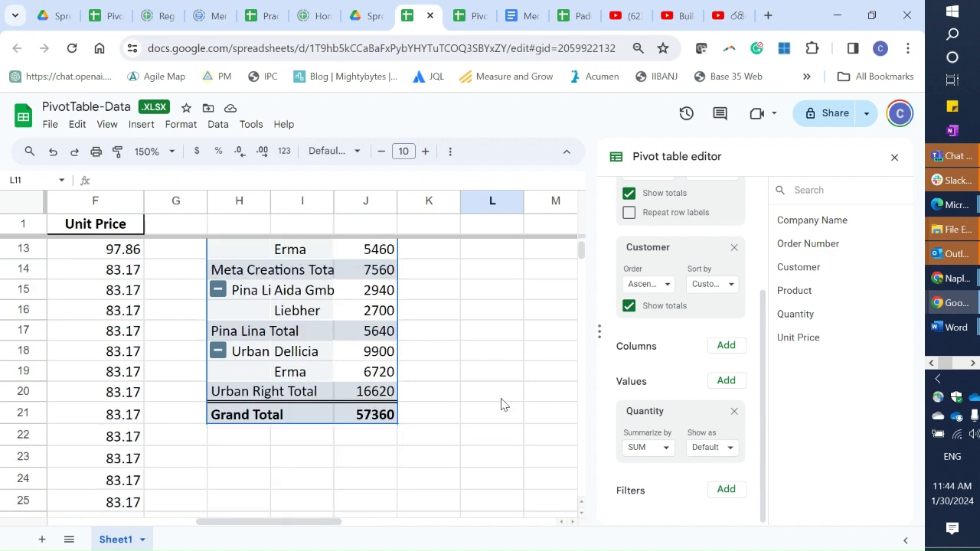
Add Product as a column field of the pivot table
{"action": "scroll", "coordinate": [502, 404], "scroll_direction": "up", "scroll_amount": 1}
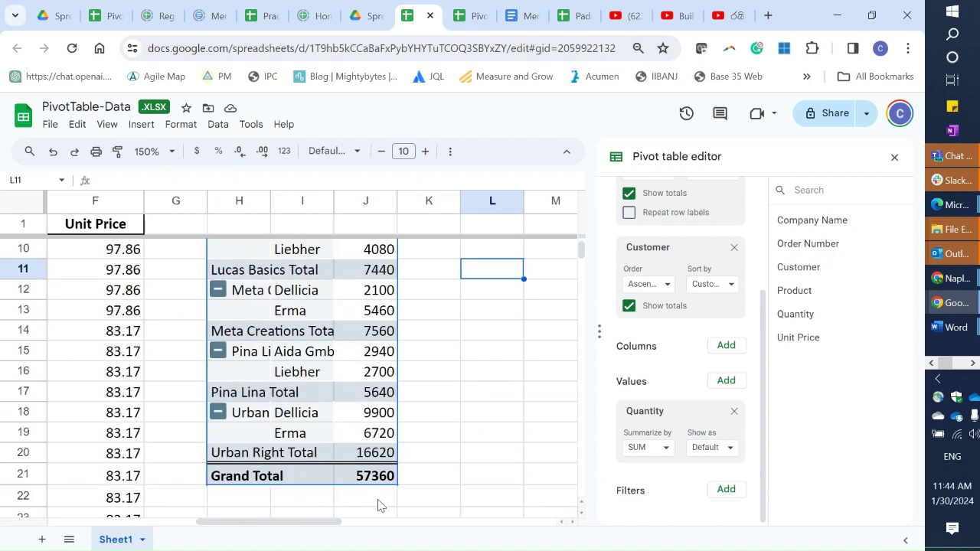
{"action": "scroll", "coordinate": [436, 481], "scroll_direction": "up", "scroll_amount": 1}
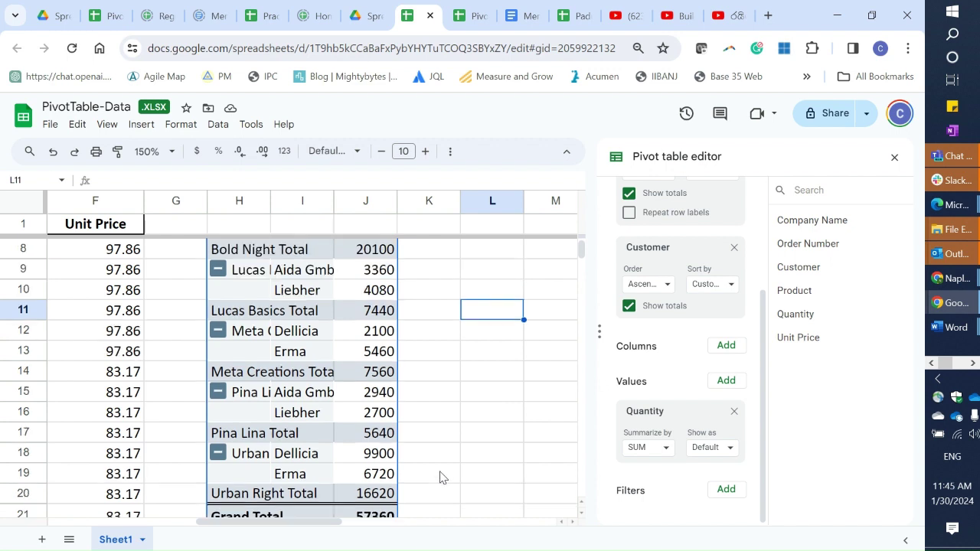
{"action": "scroll", "coordinate": [439, 477], "scroll_direction": "up", "scroll_amount": 3}
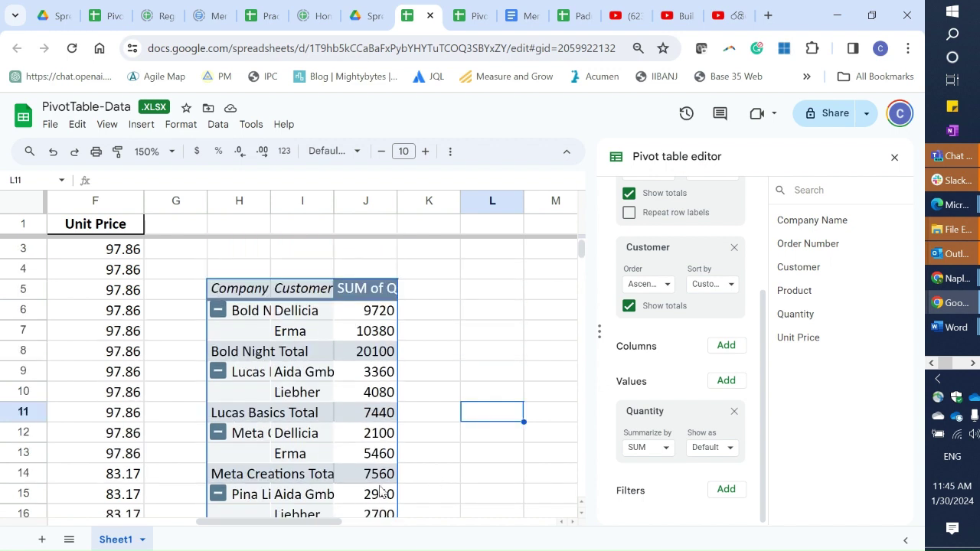
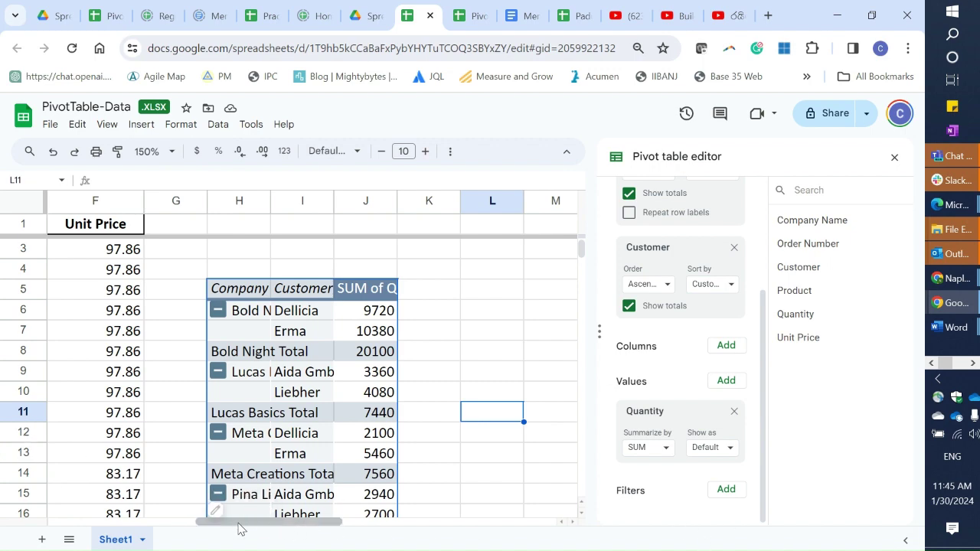
{"action": "left_click_drag", "start_coordinate": [239, 525], "coordinate": [109, 521]}
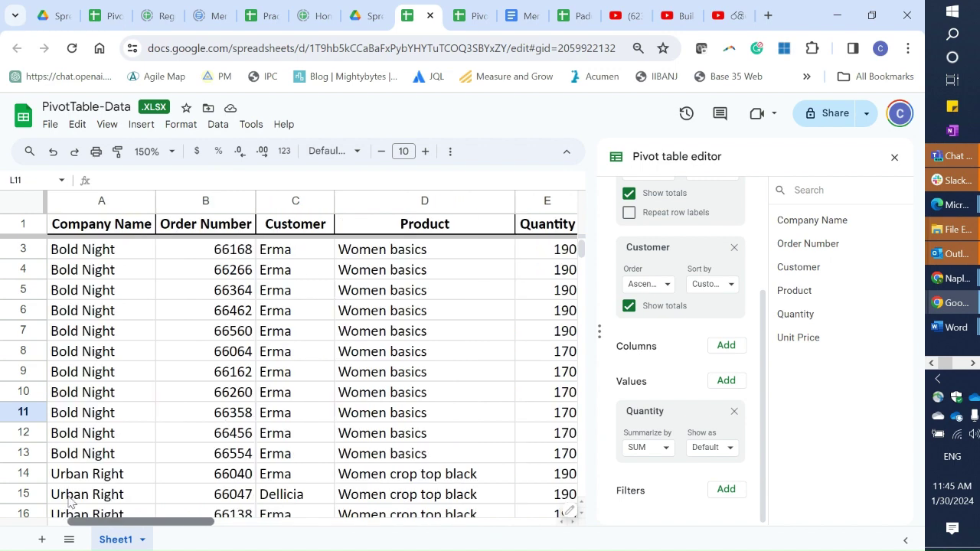
{"action": "left_click_drag", "start_coordinate": [105, 521], "coordinate": [304, 514]}
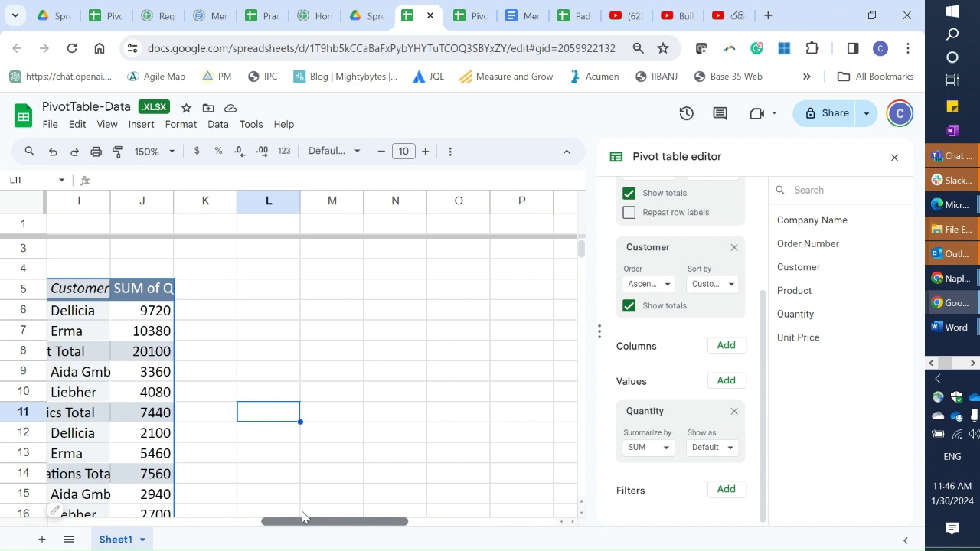
{"action": "left_click_drag", "start_coordinate": [302, 513], "coordinate": [293, 513]}
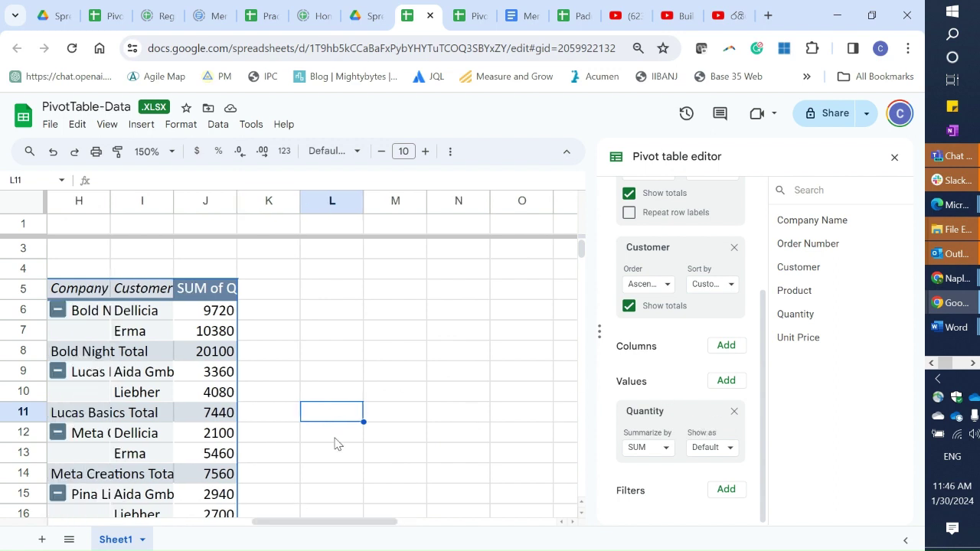
{"action": "left_click", "coordinate": [723, 349]}
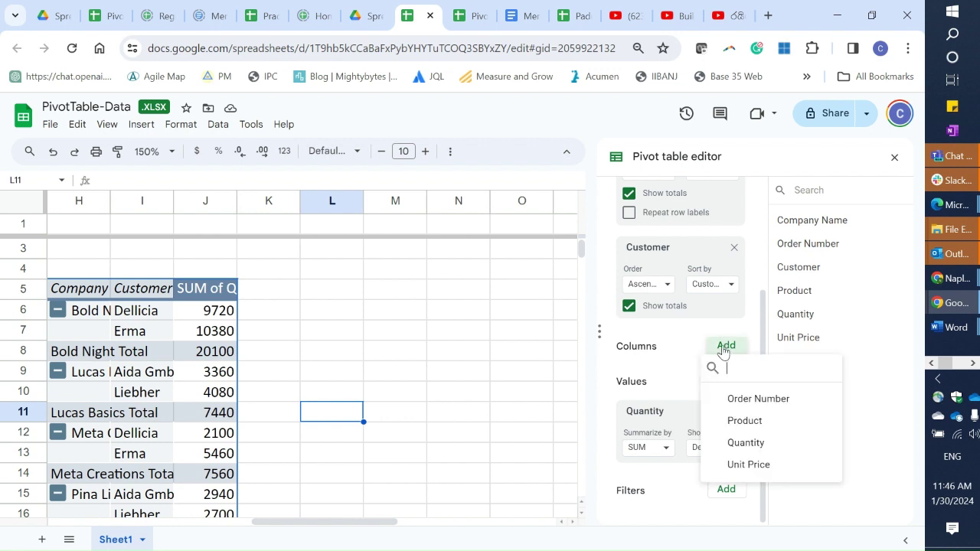
{"action": "left_click", "coordinate": [759, 423]}
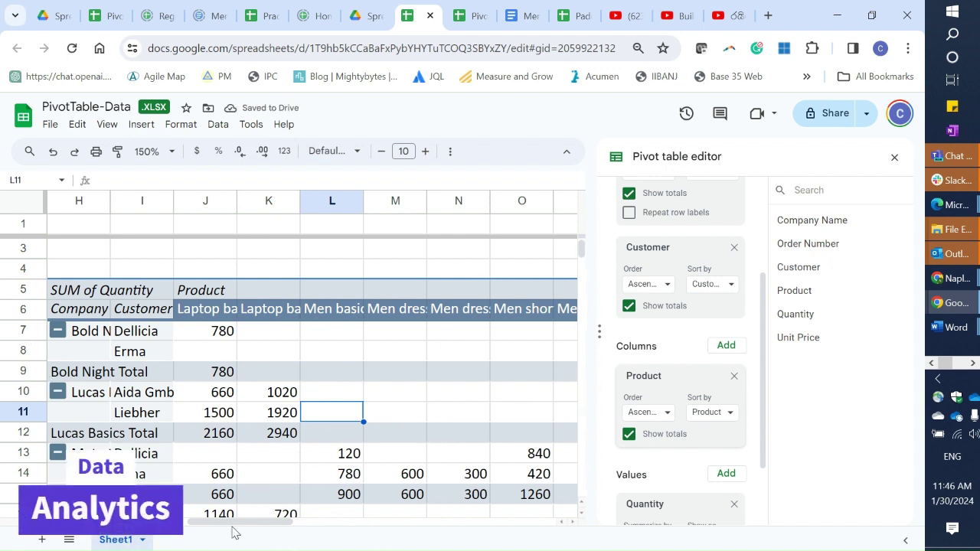
Examine the quantity sums per product for Bold Night's customers, across the product columns to the Grand Total column
{"action": "scroll", "coordinate": [304, 507], "scroll_direction": "down", "scroll_amount": 3}
{"action": "scroll", "coordinate": [304, 506], "scroll_direction": "up", "scroll_amount": 3}
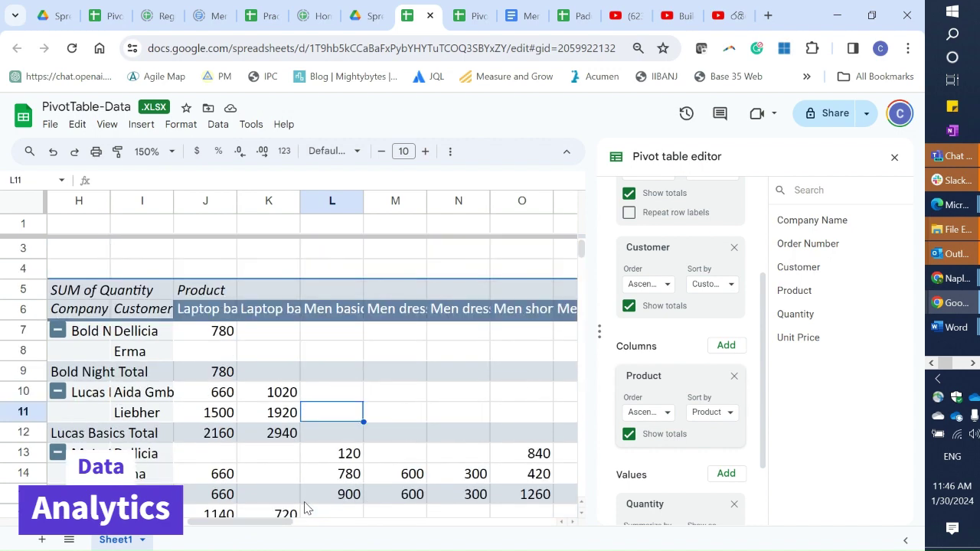
{"action": "scroll", "coordinate": [304, 501], "scroll_direction": "down", "scroll_amount": 2}
{"action": "scroll", "coordinate": [304, 505], "scroll_direction": "up", "scroll_amount": 3}
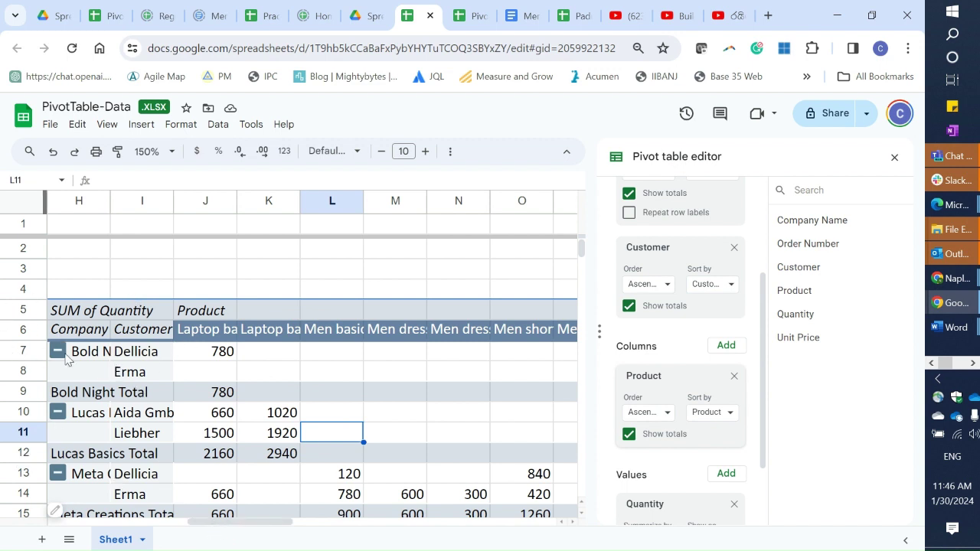
{"action": "left_click", "coordinate": [105, 353]}
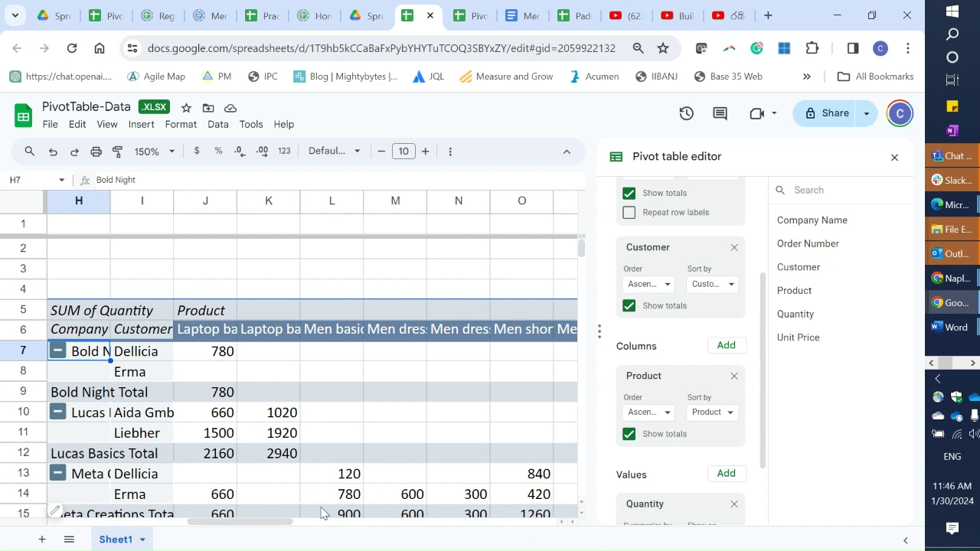
{"action": "left_click_drag", "start_coordinate": [269, 525], "coordinate": [433, 522]}
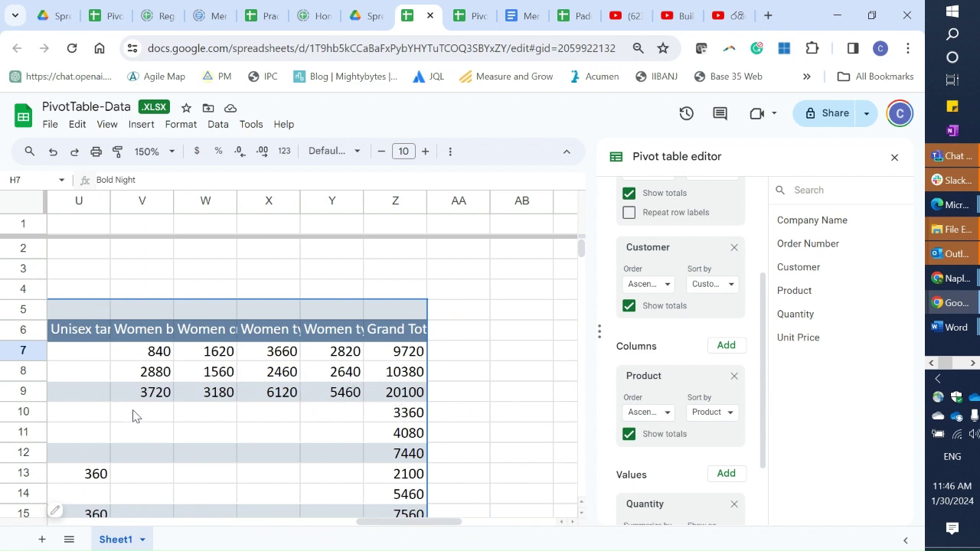
{"action": "left_click", "coordinate": [154, 337]}
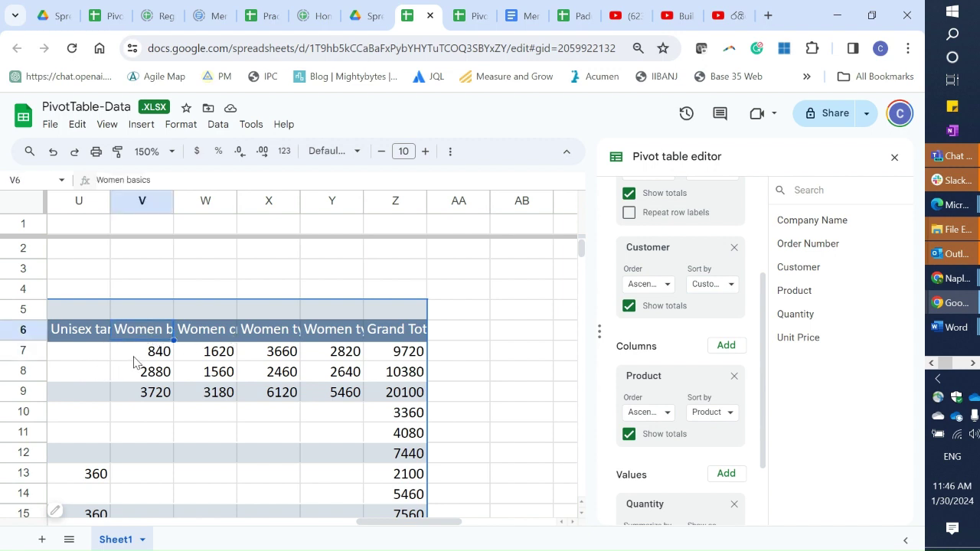
{"action": "left_click", "coordinate": [205, 330]}
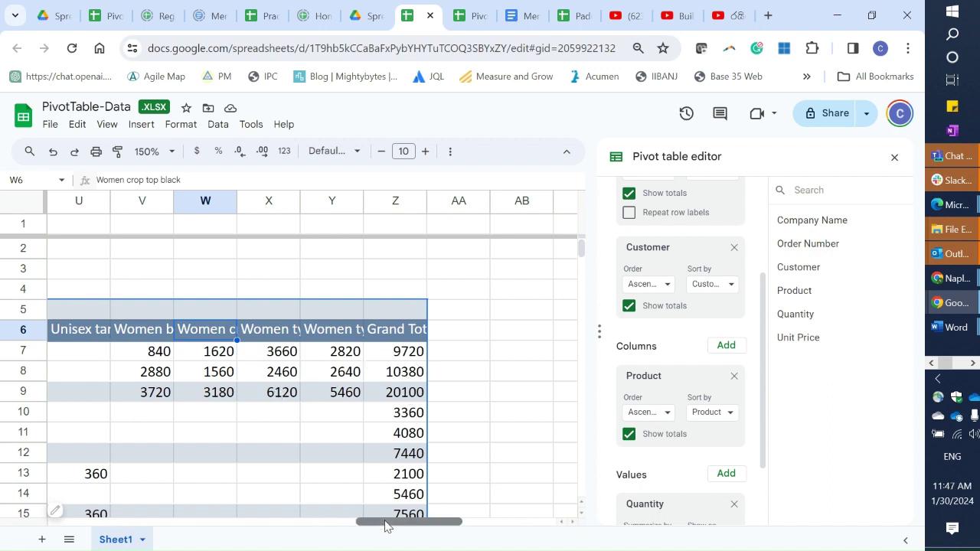
{"action": "left_click_drag", "start_coordinate": [385, 523], "coordinate": [258, 524]}
{"action": "left_click_drag", "start_coordinate": [211, 524], "coordinate": [312, 501]}
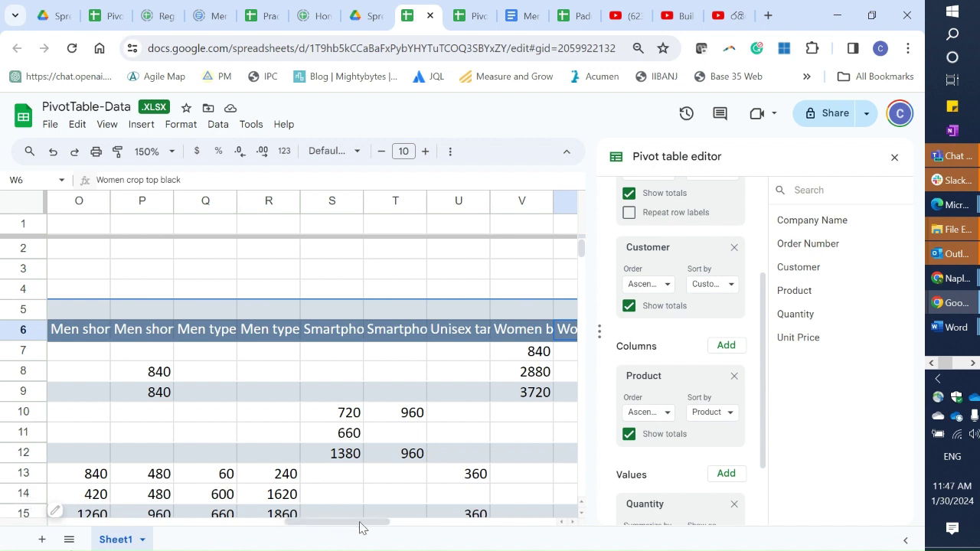
Select empty cell H27 beneath the pivot table, close the pivot table editor and bring the Grand Total row into view
{"action": "left_click_drag", "start_coordinate": [361, 527], "coordinate": [189, 521]}
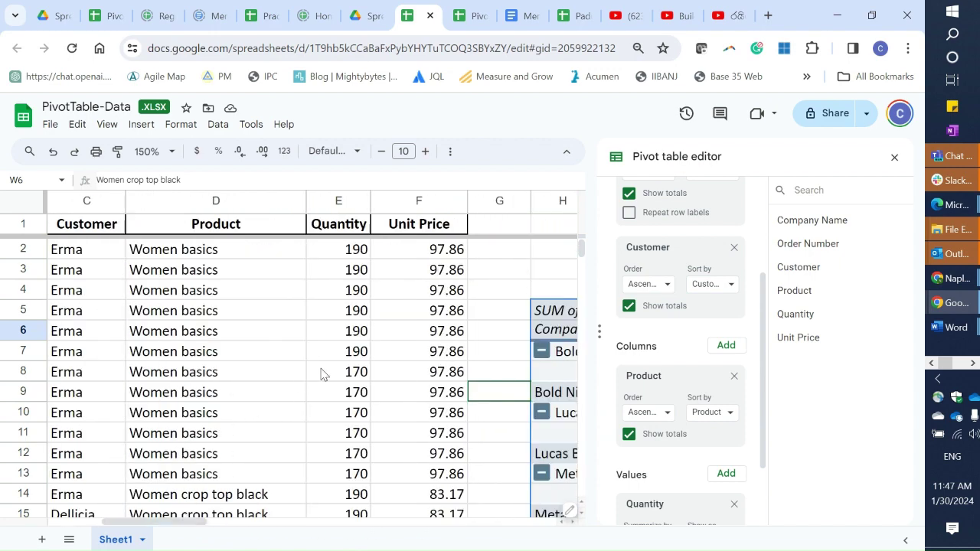
{"action": "scroll", "coordinate": [322, 374], "scroll_direction": "down", "scroll_amount": 4}
{"action": "scroll", "coordinate": [322, 374], "scroll_direction": "down", "scroll_amount": 3}
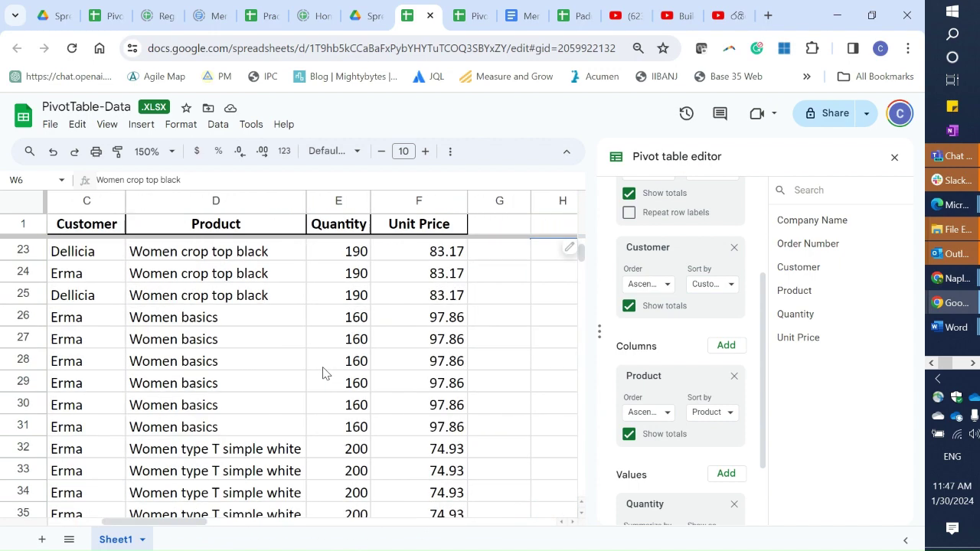
{"action": "left_click", "coordinate": [560, 341]}
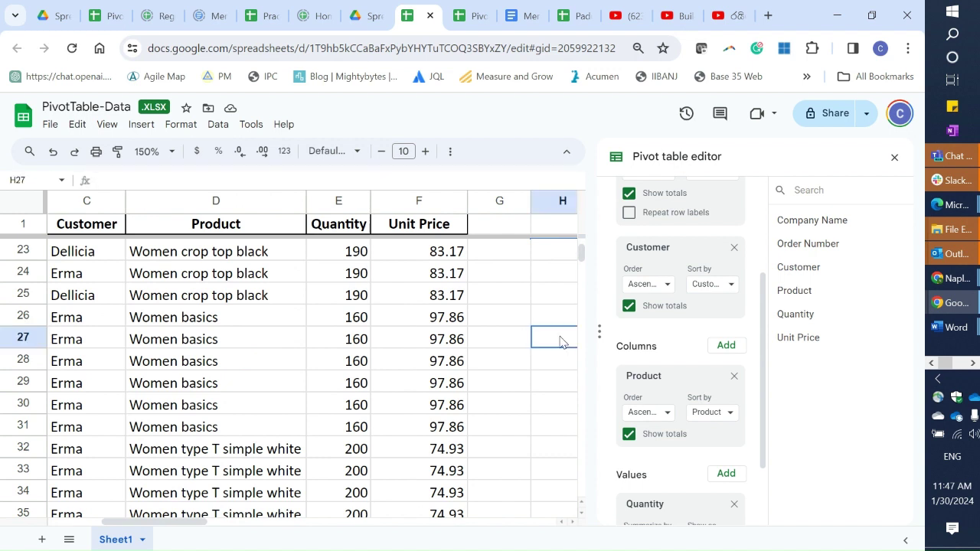
{"action": "left_click", "coordinate": [892, 159]}
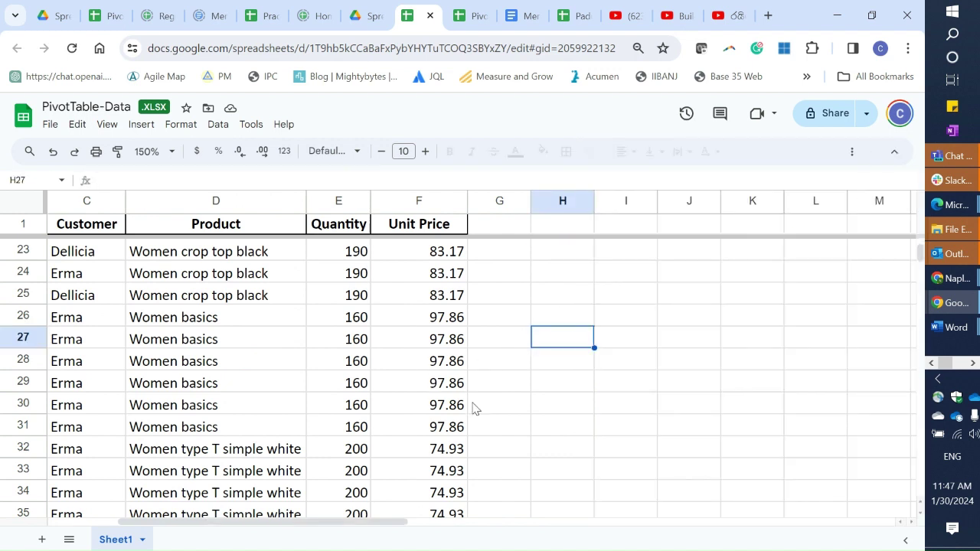
{"action": "scroll", "coordinate": [724, 377], "scroll_direction": "up", "scroll_amount": 4}
{"action": "scroll", "coordinate": [724, 369], "scroll_direction": "up", "scroll_amount": 3}
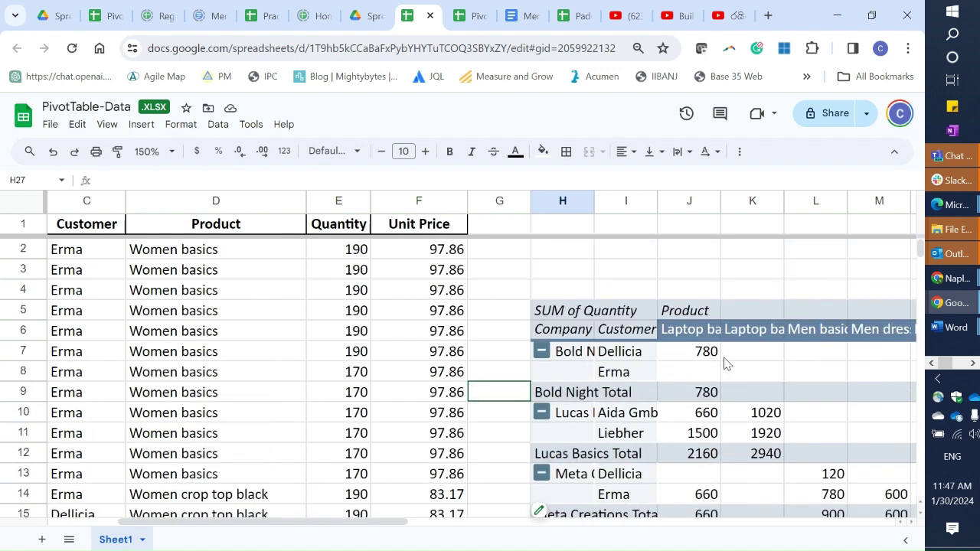
{"action": "scroll", "coordinate": [724, 369], "scroll_direction": "down", "scroll_amount": 5}
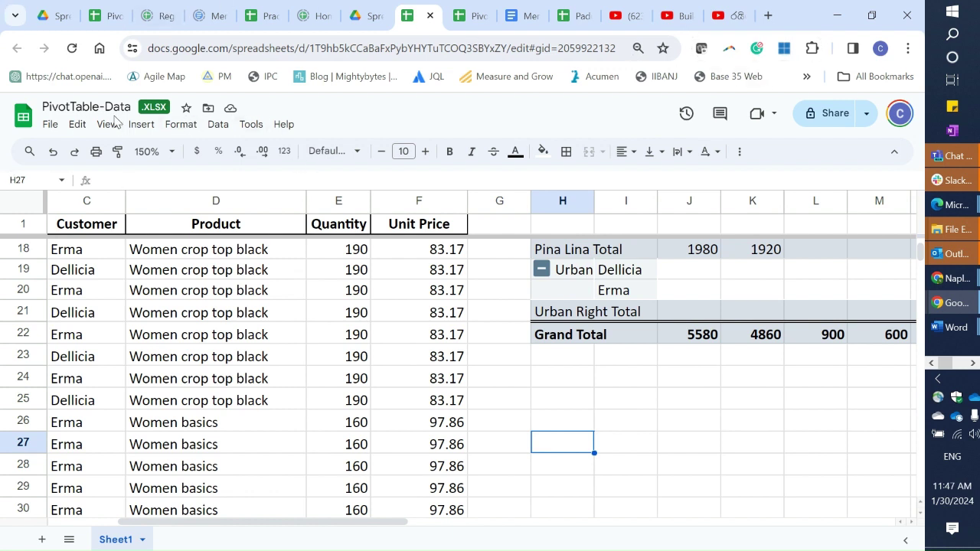
{"action": "left_click", "coordinate": [140, 128]}
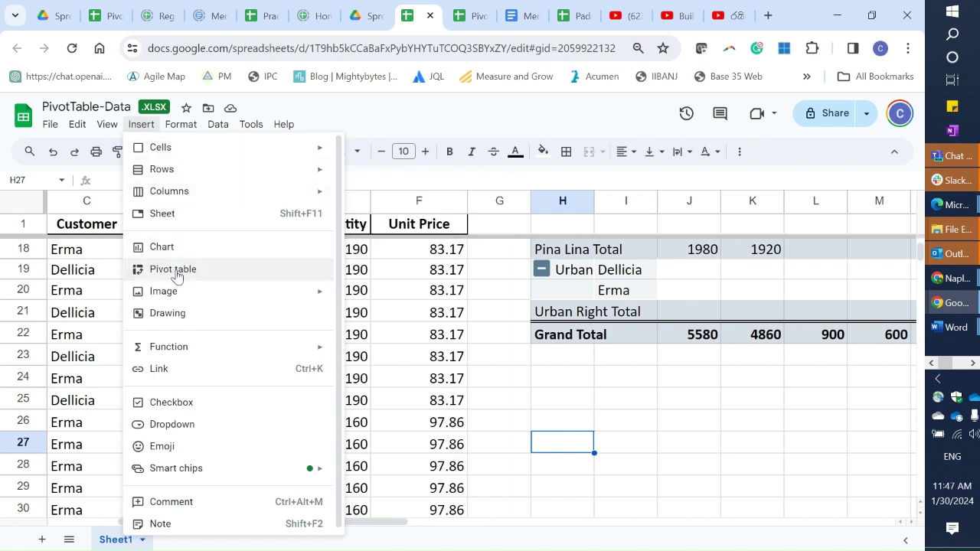
{"action": "left_click", "coordinate": [184, 271]}
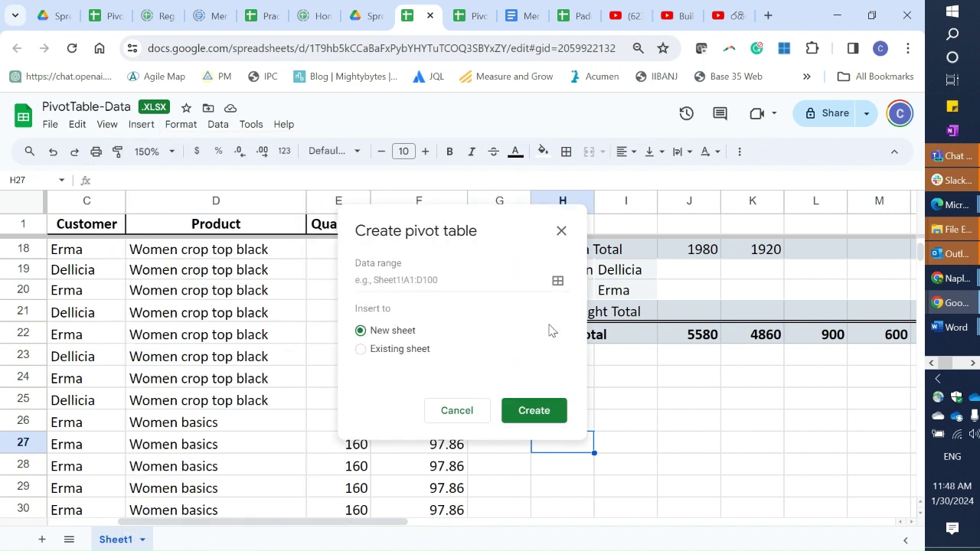
{"action": "left_click", "coordinate": [362, 352]}
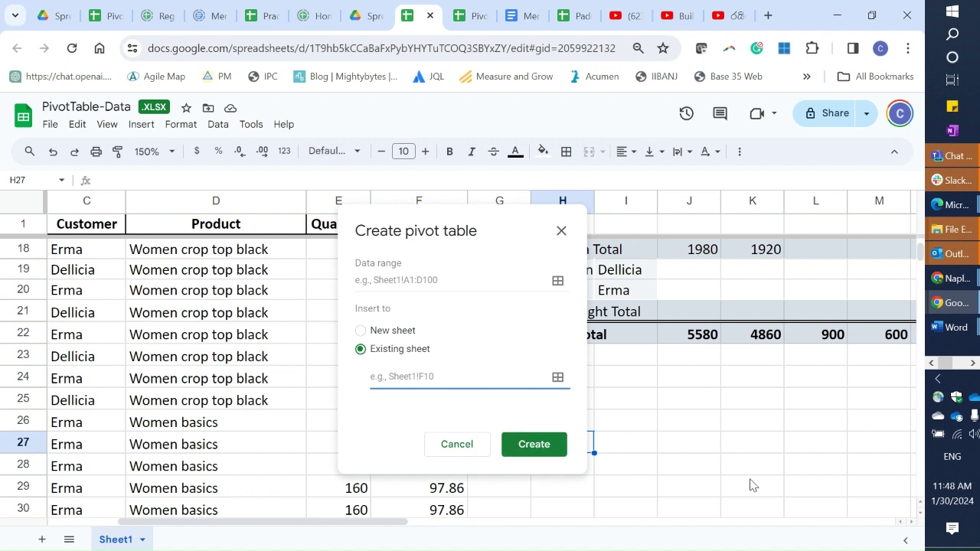
{"action": "left_click", "coordinate": [590, 452]}
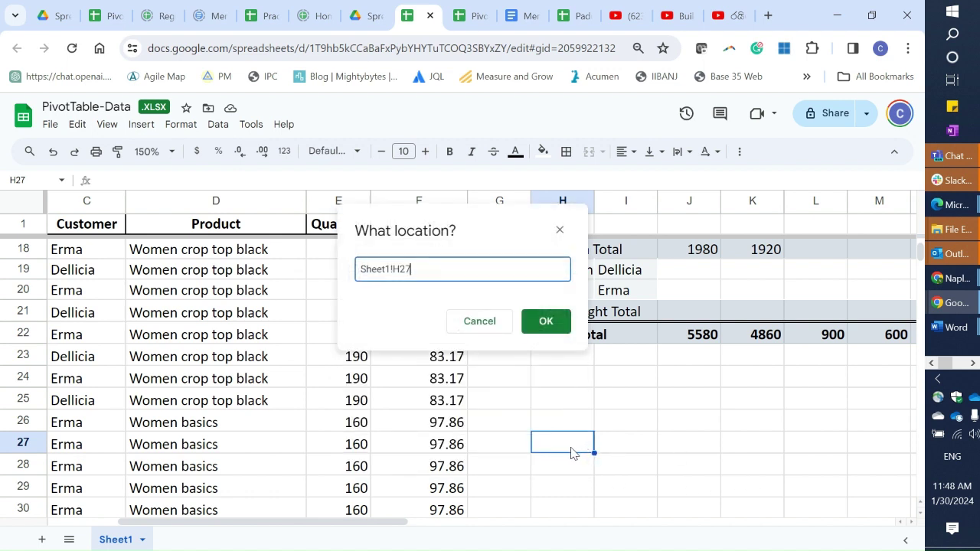
{"action": "left_click", "coordinate": [547, 328]}
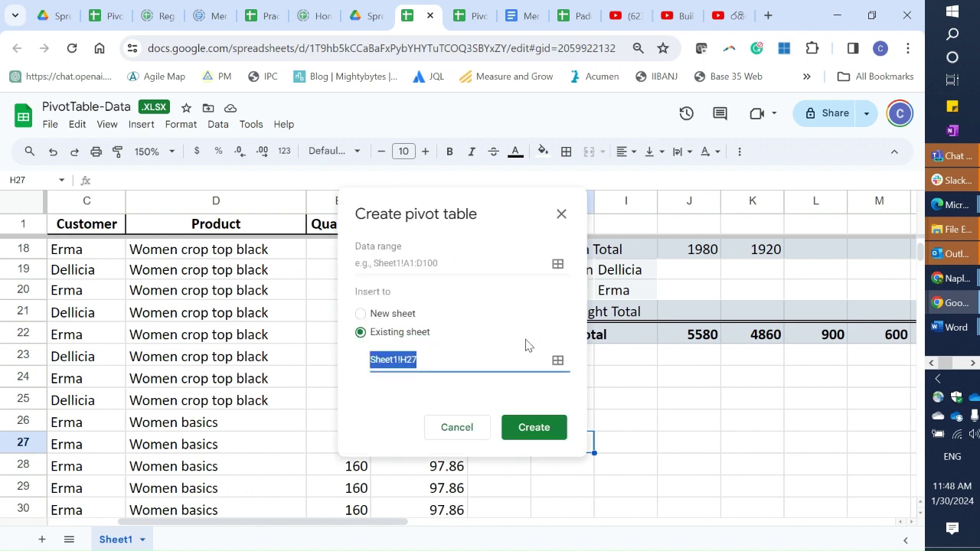
{"action": "left_click", "coordinate": [525, 426]}
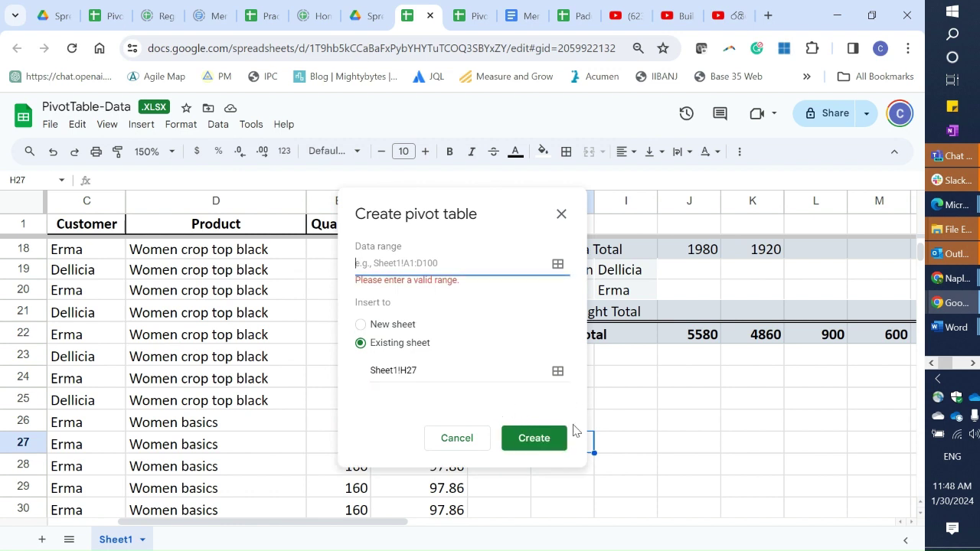
{"action": "left_click", "coordinate": [471, 441]}
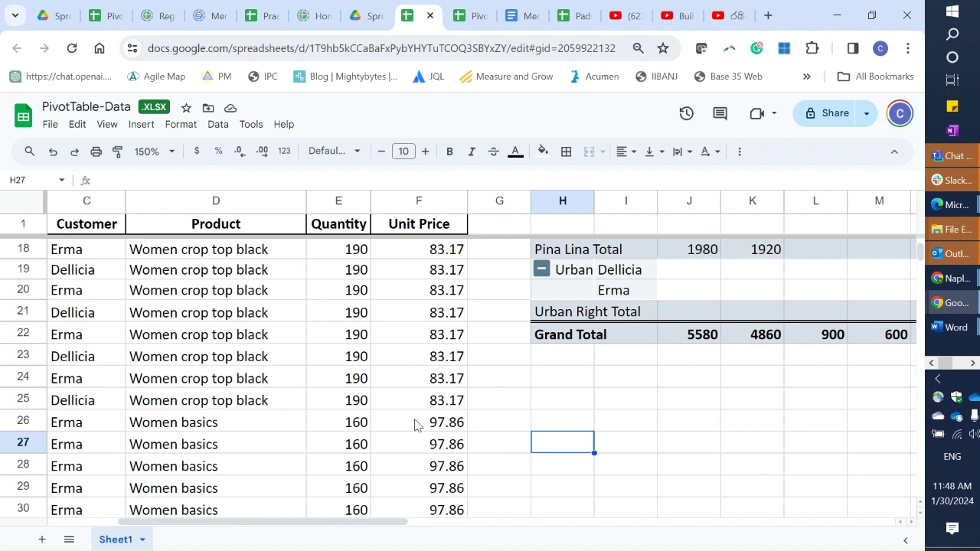
Insert a second pivot table from Sheet1!A1:F589 into the existing sheet at Sheet1!H26
{"action": "left_click", "coordinate": [163, 337]}
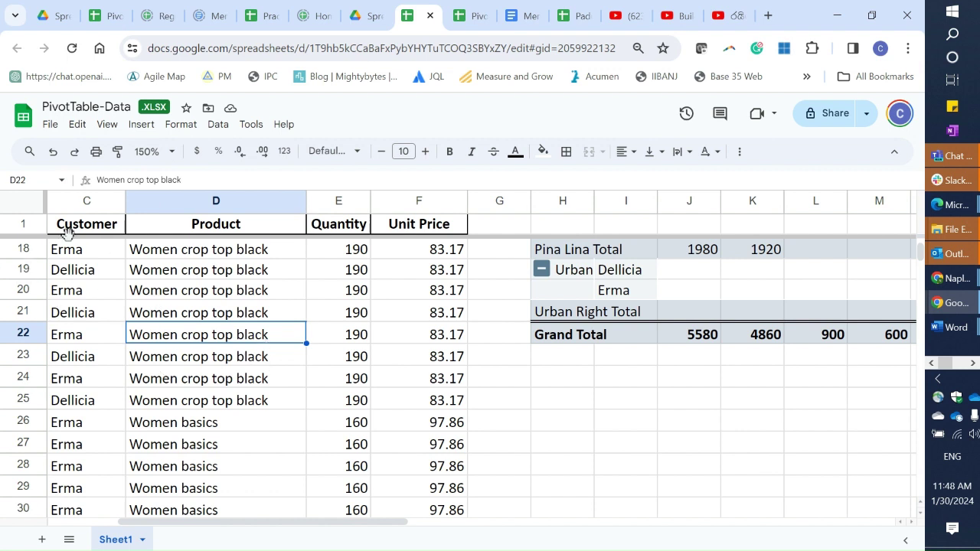
{"action": "left_click", "coordinate": [141, 125]}
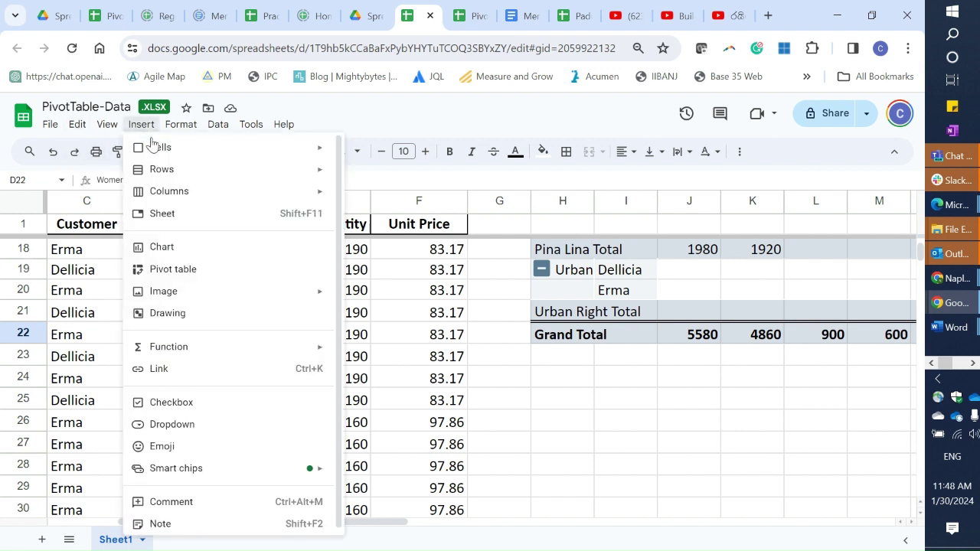
{"action": "left_click", "coordinate": [157, 268]}
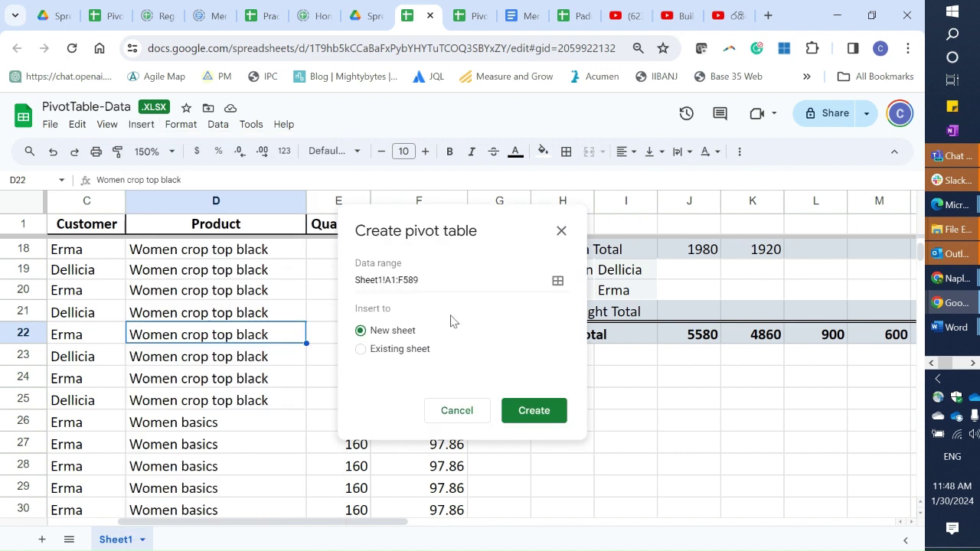
{"action": "left_click", "coordinate": [360, 349]}
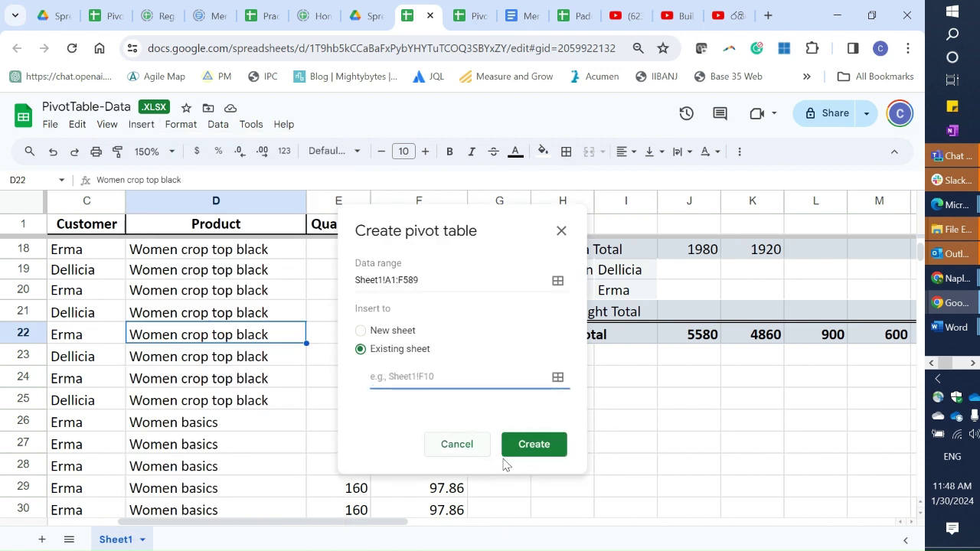
{"action": "left_click_drag", "start_coordinate": [422, 216], "coordinate": [192, 201]}
{"action": "left_click", "coordinate": [554, 436]}
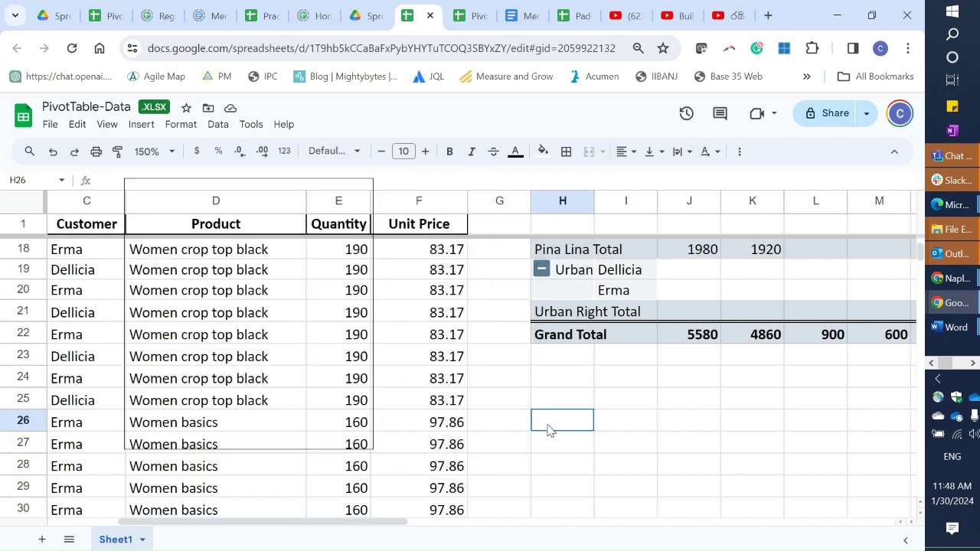
{"action": "left_click", "coordinate": [343, 304]}
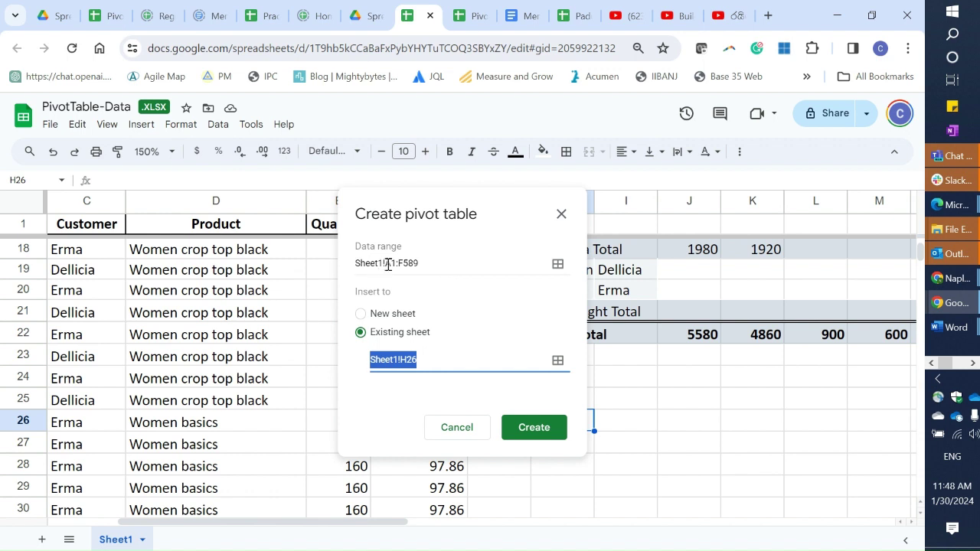
{"action": "left_click", "coordinate": [533, 432]}
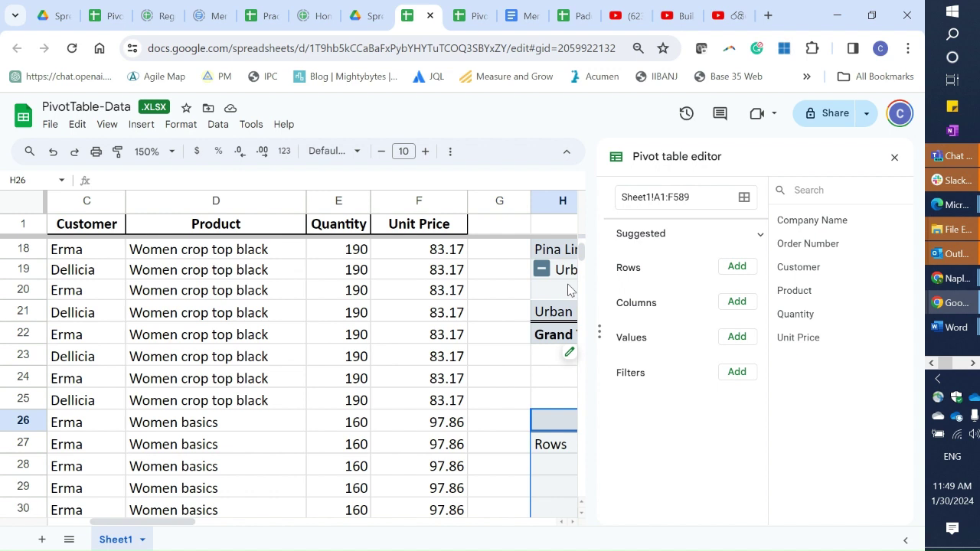
Add Company Name and Customer as row fields of the new pivot table
{"action": "left_click", "coordinate": [738, 276]}
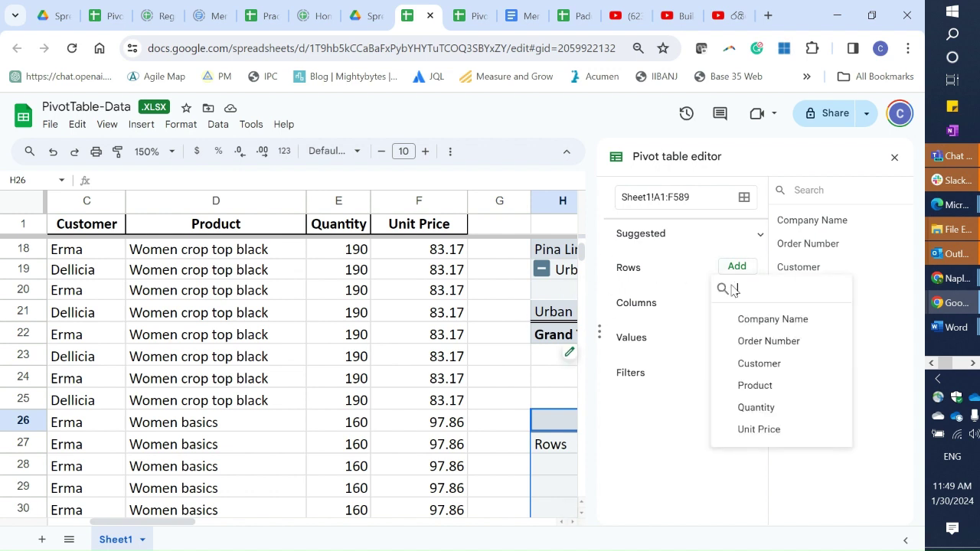
{"action": "left_click", "coordinate": [747, 324]}
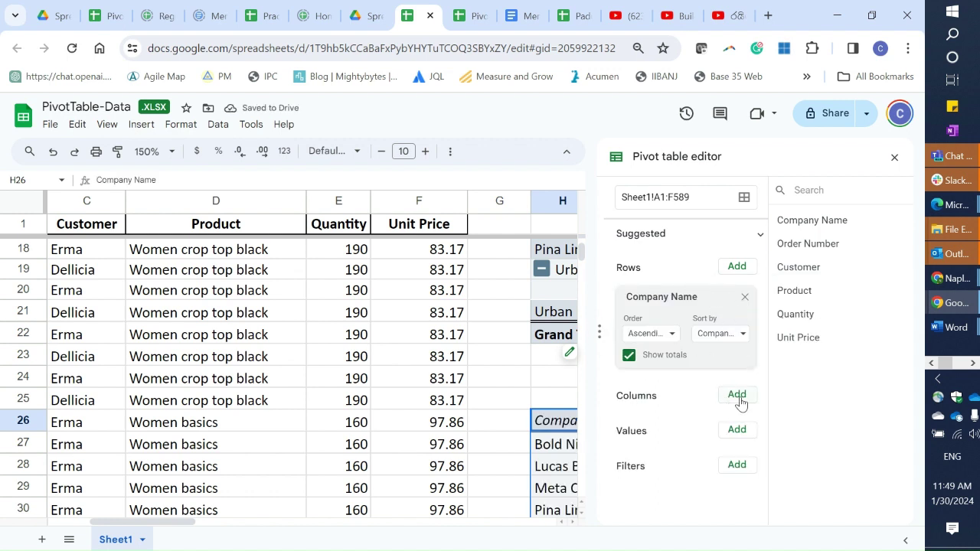
{"action": "left_click", "coordinate": [736, 268]}
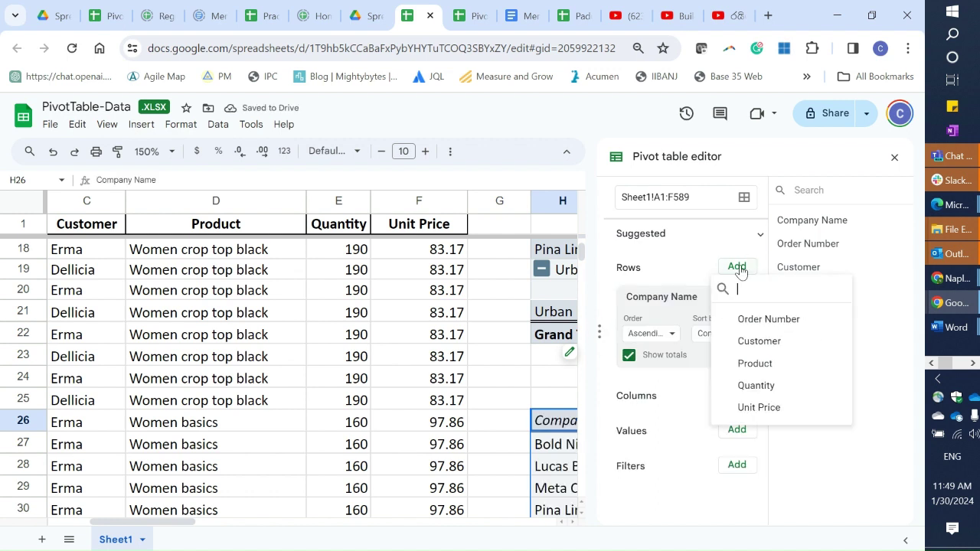
{"action": "left_click", "coordinate": [747, 346]}
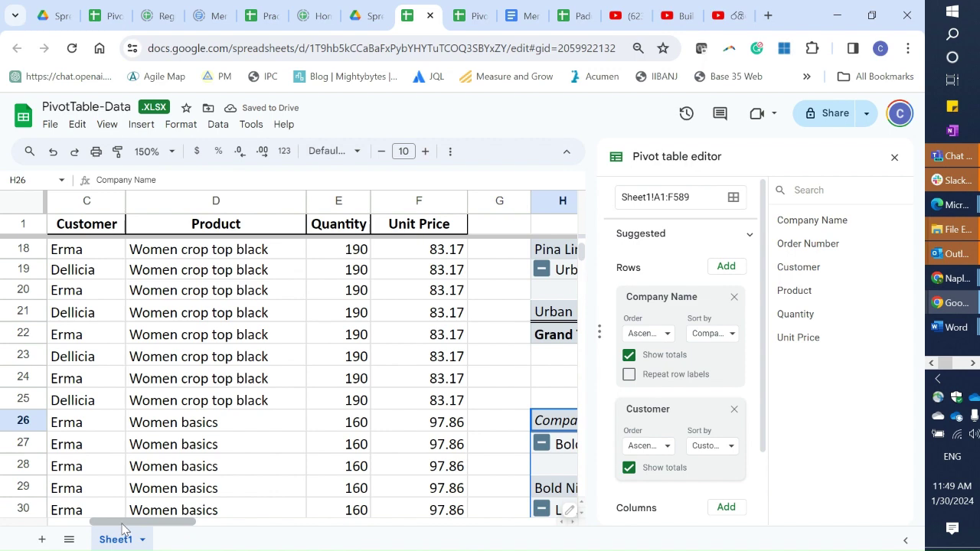
Add a calculated field to the values of the second pivot table
{"action": "left_click_drag", "start_coordinate": [123, 525], "coordinate": [212, 524]}
{"action": "scroll", "coordinate": [317, 383], "scroll_direction": "down", "scroll_amount": 2}
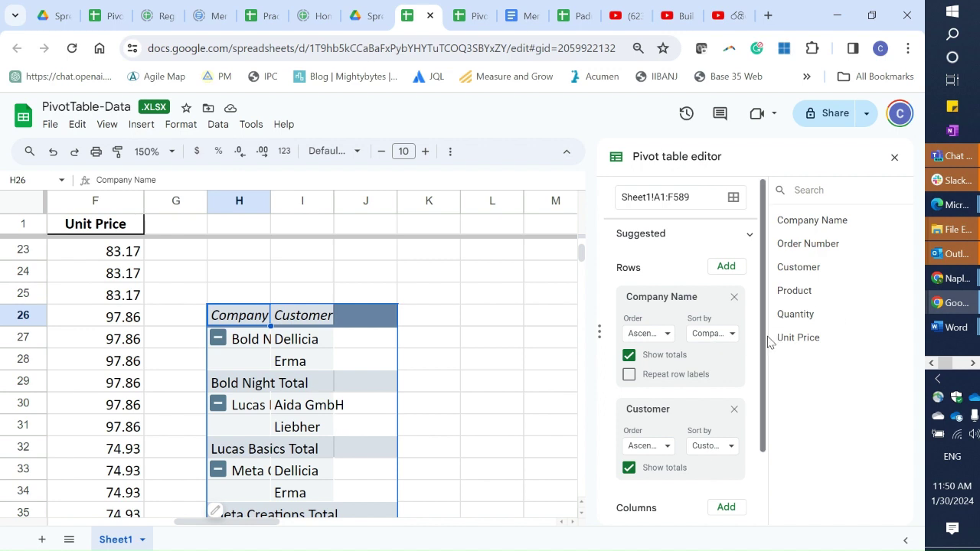
{"action": "scroll", "coordinate": [765, 380], "scroll_direction": "down", "scroll_amount": 2}
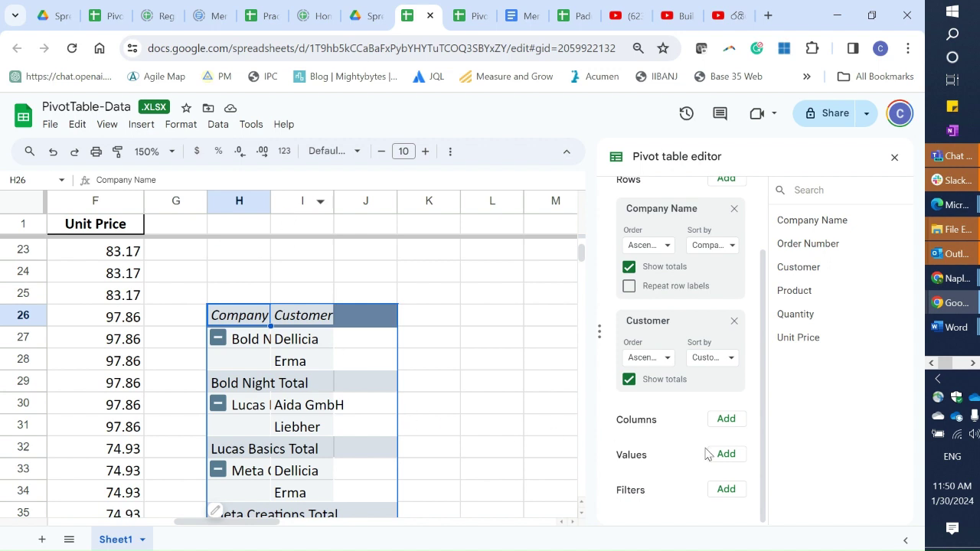
{"action": "left_click", "coordinate": [728, 461]}
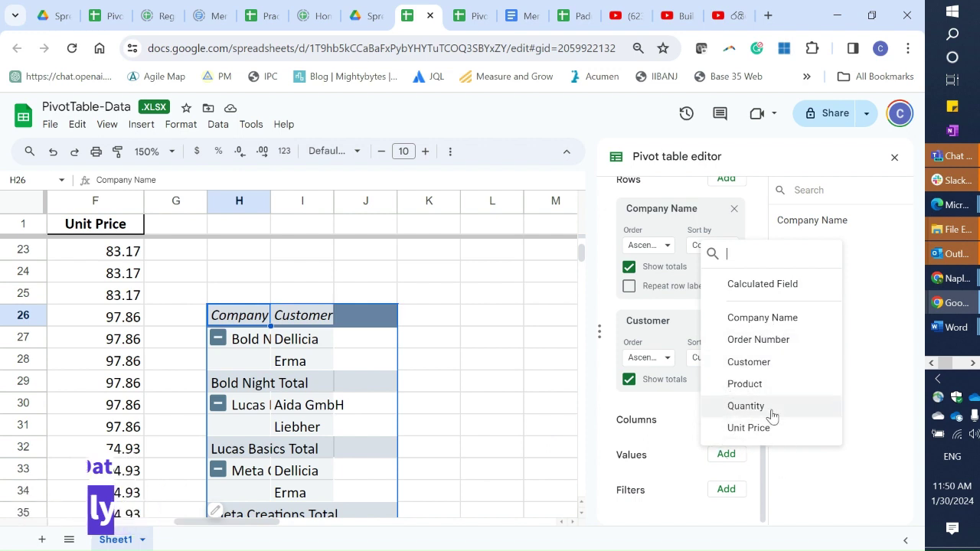
{"action": "left_click", "coordinate": [744, 289]}
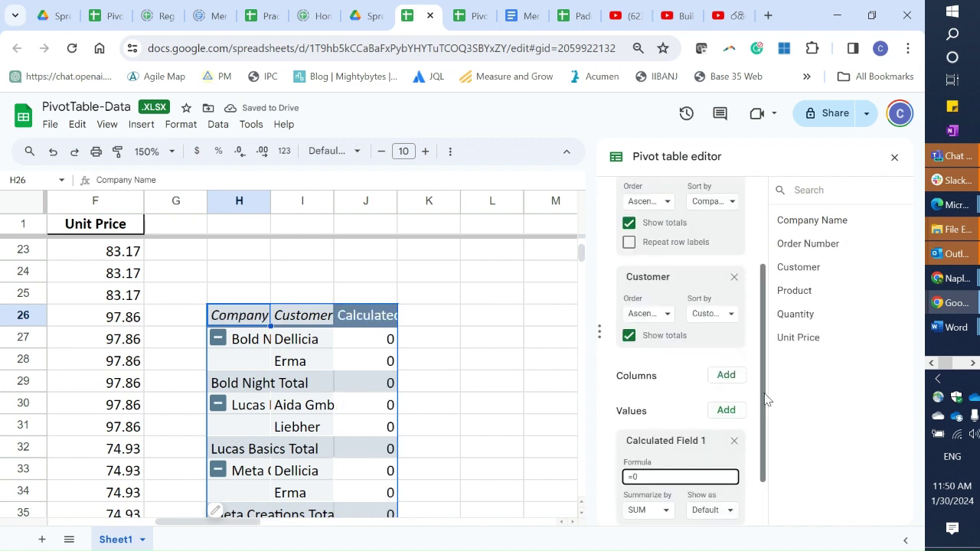
Try the formula =quantity * unit price in the calculated field, summarized by SUM
{"action": "left_click_drag", "start_coordinate": [762, 406], "coordinate": [749, 517]}
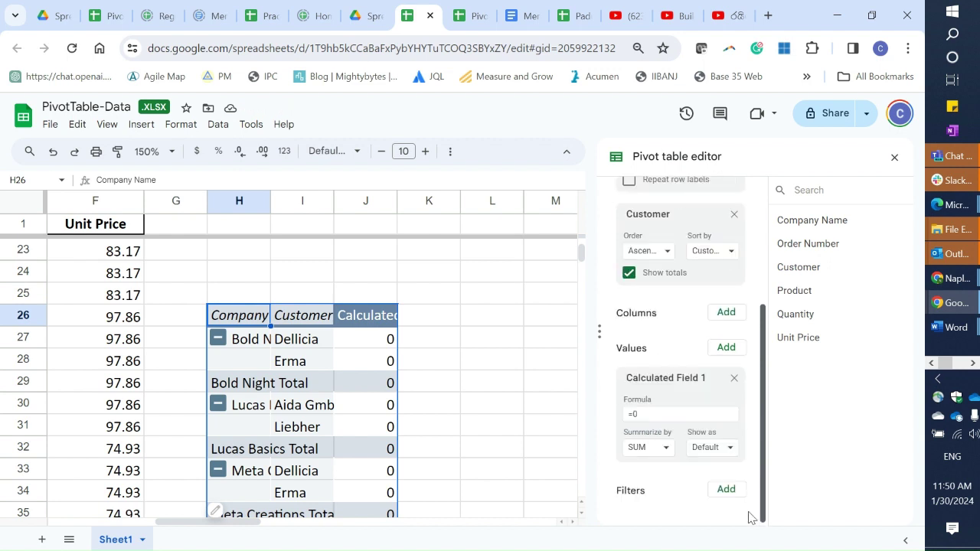
{"action": "left_click", "coordinate": [649, 417]}
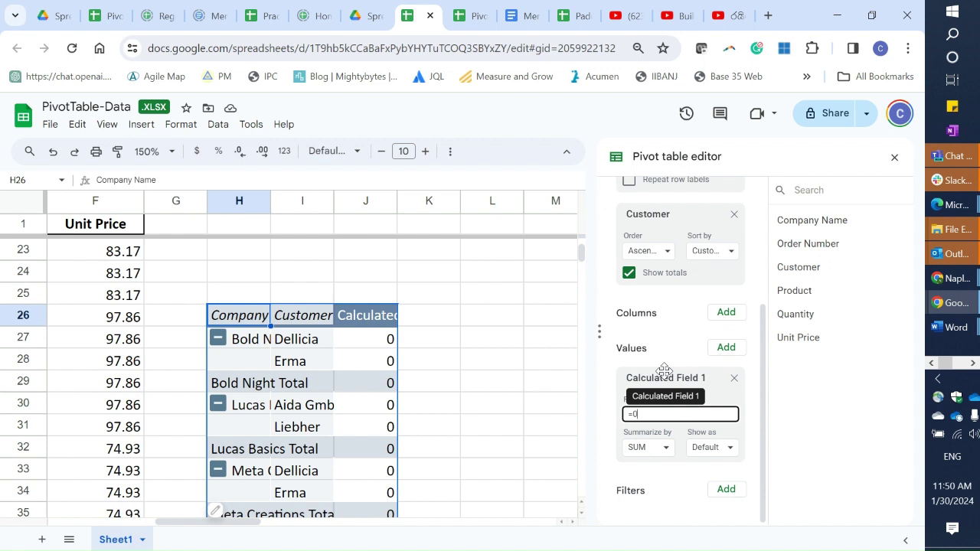
{"action": "key", "text": "BackSpace"}
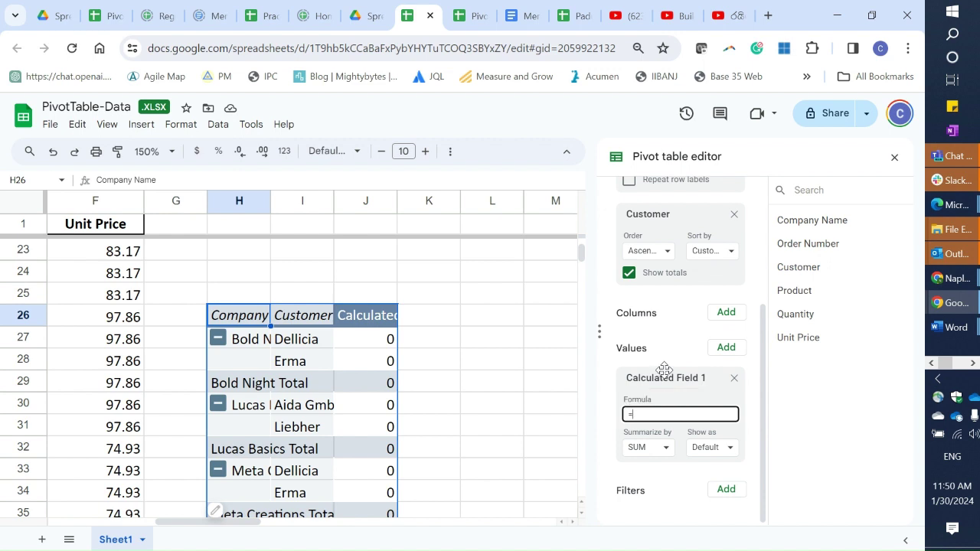
{"action": "left_click", "coordinate": [786, 336]}
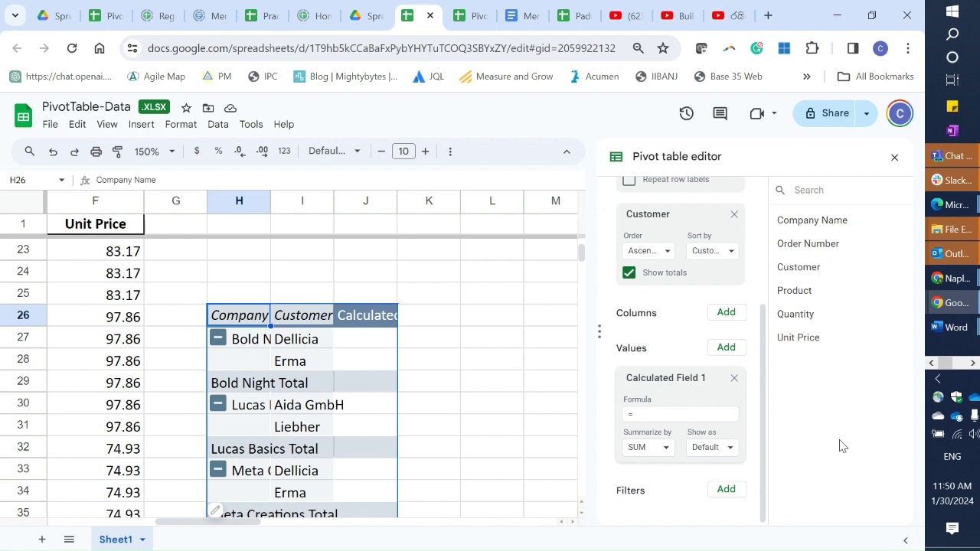
{"action": "left_click", "coordinate": [695, 417]}
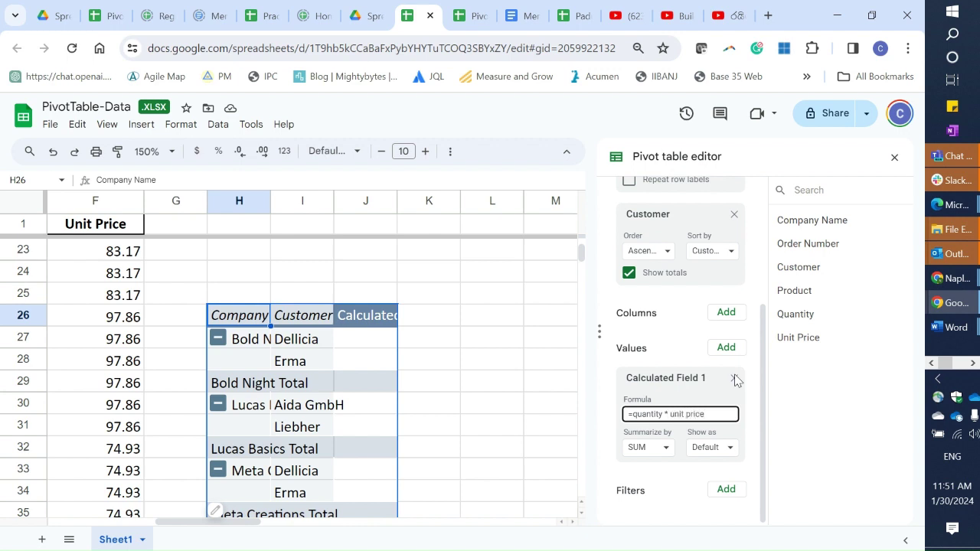
{"action": "left_click", "coordinate": [676, 505]}
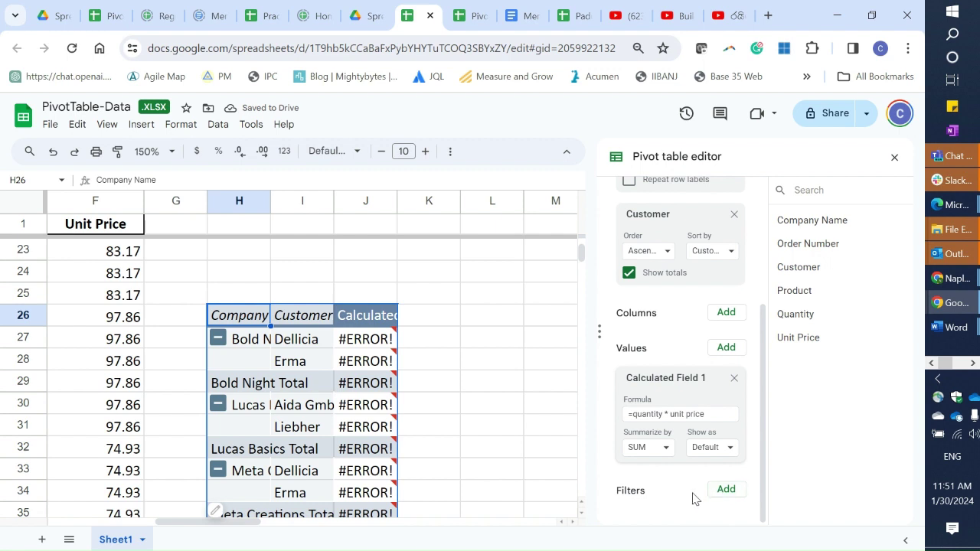
{"action": "left_click", "coordinate": [726, 491]}
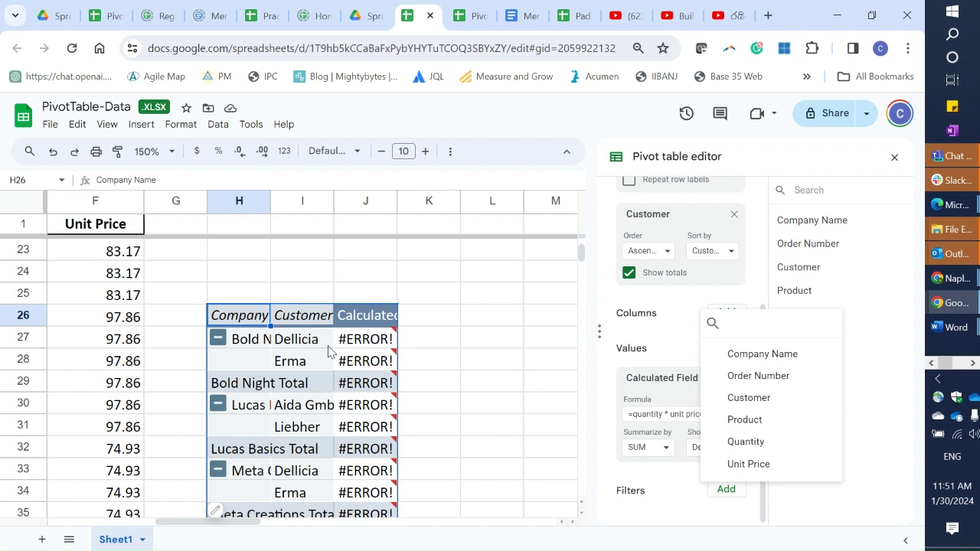
{"action": "left_click", "coordinate": [360, 343]}
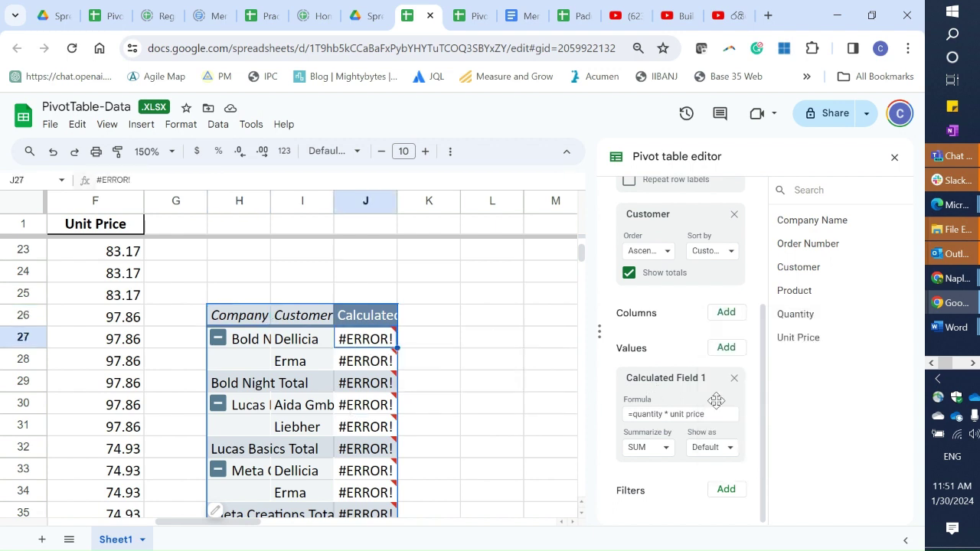
Remove the spaces around the multiplication sign so the calculated field's formula reads =quantity*unit price
{"action": "left_click", "coordinate": [665, 414]}
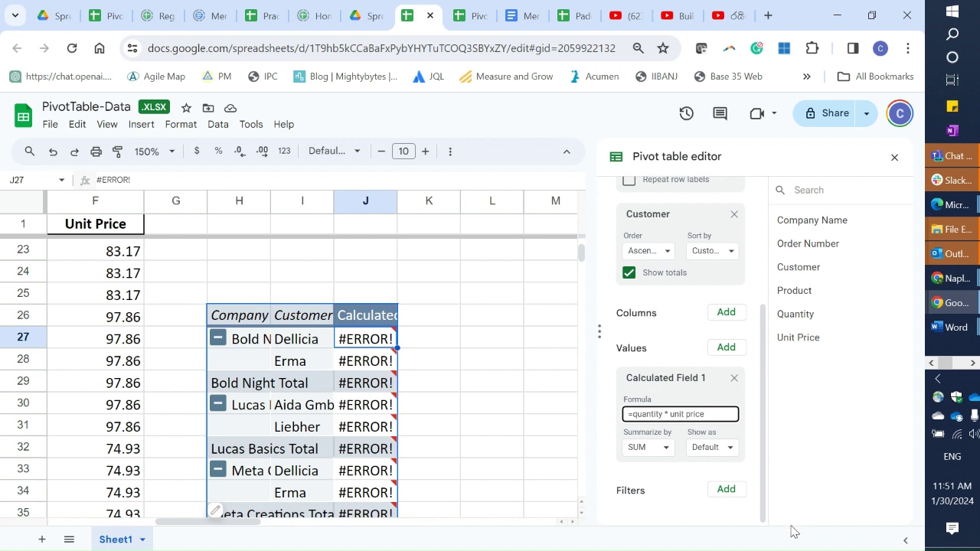
{"action": "key", "text": "BackSpace"}
{"action": "key", "text": "Right"}
{"action": "key", "text": "Delete"}
{"action": "left_click", "coordinate": [675, 491]}
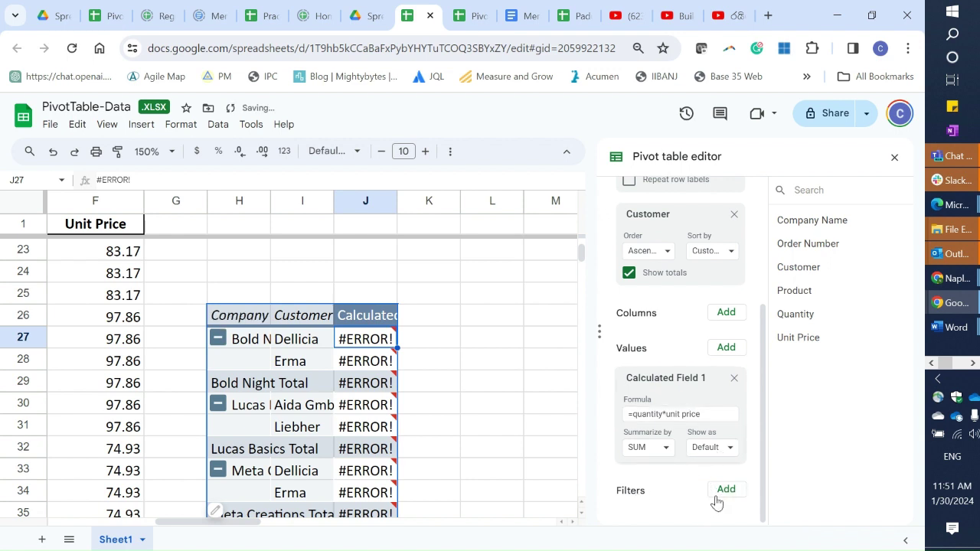
{"action": "left_click", "coordinate": [724, 490]}
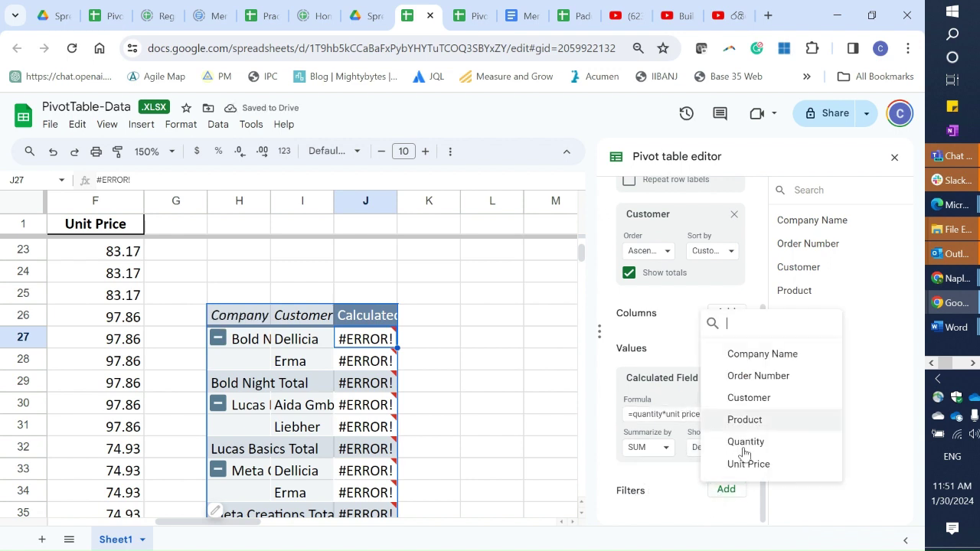
Enclose unit price in square brackets in the calculated field's formula, making it =quantity*[unit price]
{"action": "left_click", "coordinate": [682, 418]}
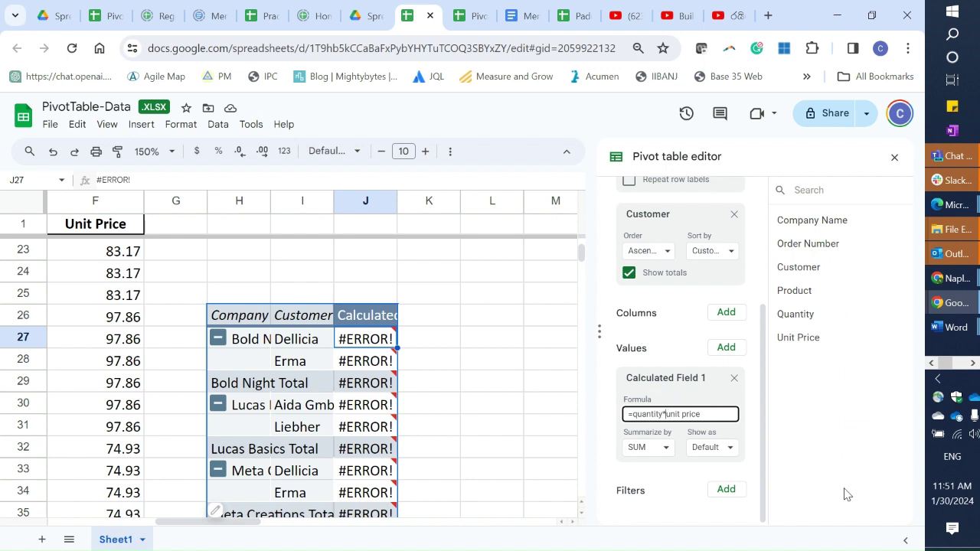
{"action": "type", "text": "'"}
{"action": "key", "text": "Return"}
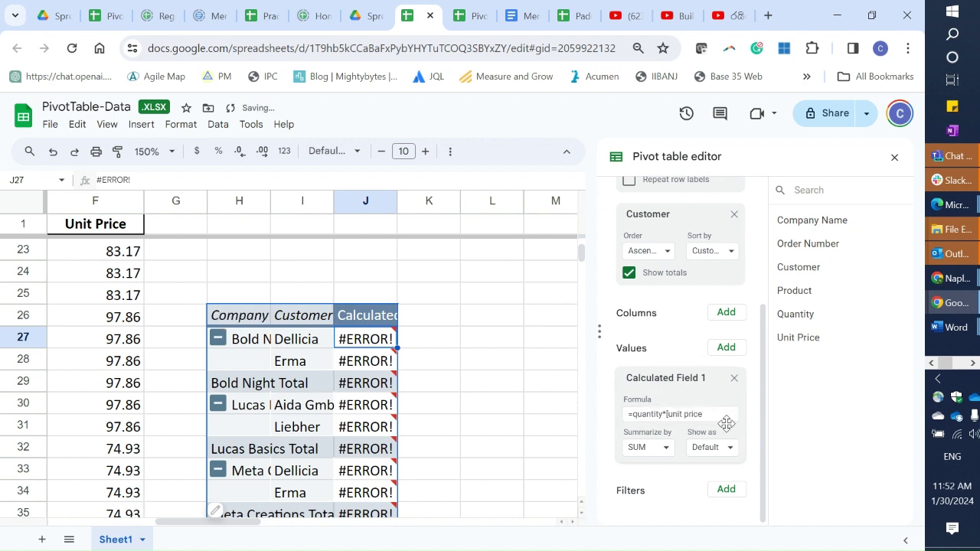
{"action": "left_click", "coordinate": [706, 410]}
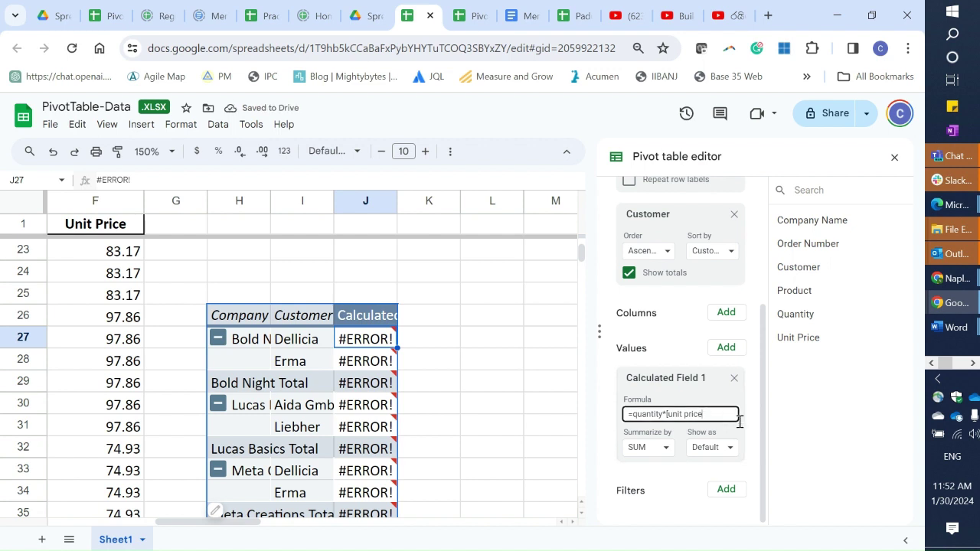
{"action": "type", "text": "]"}
{"action": "left_click", "coordinate": [727, 492]}
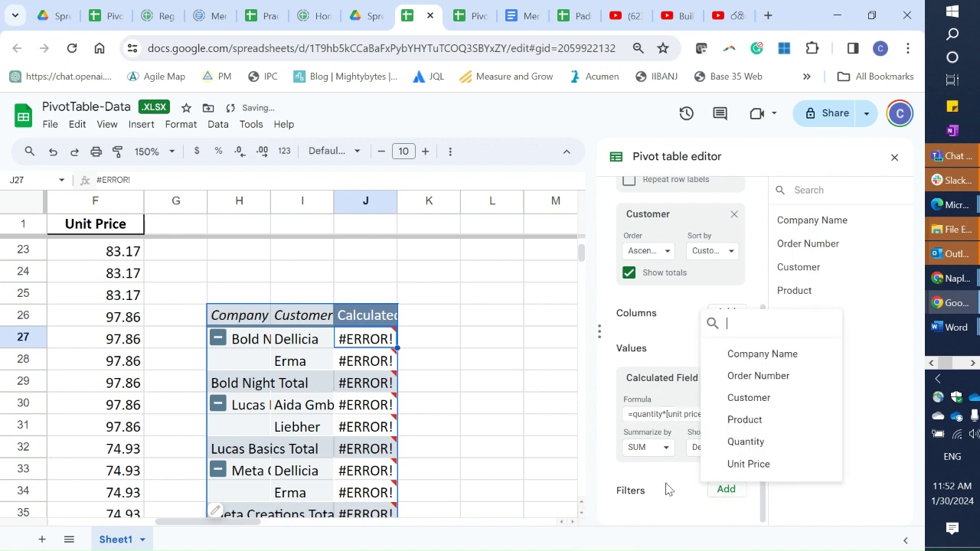
Reduce the calculated field's formula to =quantity to test that field on its own
{"action": "left_click", "coordinate": [651, 414]}
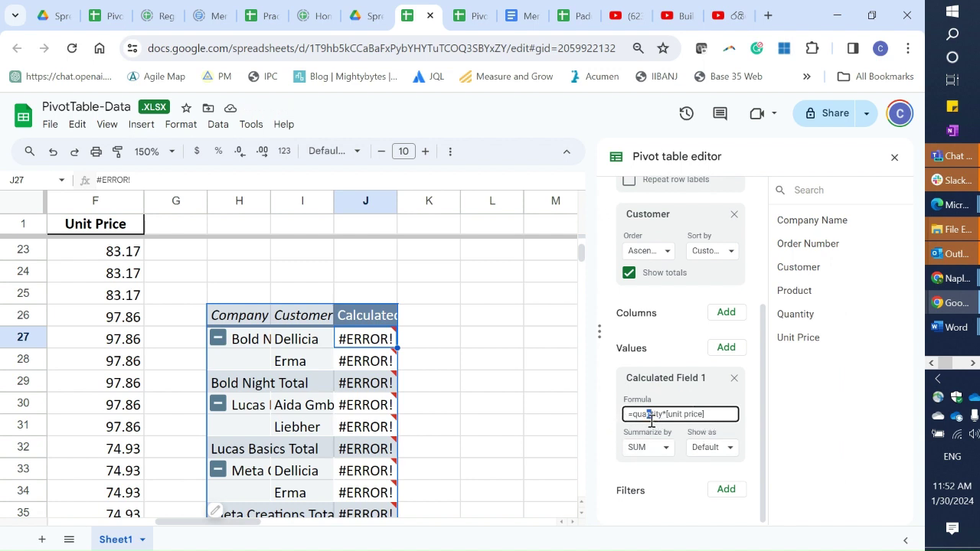
{"action": "mouse_move", "coordinate": [363, 358]}
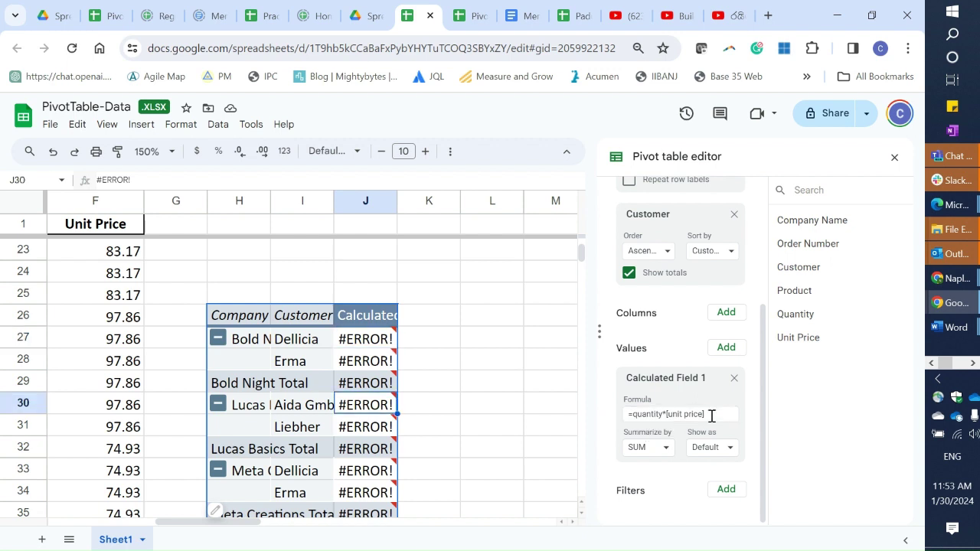
{"action": "left_click", "coordinate": [711, 416]}
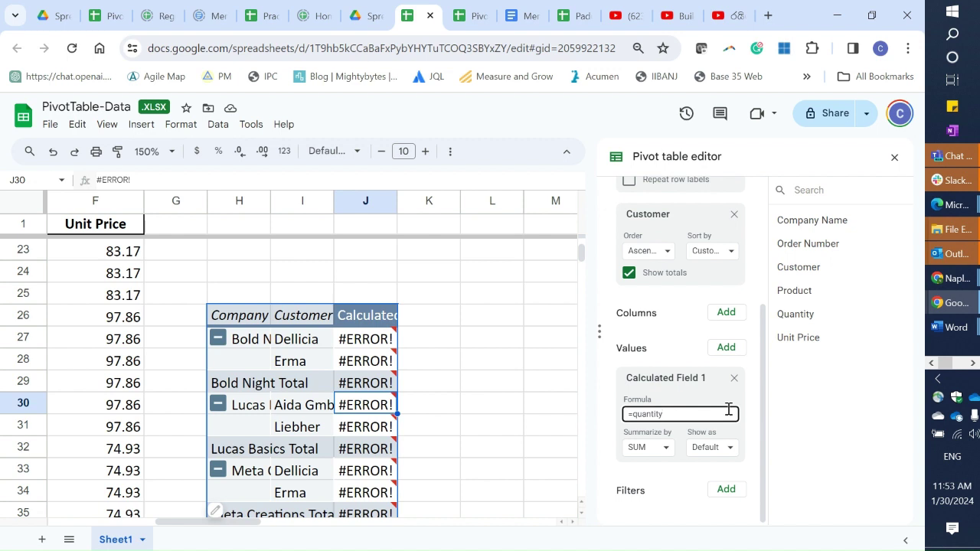
{"action": "key", "text": "Return"}
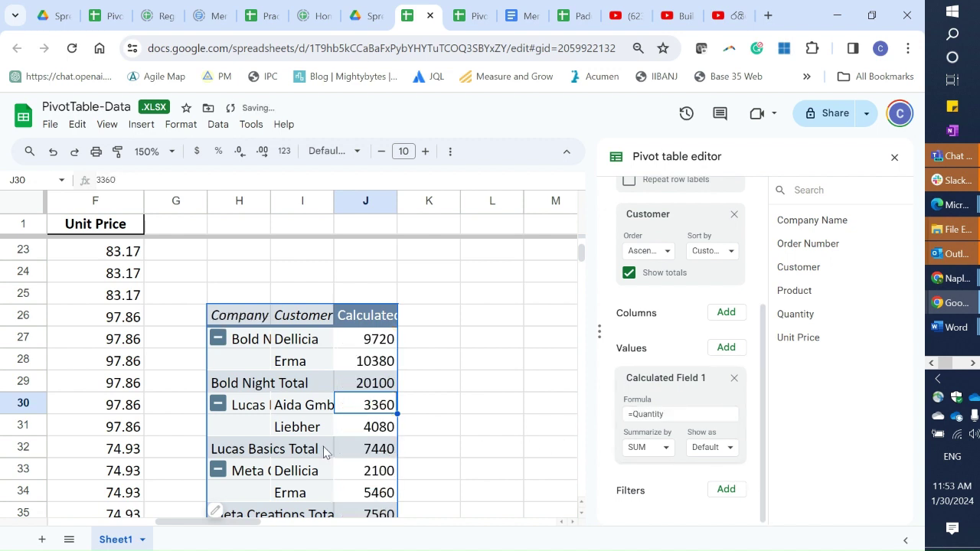
Try the formula =unit price in the calculated field, and clear it back to the equals sign
{"action": "left_click", "coordinate": [667, 413]}
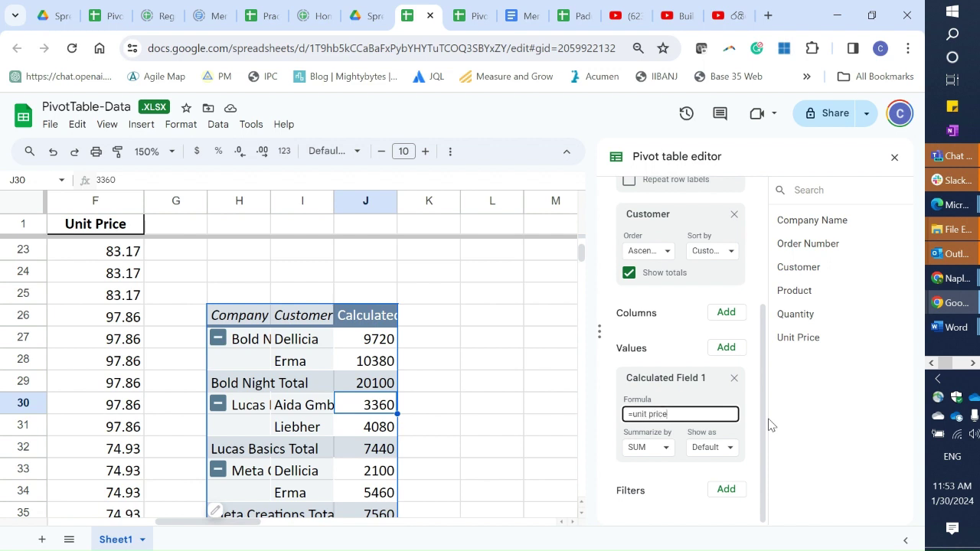
{"action": "left_click", "coordinate": [725, 494]}
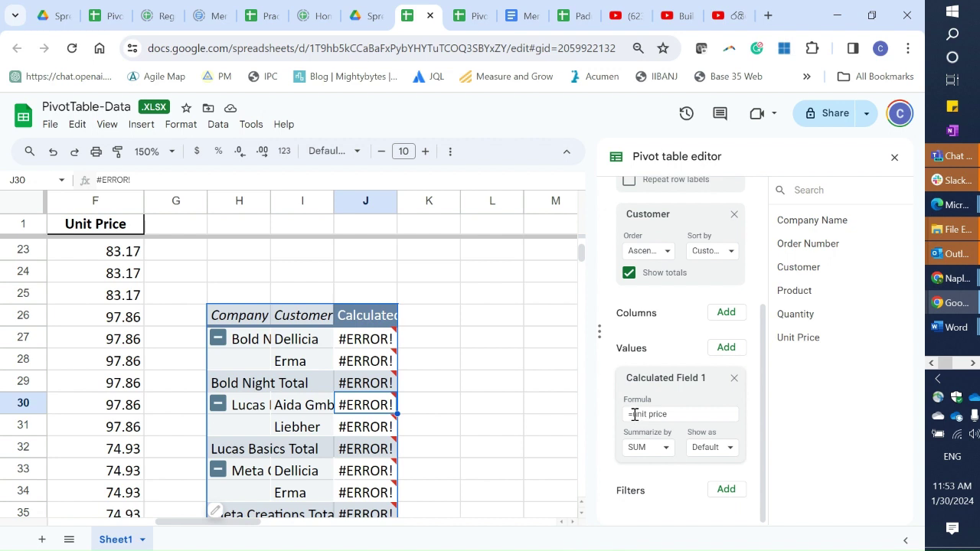
{"action": "left_click_drag", "start_coordinate": [634, 414], "coordinate": [698, 407]}
{"action": "key", "text": "BackSpace"}
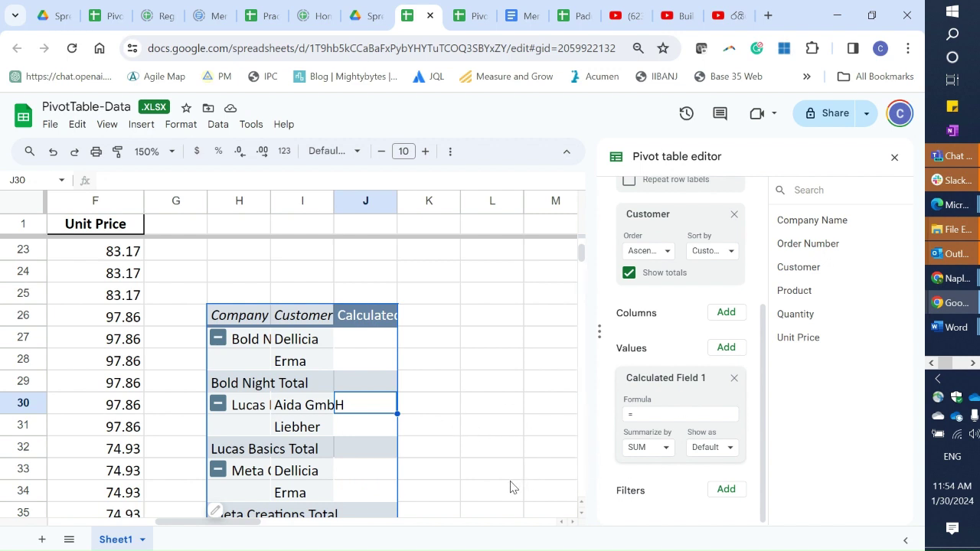
Remove the space from the Unit Price header in F1 so it reads UnitPrice
{"action": "left_click", "coordinate": [94, 230]}
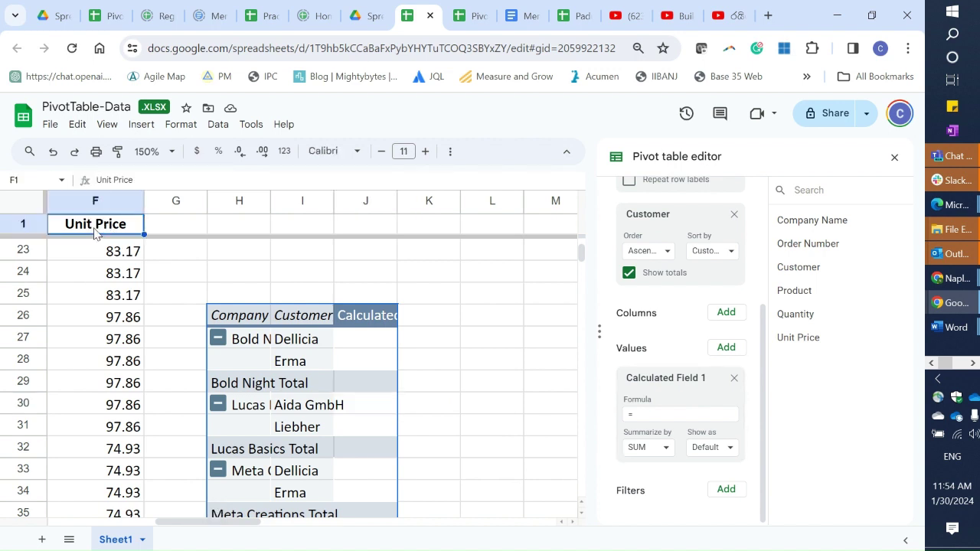
{"action": "double_click", "coordinate": [95, 227]}
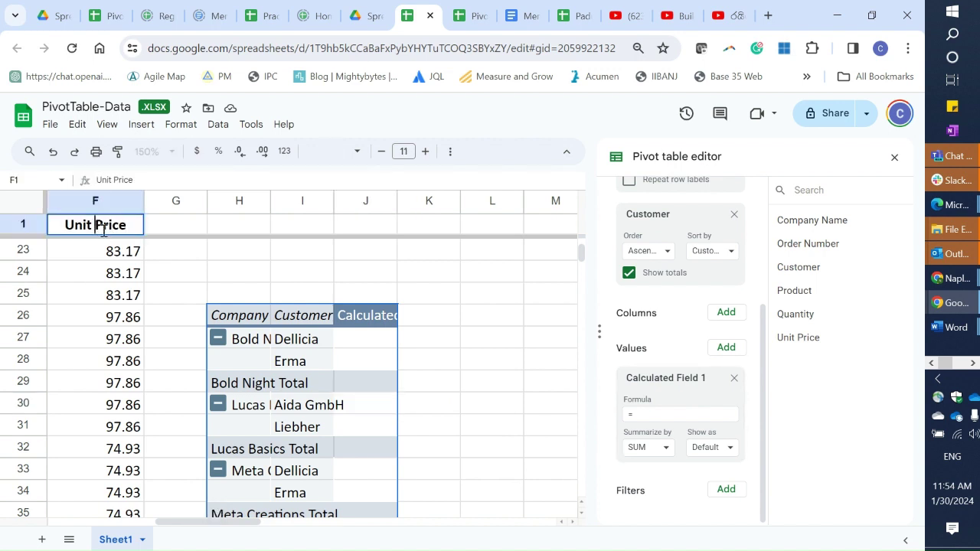
{"action": "key", "text": "BackSpace"}
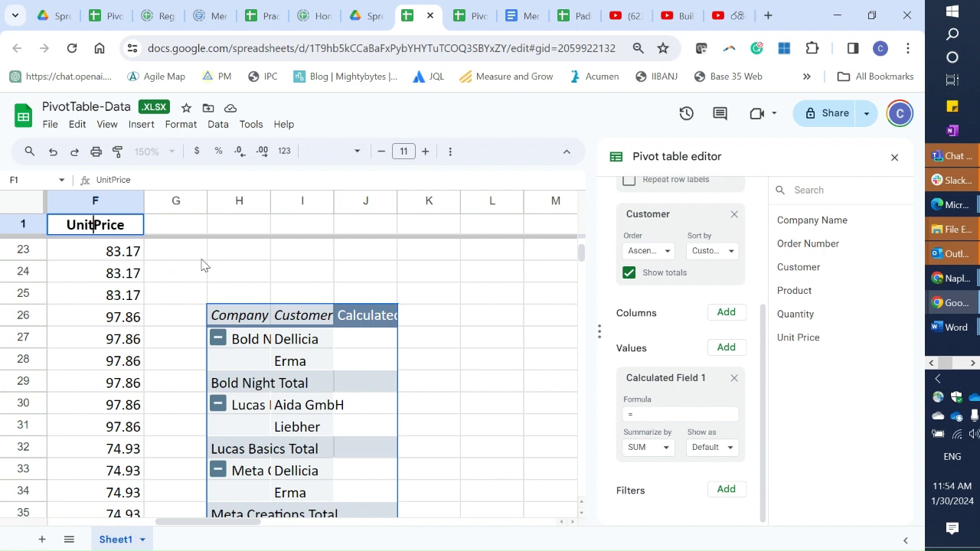
{"action": "left_click", "coordinate": [468, 409]}
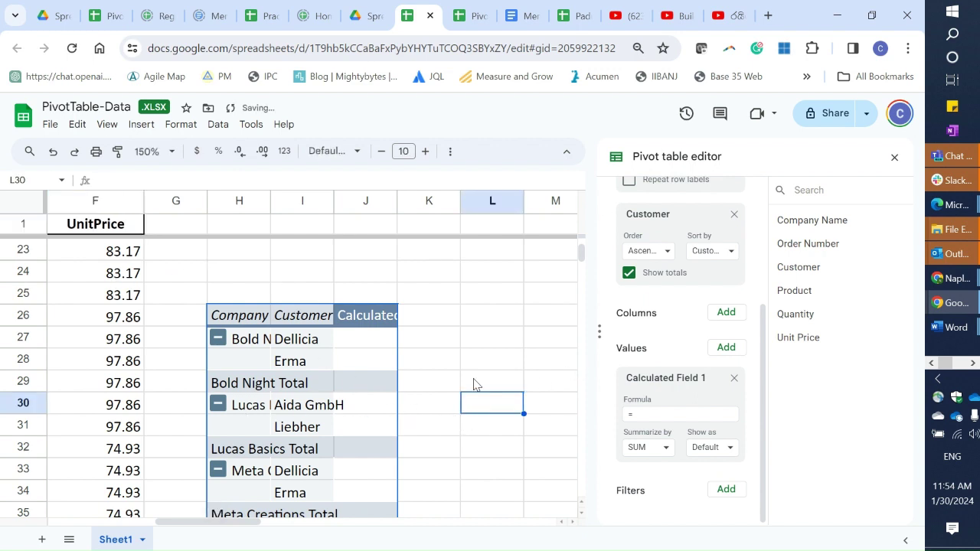
Set the calculated field's formula to =unitprice to test the renamed field on its own
{"action": "left_click", "coordinate": [644, 416]}
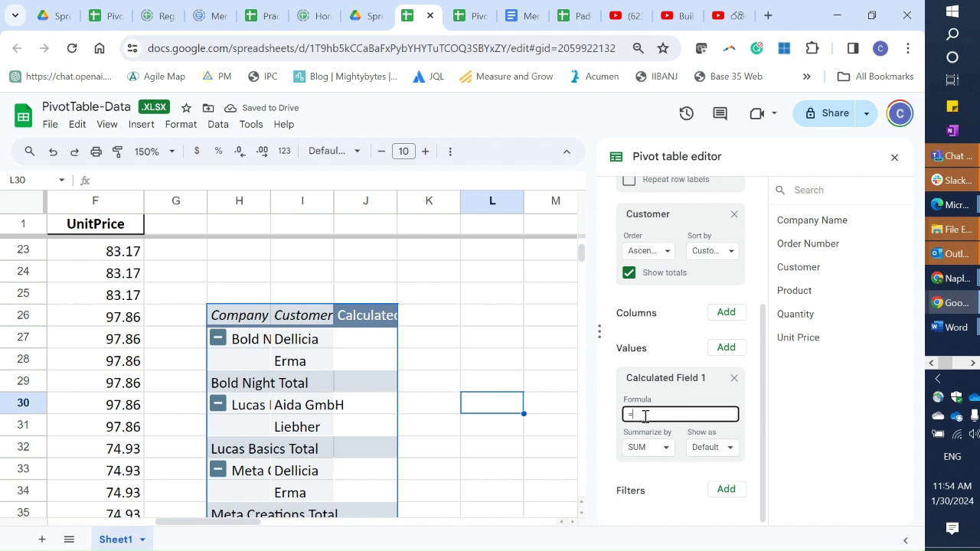
{"action": "type", "text": "un"}
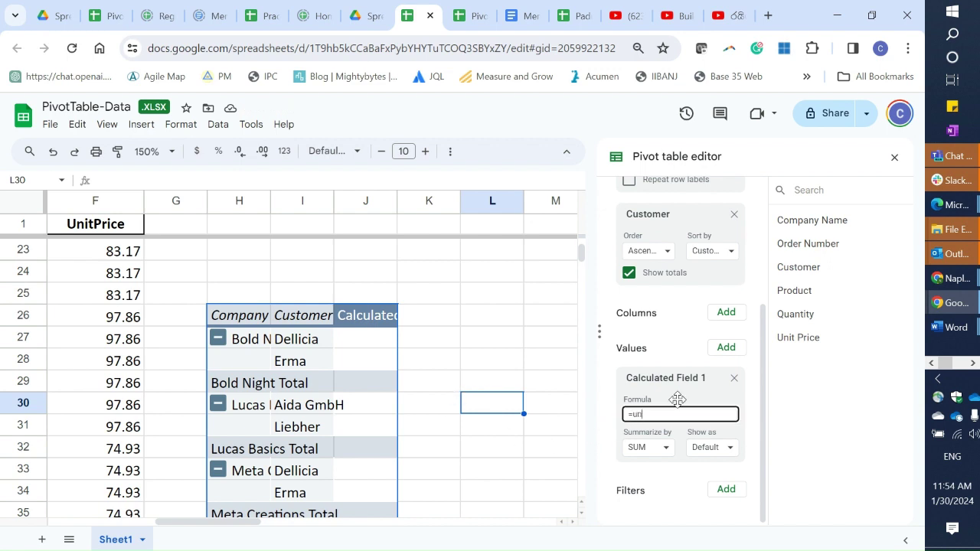
{"action": "type", "text": "itprice"}
{"action": "left_click", "coordinate": [683, 480]}
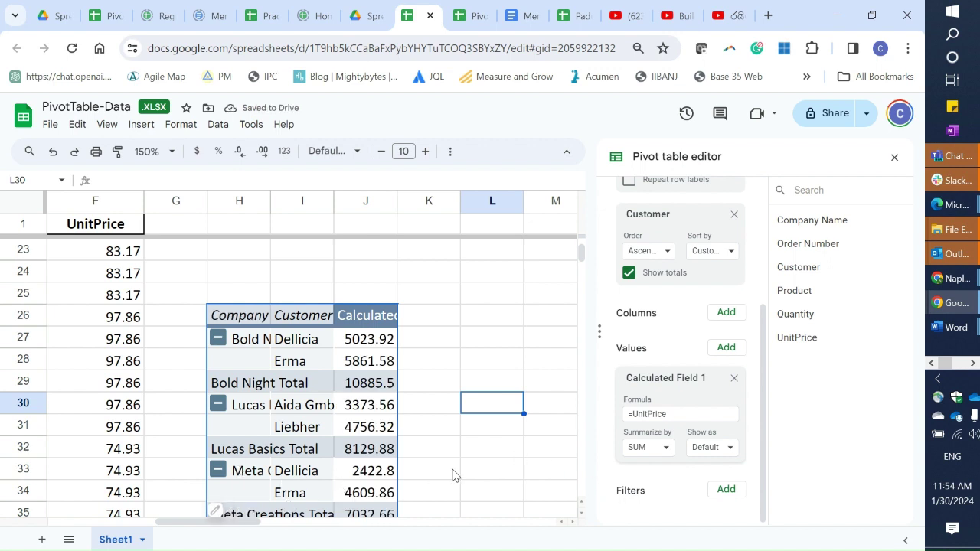
Extend the calculated field's formula to =UnitPrice*quantity
{"action": "left_click", "coordinate": [685, 415]}
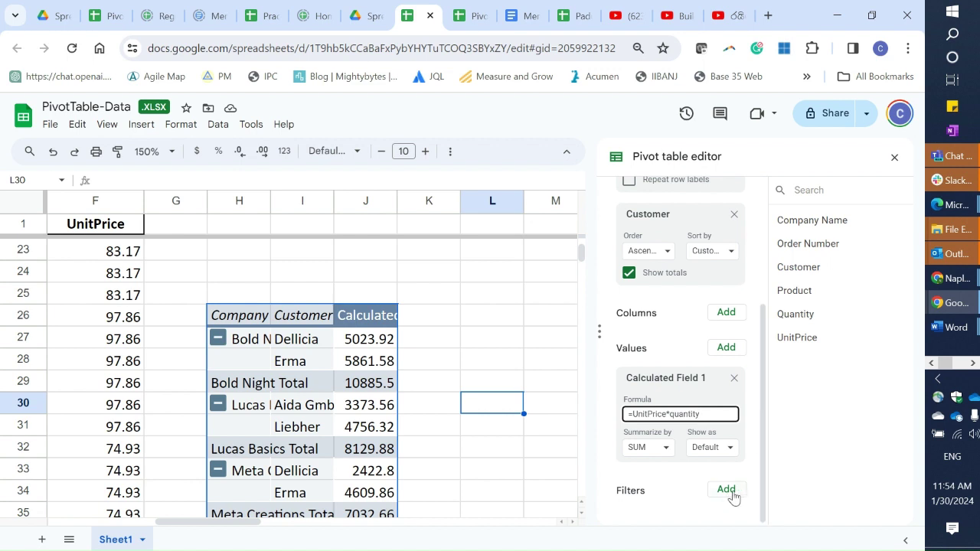
{"action": "key", "text": "Return"}
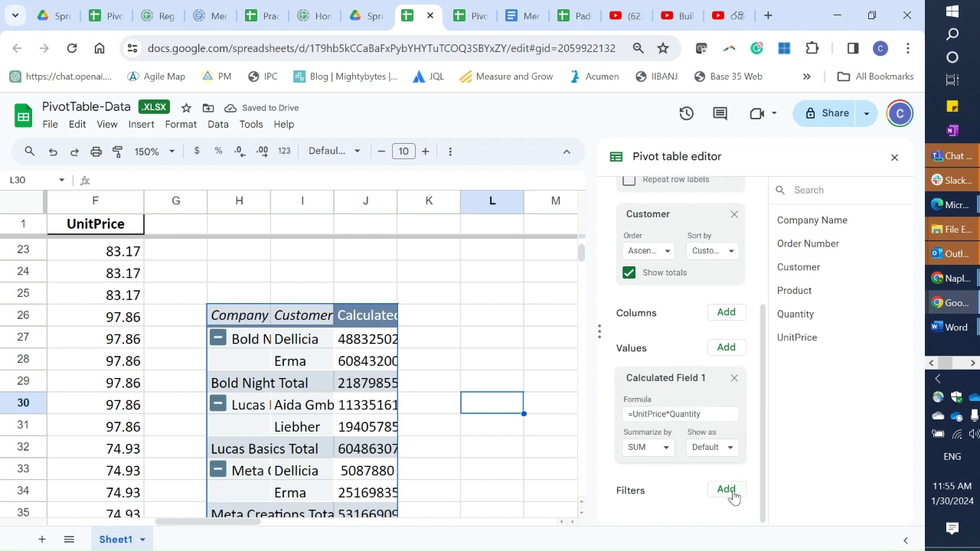
{"action": "left_click", "coordinate": [733, 496]}
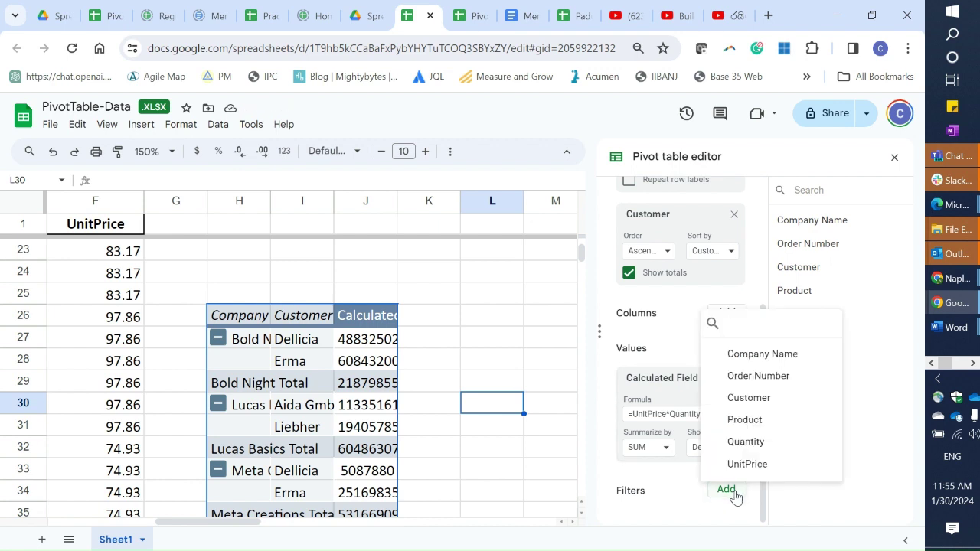
{"action": "left_click", "coordinate": [499, 469]}
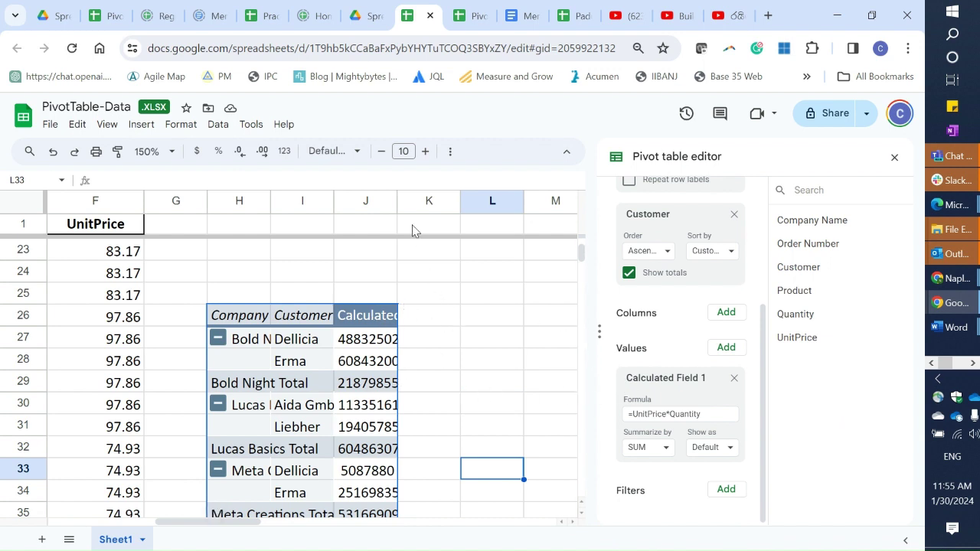
Fit column J to its contents and rename the pivot table's Calculated Field 1 header to Order Value
{"action": "double_click", "coordinate": [397, 200]}
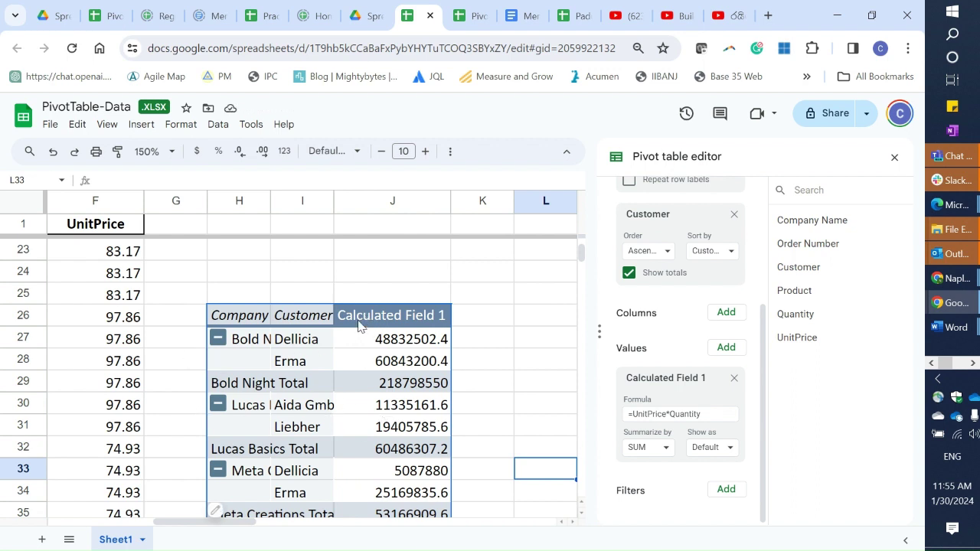
{"action": "left_click", "coordinate": [358, 325]}
{"action": "double_click", "coordinate": [360, 325]}
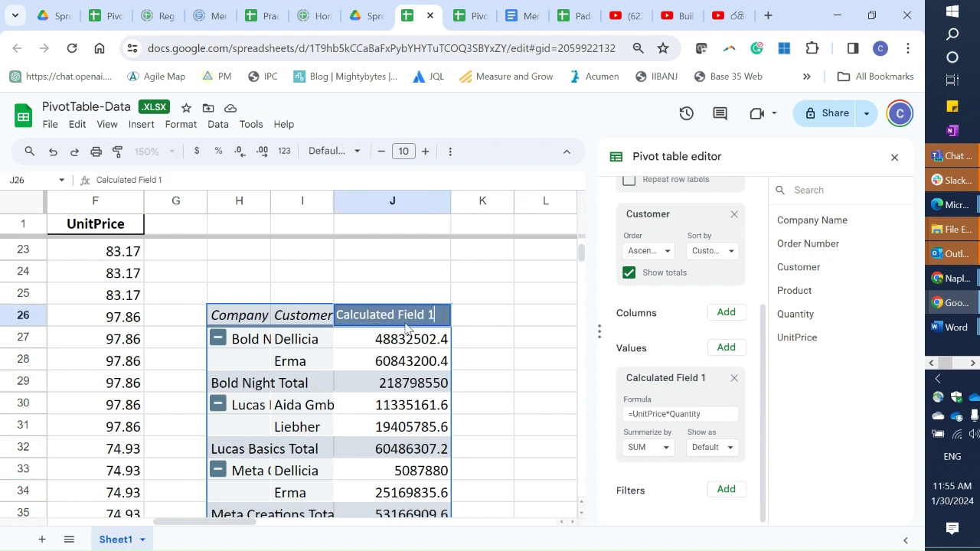
{"action": "key", "text": "BackSpace"}
{"action": "key", "text": "BackSpace"}
{"action": "key", "text": "BackSpace"}
{"action": "key", "text": "BackSpace"}
{"action": "key", "text": "BackSpace"}
{"action": "key", "text": "BackSpace"}
{"action": "key", "text": "BackSpace"}
{"action": "key", "text": "BackSpace"}
{"action": "key", "text": "BackSpace"}
{"action": "key", "text": "BackSpace"}
{"action": "key", "text": "BackSpace"}
{"action": "key", "text": "BackSpace"}
{"action": "key", "text": "BackSpace"}
{"action": "key", "text": "BackSpace"}
{"action": "key", "text": "BackSpace"}
{"action": "key", "text": "BackSpace"}
{"action": "key", "text": "BackSpace"}
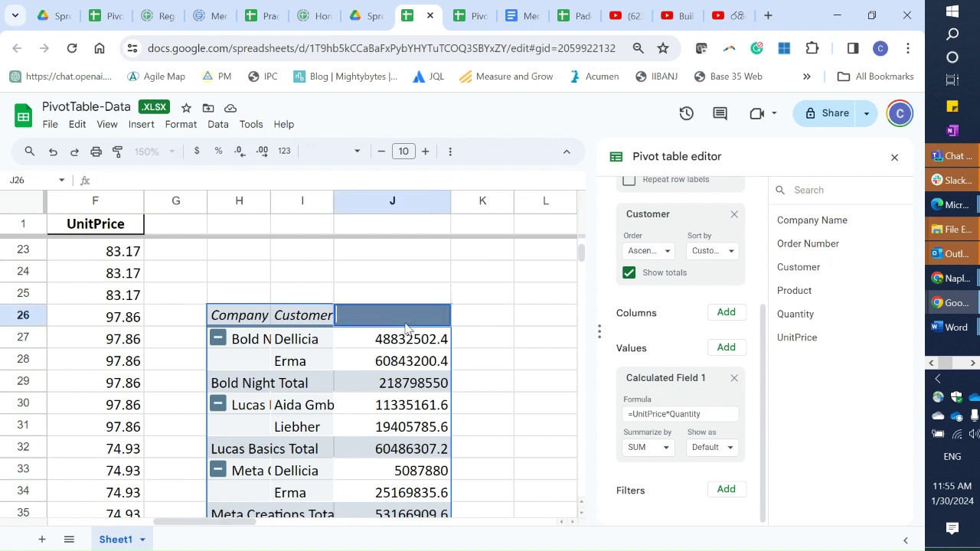
{"action": "type", "text": "Order Value"}
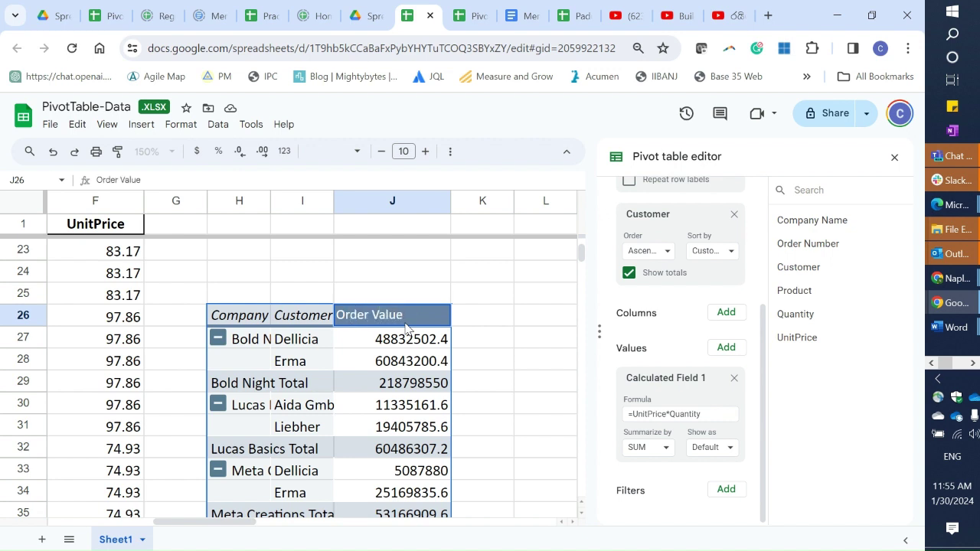
{"action": "left_click", "coordinate": [482, 325]}
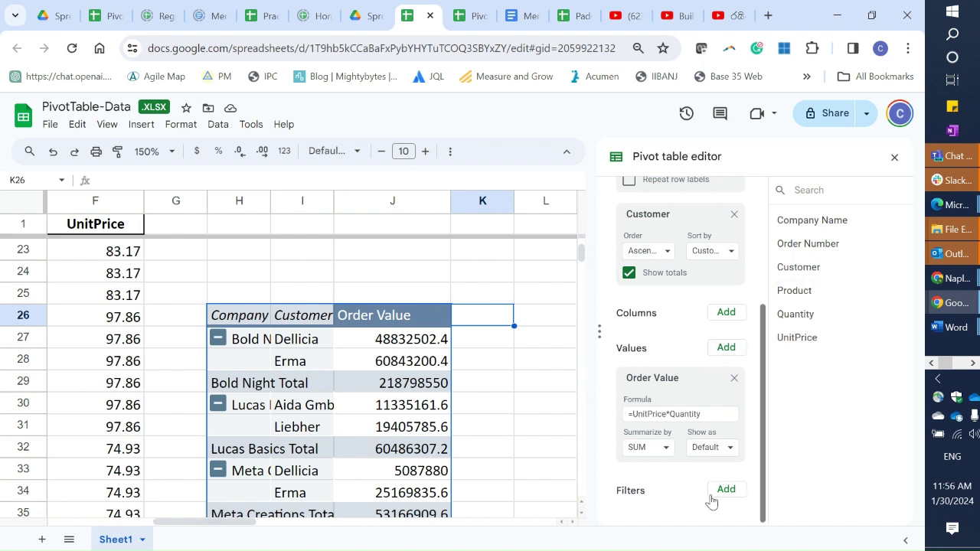
Add a second calculated field to the pivot table's values with the formula =quantity*unitprice
{"action": "left_click", "coordinate": [727, 348]}
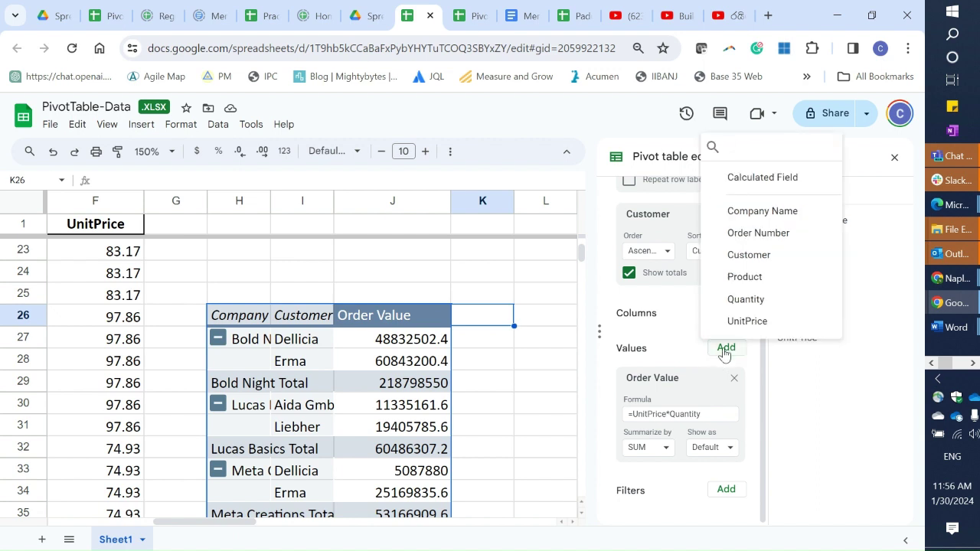
{"action": "left_click", "coordinate": [764, 178]}
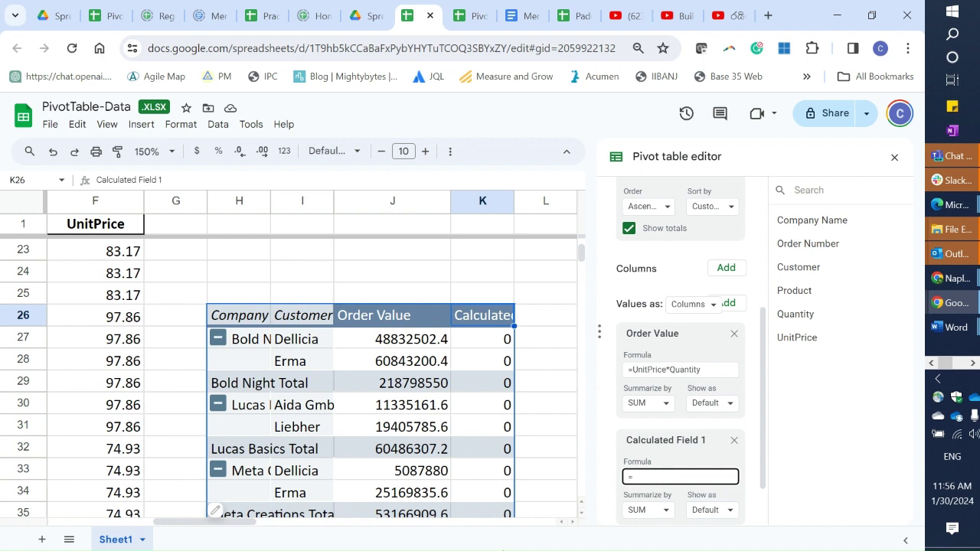
{"action": "key", "text": "Return"}
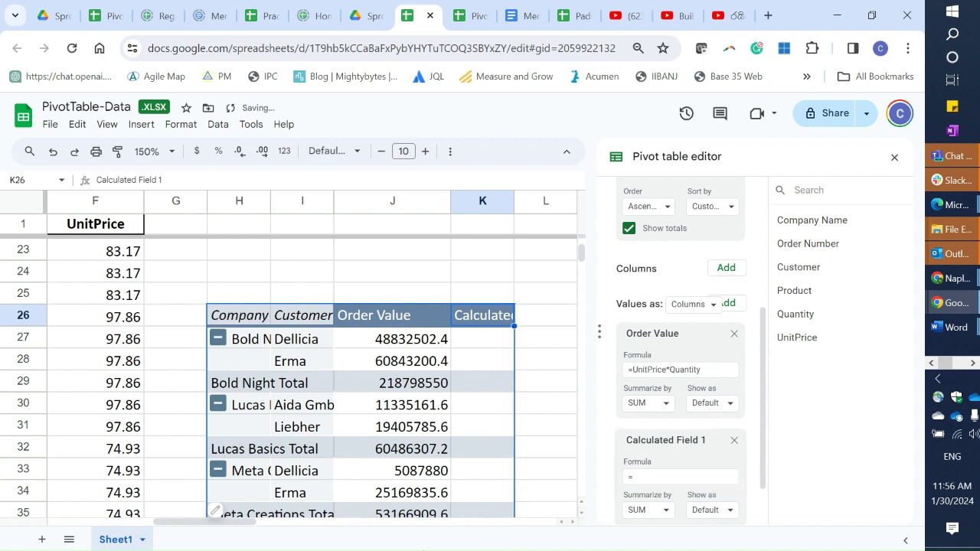
{"action": "left_click", "coordinate": [658, 475]}
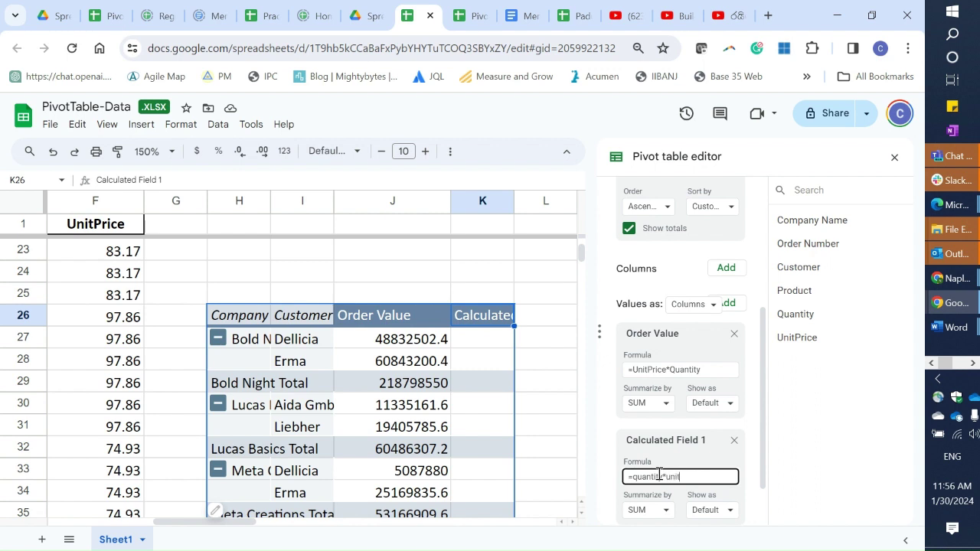
{"action": "type", "text": "ric"}
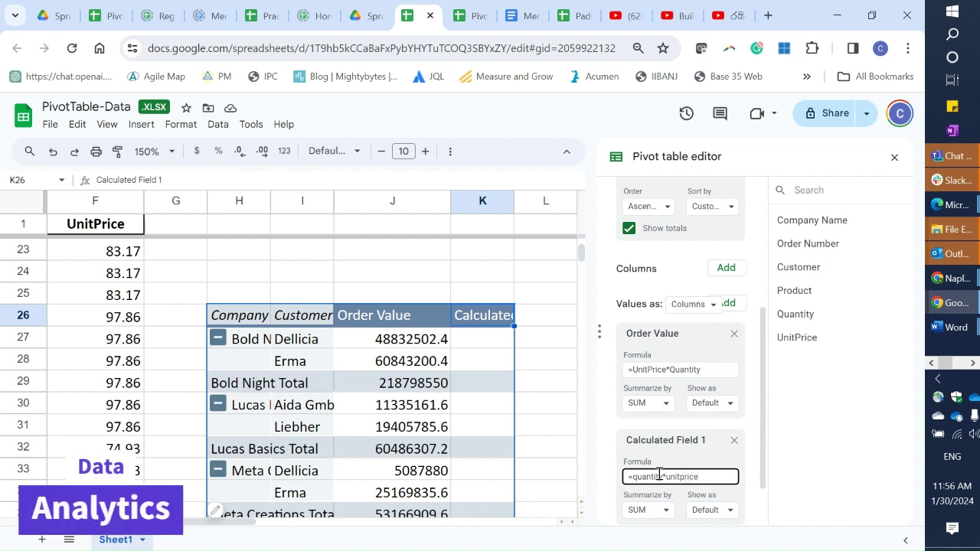
{"action": "type", "text": "e"}
{"action": "key", "text": "Return"}
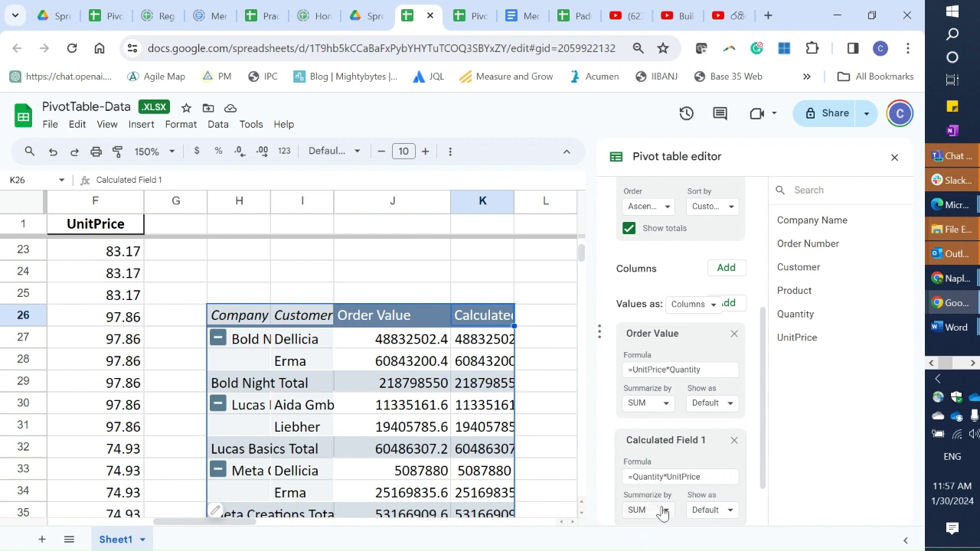
Summarize the second calculated field by Custom instead of SUM
{"action": "left_click", "coordinate": [665, 511]}
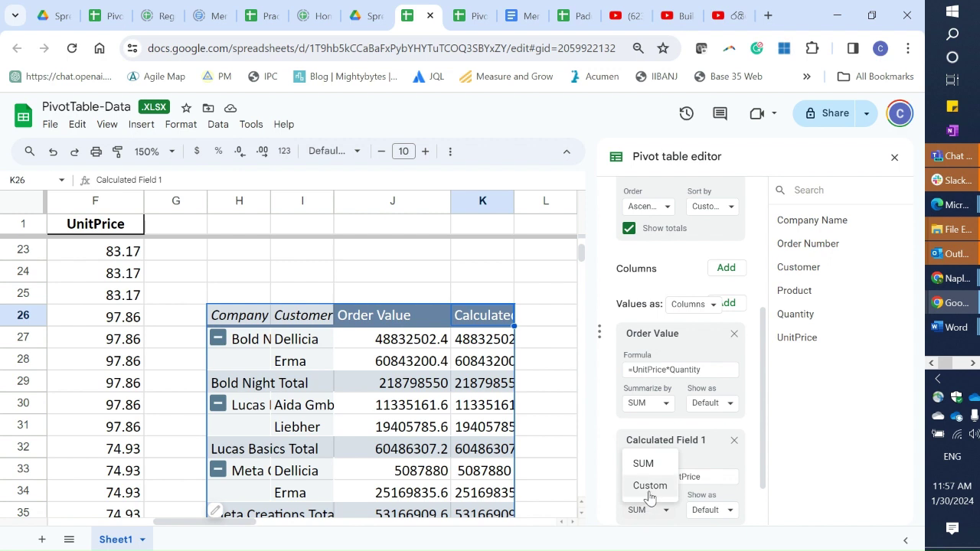
{"action": "left_click", "coordinate": [647, 490]}
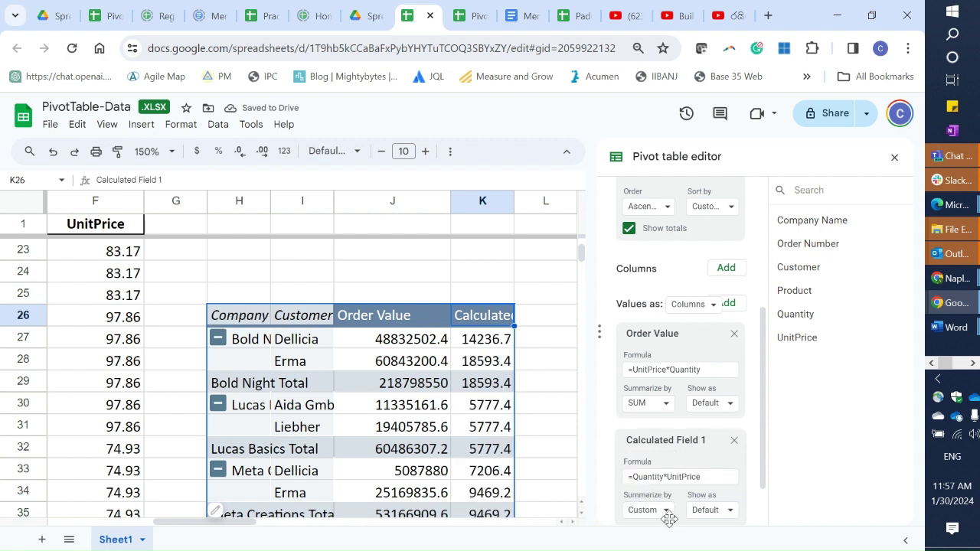
{"action": "scroll", "coordinate": [724, 472], "scroll_direction": "down", "scroll_amount": 1}
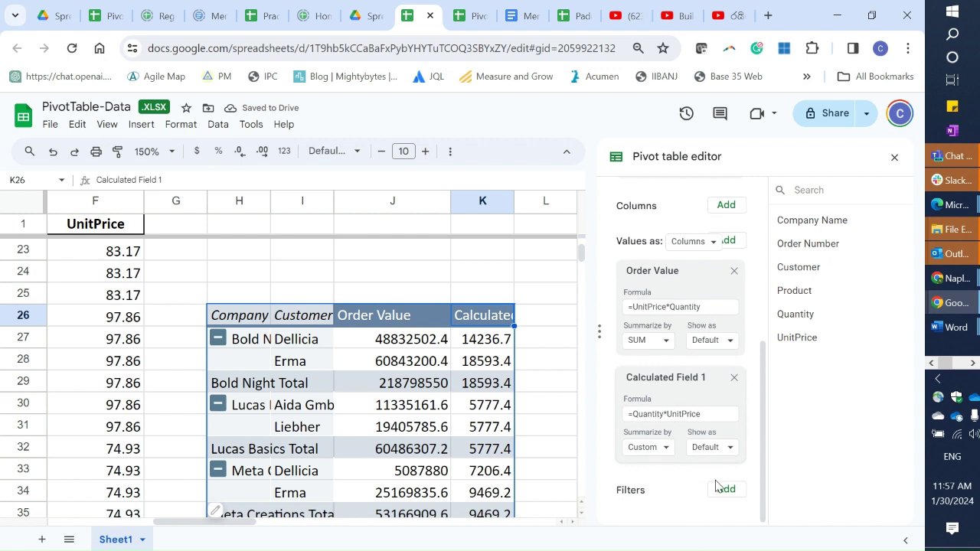
{"action": "left_click", "coordinate": [665, 448]}
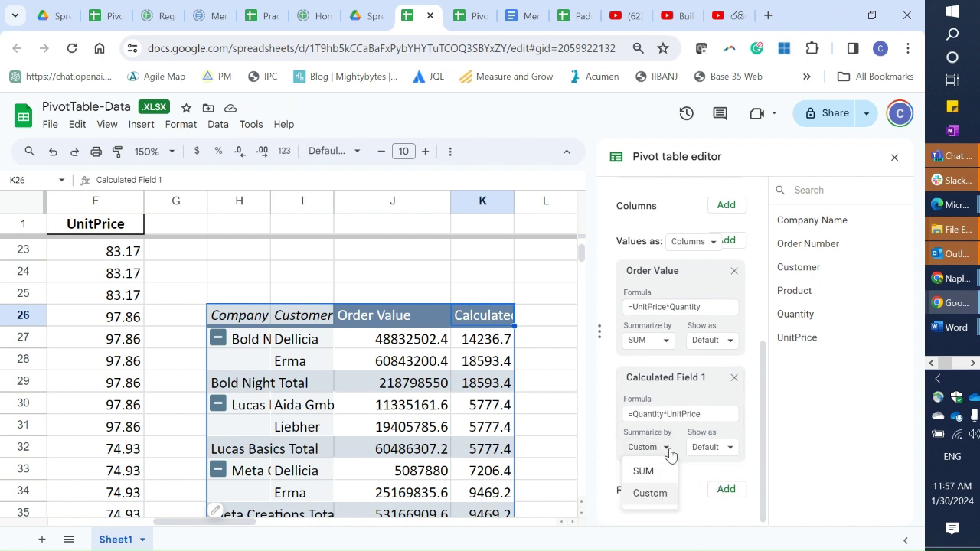
{"action": "left_click", "coordinate": [649, 496]}
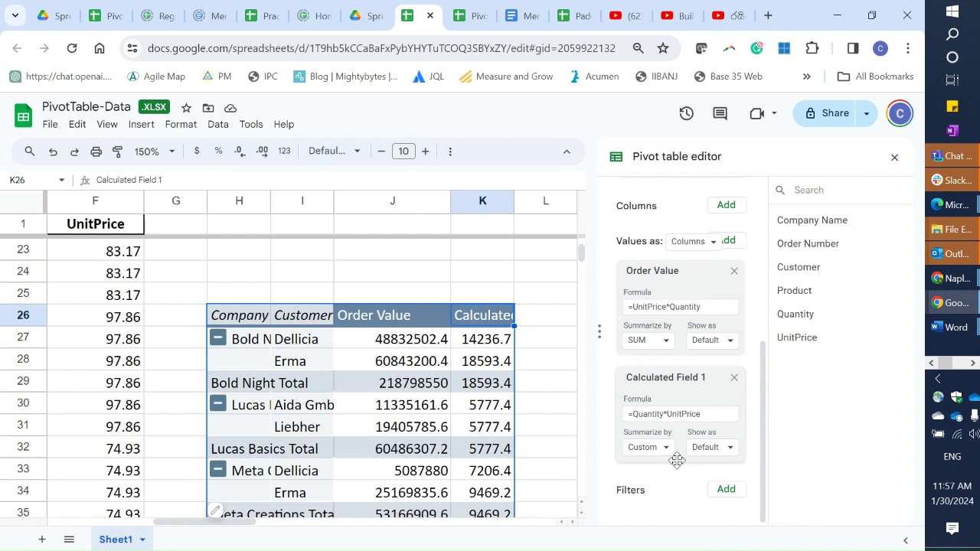
Wrap the second calculated field's formula in the max function, making it =max(Quantity*UnitPrice)
{"action": "left_click", "coordinate": [634, 413]}
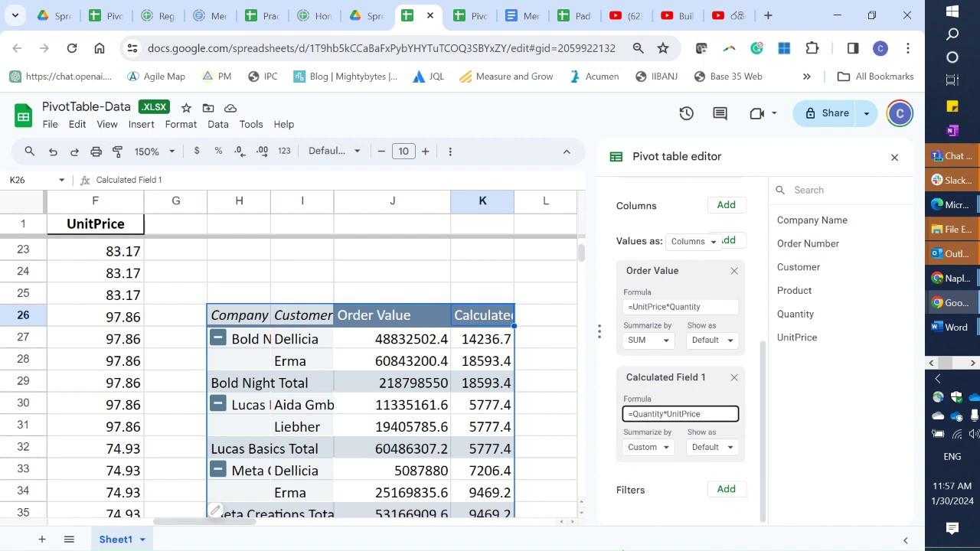
{"action": "type", "text": "max("}
{"action": "key", "text": "Return"}
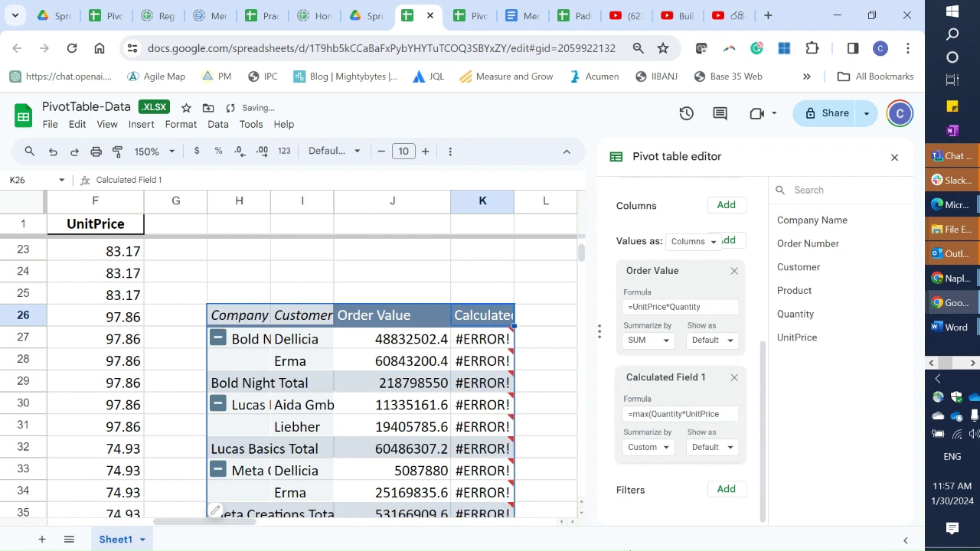
{"action": "left_click", "coordinate": [726, 413]}
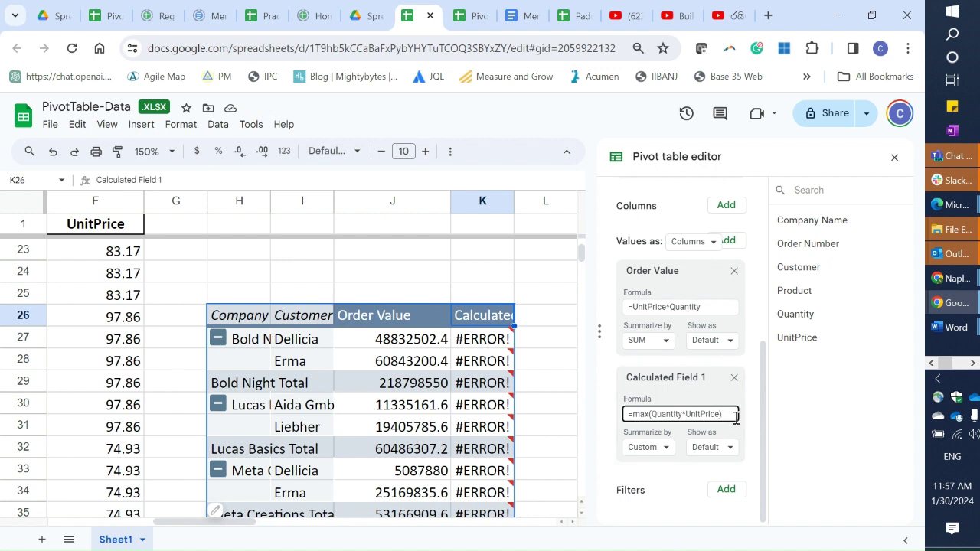
{"action": "key", "text": "Return"}
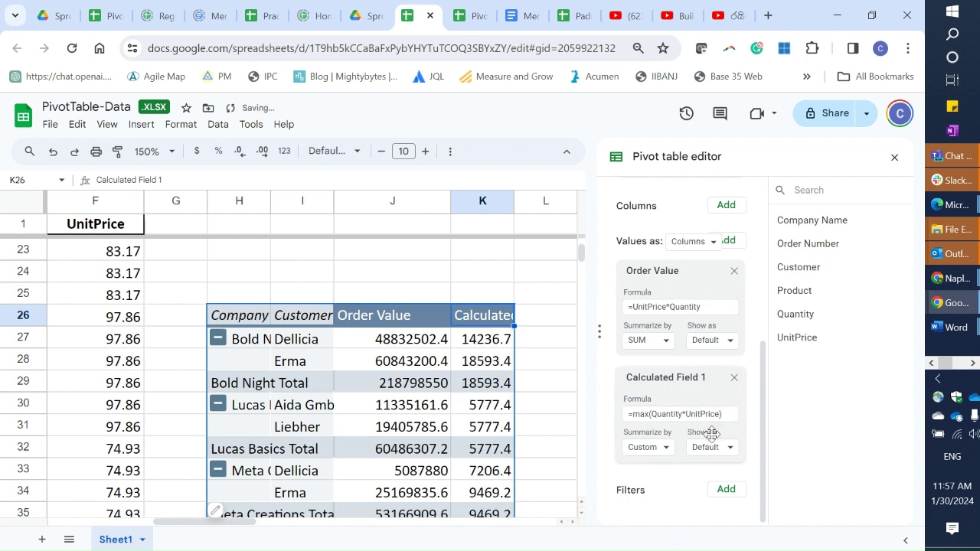
{"action": "left_click", "coordinate": [728, 498]}
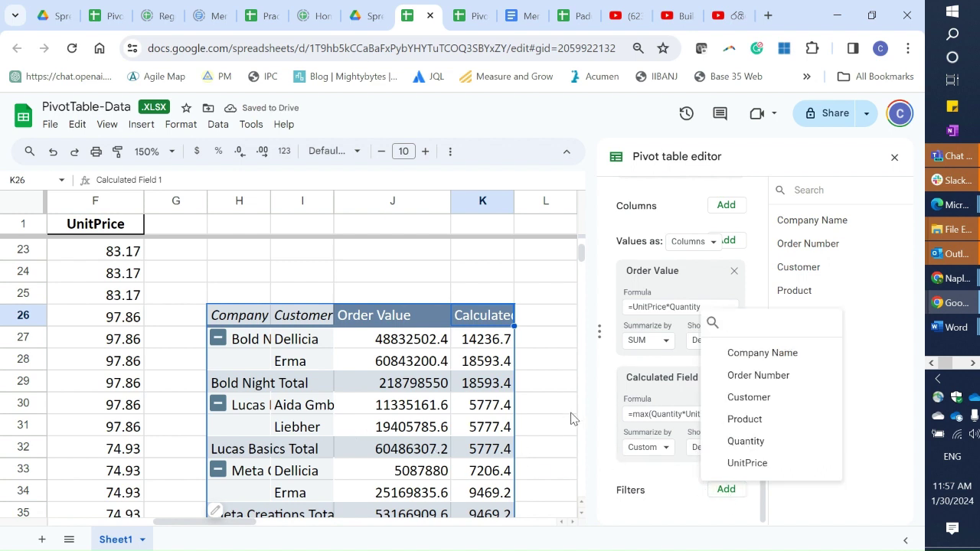
Insert one column to the left of column G, beside the UnitPrice data
{"action": "left_click", "coordinate": [520, 413]}
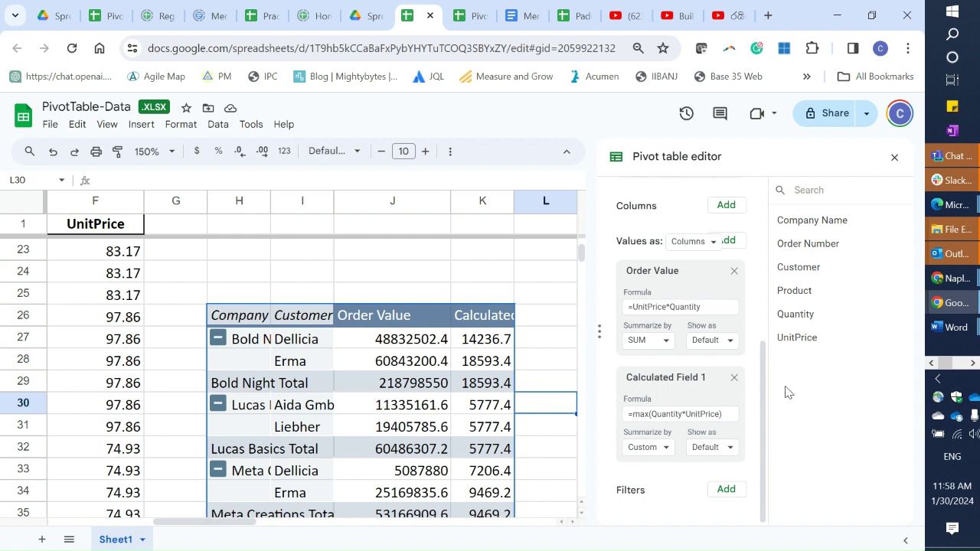
{"action": "left_click", "coordinate": [297, 269]}
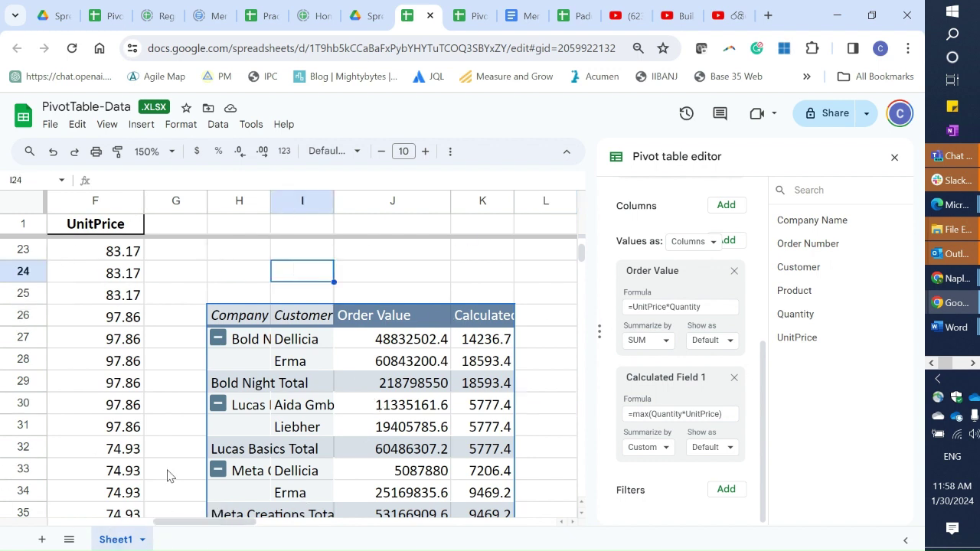
{"action": "left_click", "coordinate": [164, 202]}
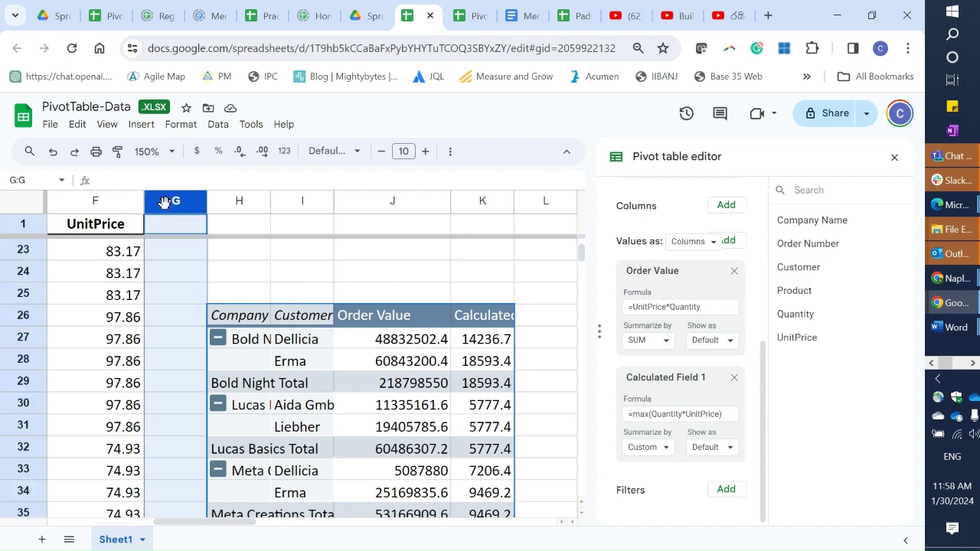
{"action": "right_click", "coordinate": [164, 202]}
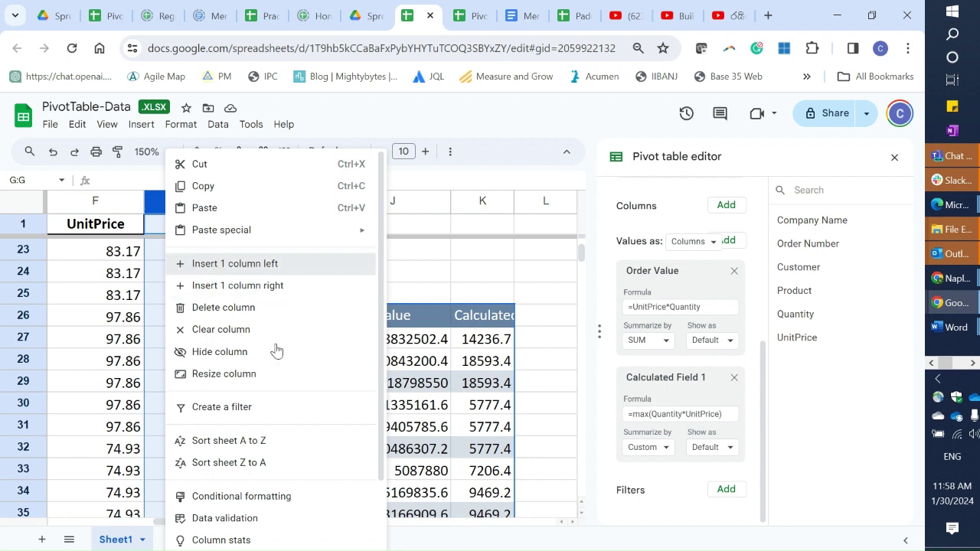
{"action": "left_click", "coordinate": [235, 263]}
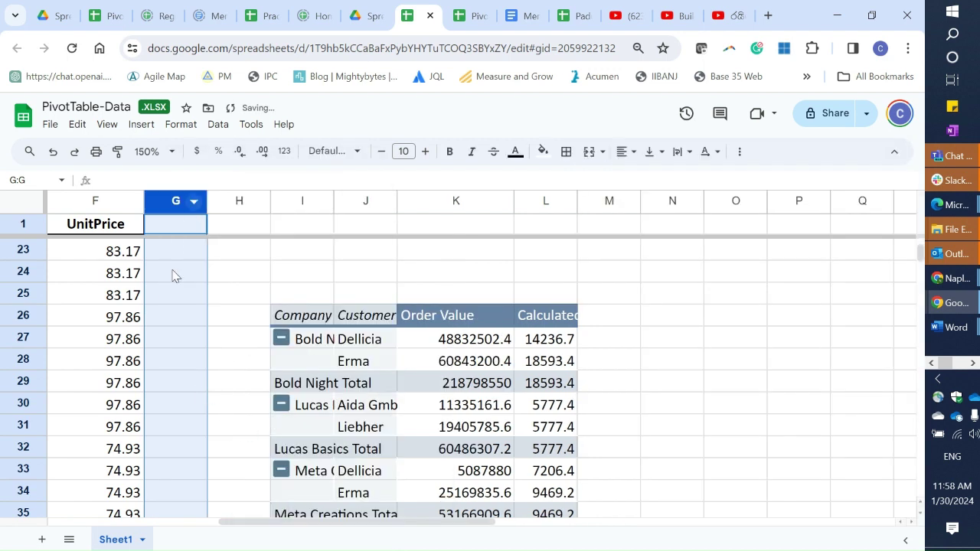
{"action": "left_click", "coordinate": [115, 405]}
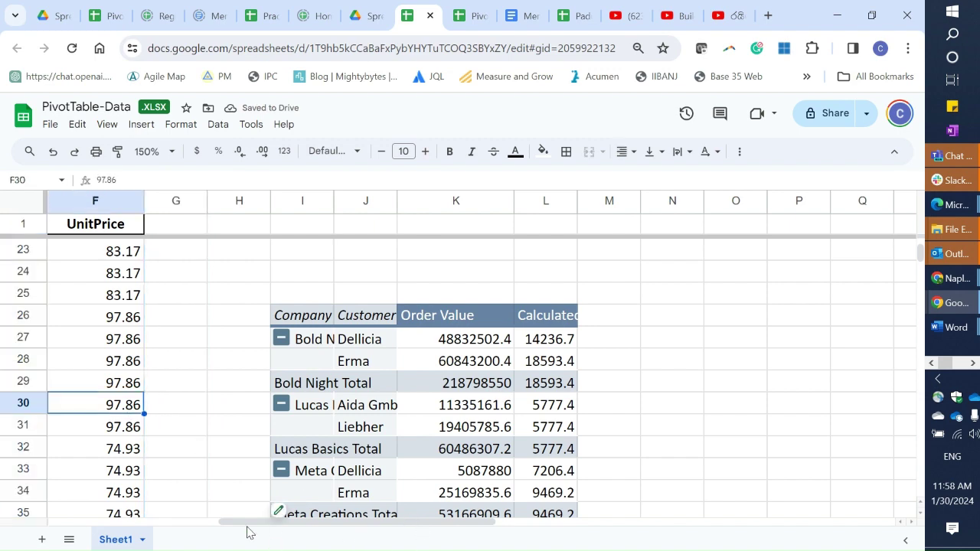
Enter the header OrderValue in cell G1, next to UnitPrice
{"action": "left_click_drag", "start_coordinate": [245, 525], "coordinate": [88, 522]}
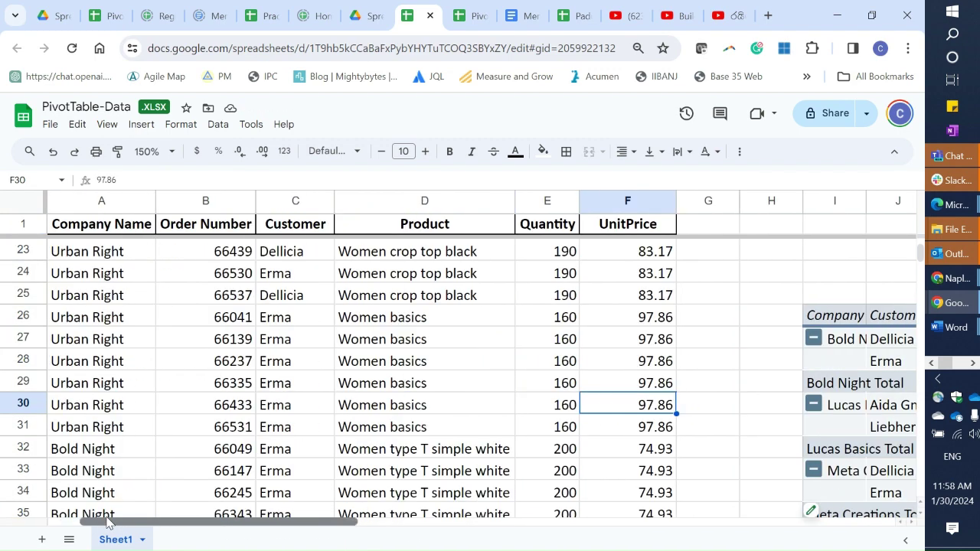
{"action": "left_click", "coordinate": [687, 225]}
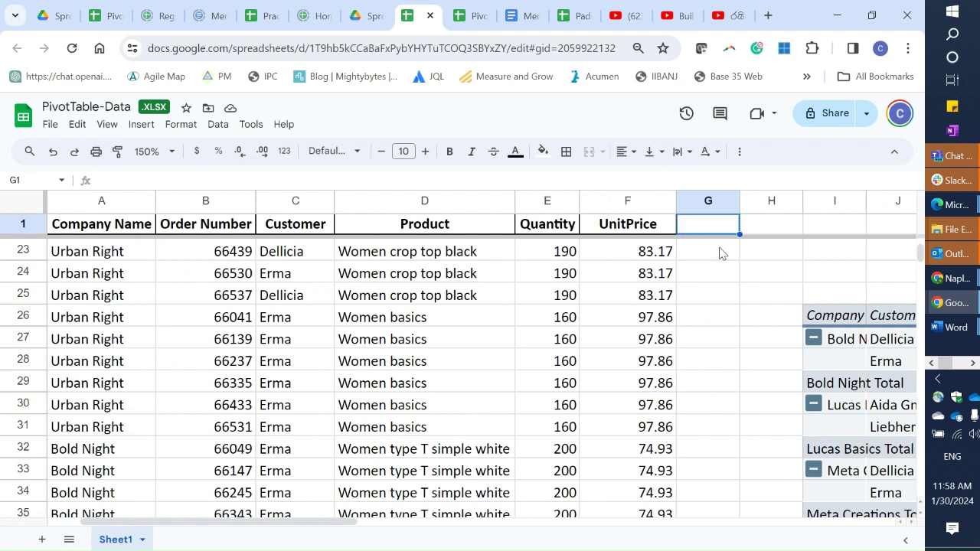
{"action": "type", "text": "OrderVa"}
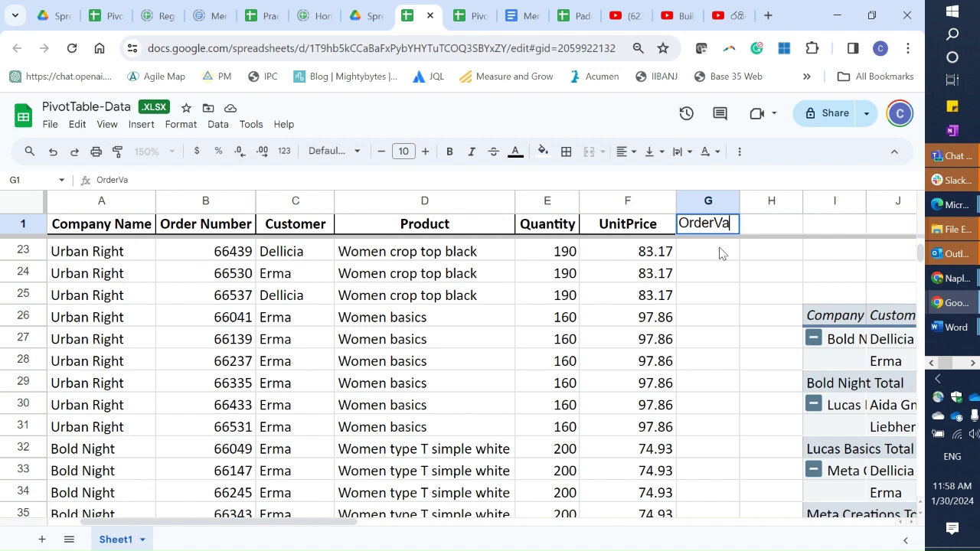
{"action": "type", "text": "lue"}
{"action": "left_click", "coordinate": [719, 253]}
Enter the formula =F2*E2 in cell G2 and accept the suggested autofill for the rest of the OrderValue column
{"action": "scroll", "coordinate": [641, 473], "scroll_direction": "up", "scroll_amount": 7}
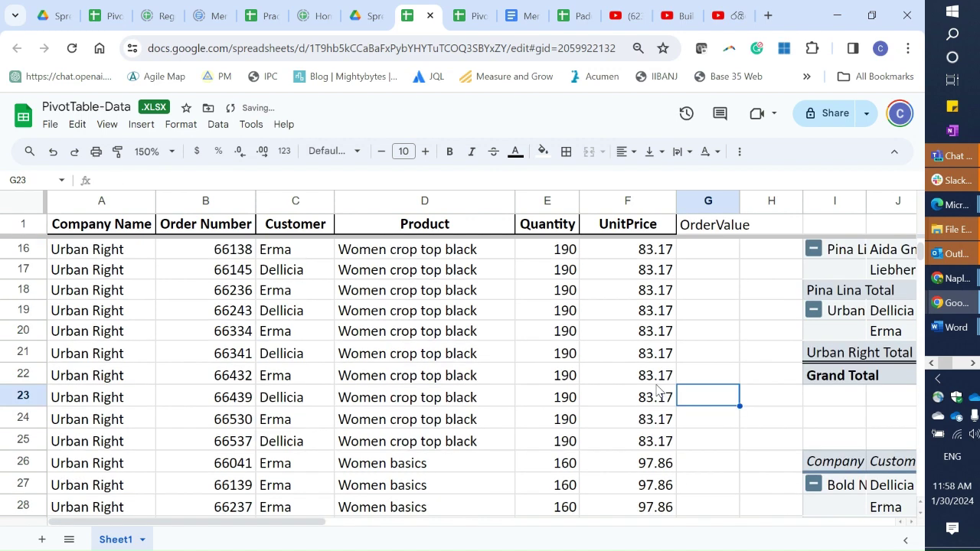
{"action": "left_click", "coordinate": [691, 255]}
{"action": "type", "text": "="}
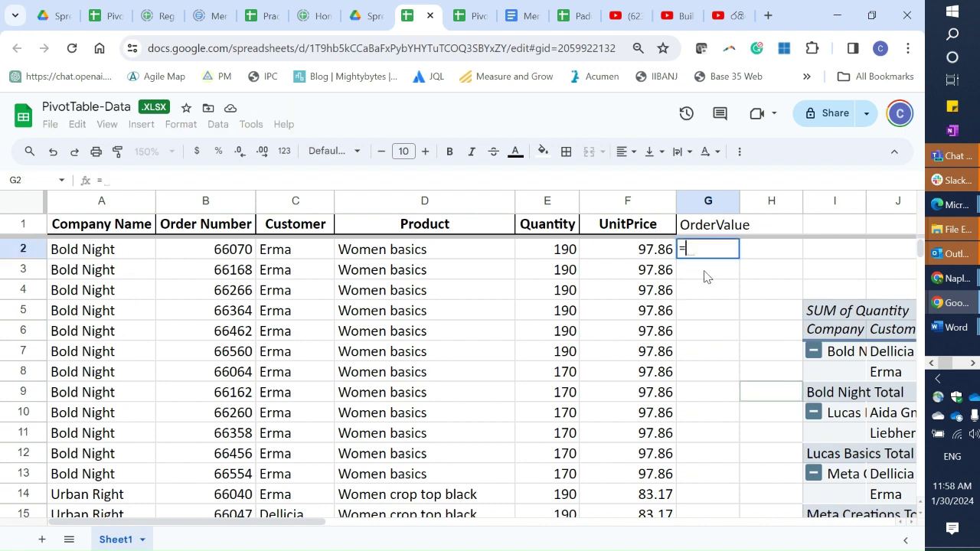
{"action": "left_click_drag", "start_coordinate": [641, 233], "coordinate": [645, 260]}
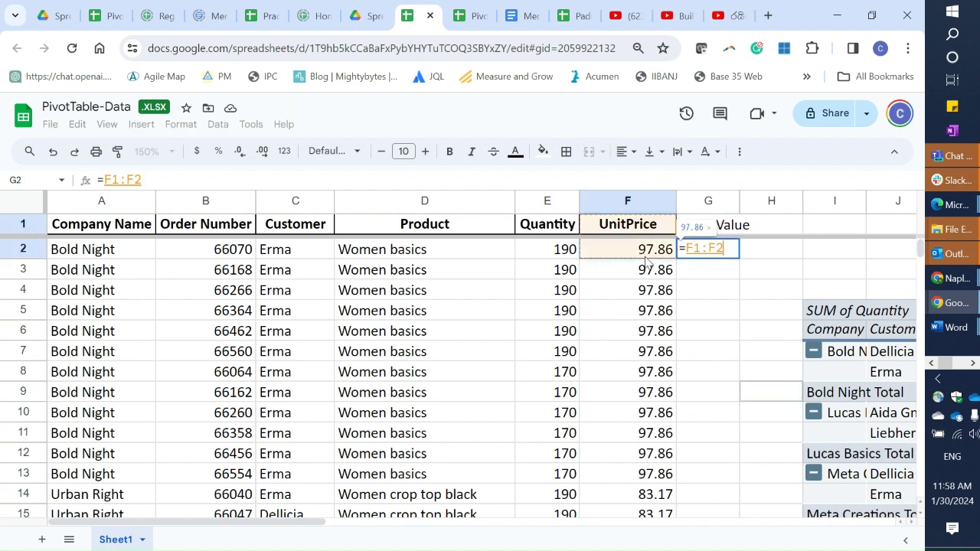
{"action": "left_click", "coordinate": [635, 254]}
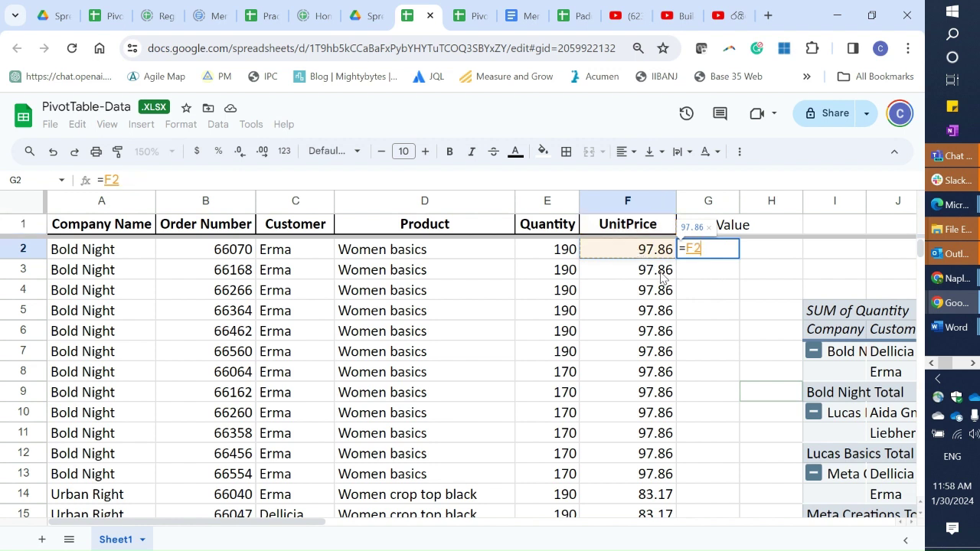
{"action": "type", "text": "*"}
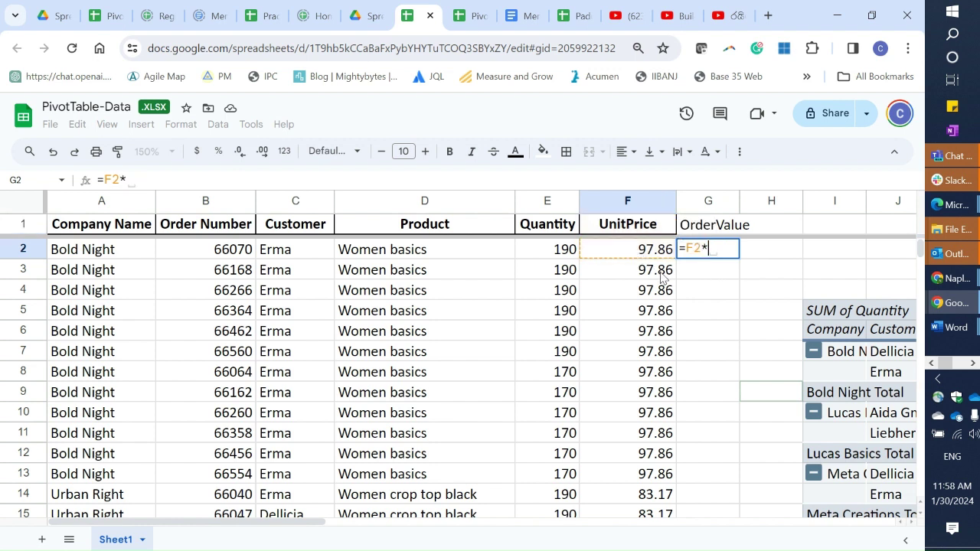
{"action": "left_click", "coordinate": [549, 257]}
{"action": "key", "text": "Return"}
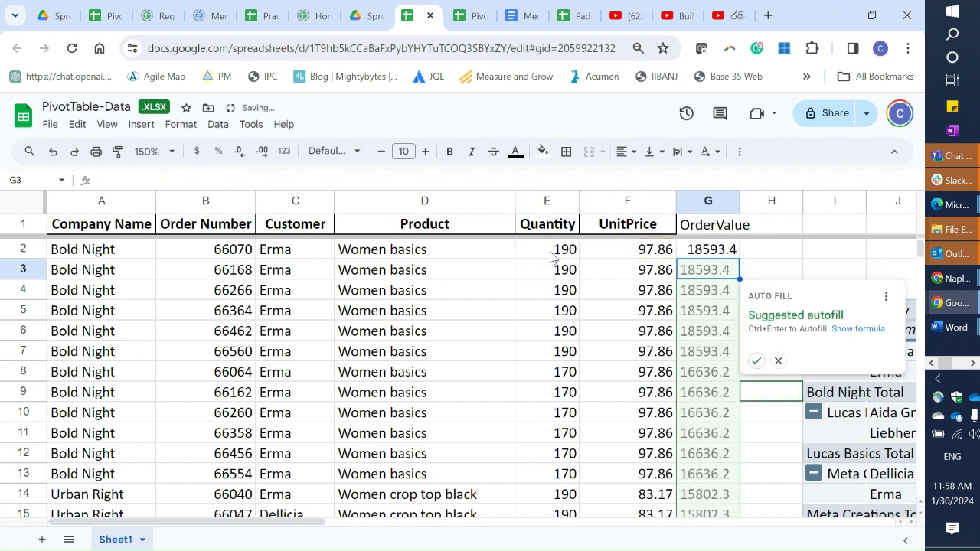
{"action": "left_click", "coordinate": [756, 361]}
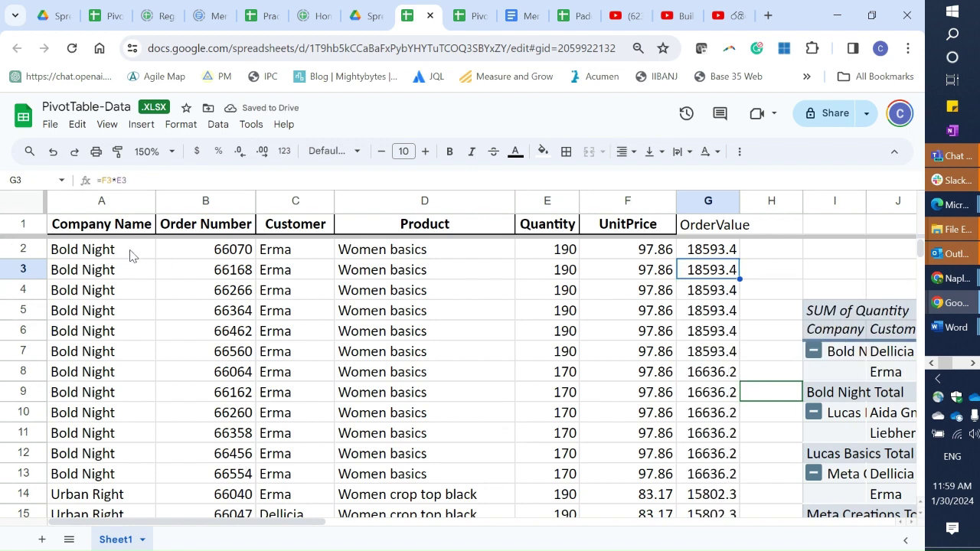
Create a filter on the source data table, covering Company Name through OrderValue
{"action": "left_click", "coordinate": [136, 268]}
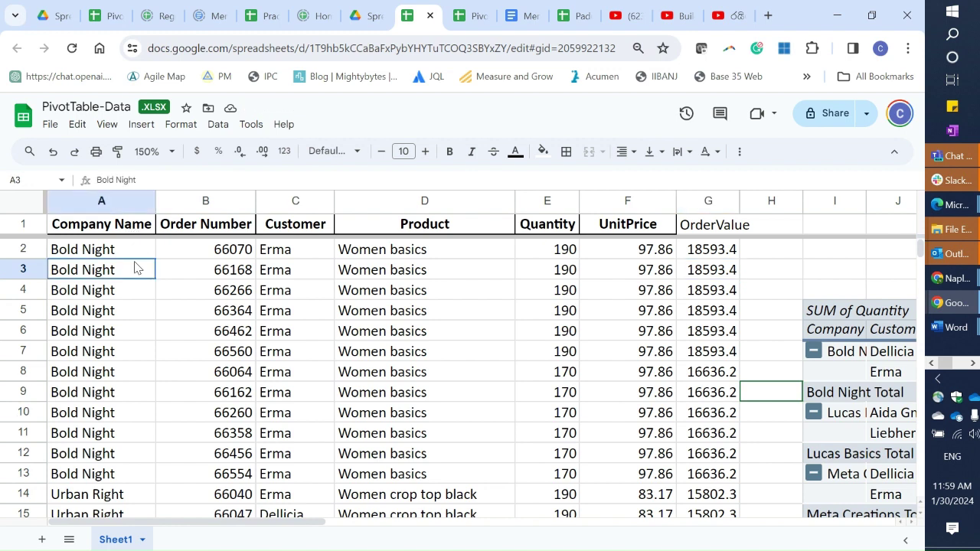
{"action": "left_click", "coordinate": [144, 127]}
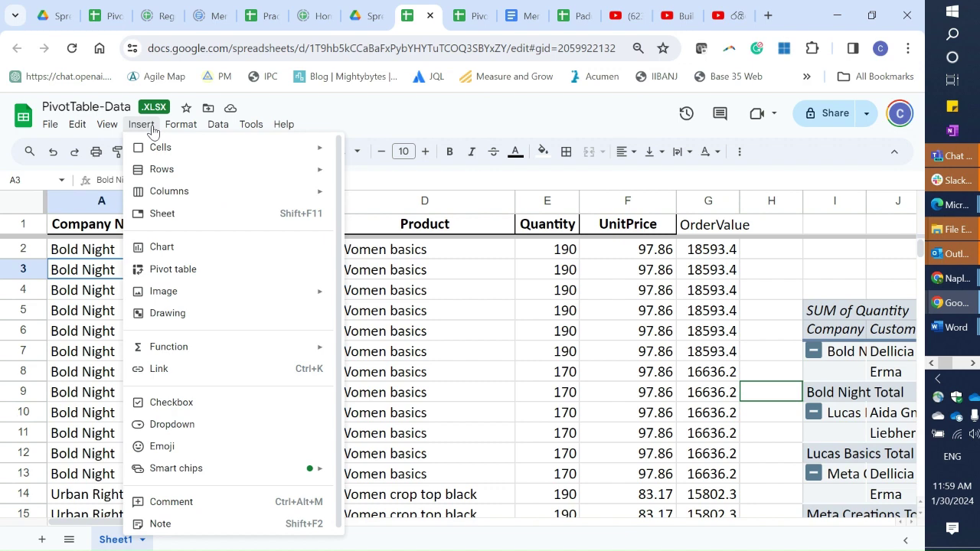
{"action": "mouse_move", "coordinate": [209, 128]}
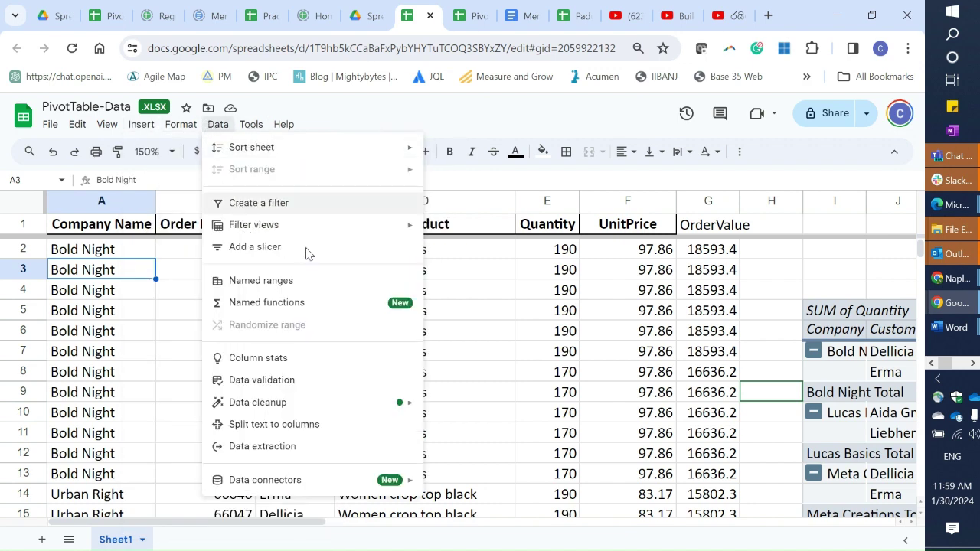
{"action": "left_click", "coordinate": [259, 202]}
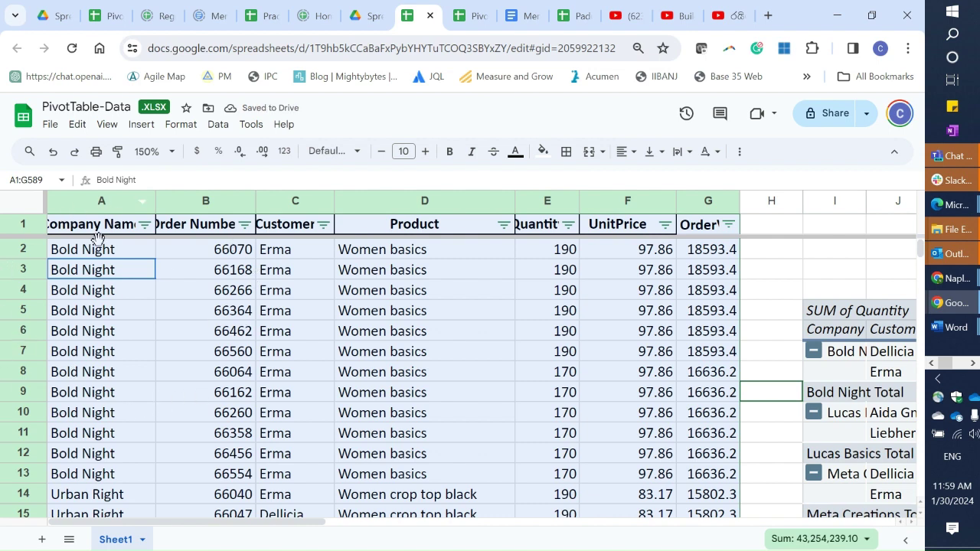
{"action": "left_click", "coordinate": [145, 226]}
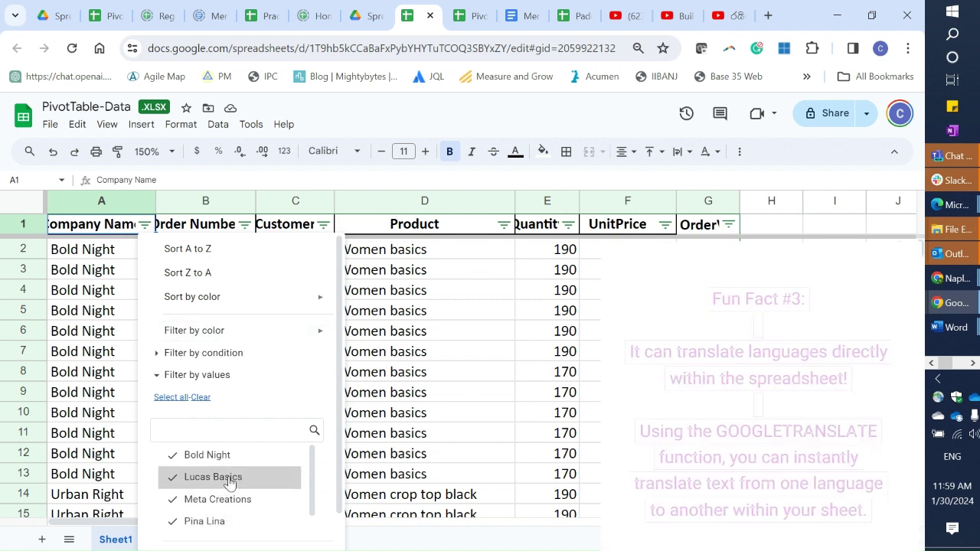
{"action": "left_click", "coordinate": [213, 455]}
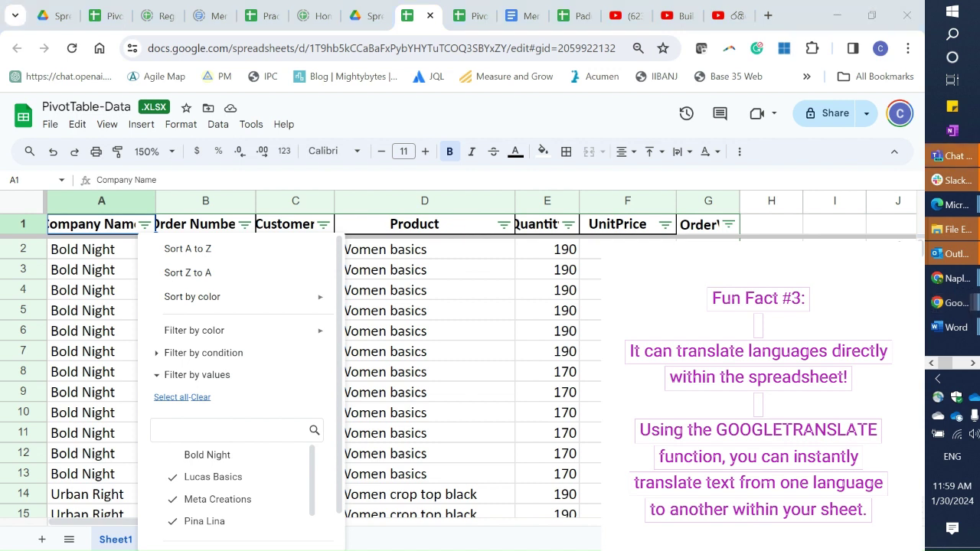
{"action": "left_click", "coordinate": [324, 228]}
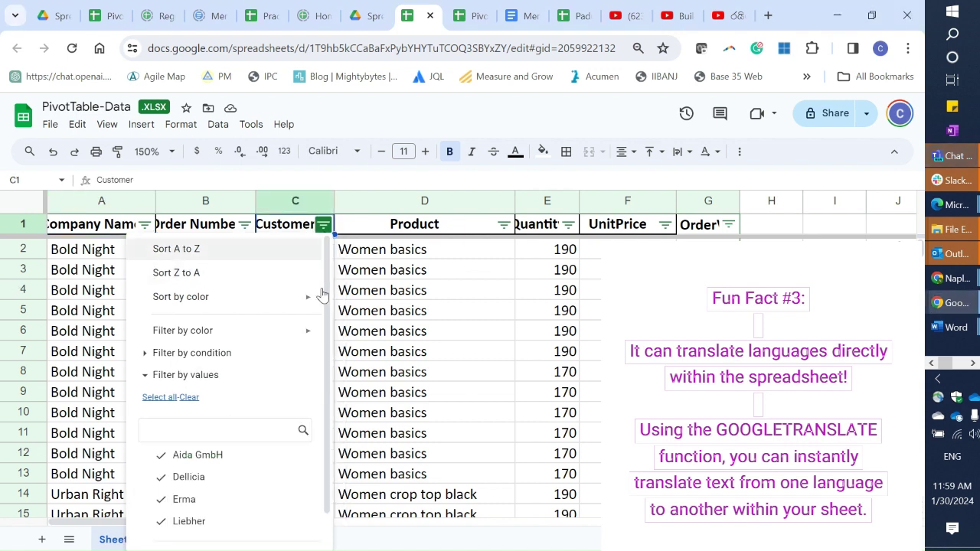
{"action": "left_click", "coordinate": [184, 500]}
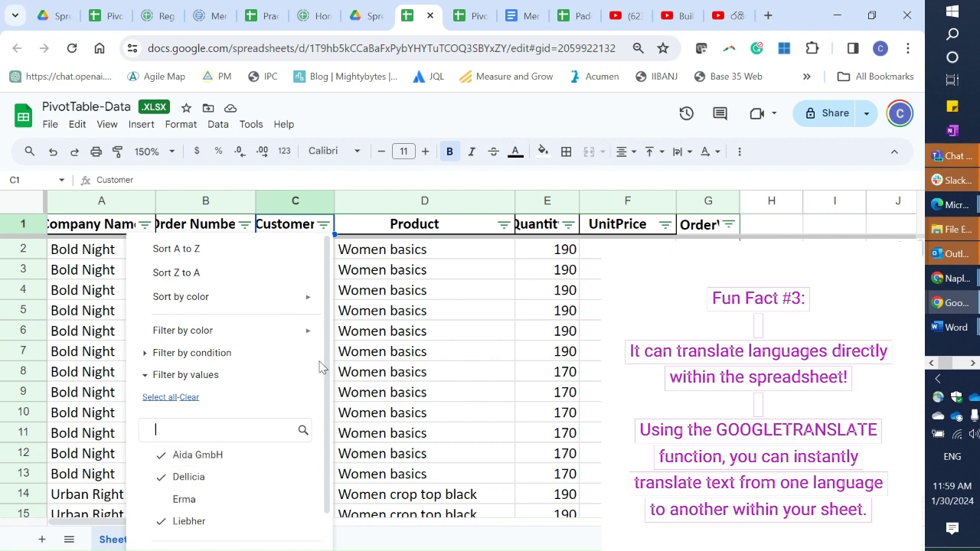
{"action": "left_click", "coordinate": [173, 455]}
{"action": "left_click", "coordinate": [174, 477]}
{"action": "left_click", "coordinate": [180, 499]}
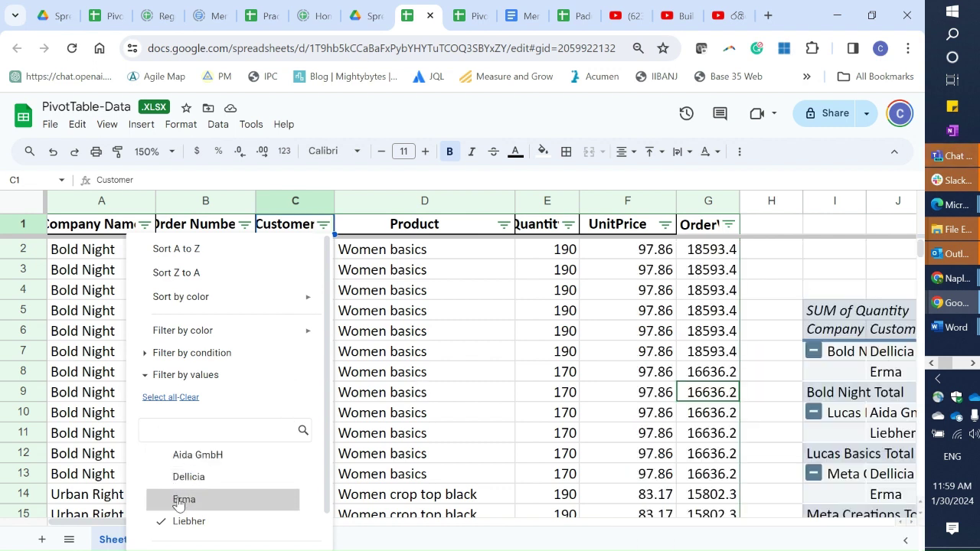
{"action": "left_click", "coordinate": [187, 529]}
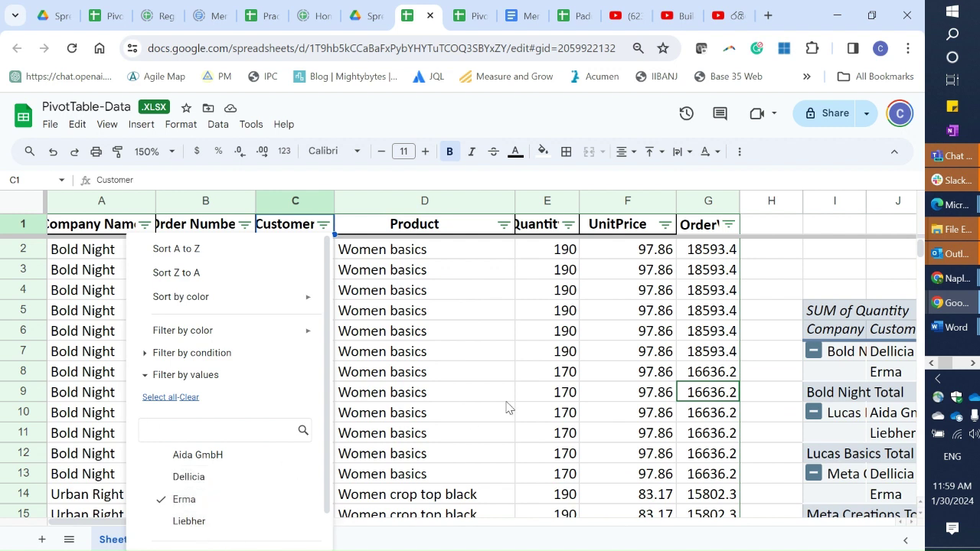
{"action": "left_click", "coordinate": [392, 433]}
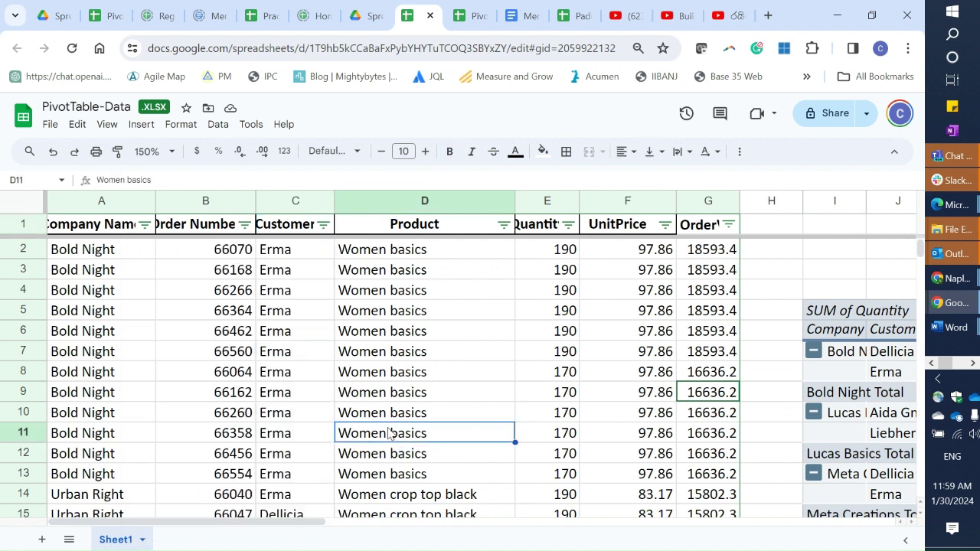
Filter the Company Name column by values to show only Bold Night
{"action": "left_click", "coordinate": [144, 226]}
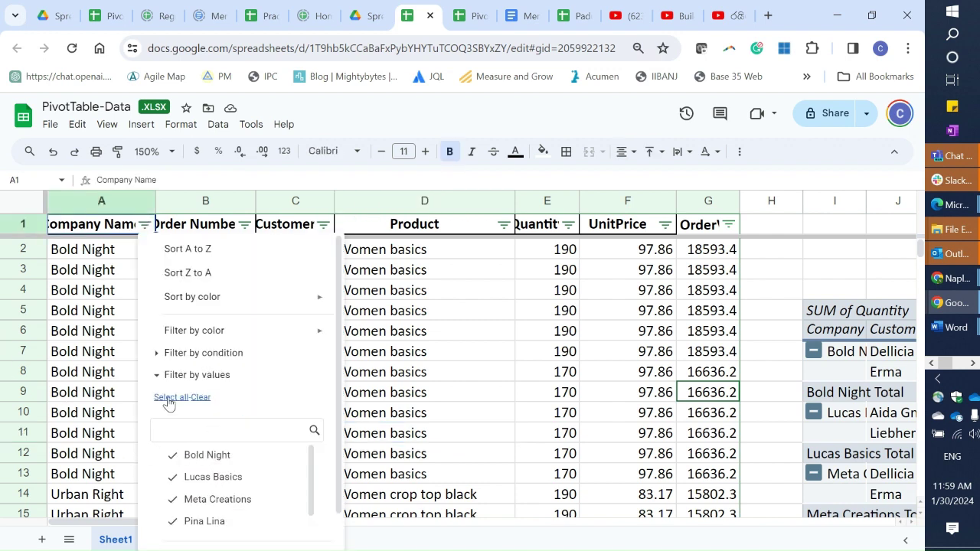
{"action": "left_click", "coordinate": [197, 398]}
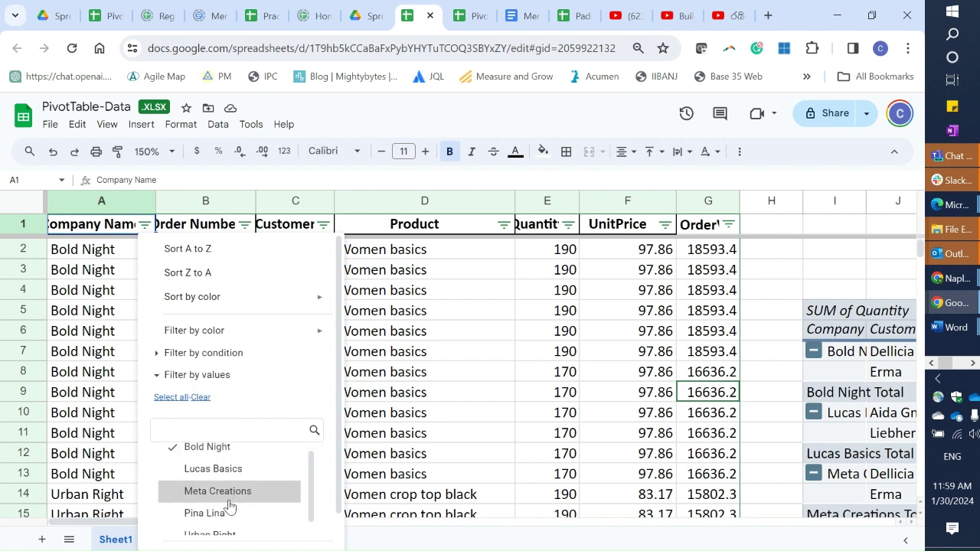
{"action": "scroll", "coordinate": [219, 499], "scroll_direction": "down", "scroll_amount": 1}
{"action": "scroll", "coordinate": [247, 536], "scroll_direction": "down", "scroll_amount": 1}
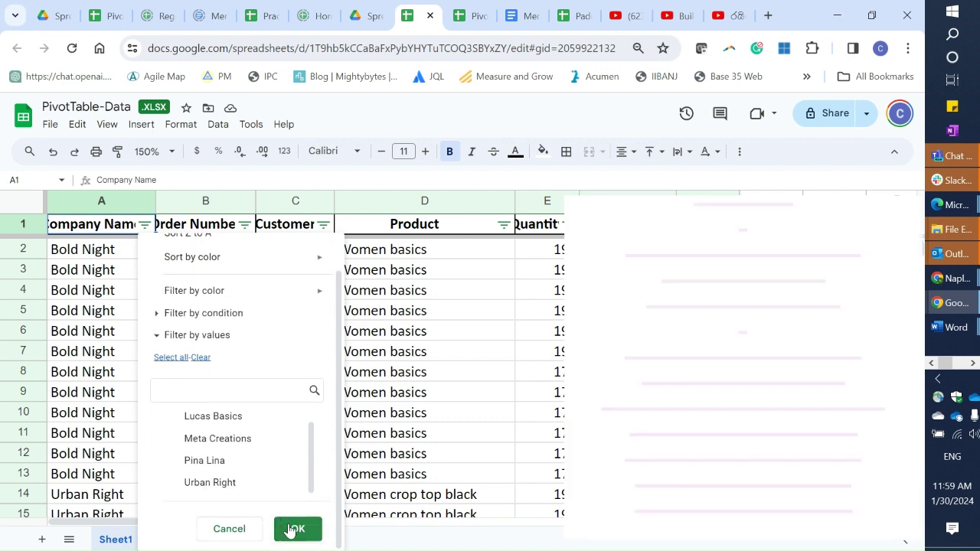
{"action": "key", "text": "Return"}
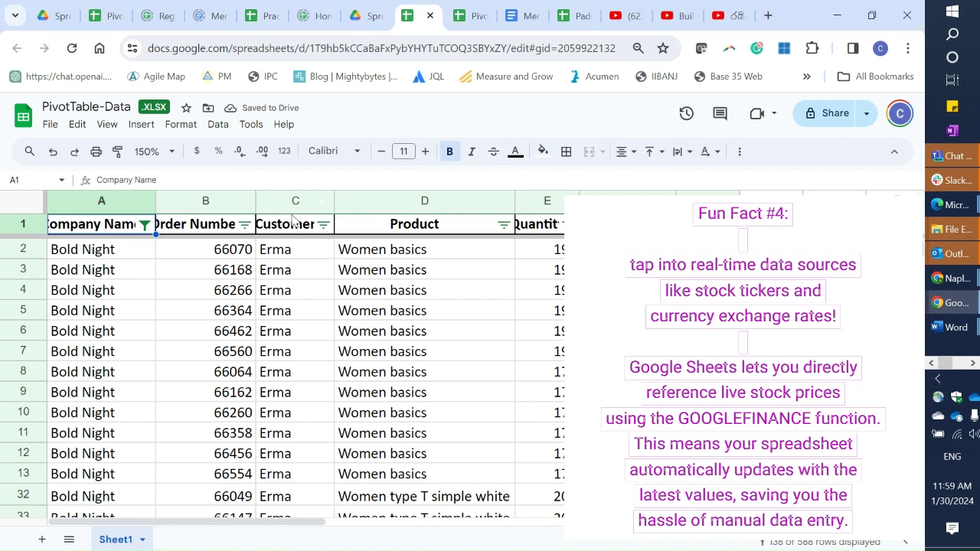
Filter the Customer column by values to show only the customer listed in row 2, and select the OrderValue header cell
{"action": "left_click", "coordinate": [325, 230]}
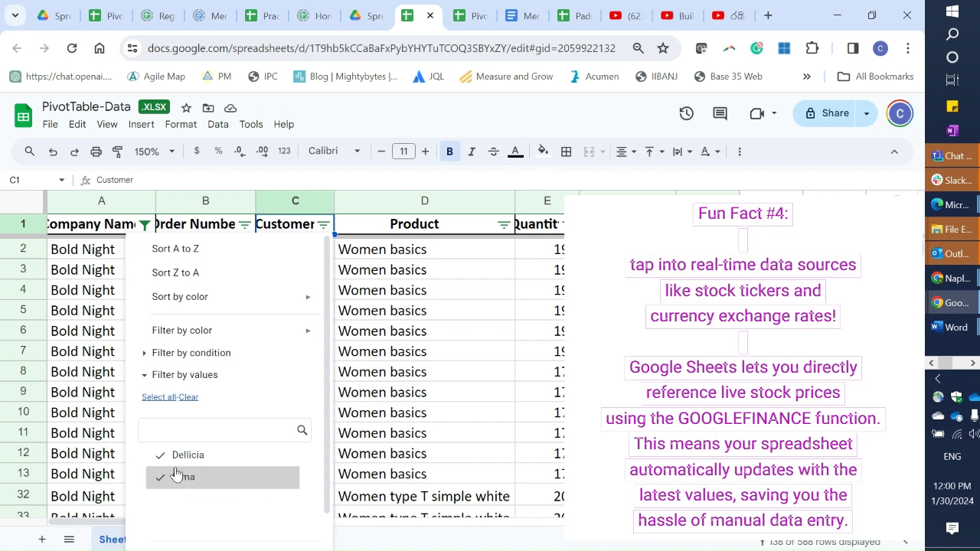
{"action": "left_click", "coordinate": [158, 458]}
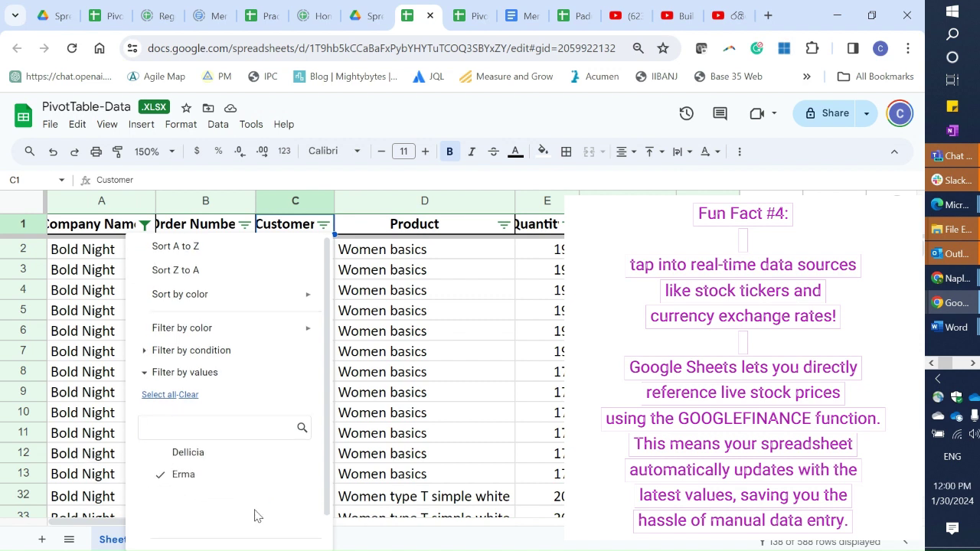
{"action": "scroll", "coordinate": [329, 508], "scroll_direction": "down", "scroll_amount": 1}
{"action": "left_click", "coordinate": [286, 529]}
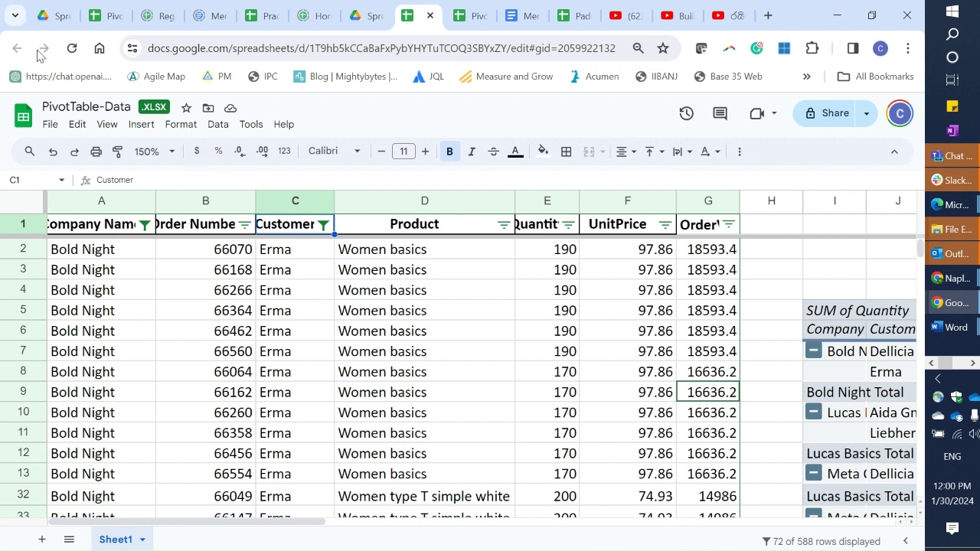
{"action": "left_click", "coordinate": [691, 225]}
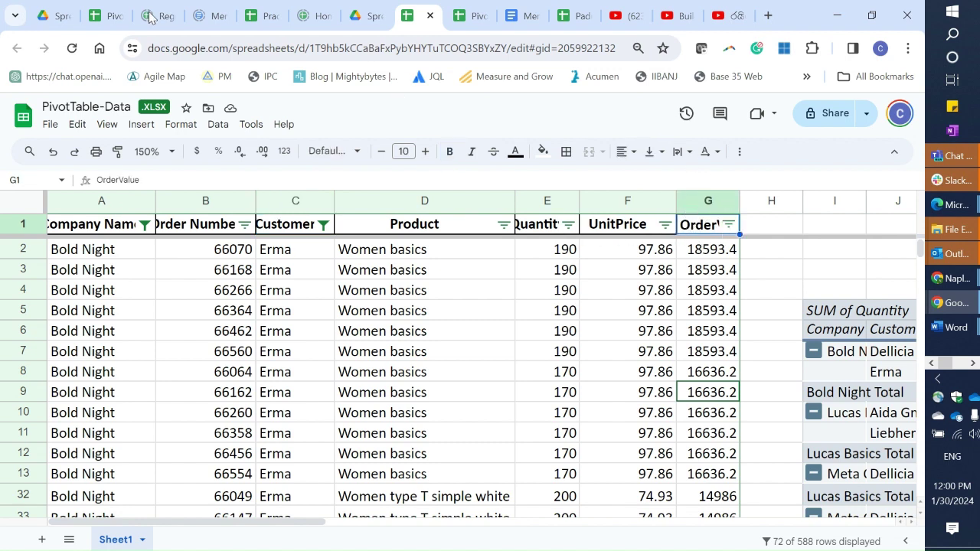
Sort the sheet by the OrderValue column from Z to A and compare the values with the adjacent pivot tables
{"action": "left_click", "coordinate": [220, 128]}
{"action": "mouse_move", "coordinate": [246, 156]}
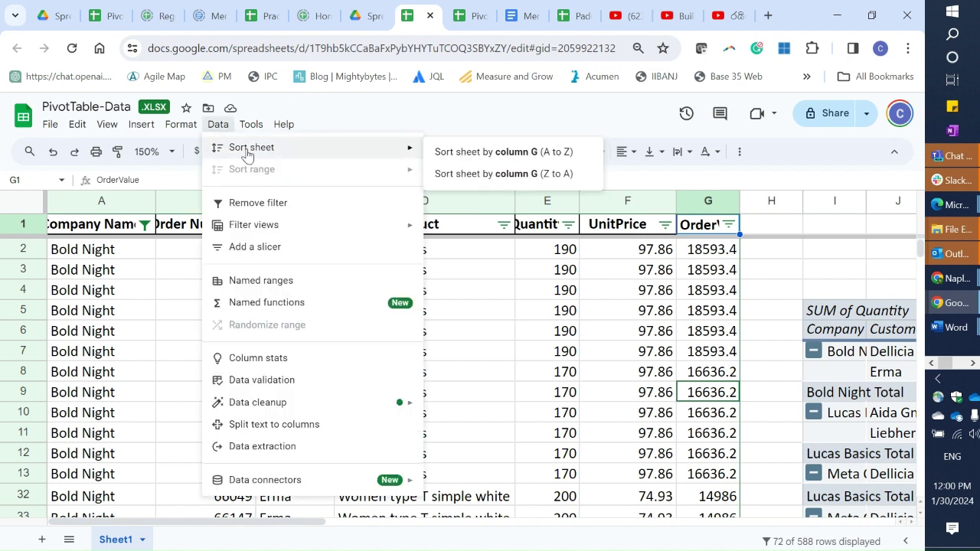
{"action": "left_click", "coordinate": [510, 175]}
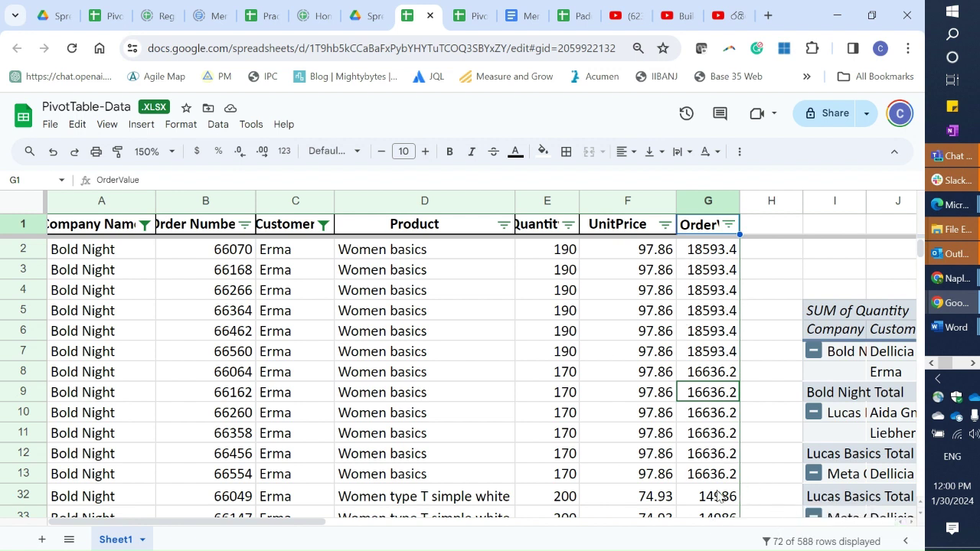
{"action": "left_click", "coordinate": [712, 521]}
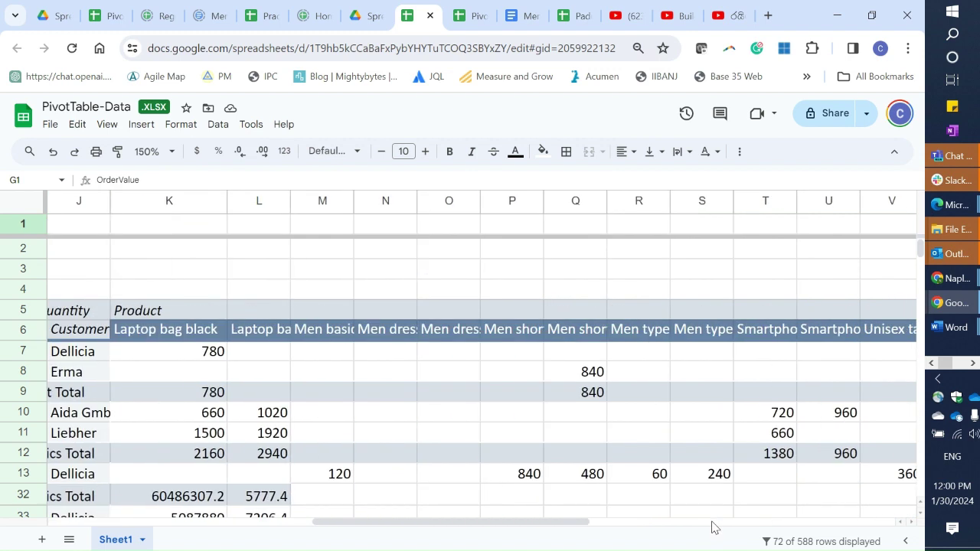
{"action": "left_click", "coordinate": [712, 522]}
{"action": "scroll", "coordinate": [580, 463], "scroll_direction": "down", "scroll_amount": 5}
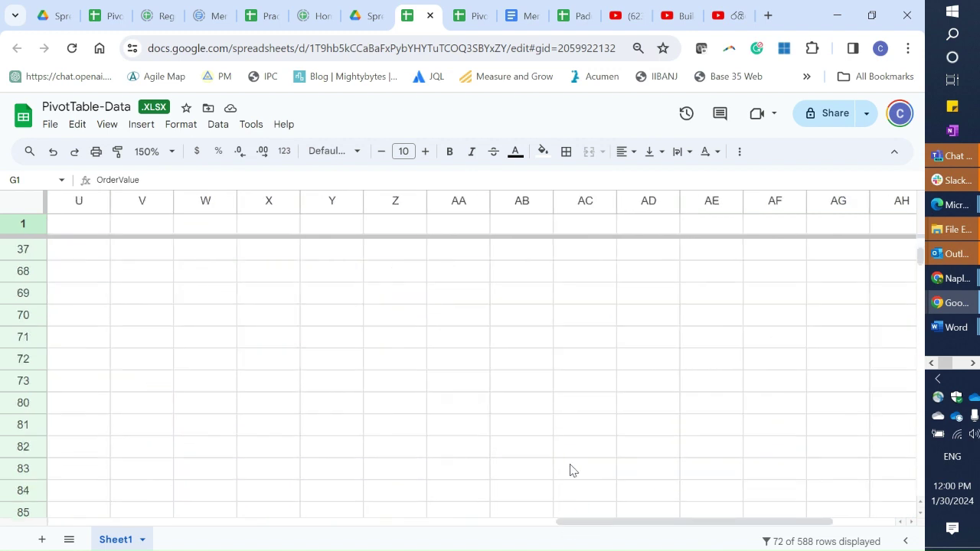
{"action": "left_click_drag", "start_coordinate": [596, 528], "coordinate": [150, 526]}
{"action": "scroll", "coordinate": [411, 469], "scroll_direction": "up", "scroll_amount": 6}
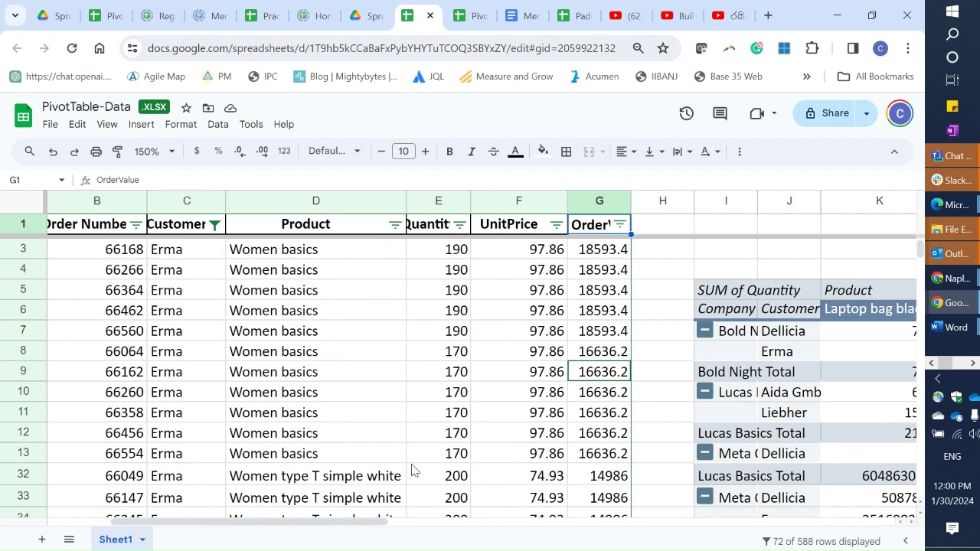
{"action": "scroll", "coordinate": [411, 469], "scroll_direction": "up", "scroll_amount": 1}
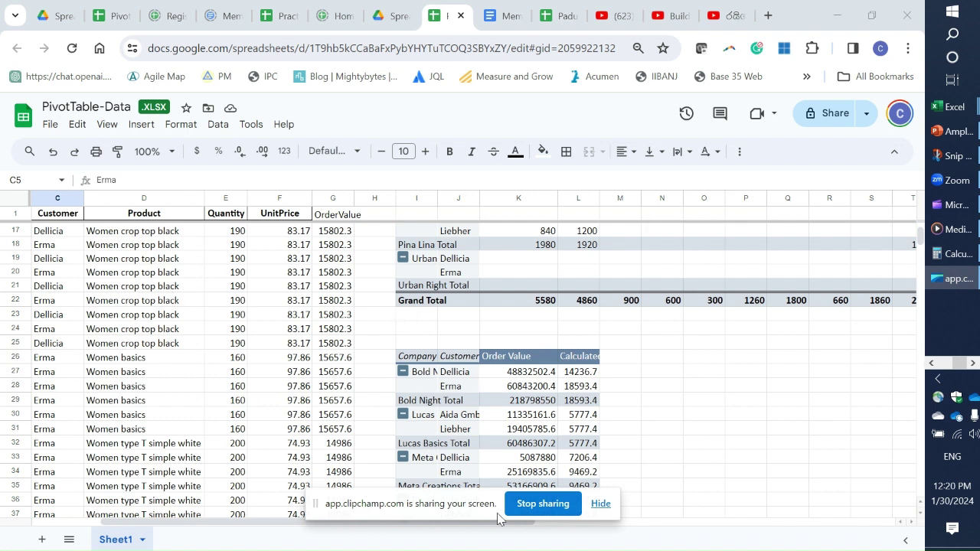
Switch to the Spreadsheets Training handout and review the Session 4 instructions on creating an annual budget
{"action": "left_click", "coordinate": [600, 504]}
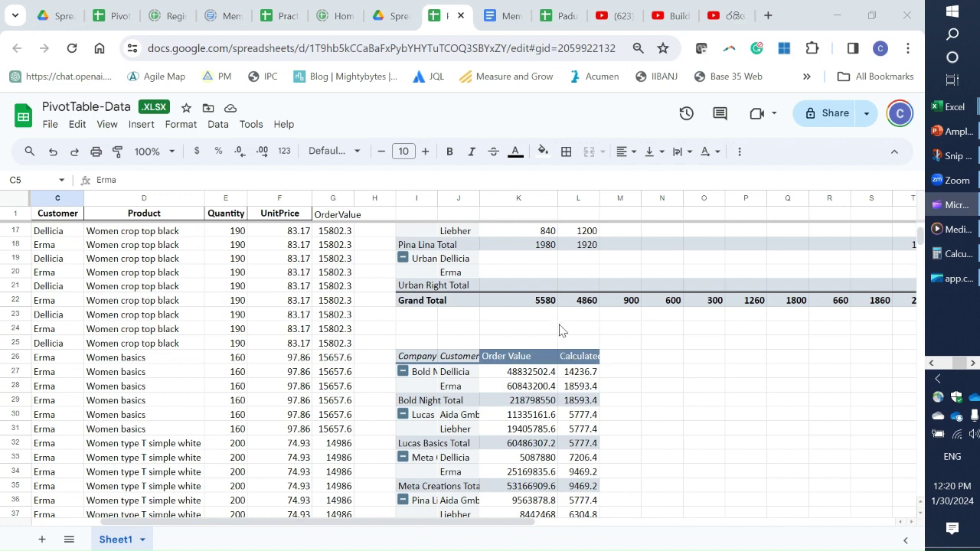
{"action": "left_click", "coordinate": [496, 19]}
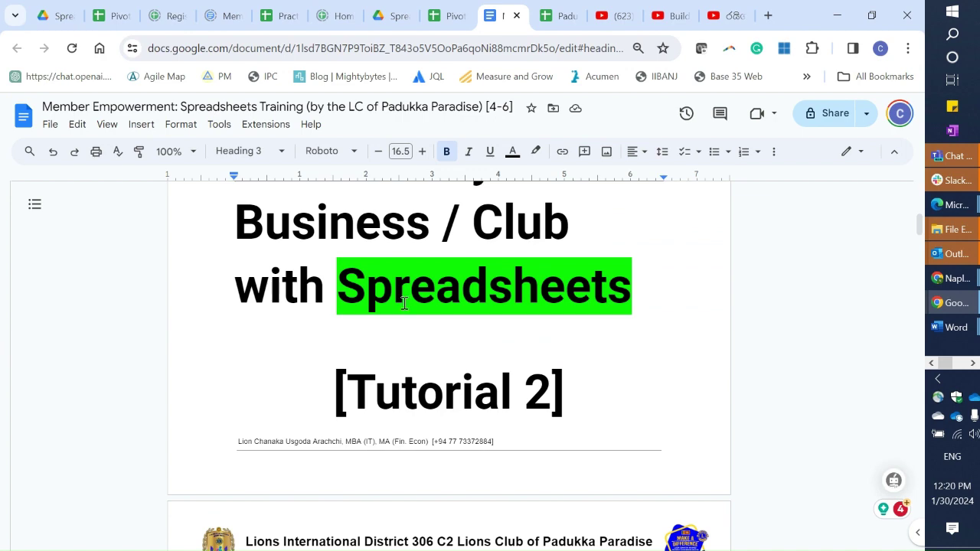
{"action": "scroll", "coordinate": [451, 372], "scroll_direction": "down", "scroll_amount": 20}
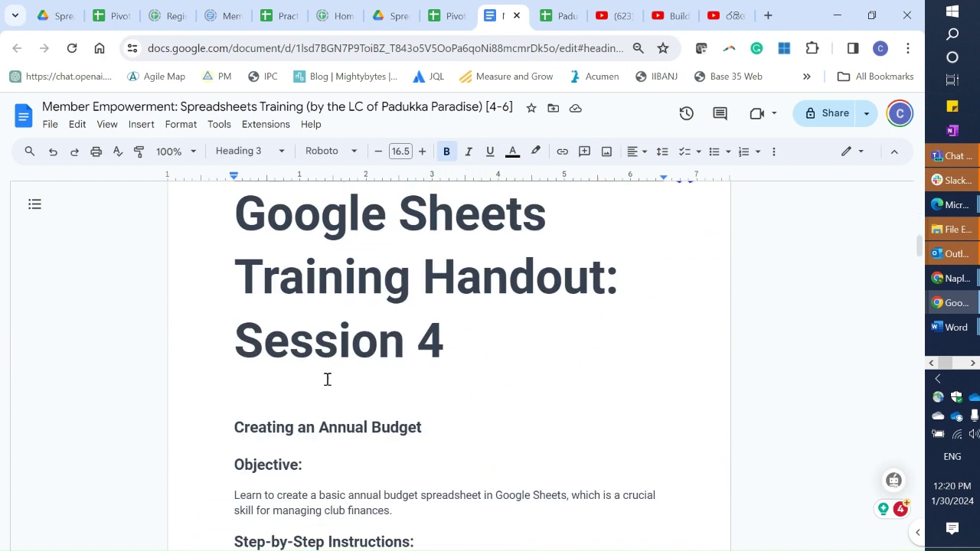
{"action": "scroll", "coordinate": [209, 397], "scroll_direction": "down", "scroll_amount": 2}
{"action": "scroll", "coordinate": [247, 383], "scroll_direction": "up", "scroll_amount": 4}
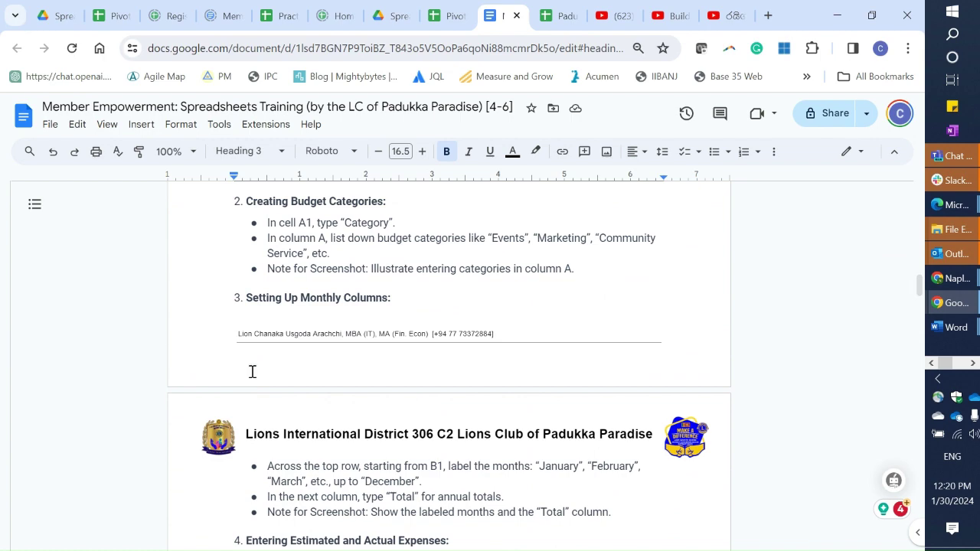
{"action": "scroll", "coordinate": [251, 371], "scroll_direction": "down", "scroll_amount": 5}
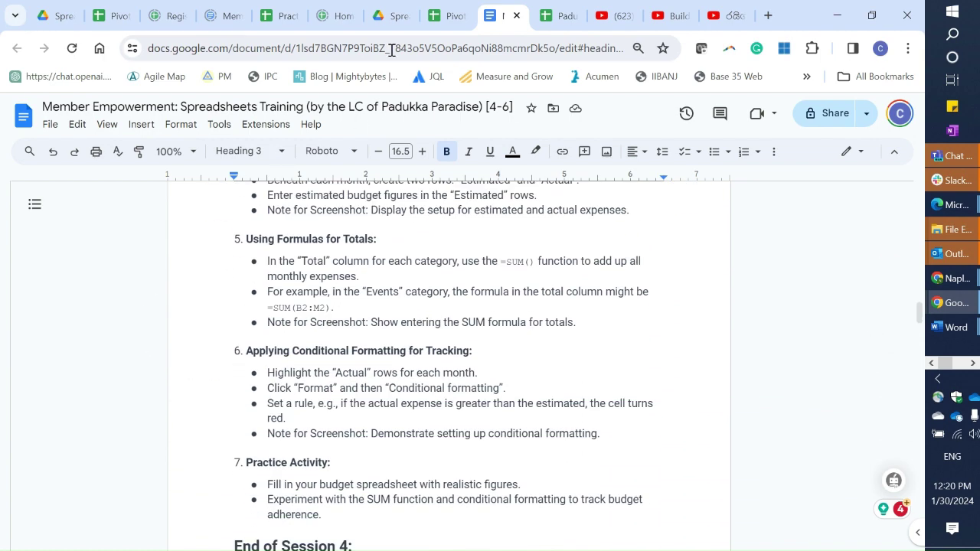
Open the Padukka Paradise Annual Budget 2024-25 spreadsheet from the Spreadsheets Workshop folder in Google Drive
{"action": "left_click", "coordinate": [392, 16]}
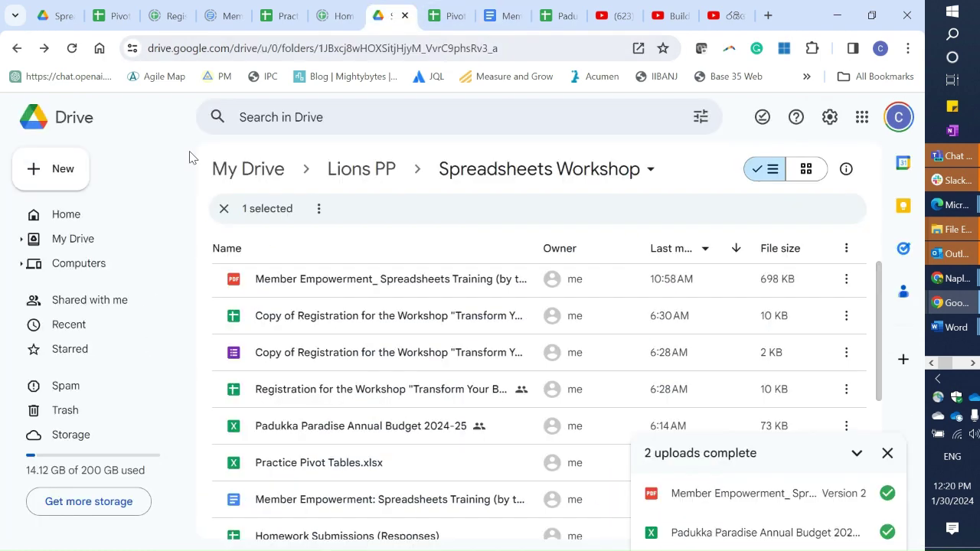
{"action": "left_click", "coordinate": [285, 441]}
{"action": "double_click", "coordinate": [289, 440]}
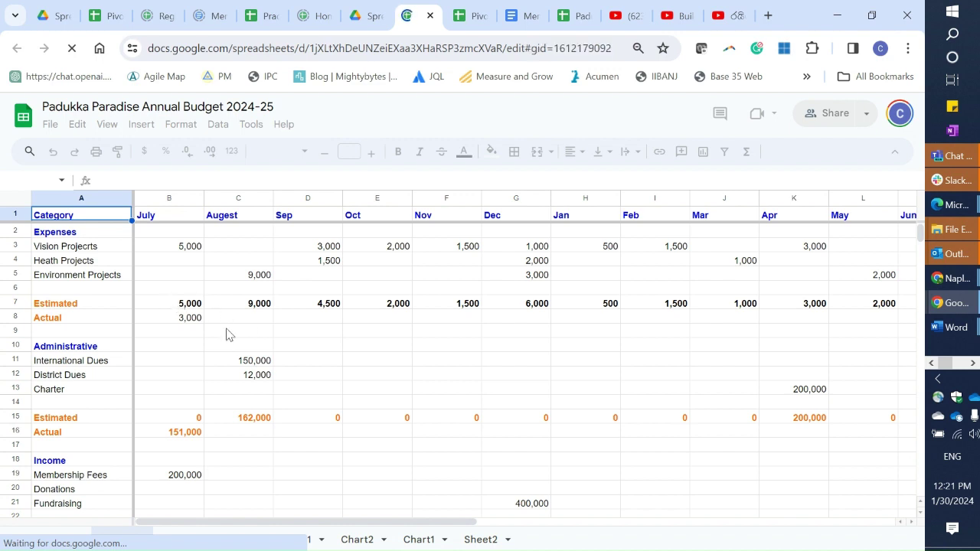
Examine the July and August formulas in the Expenses Estimated row and the Funds Remaining Actual row of the budget
{"action": "left_click", "coordinate": [181, 305]}
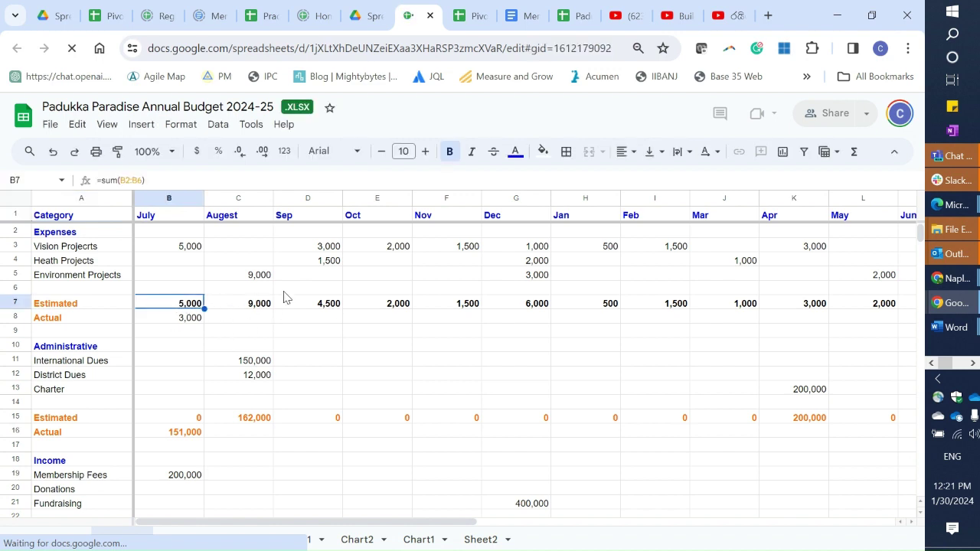
{"action": "left_click", "coordinate": [261, 307]}
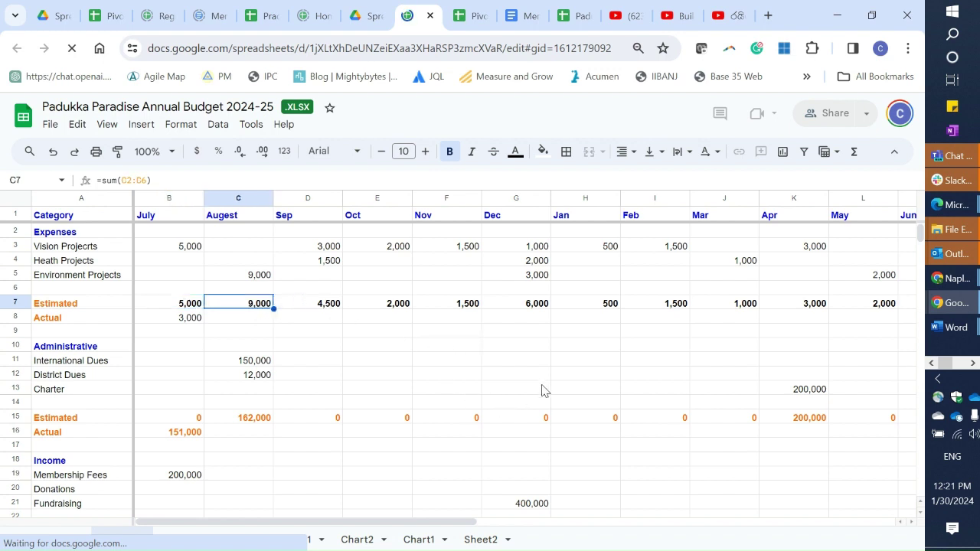
{"action": "scroll", "coordinate": [427, 451], "scroll_direction": "down", "scroll_amount": 1}
{"action": "scroll", "coordinate": [426, 451], "scroll_direction": "down", "scroll_amount": 3}
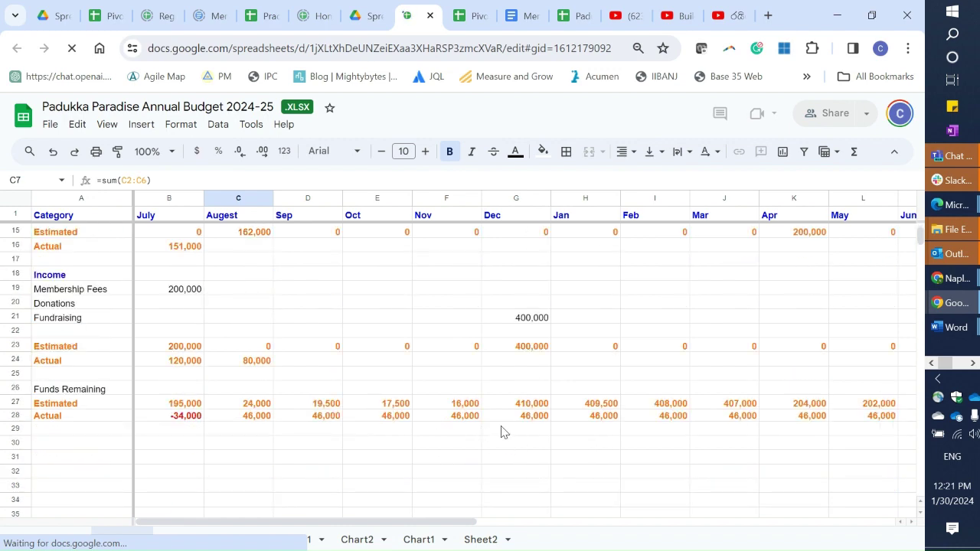
{"action": "scroll", "coordinate": [501, 431], "scroll_direction": "up", "scroll_amount": 2}
{"action": "scroll", "coordinate": [310, 490], "scroll_direction": "down", "scroll_amount": 1}
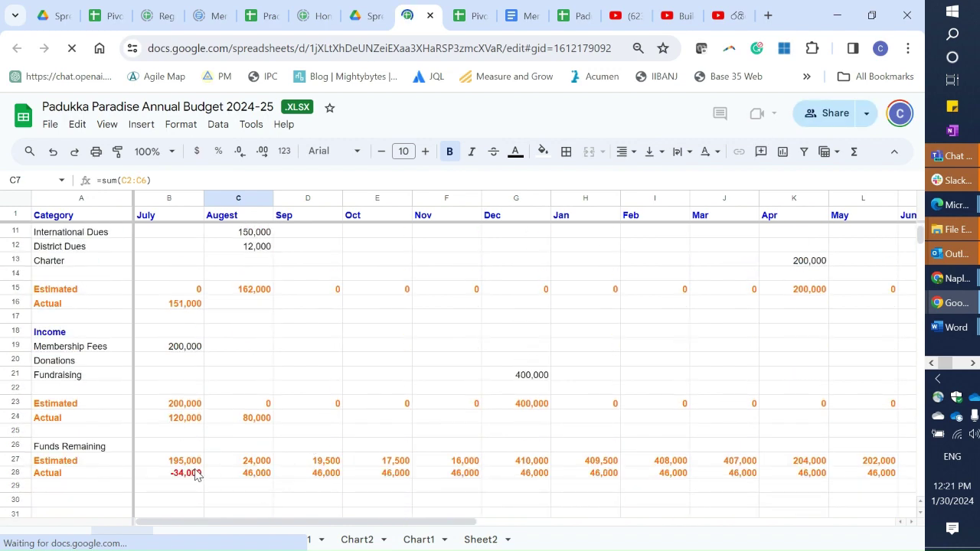
{"action": "left_click", "coordinate": [190, 476]}
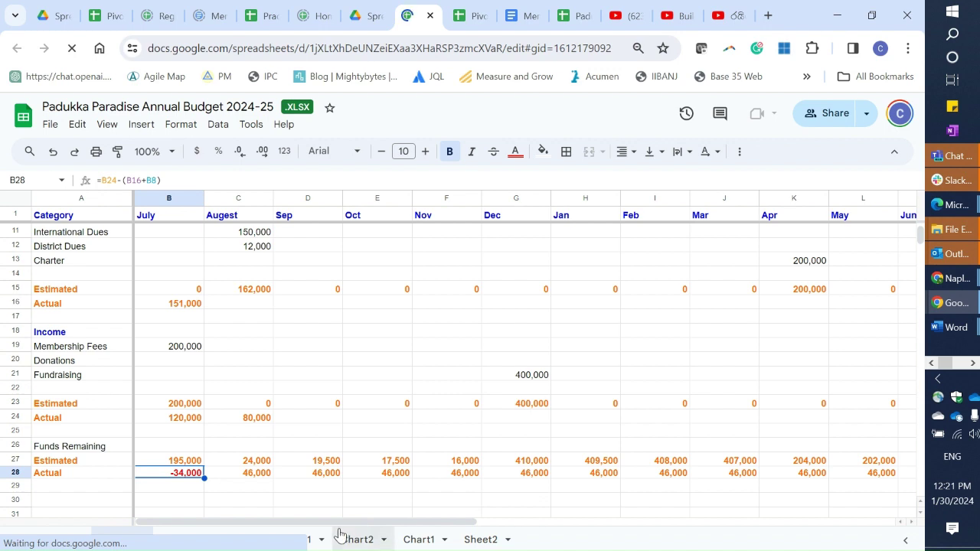
{"action": "key", "text": "Right"}
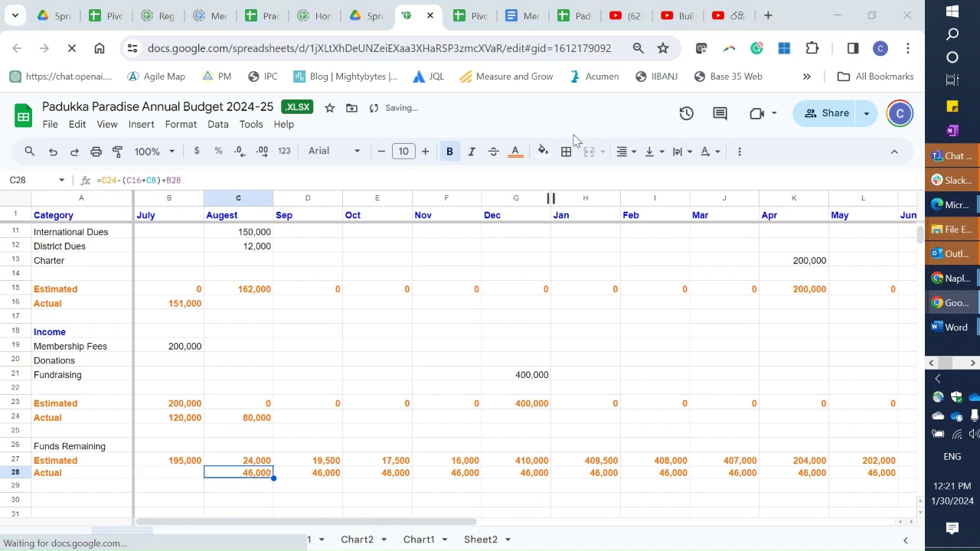
Return to the training handout and review the Session 5 instructions on data visualization with charts
{"action": "left_click", "coordinate": [524, 15]}
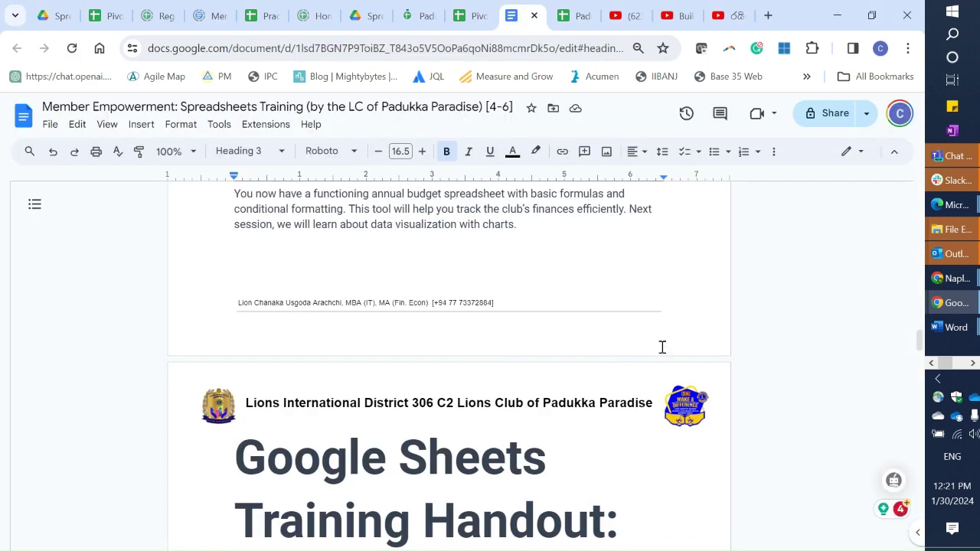
{"action": "key", "text": "alt+Tab"}
{"action": "scroll", "coordinate": [419, 397], "scroll_direction": "down", "scroll_amount": 10}
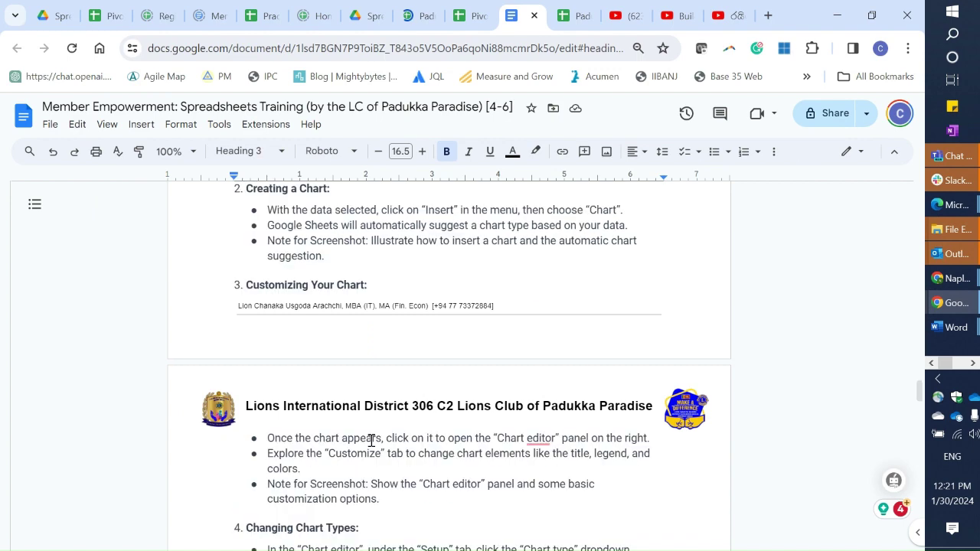
{"action": "scroll", "coordinate": [451, 411], "scroll_direction": "up", "scroll_amount": 2}
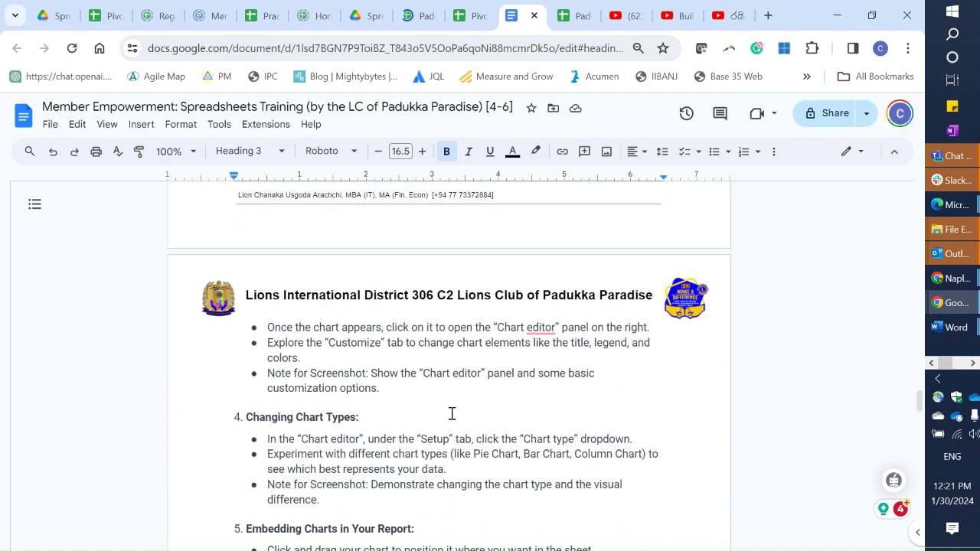
{"action": "scroll", "coordinate": [398, 435], "scroll_direction": "up", "scroll_amount": 3}
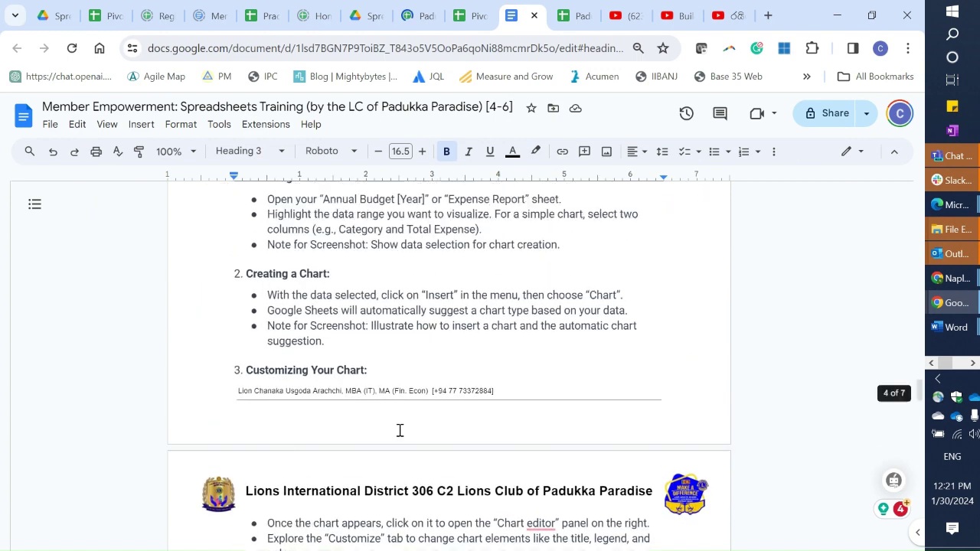
{"action": "scroll", "coordinate": [399, 430], "scroll_direction": "up", "scroll_amount": 5}
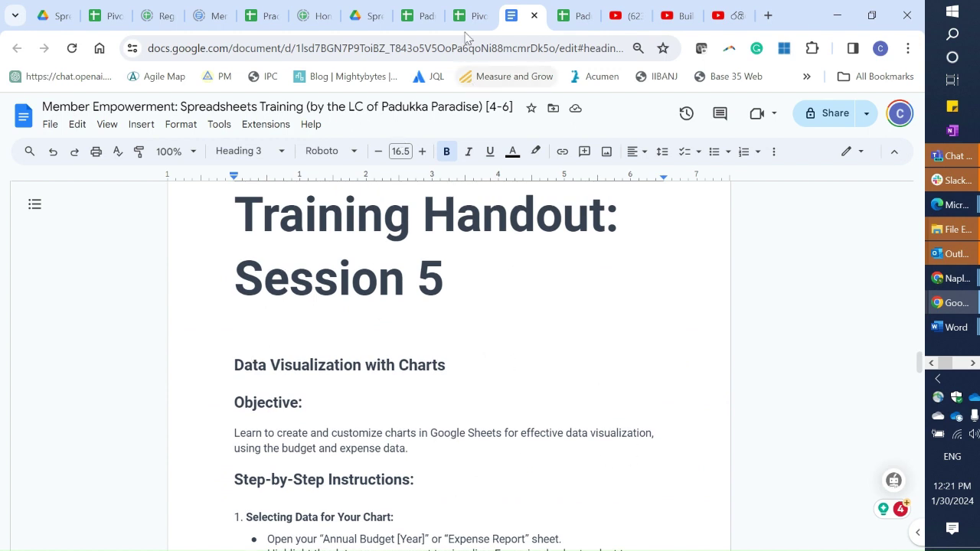
View the Chart1 and Chart2 chart sheets in the Padukka Paradise Annual Budget 2024-25 spreadsheet
{"action": "left_click", "coordinate": [417, 16]}
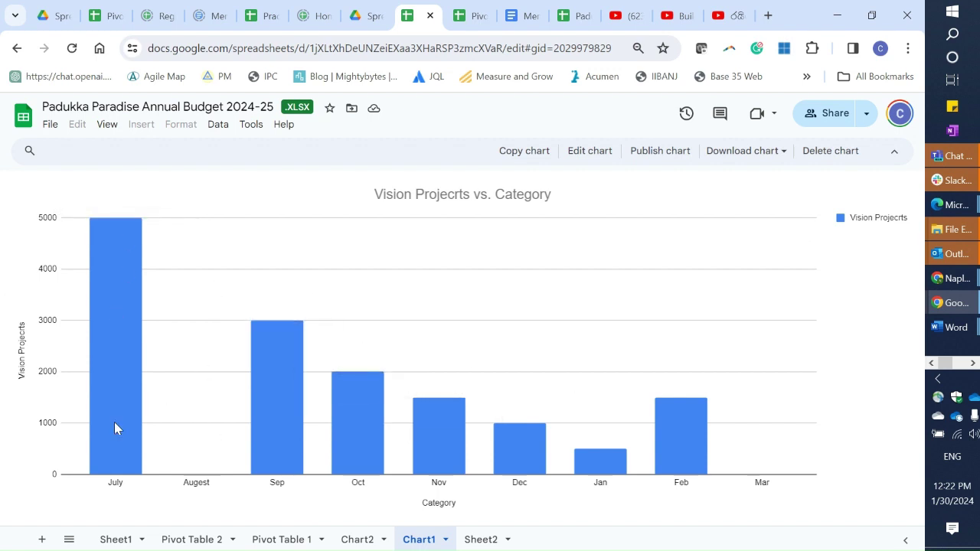
{"action": "right_click", "coordinate": [525, 346]}
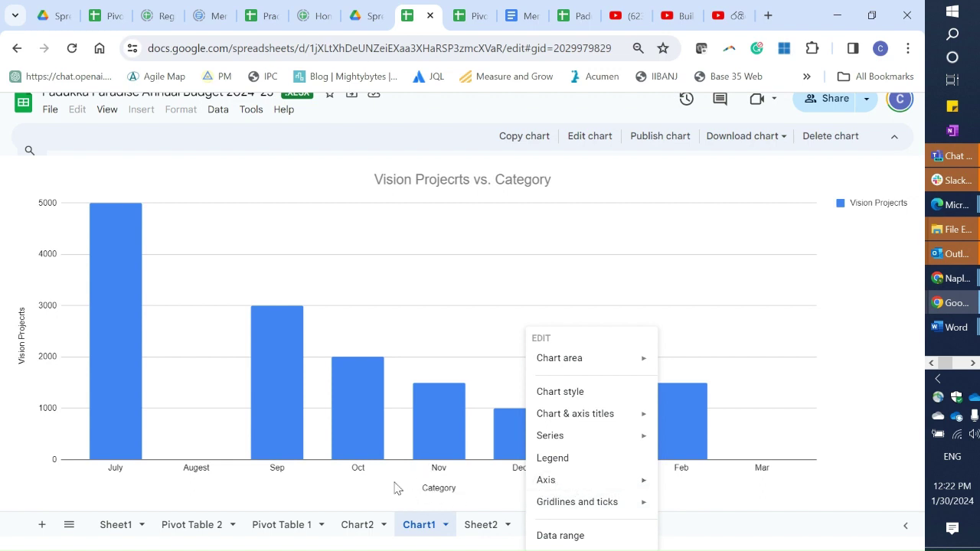
{"action": "left_click", "coordinate": [354, 525]}
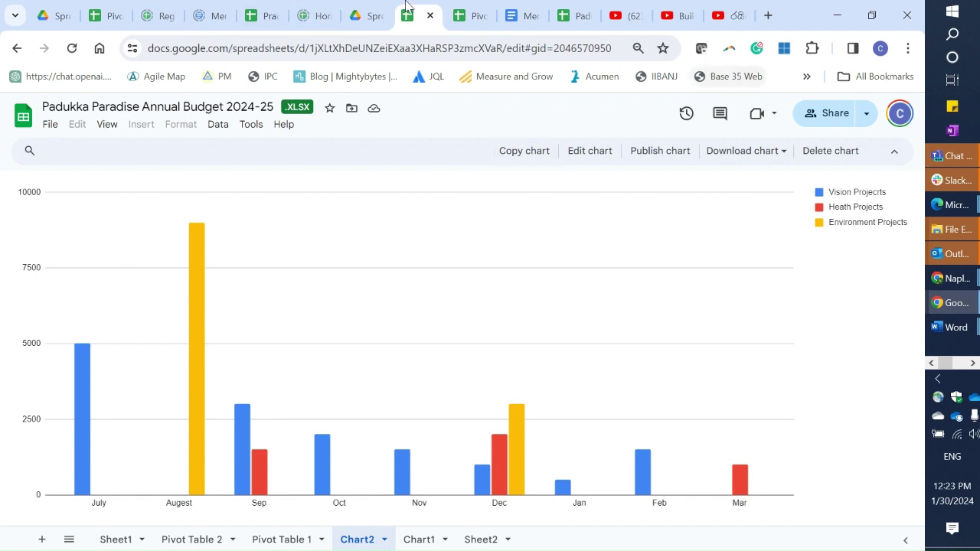
Review the Session 6 handout instructions on filters and pivot tables through to the end of the session
{"action": "left_click", "coordinate": [522, 16]}
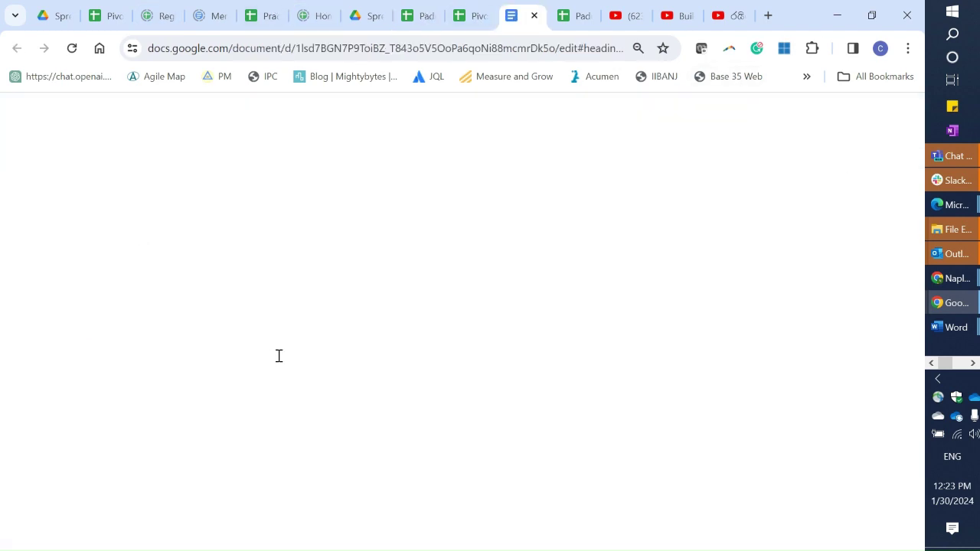
{"action": "scroll", "coordinate": [289, 350], "scroll_direction": "down", "scroll_amount": 15}
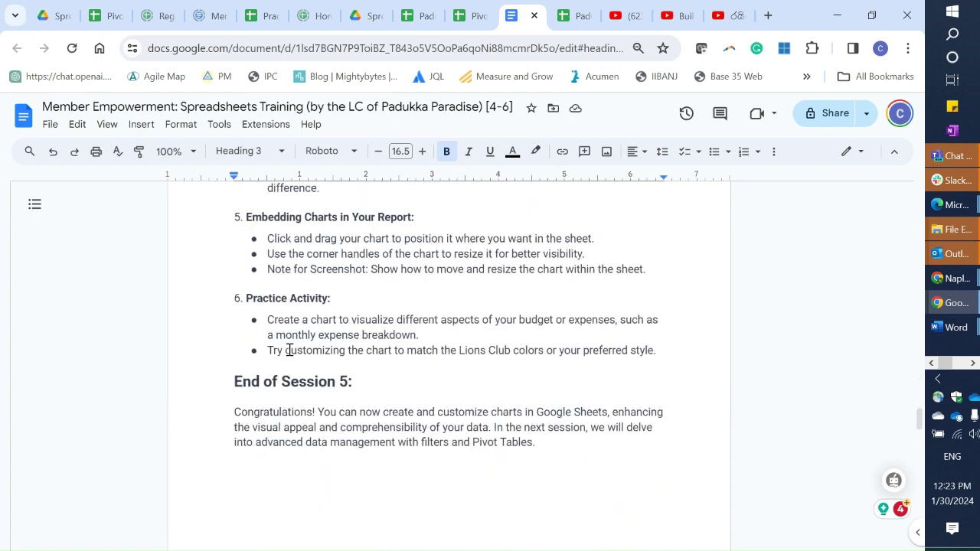
{"action": "scroll", "coordinate": [289, 350], "scroll_direction": "down", "scroll_amount": 15}
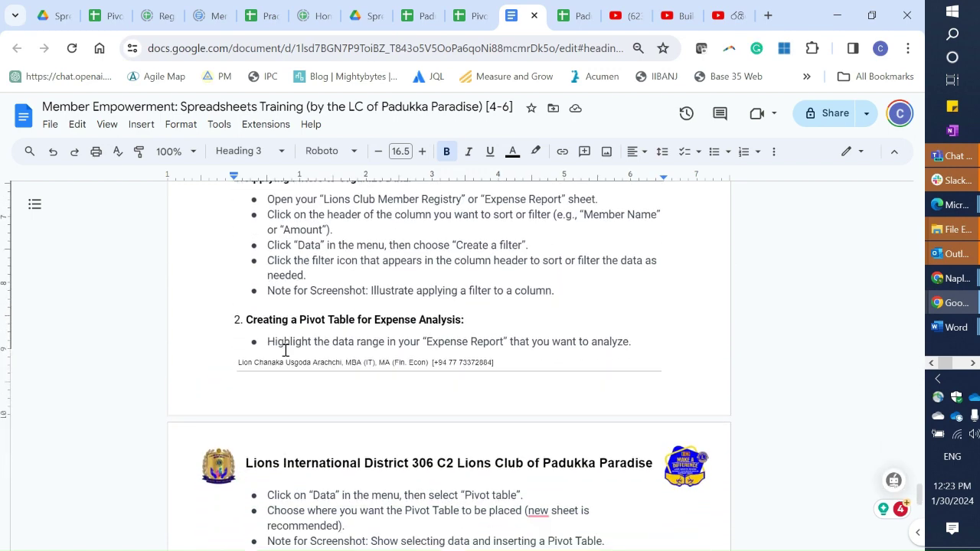
{"action": "scroll", "coordinate": [284, 349], "scroll_direction": "down", "scroll_amount": 5}
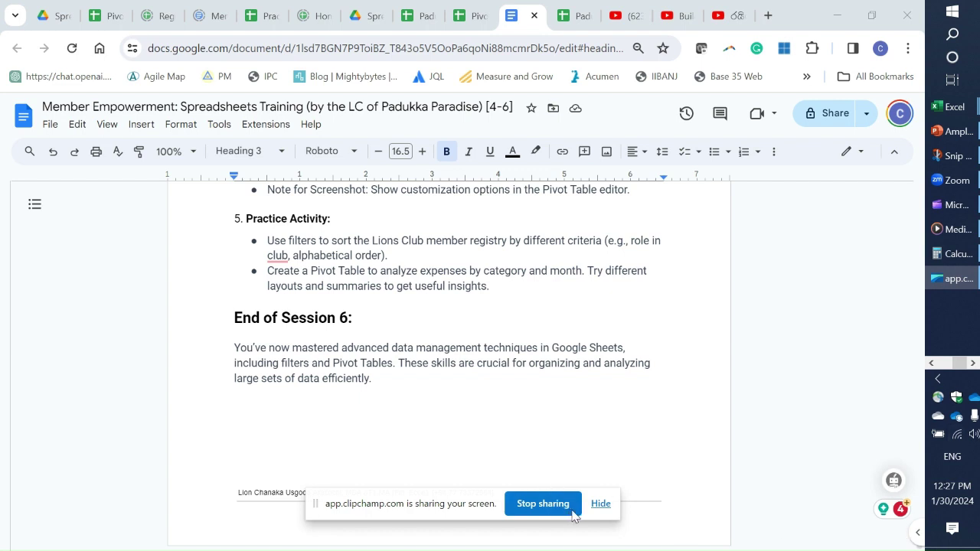
{"action": "left_click", "coordinate": [600, 503]}
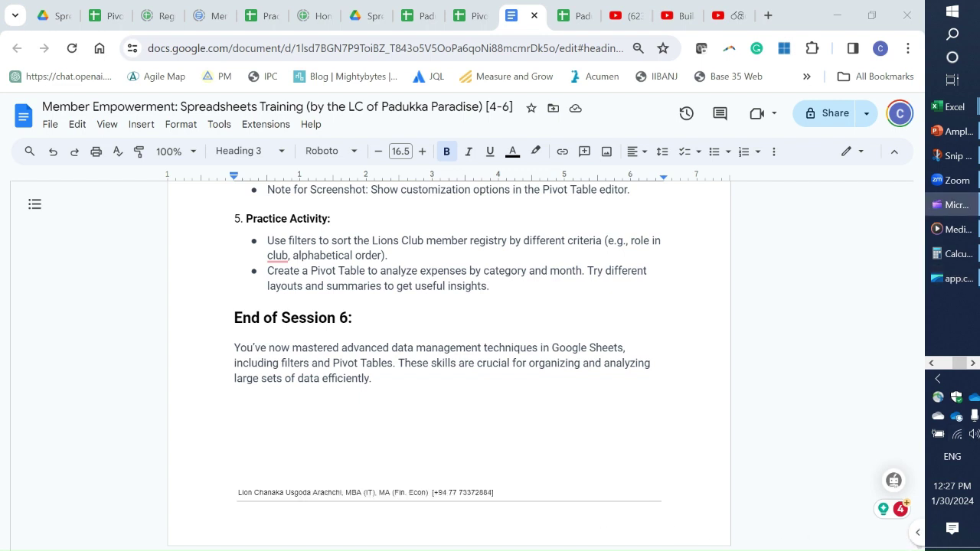